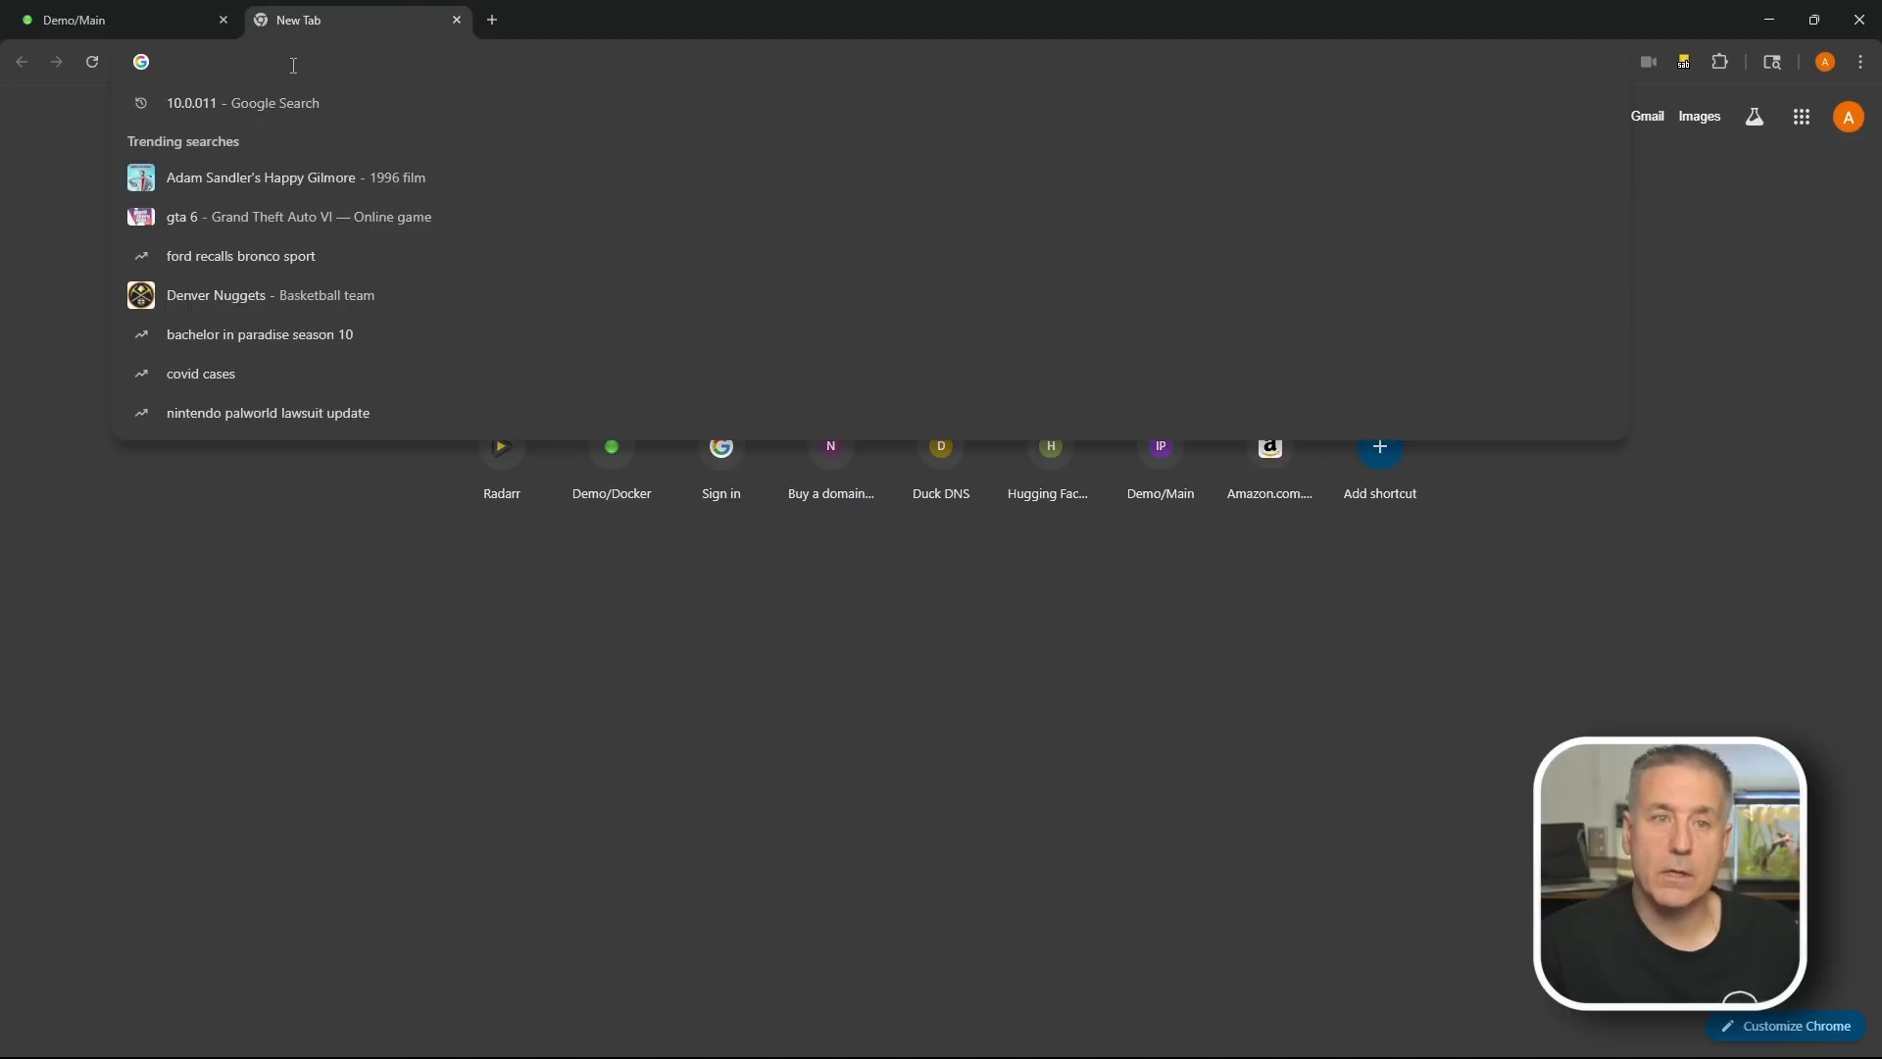
Step: Open github.com/Cleanuparr/unraid/blob/main/templates/Cleanuparr.xml and download the raw Cleanuparr.xml template file
type("http://github.com/Cleanuparr/unraid/blob/main/templates/Cleanuparr.xml")
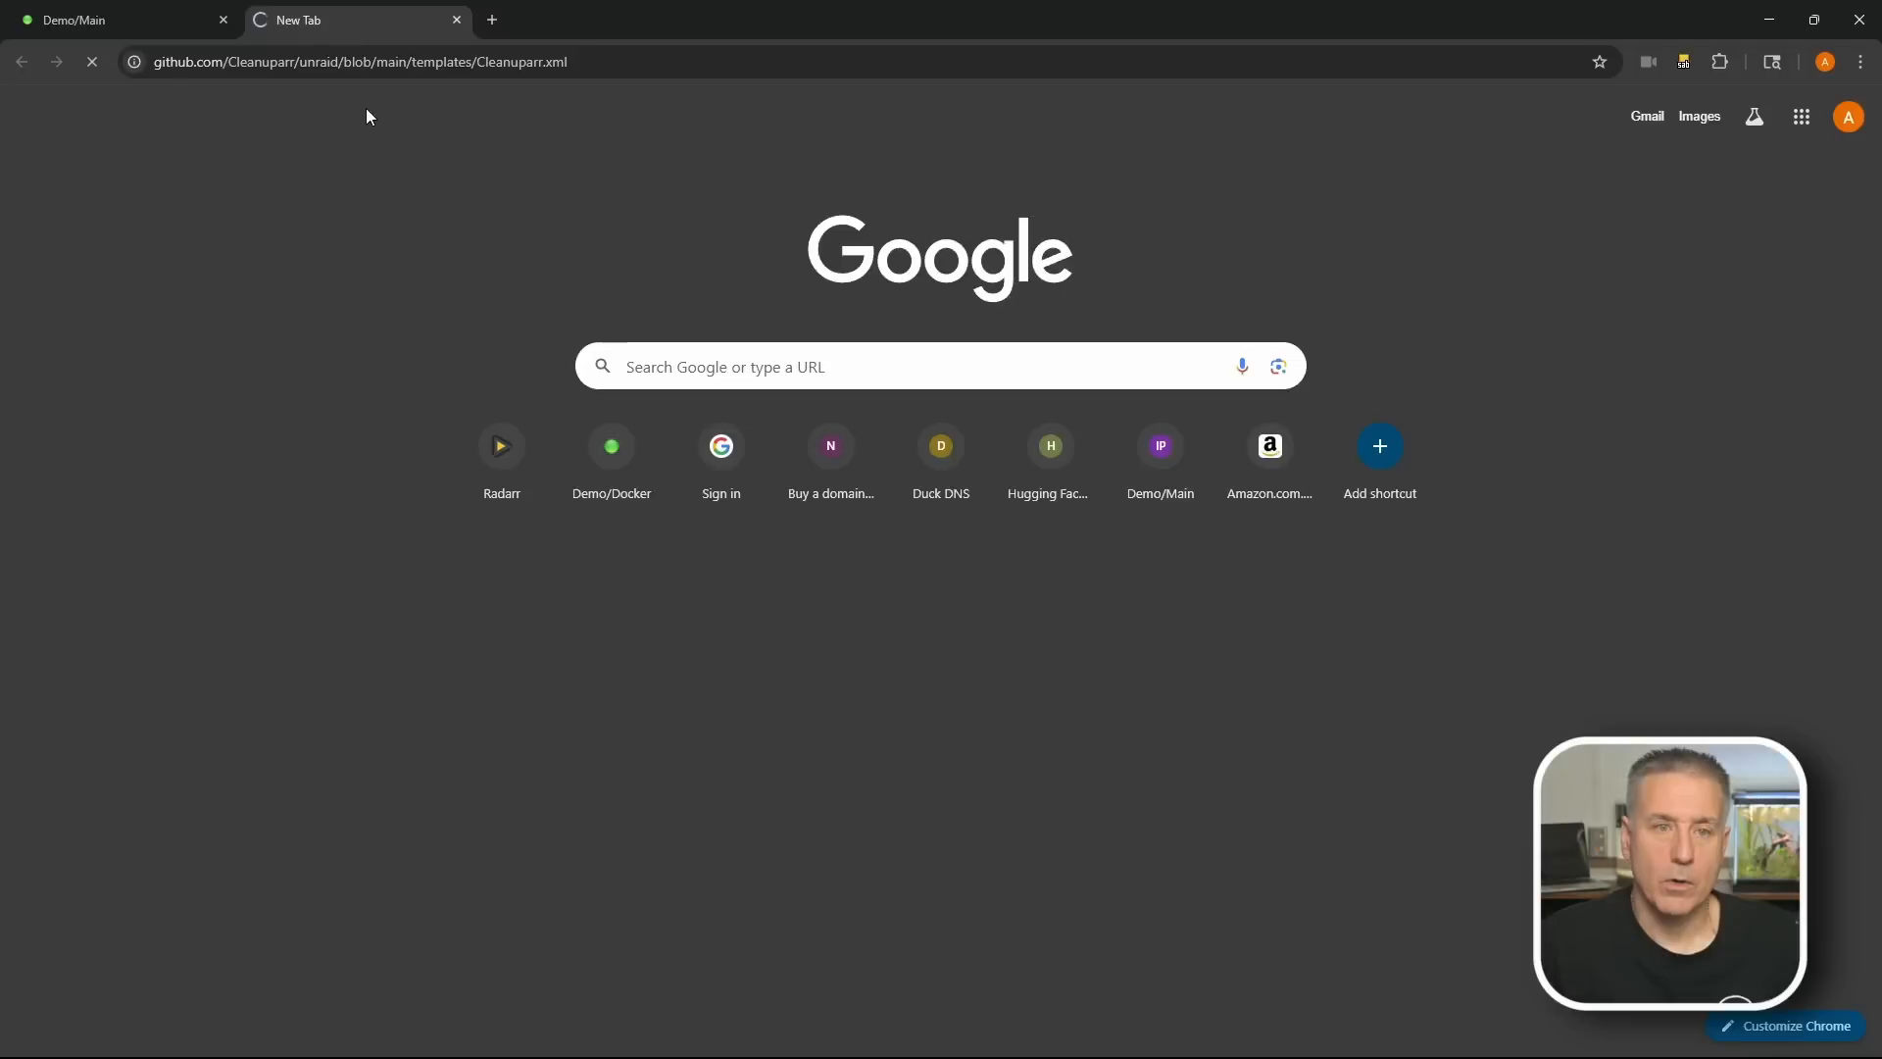
key("Return")
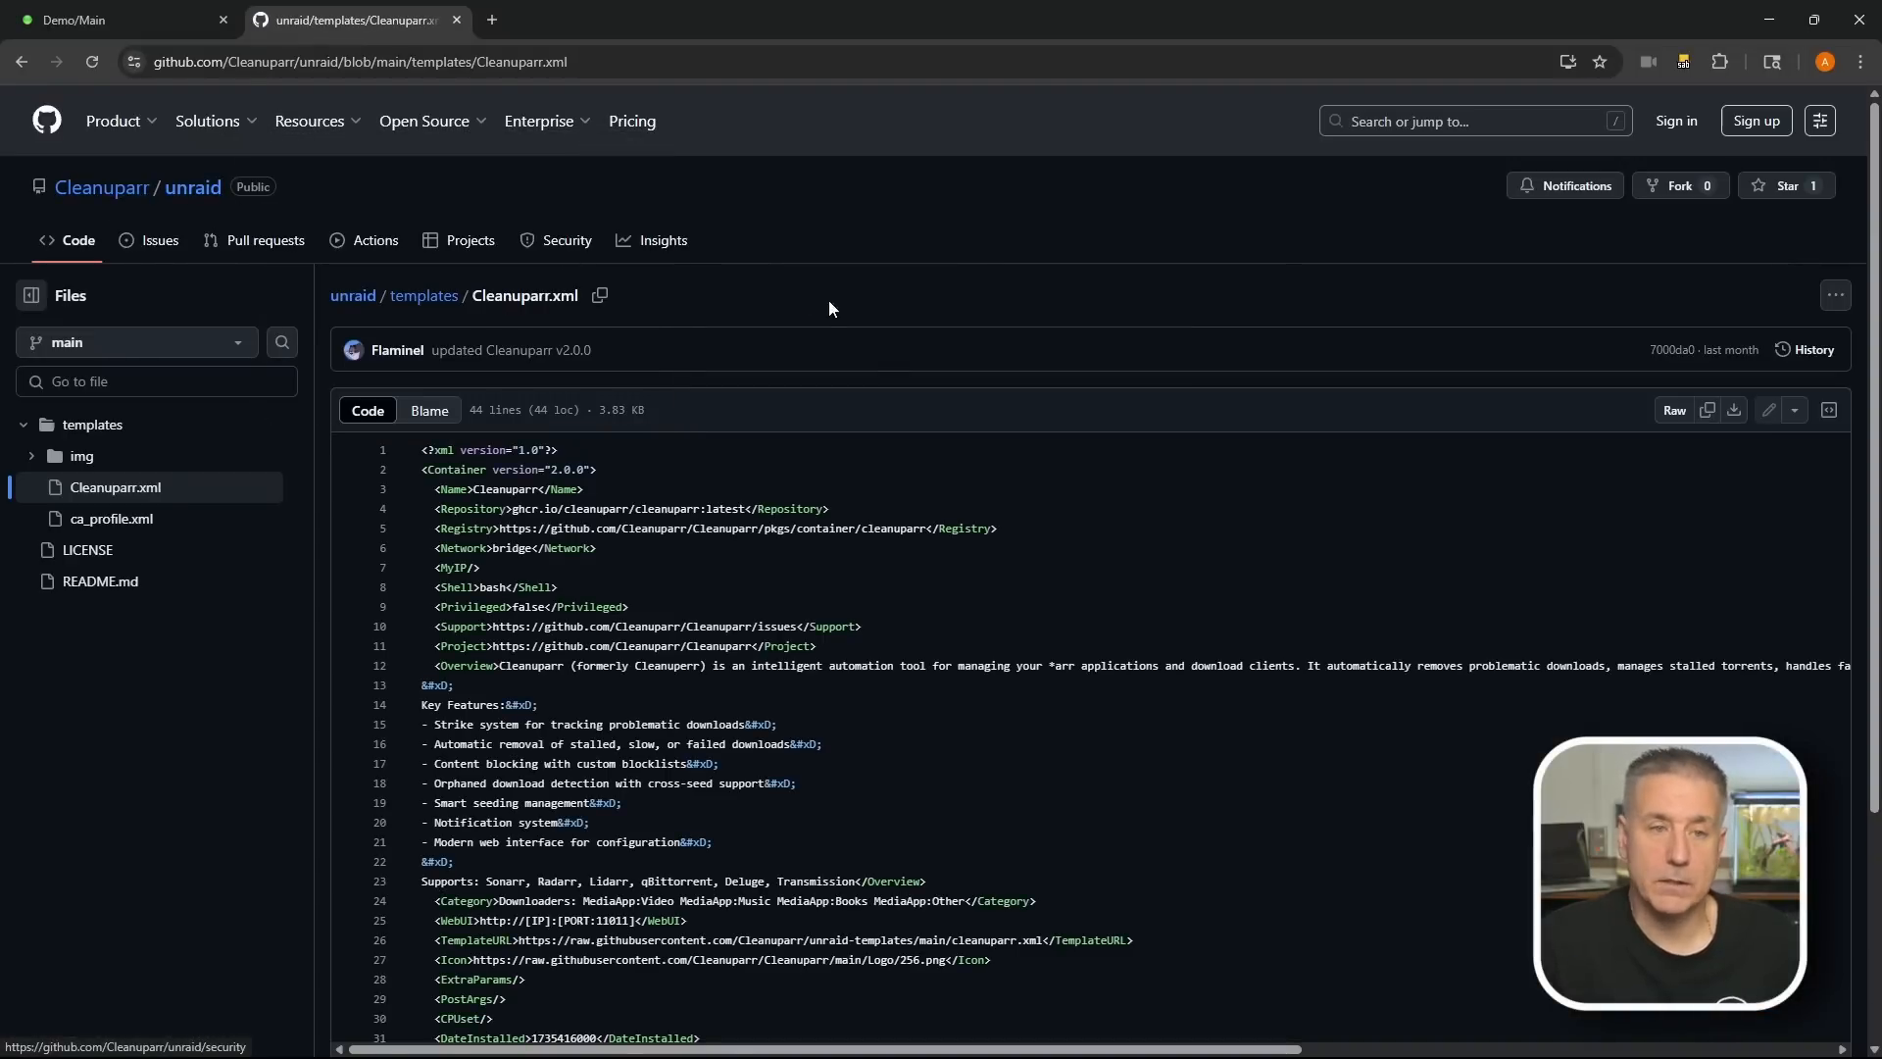
scroll(827, 298, "down", 1)
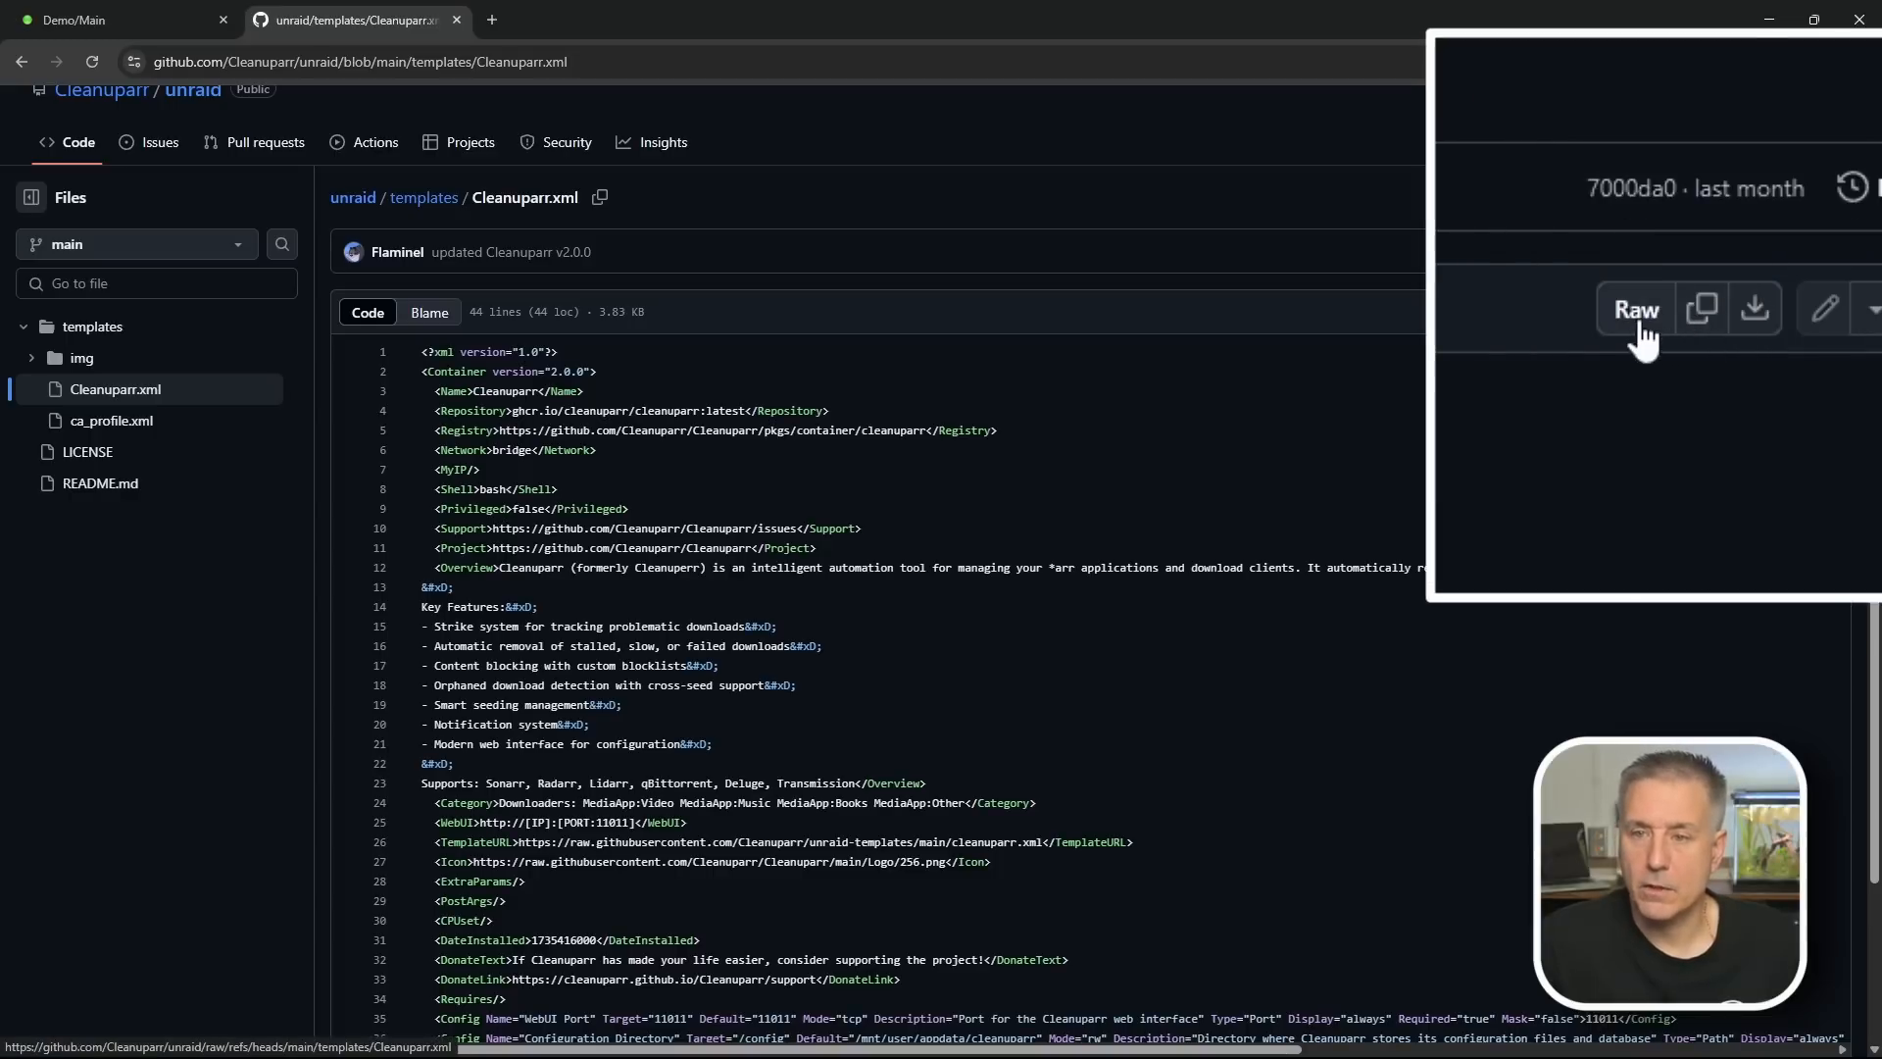
left_click(1736, 313)
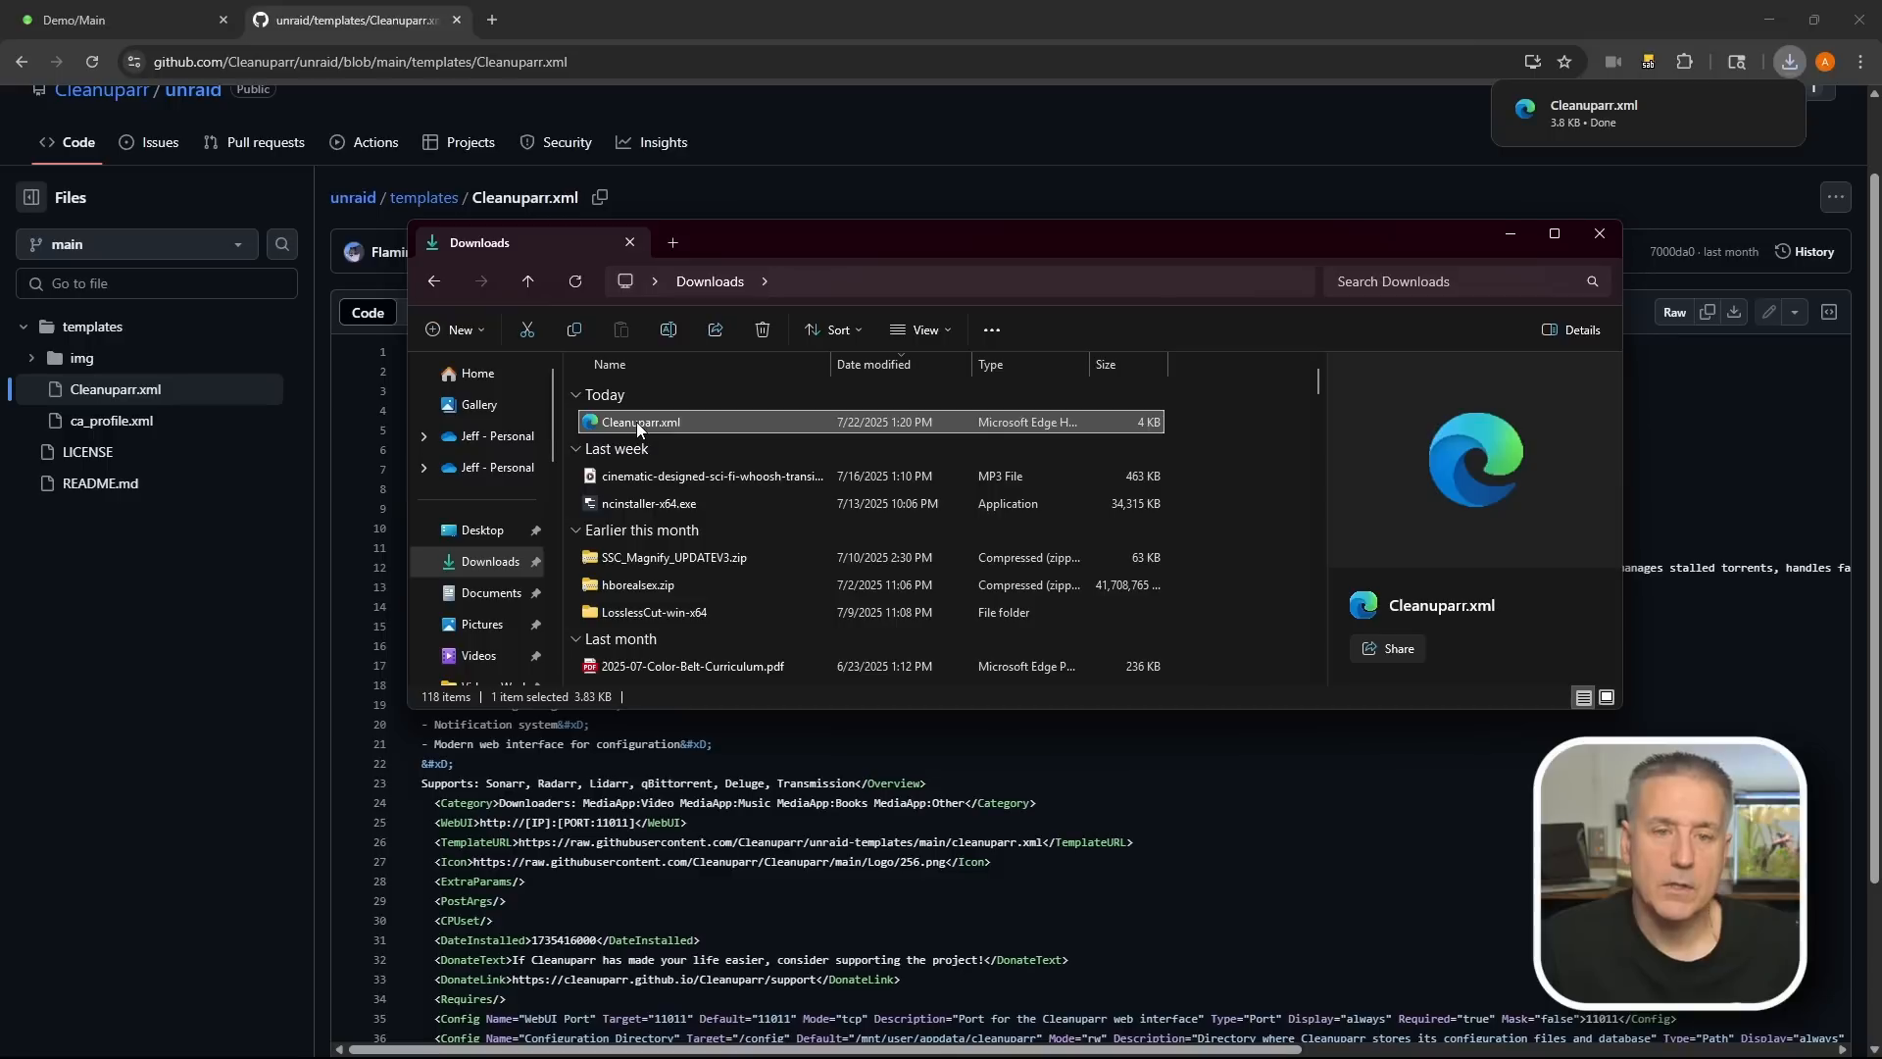
Step: Rename the downloaded Cleanuparr.xml file in the Downloads folder to my-Cleanuparr.xml
left_click(638, 424)
left_click(638, 424)
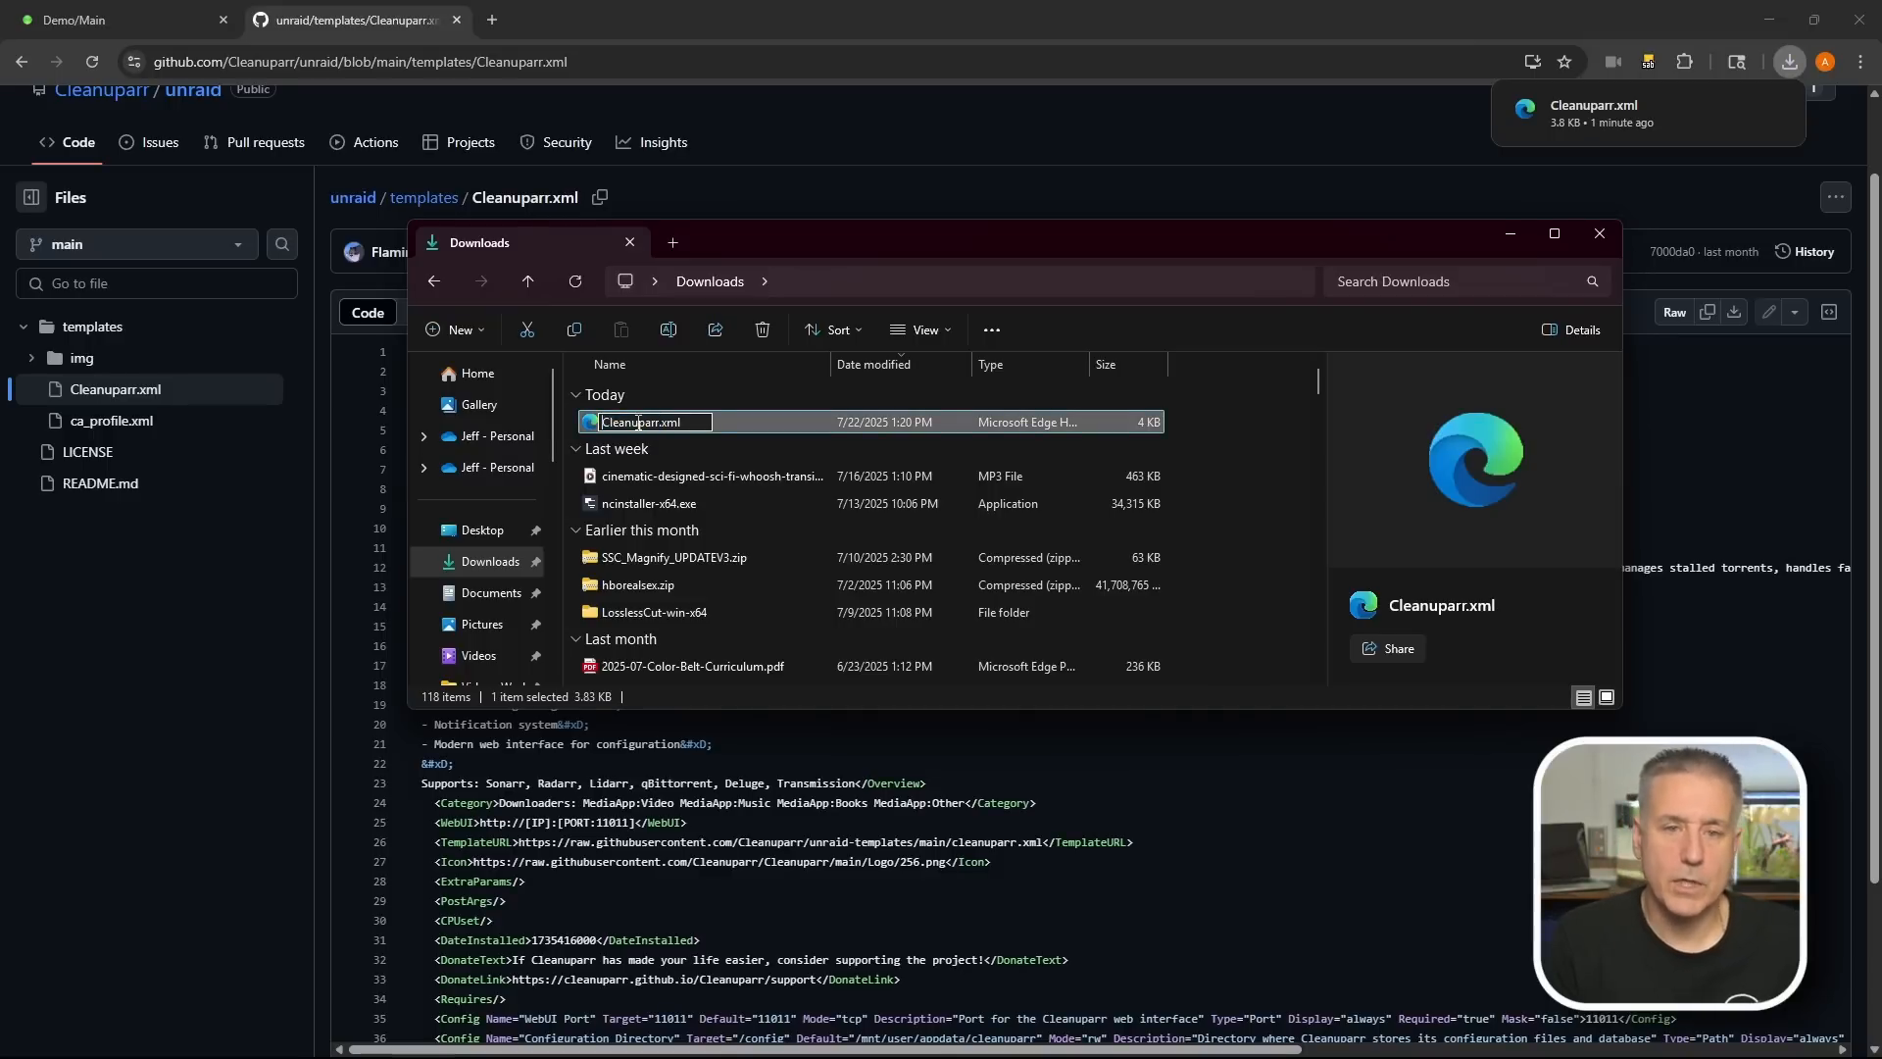
type("my-")
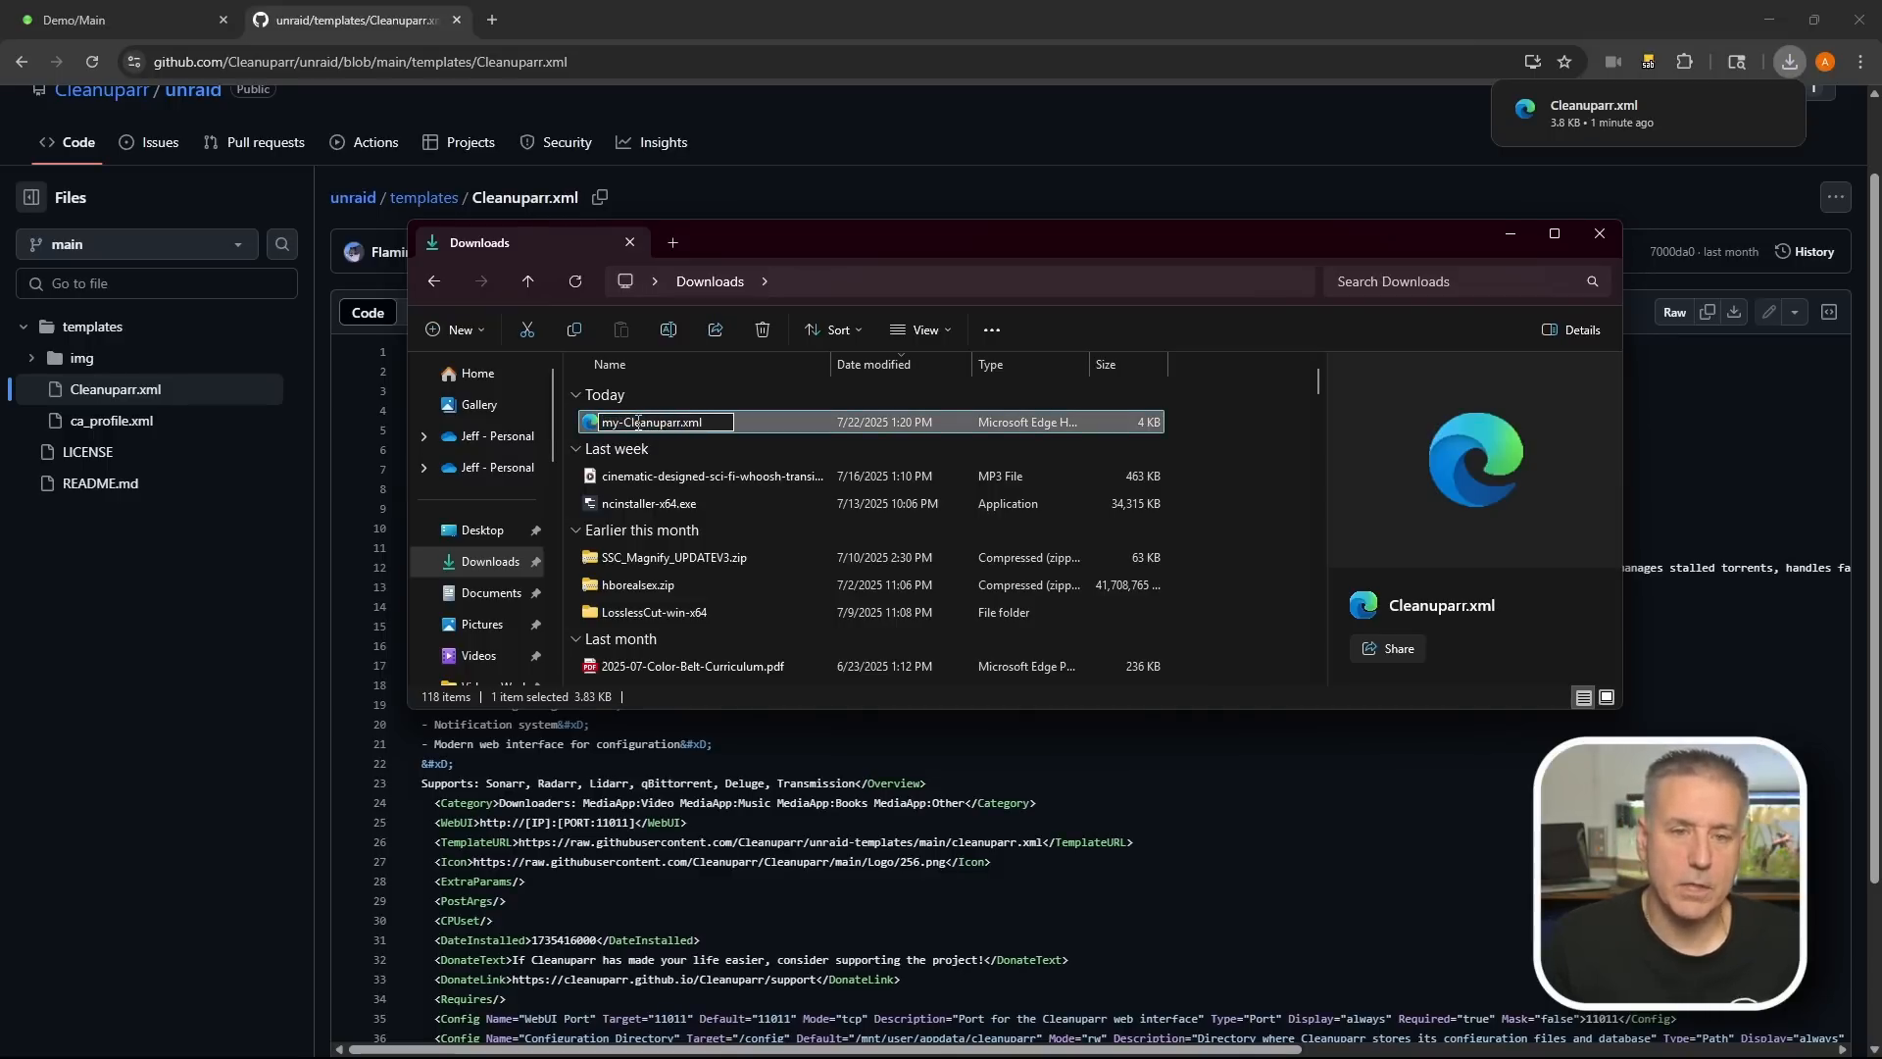
left_click(1188, 428)
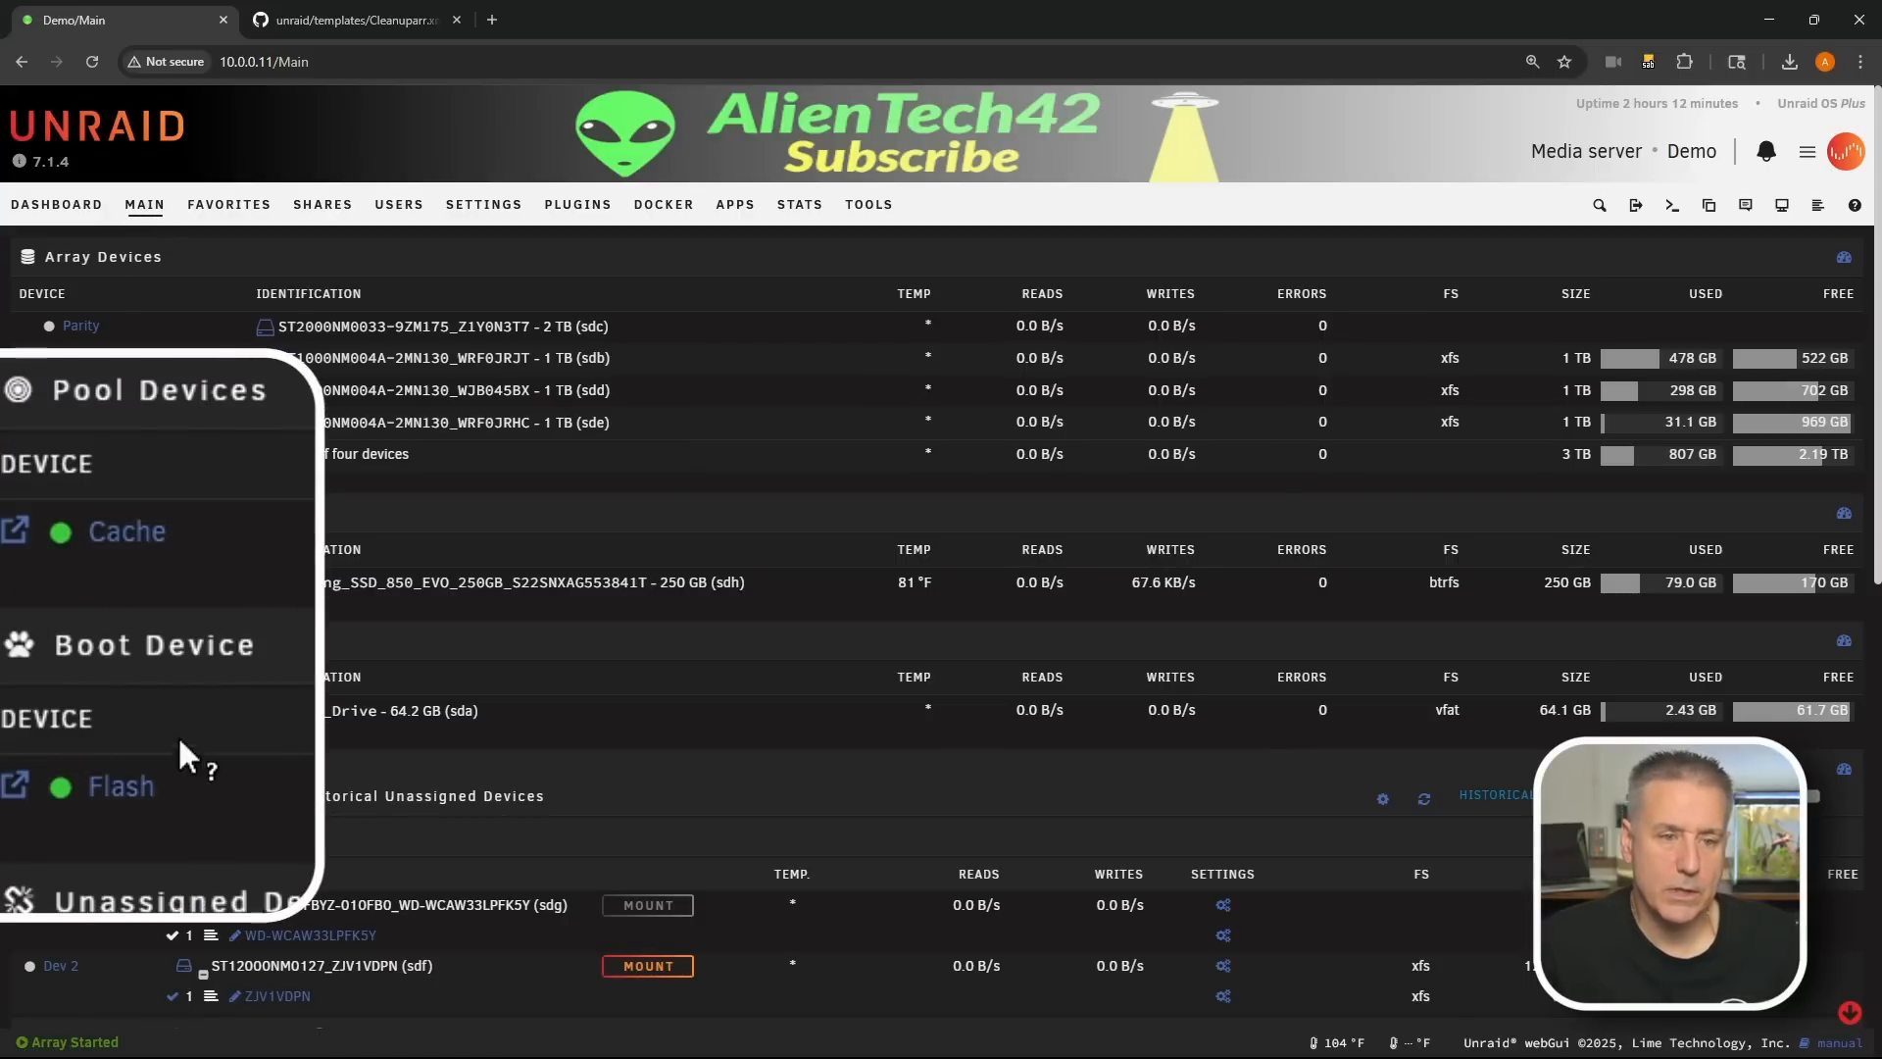
Step: Browse the Unraid server's Flash boot device to the folder config/plugins/dockerMan/templates-user
mouse_move(53, 709)
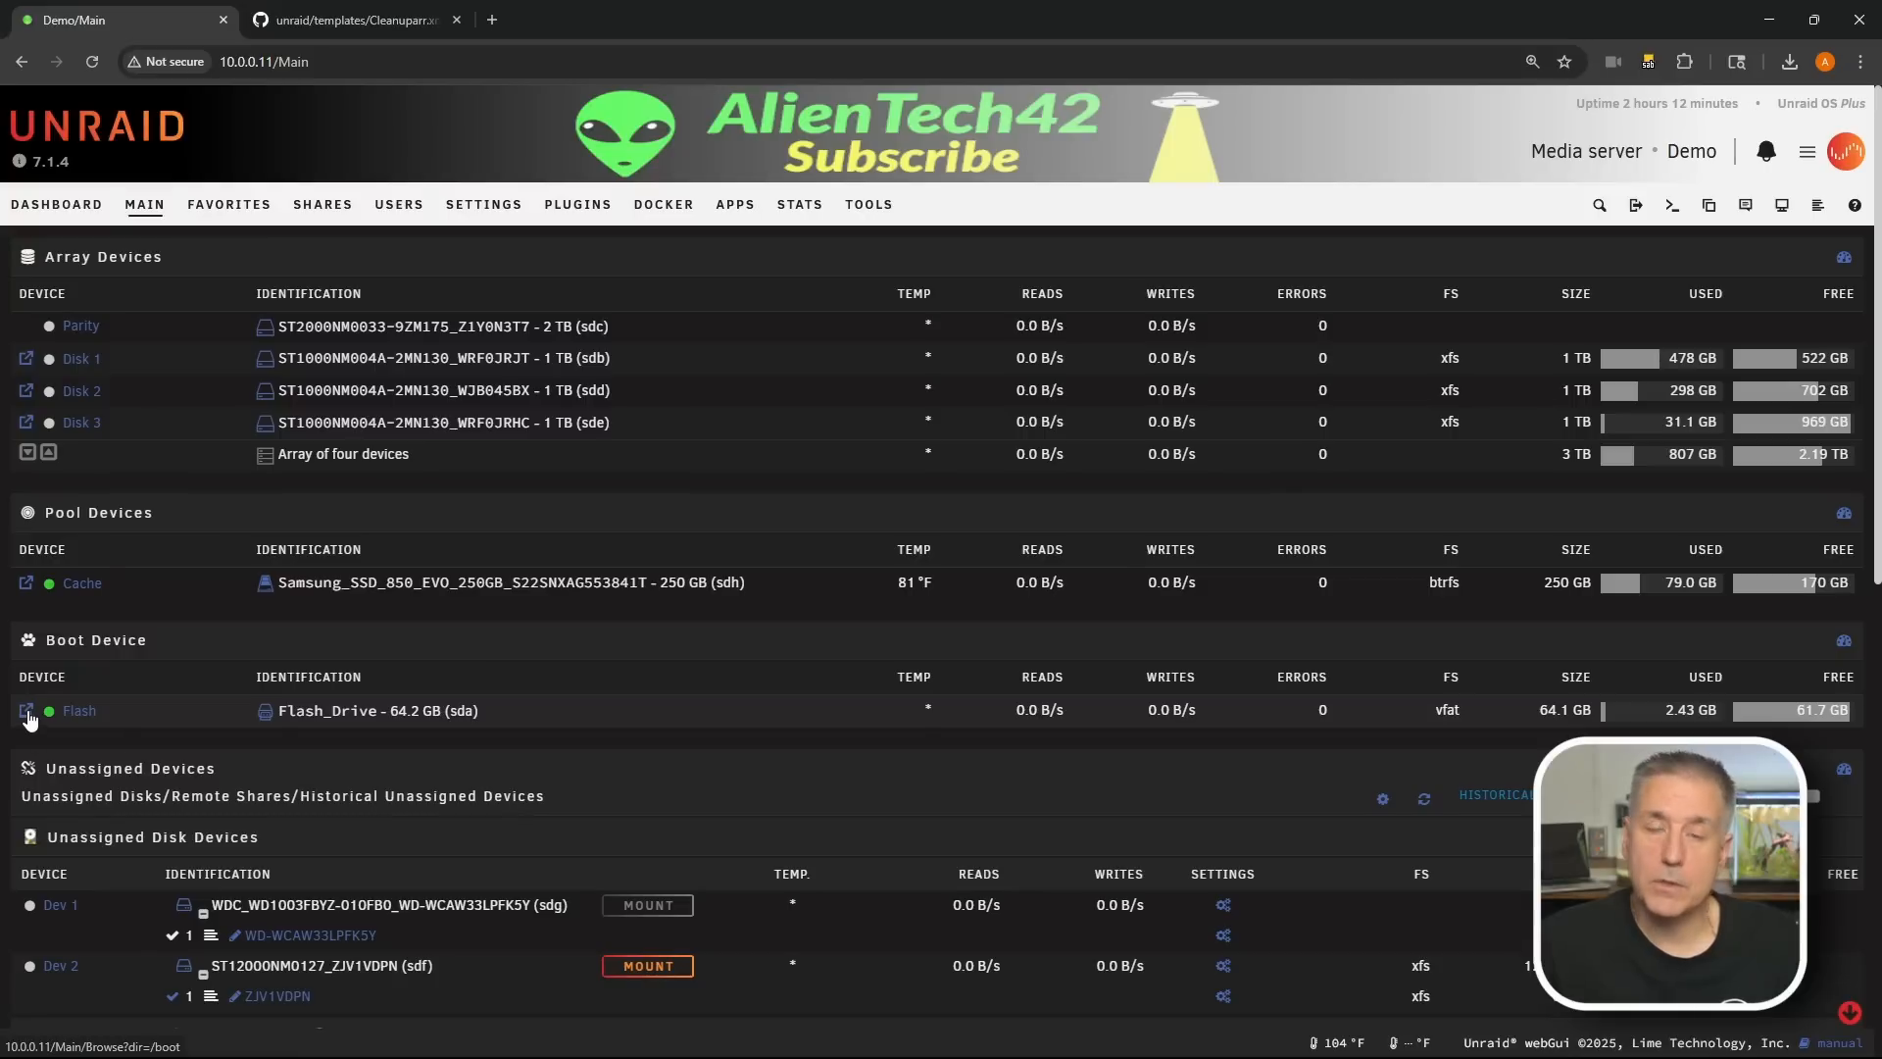
left_click(29, 717)
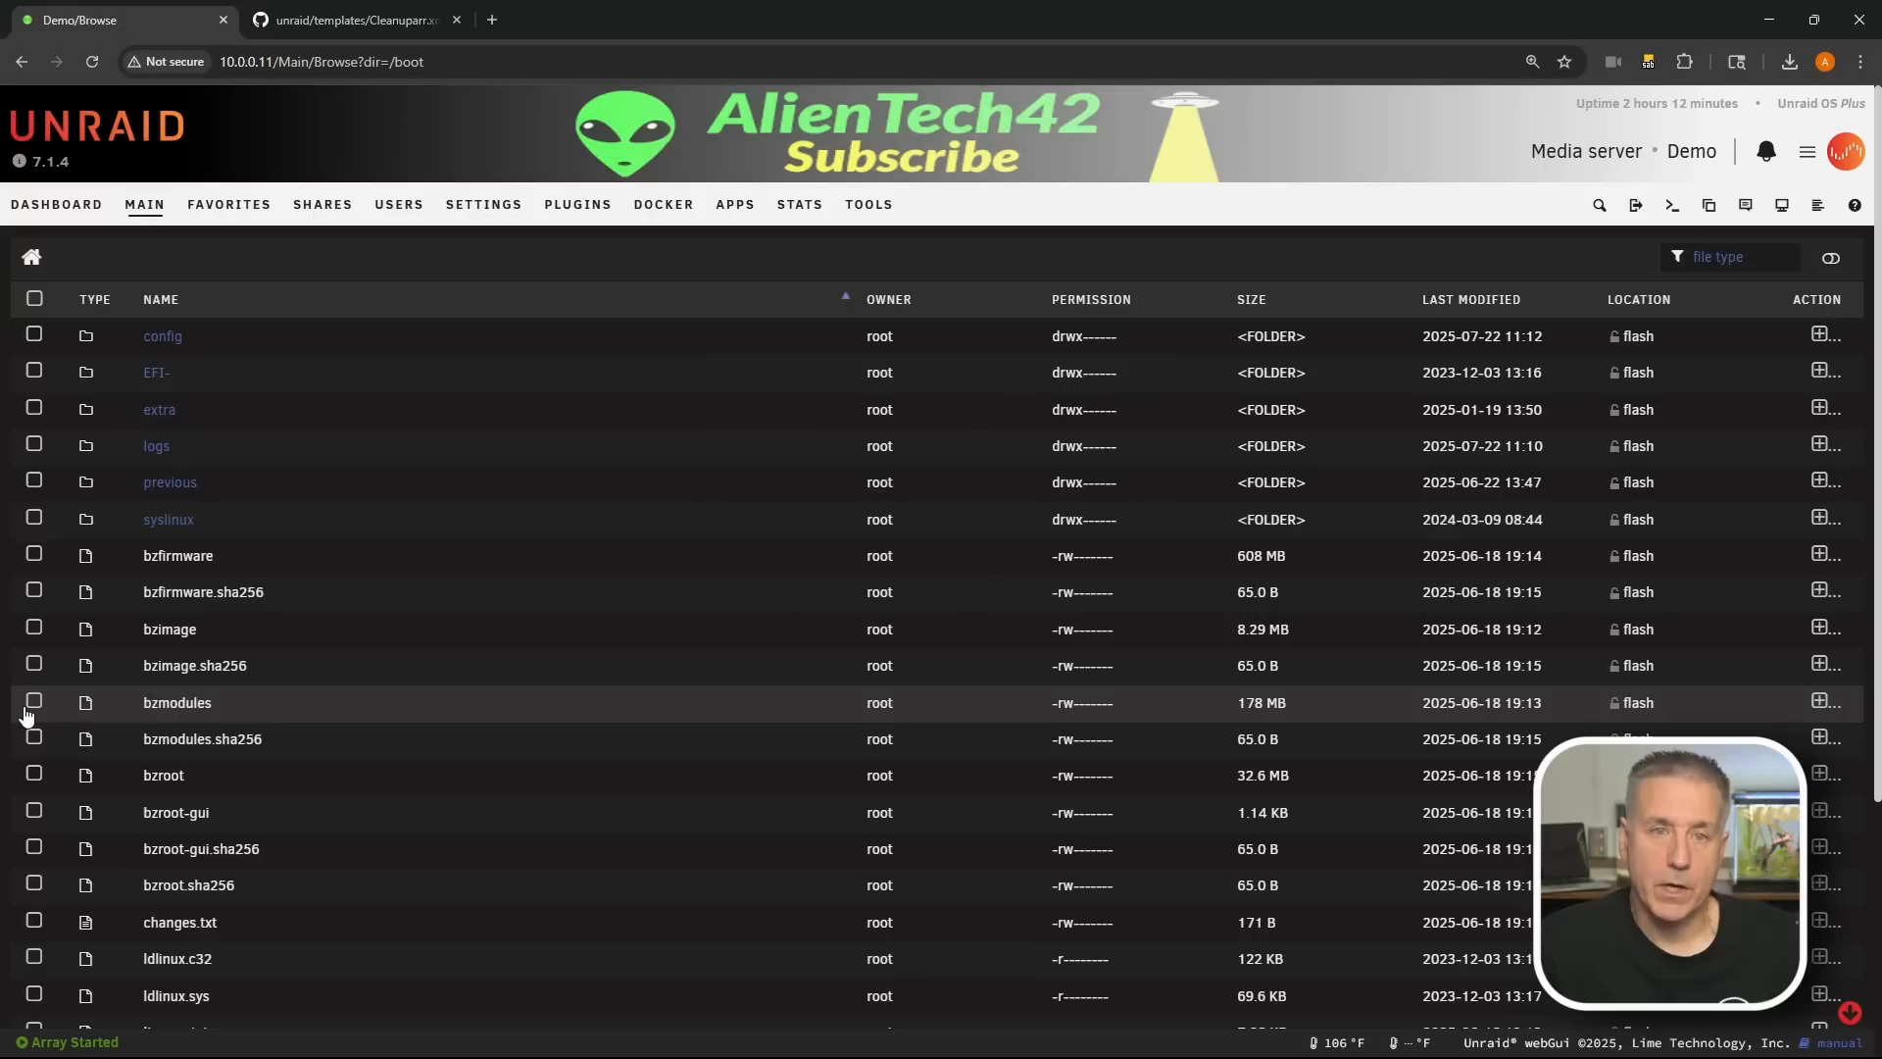
left_click(163, 337)
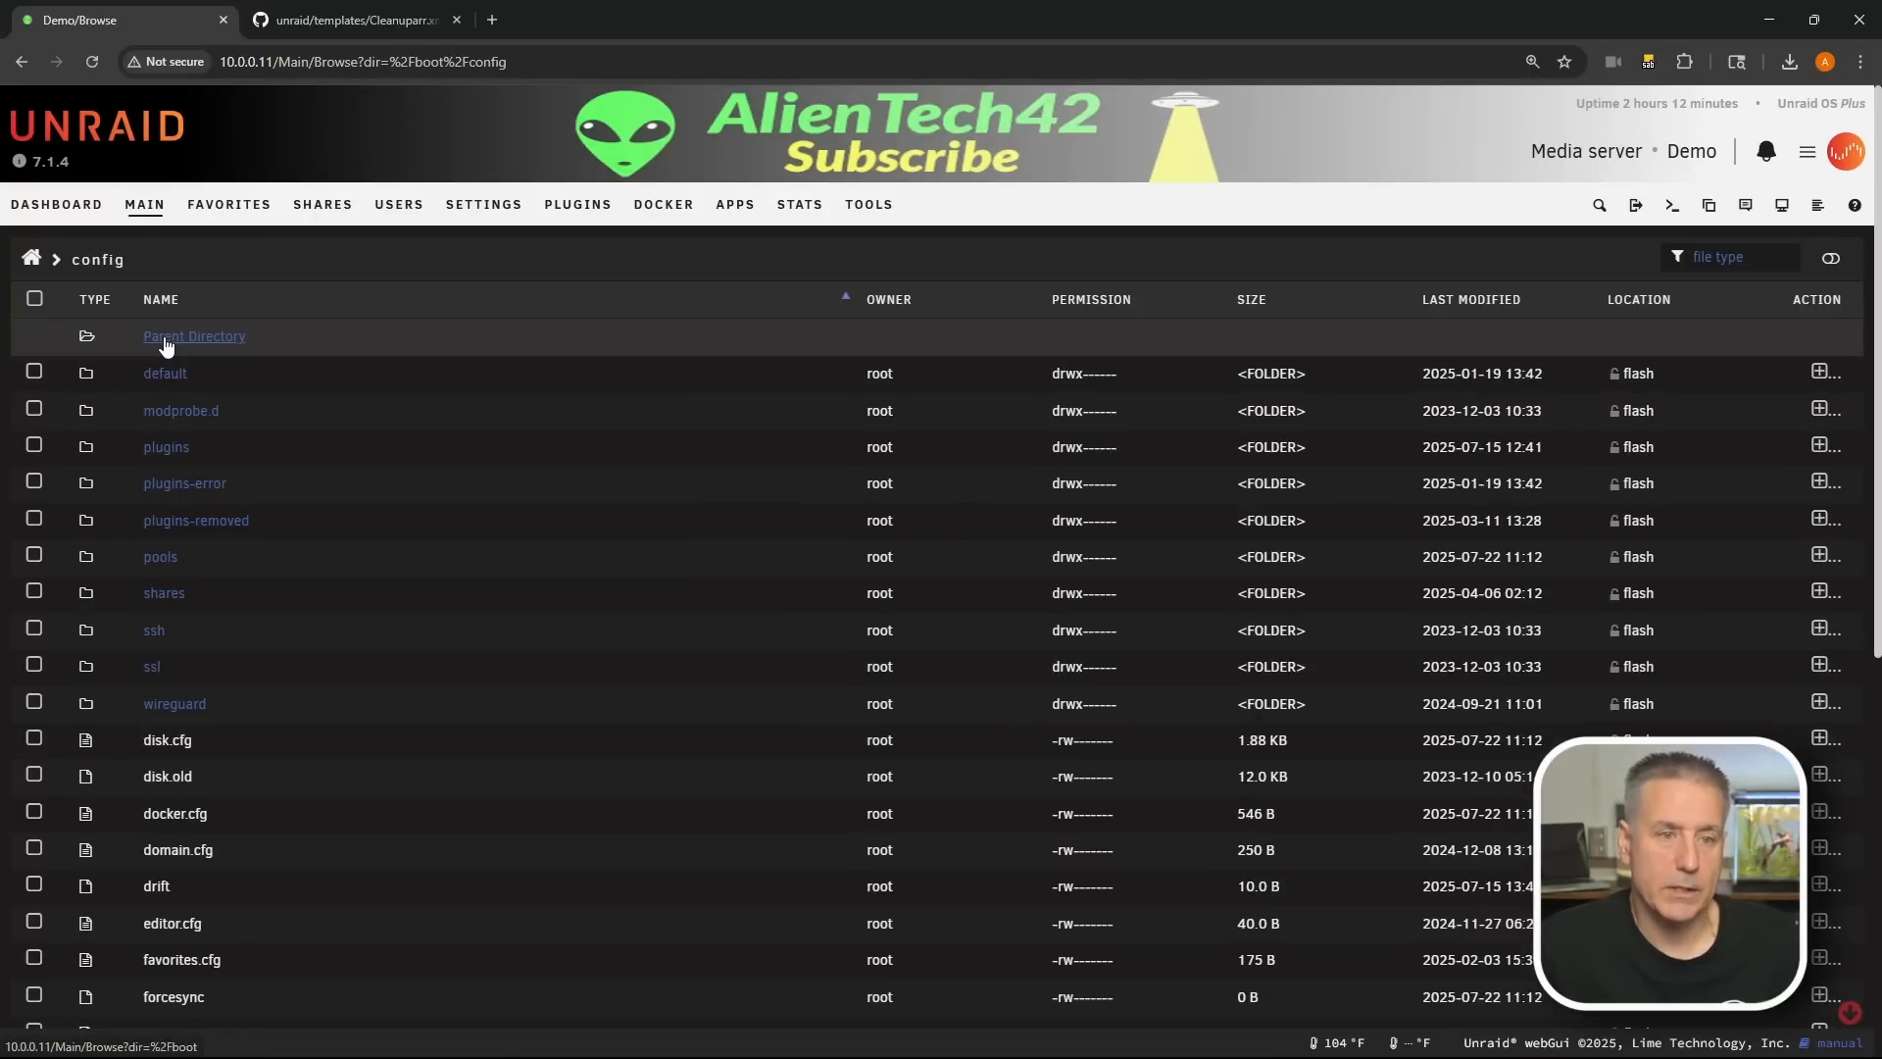
left_click(166, 447)
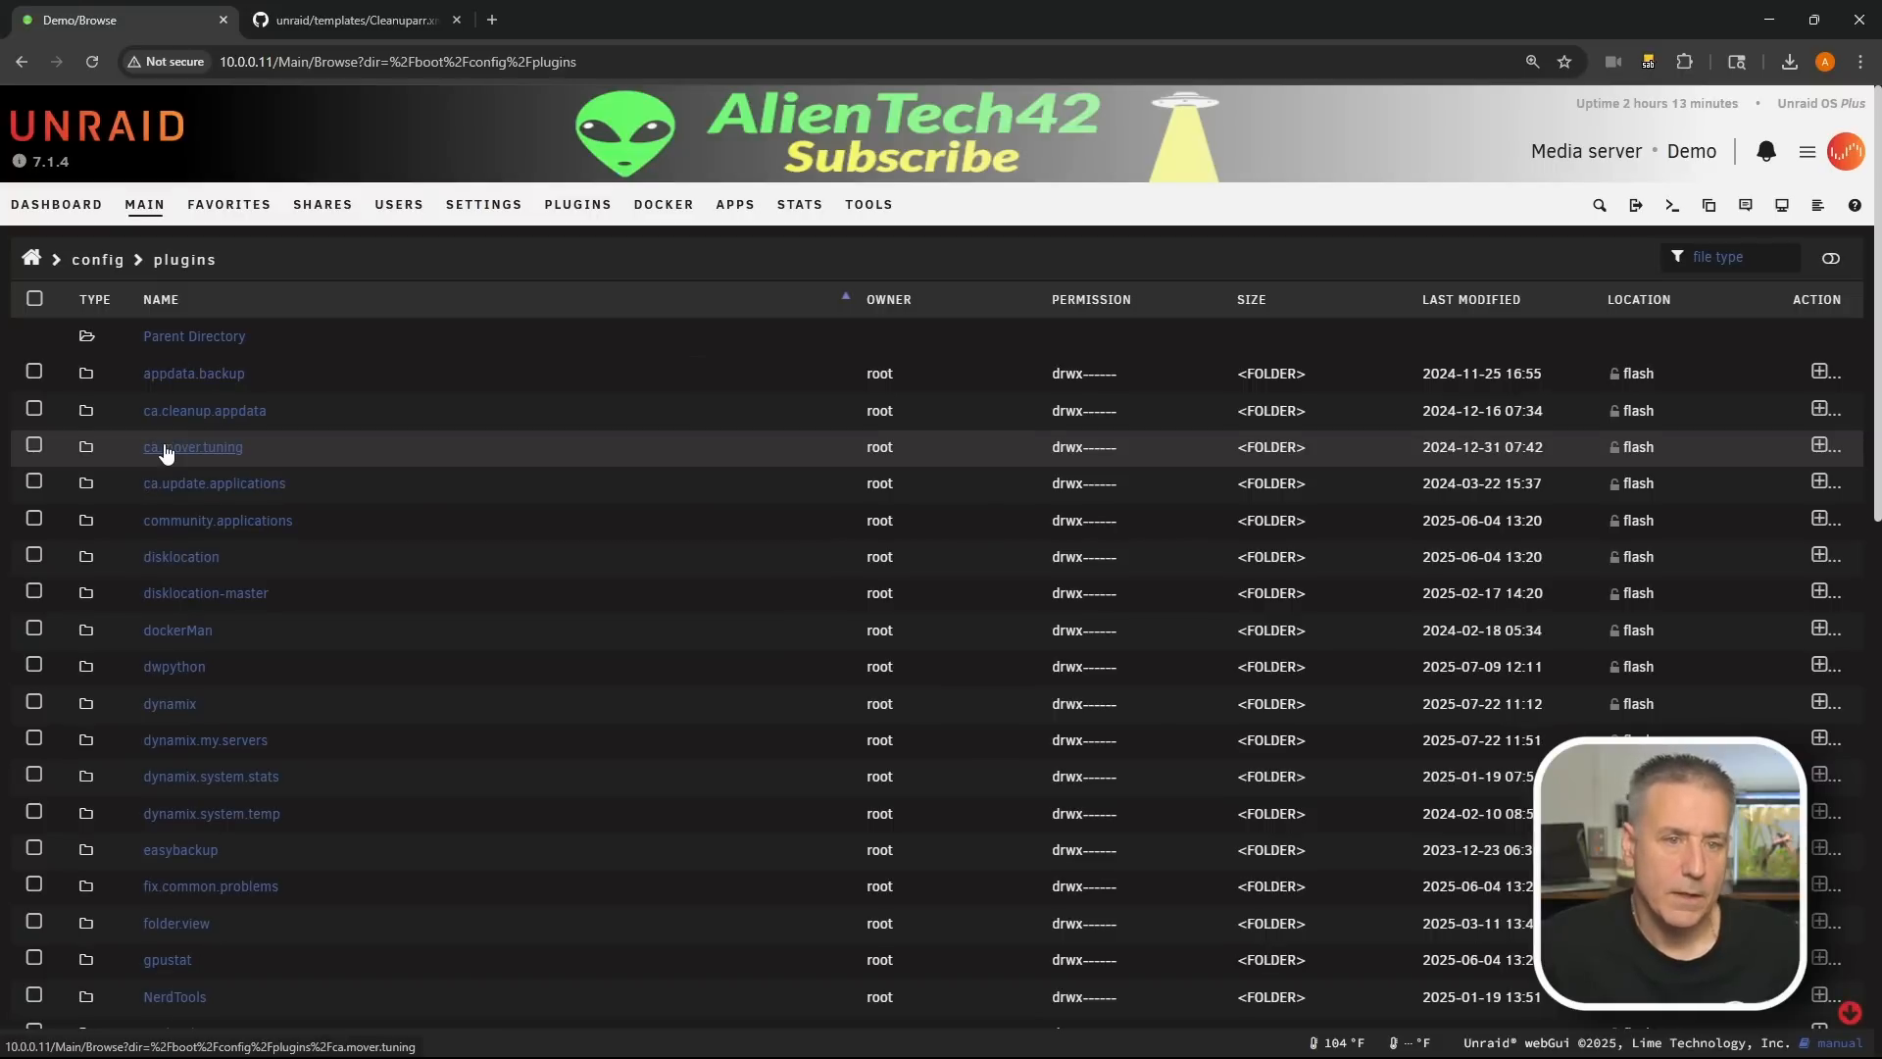
left_click(165, 639)
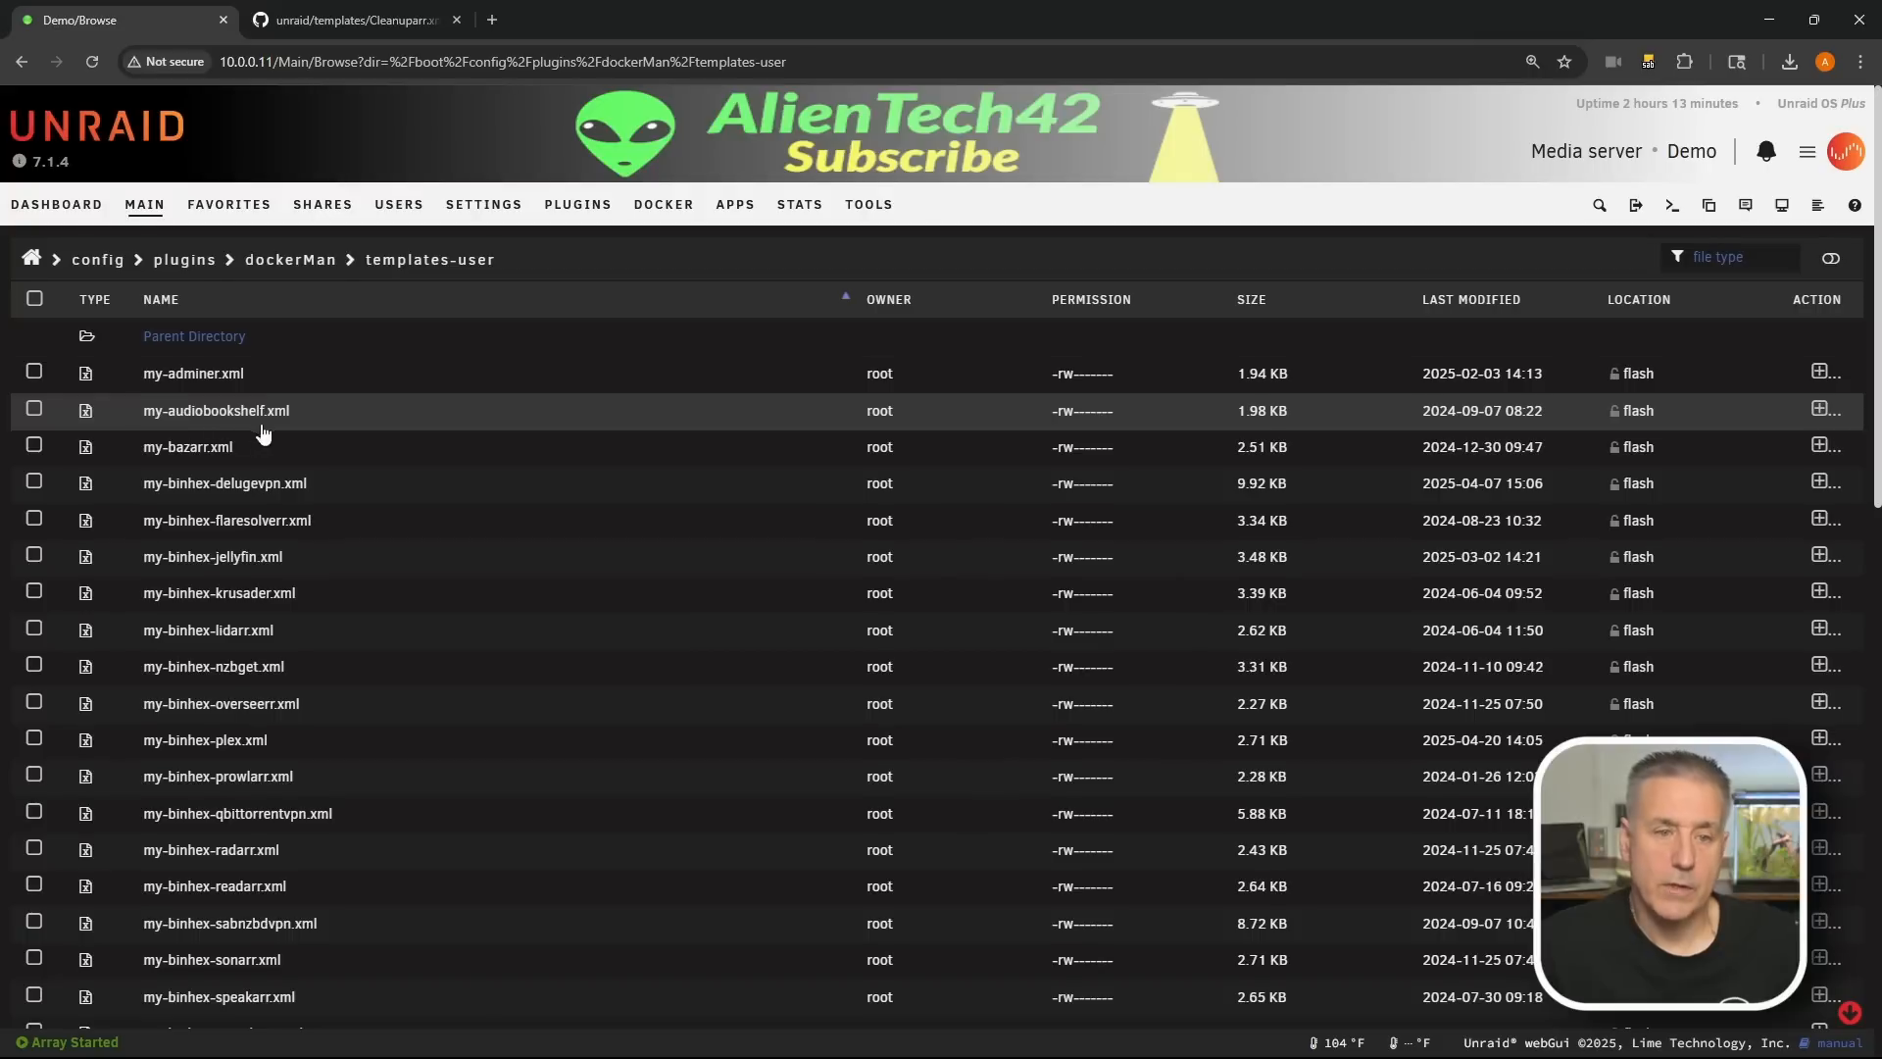
Step: Upload my-Cleanuparr.xml from the Downloads folder into templates-user and locate it in the file list
scroll(450, 446, "down", 5)
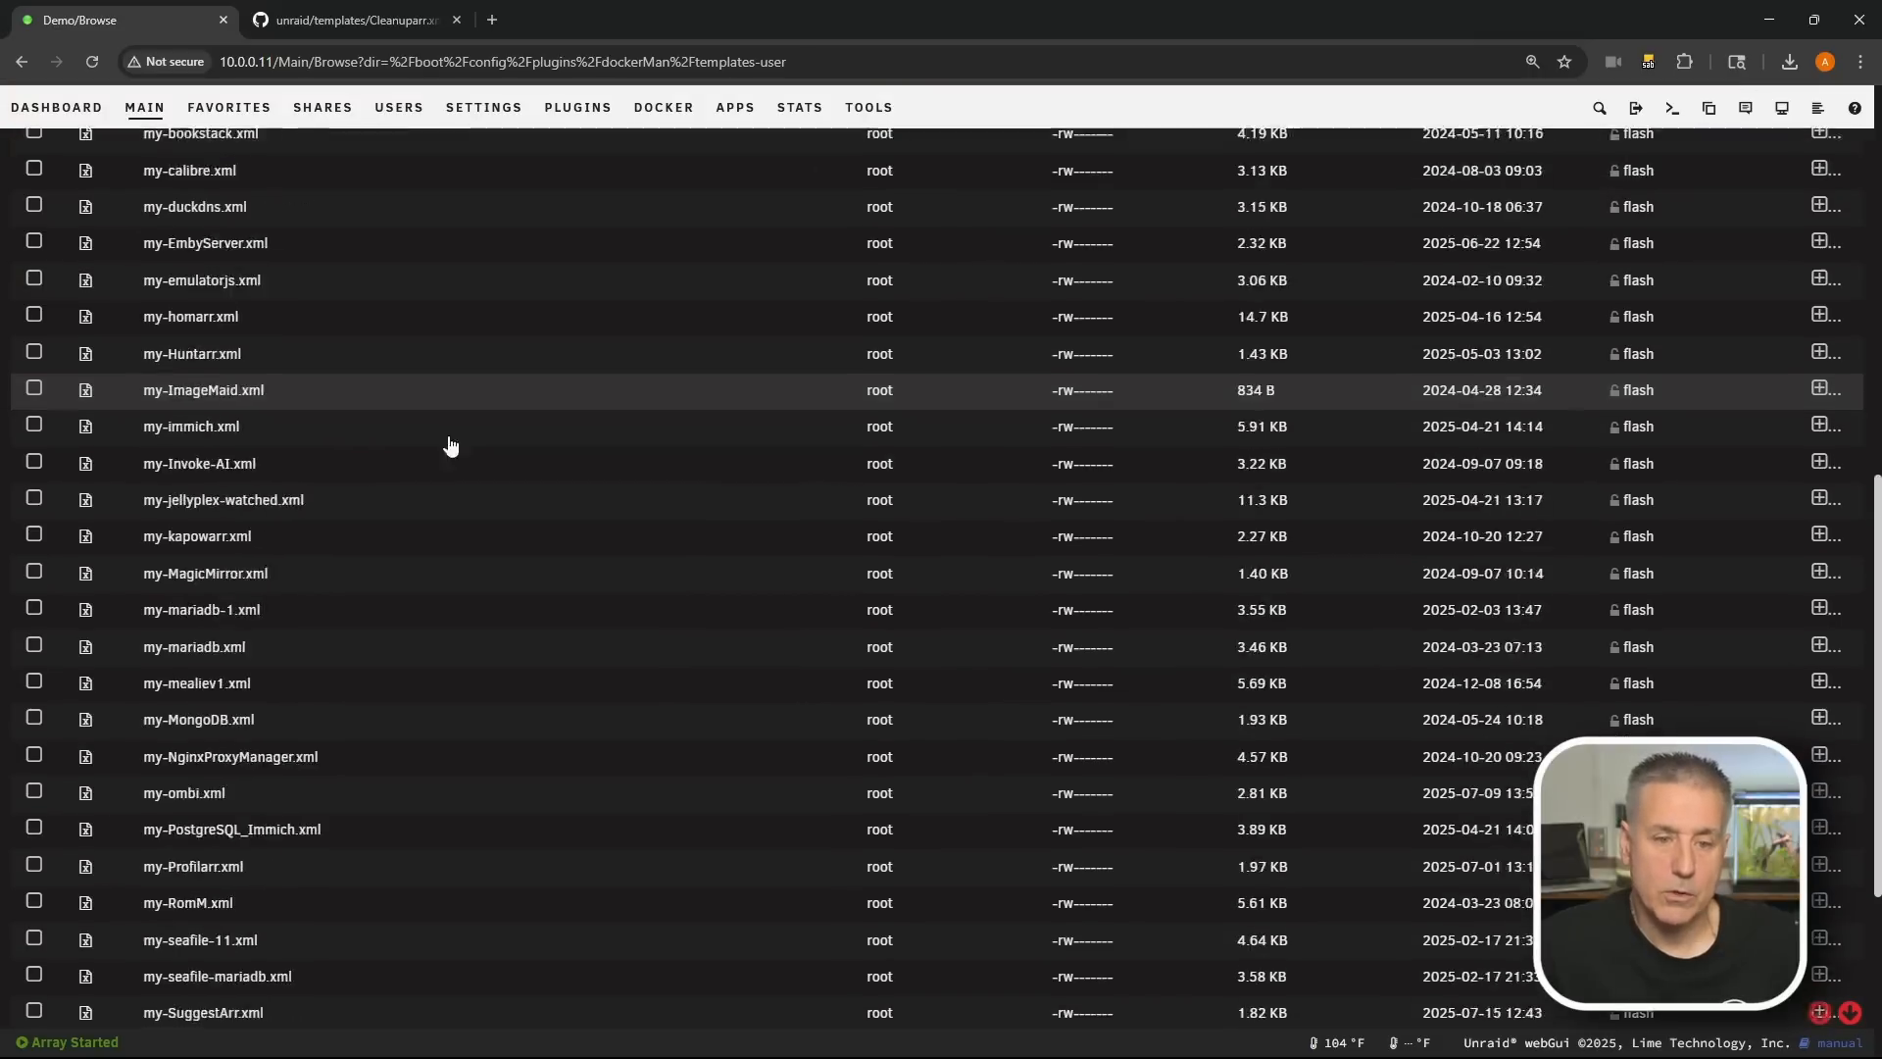
scroll(450, 446, "down", 3)
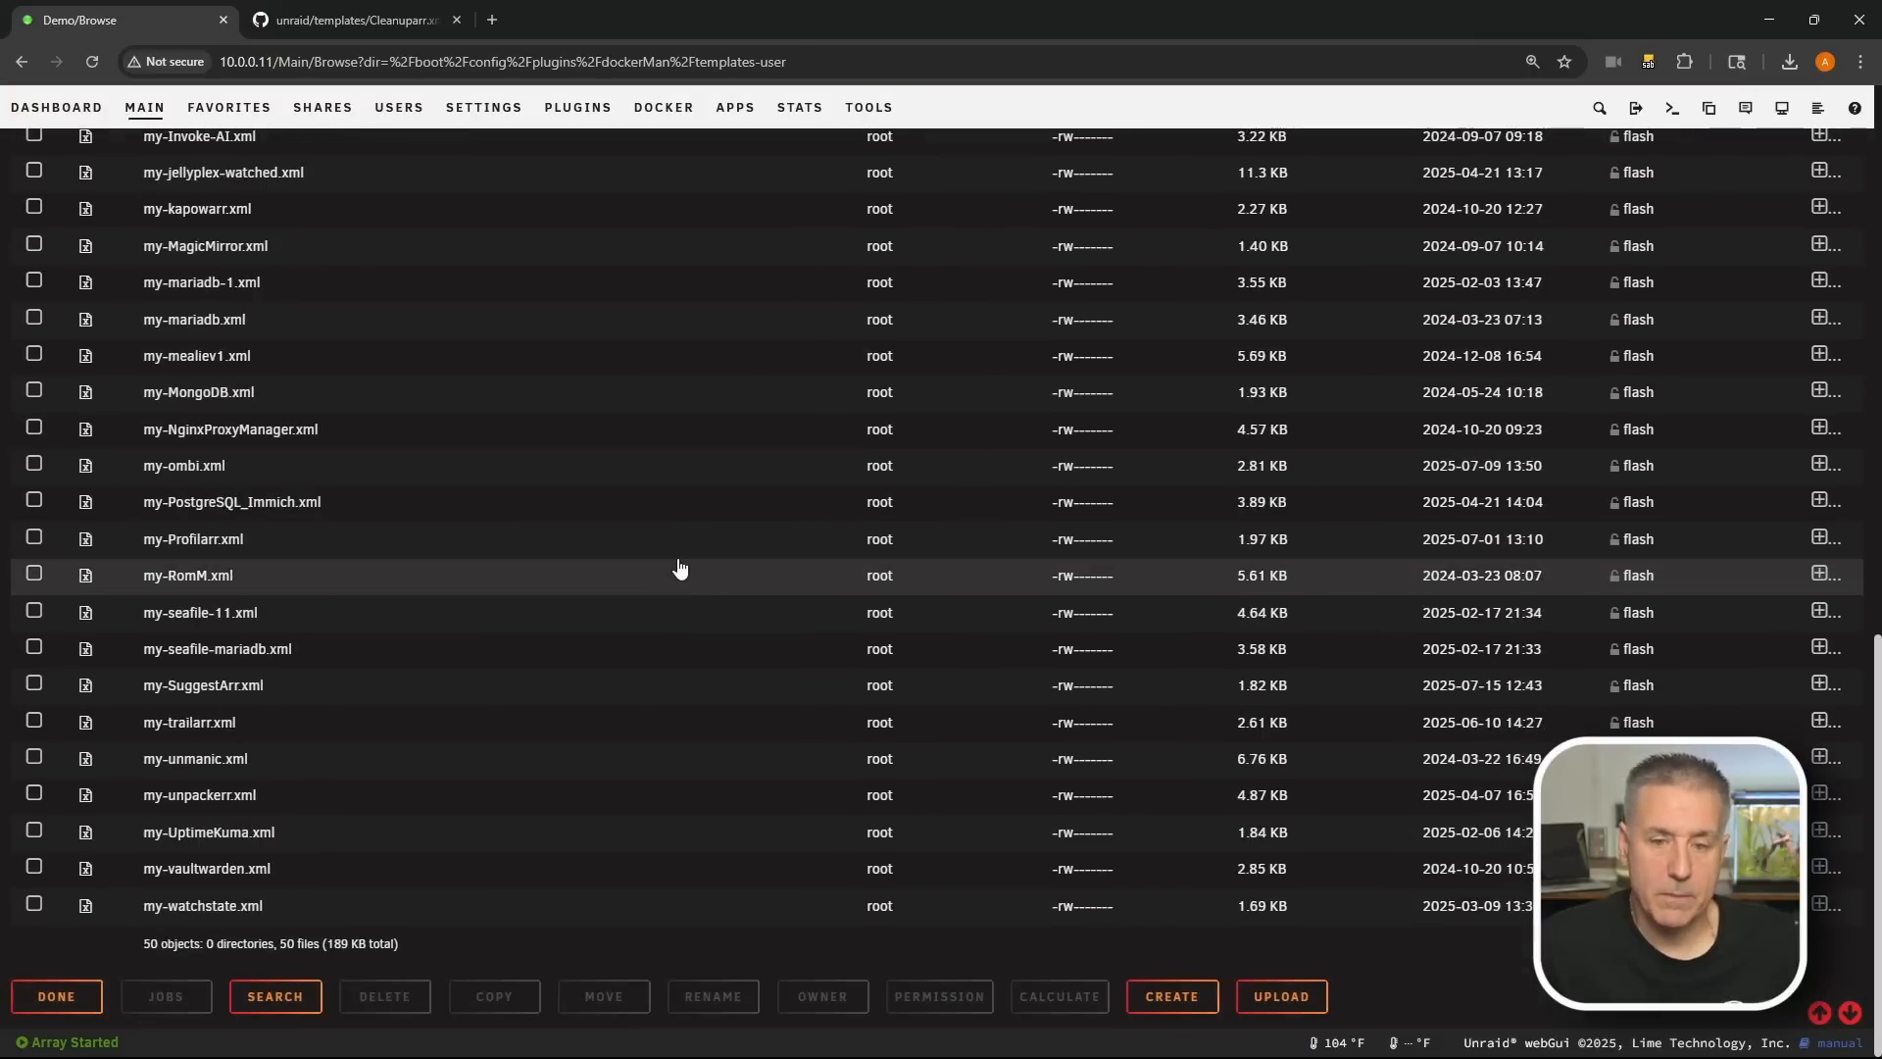
left_click(1312, 998)
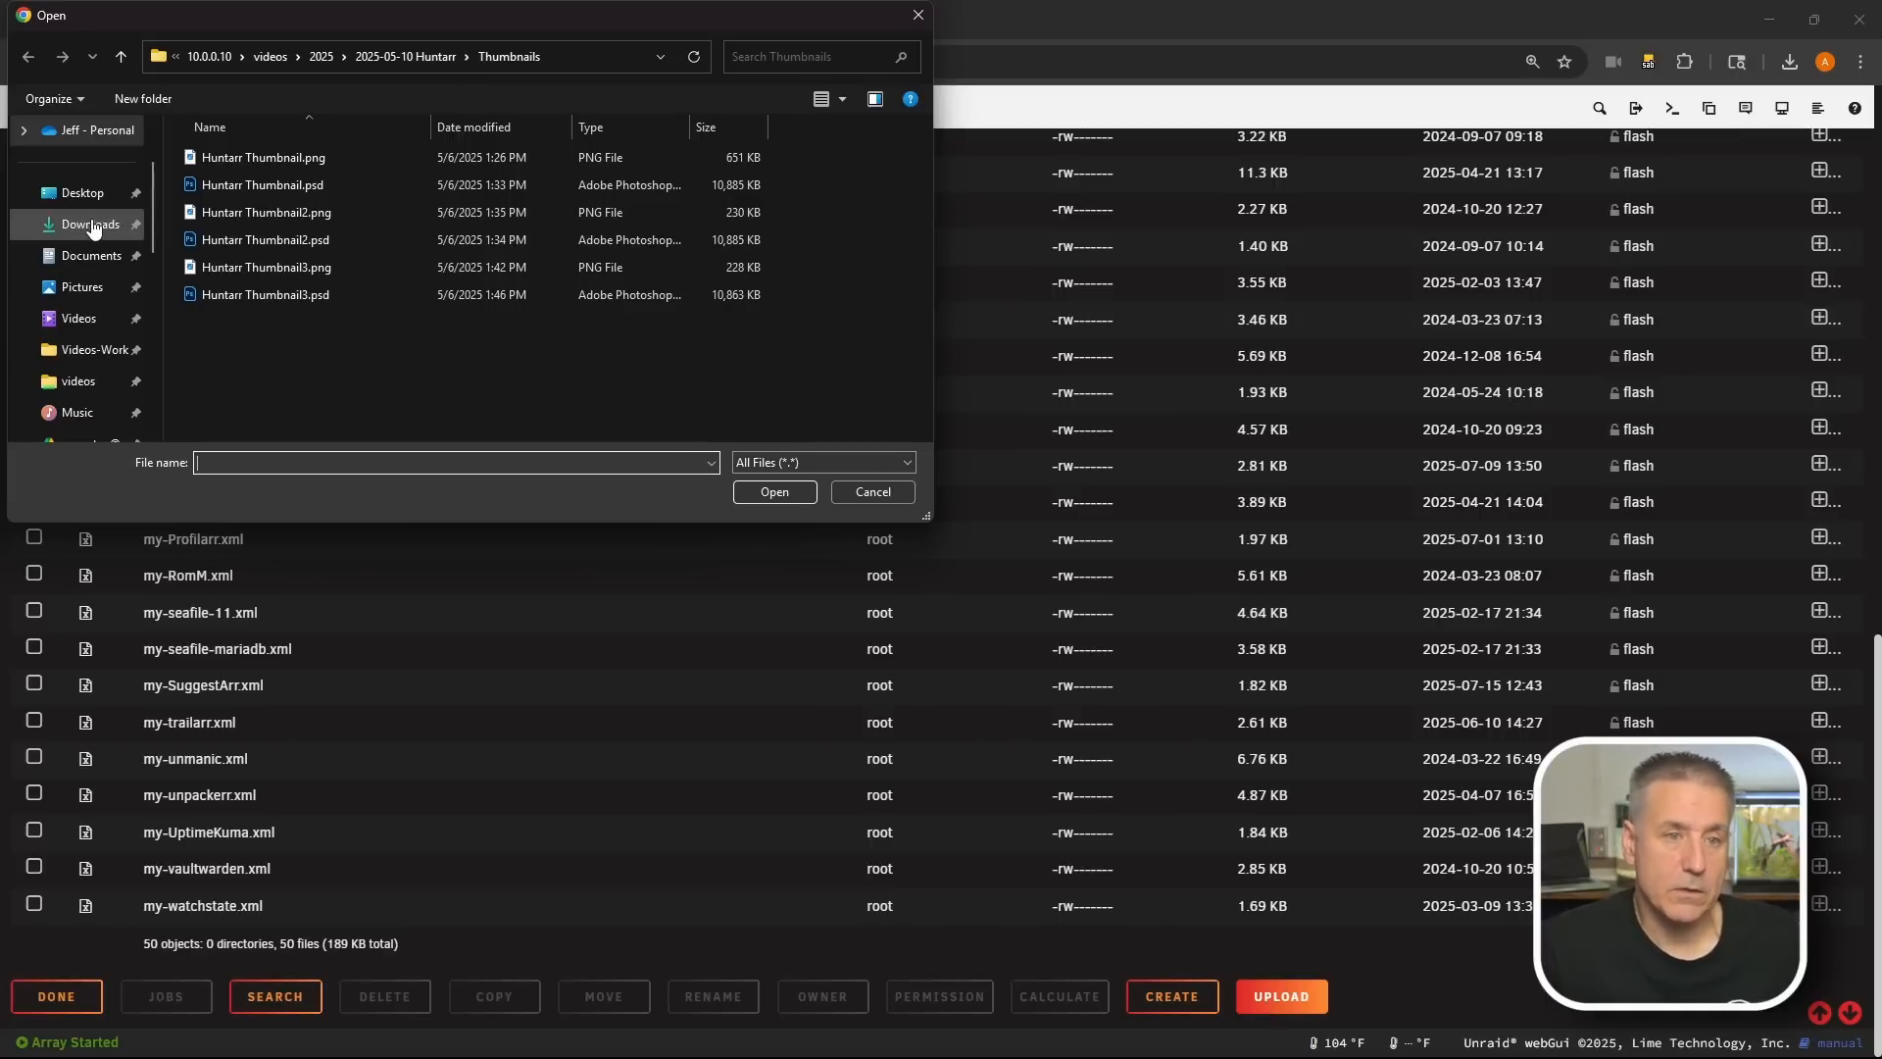
left_click(128, 225)
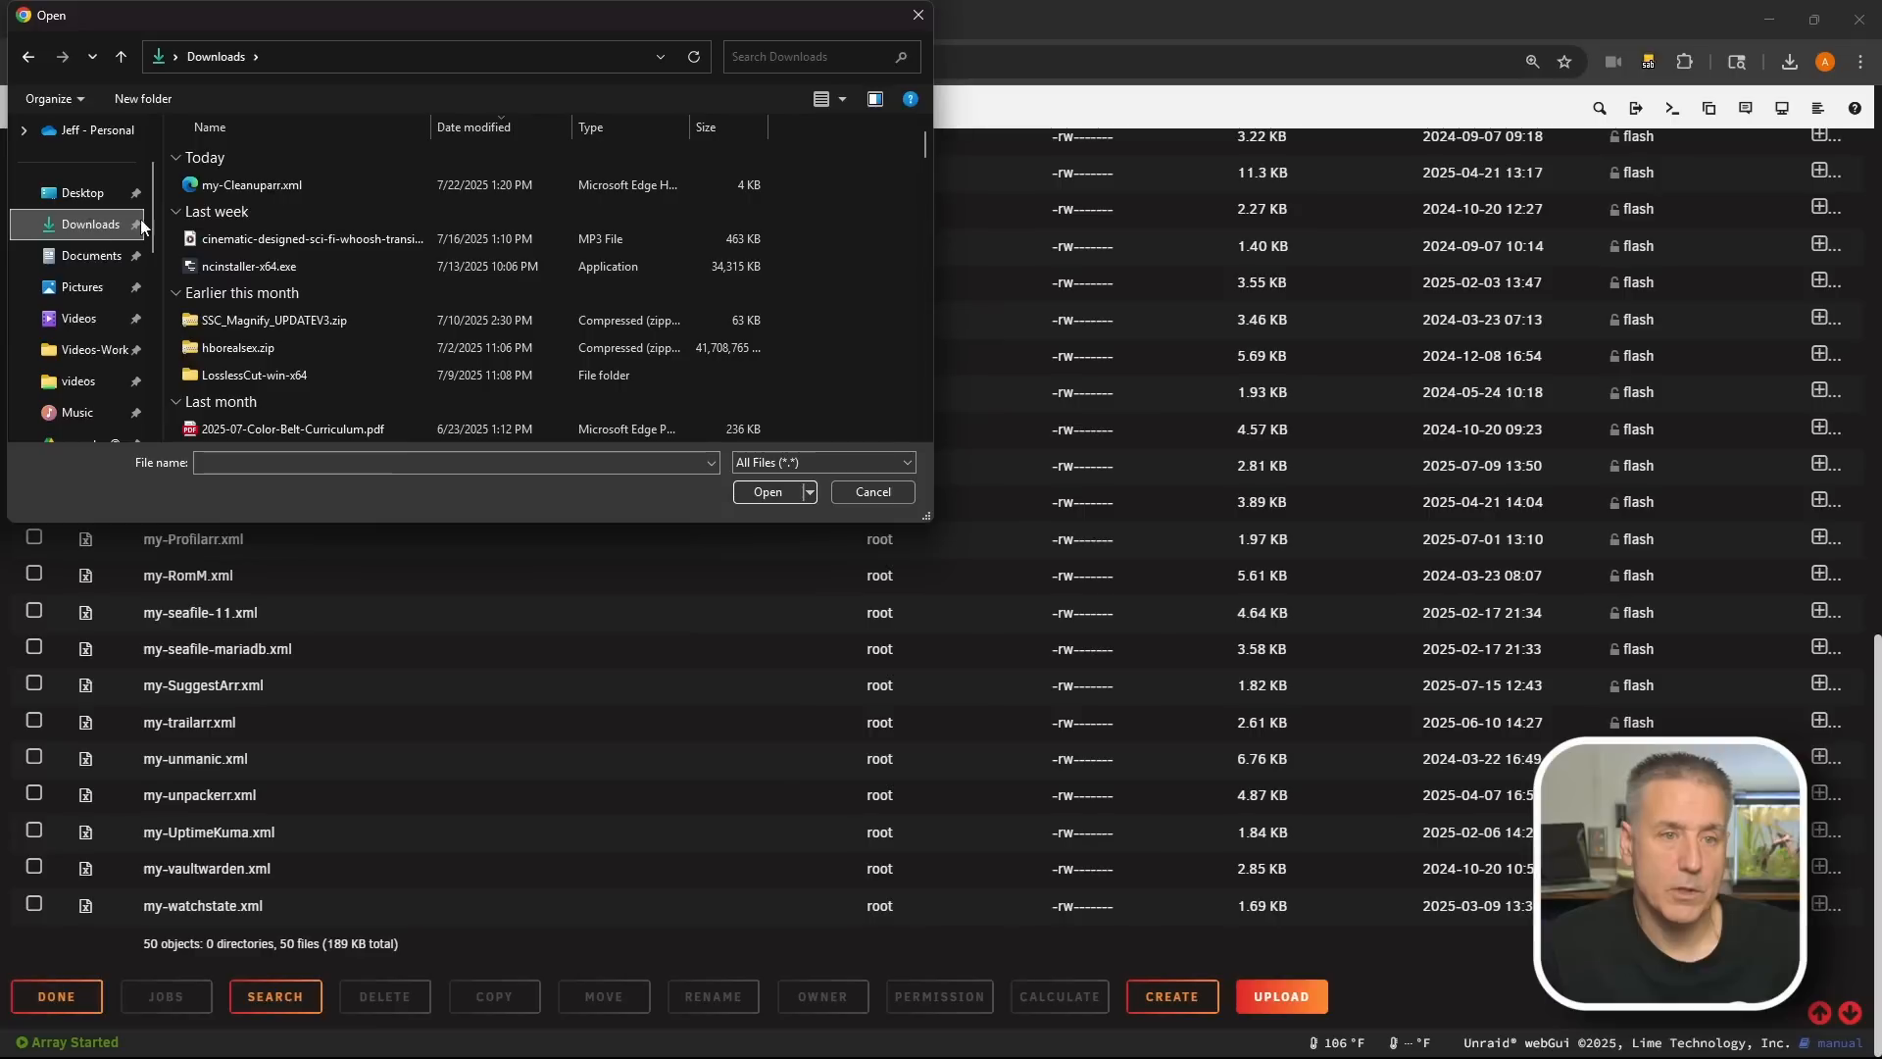
left_click(231, 190)
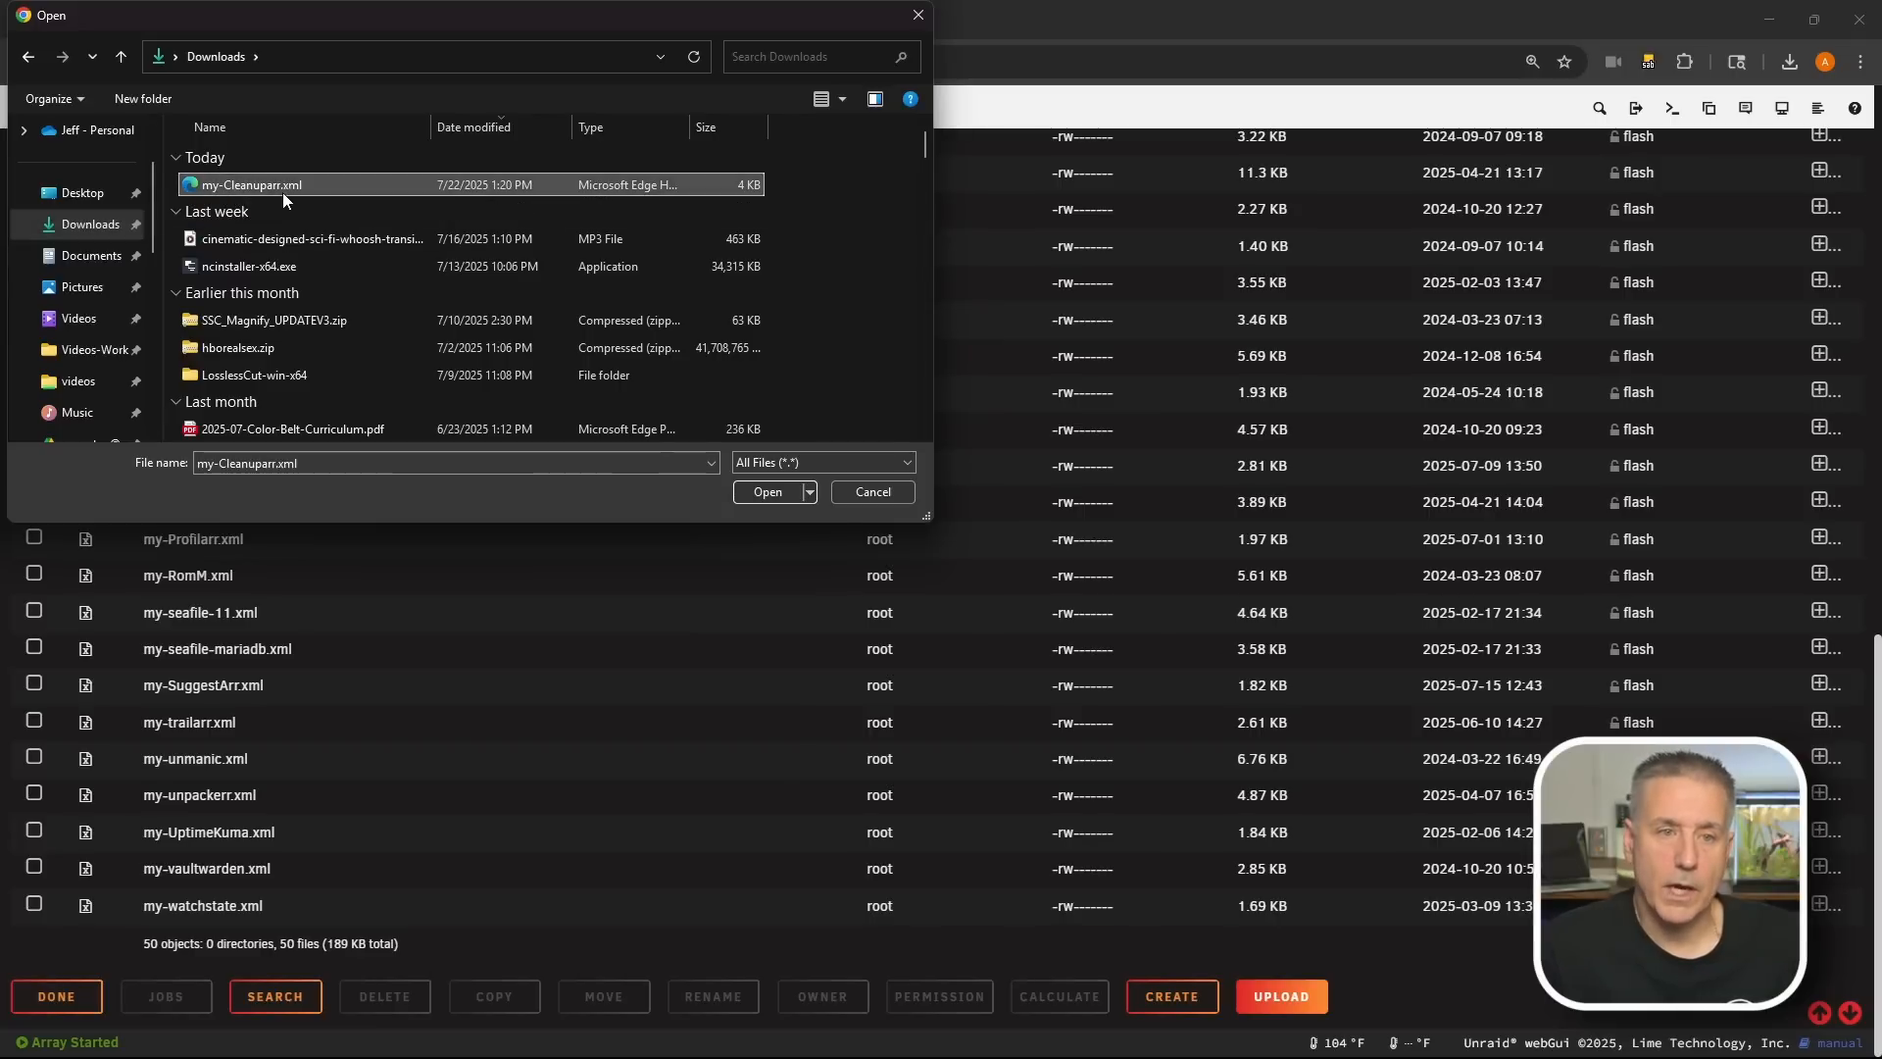
left_click(766, 491)
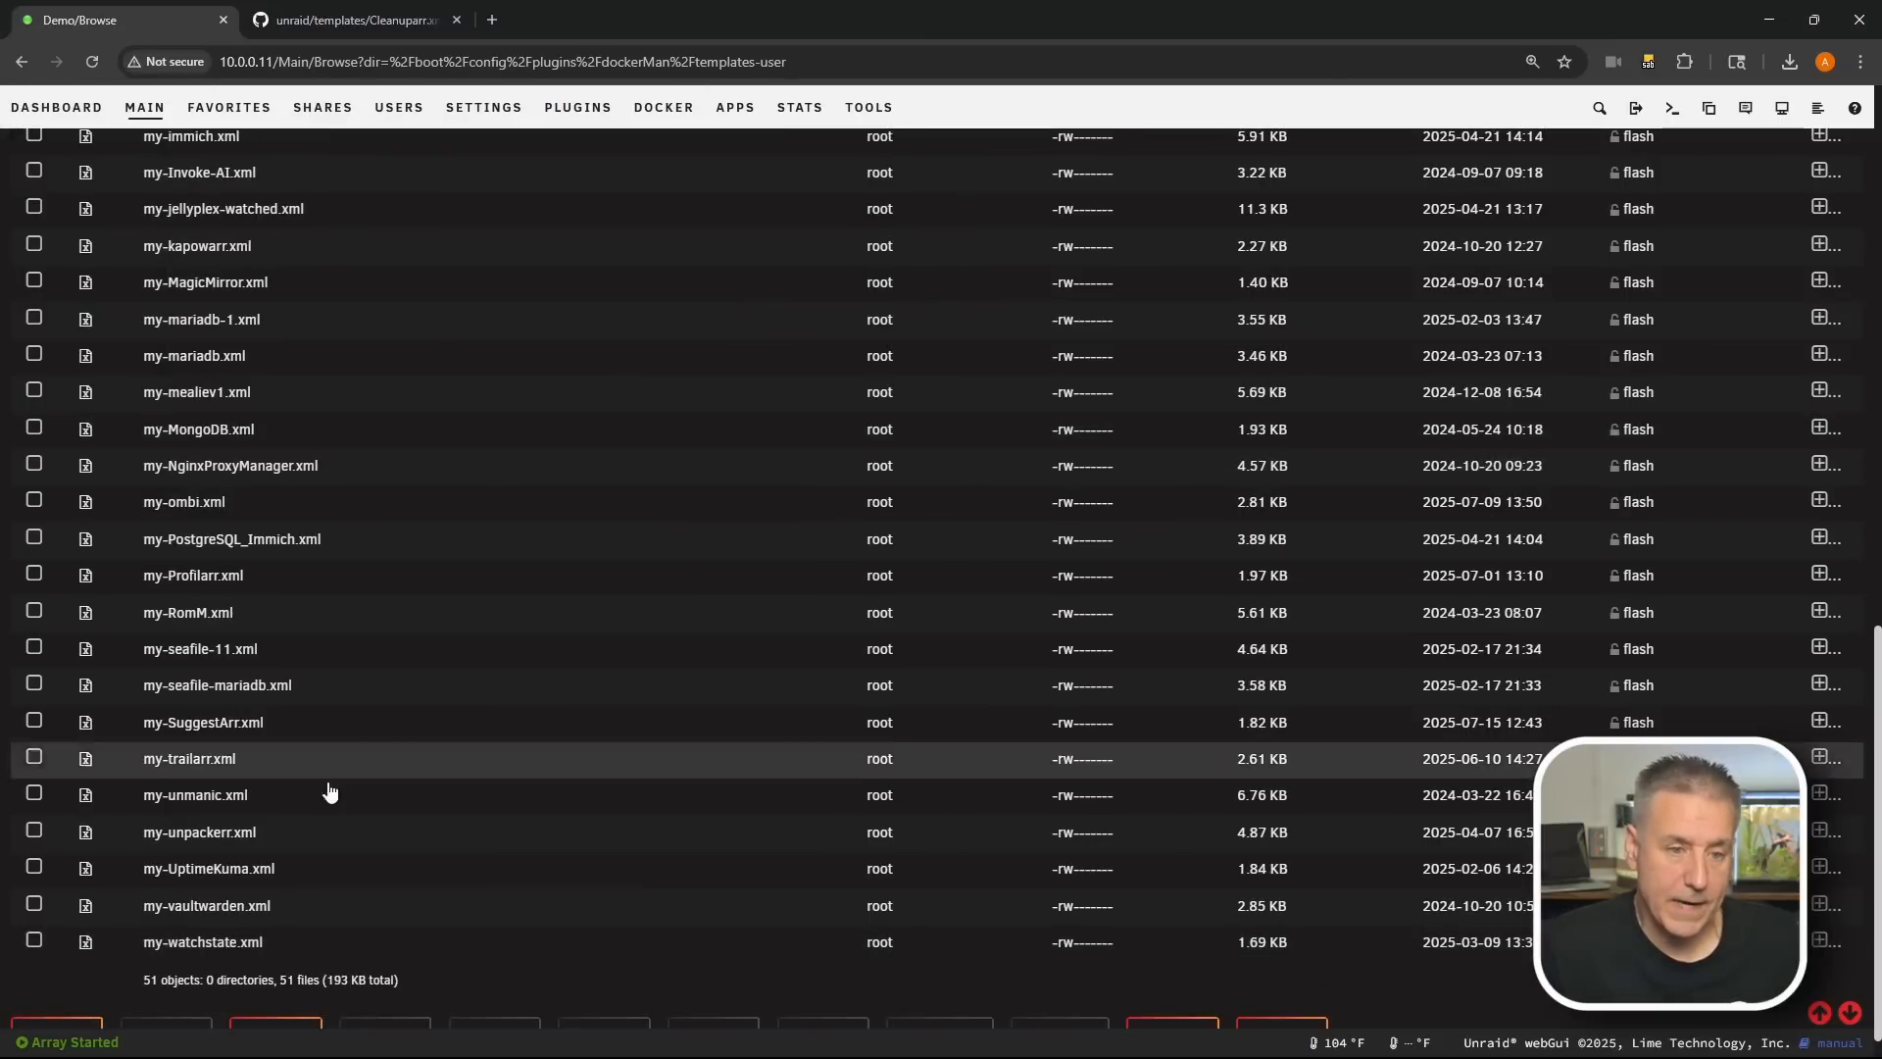
scroll(357, 643, "up", 1)
scroll(357, 643, "down", 1)
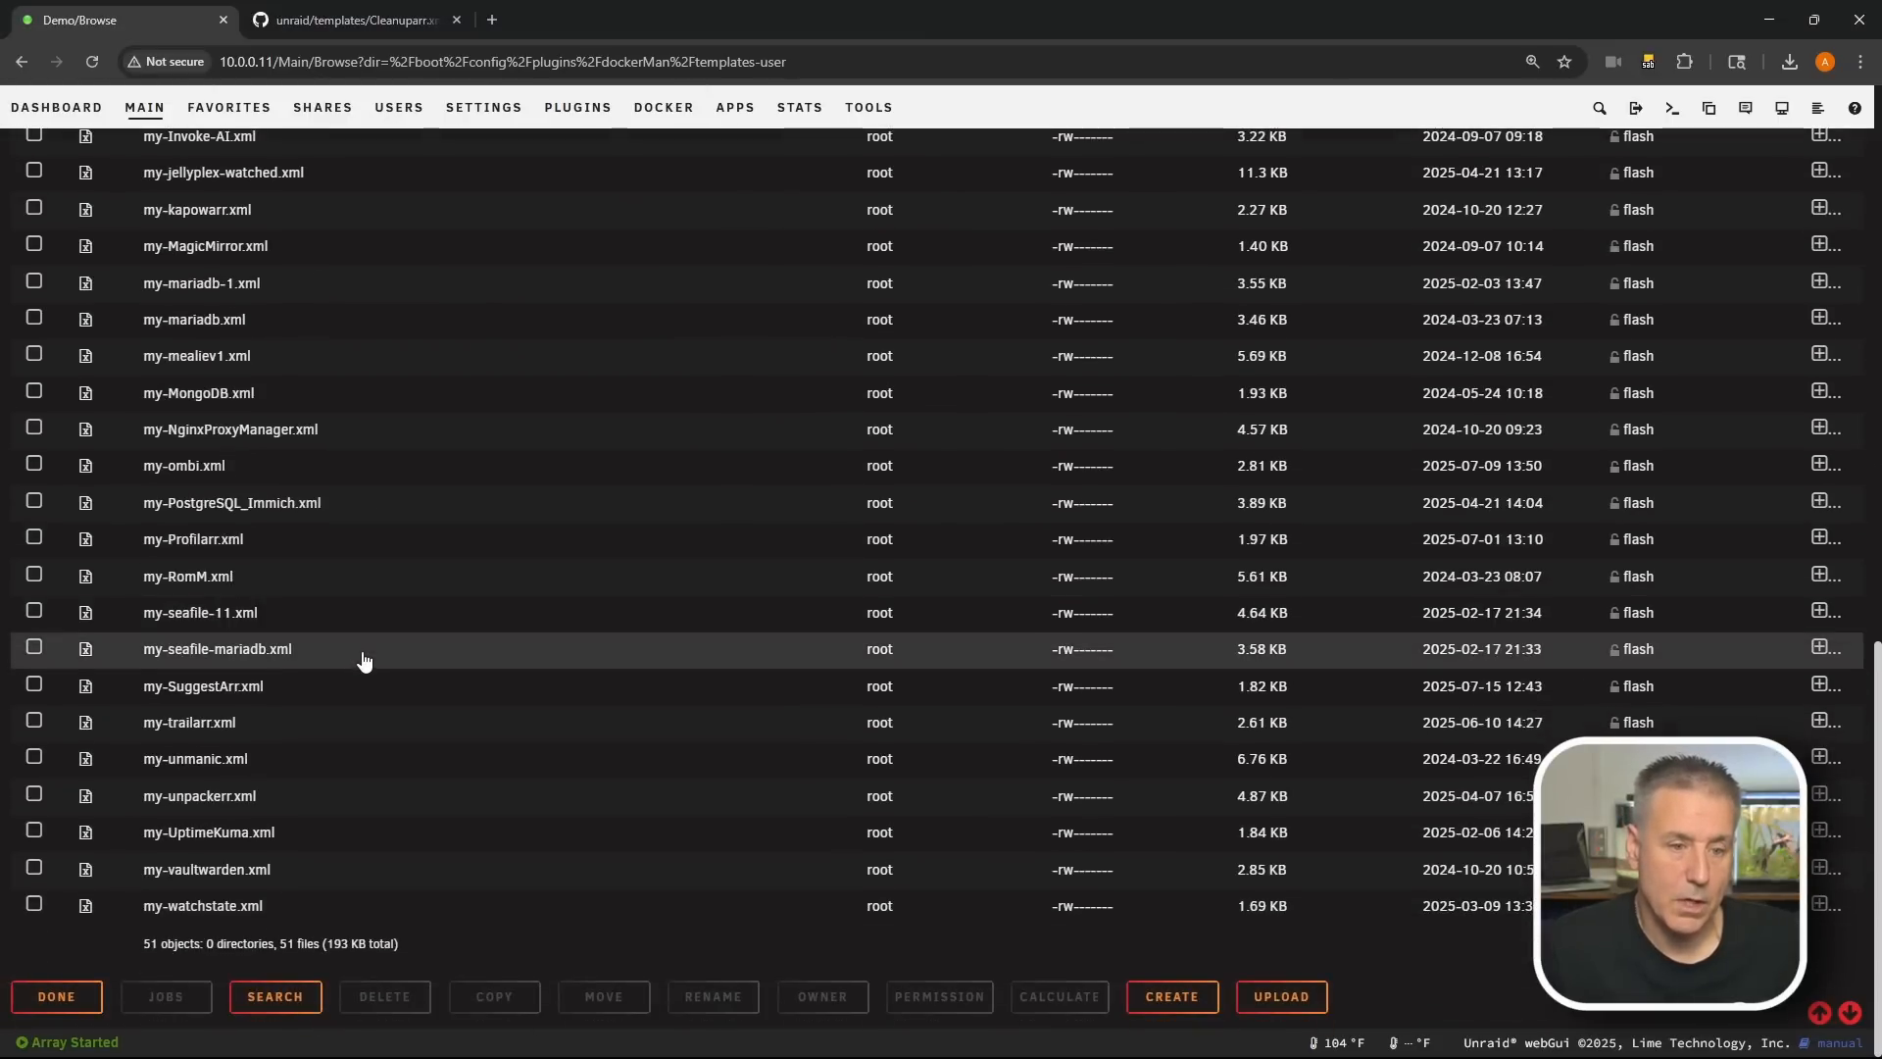
scroll(361, 652, "up", 7)
scroll(202, 521, "up", 6)
scroll(180, 702, "down", 4)
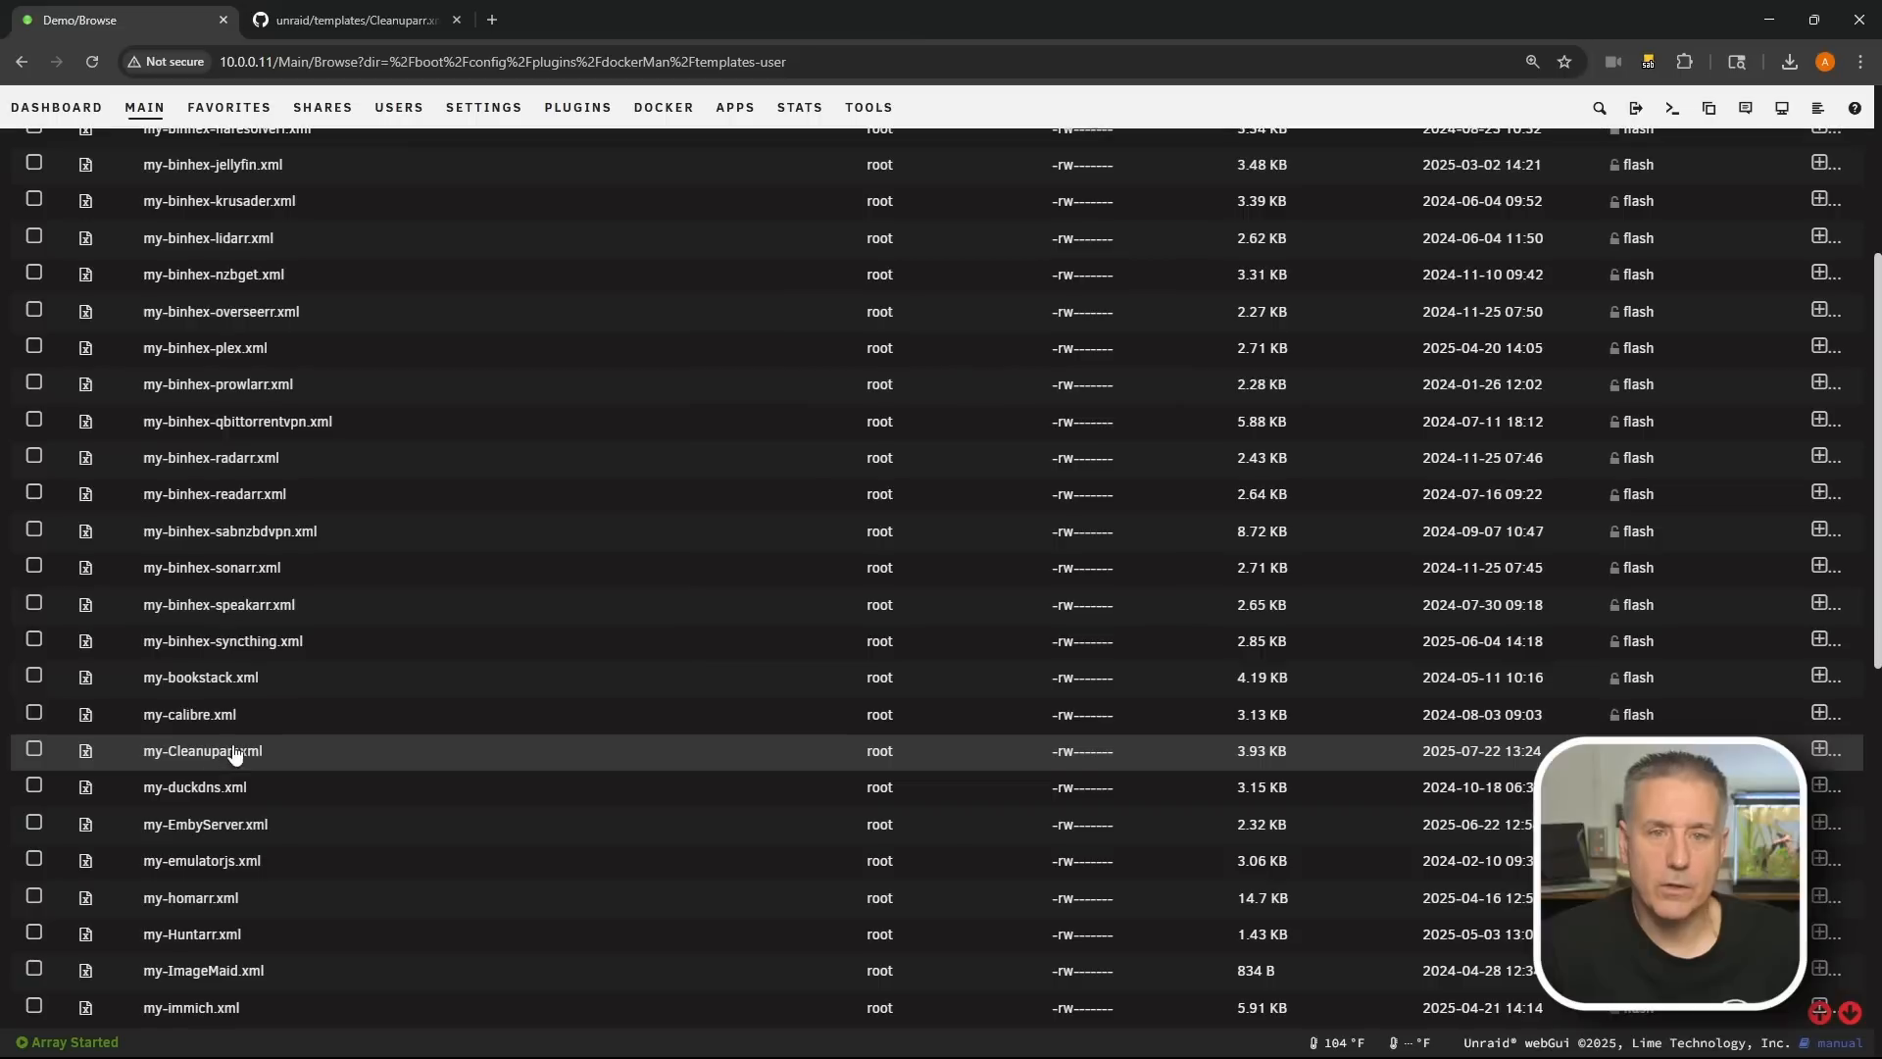
Step: Start adding a new Docker container and load the Cleanuparr user template
left_click(657, 110)
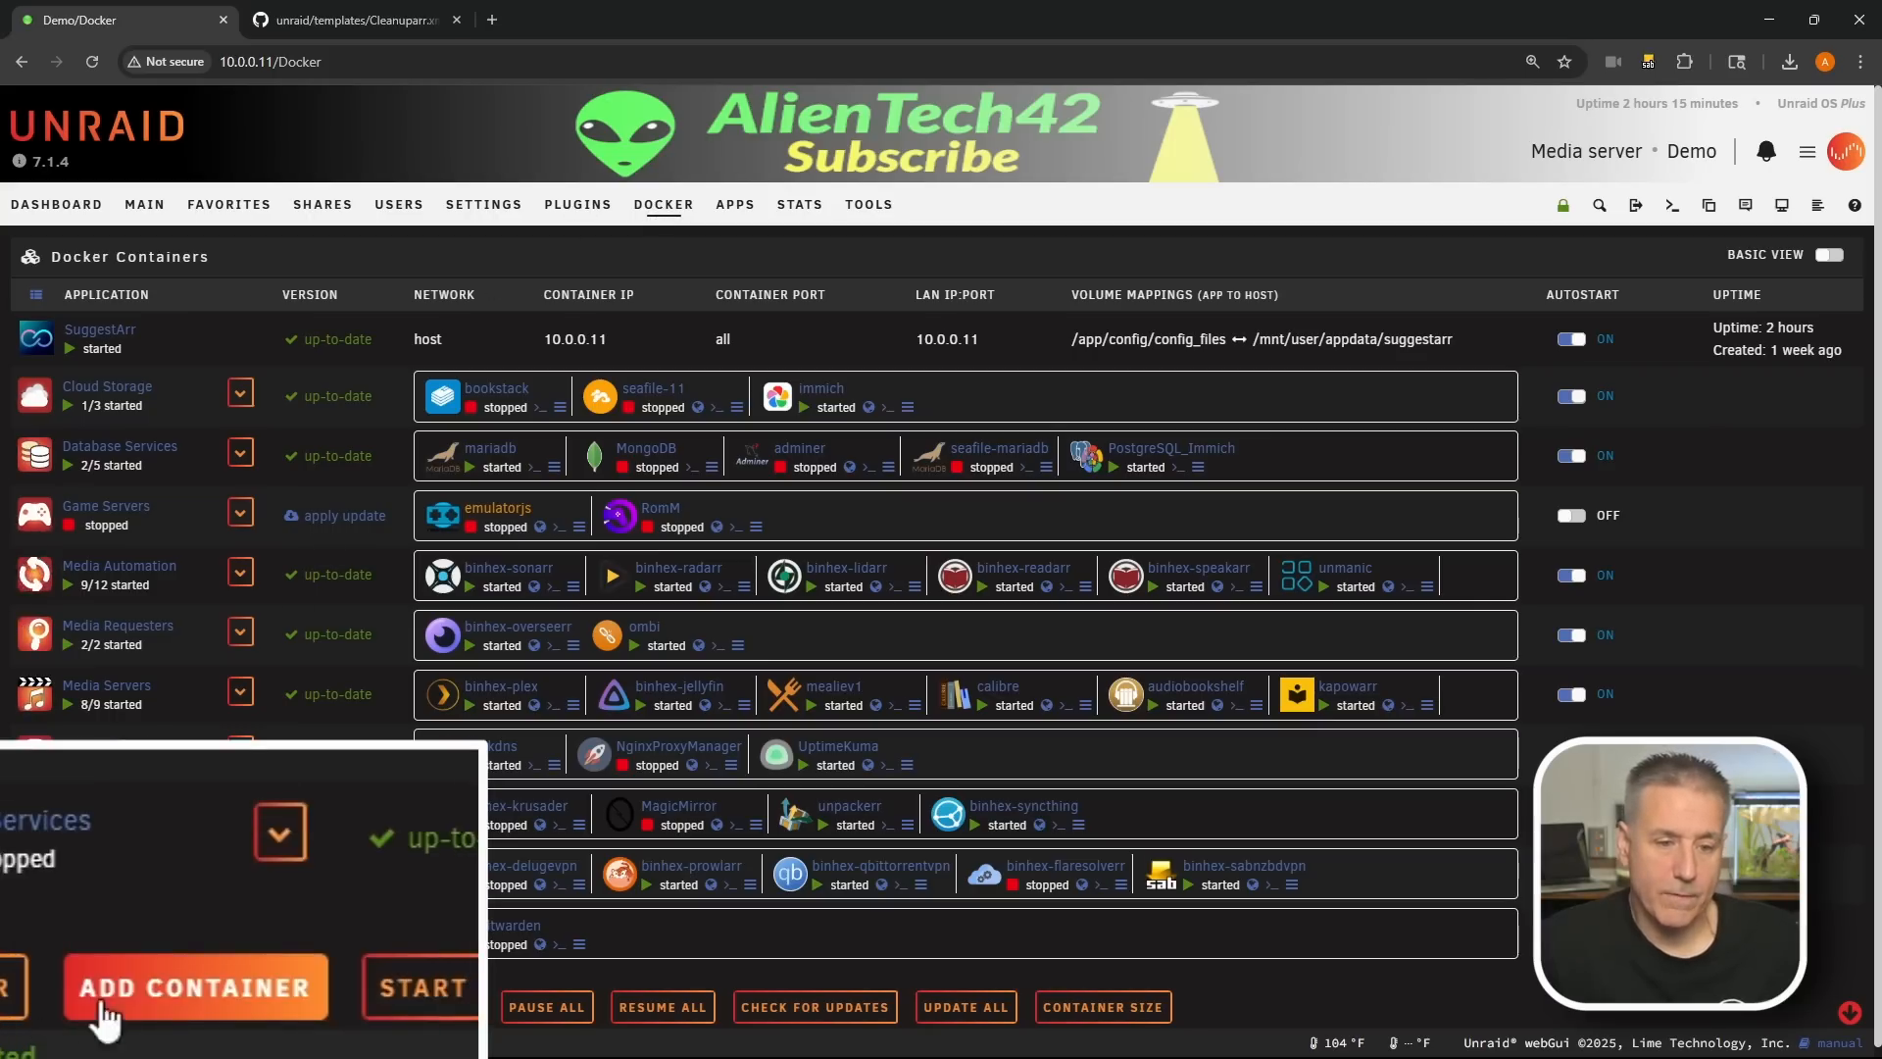
left_click(196, 1017)
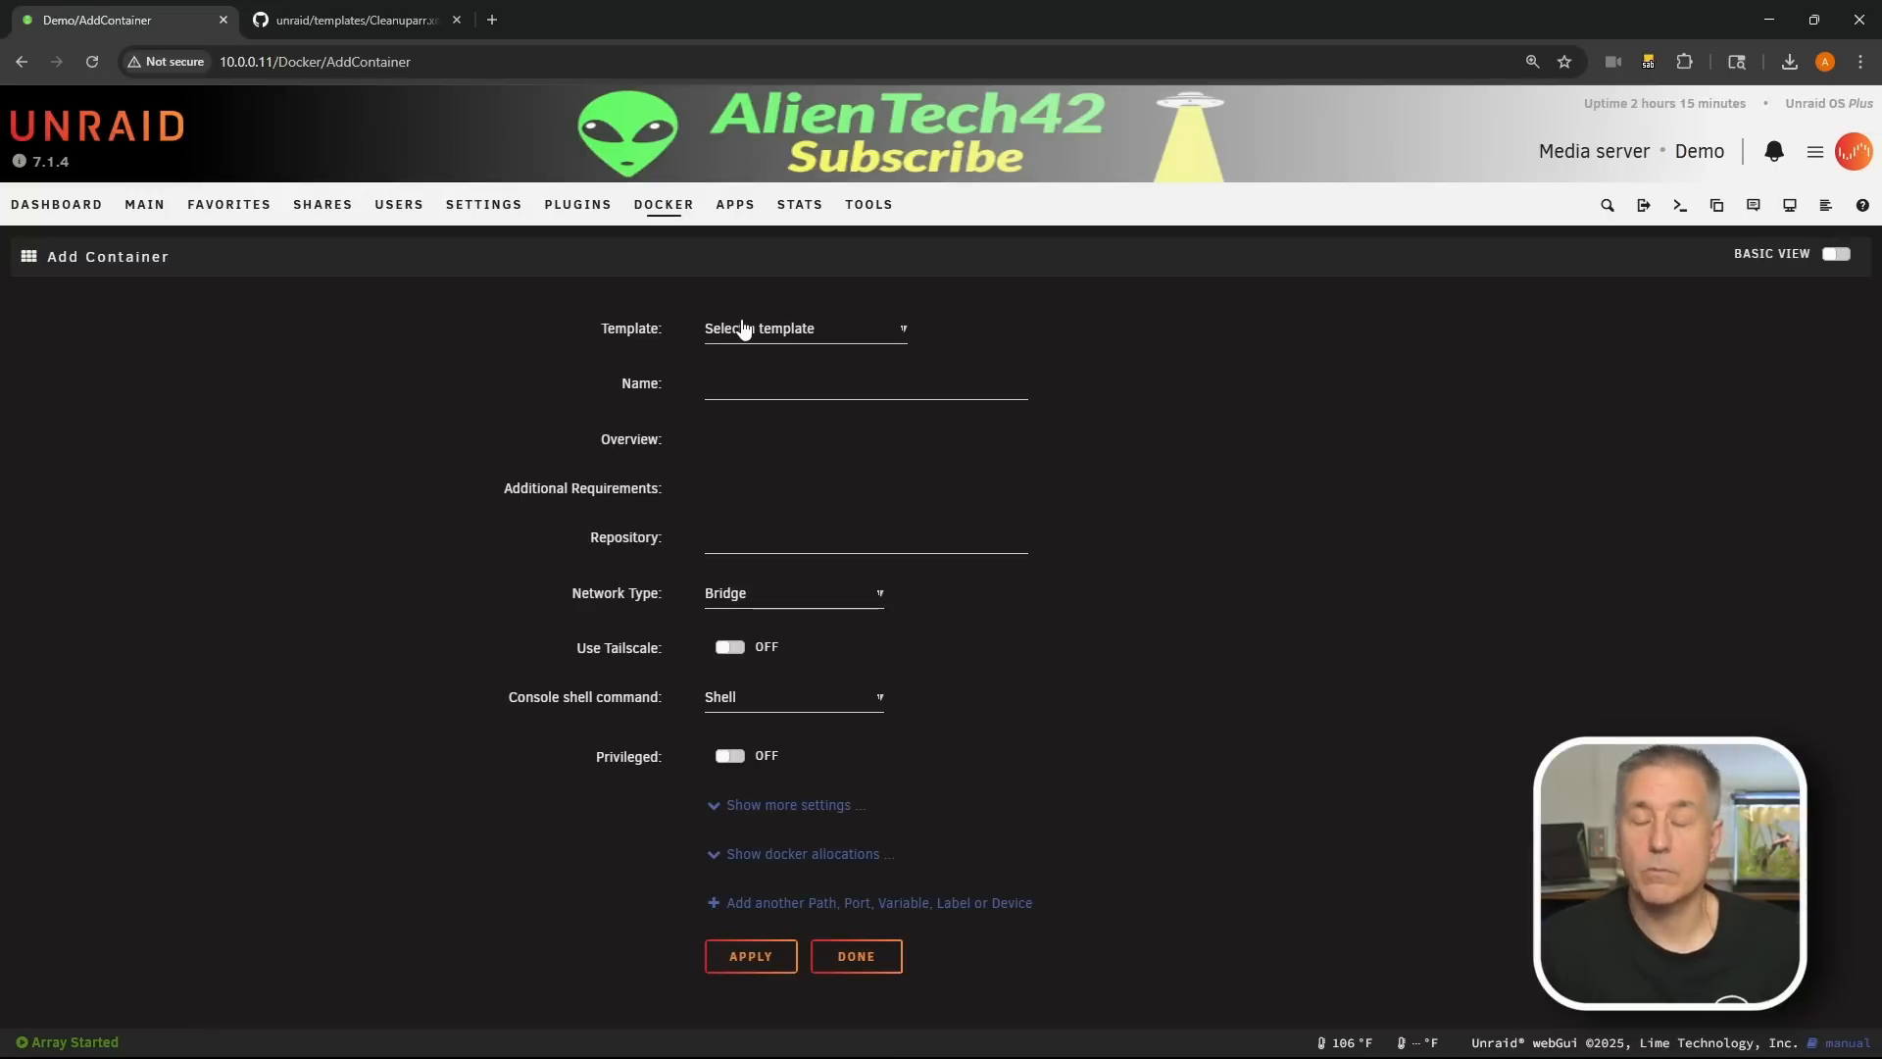
left_click(817, 333)
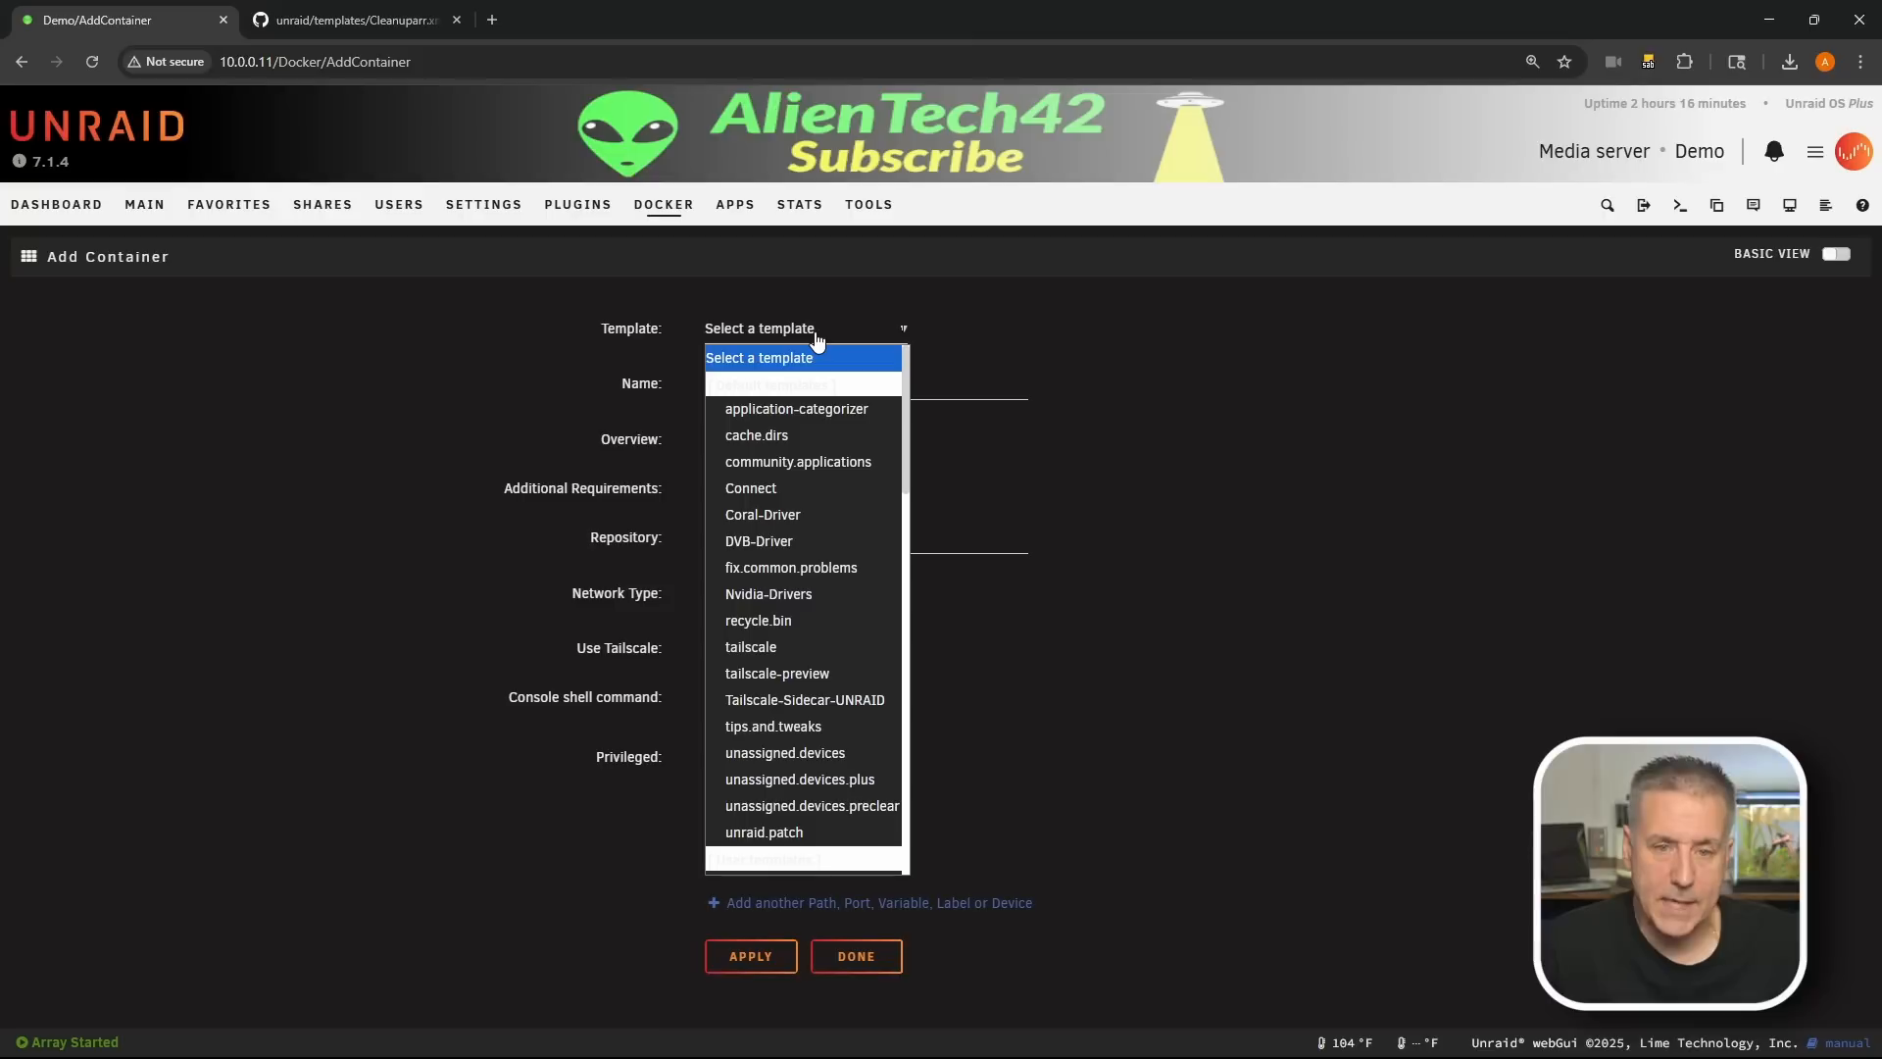
scroll(802, 549, "down", 2)
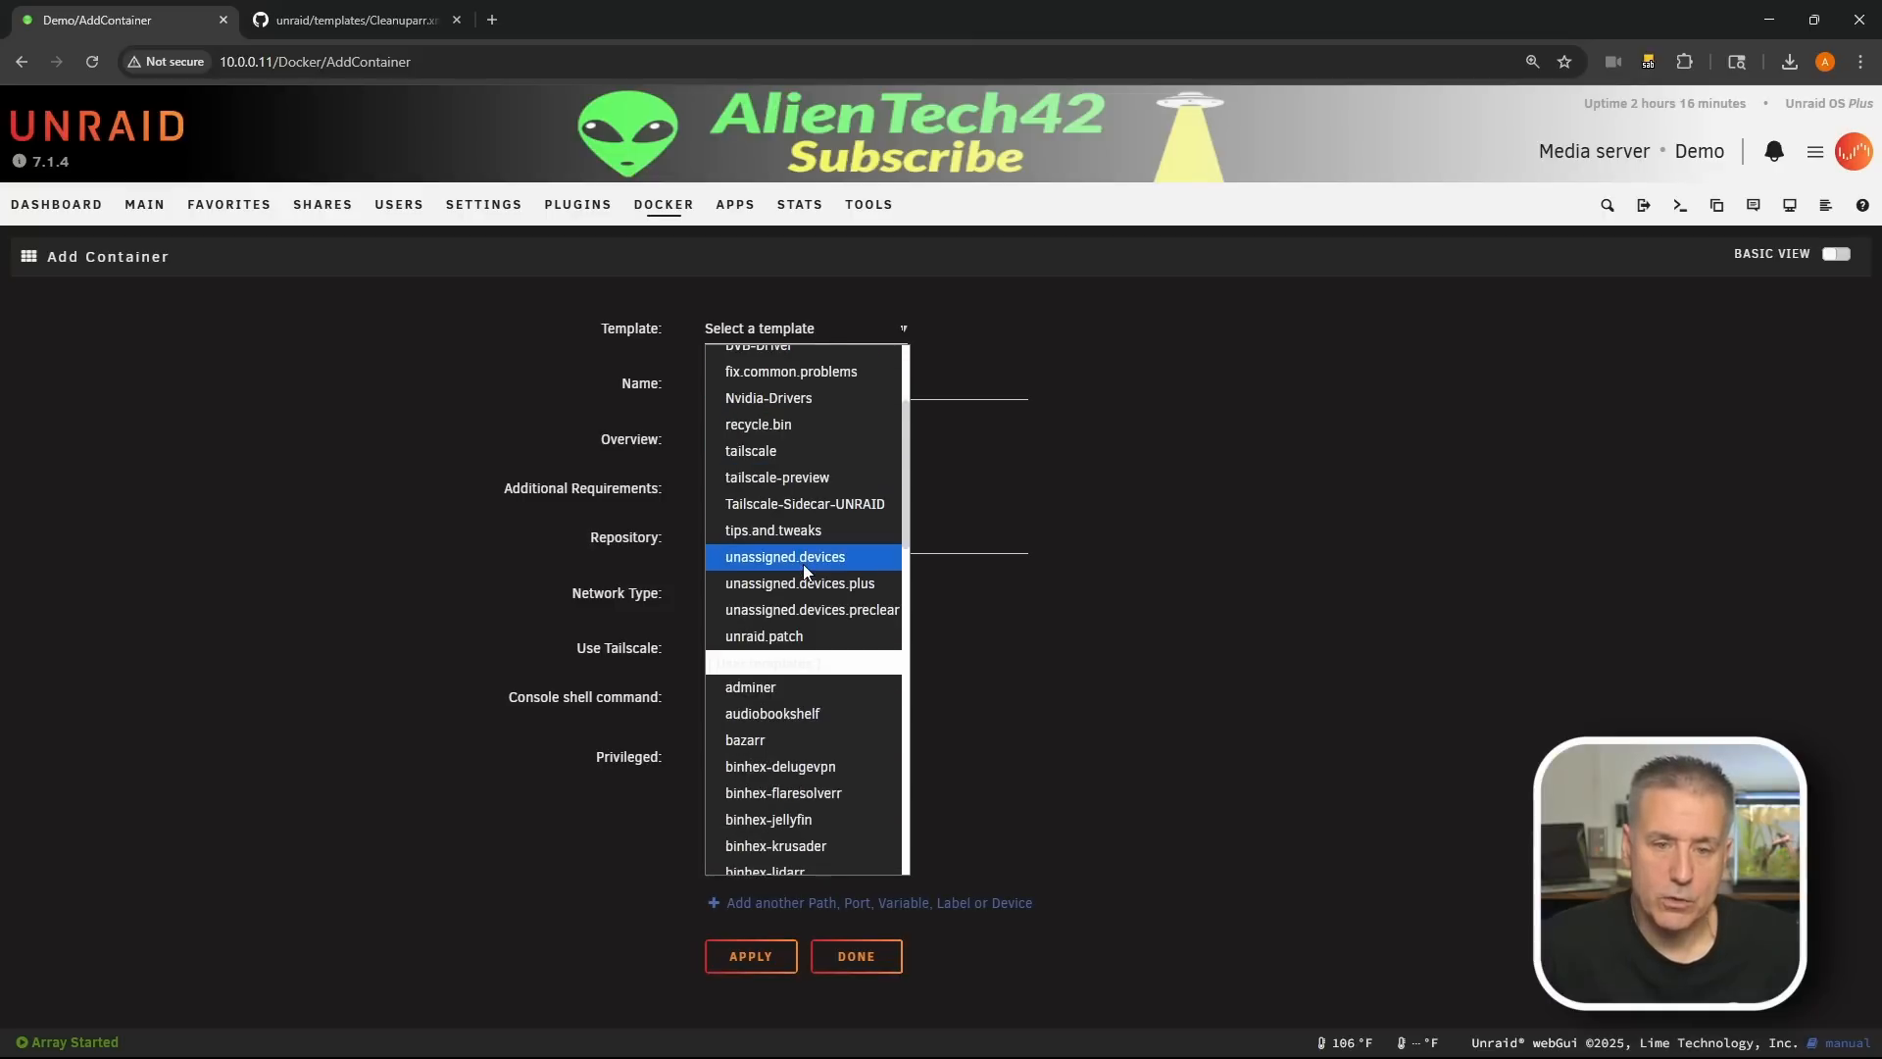
scroll(803, 563, "up", 2)
scroll(803, 562, "down", 6)
scroll(804, 432, "down", 2)
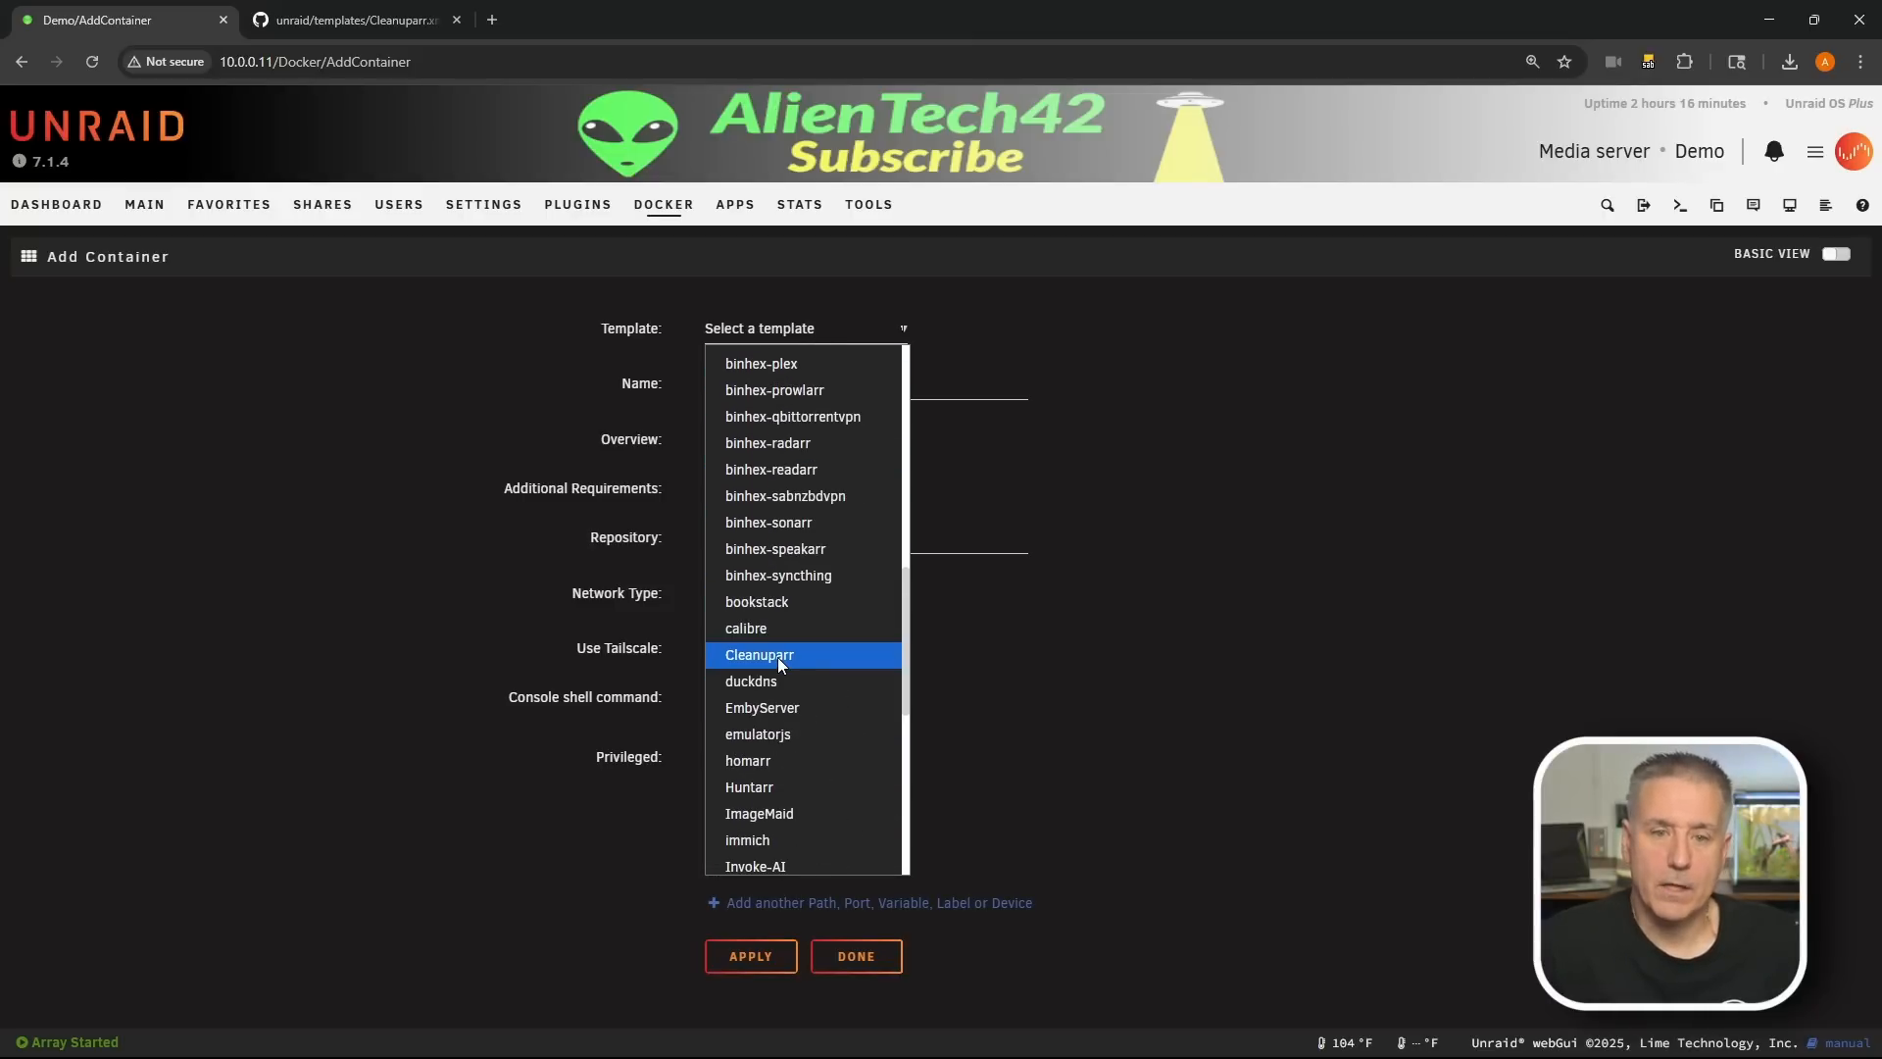
left_click(778, 655)
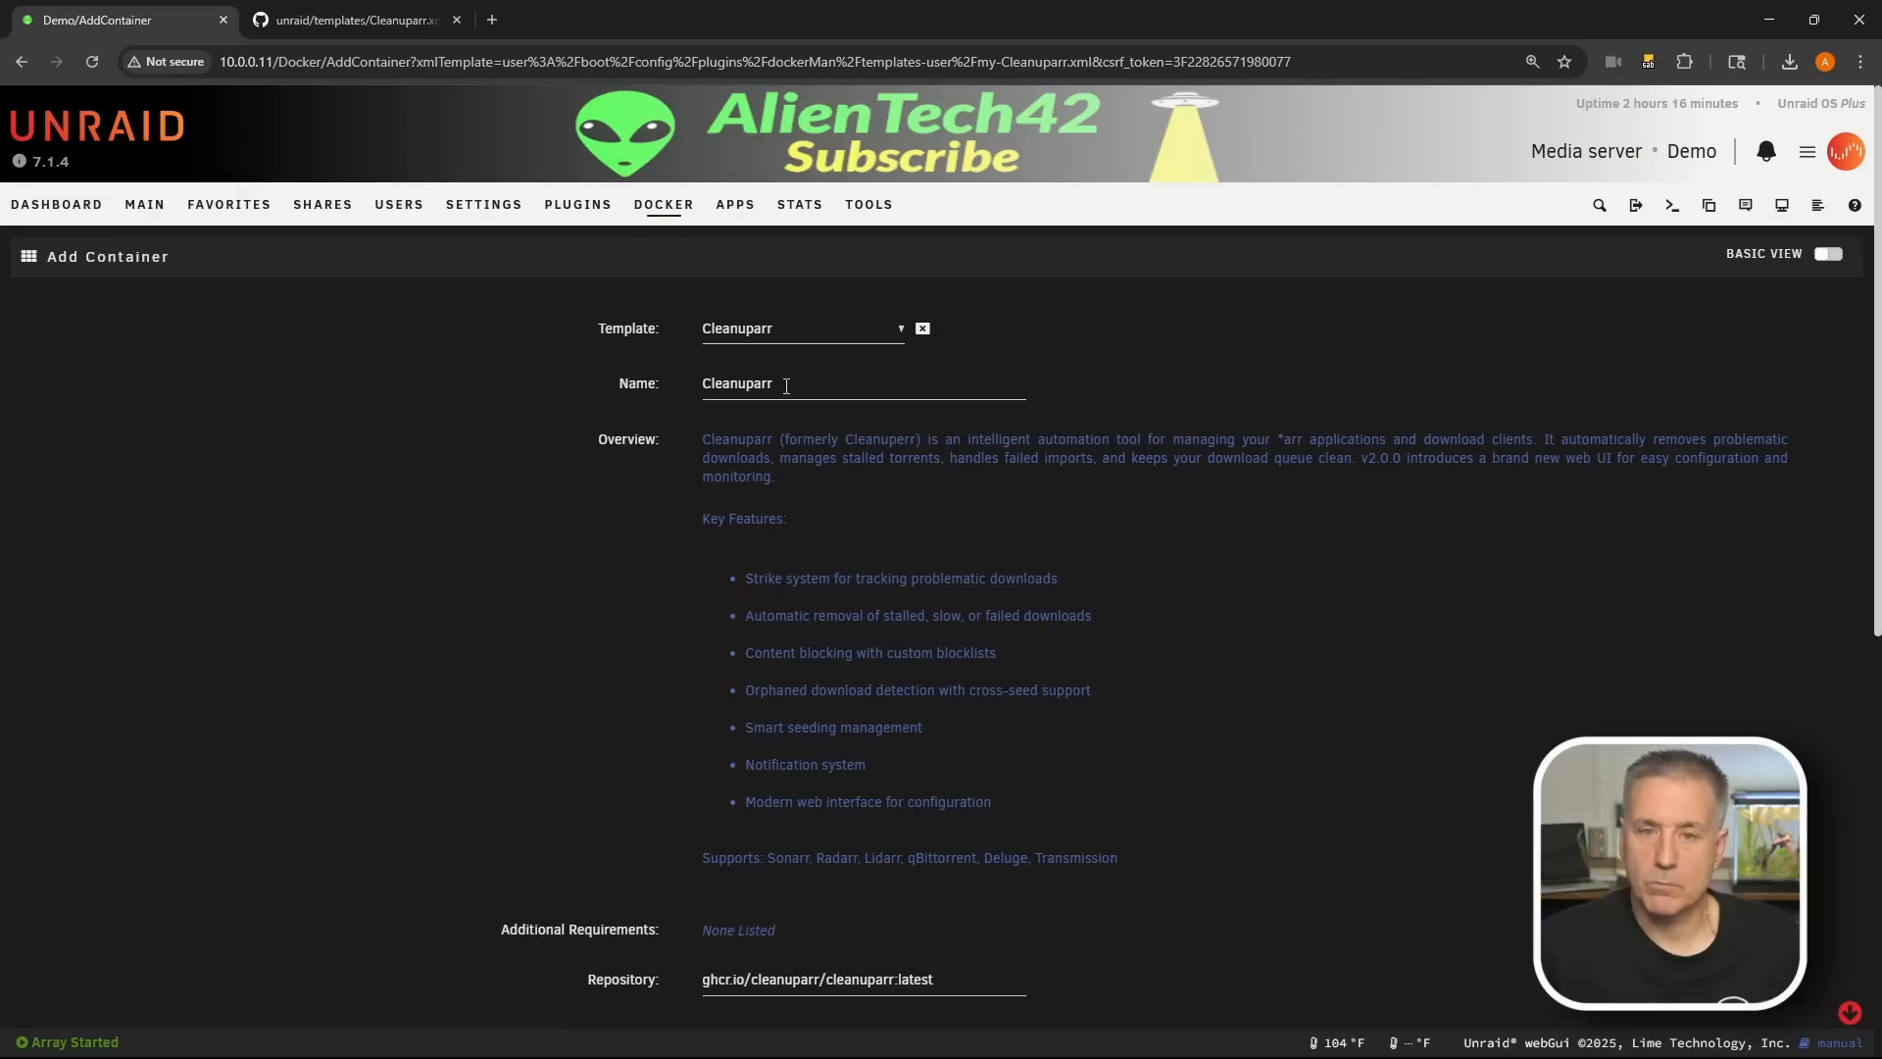
Step: Try the Custom : alienproxy network type for the Cleanuparr container and set it back to Bridge
scroll(786, 386, "down", 6)
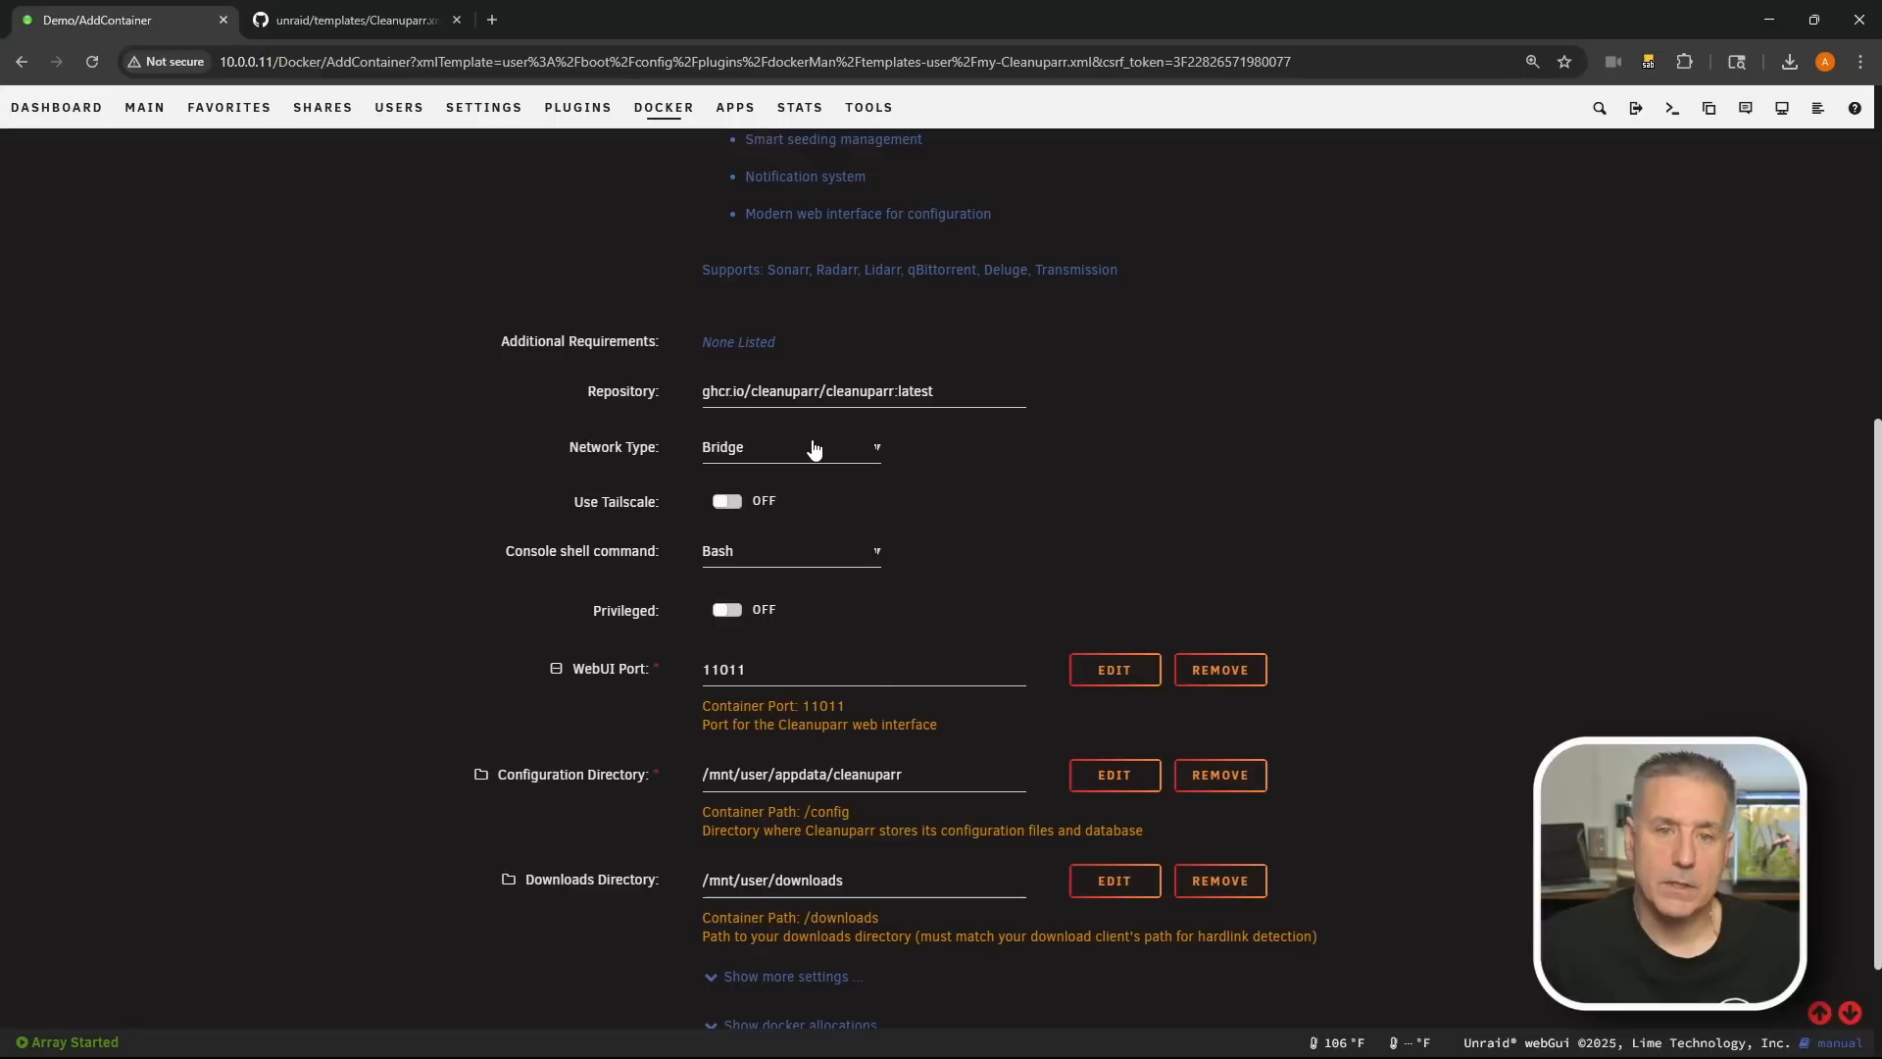
left_click(813, 448)
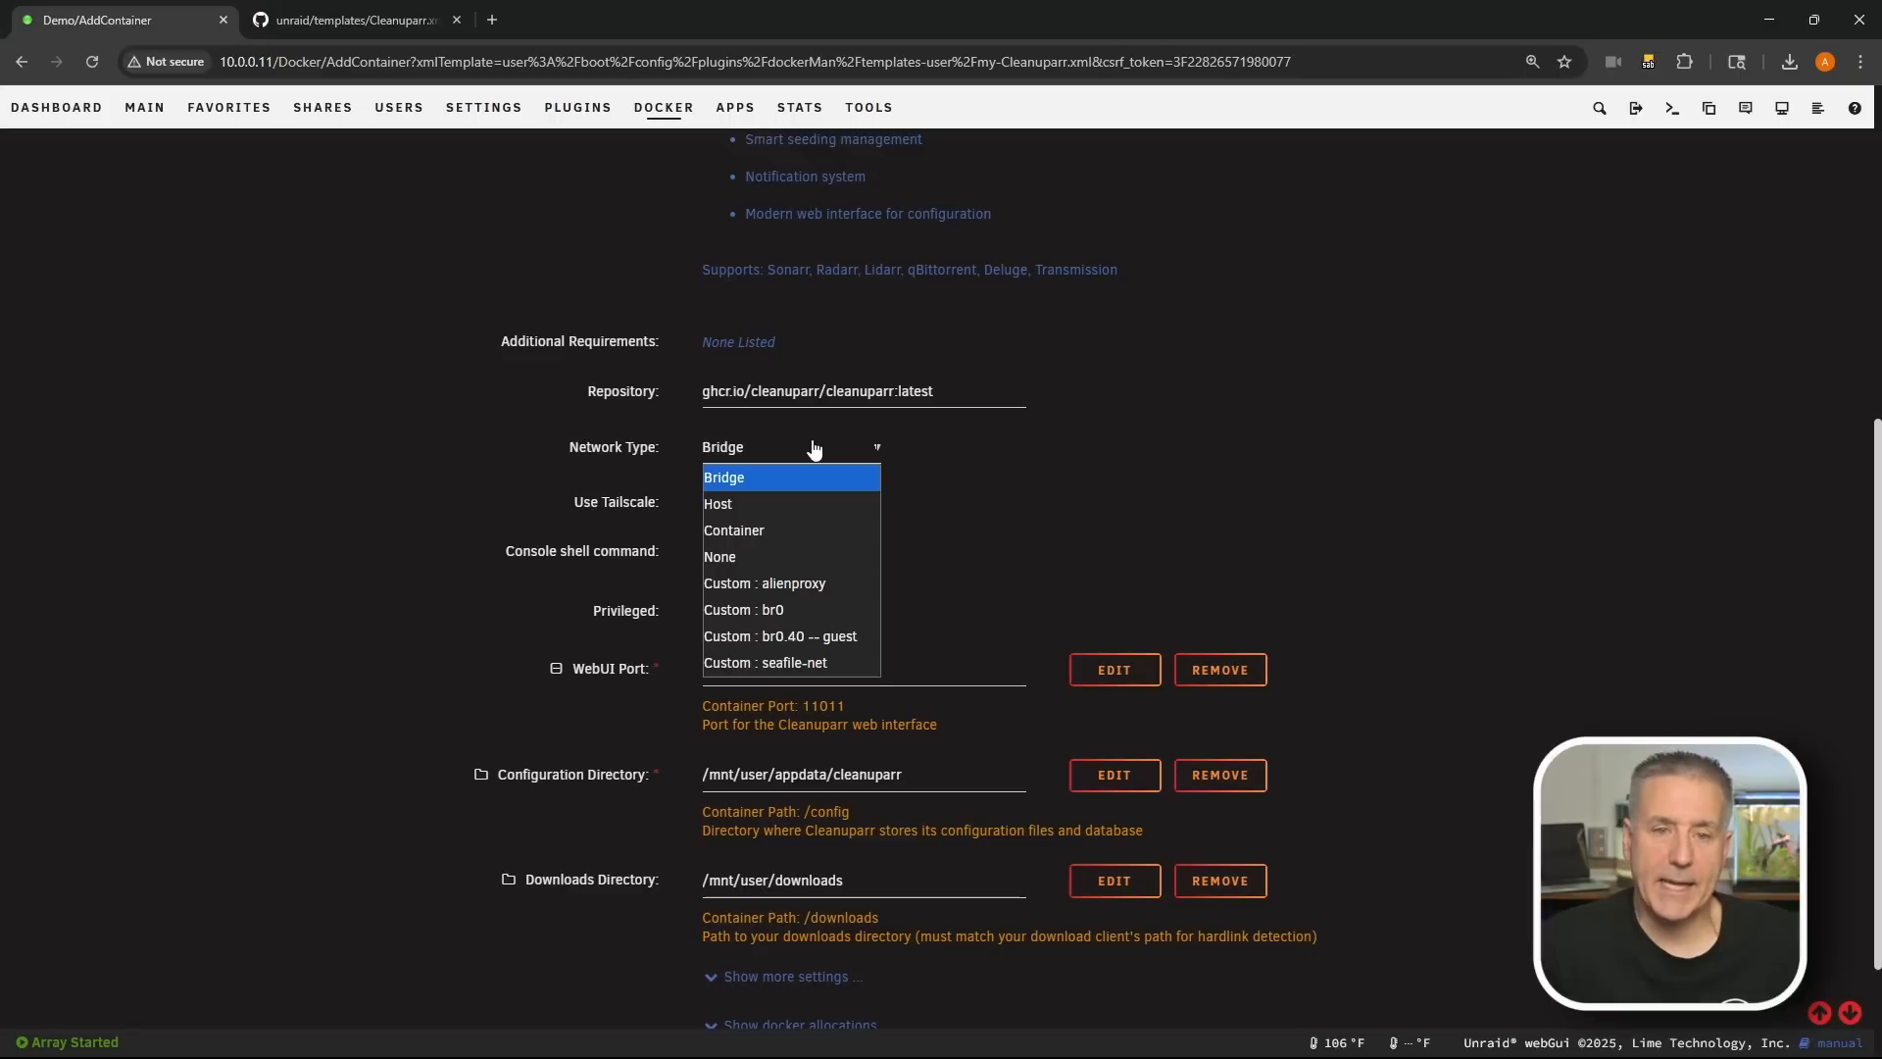
left_click(805, 593)
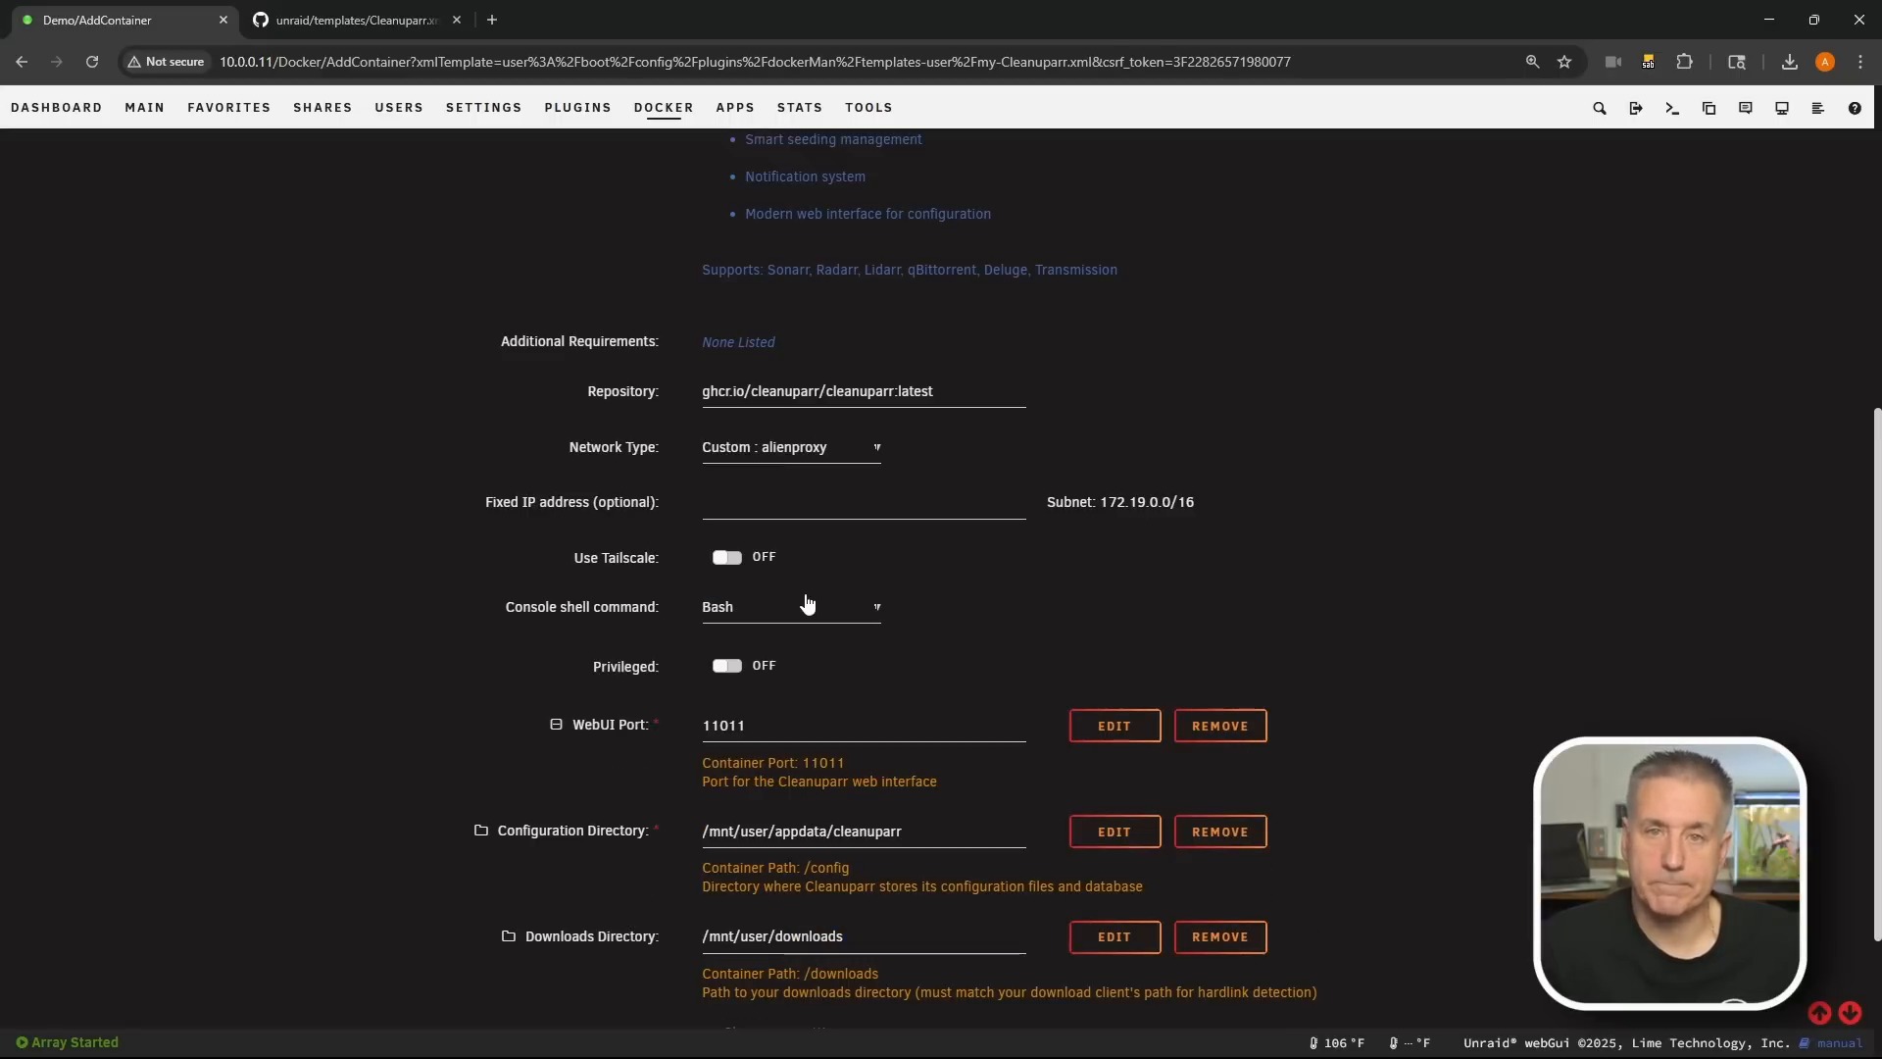
left_click(802, 453)
left_click(777, 474)
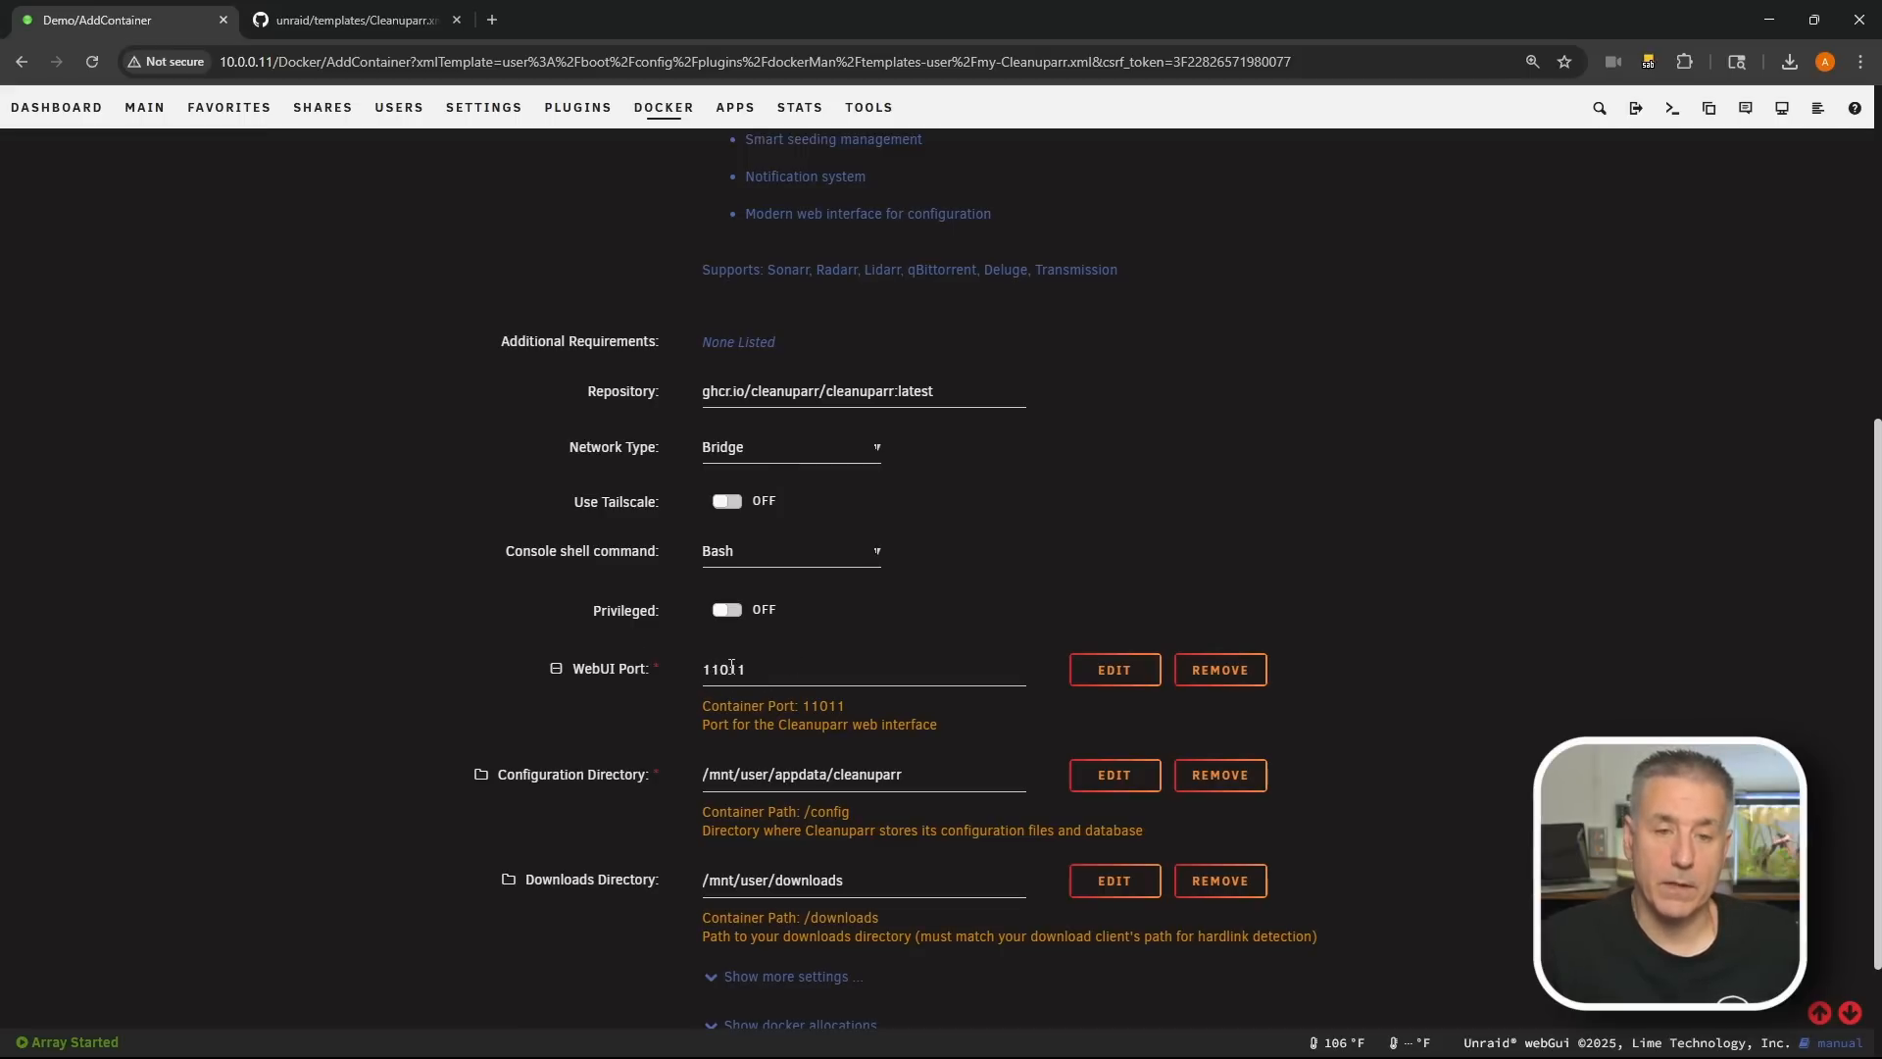
Step: Expand the docker allocations list in the container form and review the ports used by existing containers
scroll(731, 667, "down", 2)
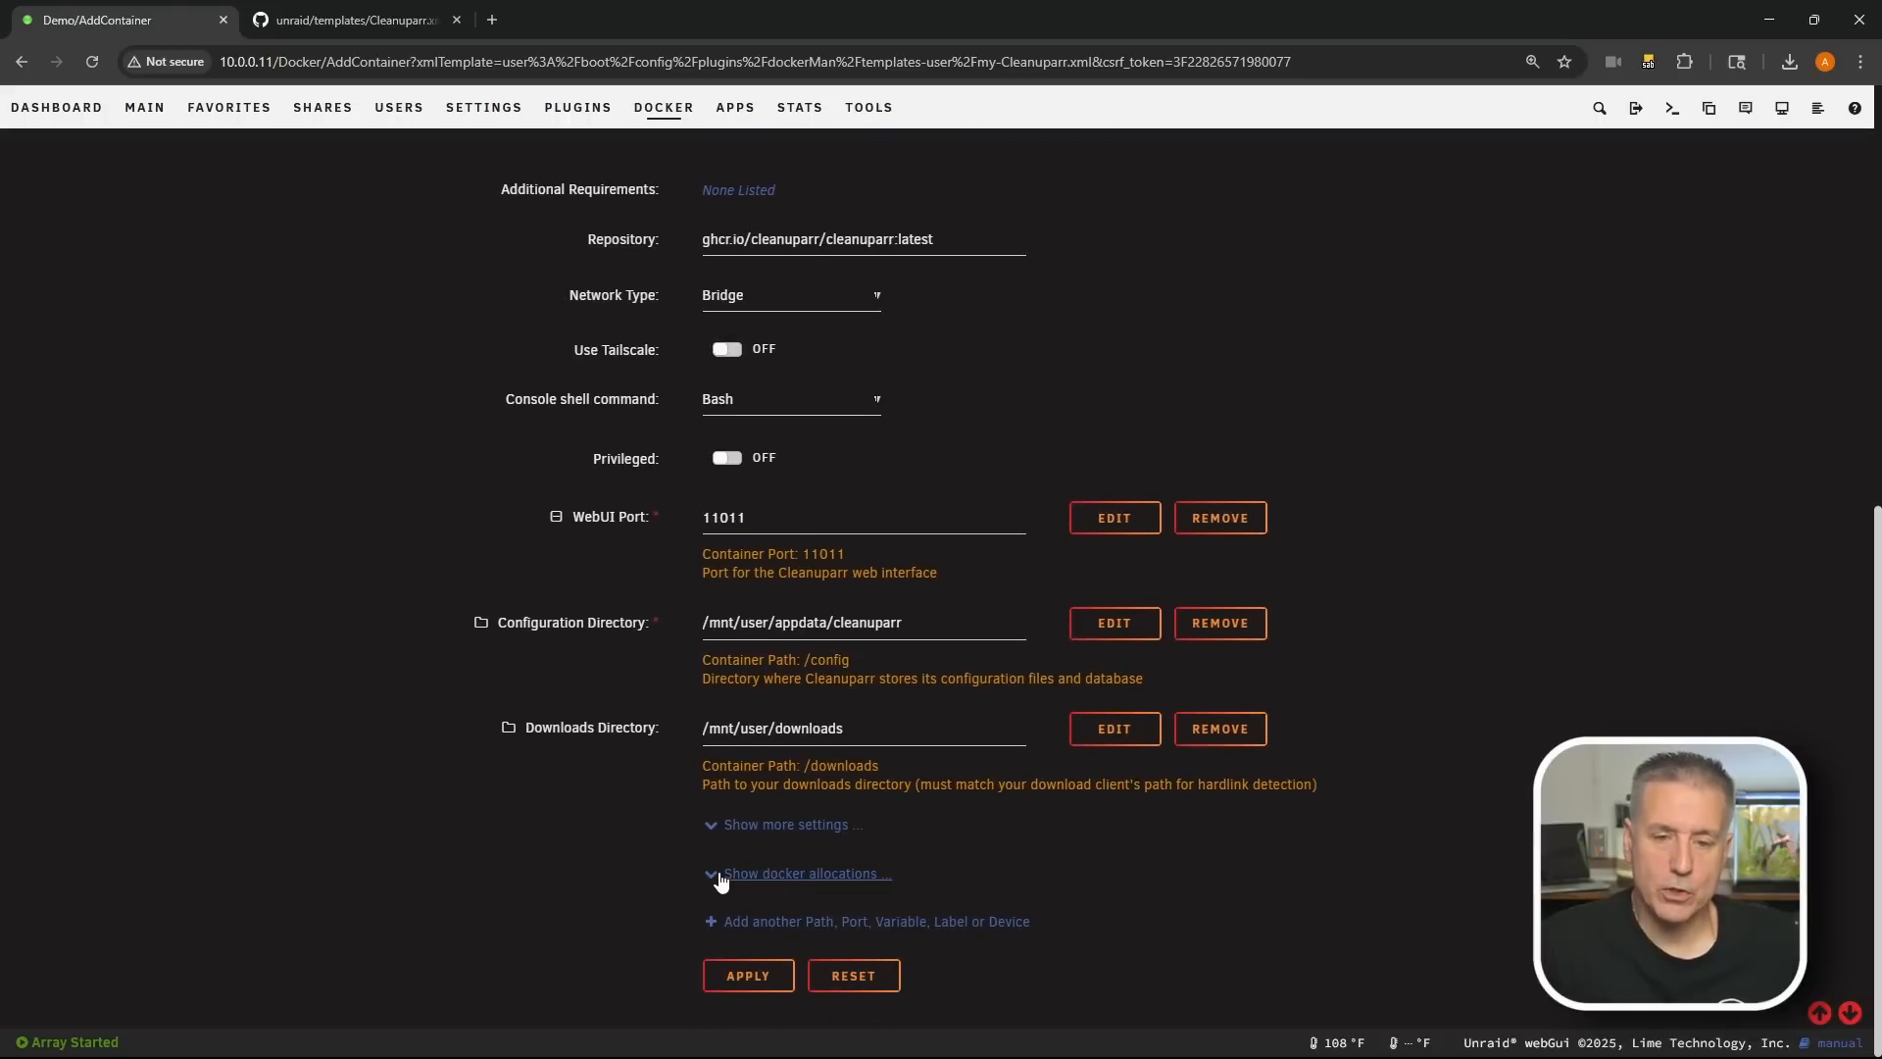
left_click(721, 875)
scroll(825, 807, "down", 8)
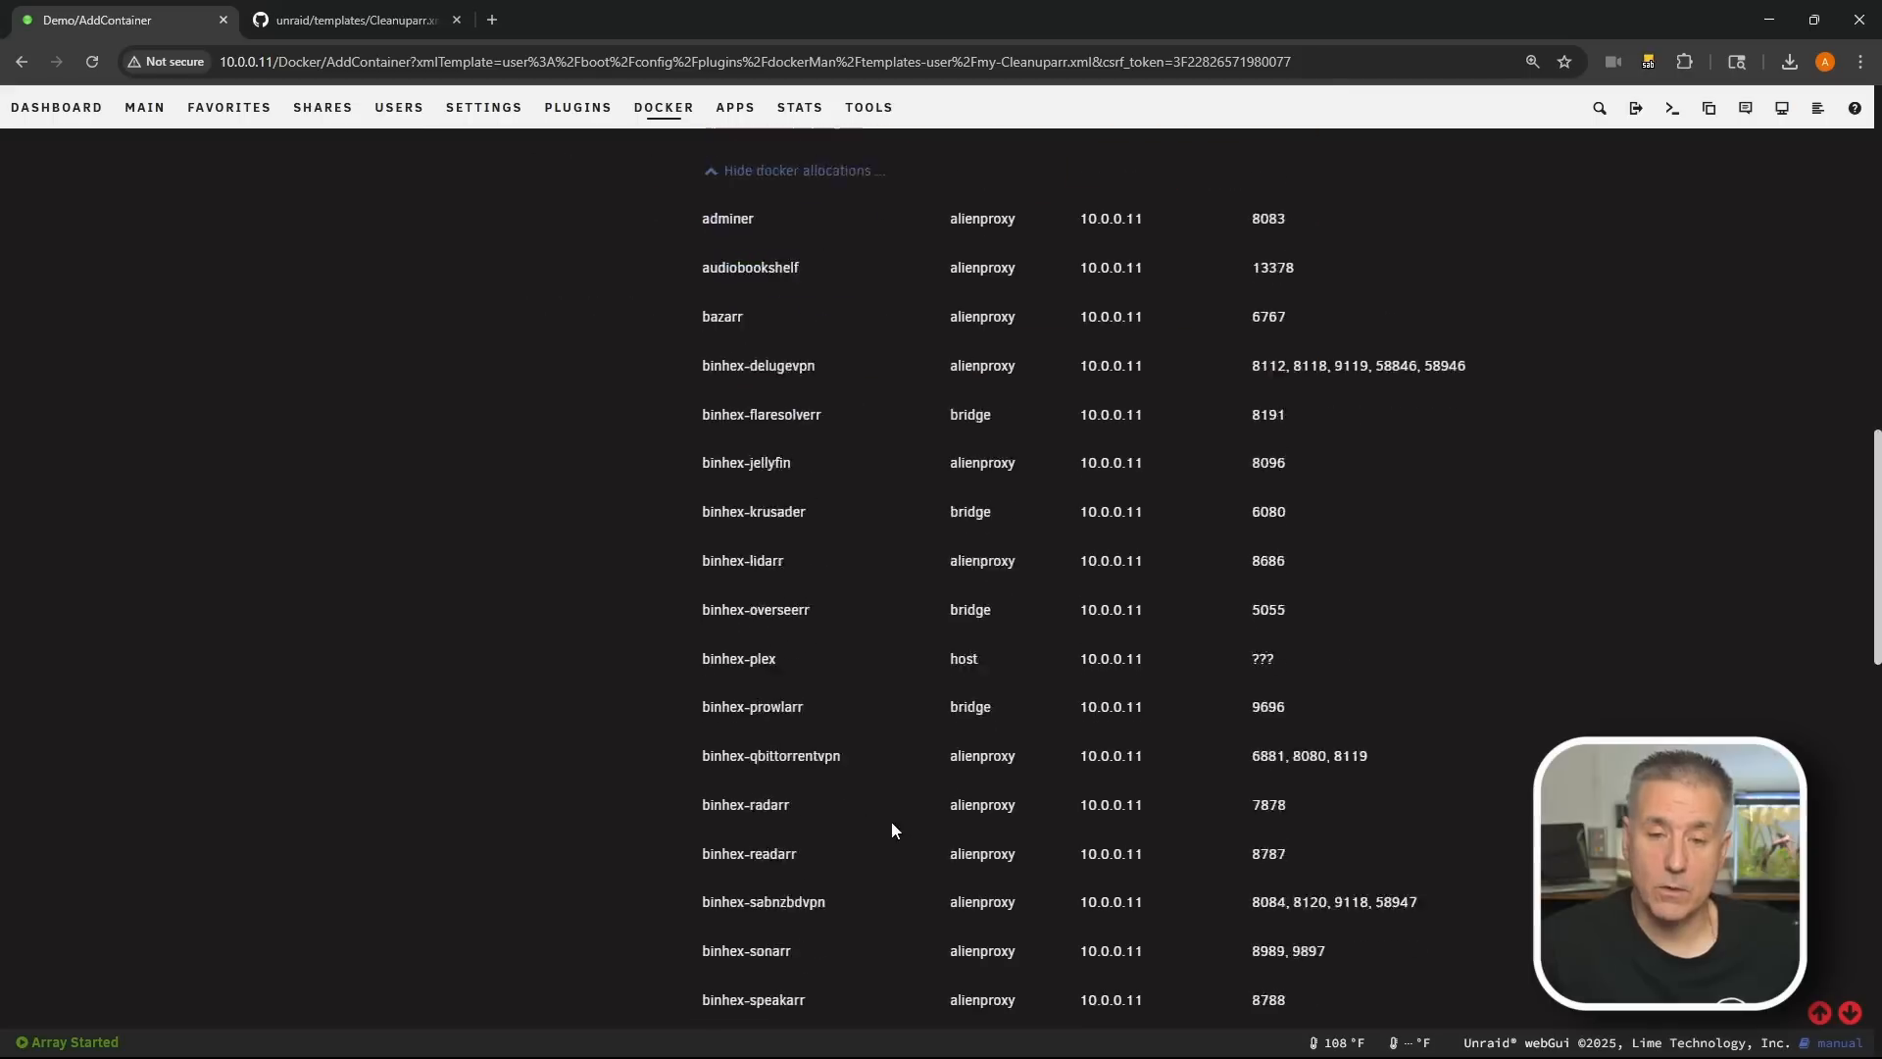
scroll(891, 821, "up", 4)
scroll(937, 782, "up", 7)
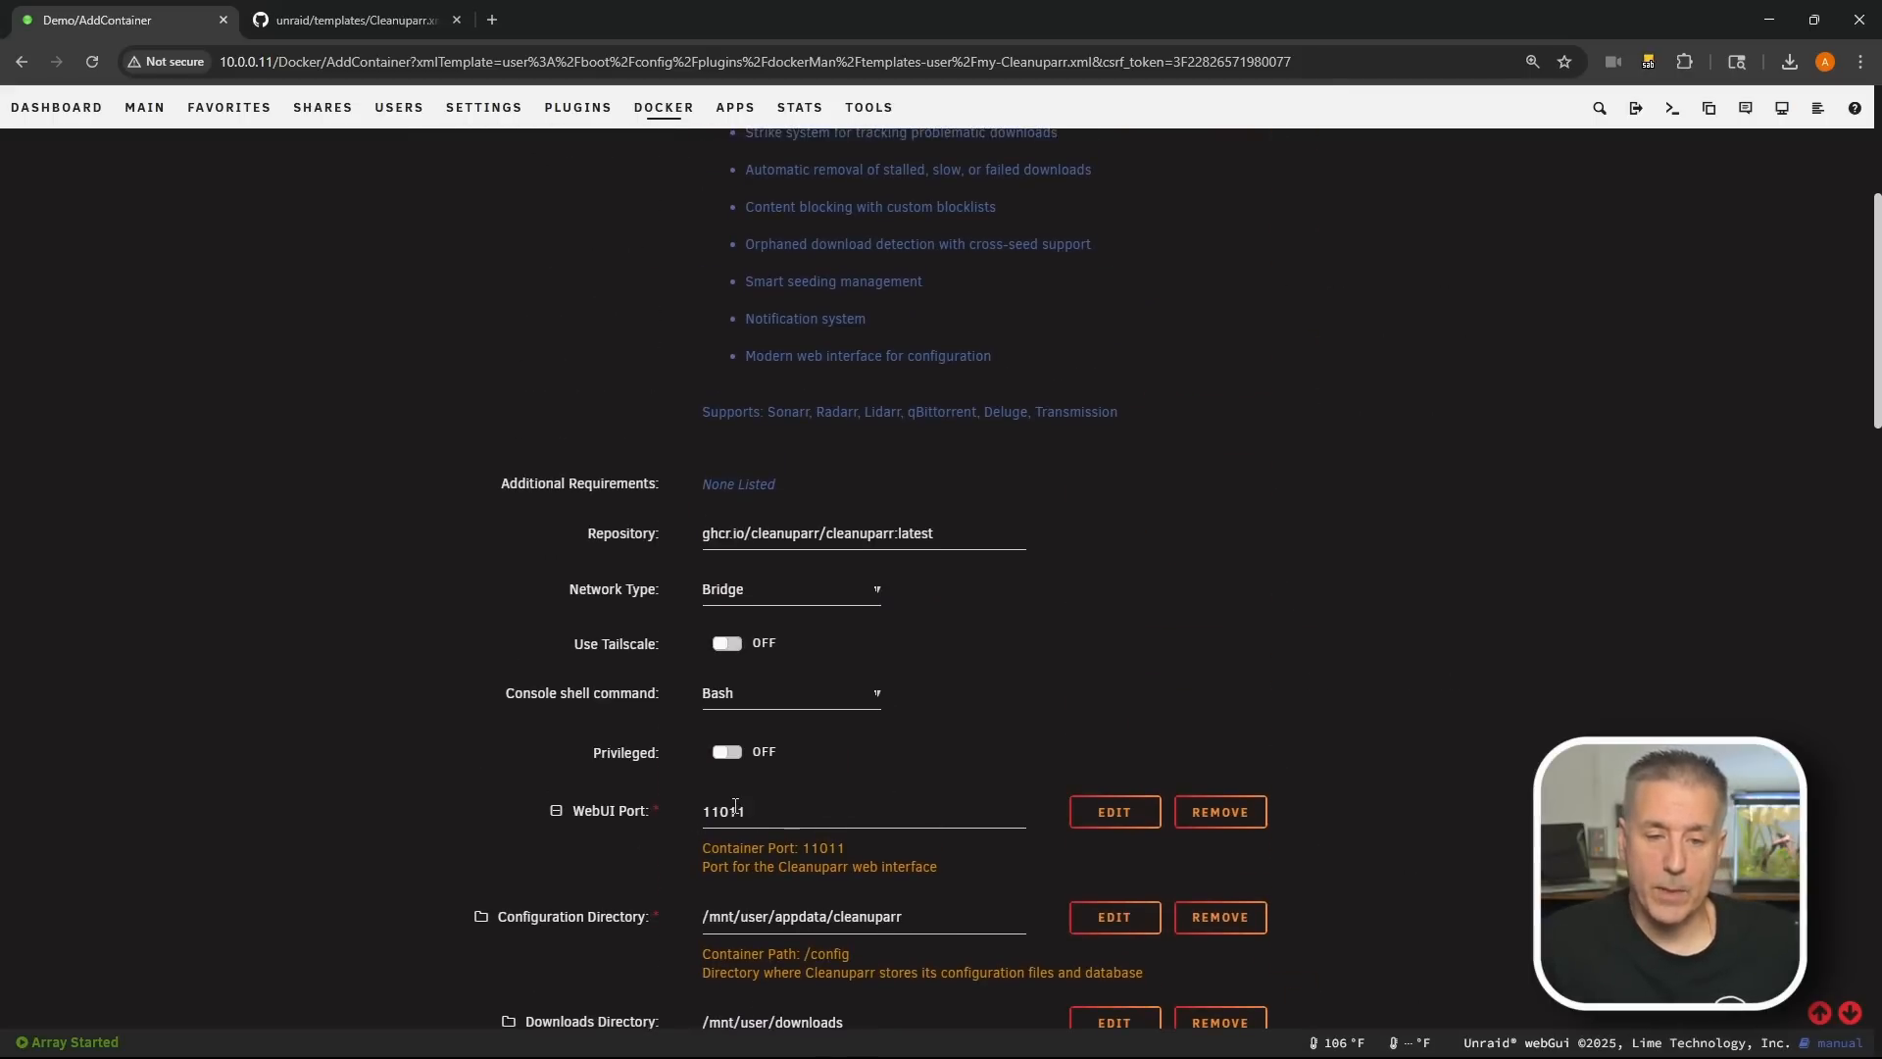
Step: Search the page for the WebUI port 11011 to check it for conflicts with the docker allocations
double_click(735, 806)
key("ctrl+f")
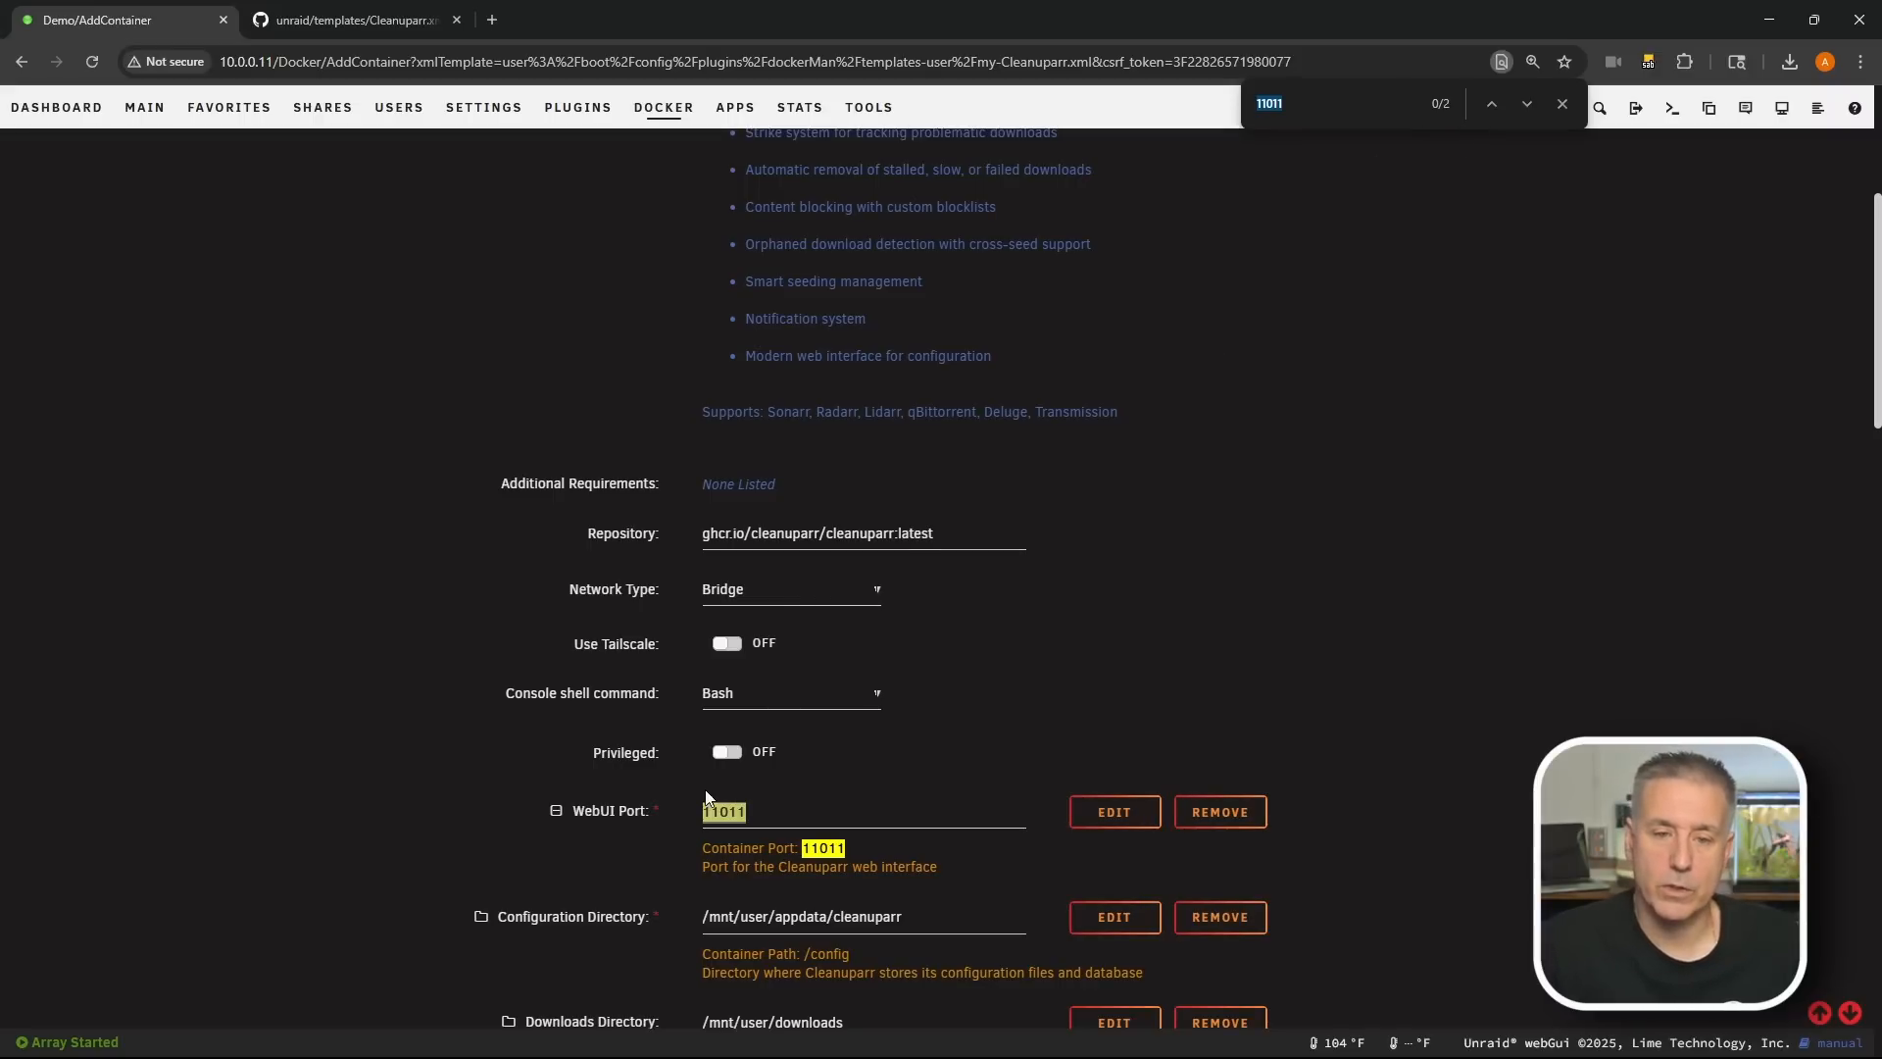
scroll(1098, 731, "down", 6)
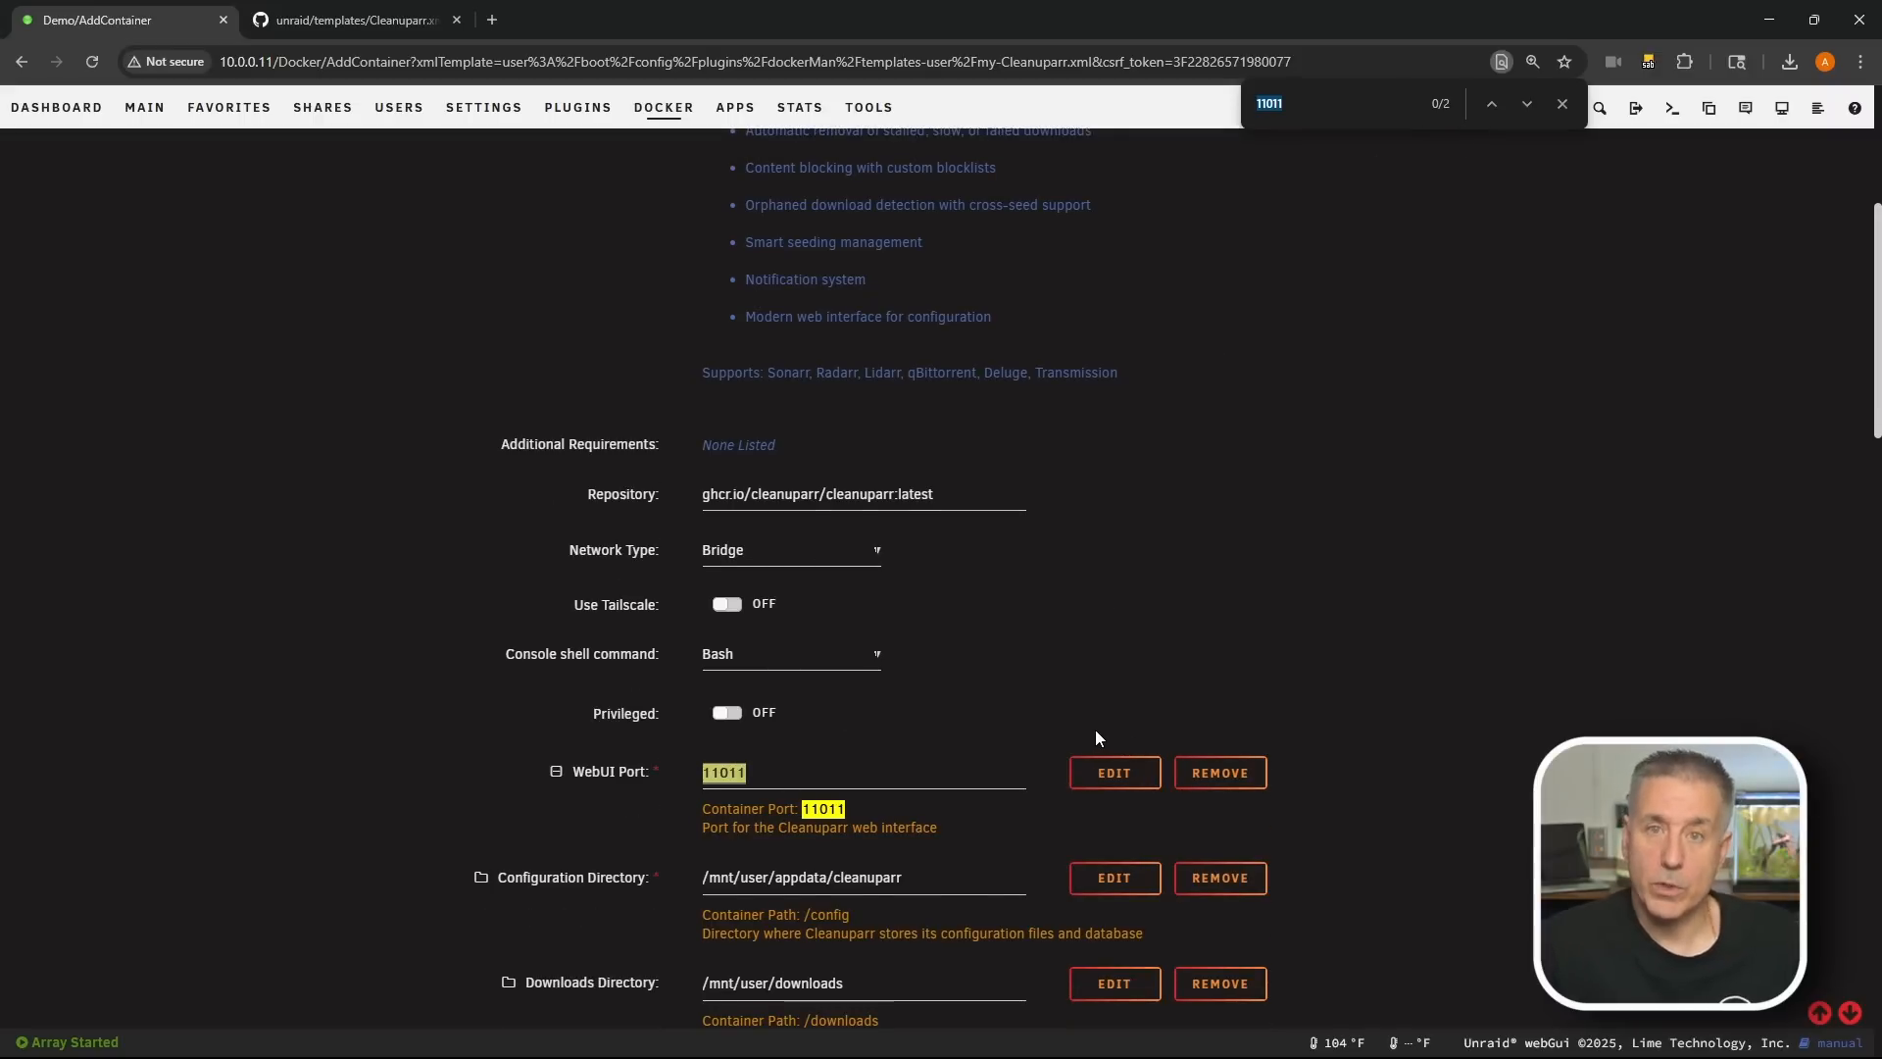
scroll(1096, 751, "down", 2)
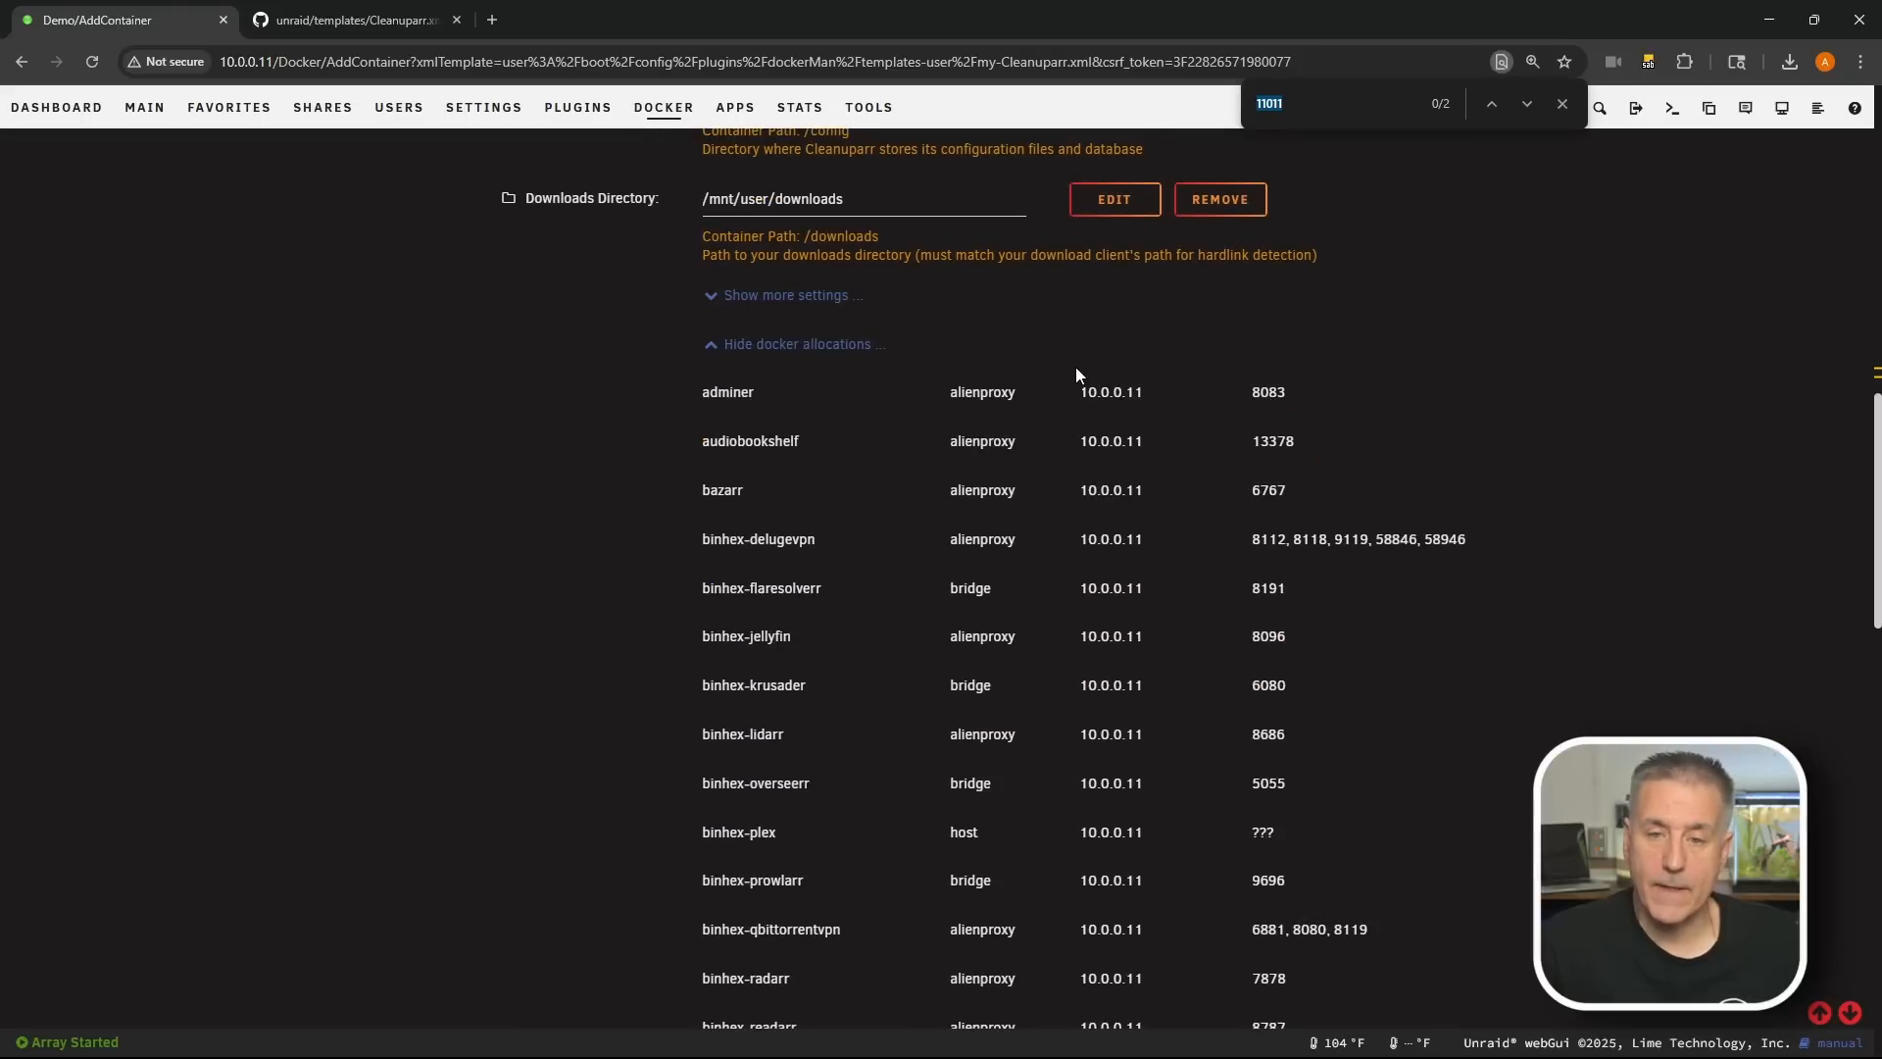
scroll(1076, 373, "down", 10)
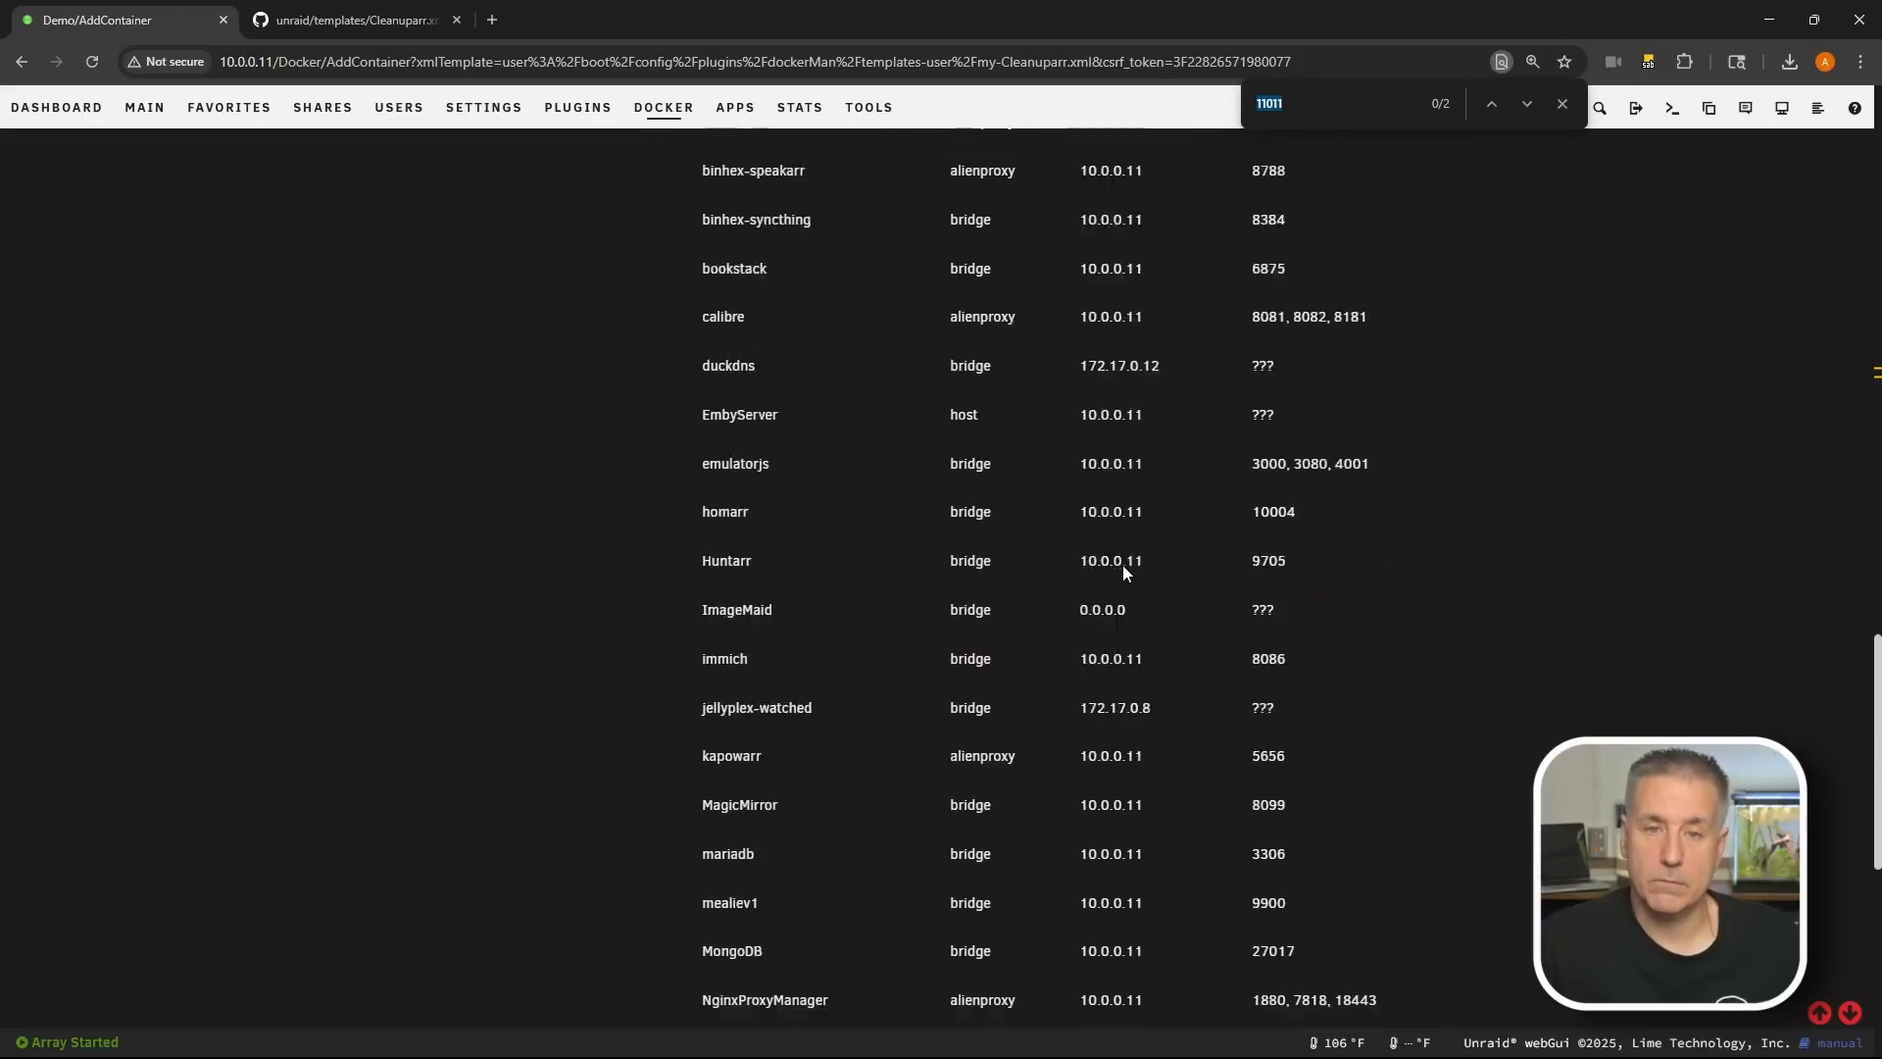
scroll(1123, 578, "down", 9)
scroll(1120, 598, "up", 3)
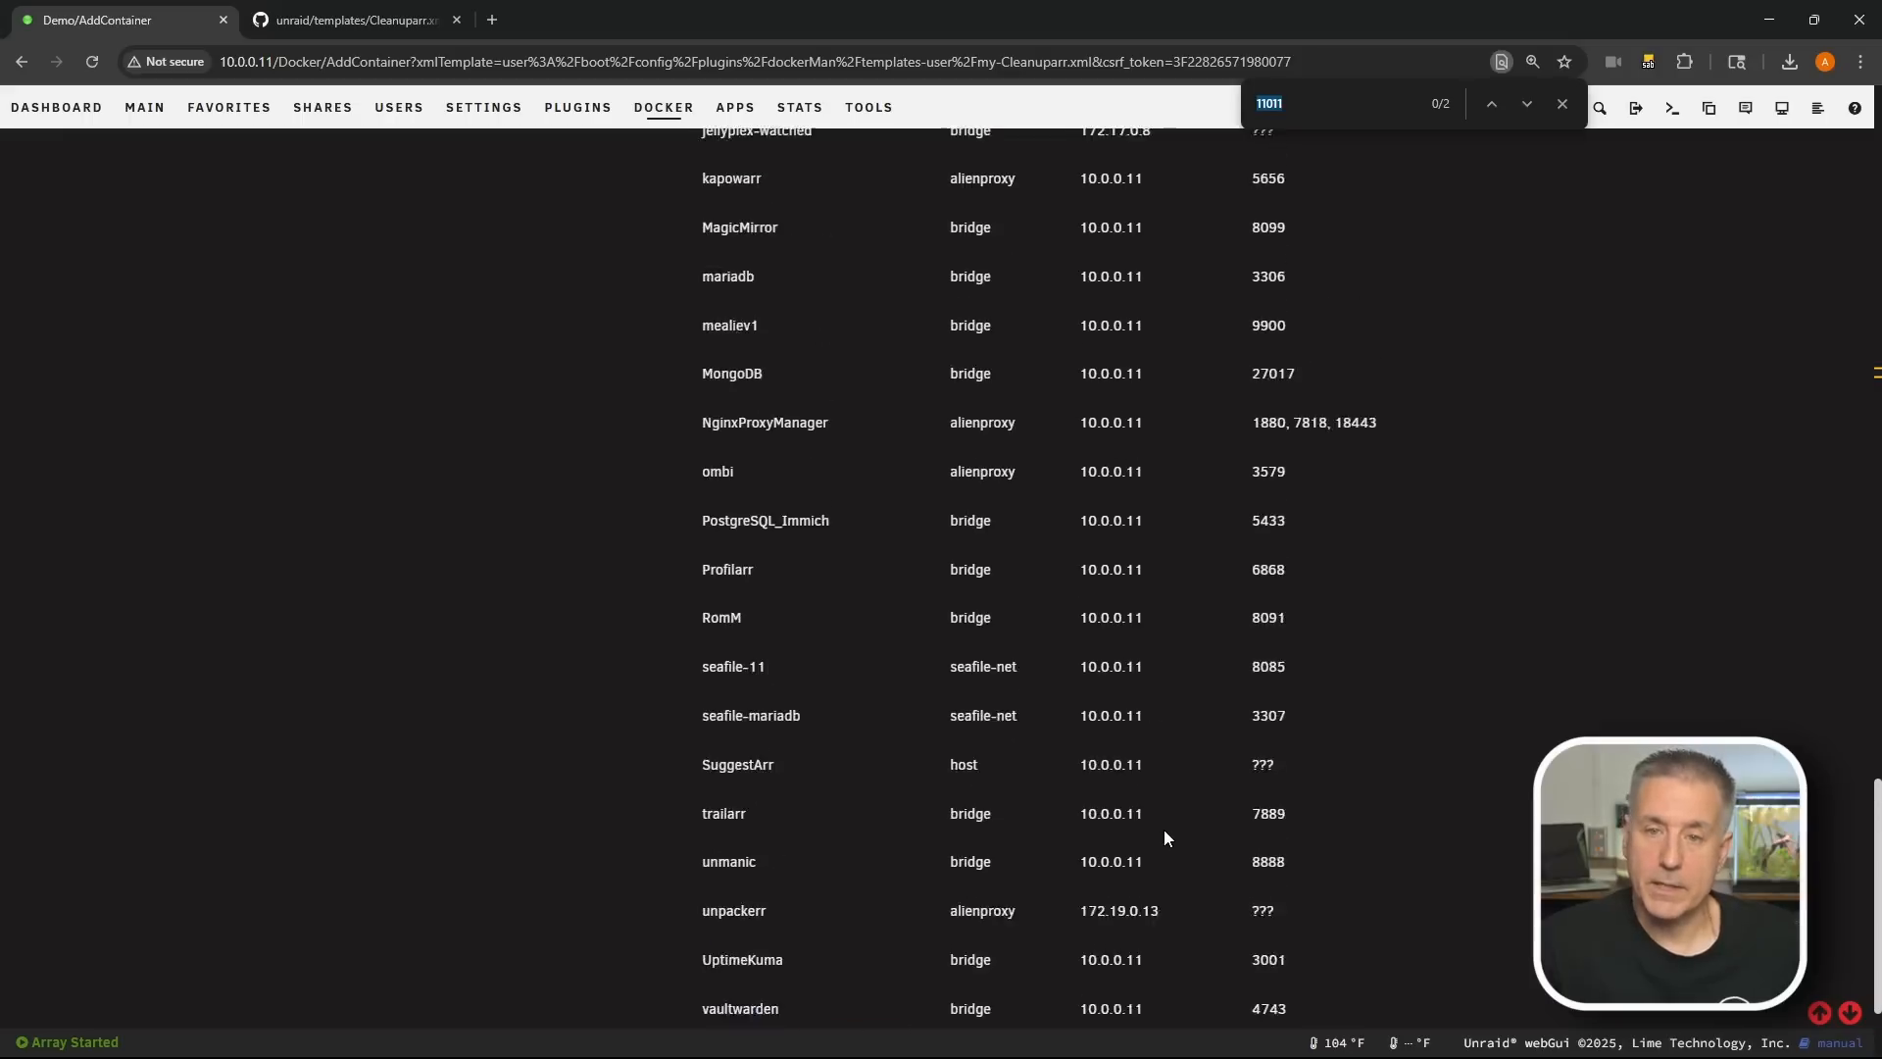
scroll(1164, 835, "up", 19)
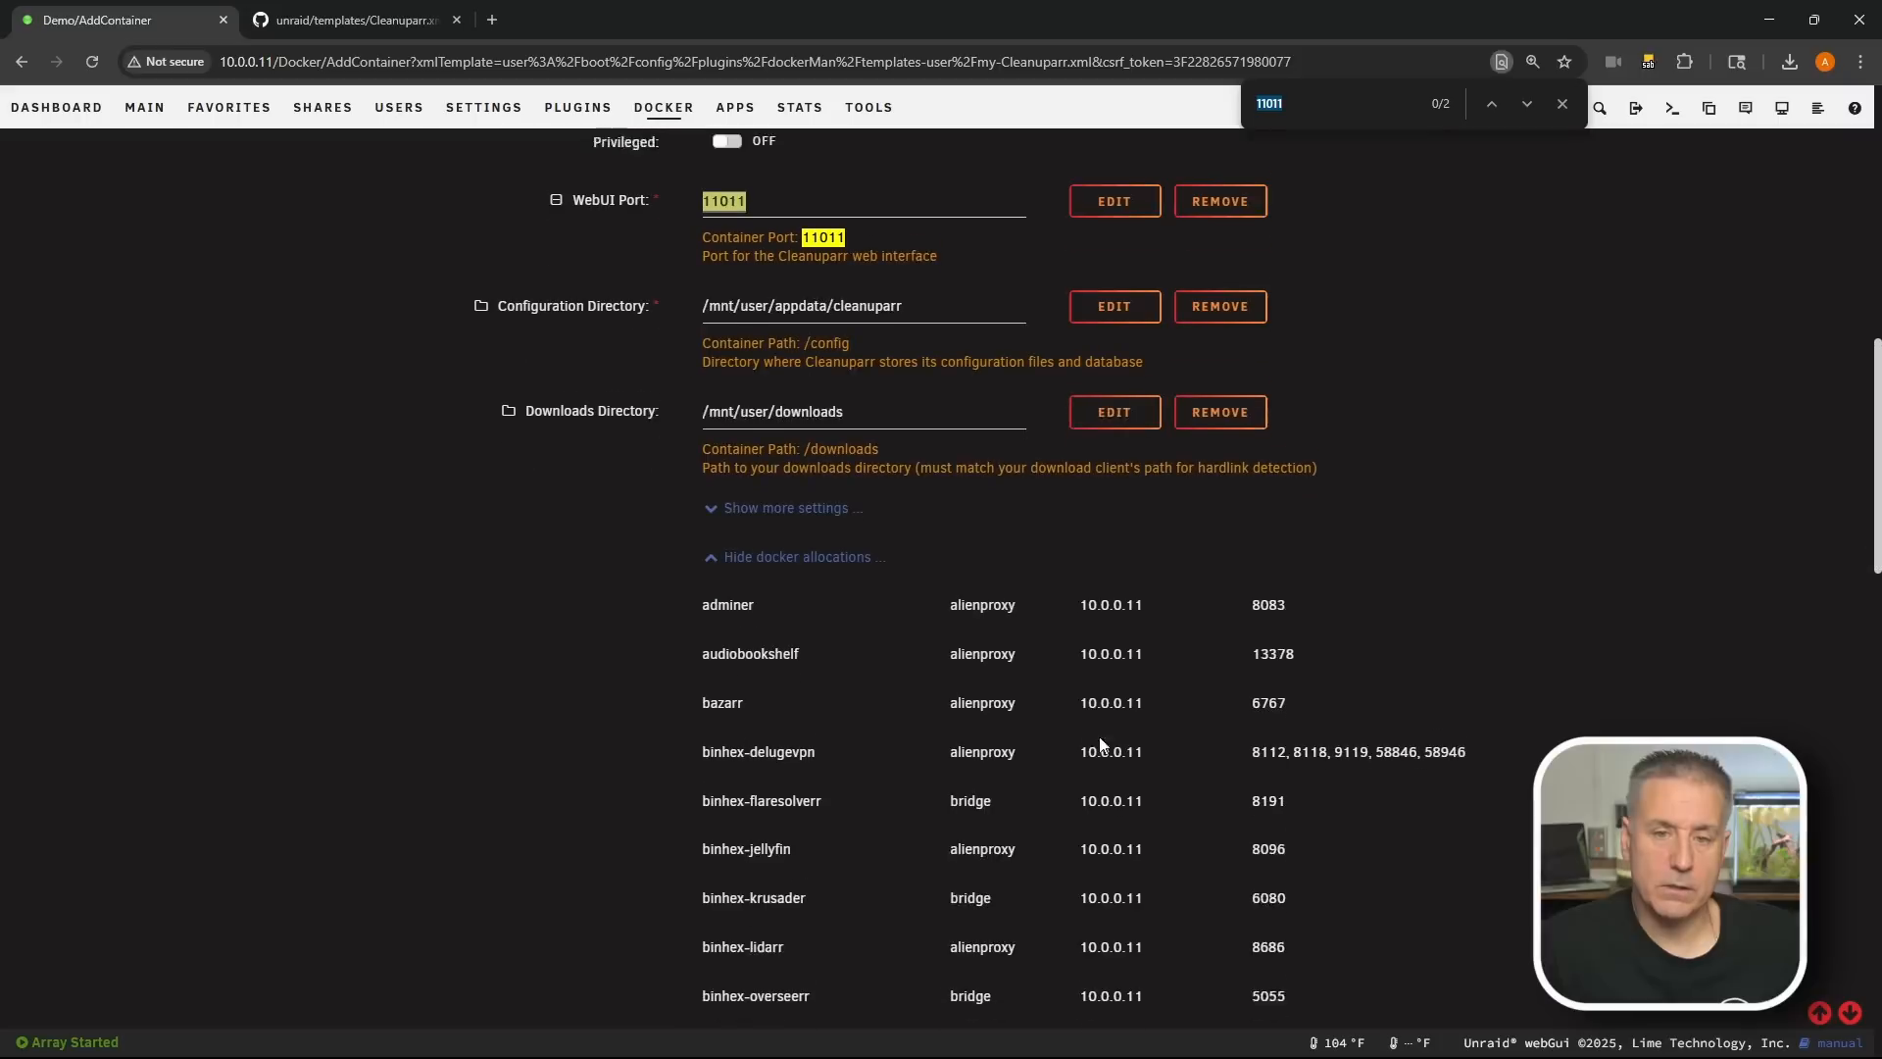
scroll(1101, 745, "up", 3)
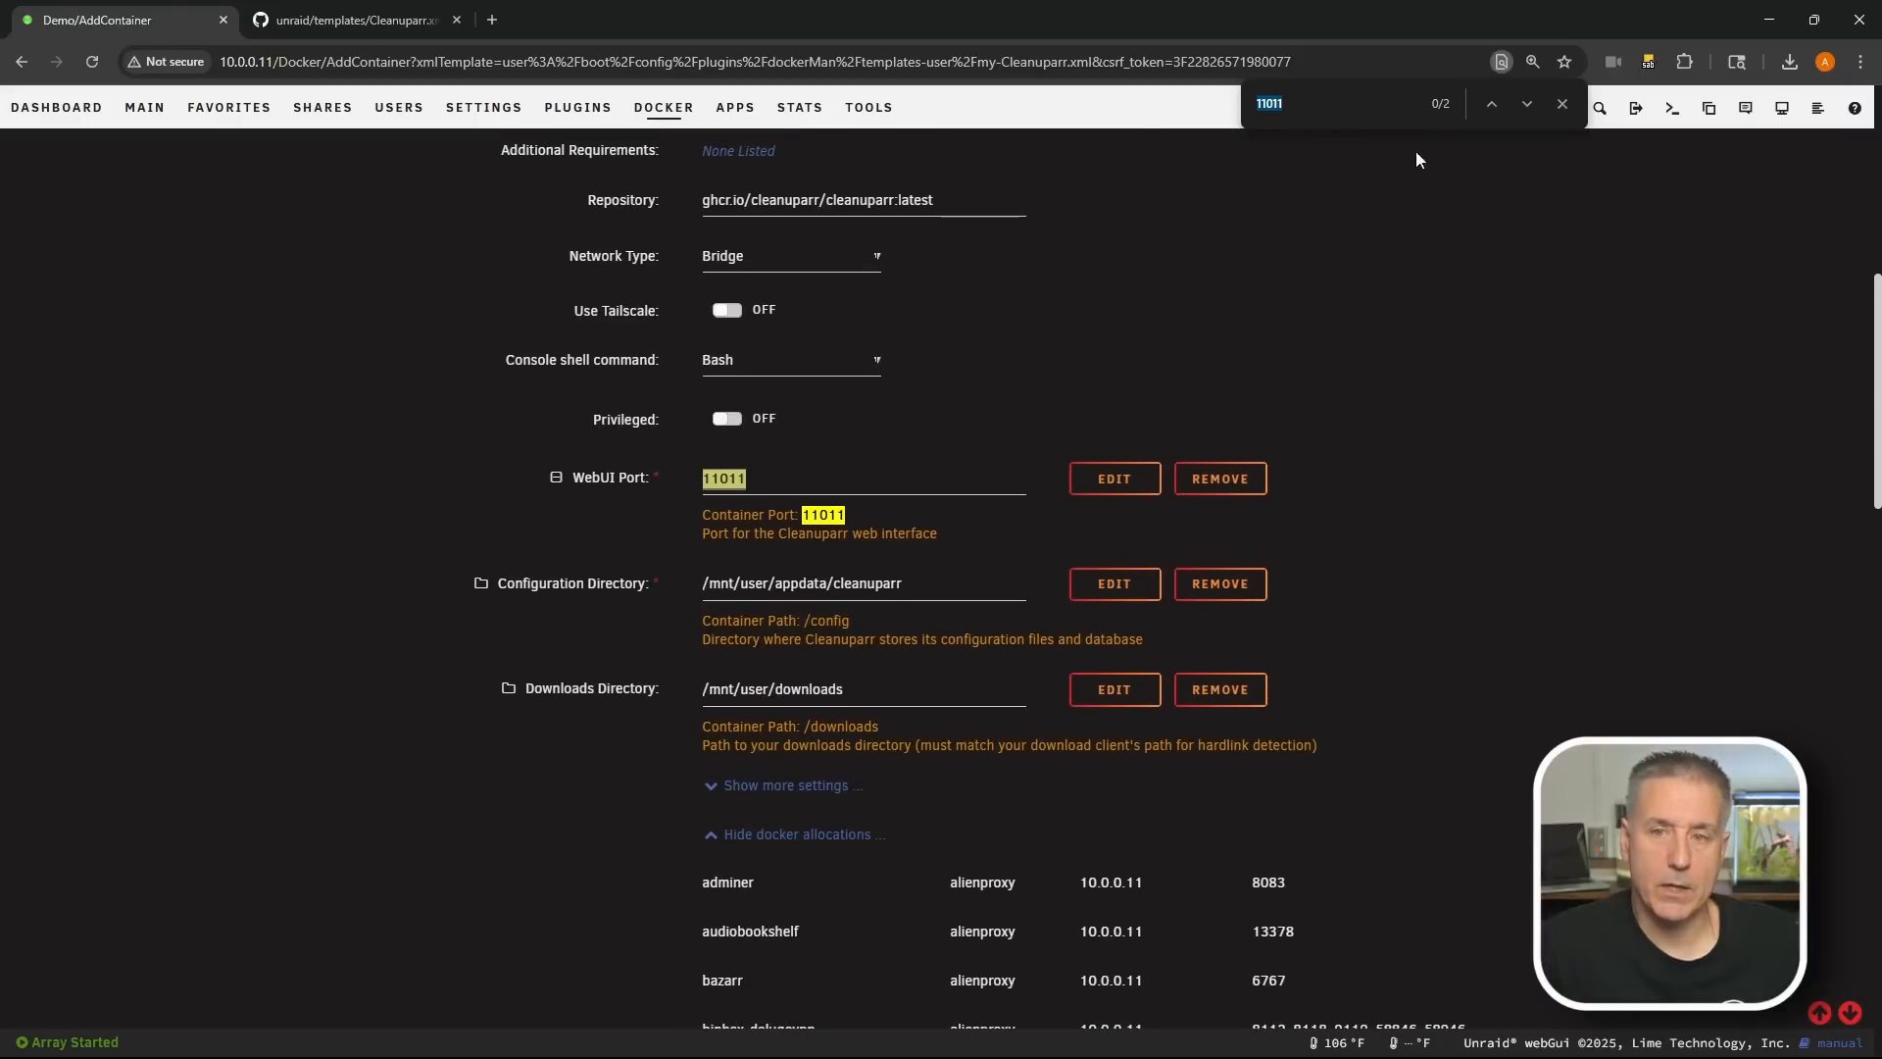
left_click(1563, 103)
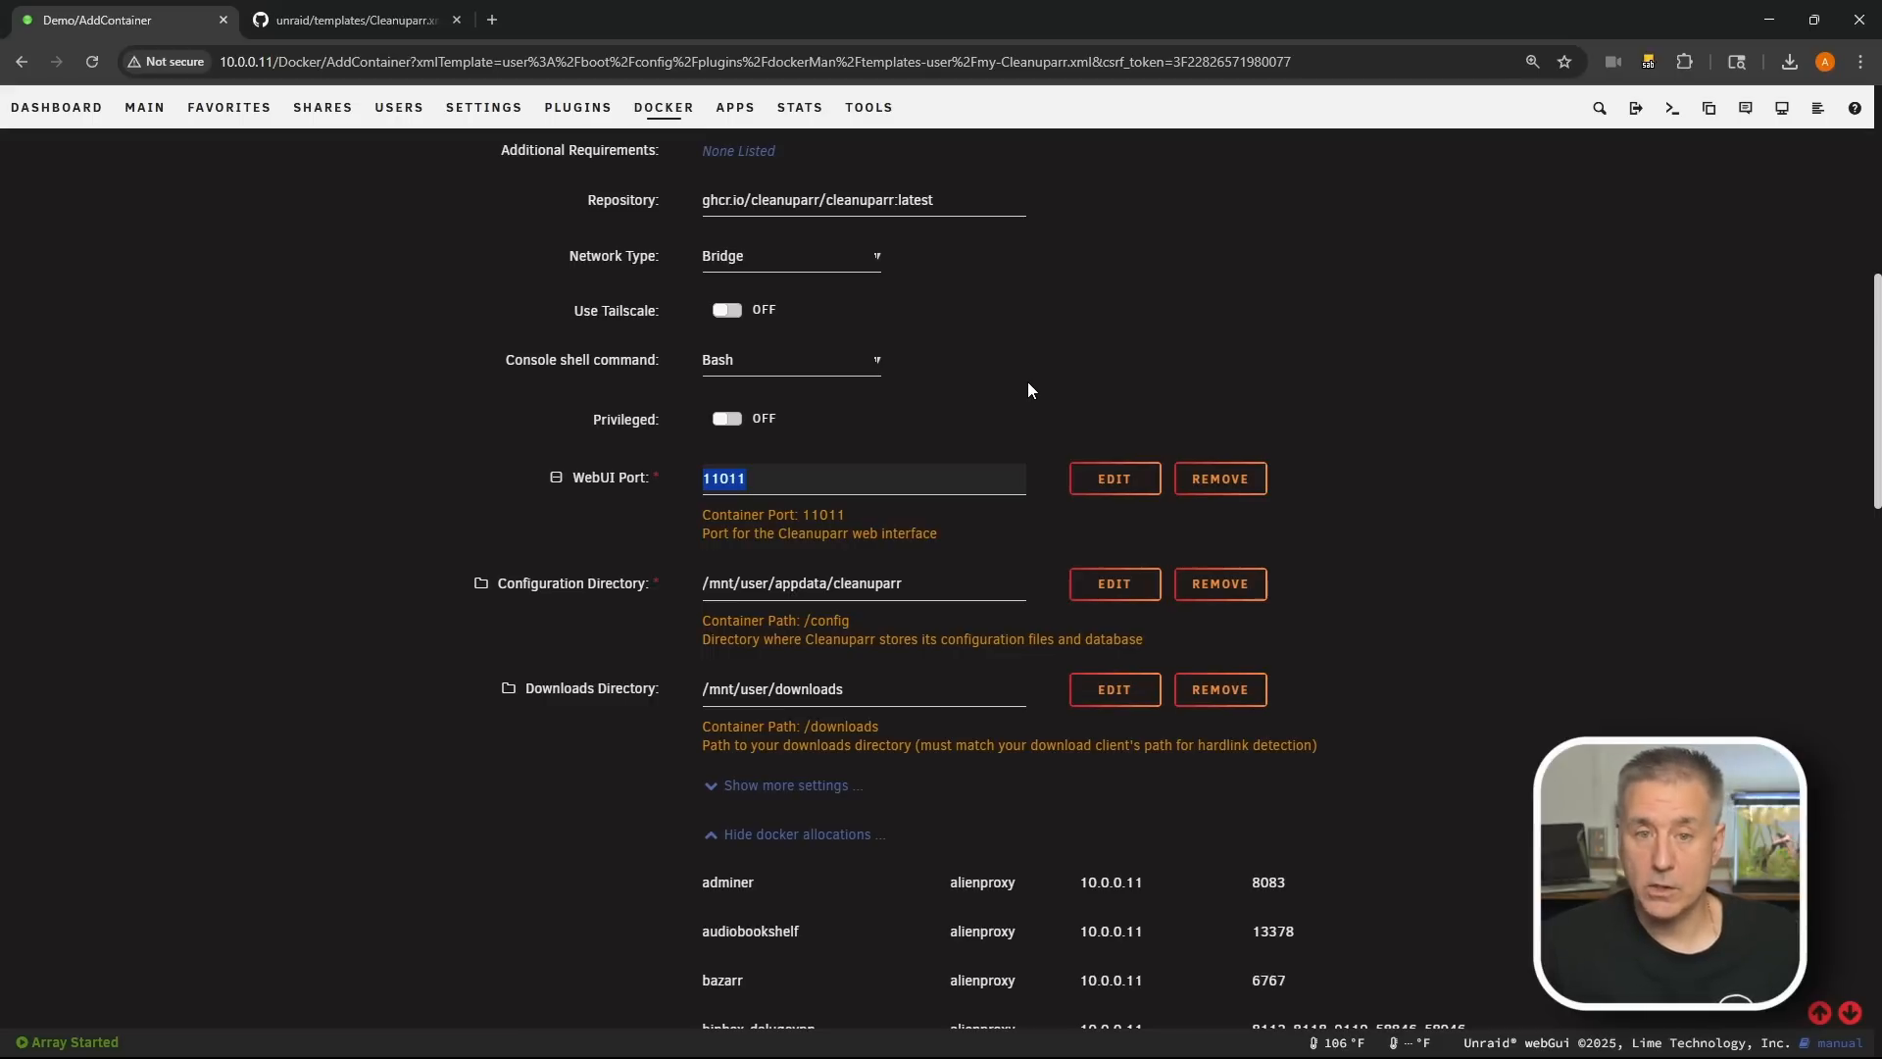
Step: Try 11012 as the WebUI port, checking it against the docker allocations, and set it back to 11011
left_click(759, 481)
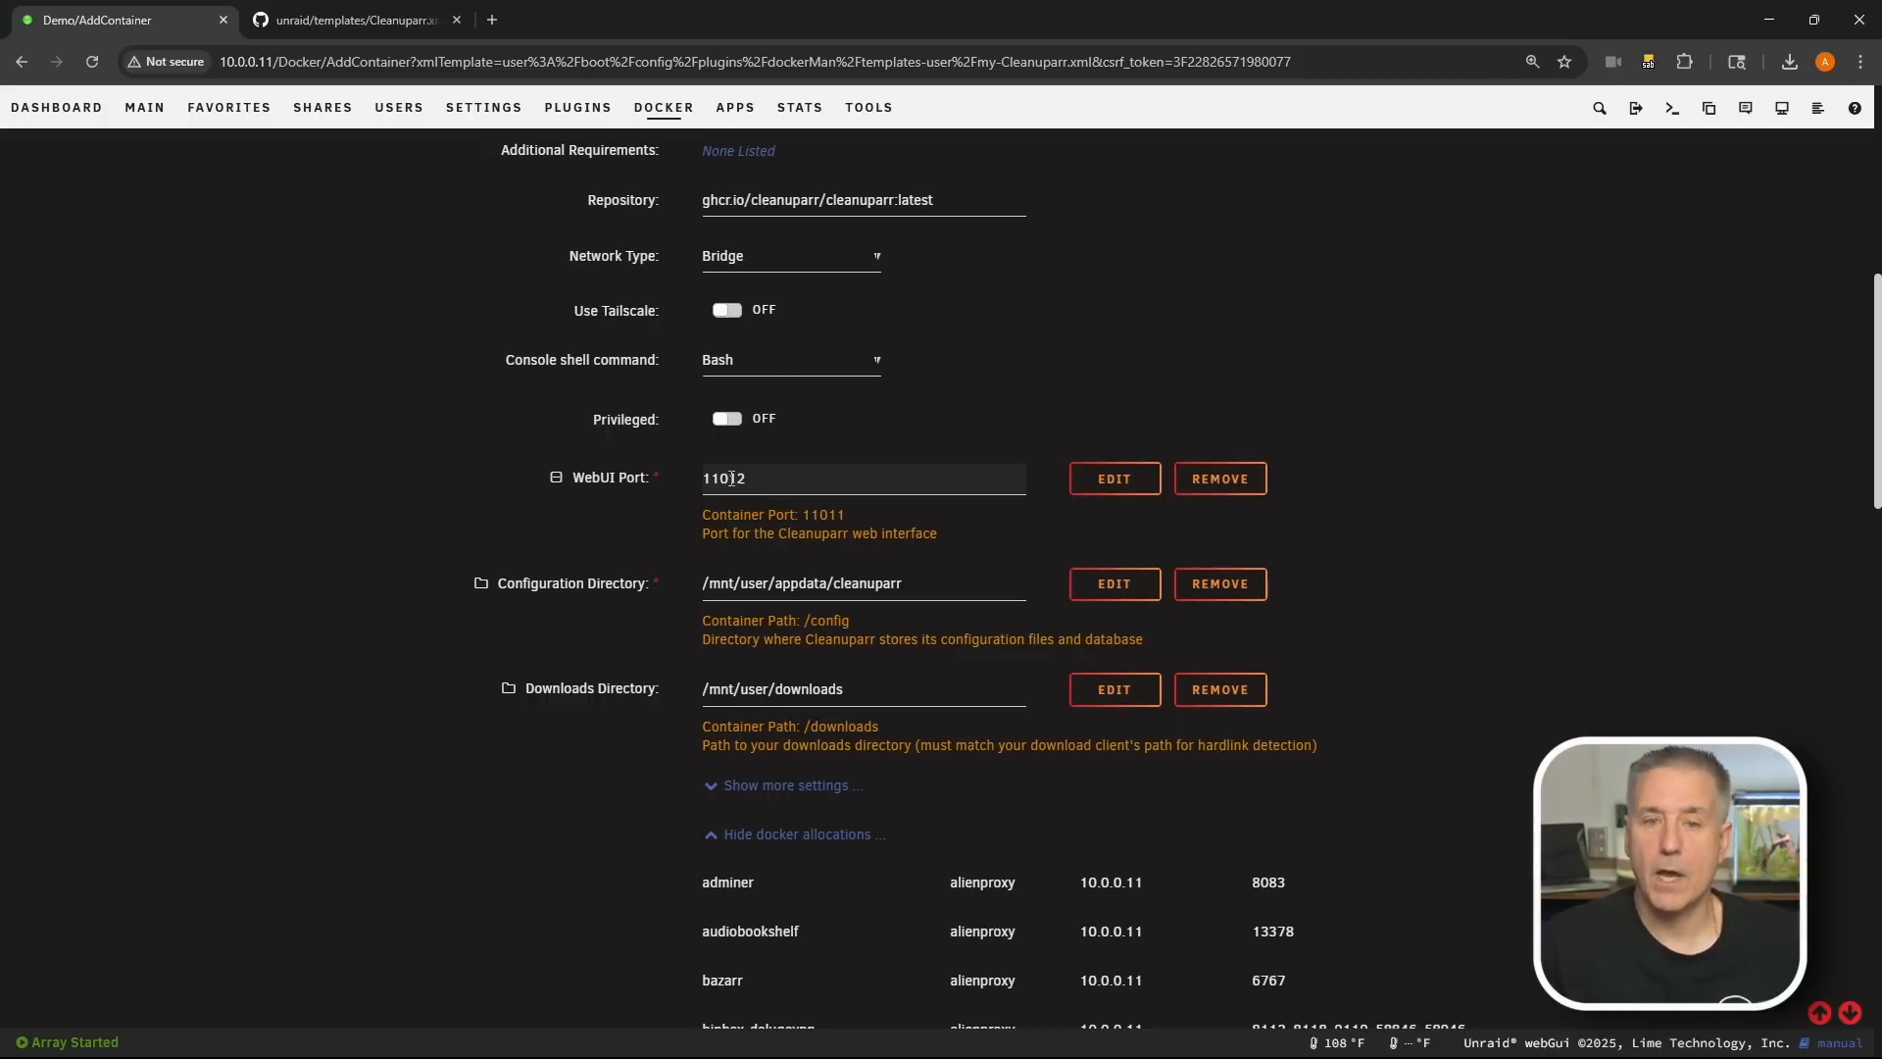
double_click(725, 479)
key("ctrl+f")
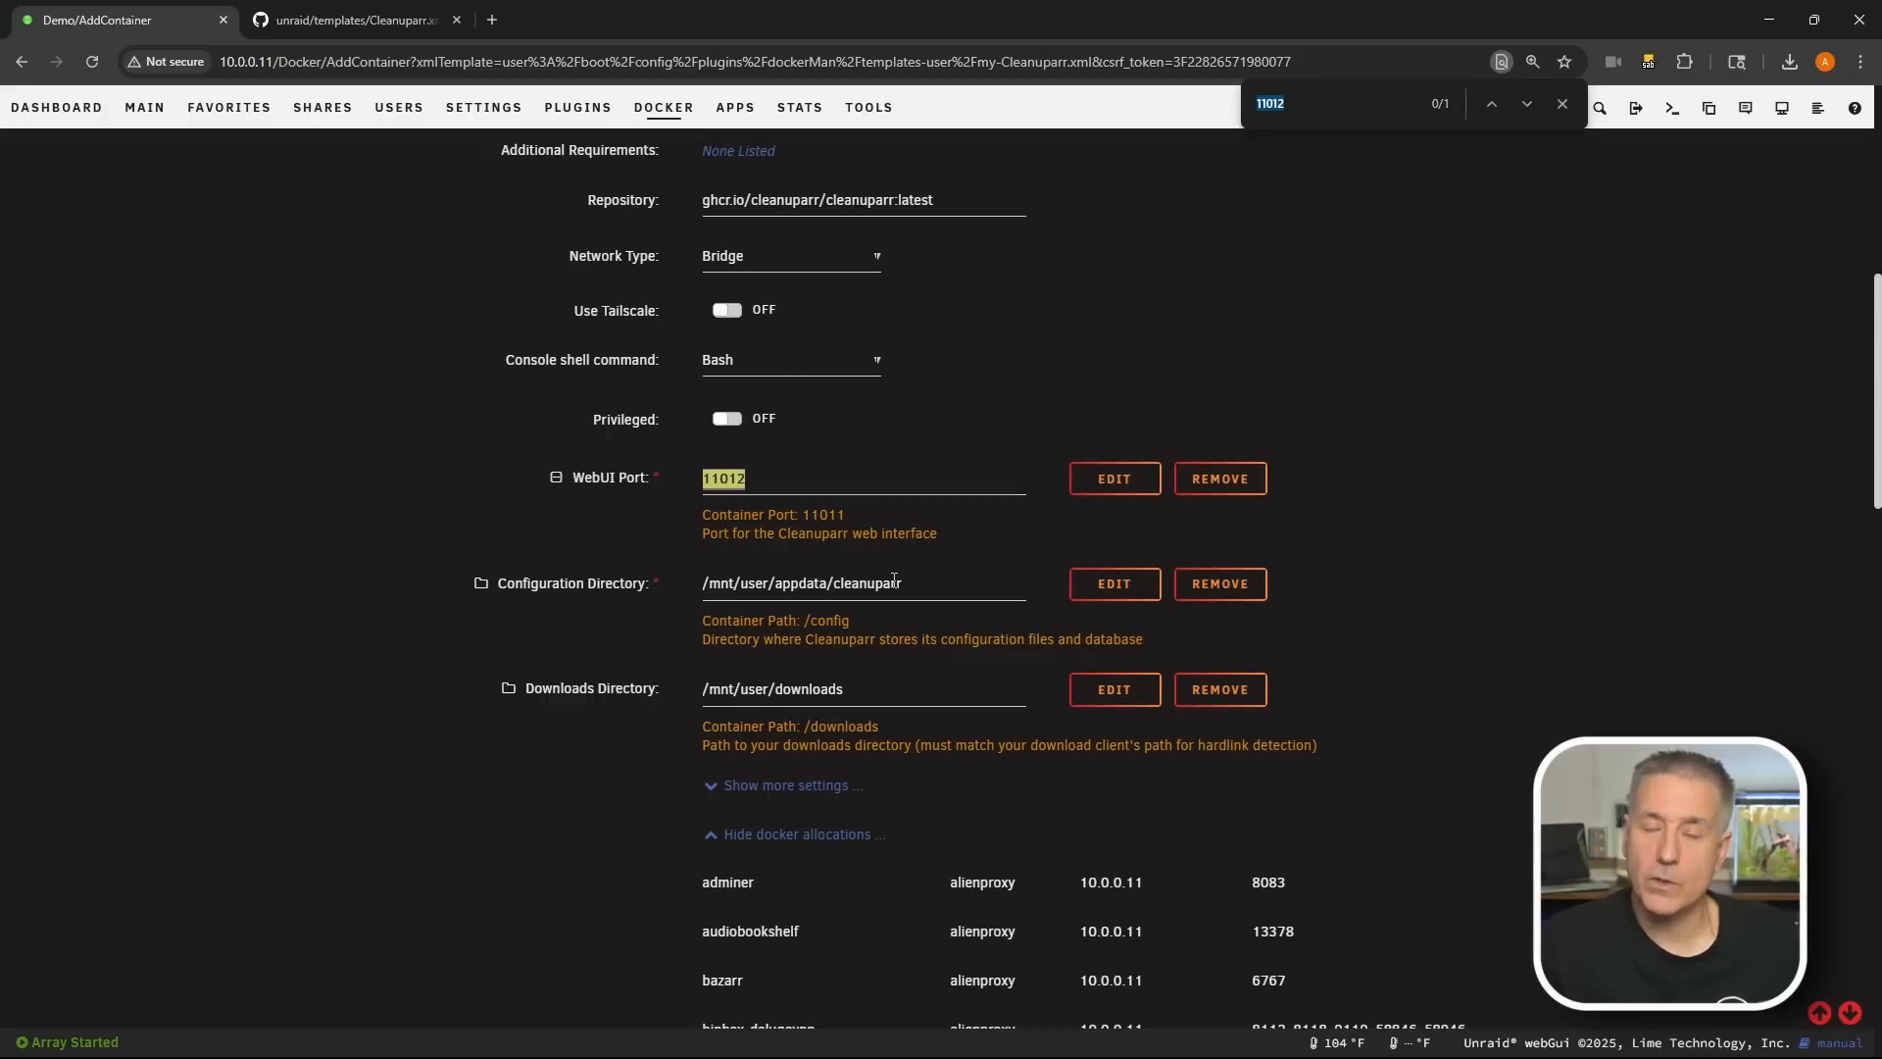
scroll(1005, 874, "down", 5)
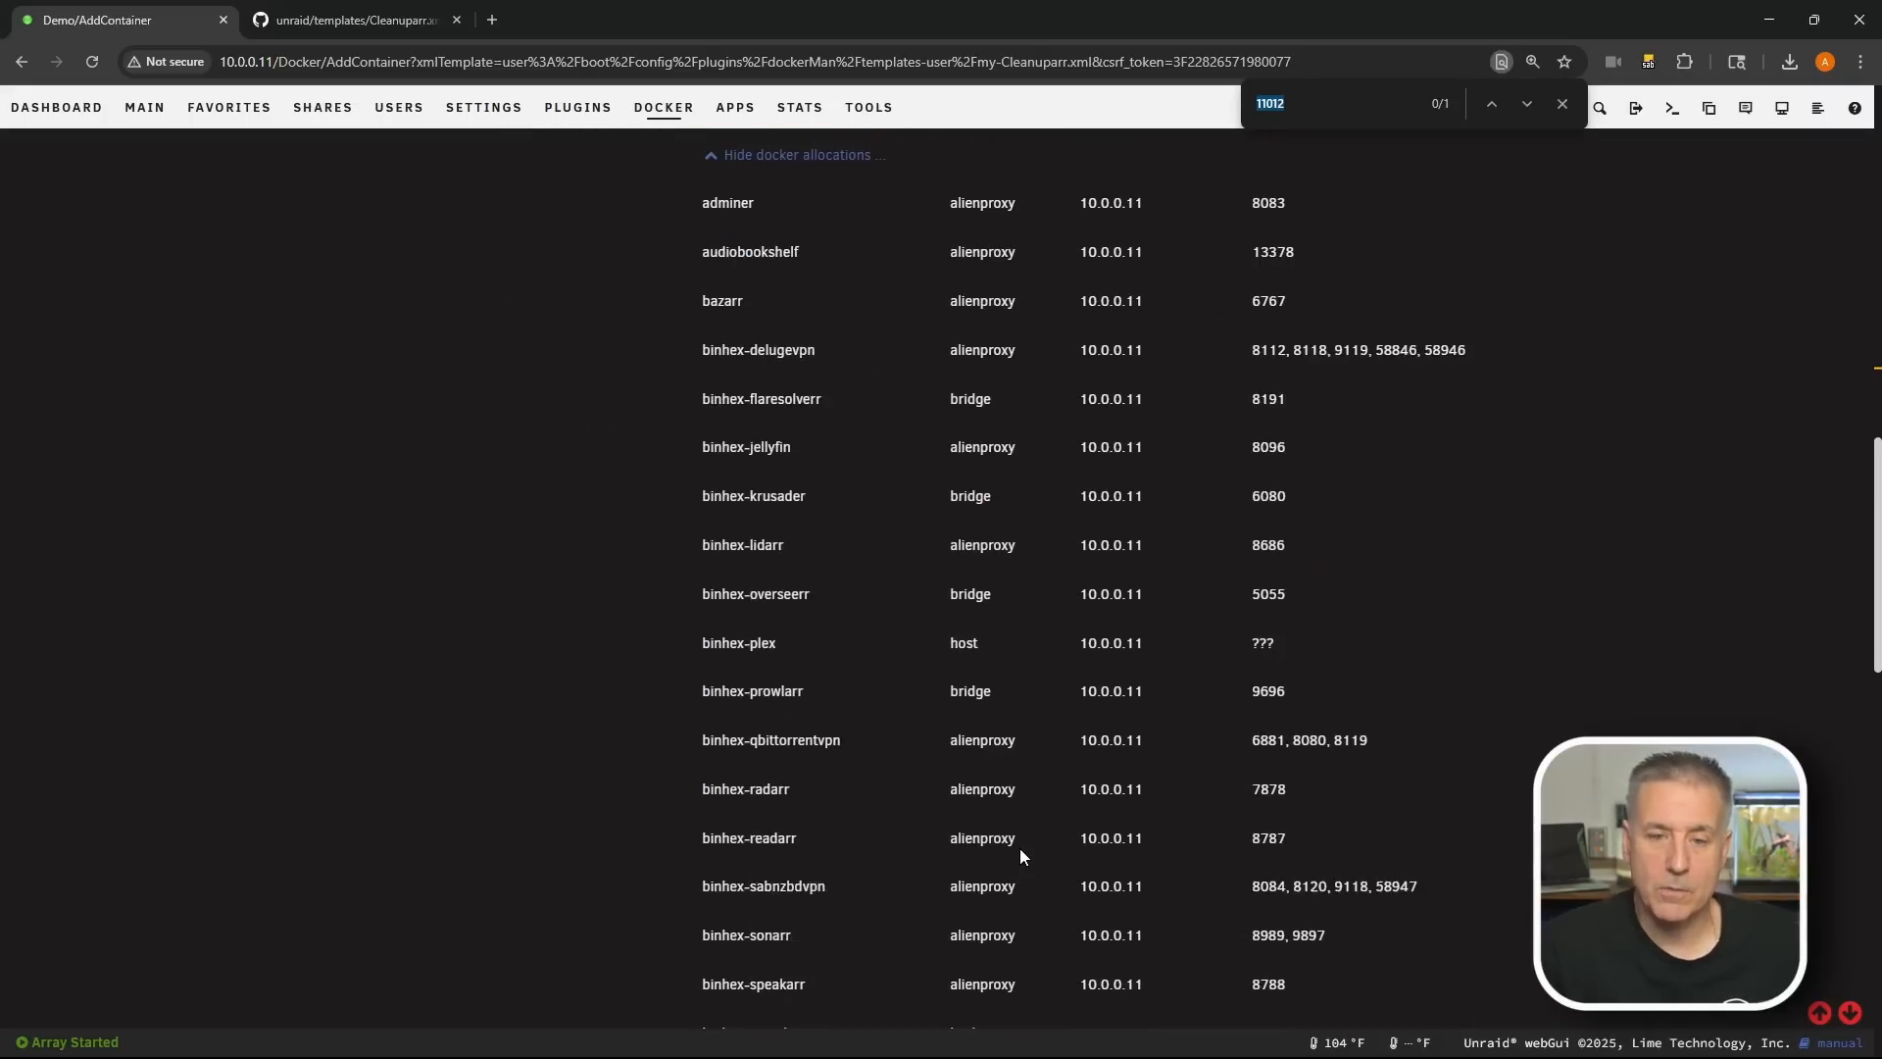
scroll(1023, 819, "up", 9)
scroll(1022, 760, "down", 2)
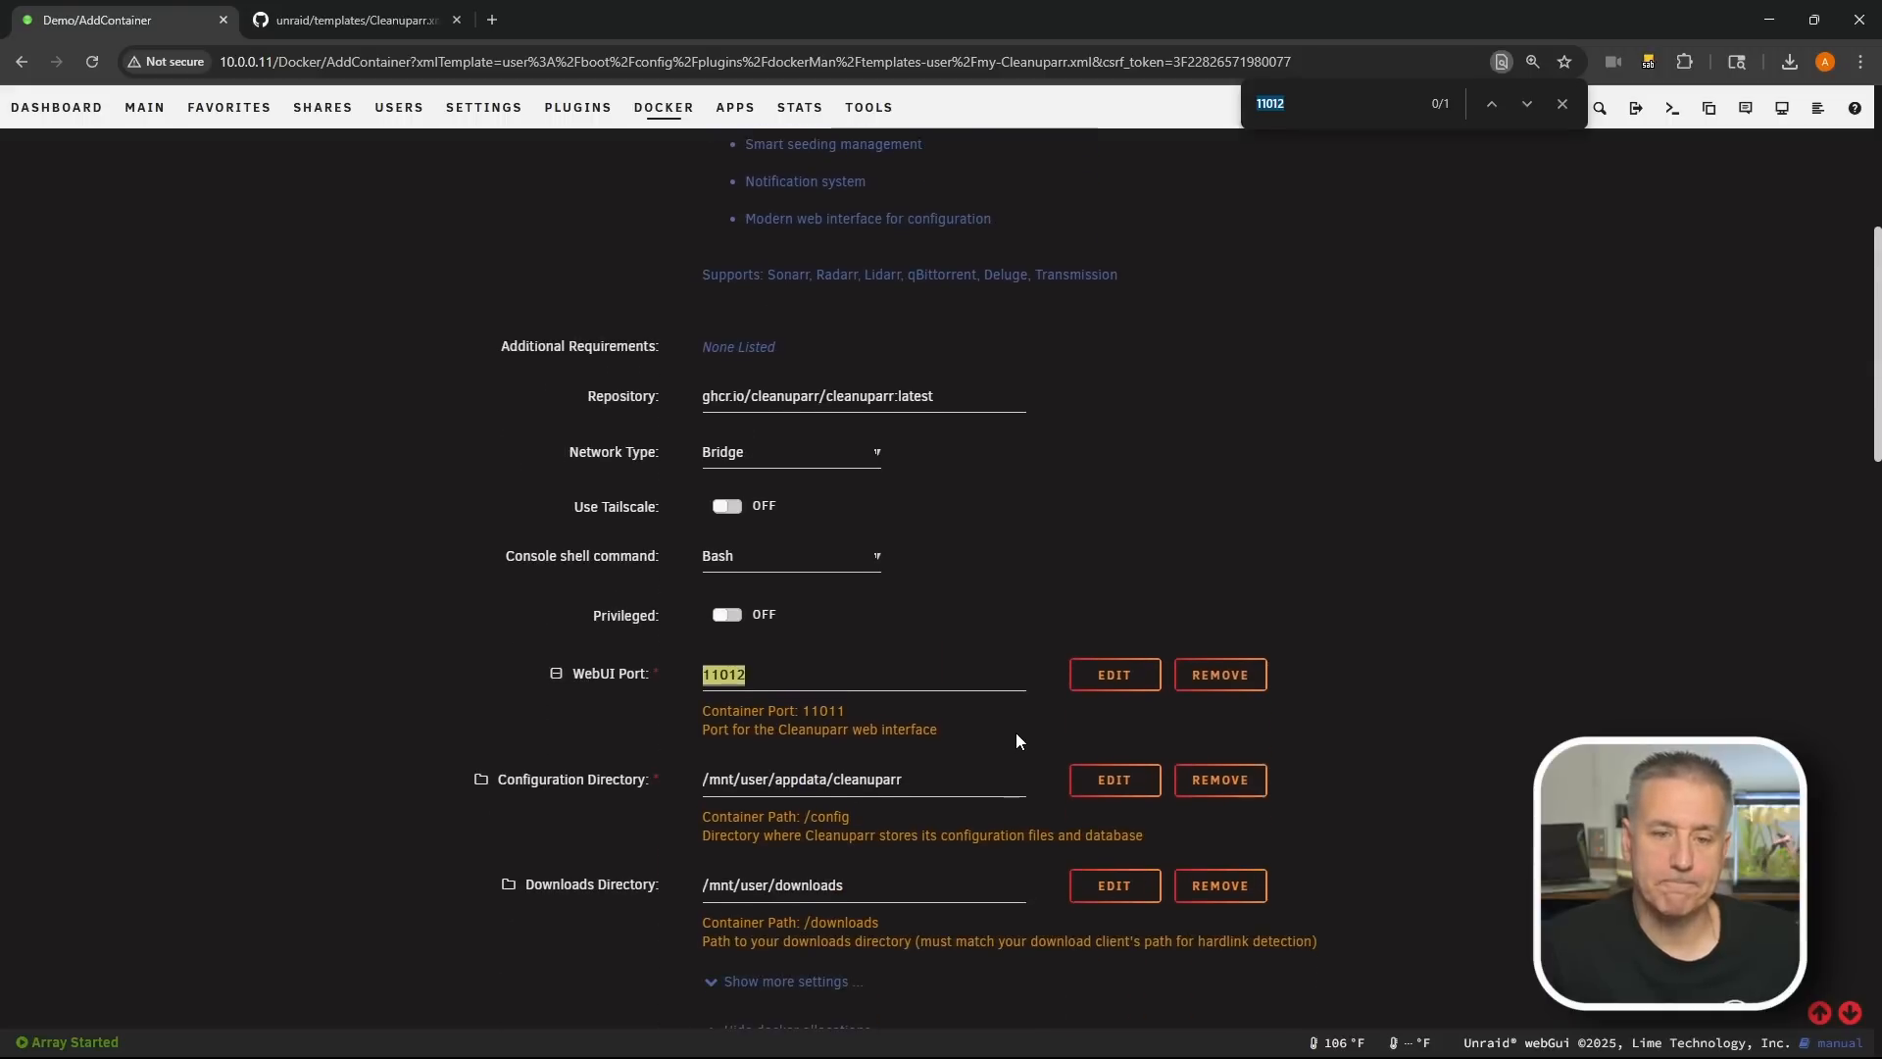
left_click(818, 674)
key("BackSpace")
scroll(819, 673, "up", 1)
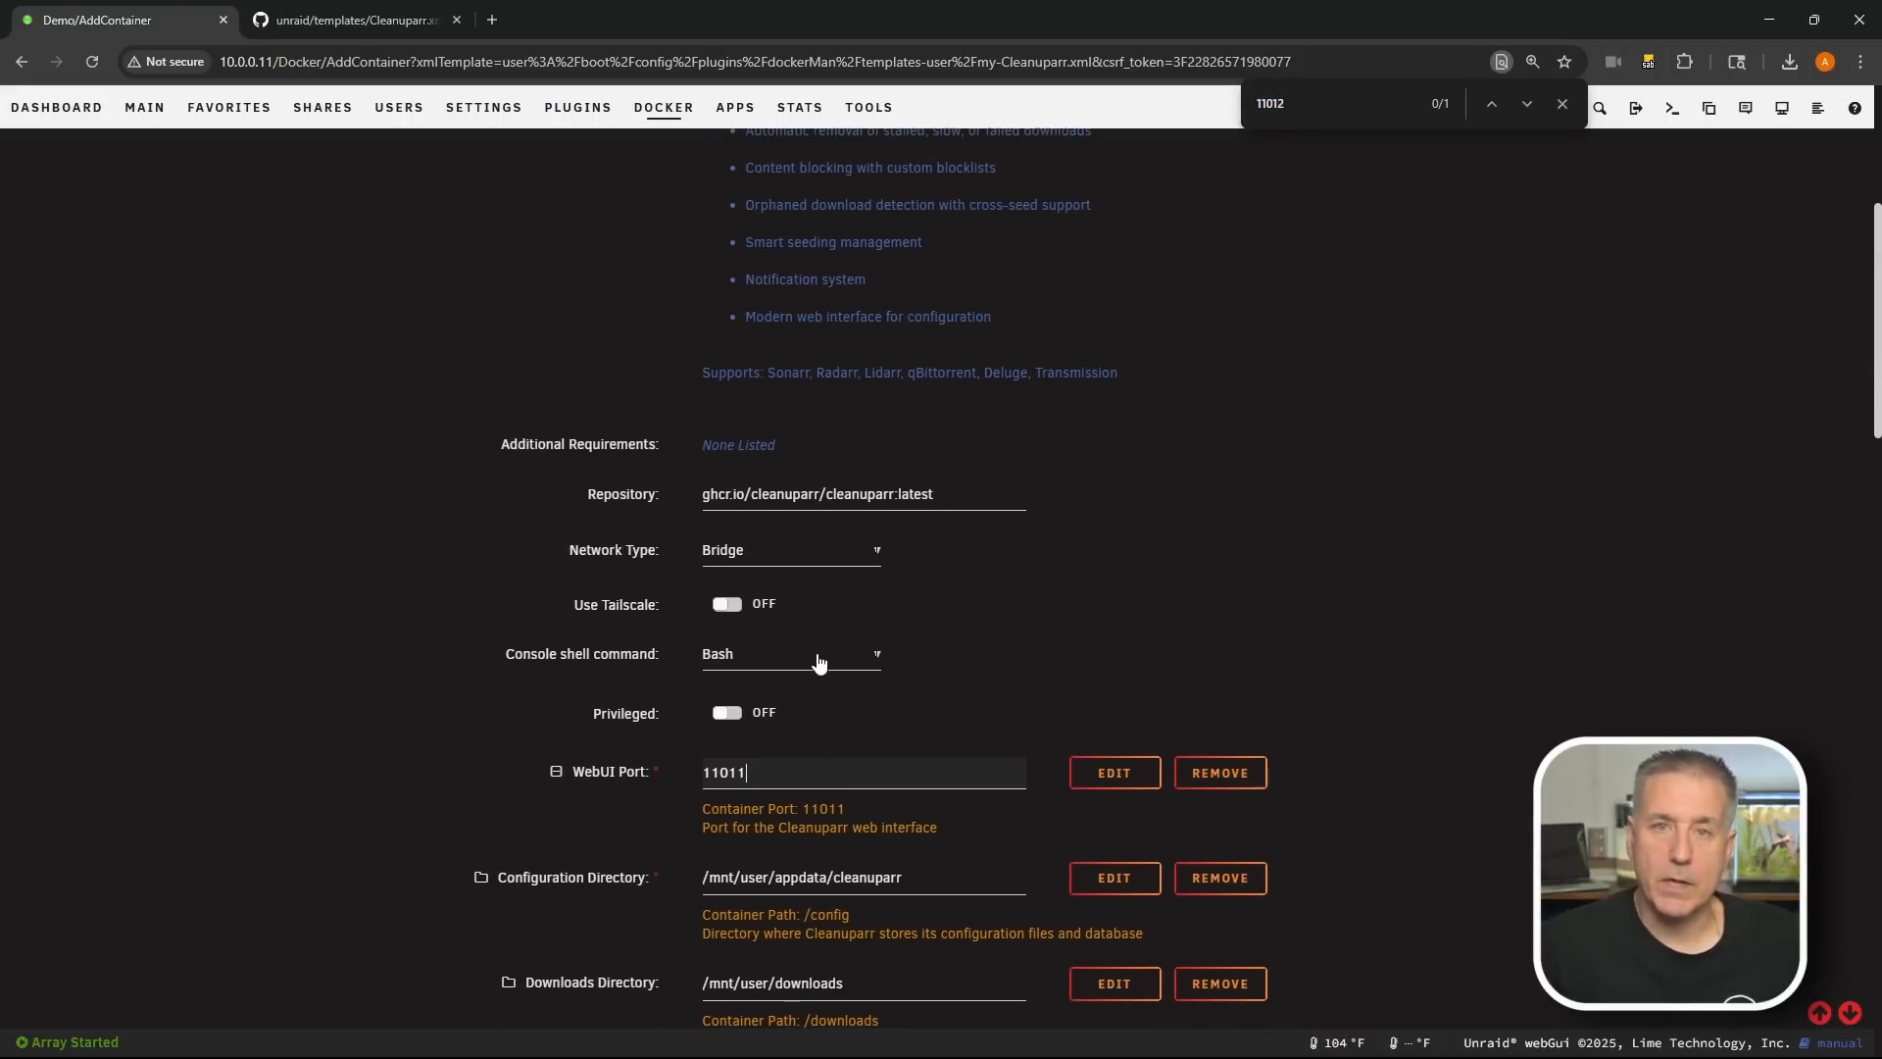
Step: Set the Downloads Directory of the Cleanuparr container to /mnt/user/data/torrents
scroll(1151, 702, "down", 3)
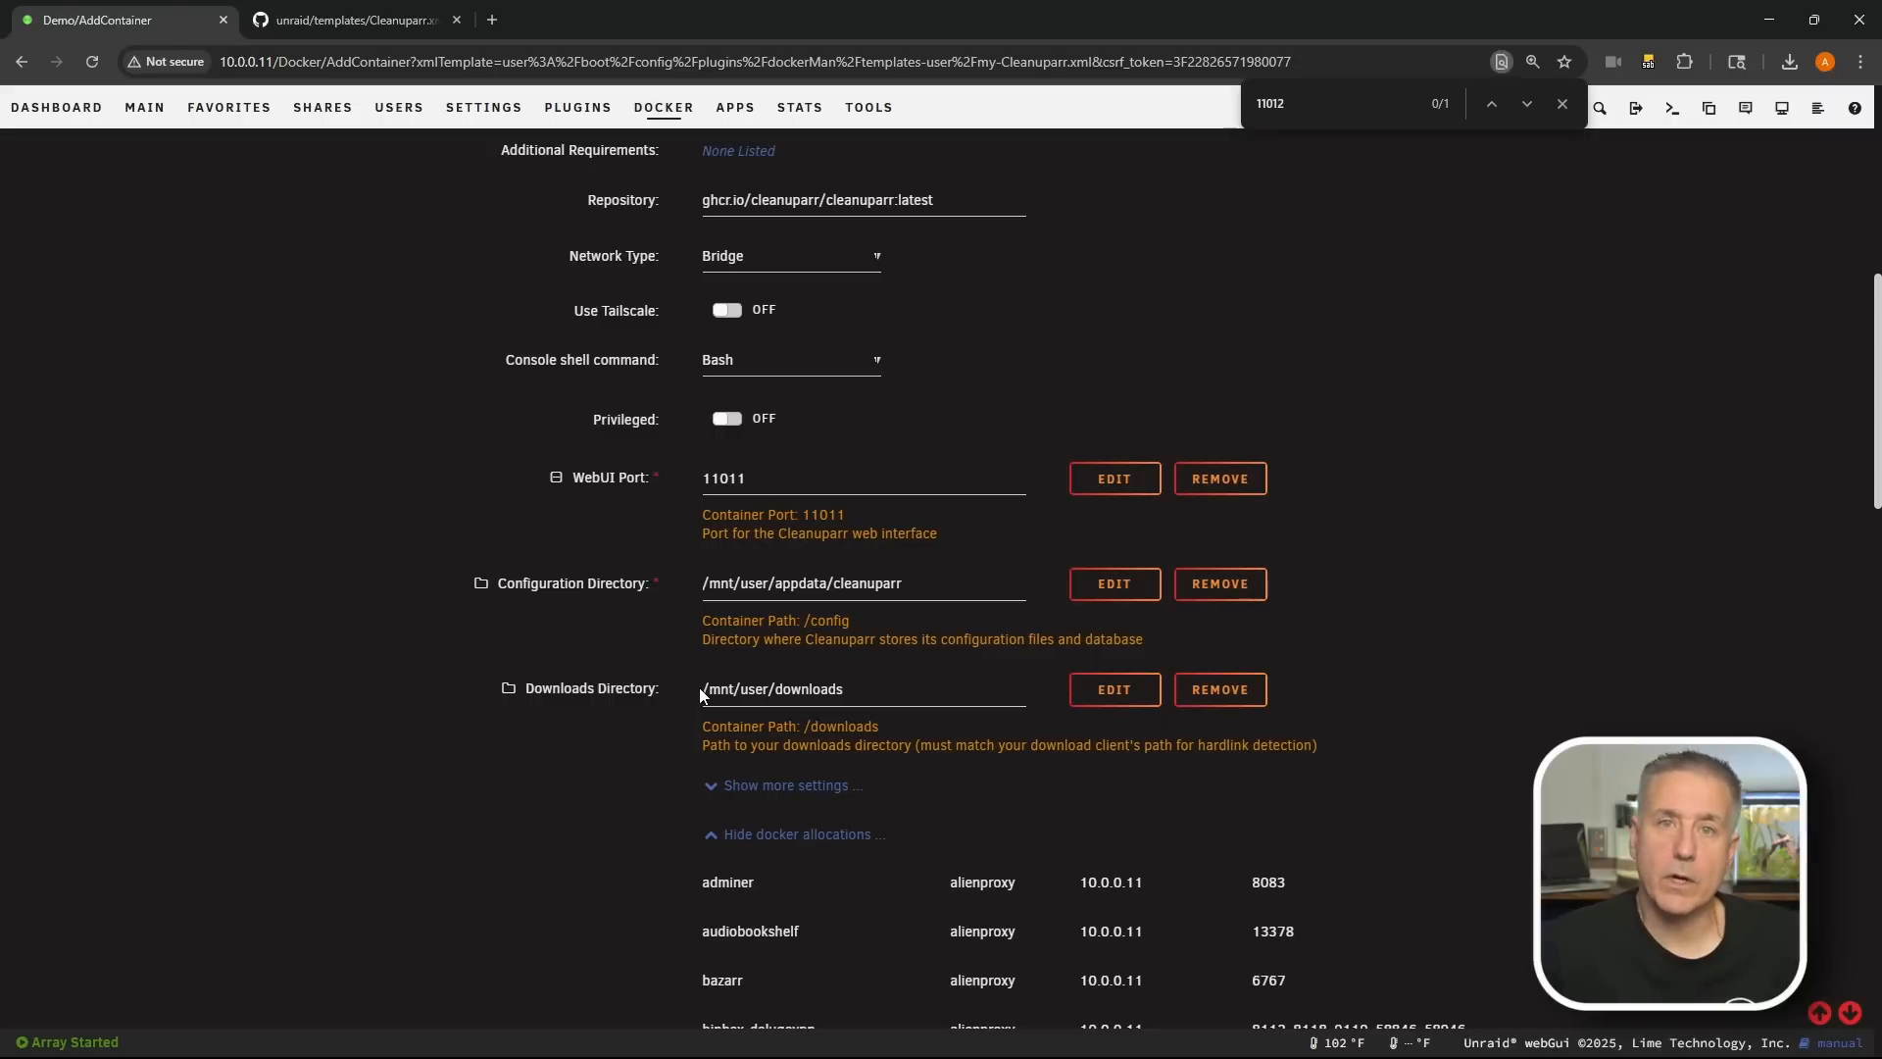
left_click(805, 699)
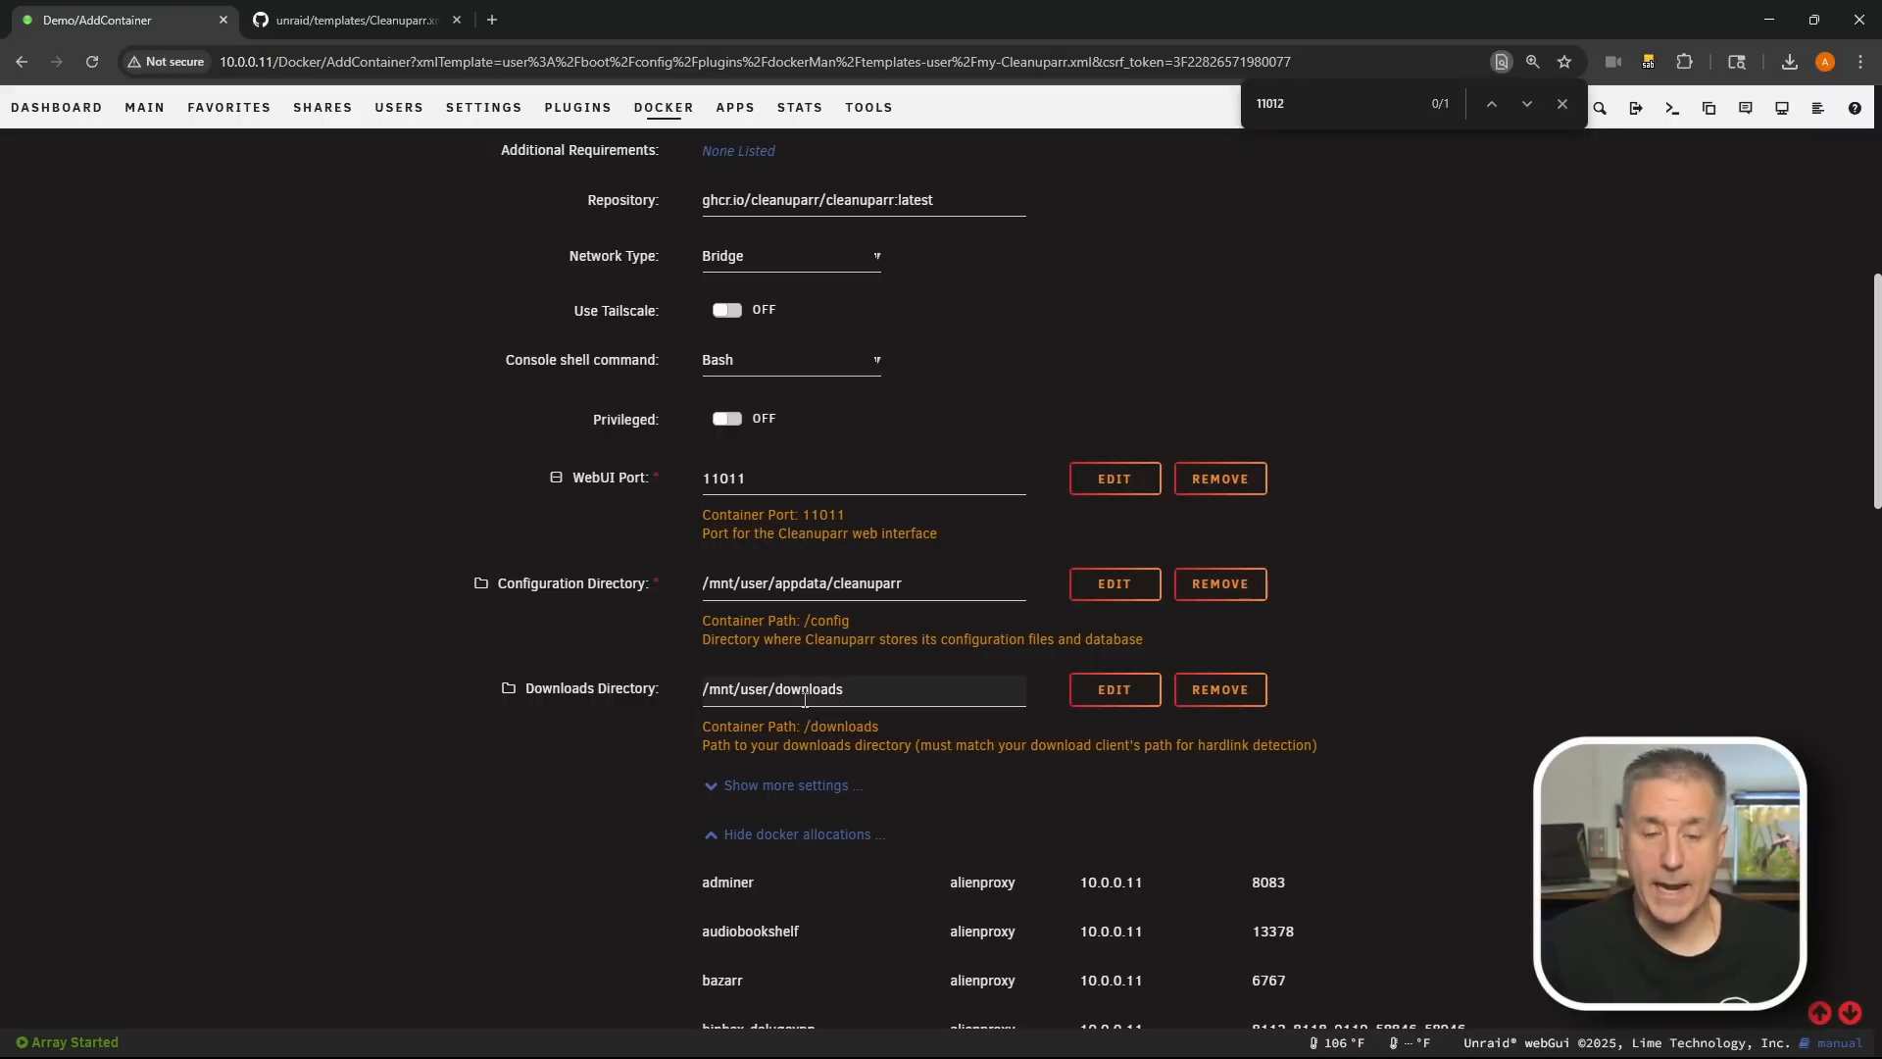
left_click_drag(790, 679, 1055, 693)
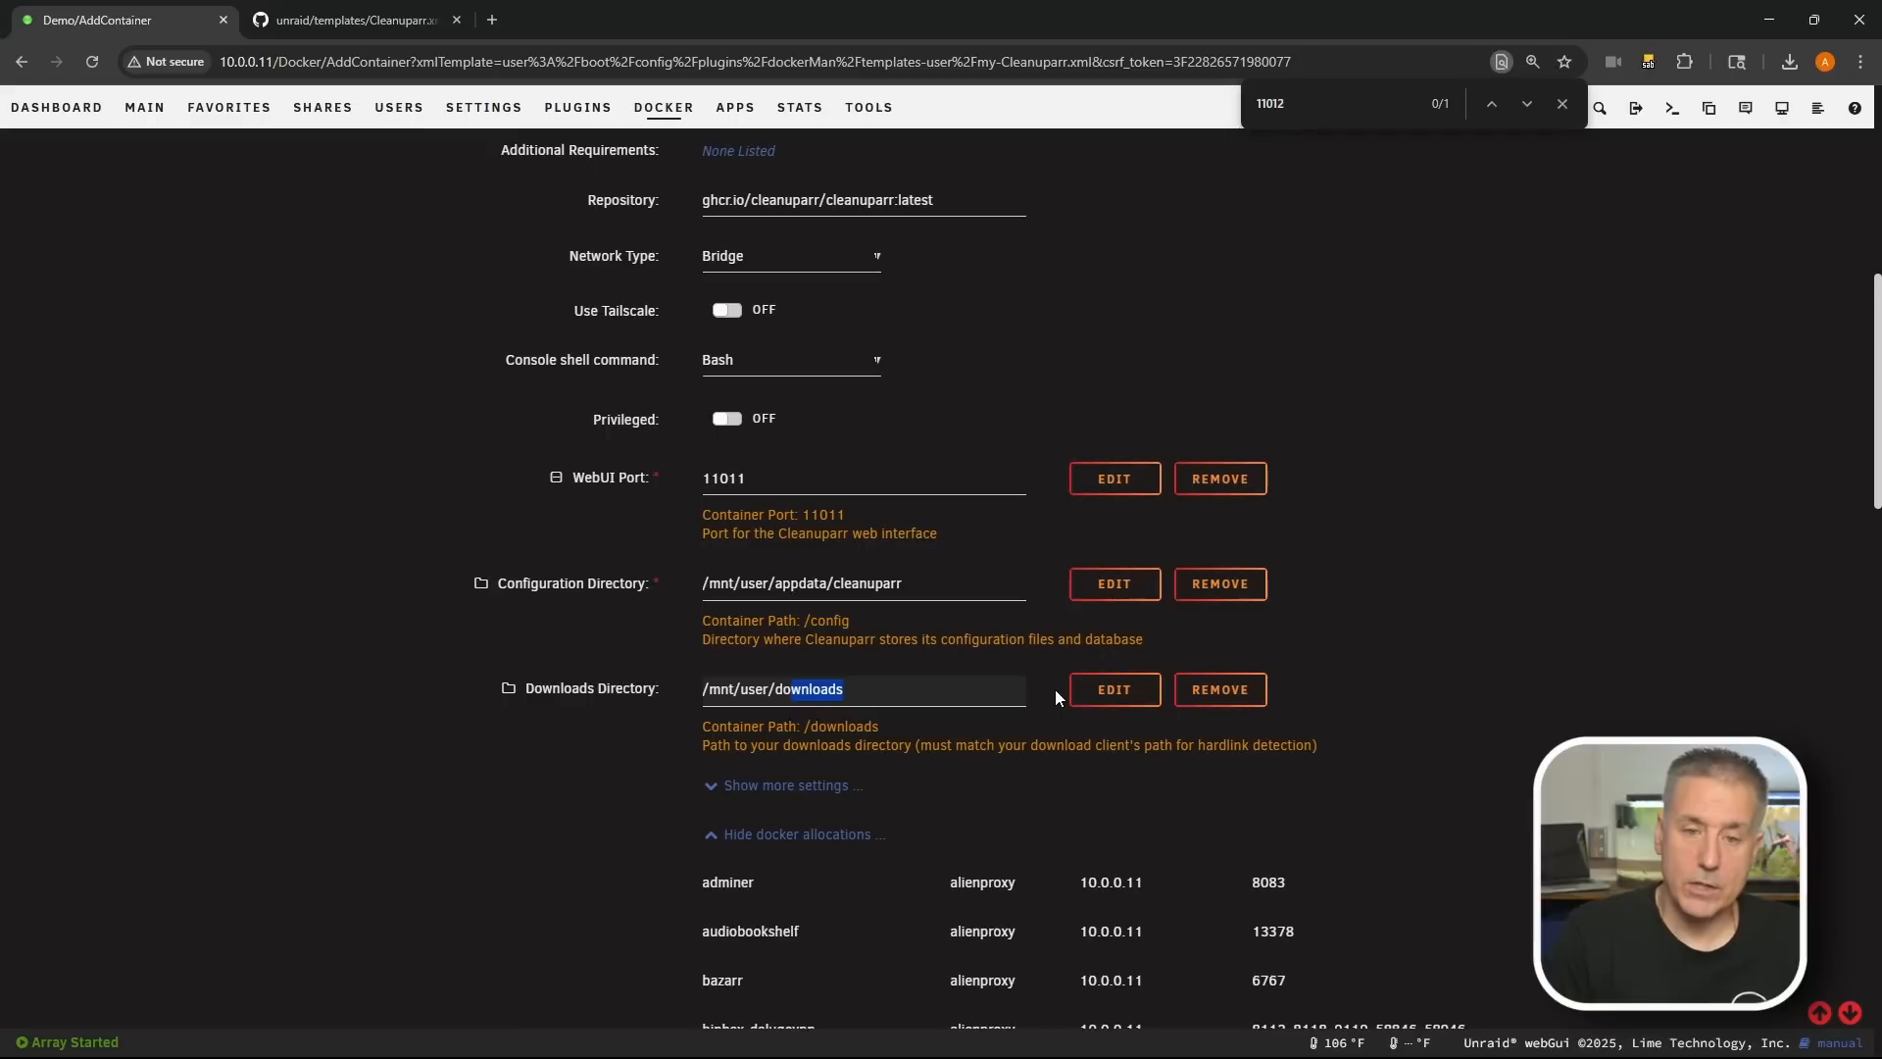
key("BackSpace")
key("BackSpace")
type("ata")
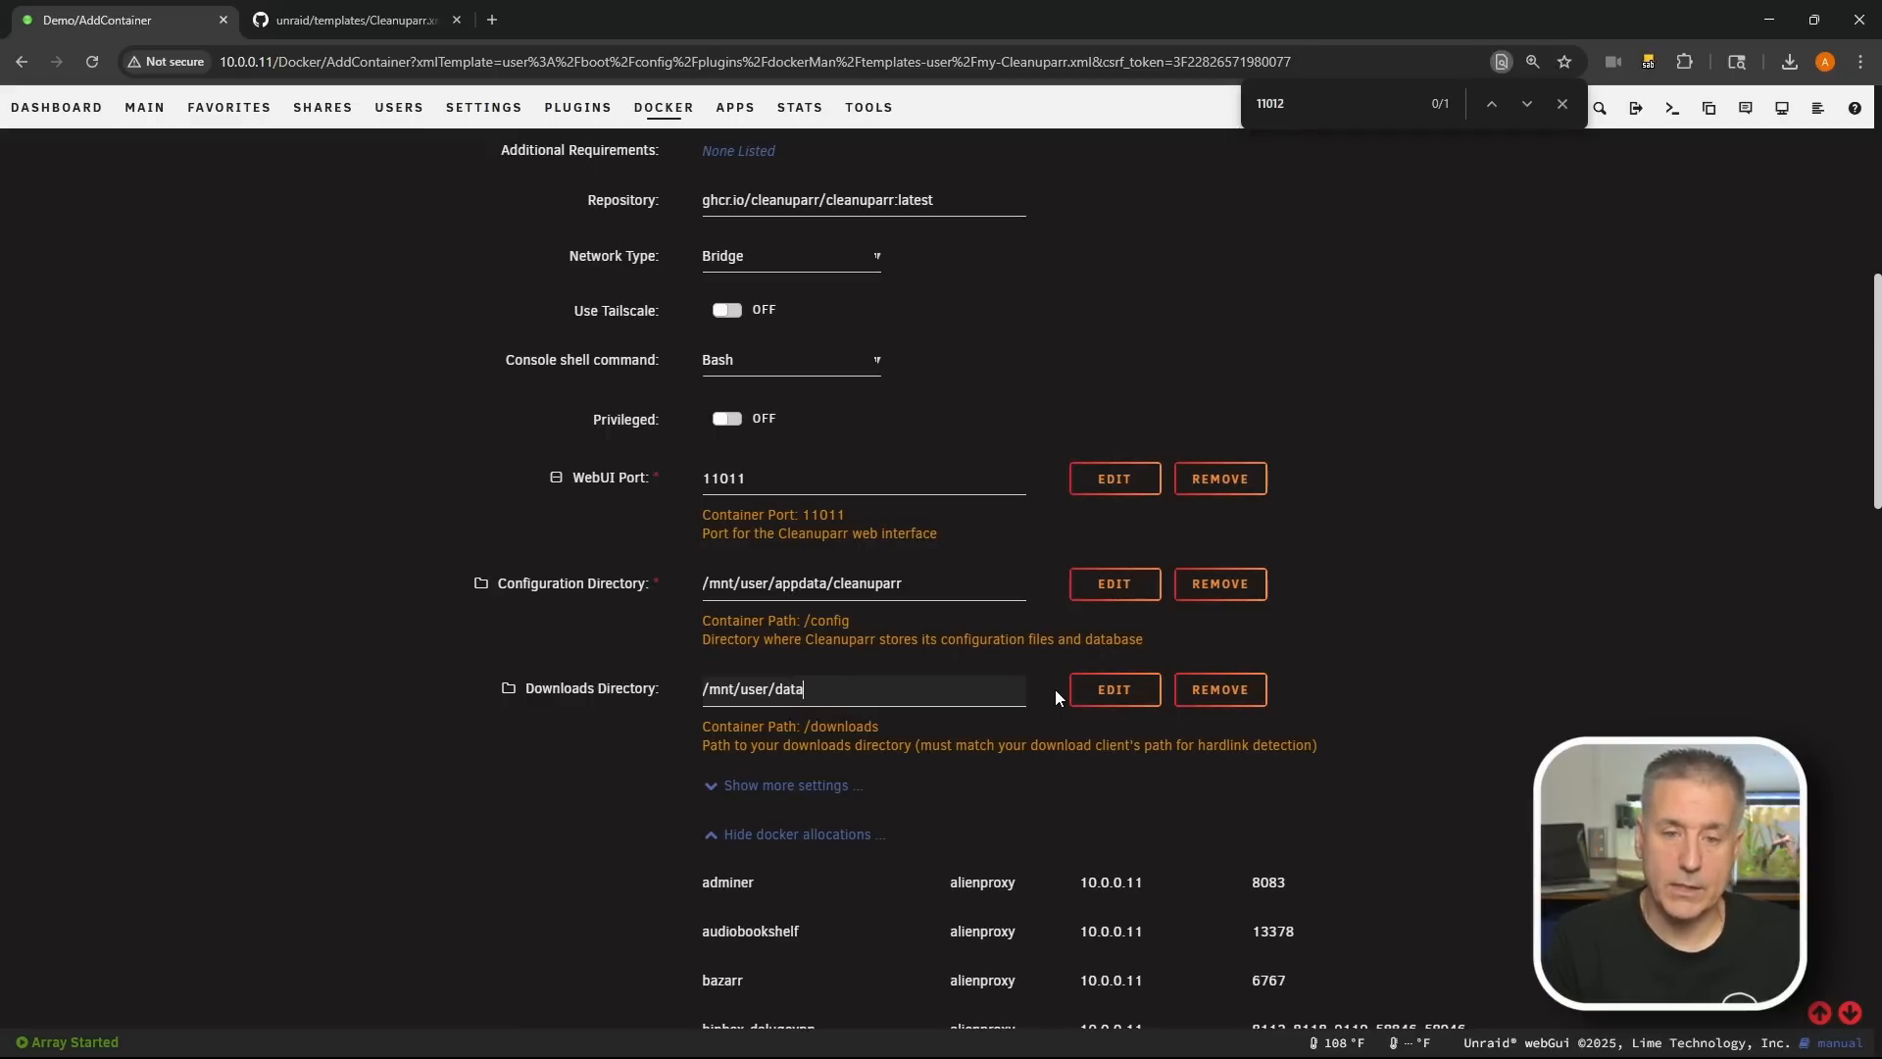
type("/torren")
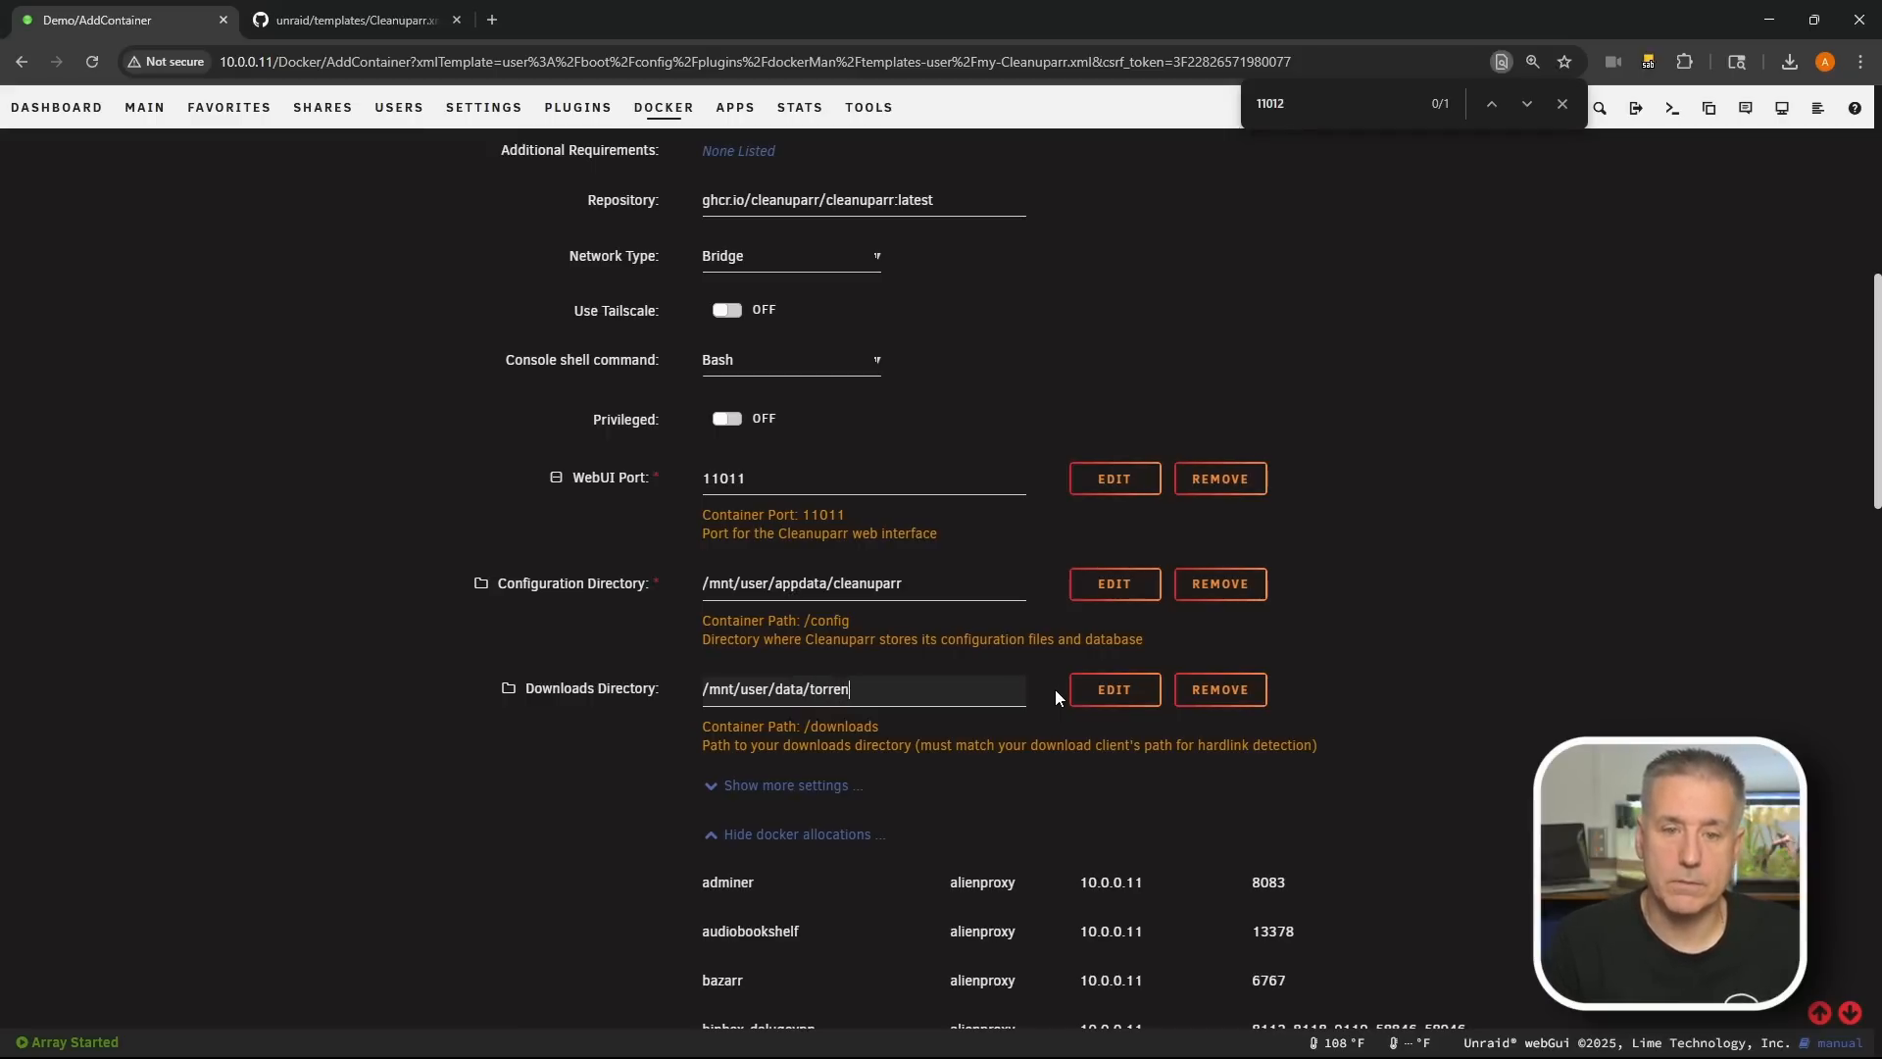
type("ts")
left_click(906, 694)
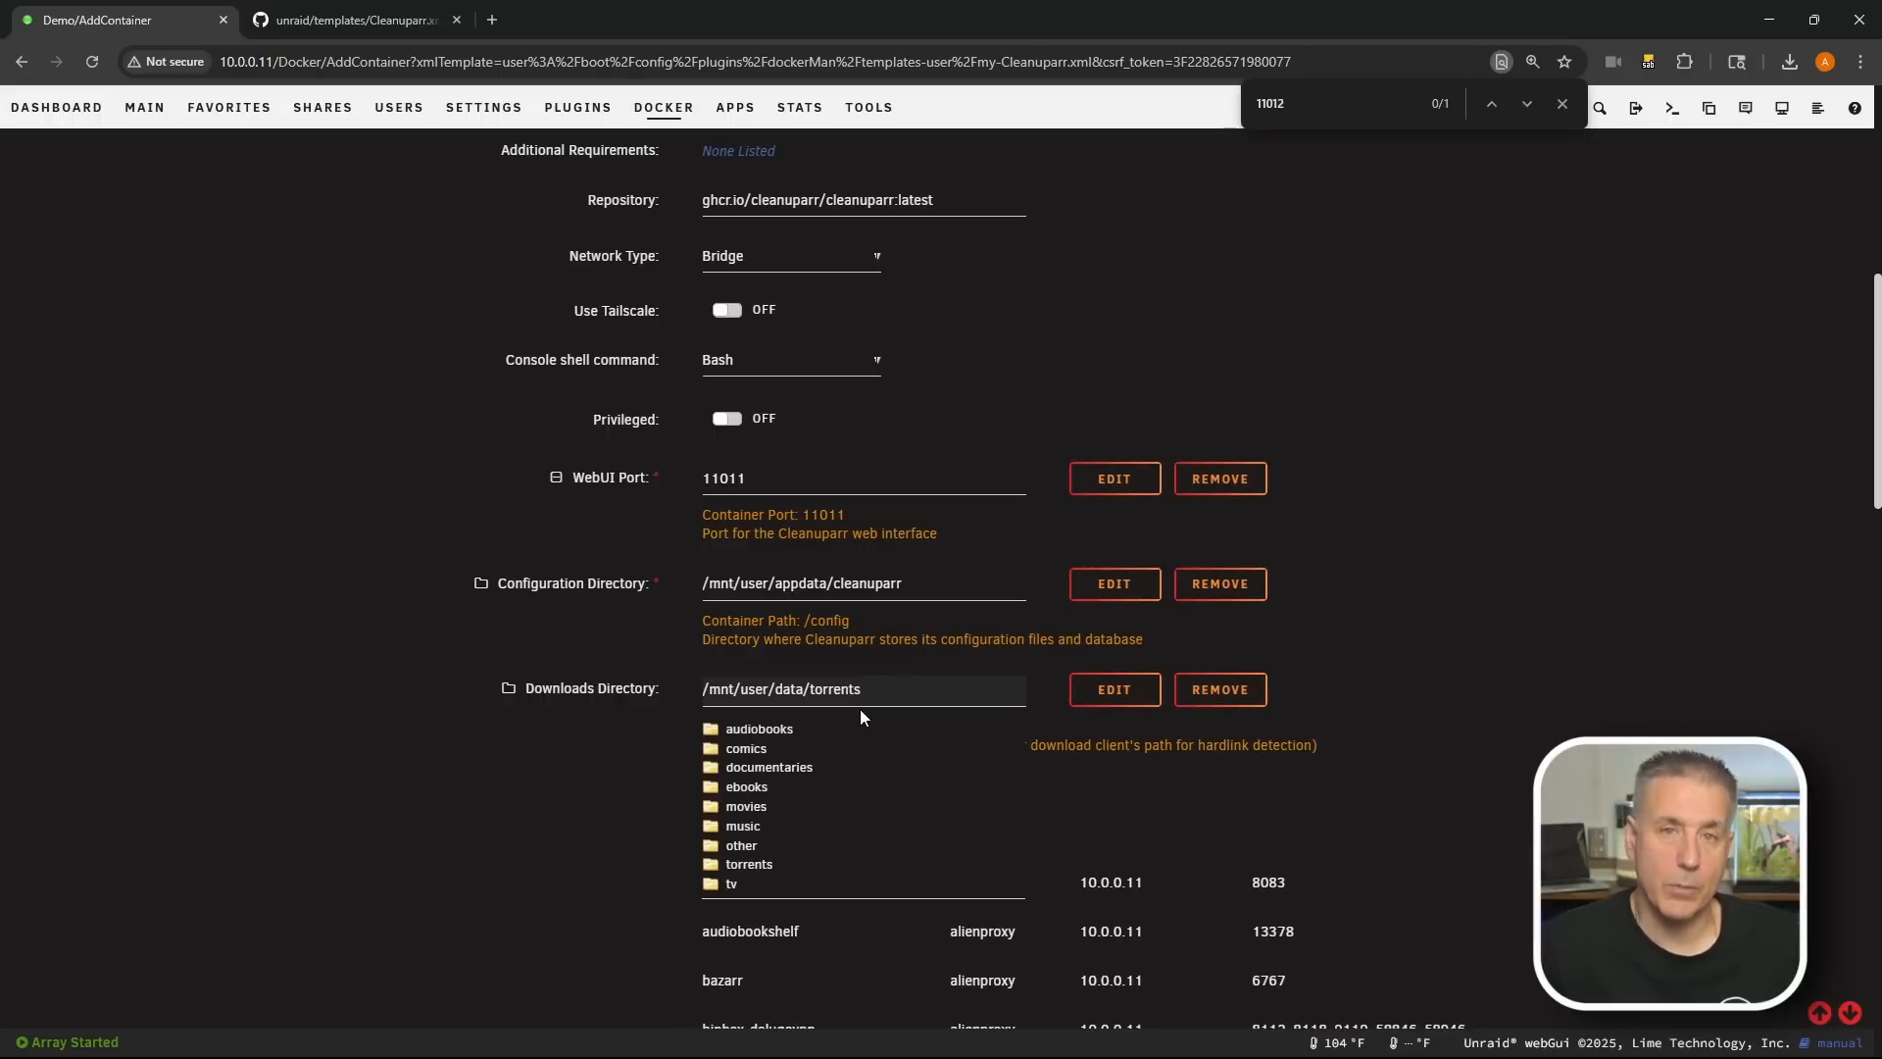
left_click(896, 705)
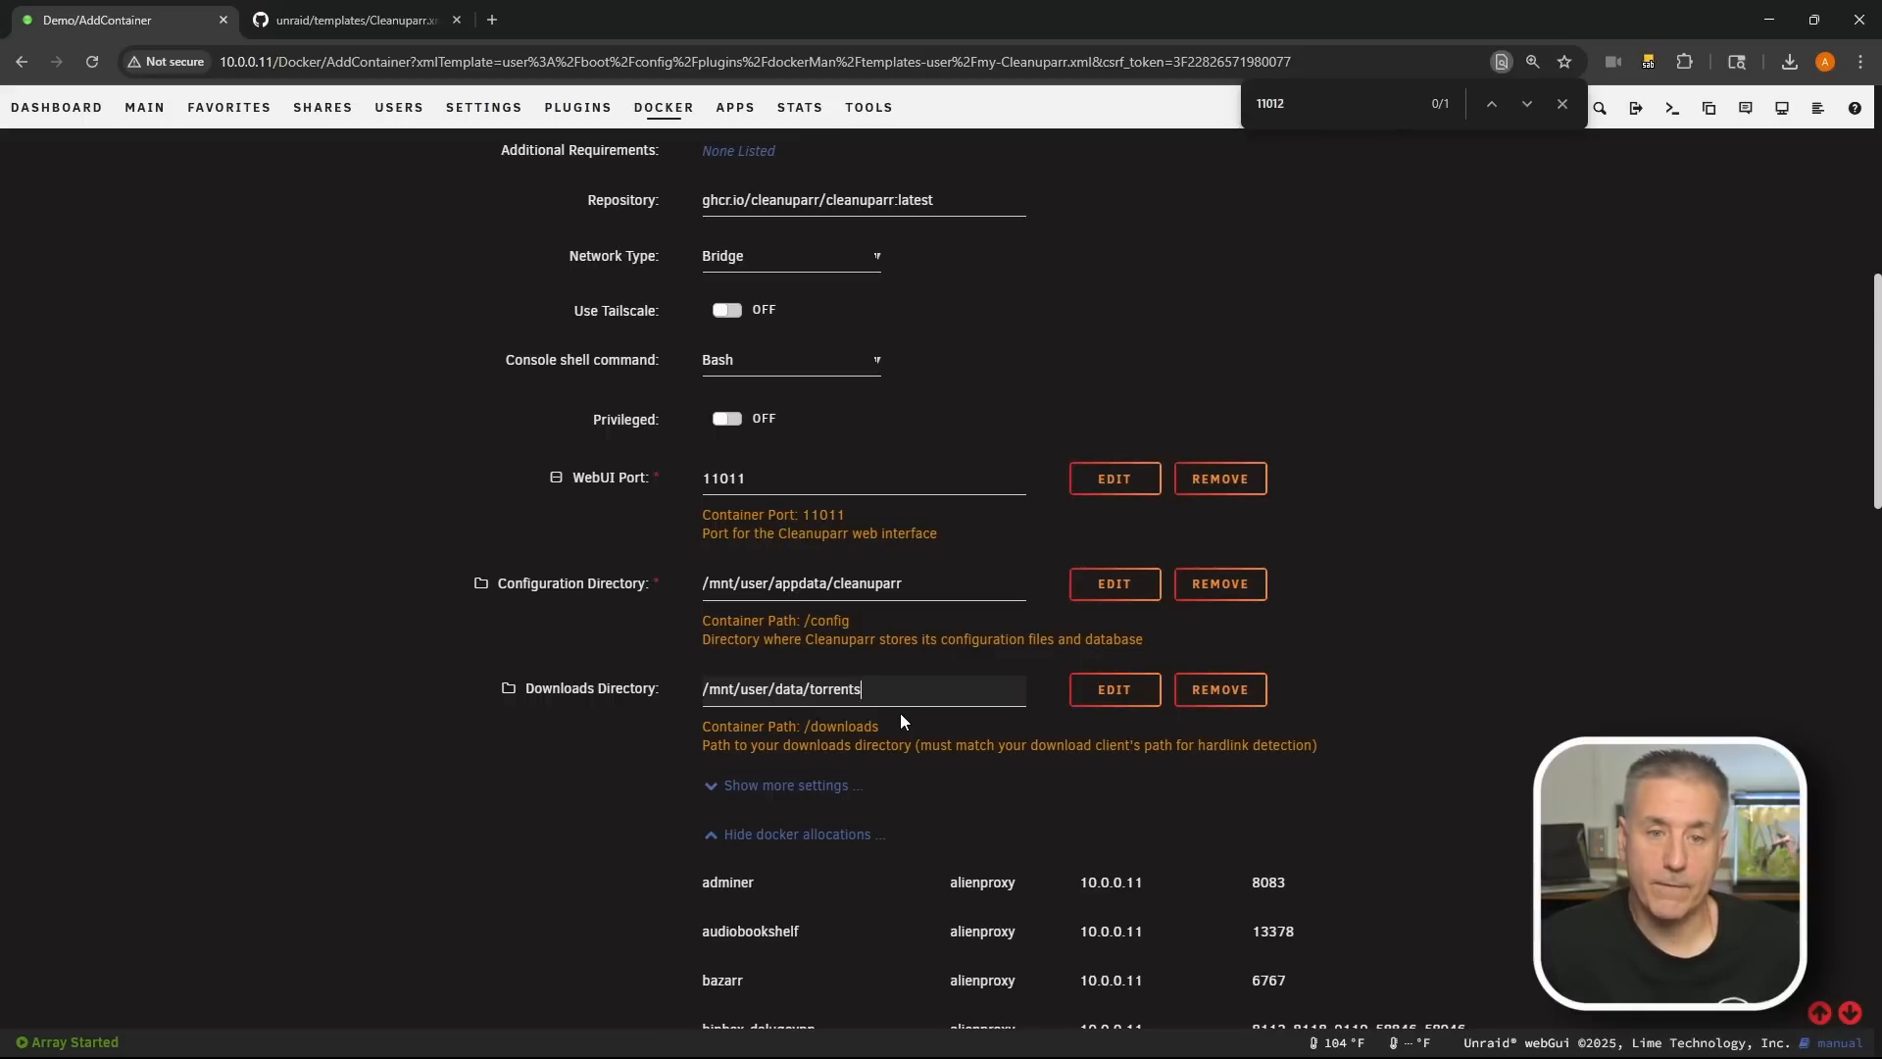
Step: Apply the Cleanuparr container configuration to install it, and turn on its autostart in the Docker container list
left_click(701, 837)
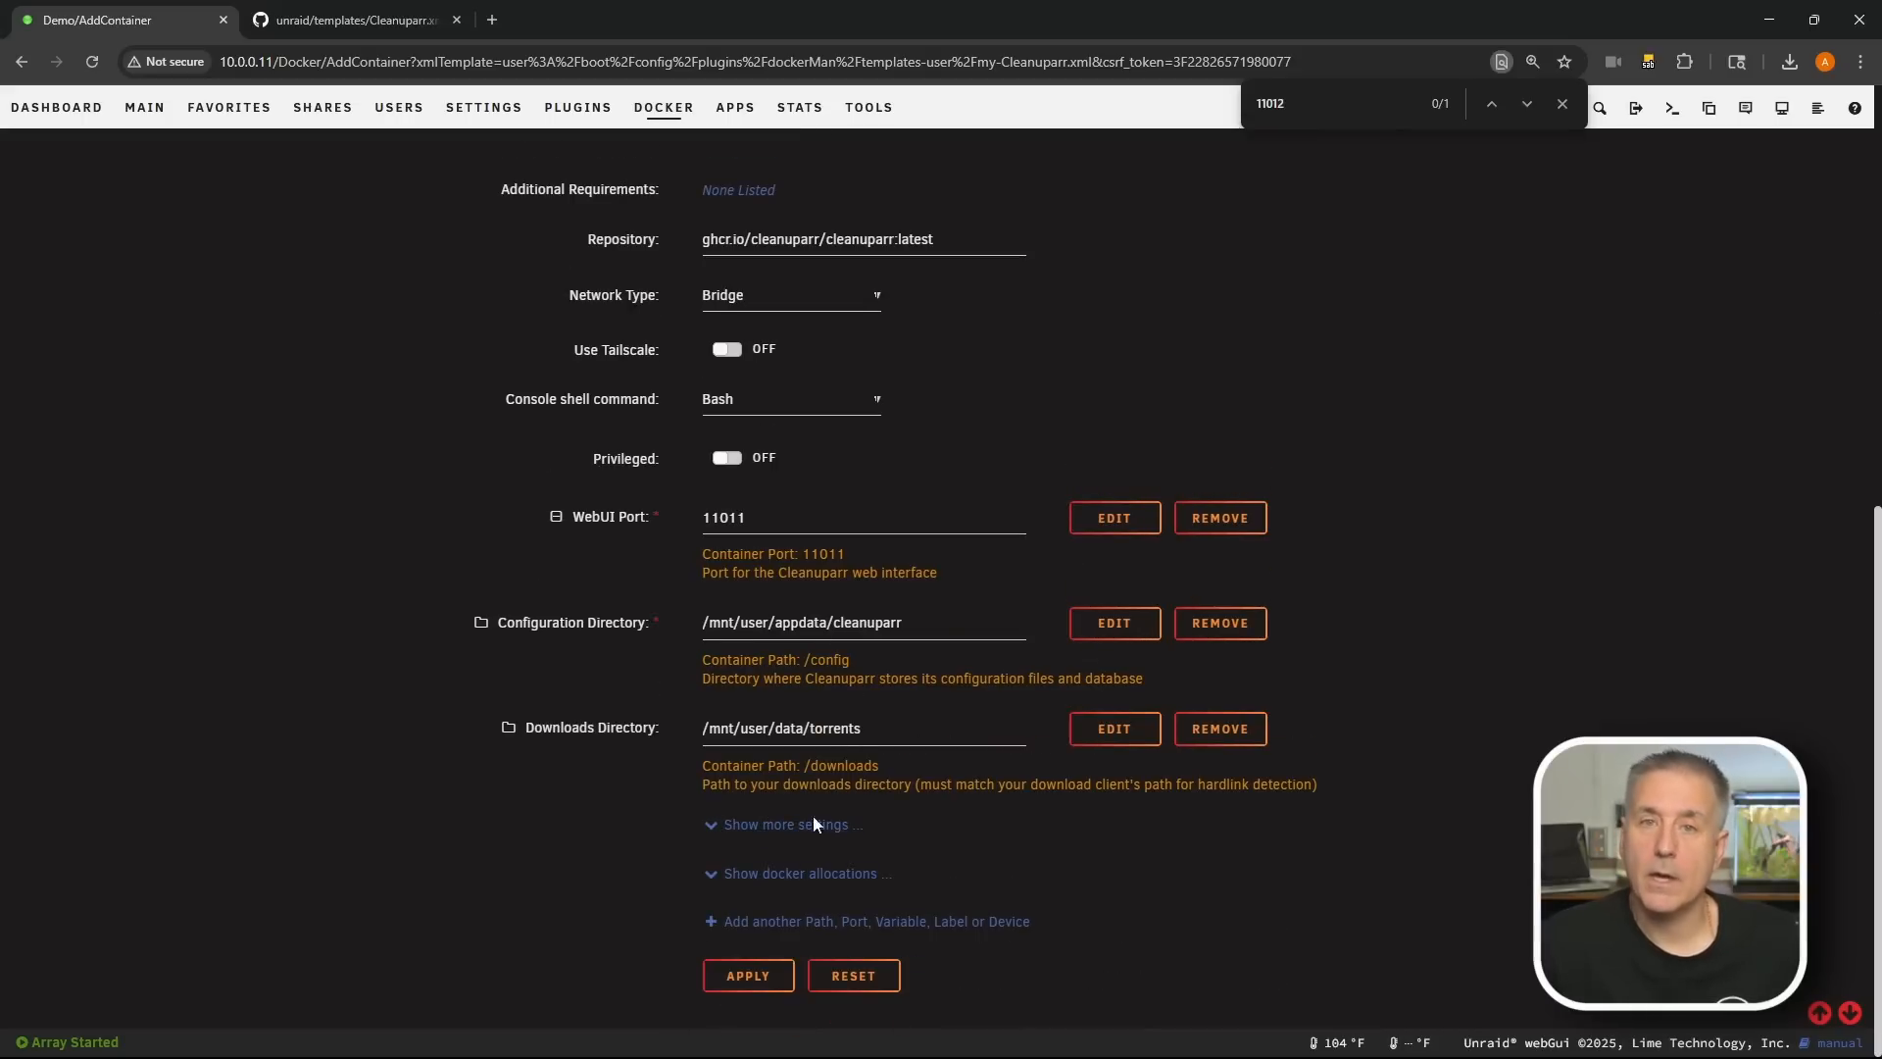
left_click(749, 978)
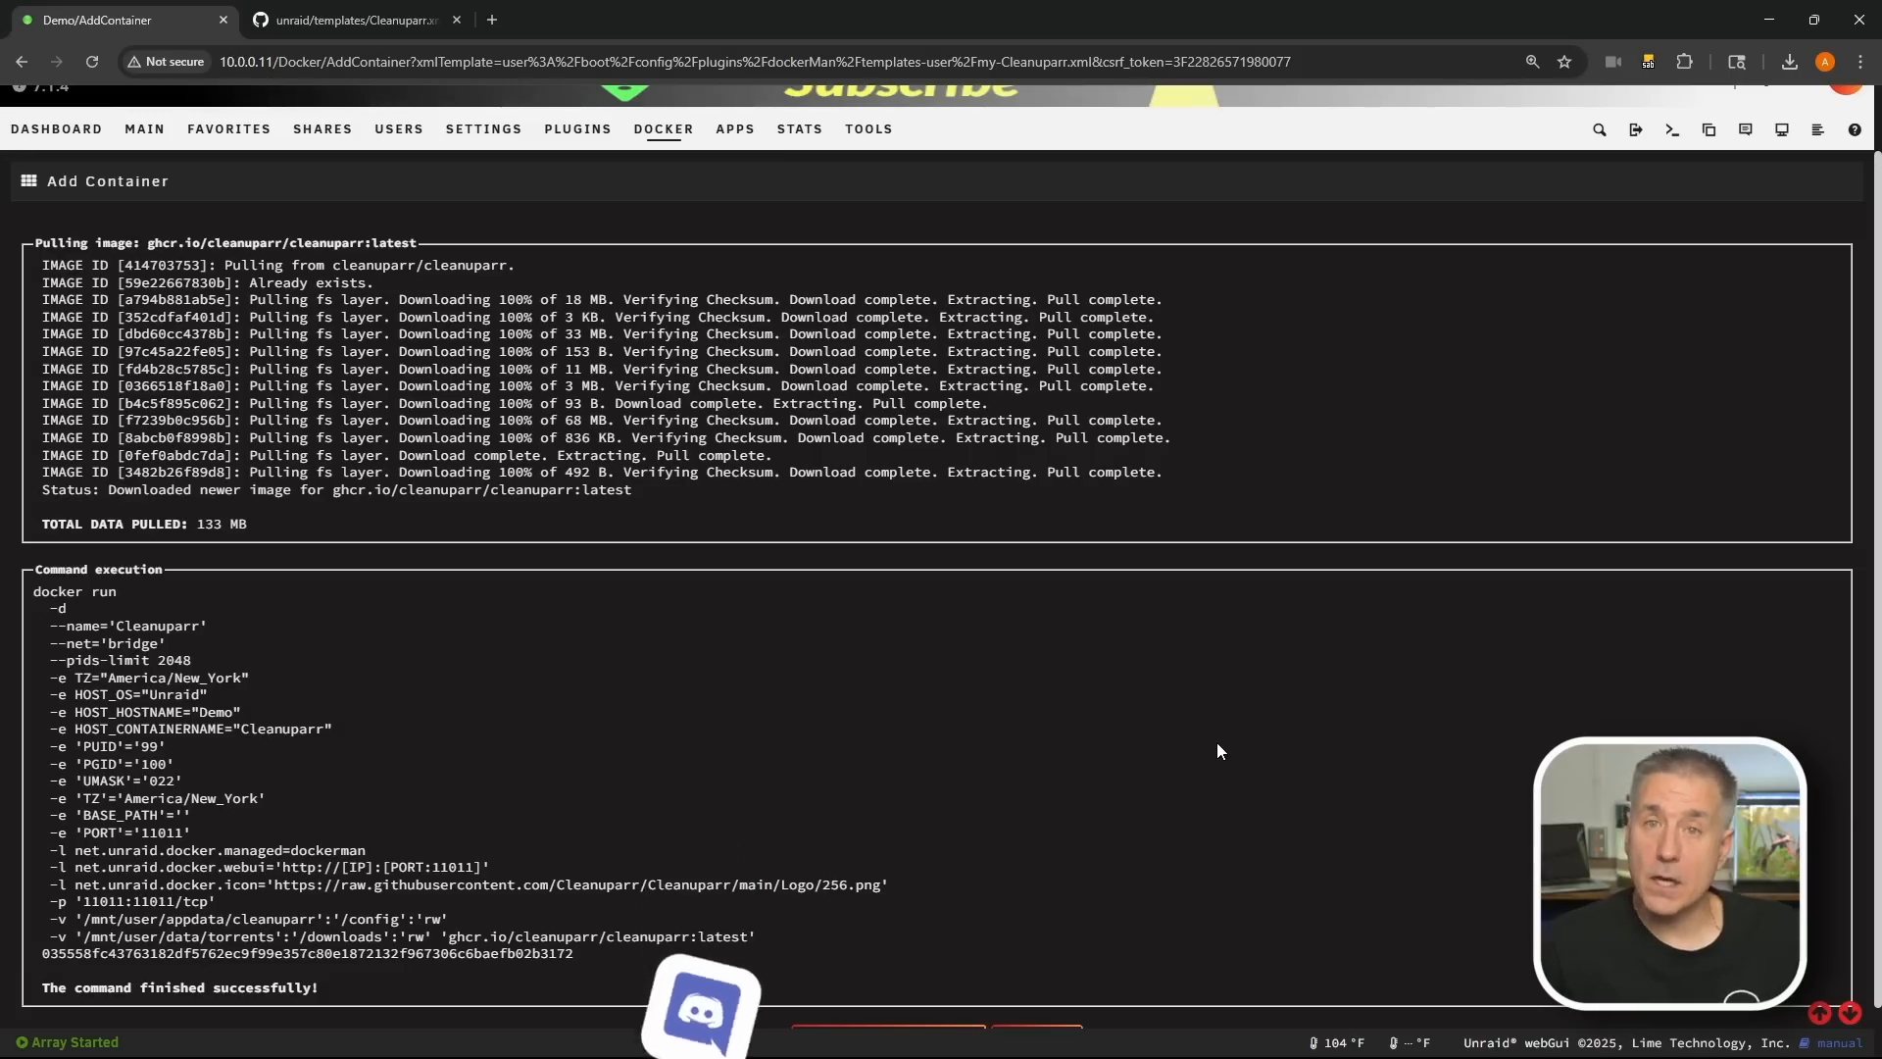
scroll(1215, 751, "down", 1)
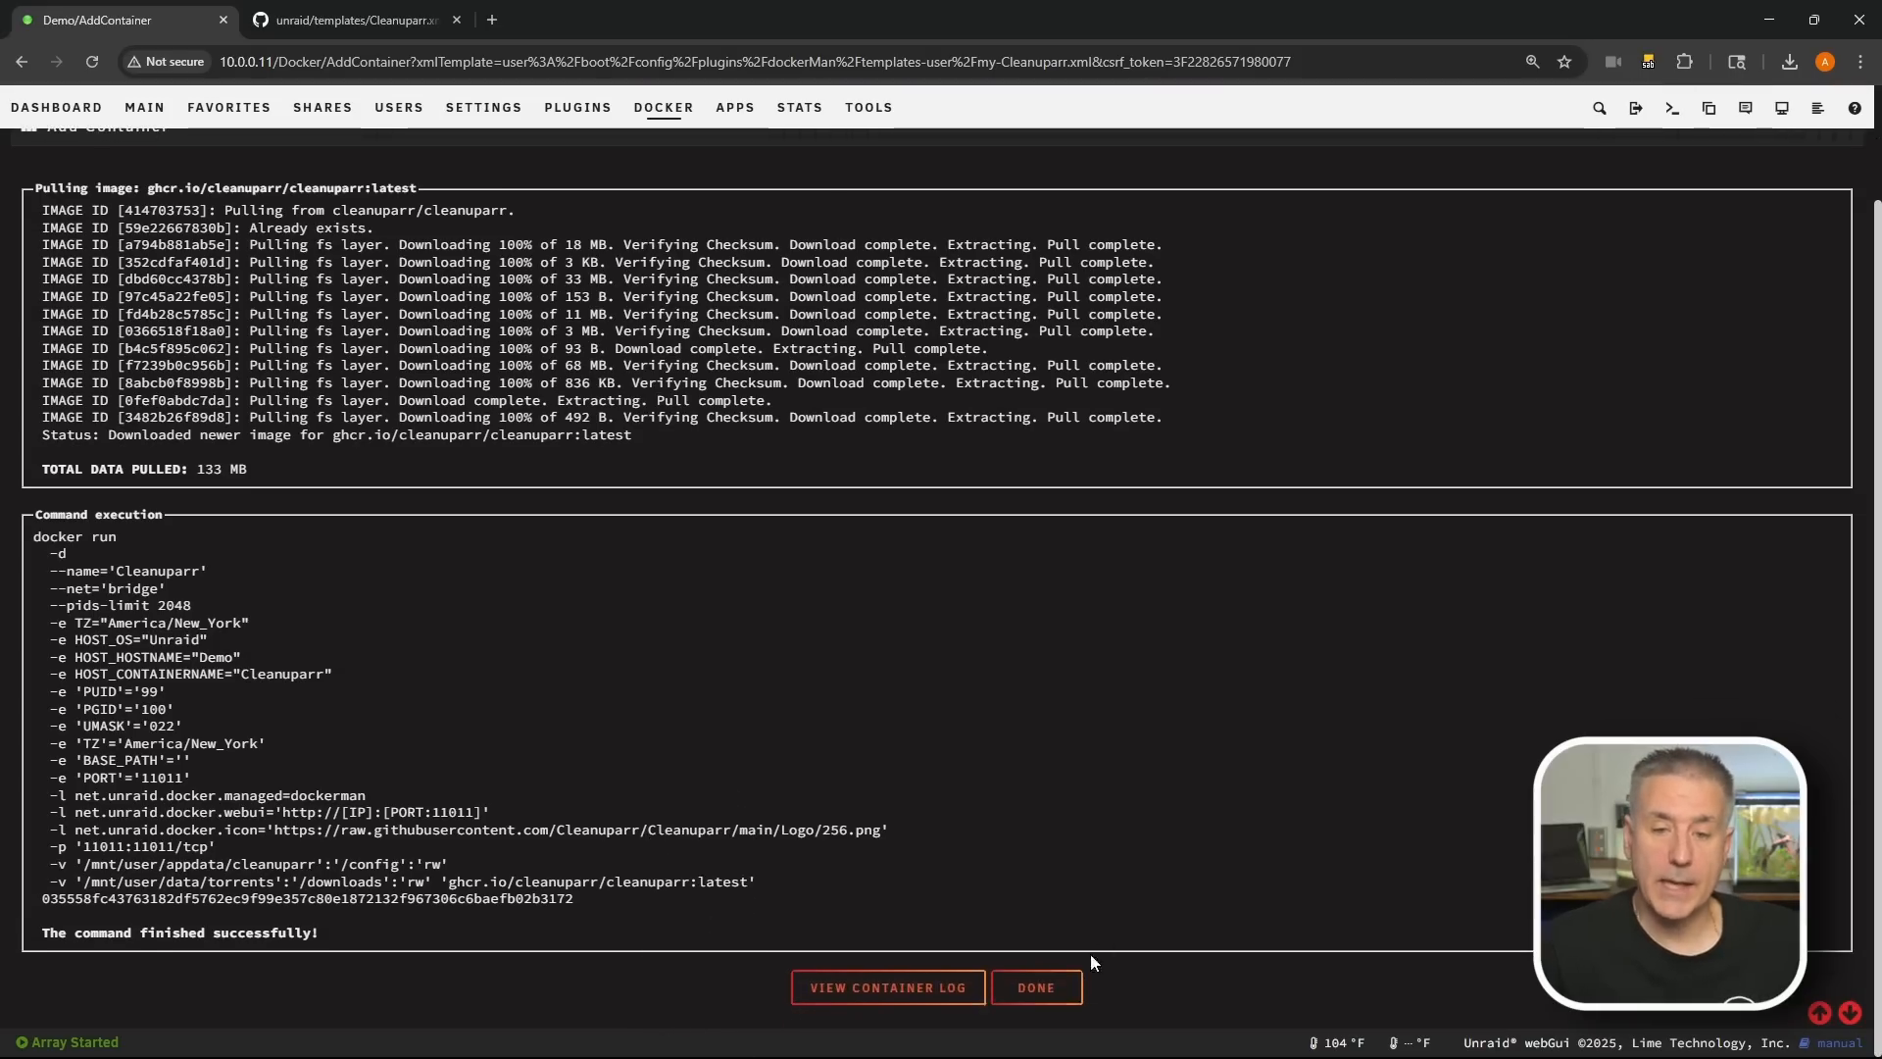
left_click(1037, 1021)
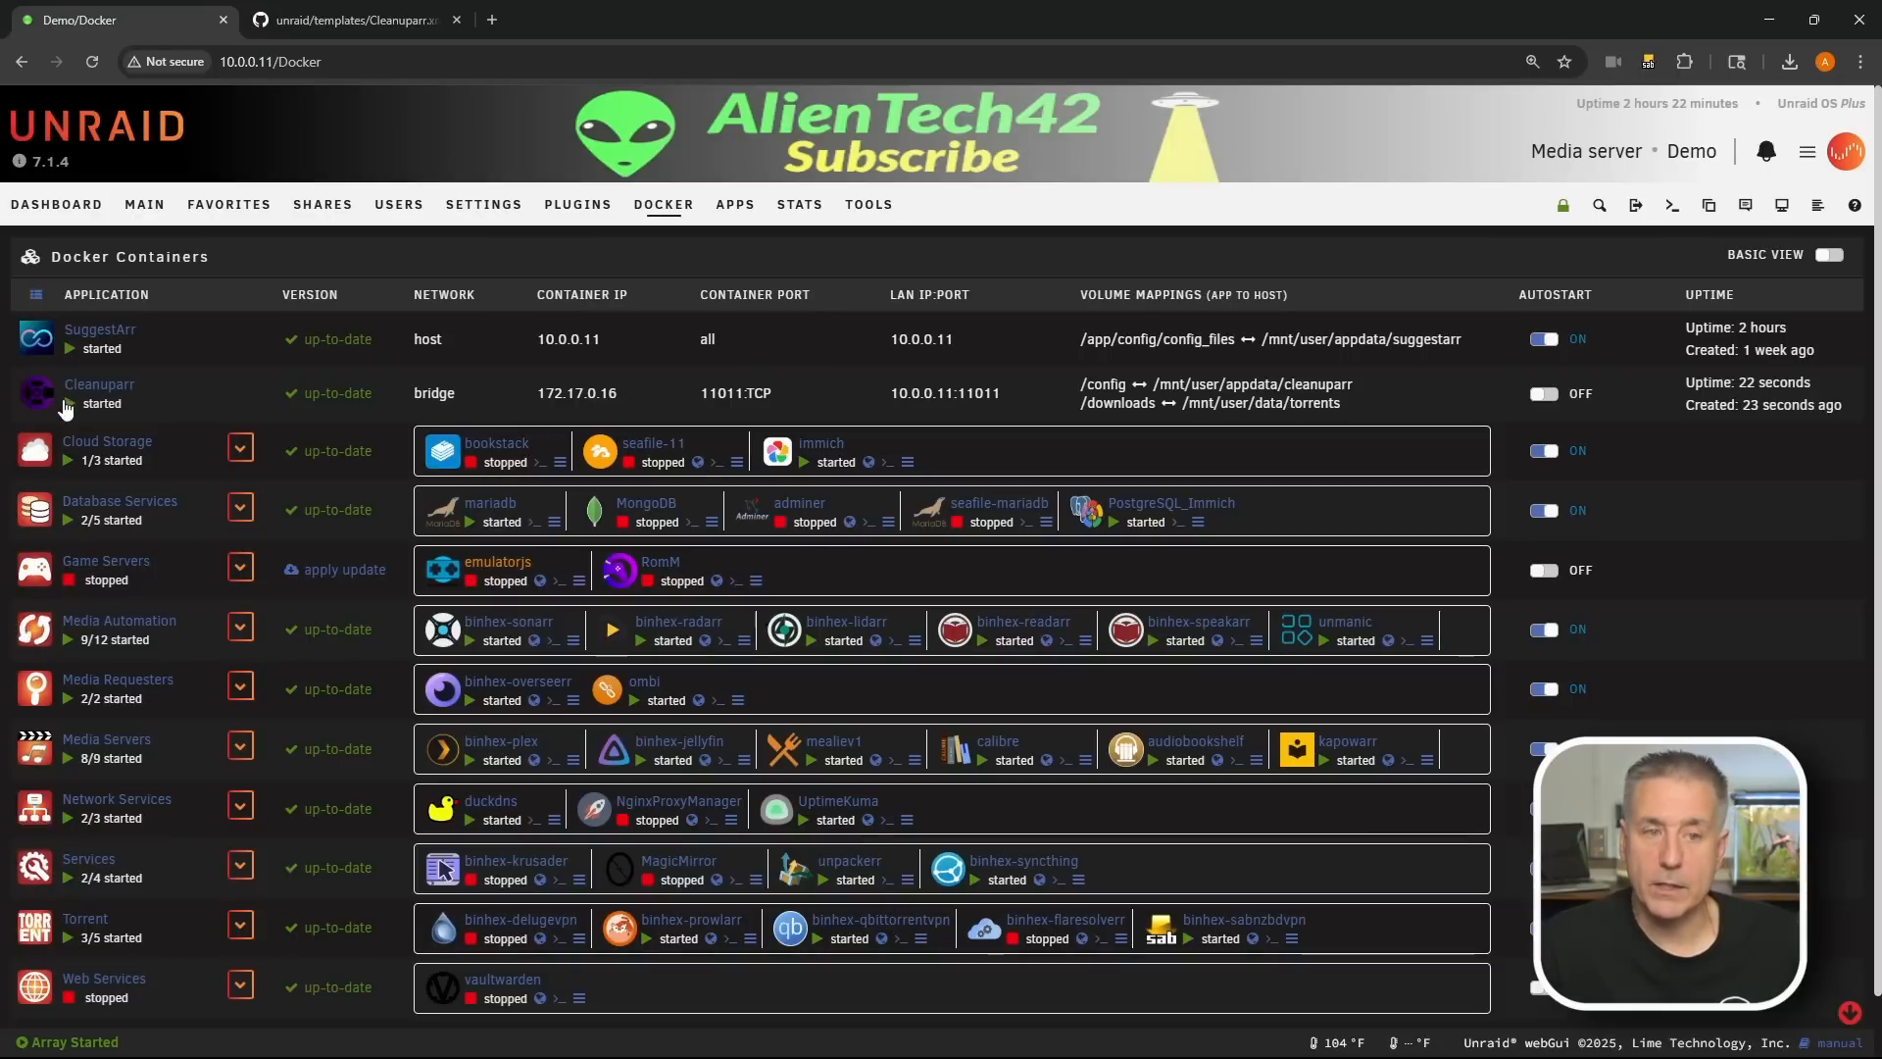
left_click(1545, 397)
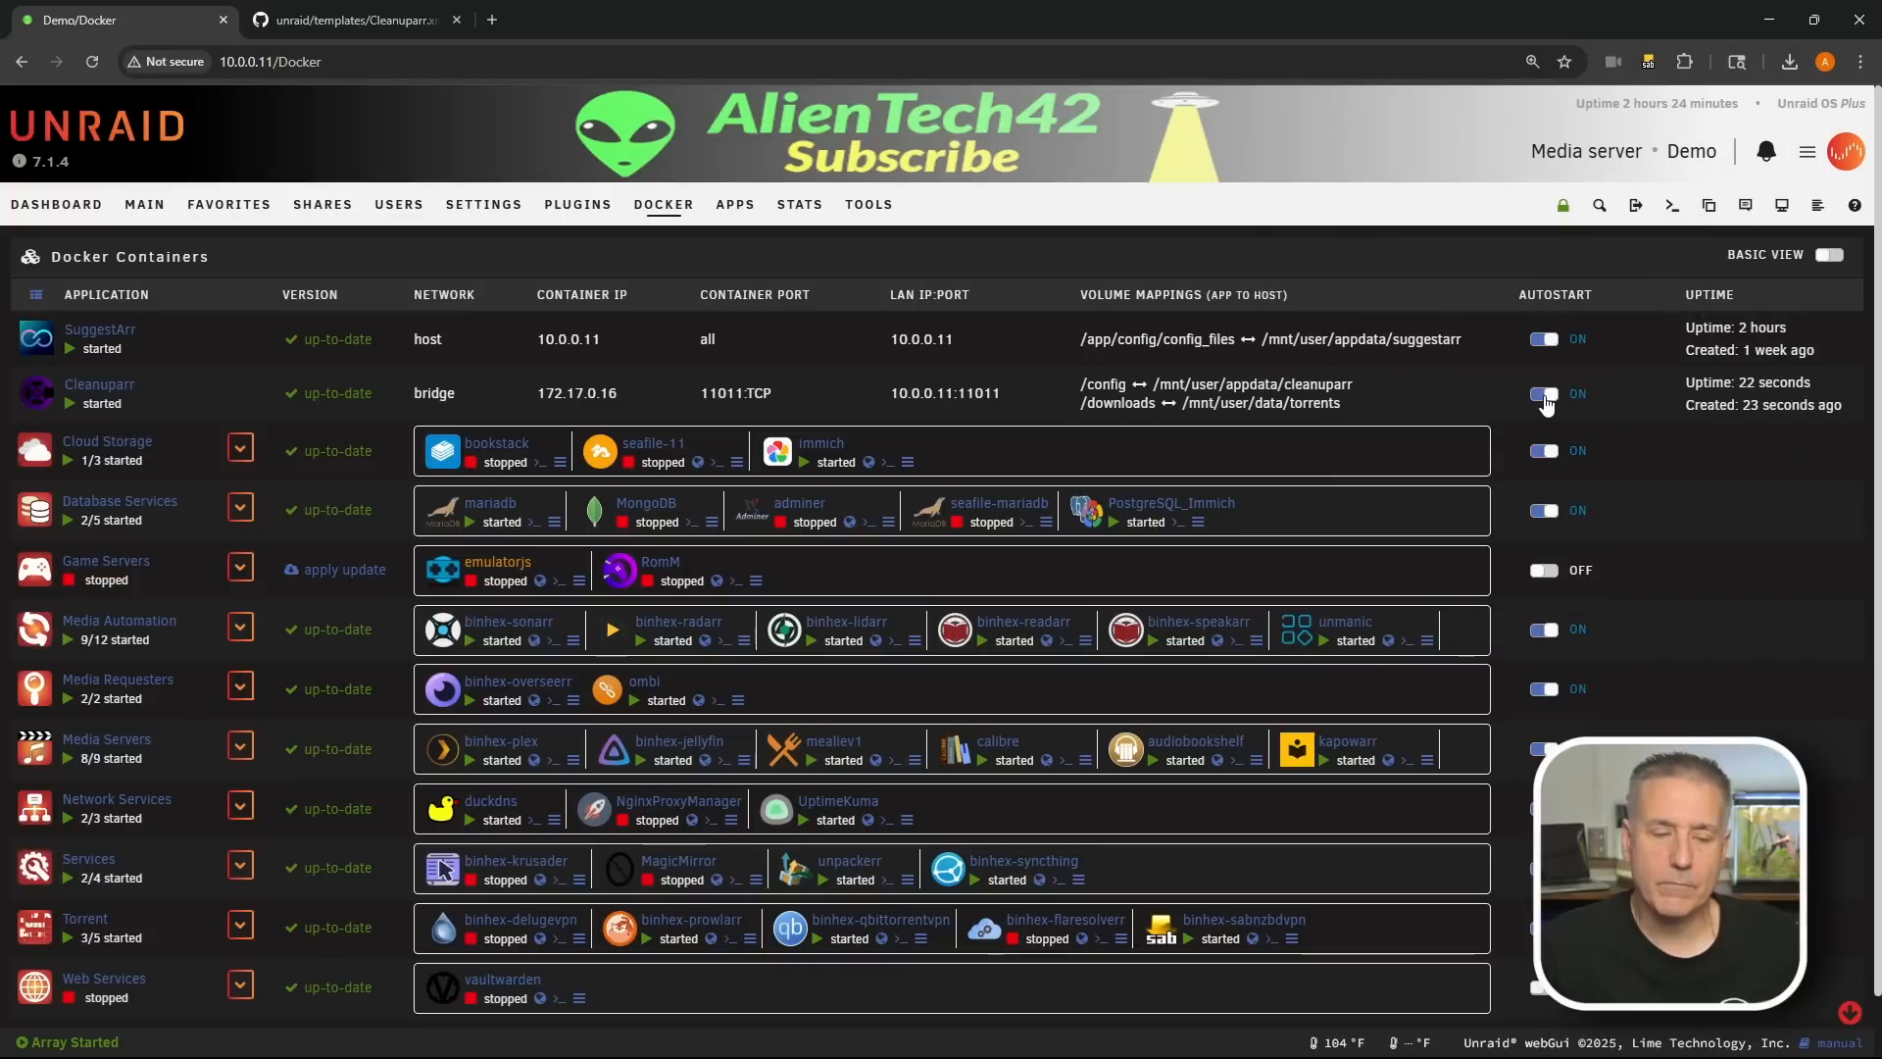
Step: Open the Cleanuparr WebUI from its Docker container and review the Failed Import Max Strikes setting on the Sonarr page
left_click(38, 395)
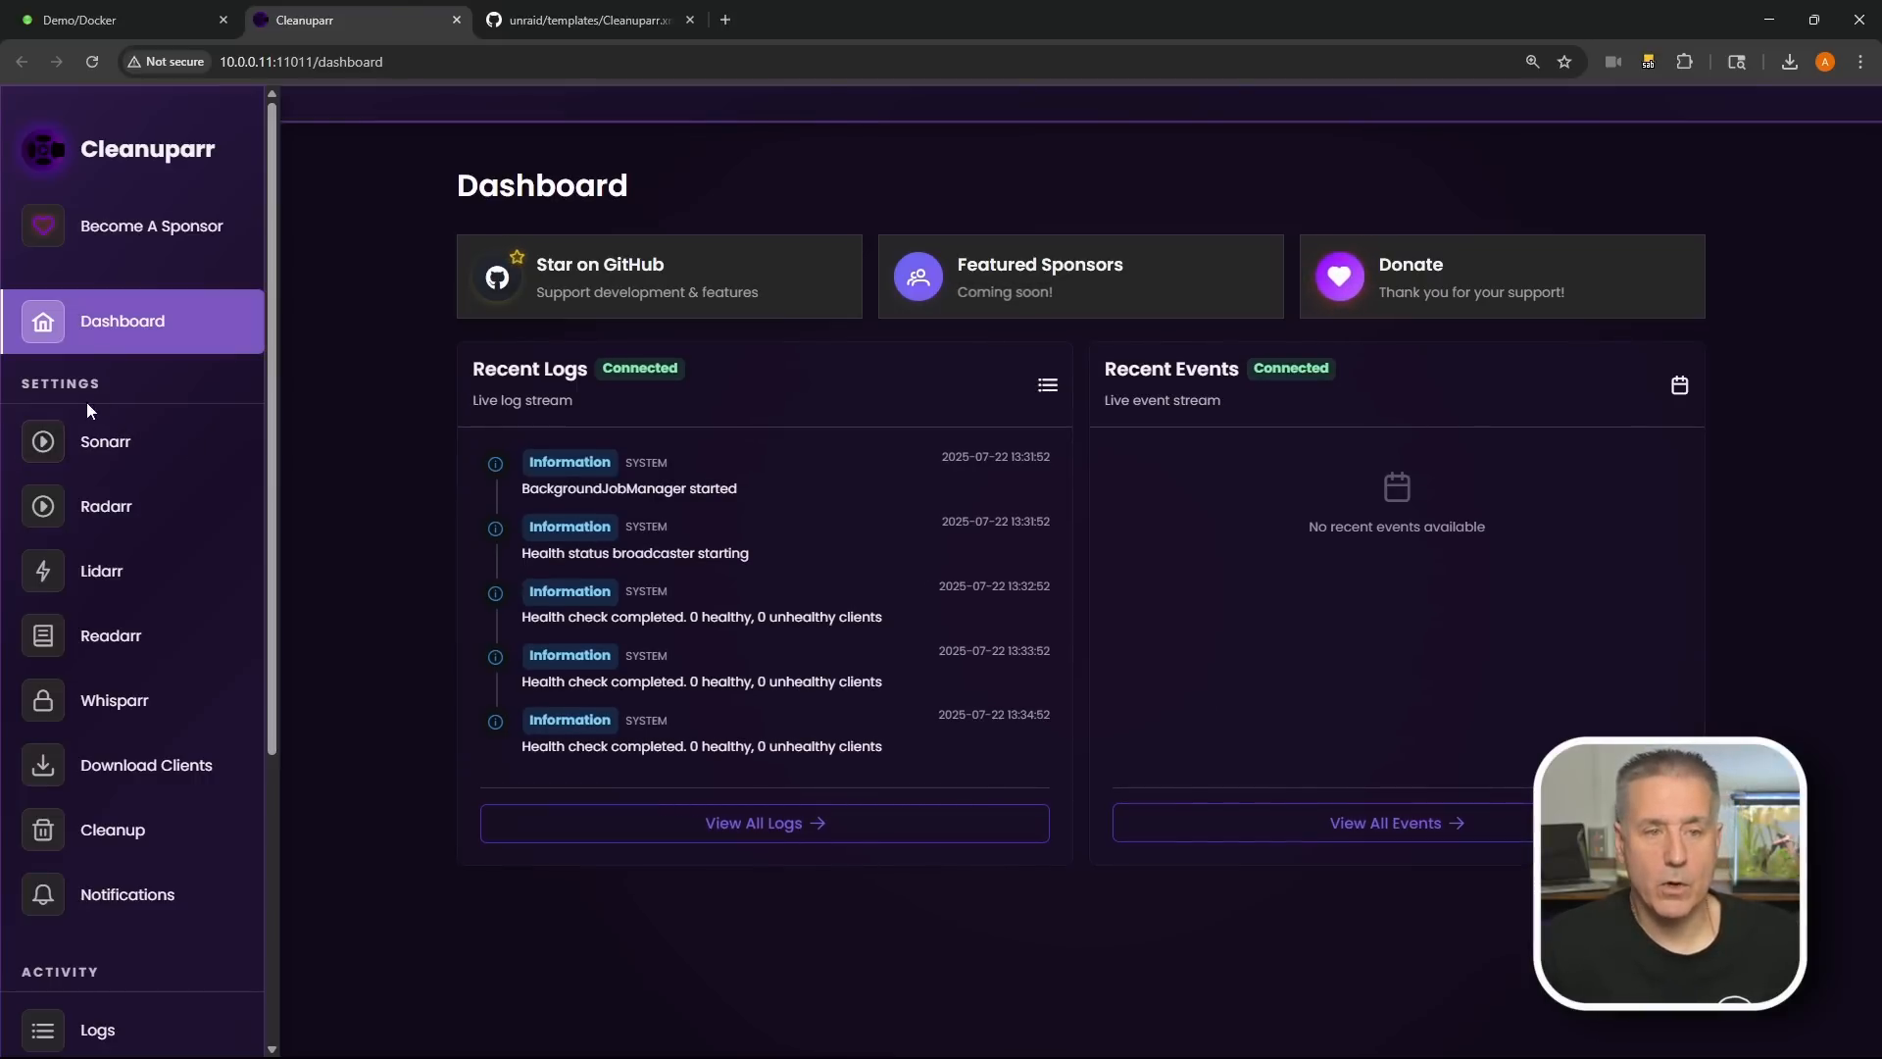
left_click(112, 457)
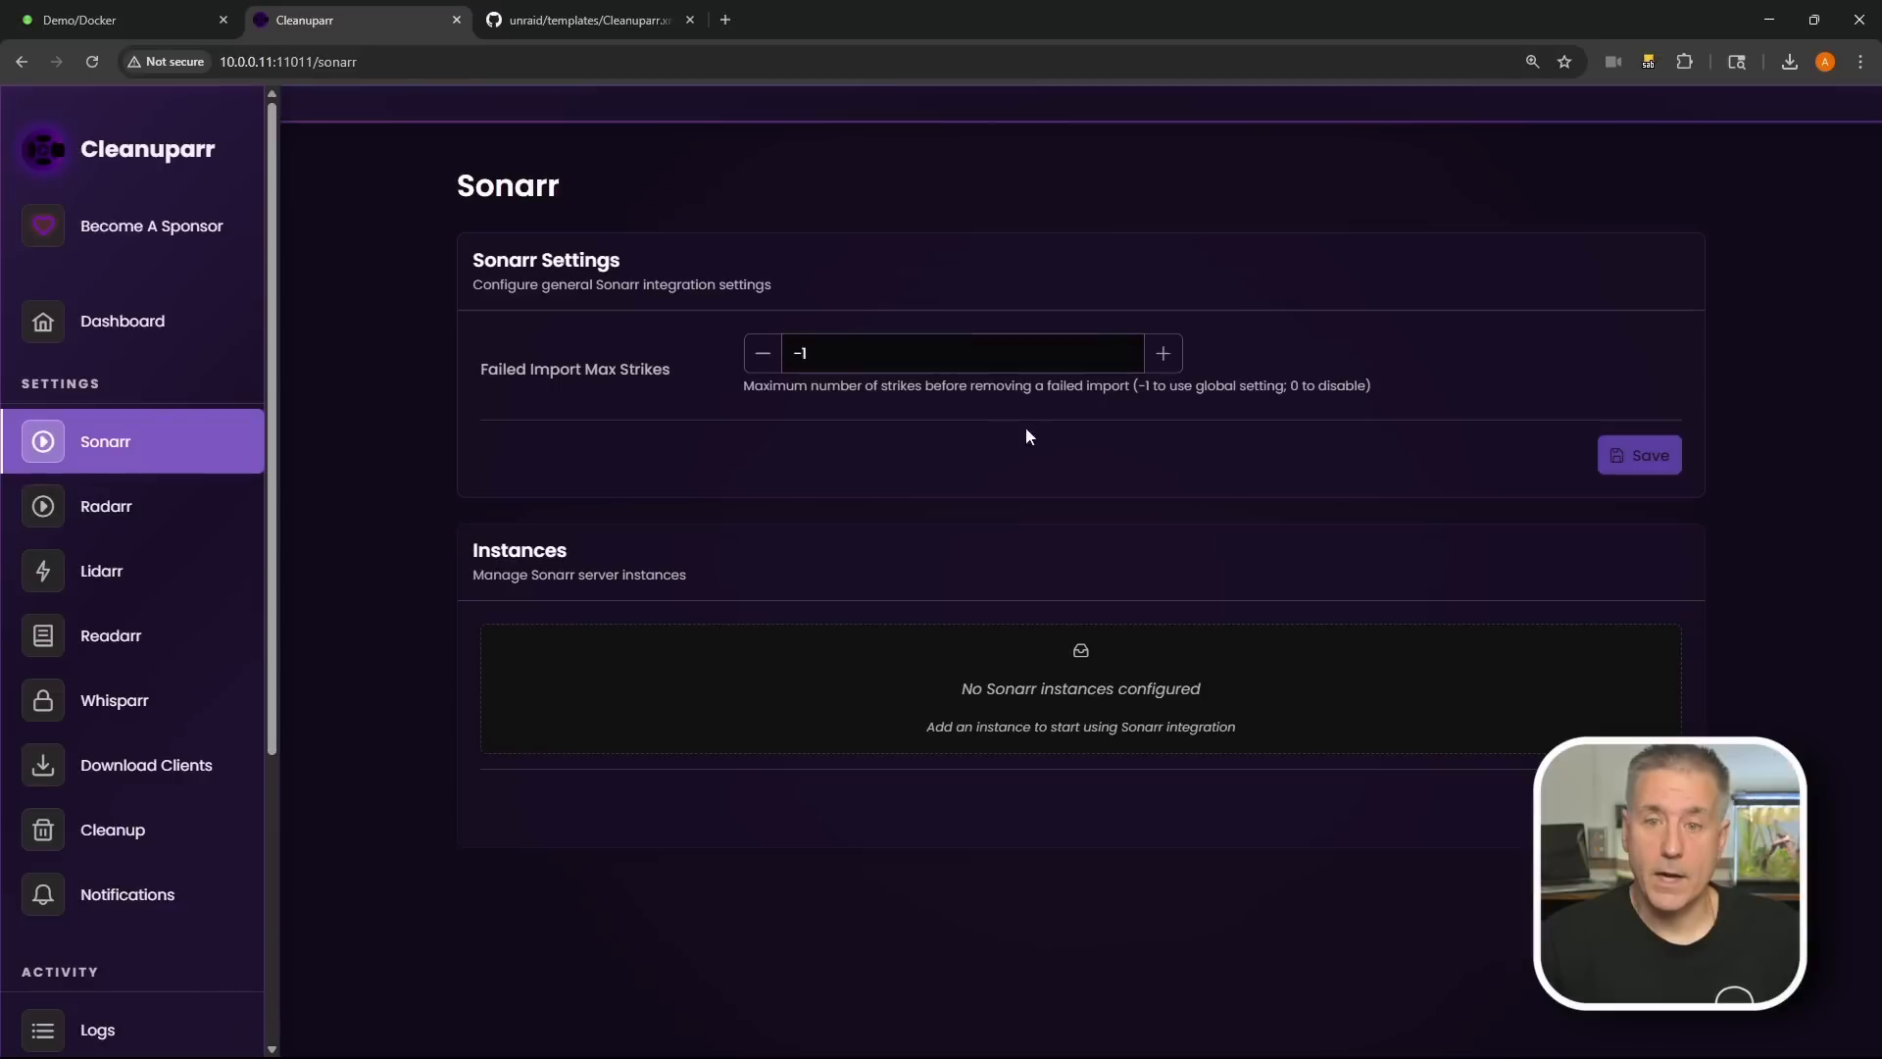
left_click_drag(1141, 389, 1279, 394)
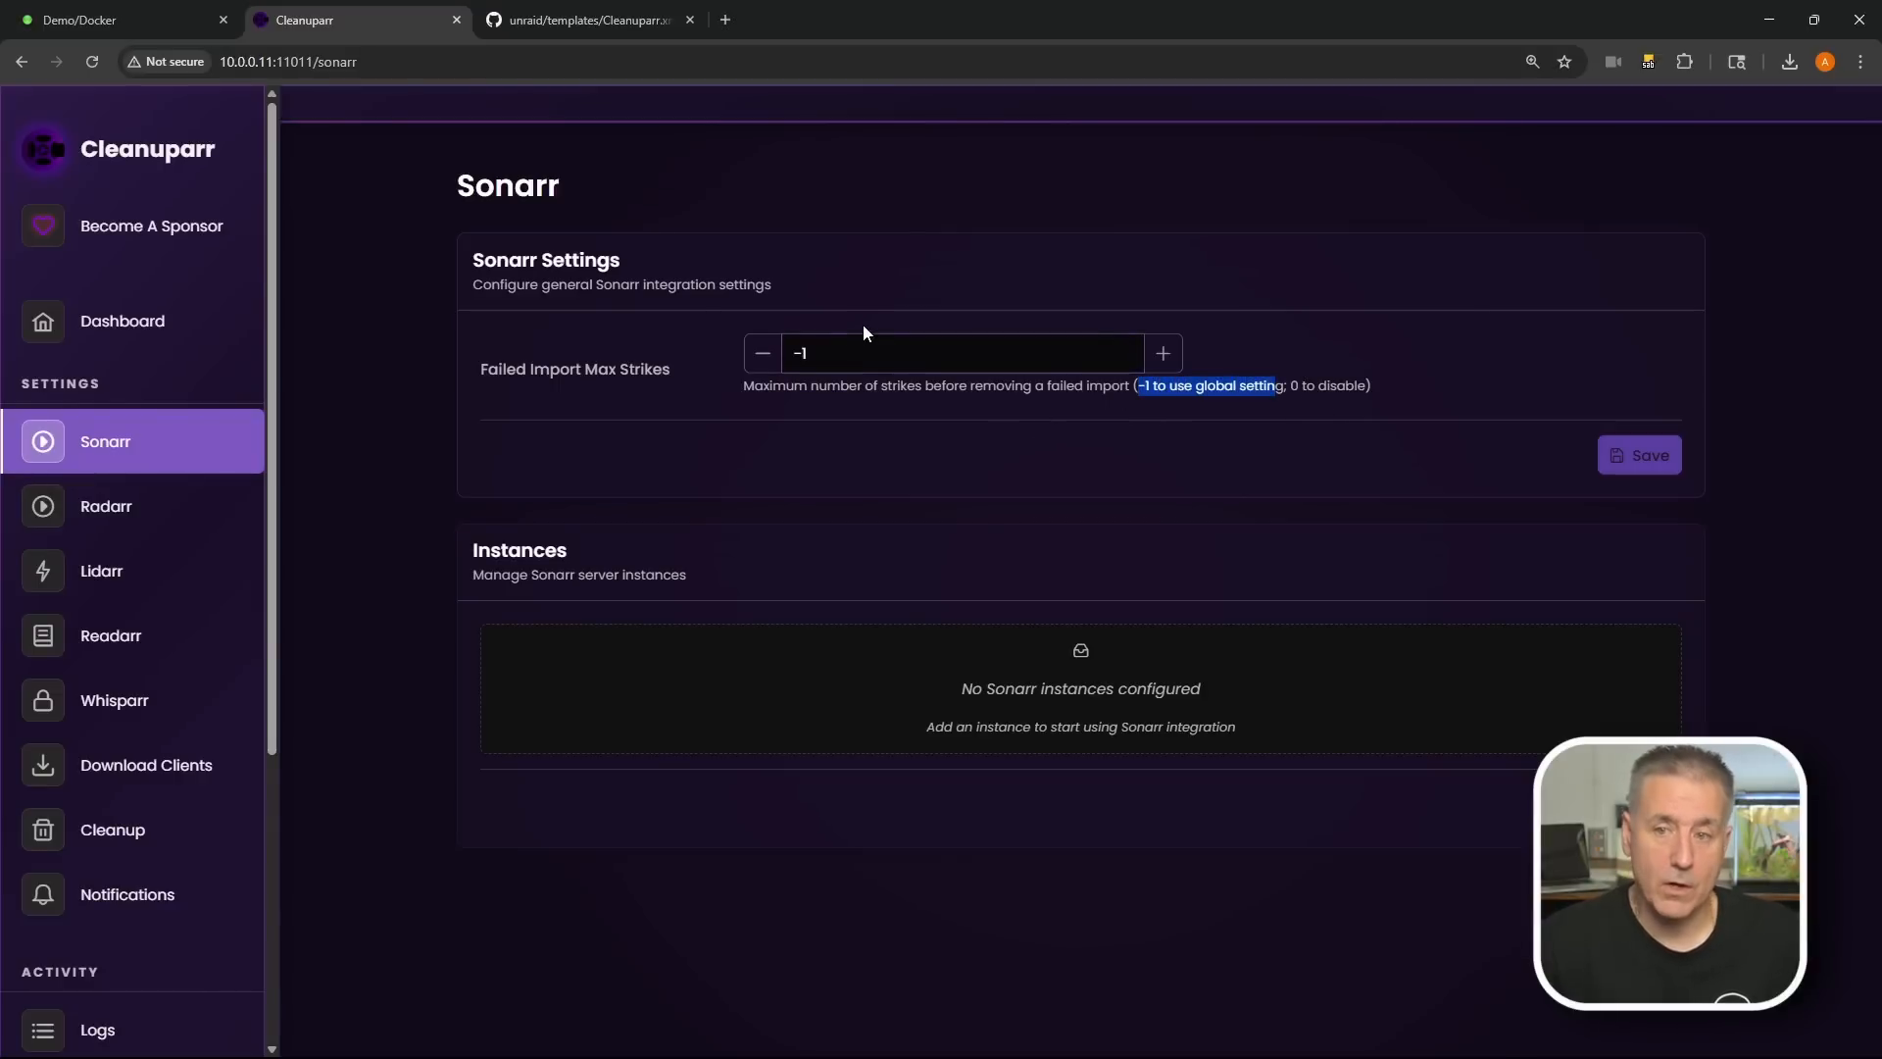
left_click_drag(840, 349, 725, 392)
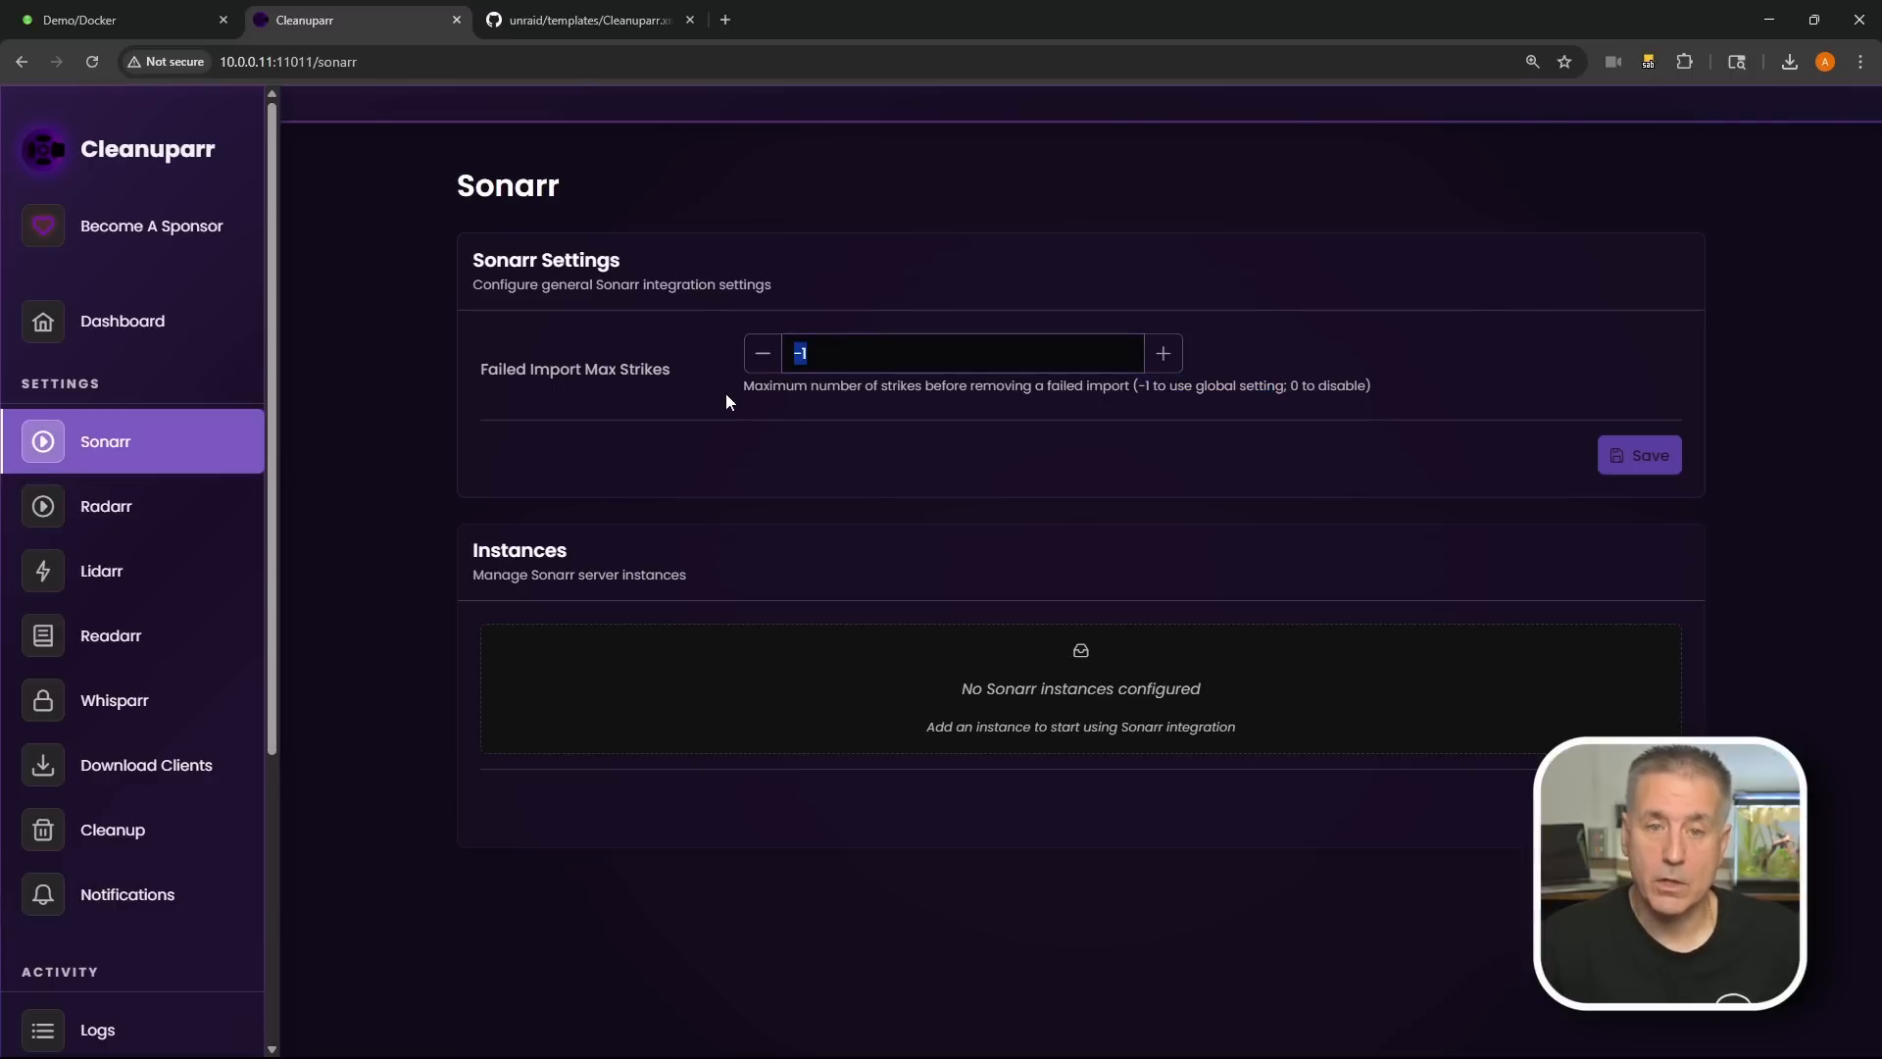
left_click(825, 354)
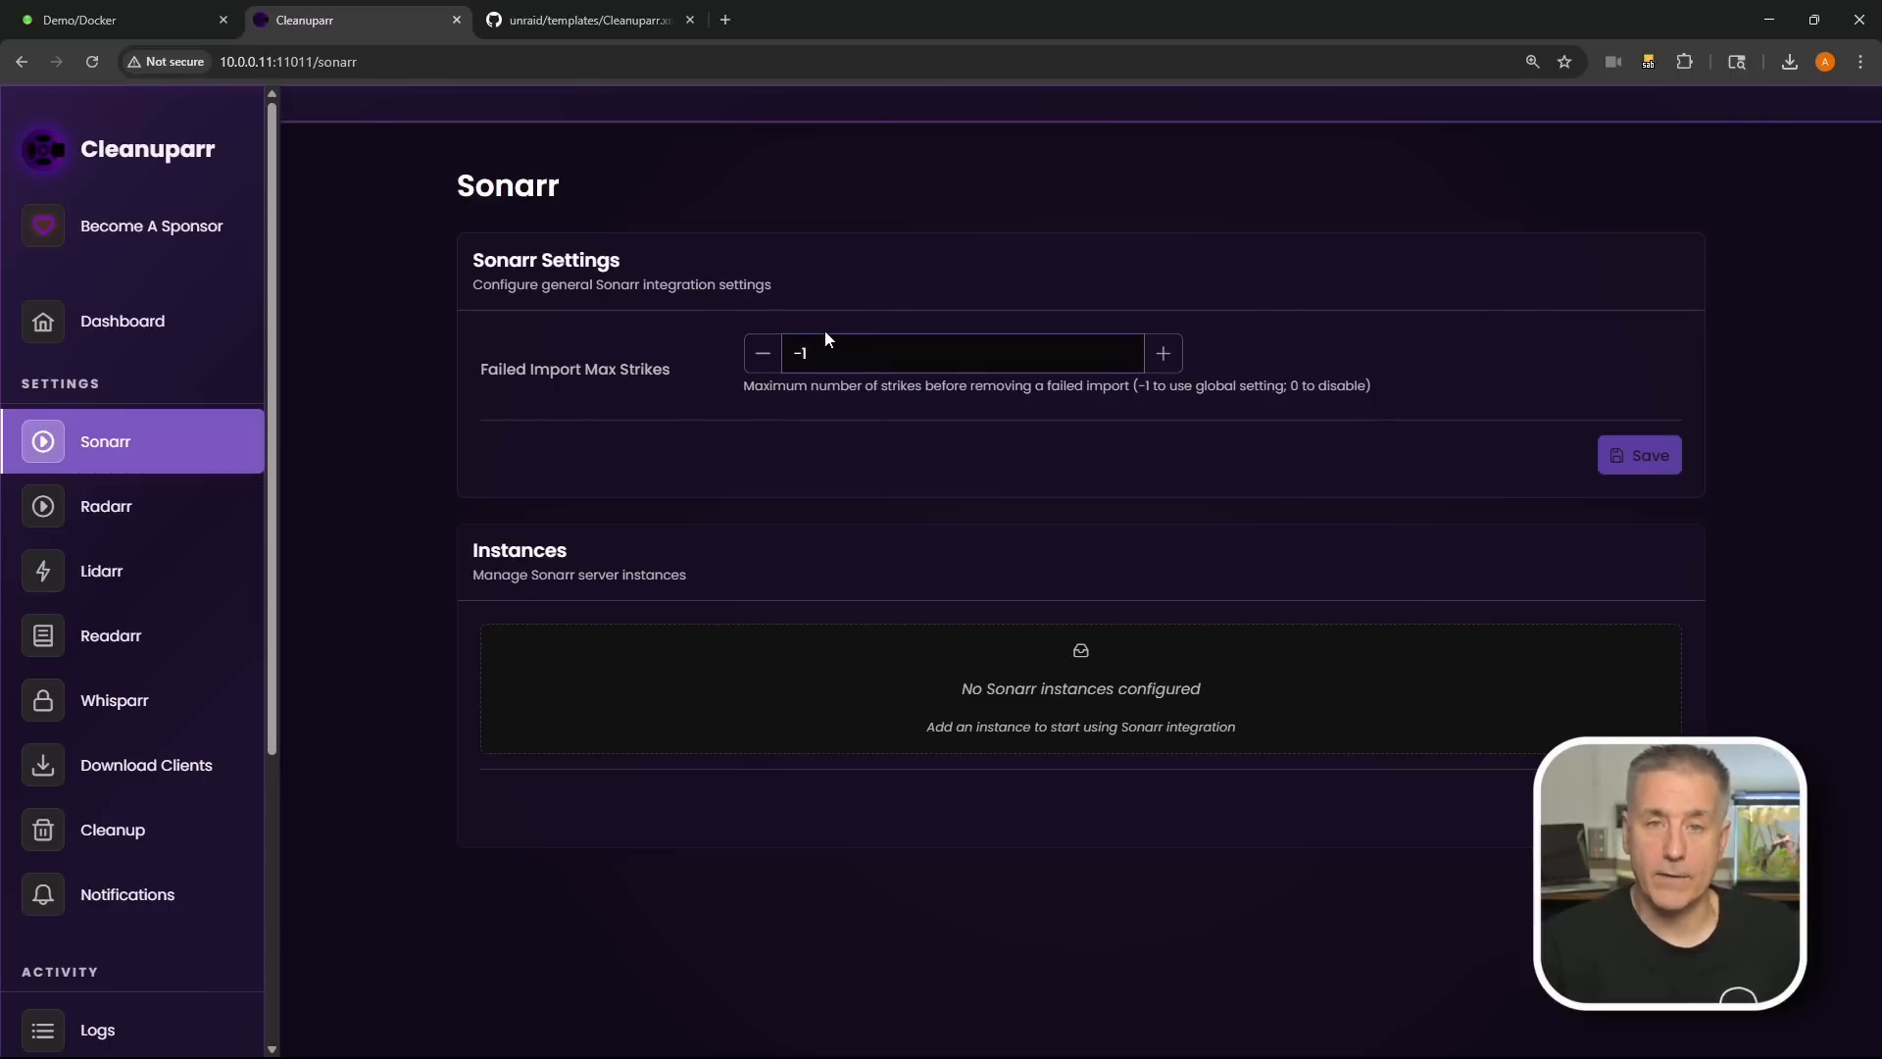
left_click_drag(823, 345, 537, 351)
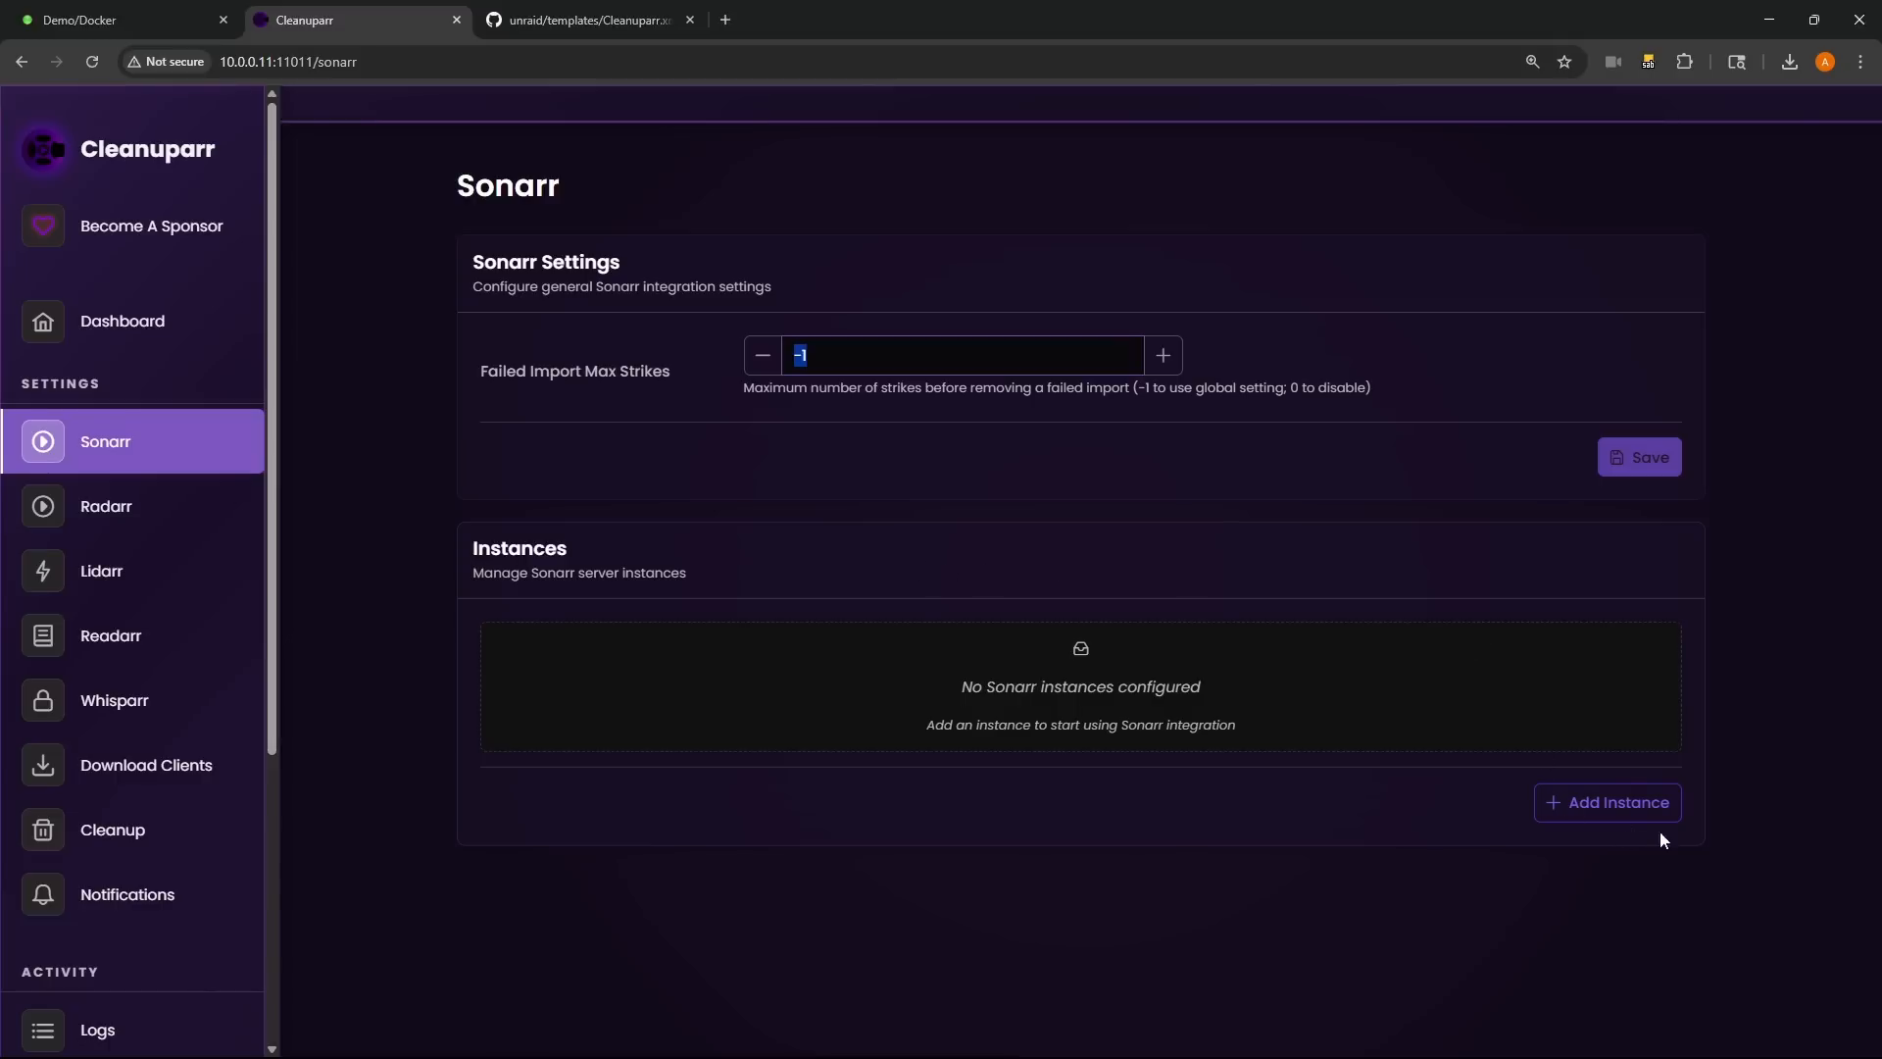
Step: Start adding a Sonarr instance in Cleanuparr and name it Sonarr
left_click(1606, 811)
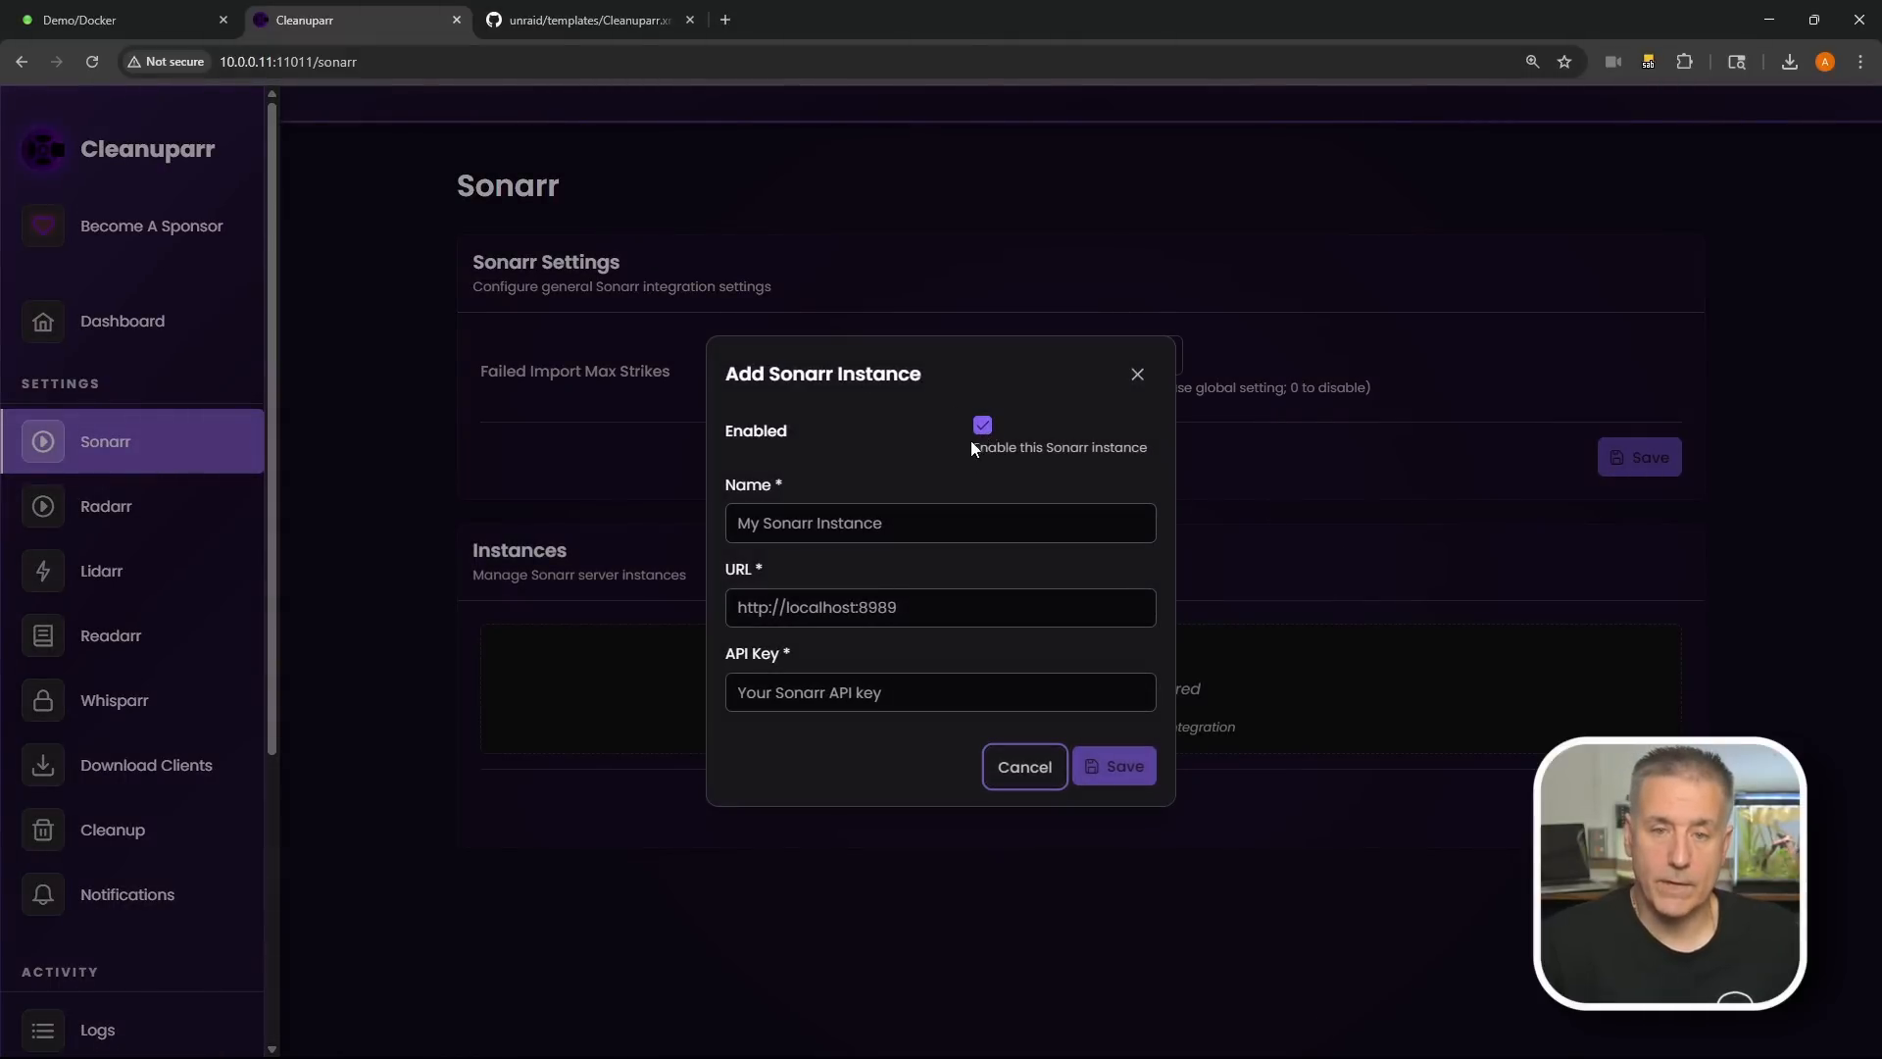
left_click(802, 534)
type("Sonarr")
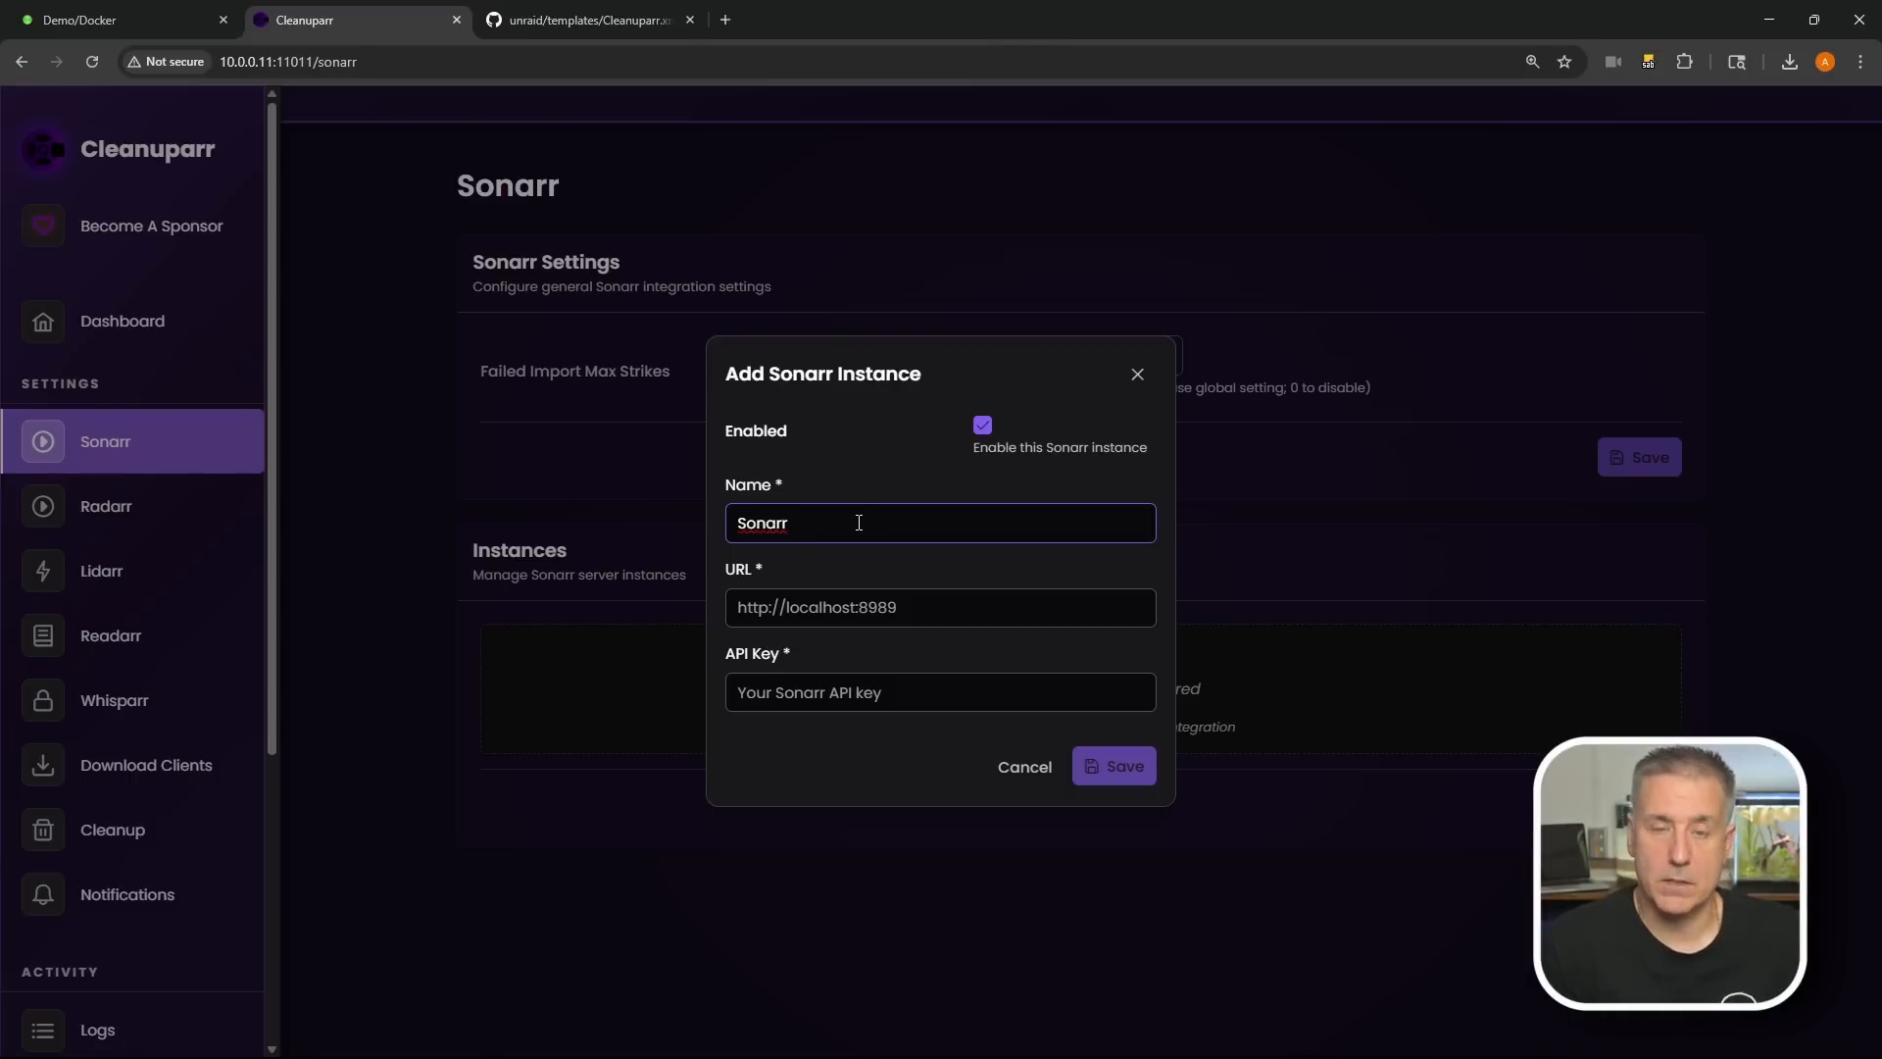
Step: Try Sonarr-Kids as the instance name and set it back to Sonarr
type("-Kids")
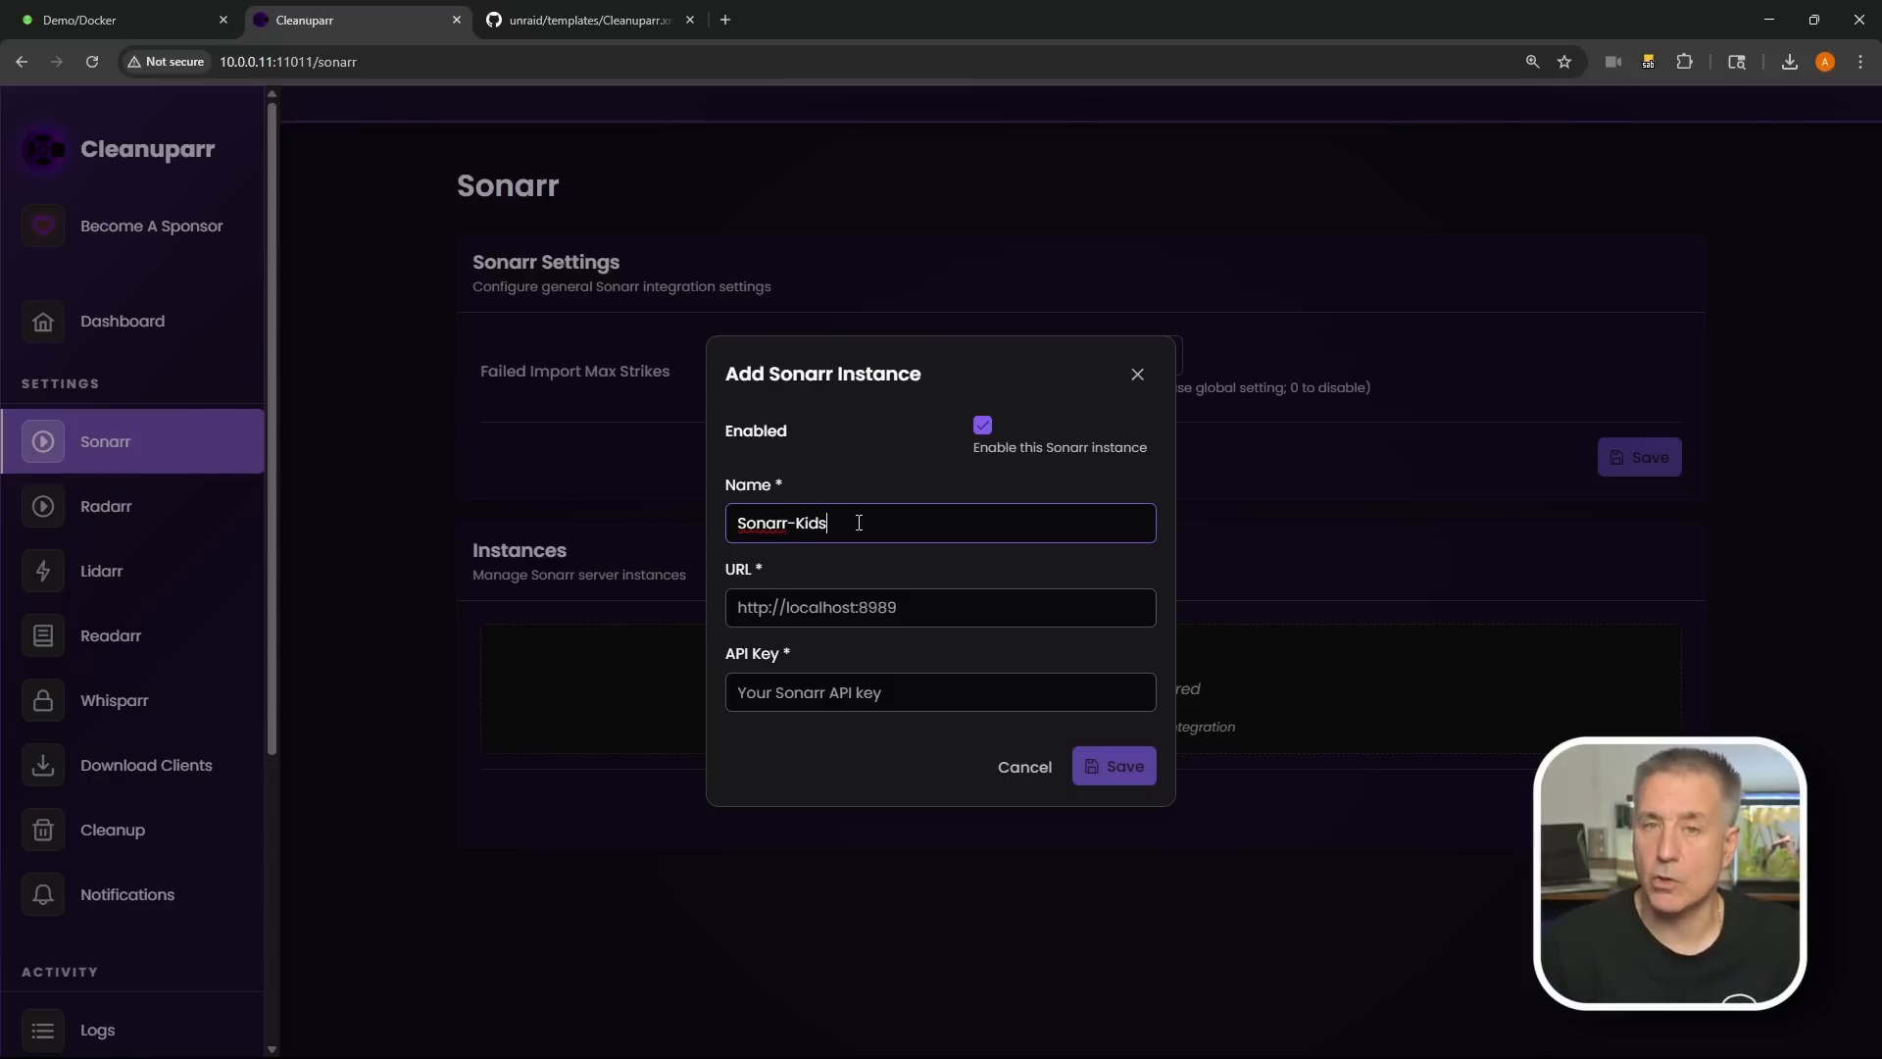
key("BackSpace")
key("BackSpace")
key("BackSpace")
key("BackSpace")
key("BackSpace")
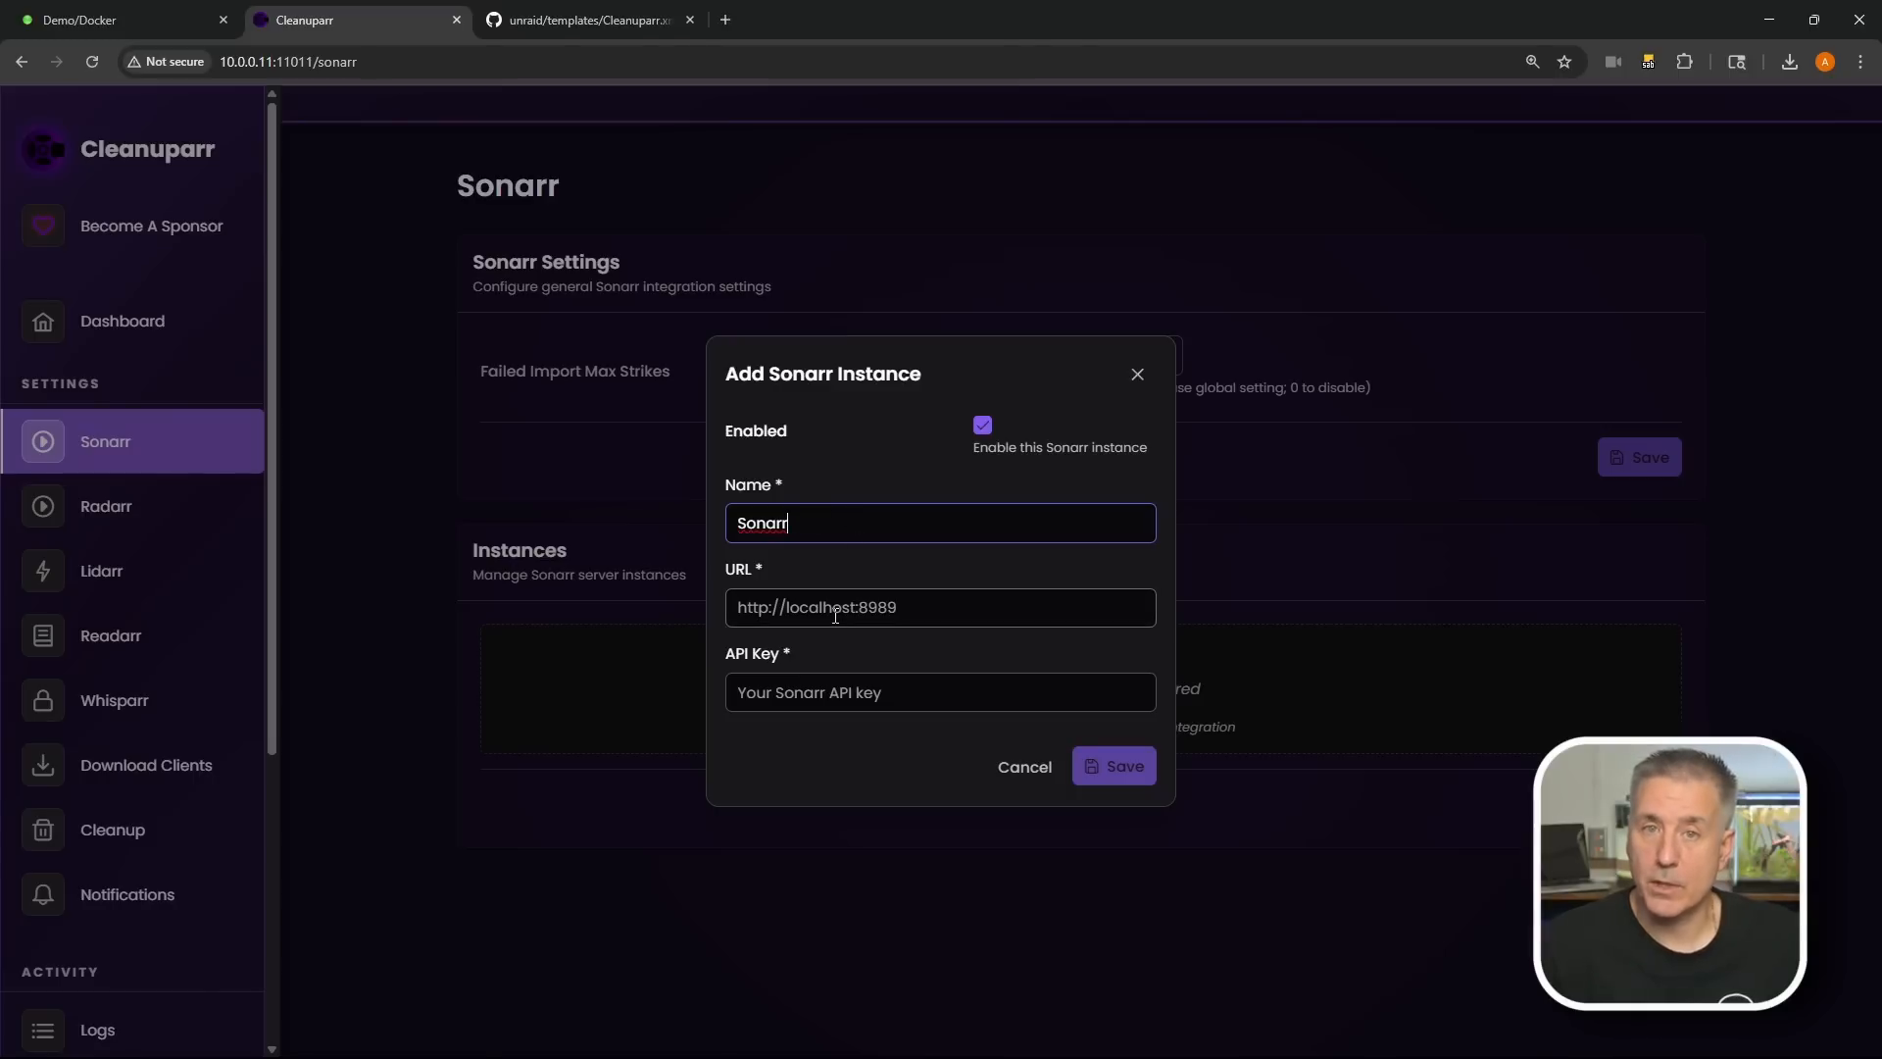
left_click(835, 615)
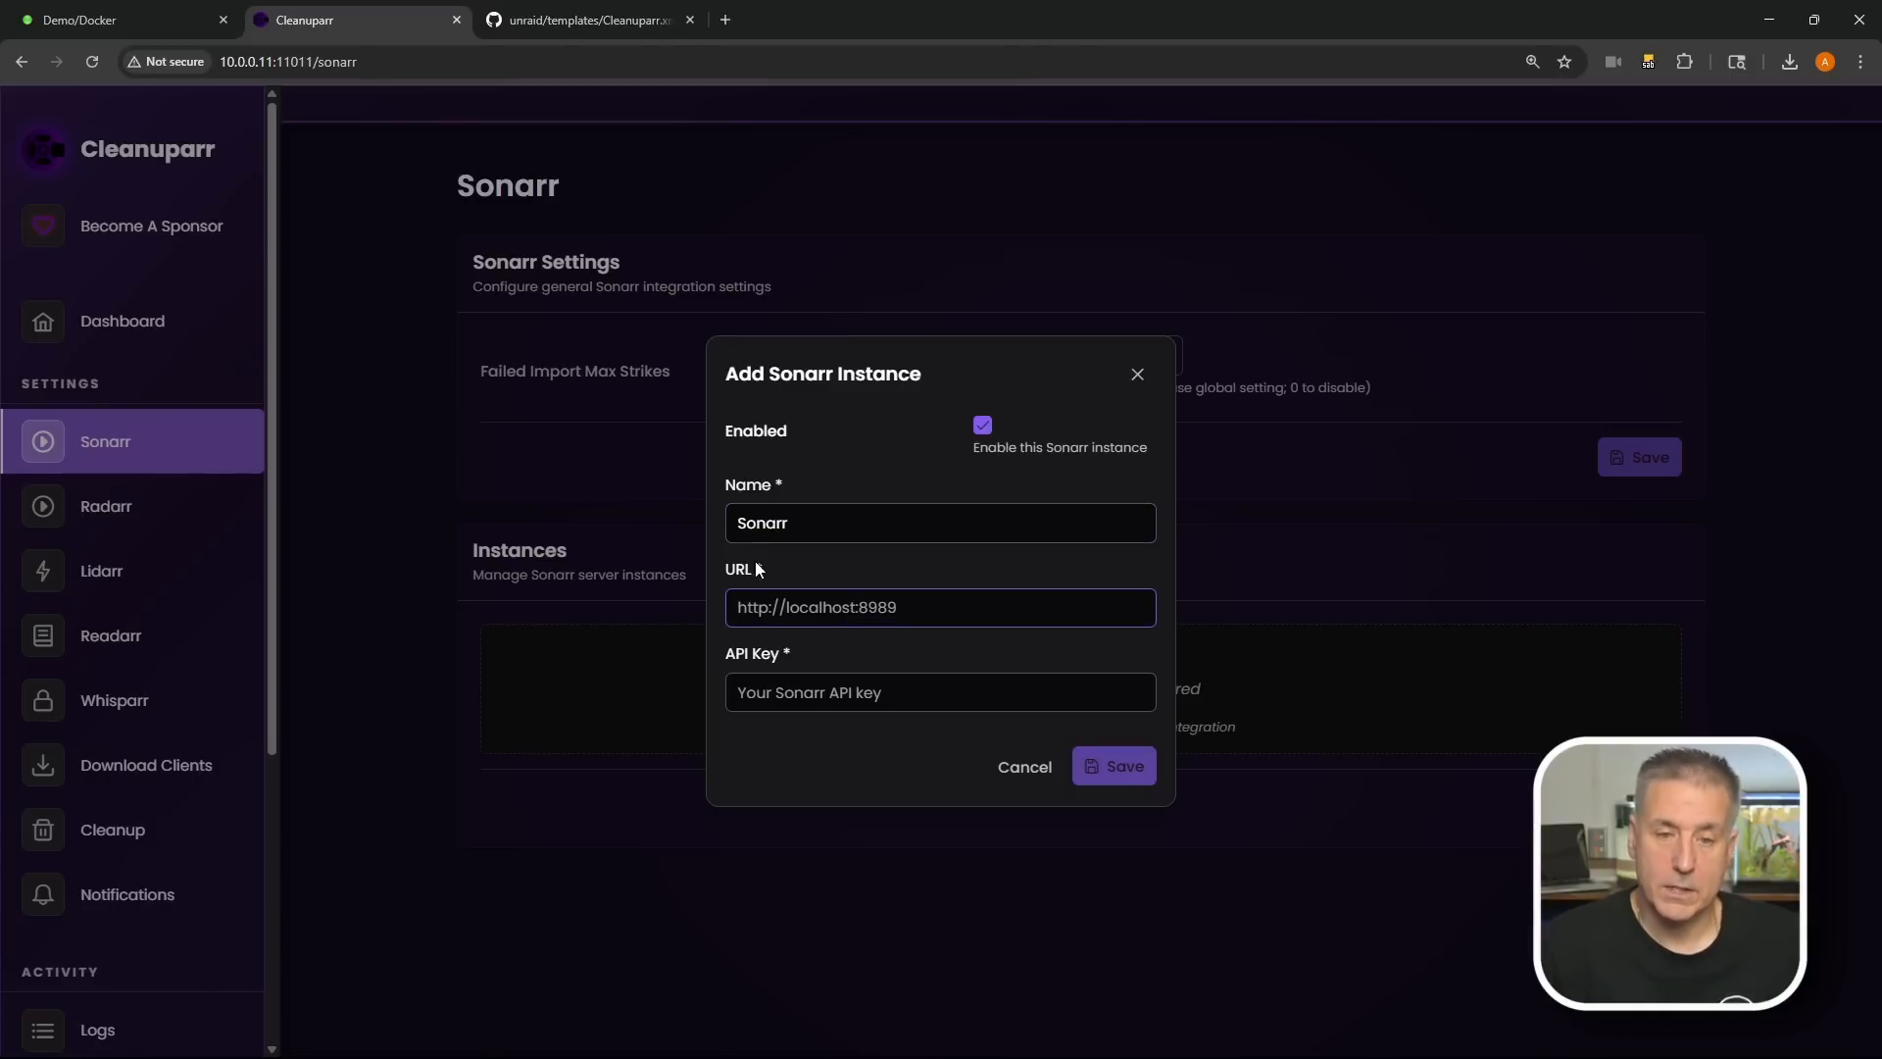
type("http")
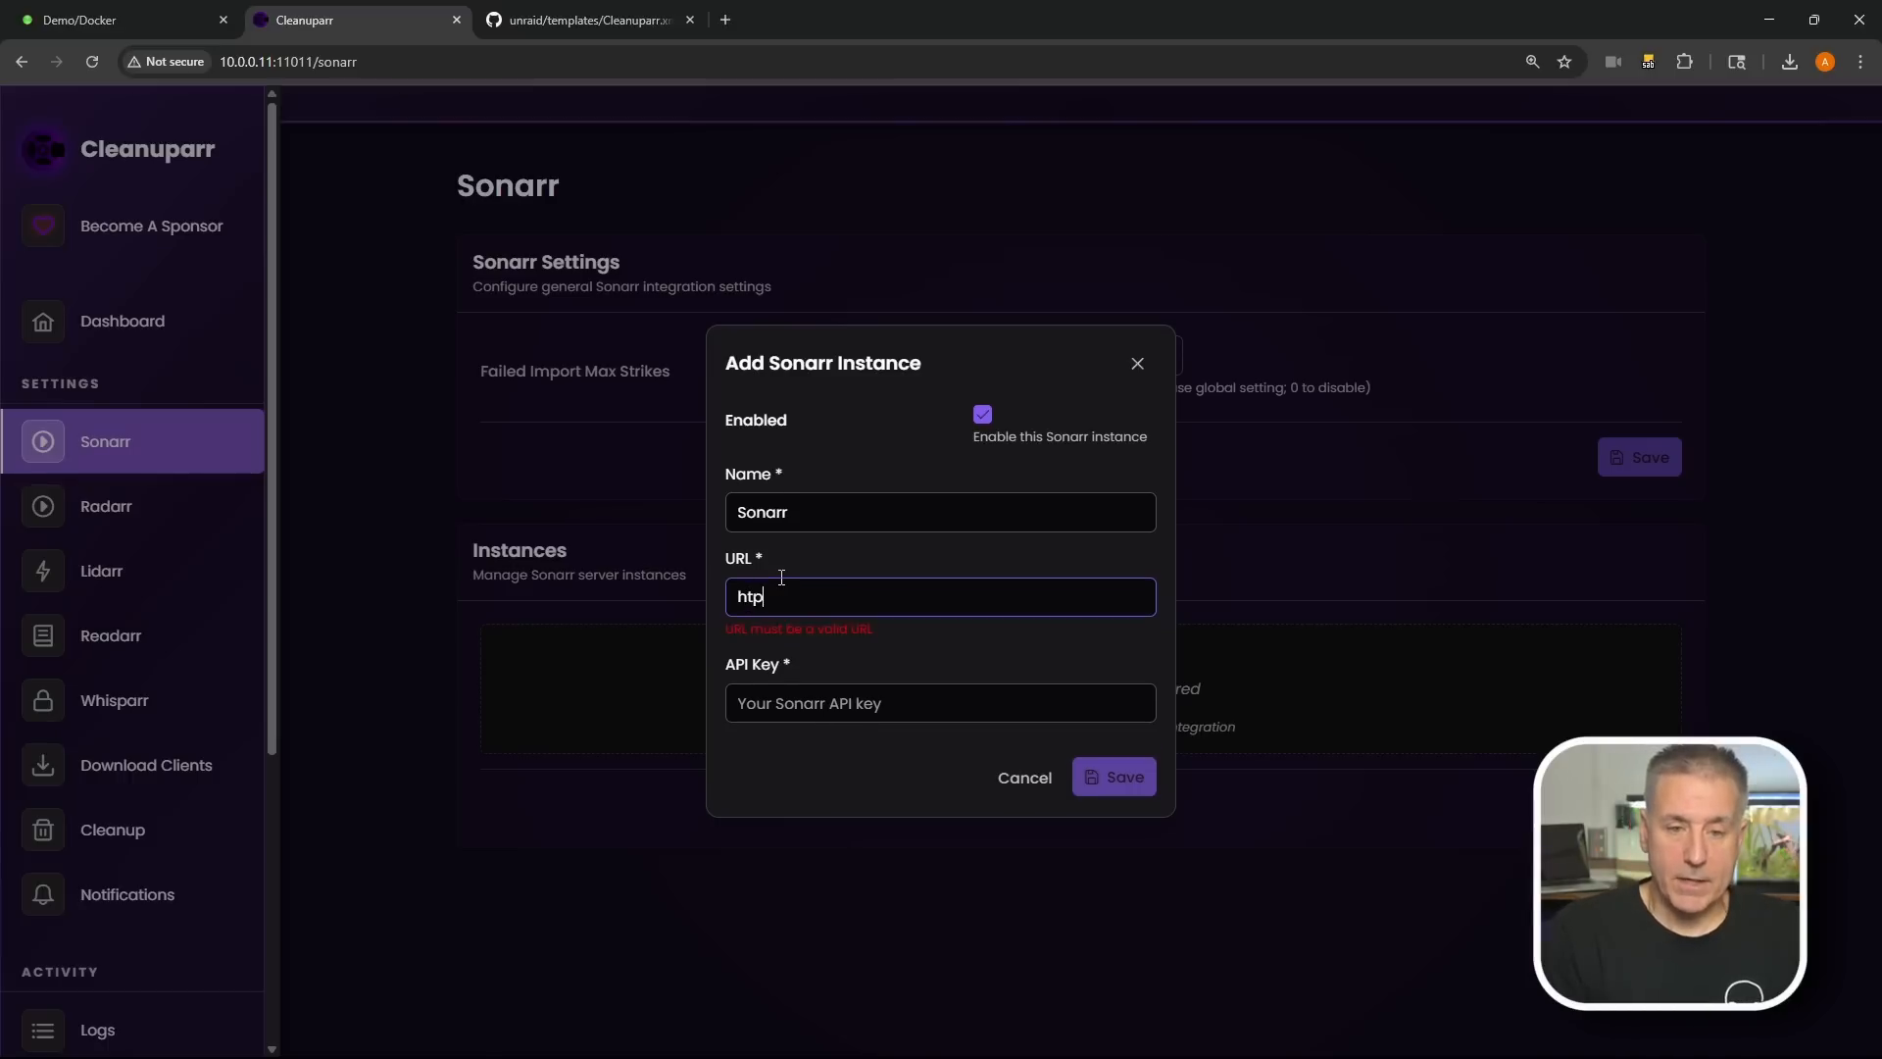
key("BackSpace")
key("BackSpace")
type("tp:")
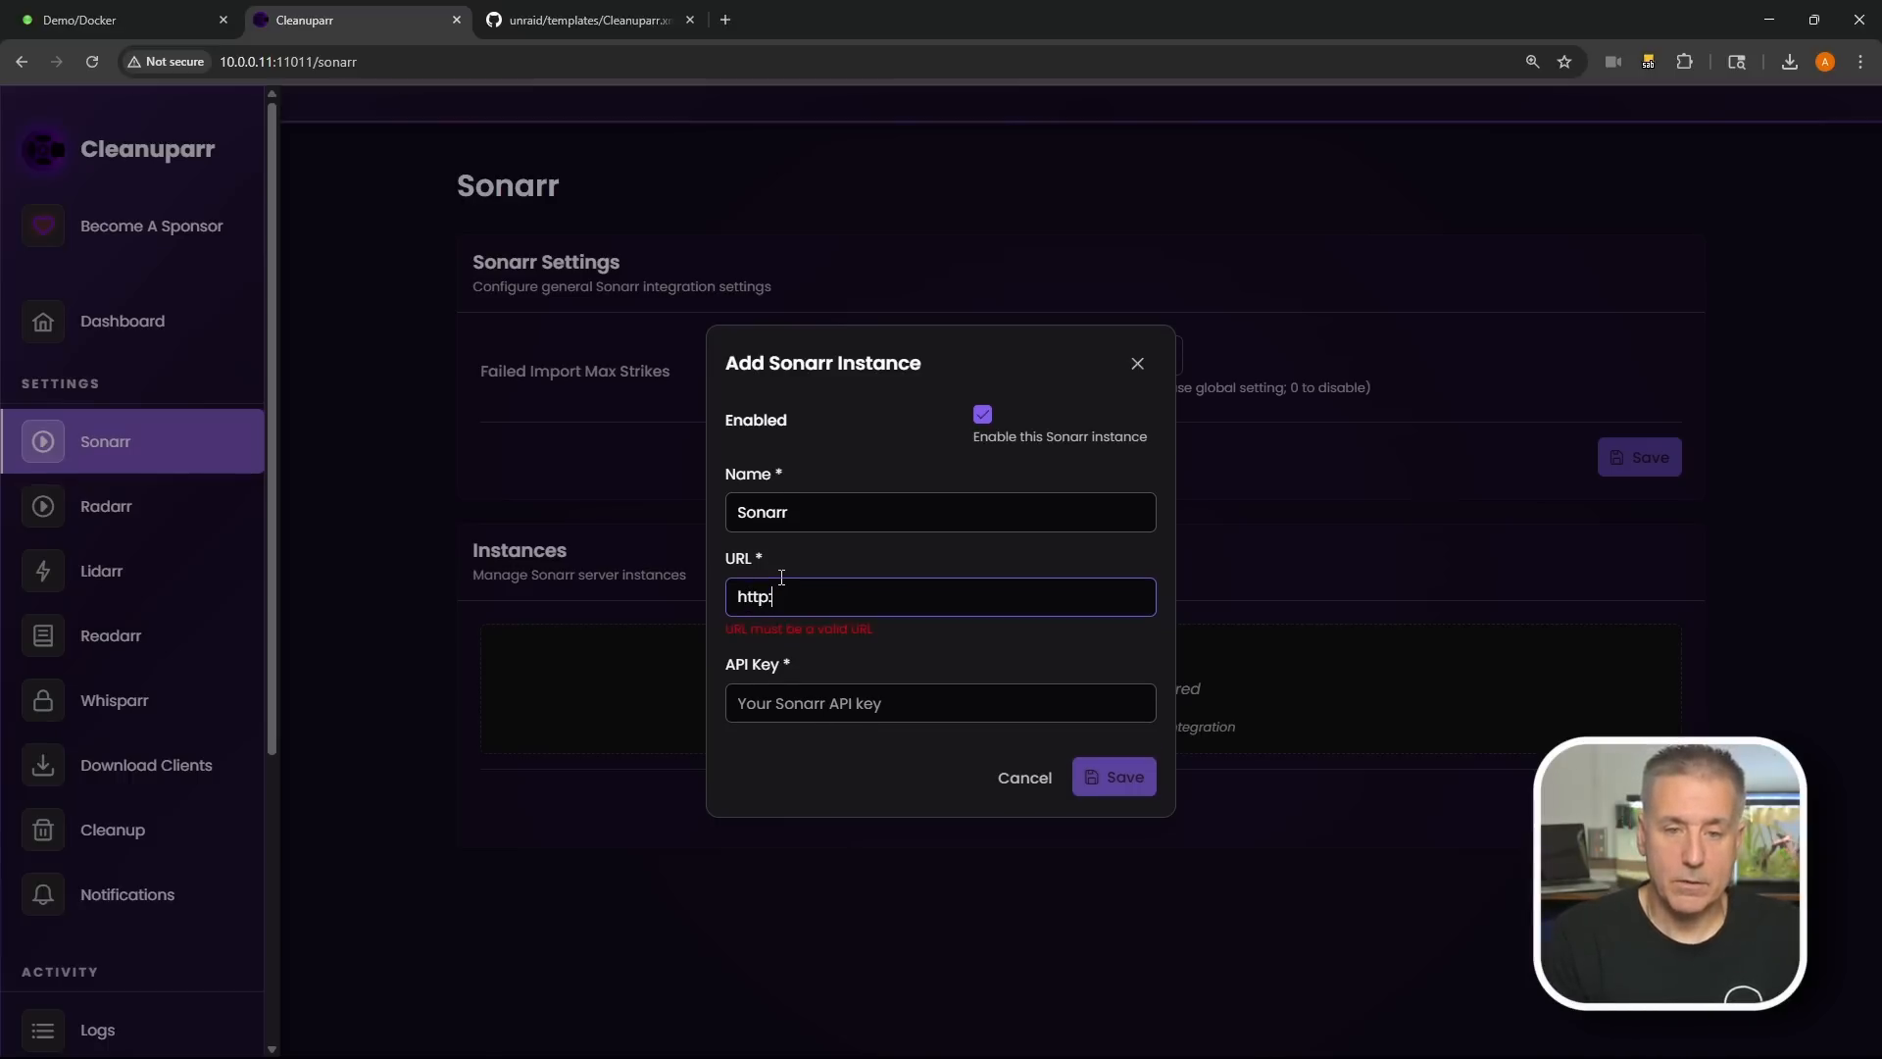
type("//")
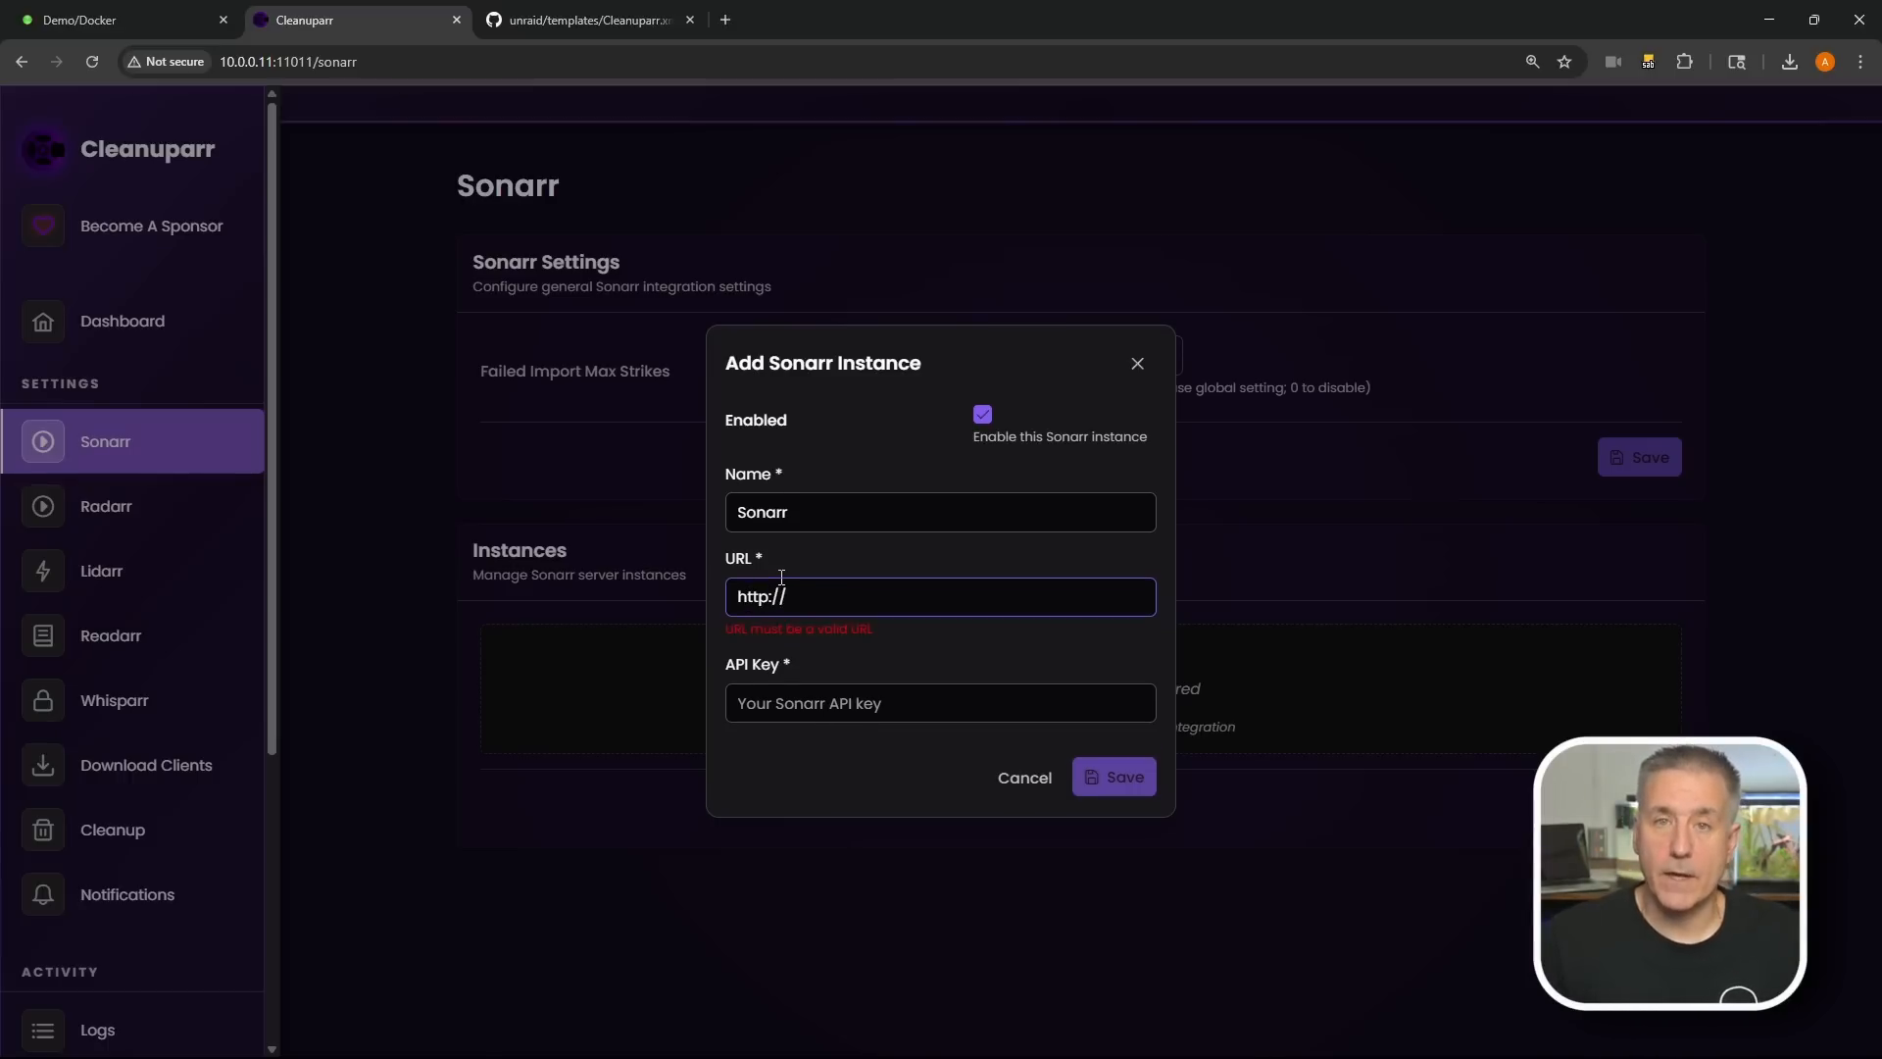
type("10.0.0.11")
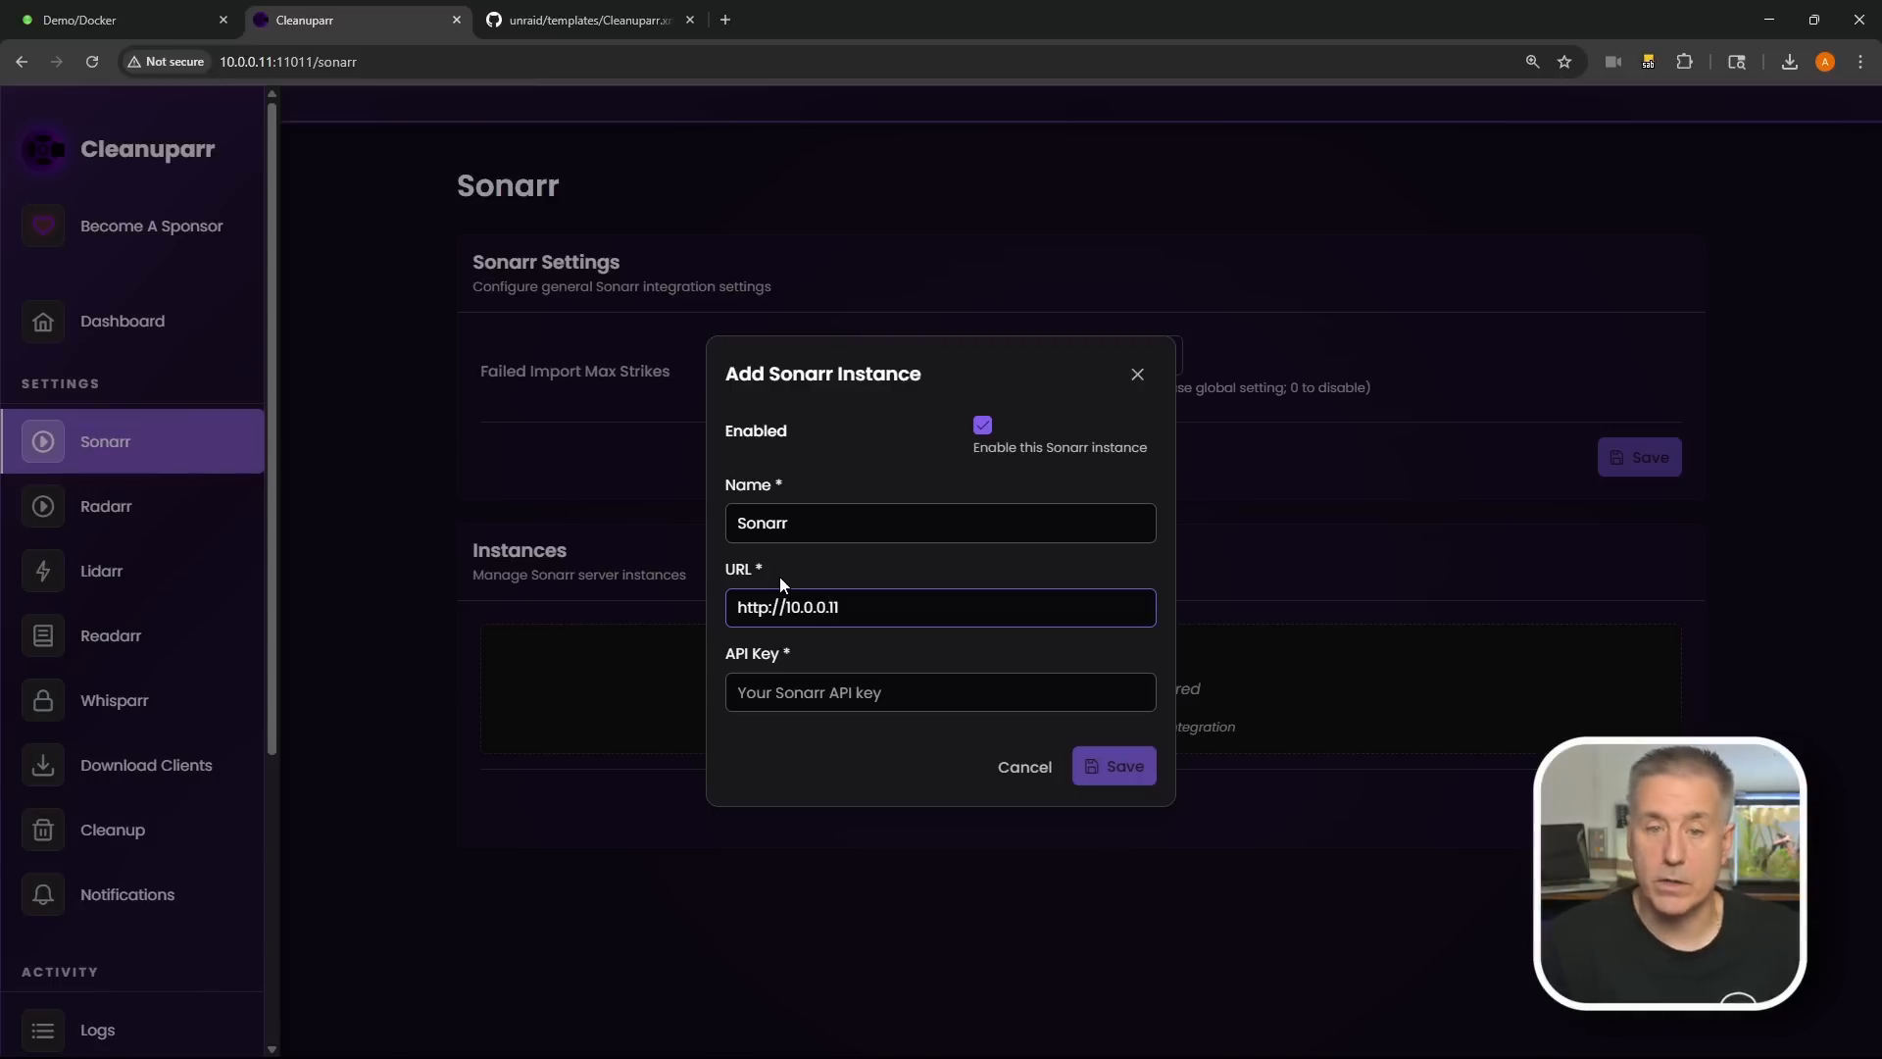
type(":")
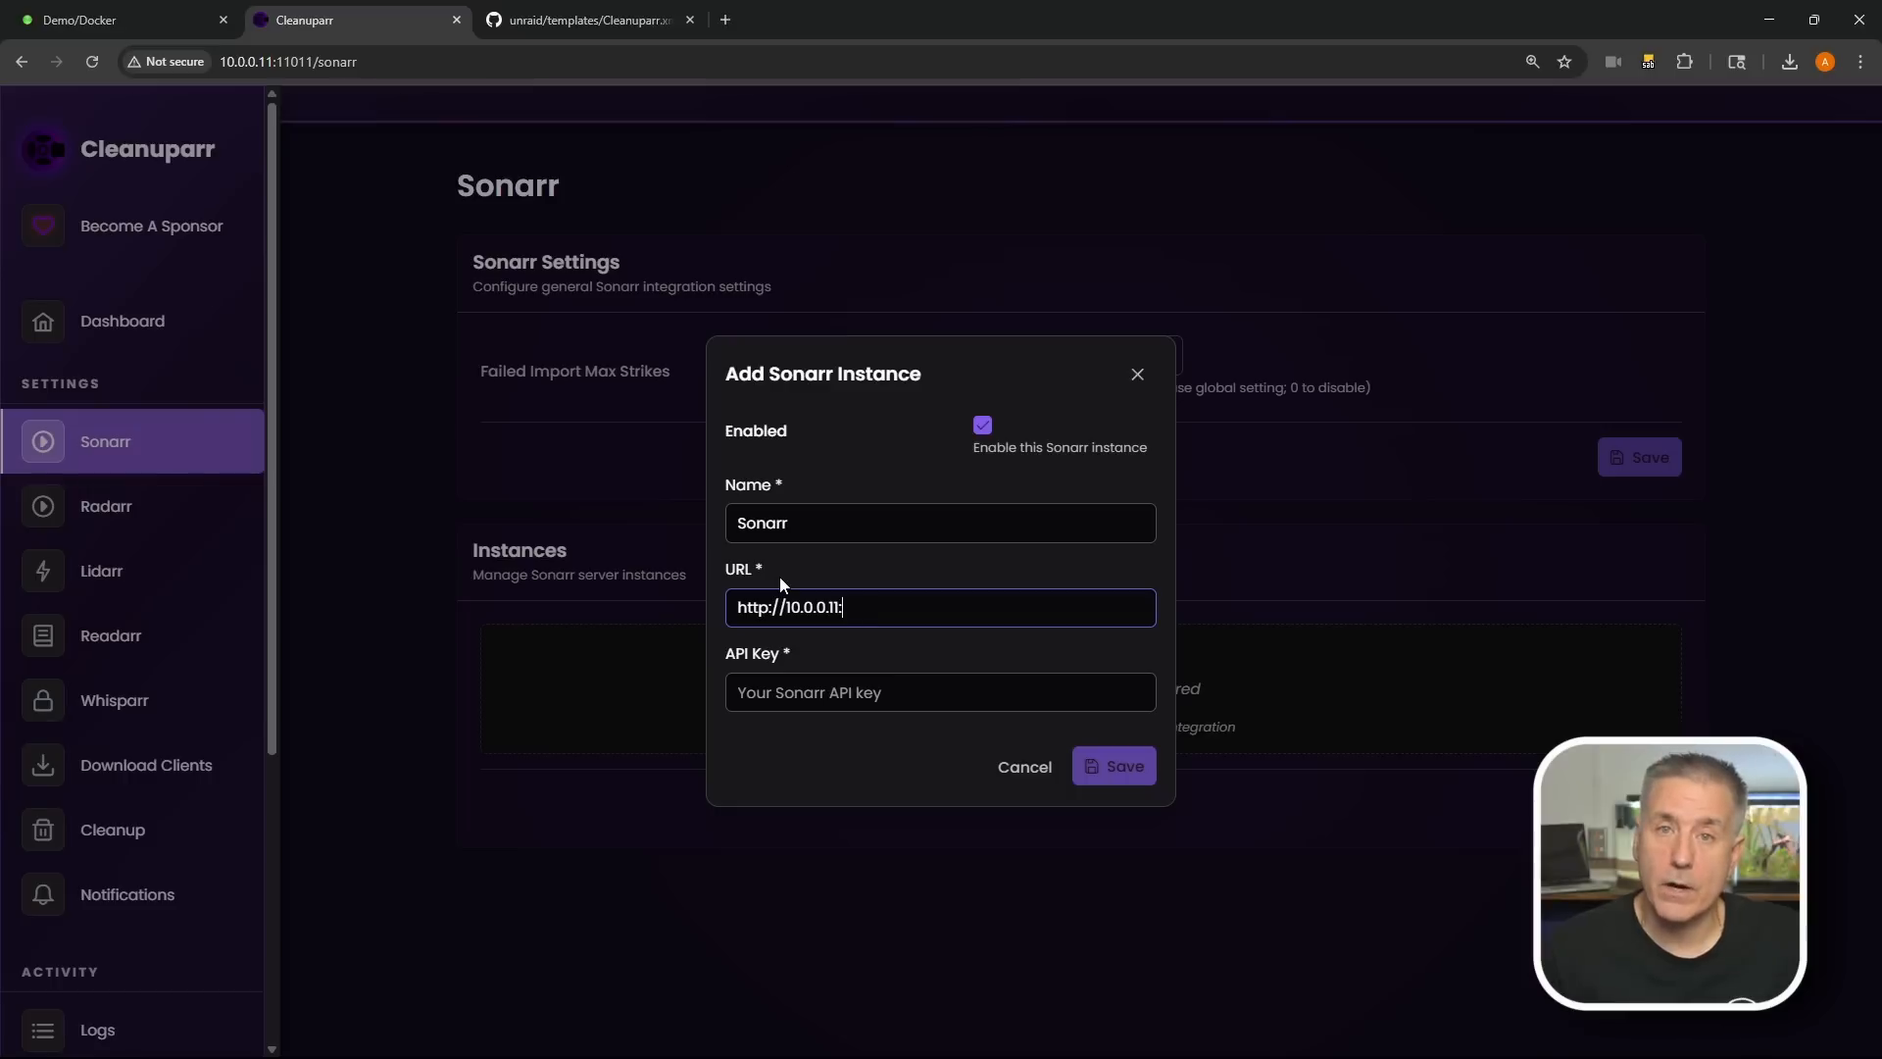
type("8989")
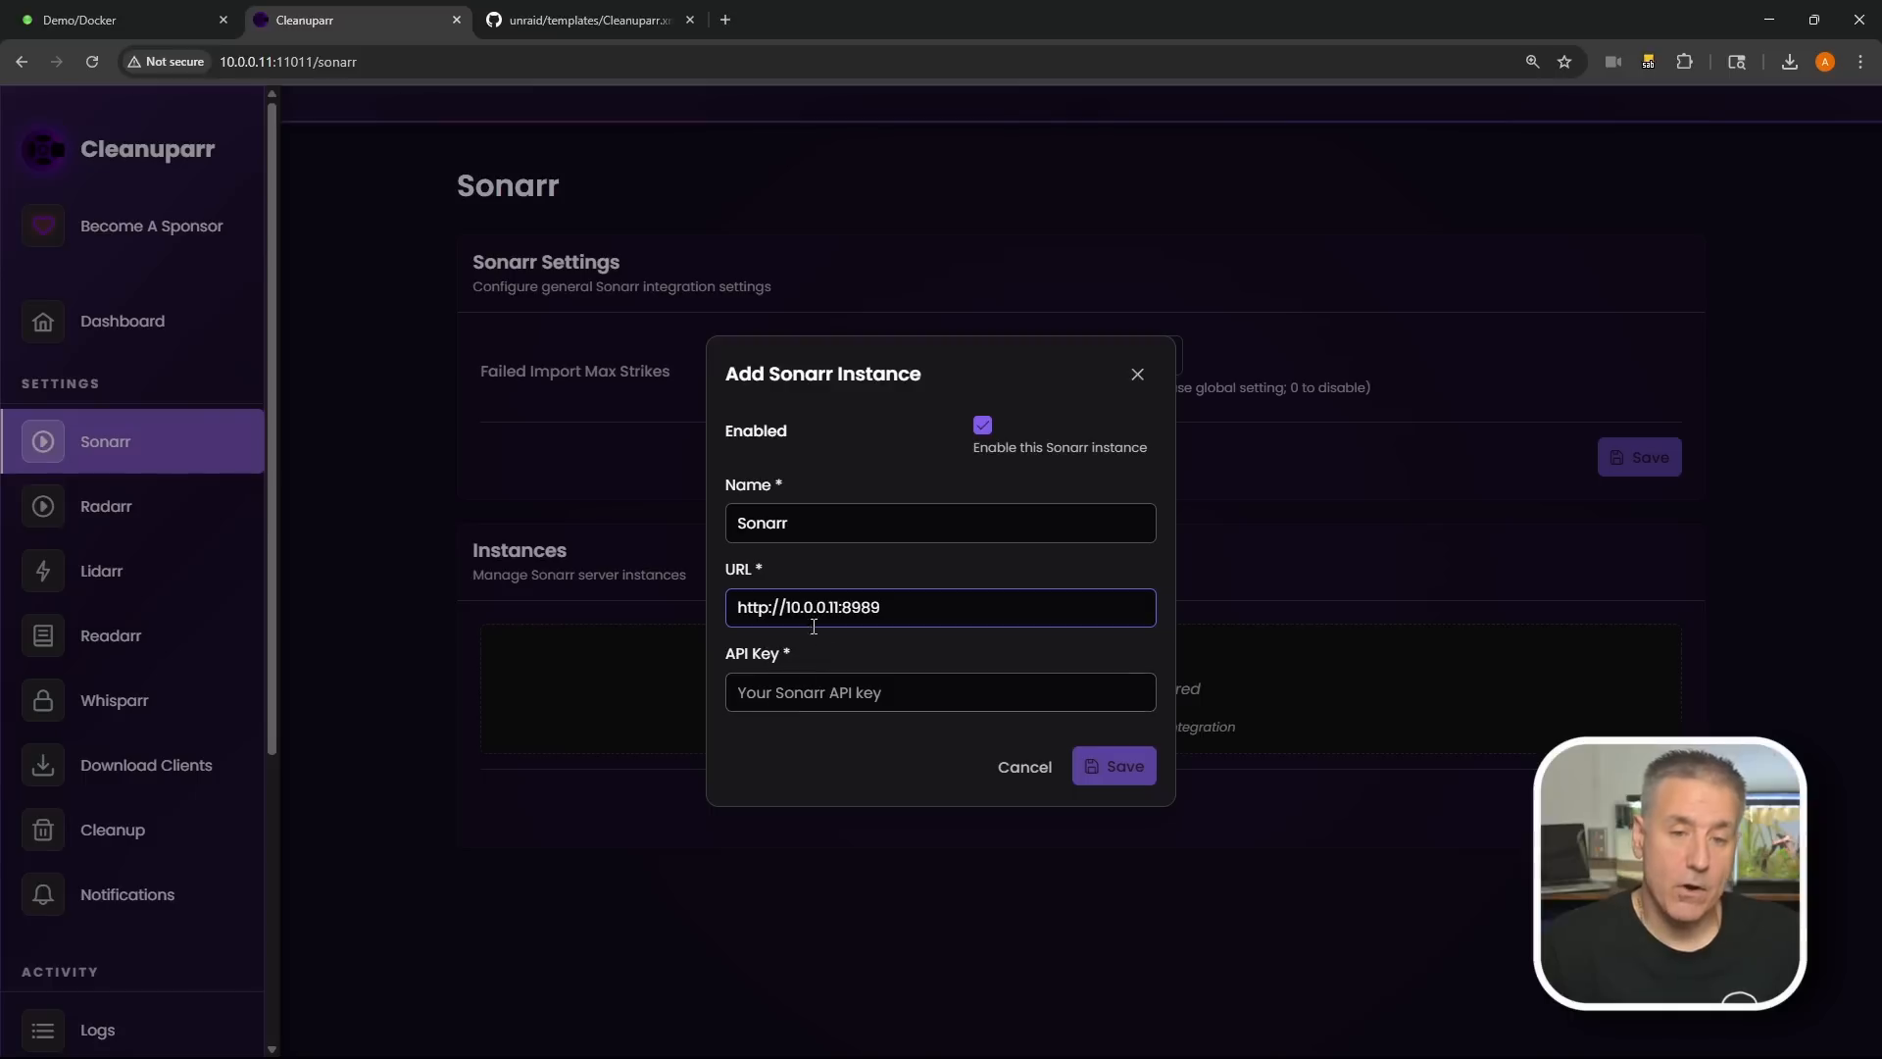
left_click(114, 21)
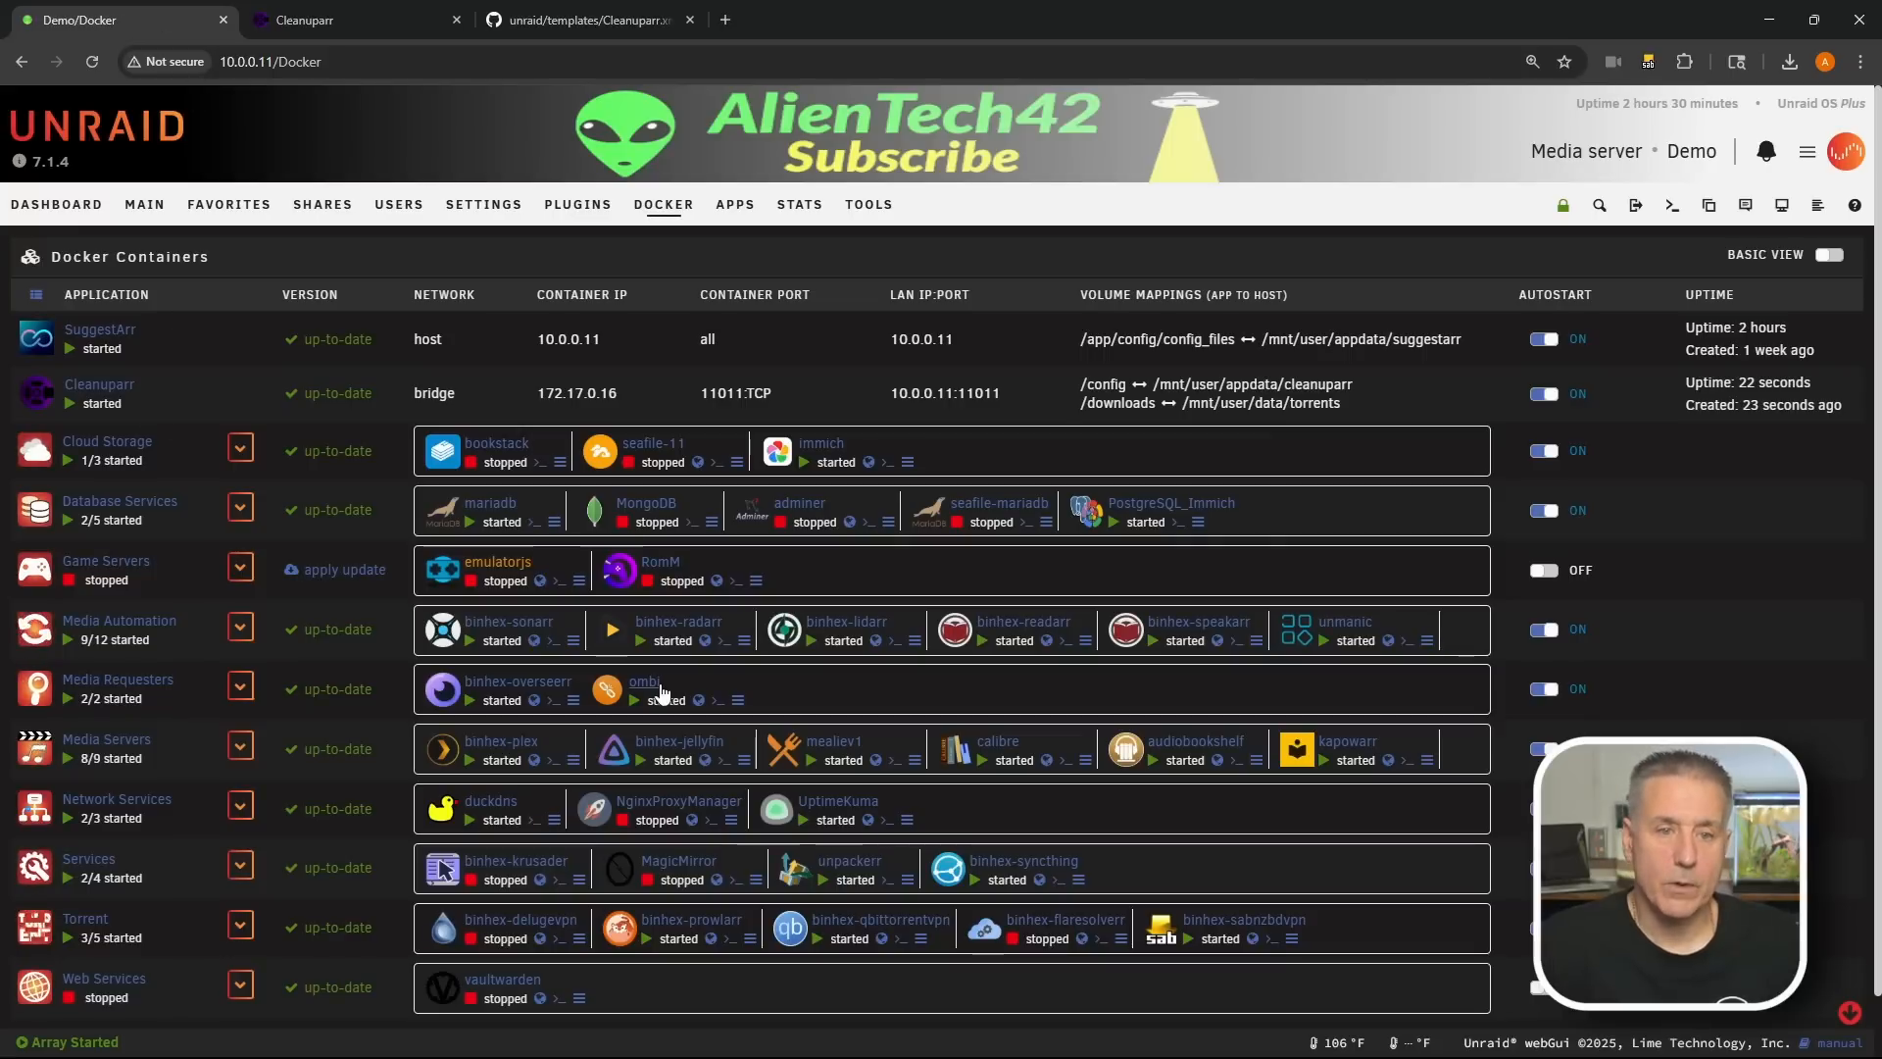
left_click(240, 627)
left_click(57, 694)
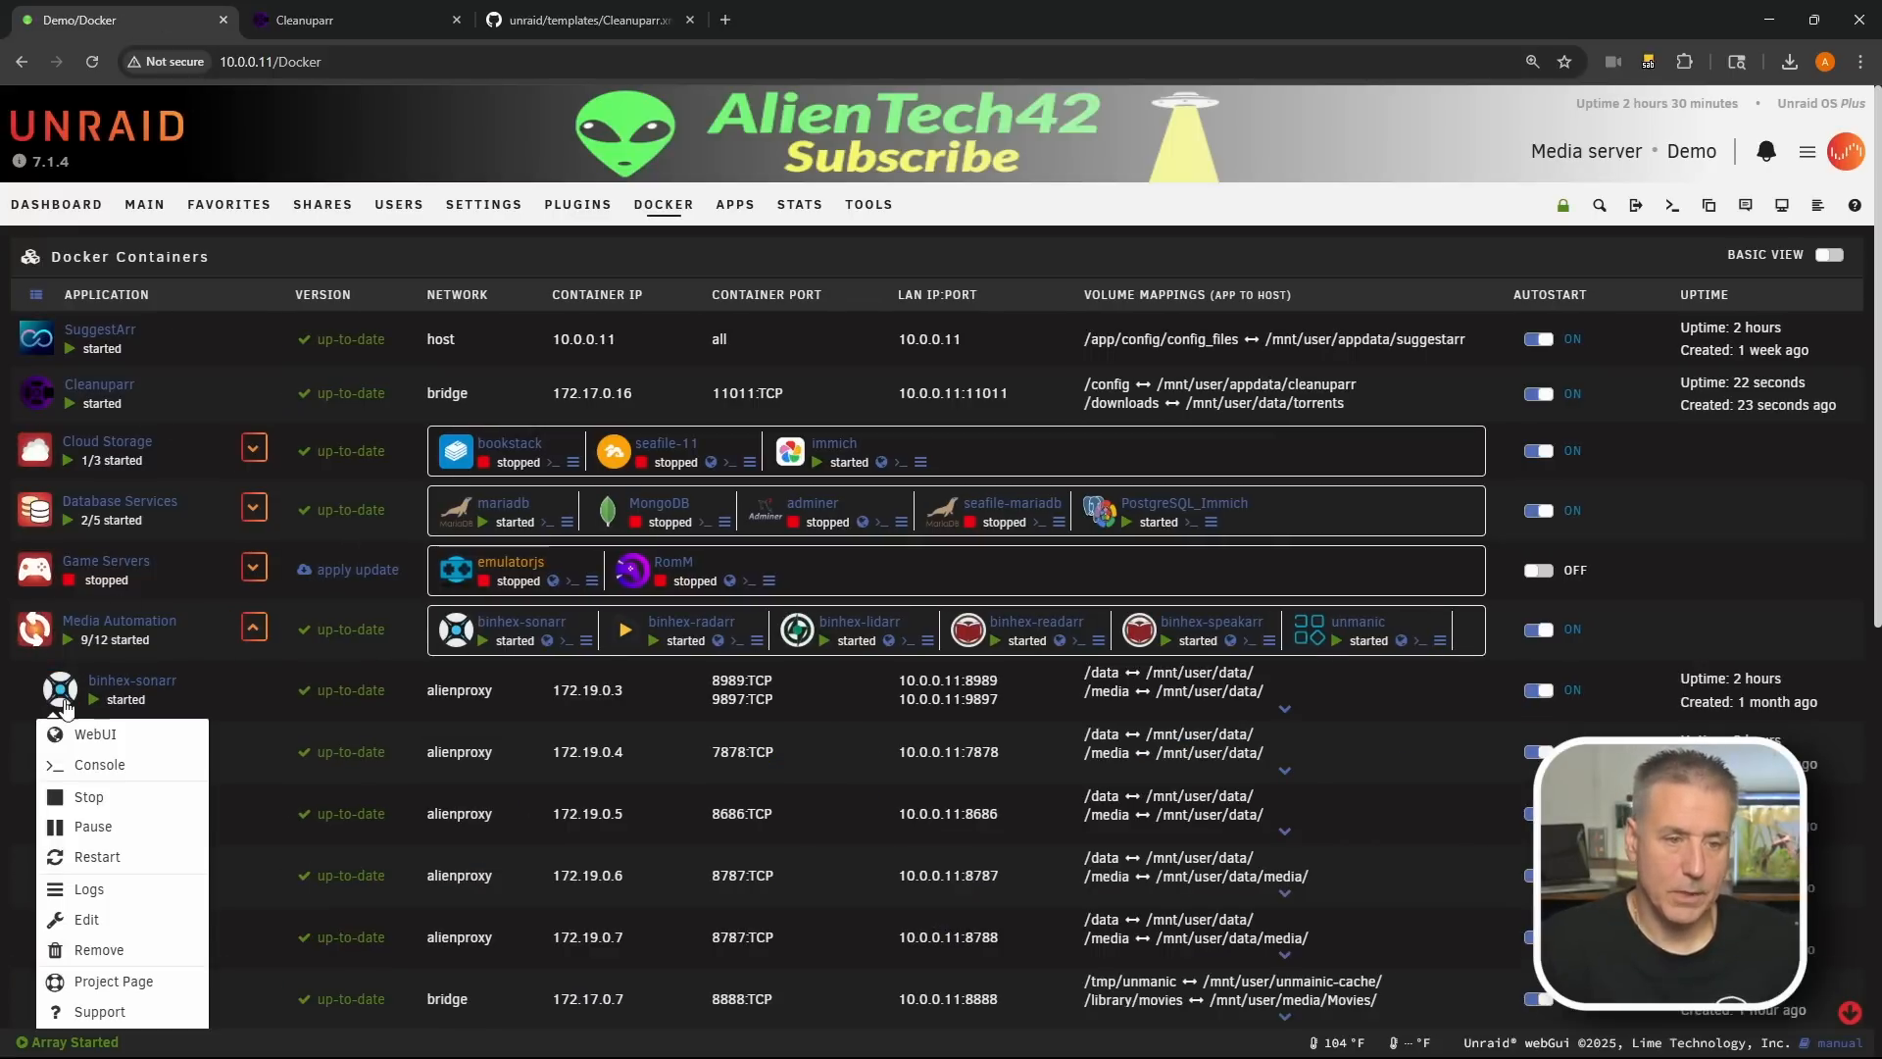
left_click(72, 730)
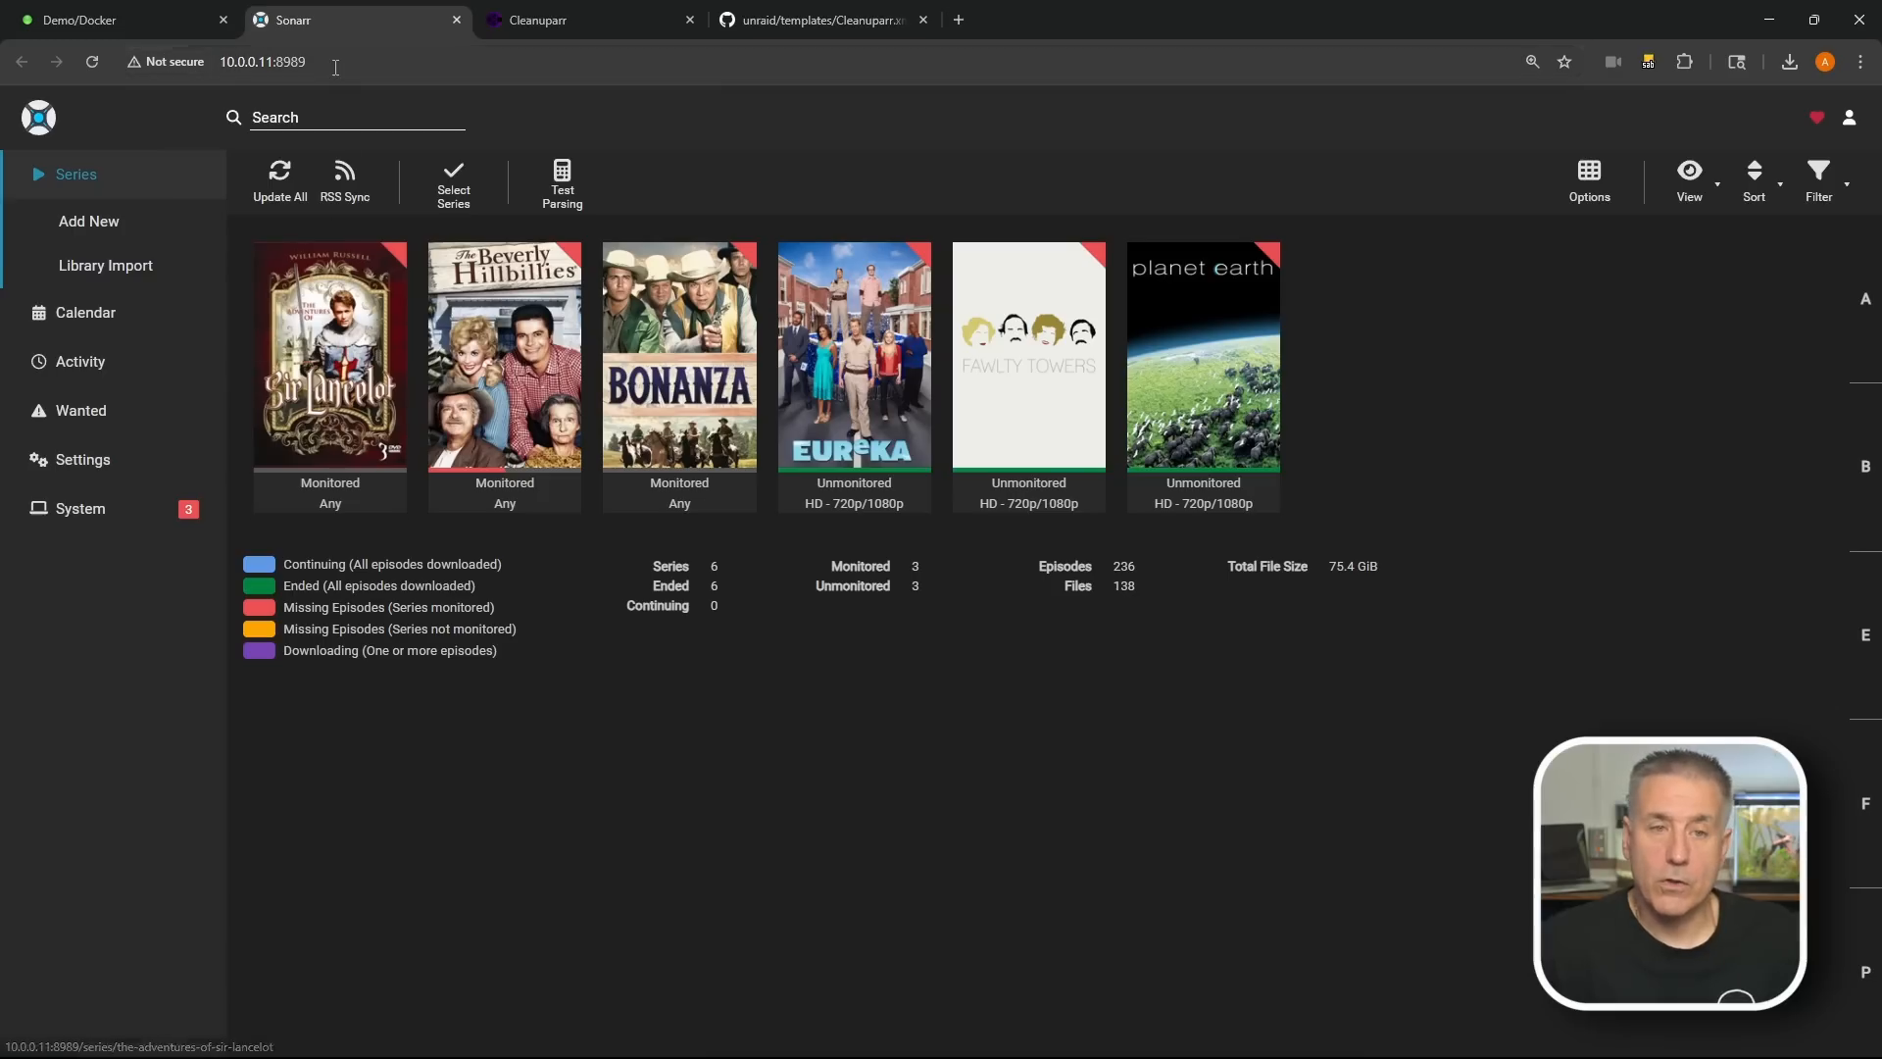
left_click(328, 64)
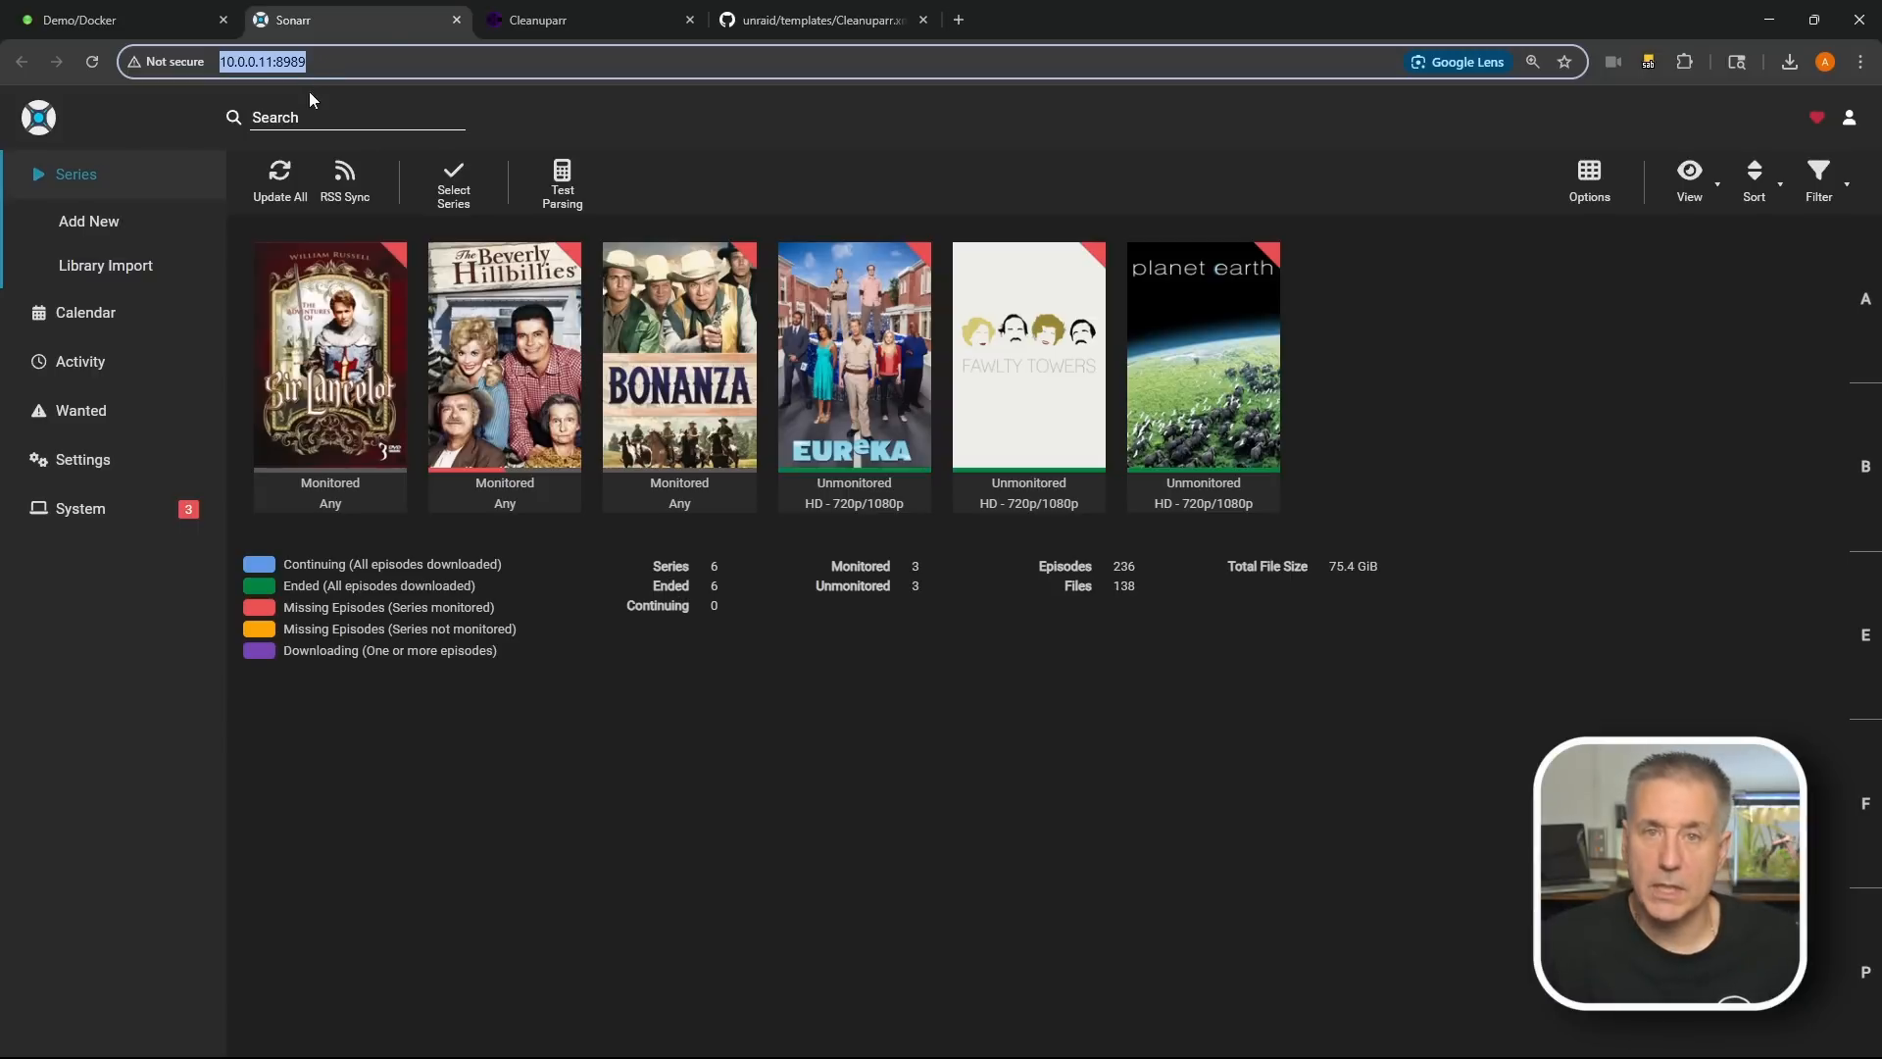
left_click(594, 21)
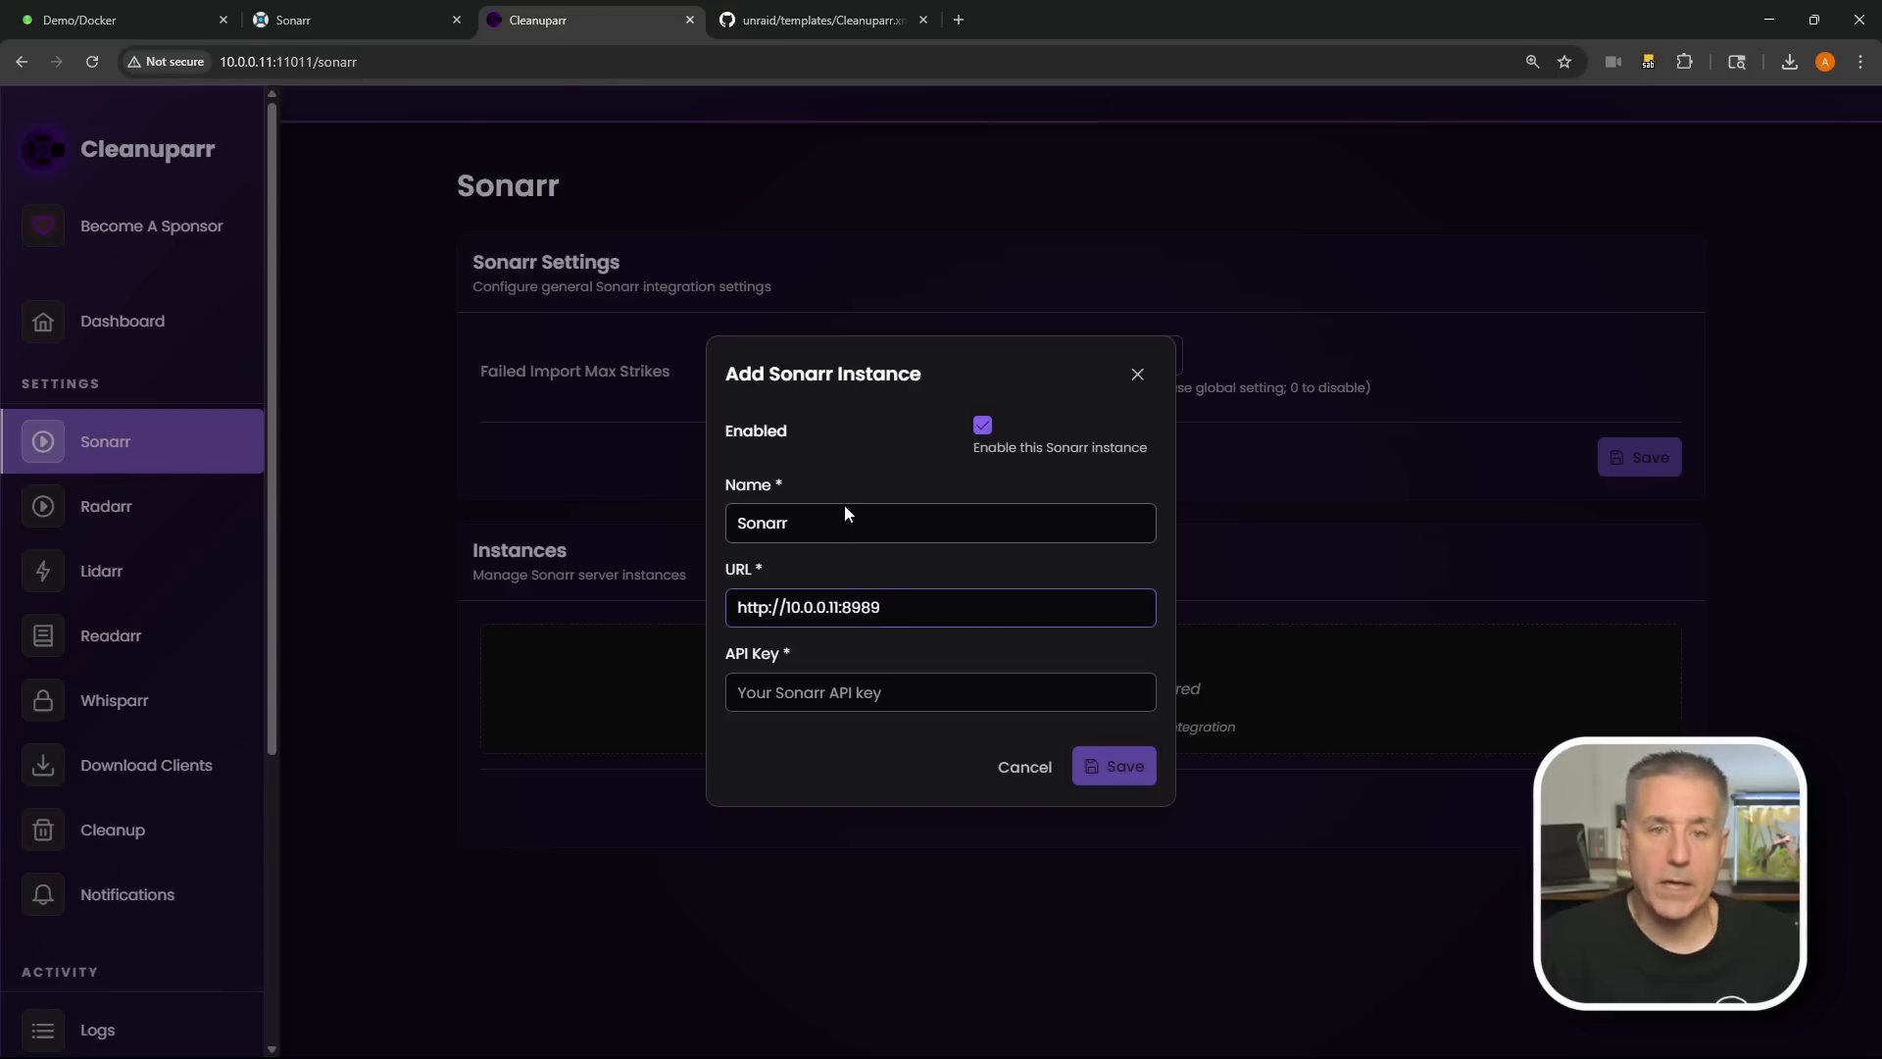
left_click_drag(894, 595, 663, 599)
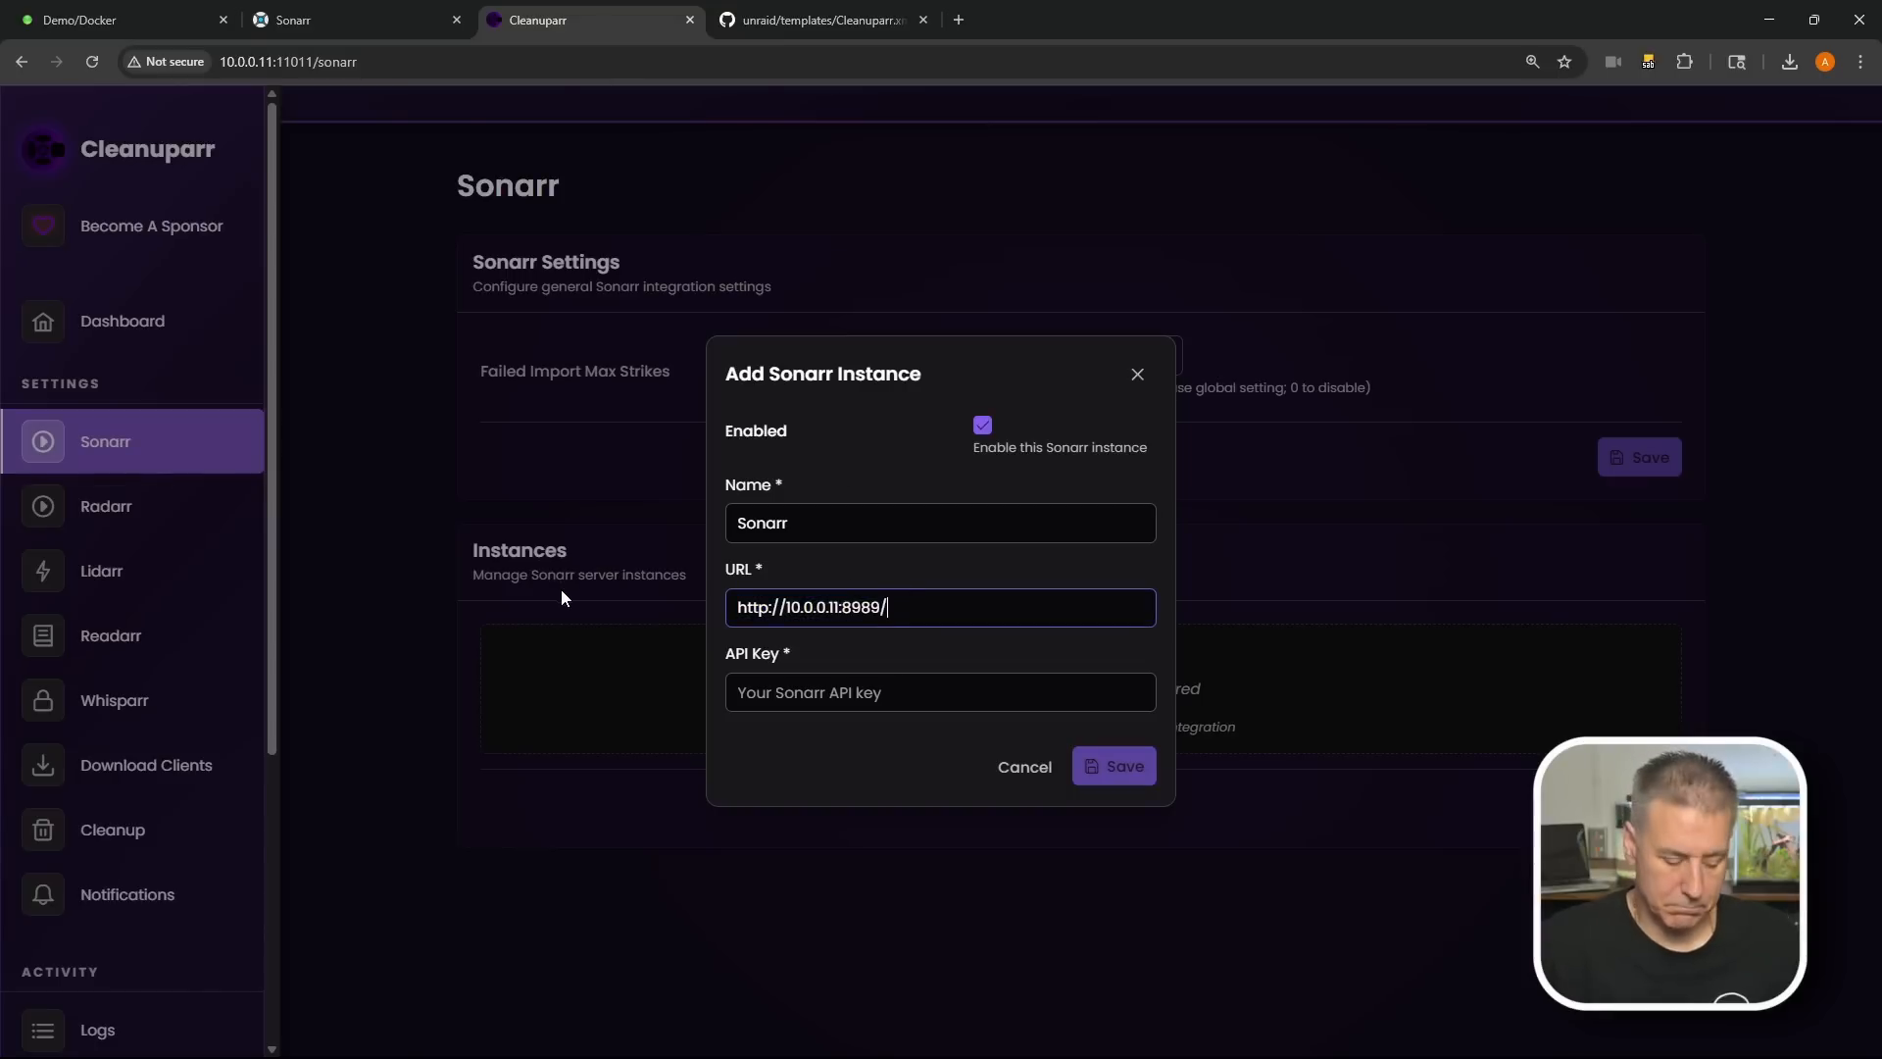
Step: Switch to Sonarr and copy its API key from the Security section of the General settings
left_click(370, 19)
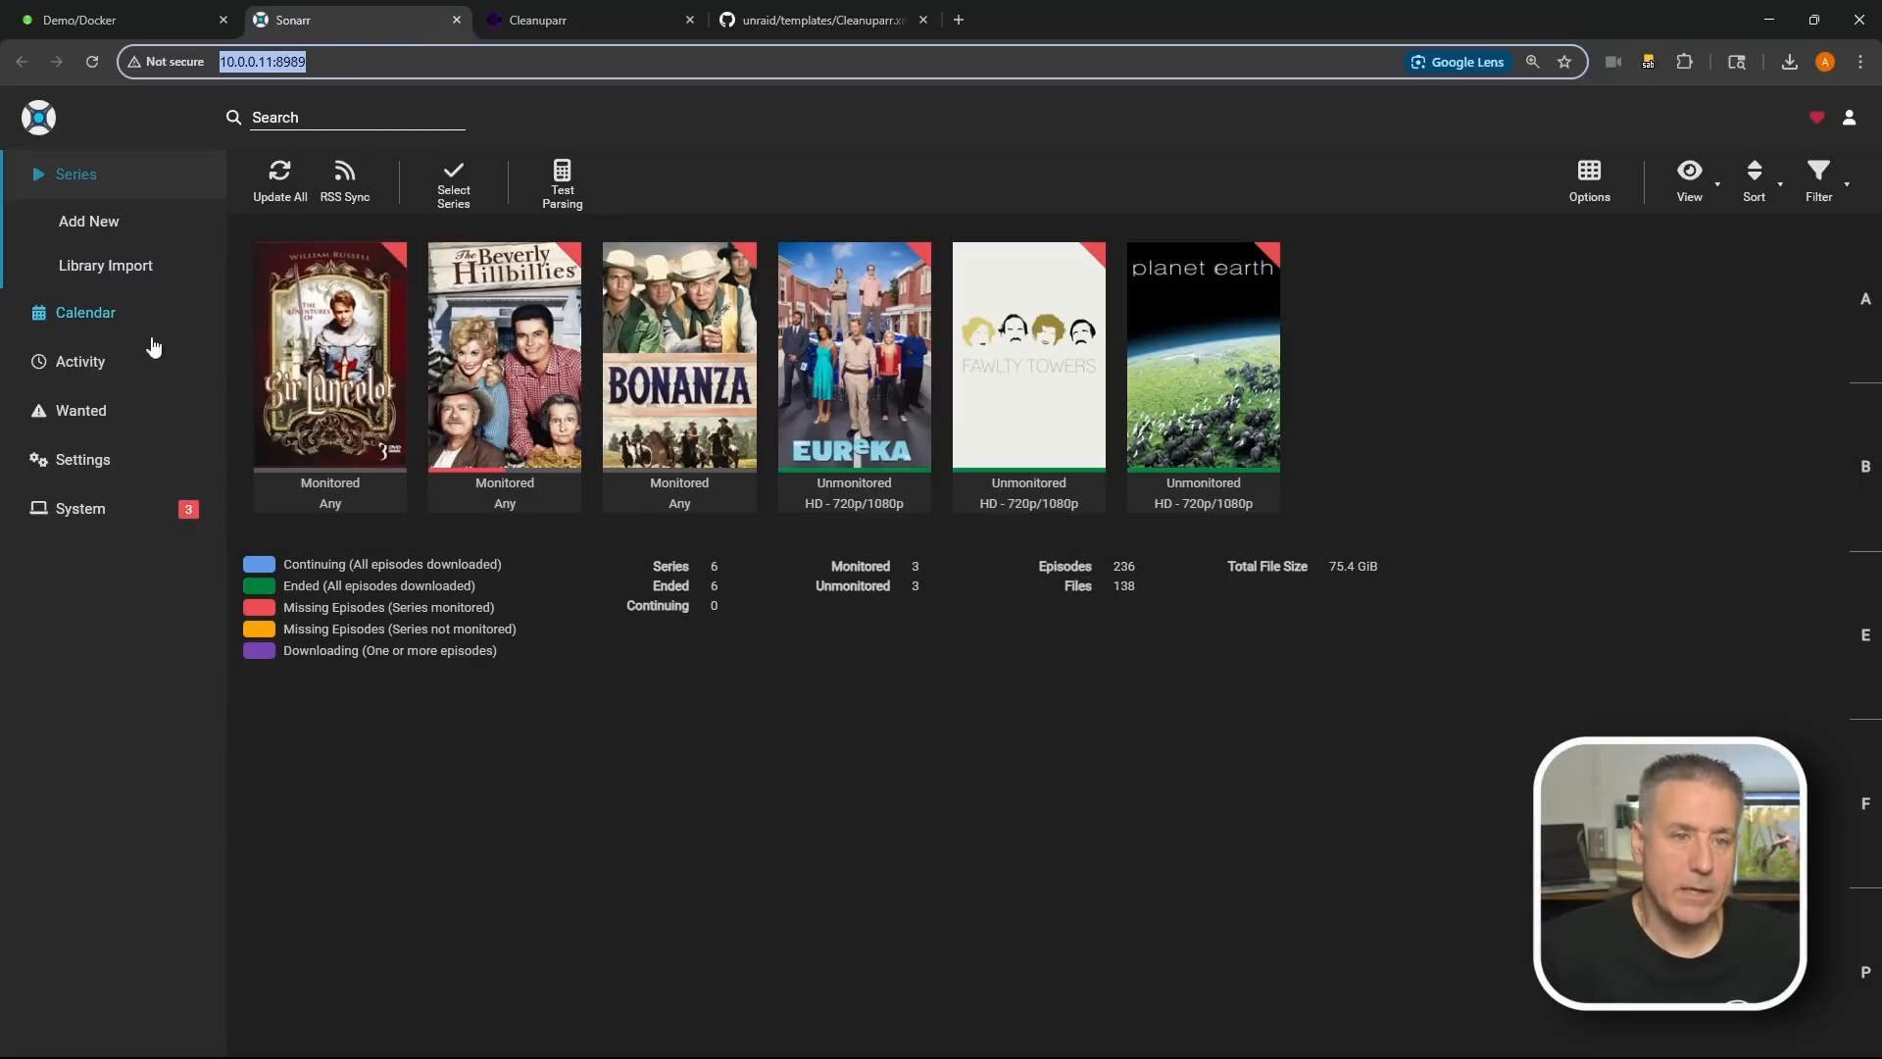
left_click(94, 461)
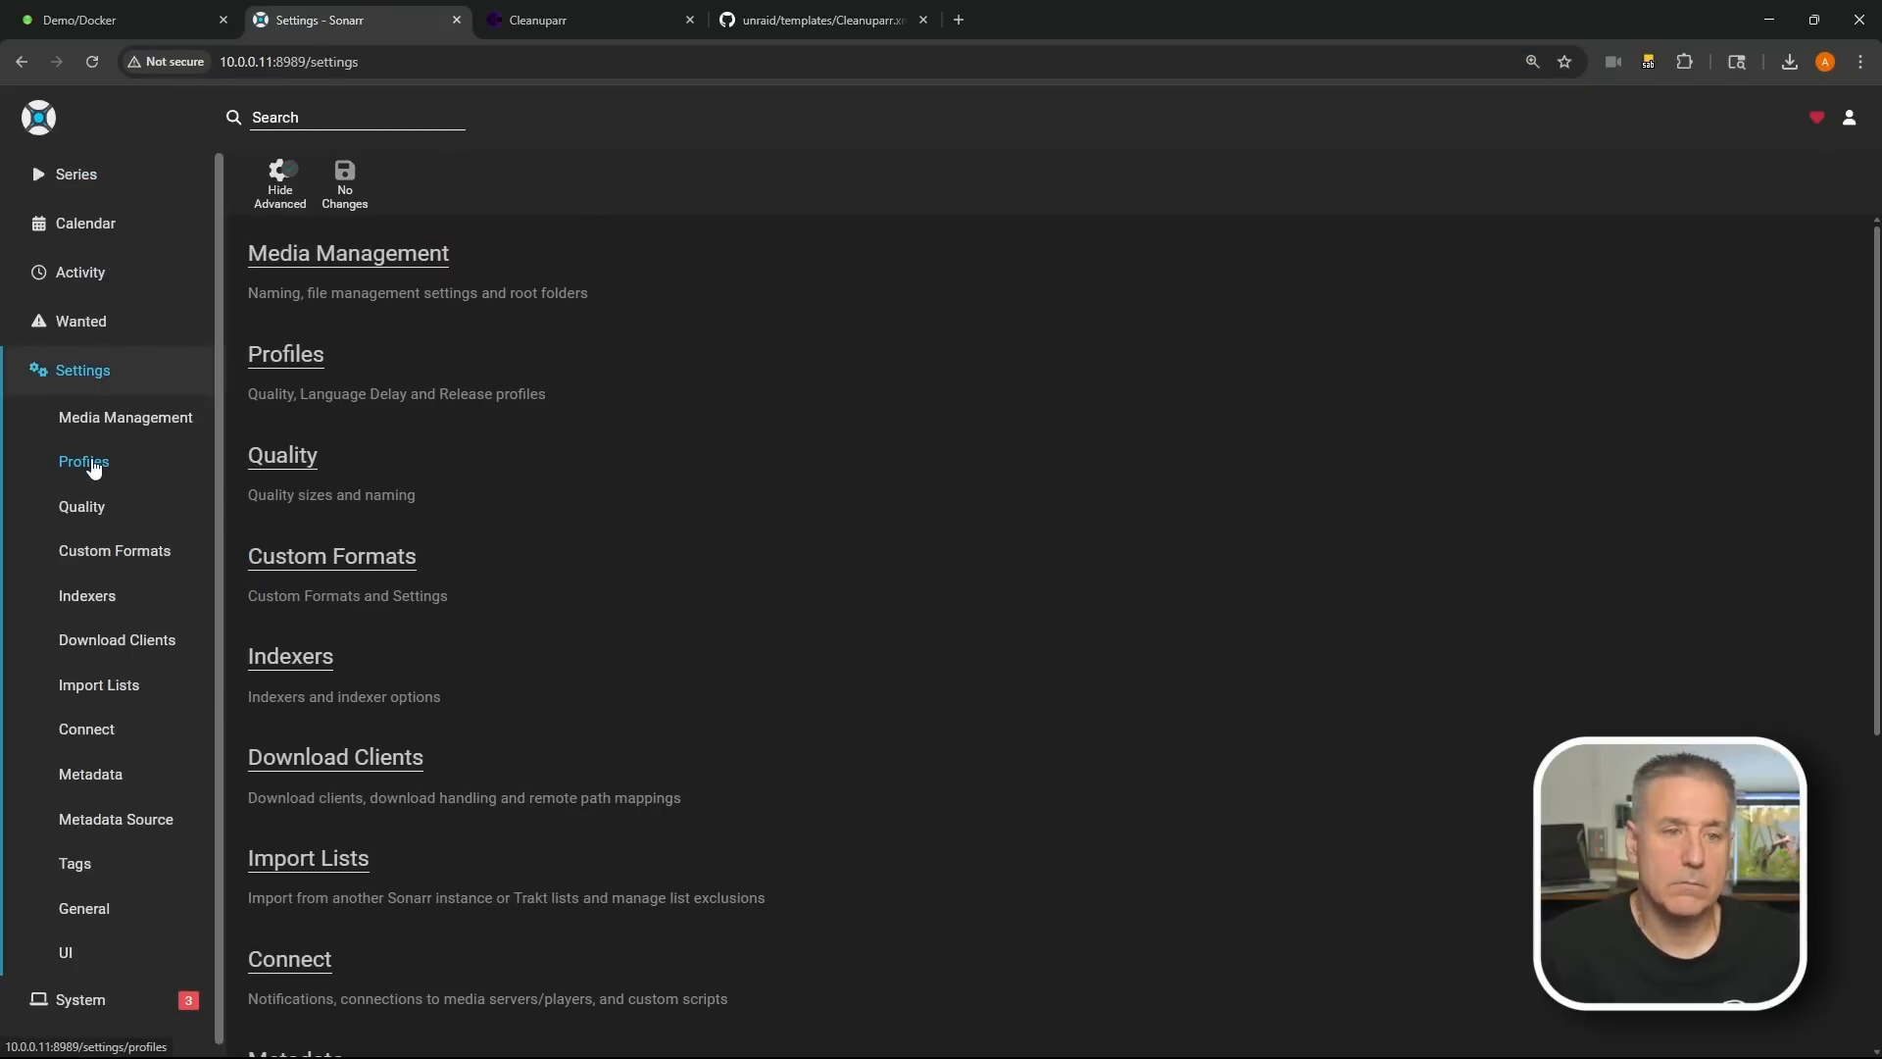
left_click(110, 918)
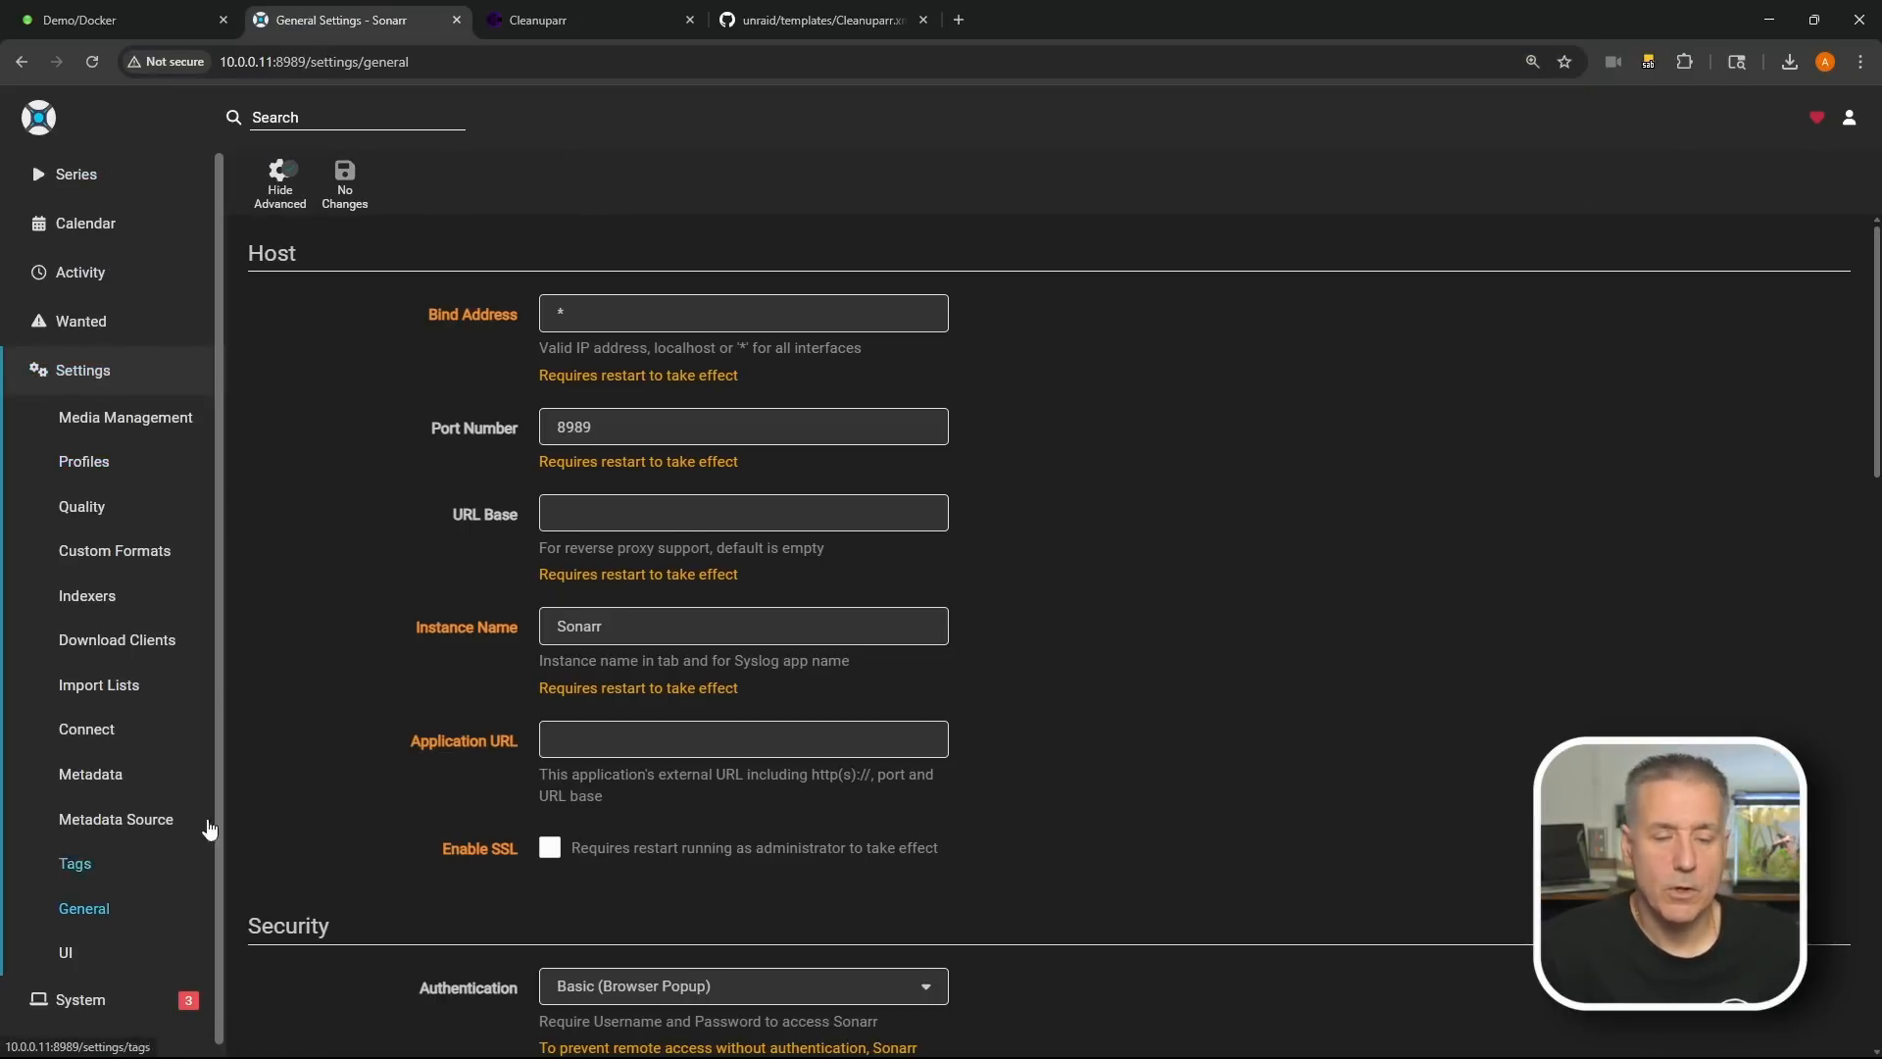
scroll(390, 849, "down", 8)
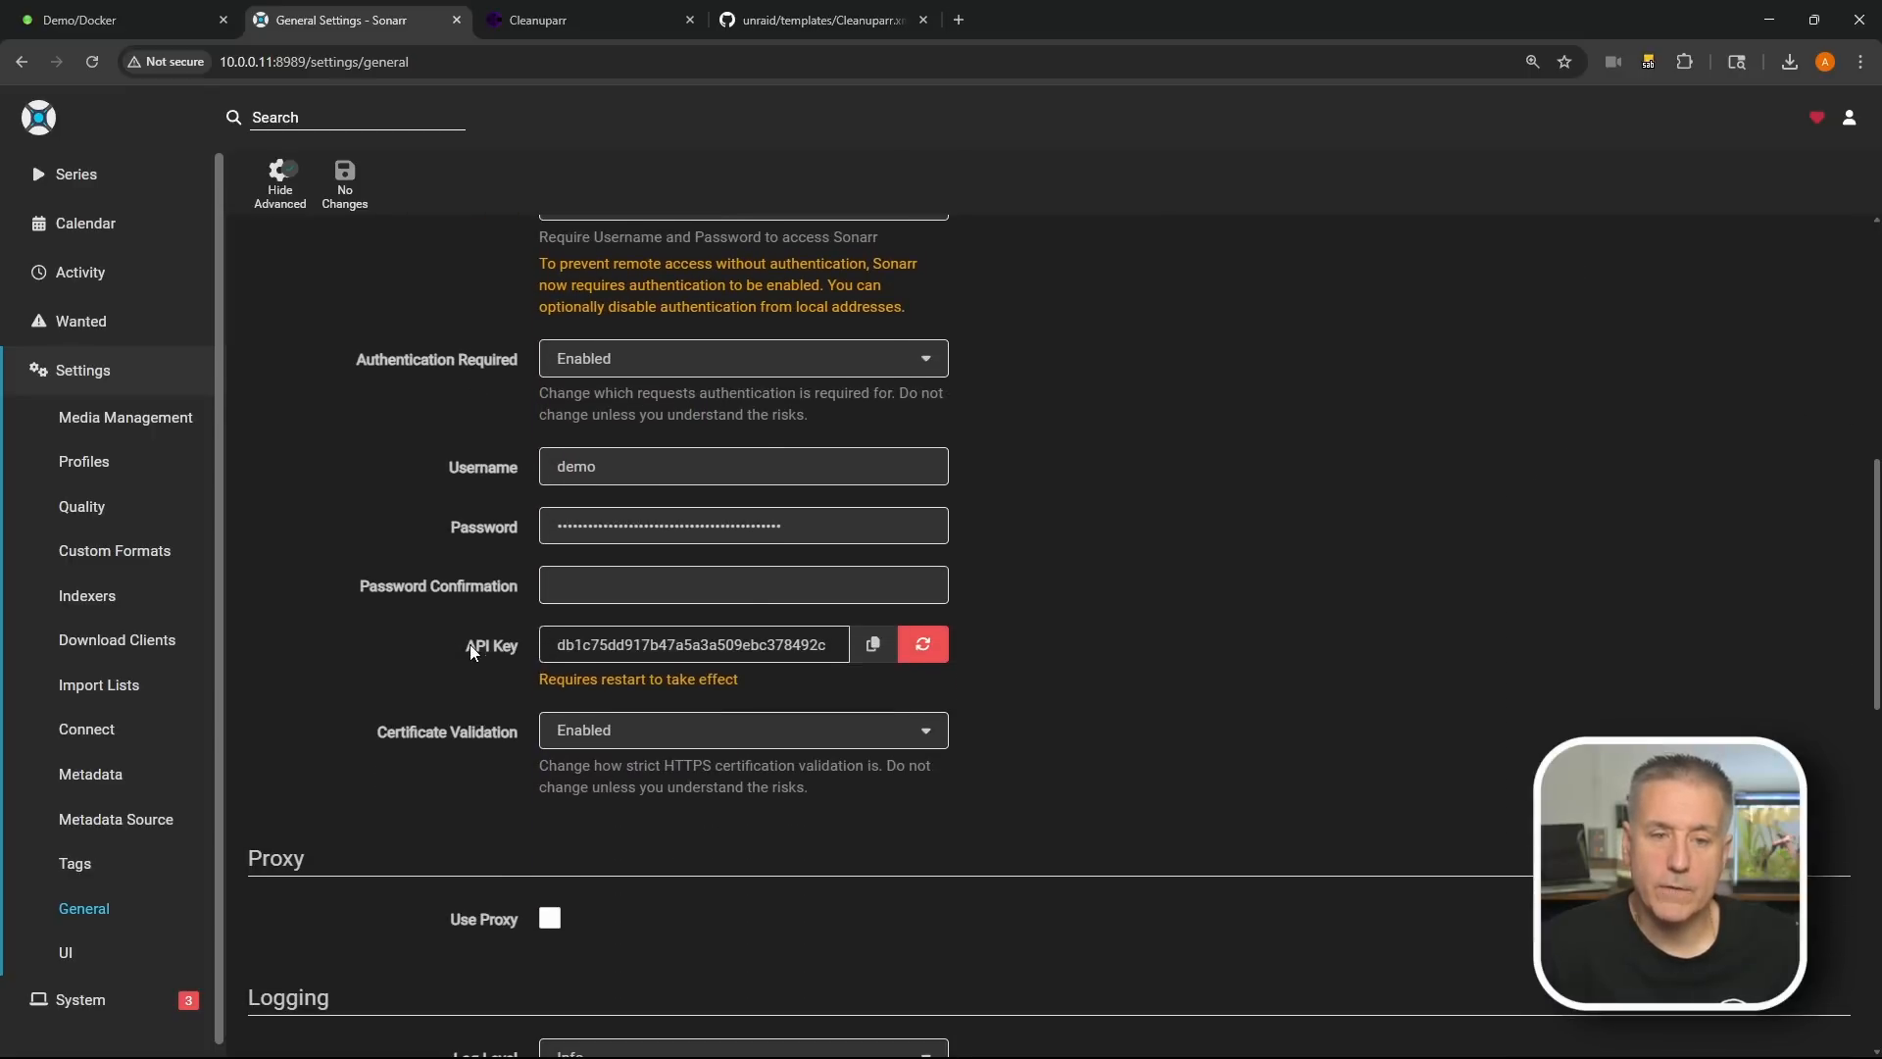
left_click(869, 647)
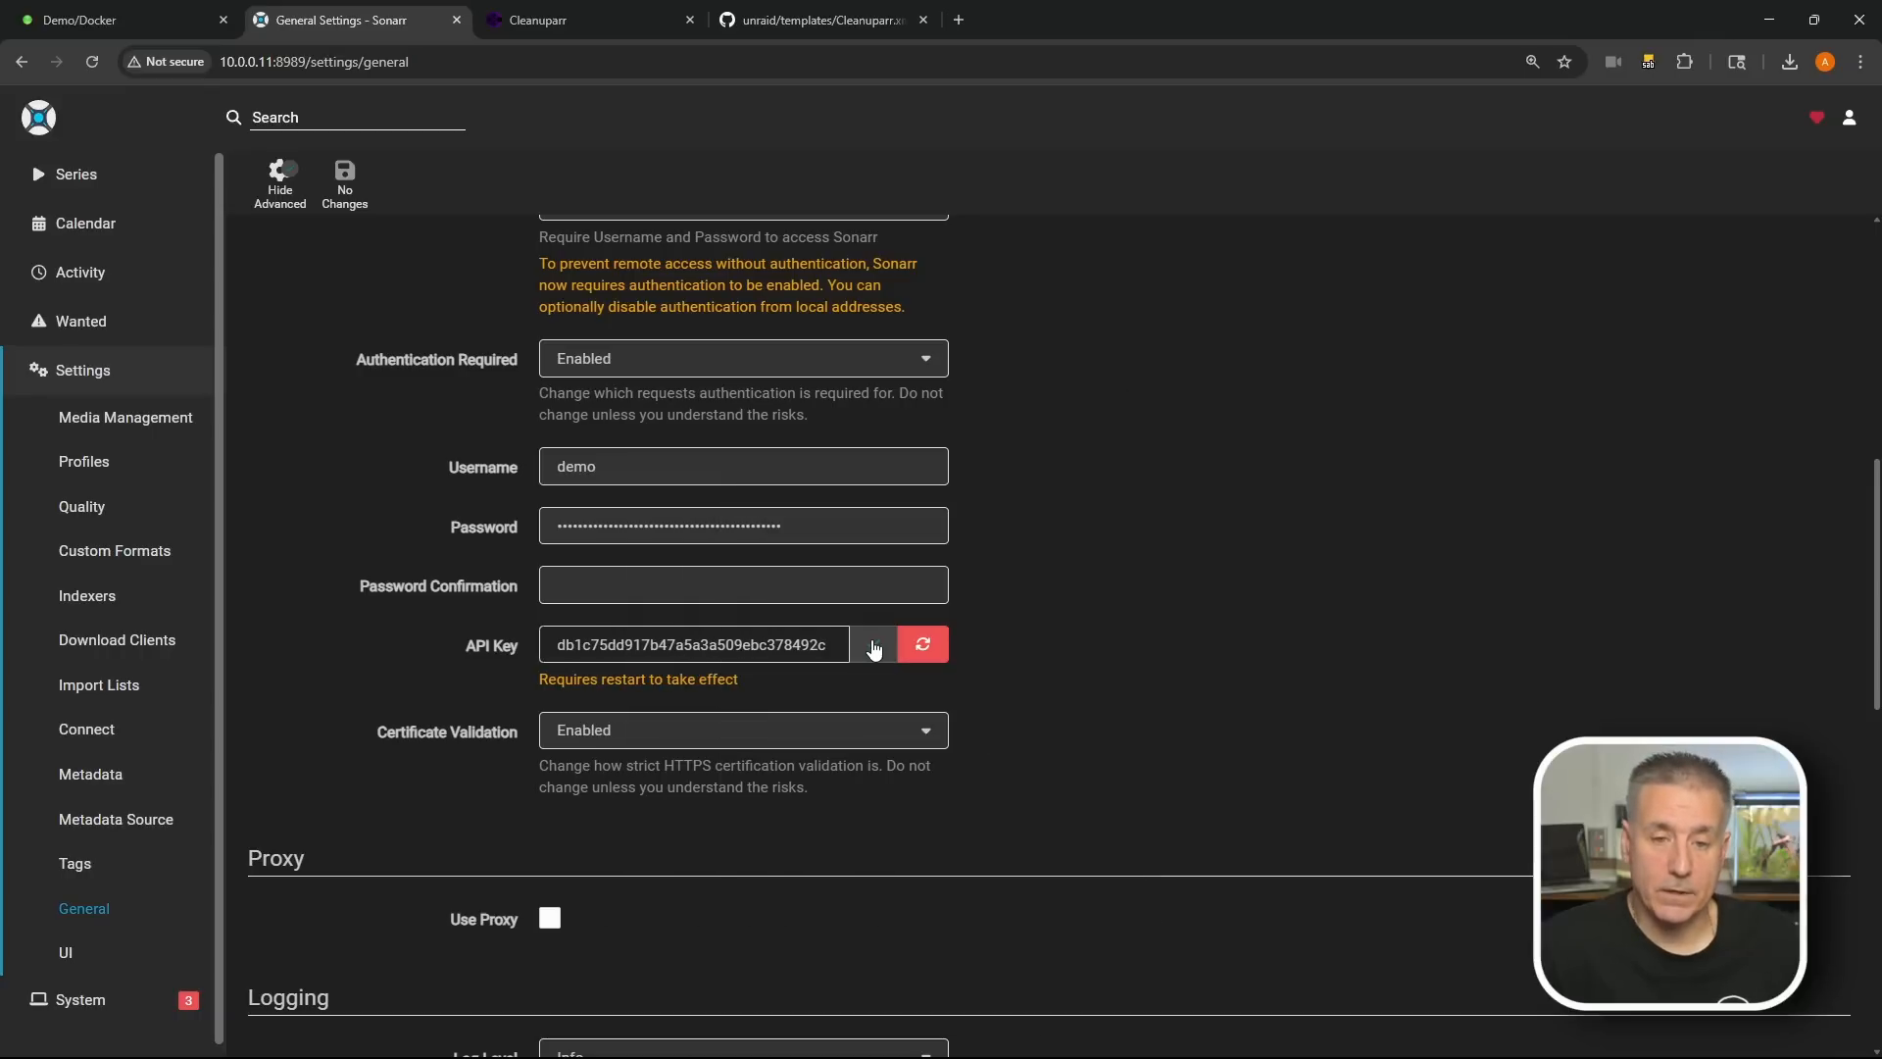
Step: Paste the Sonarr API key into the API Key field of the new instance in Cleanuparr and save the instance
left_click(583, 30)
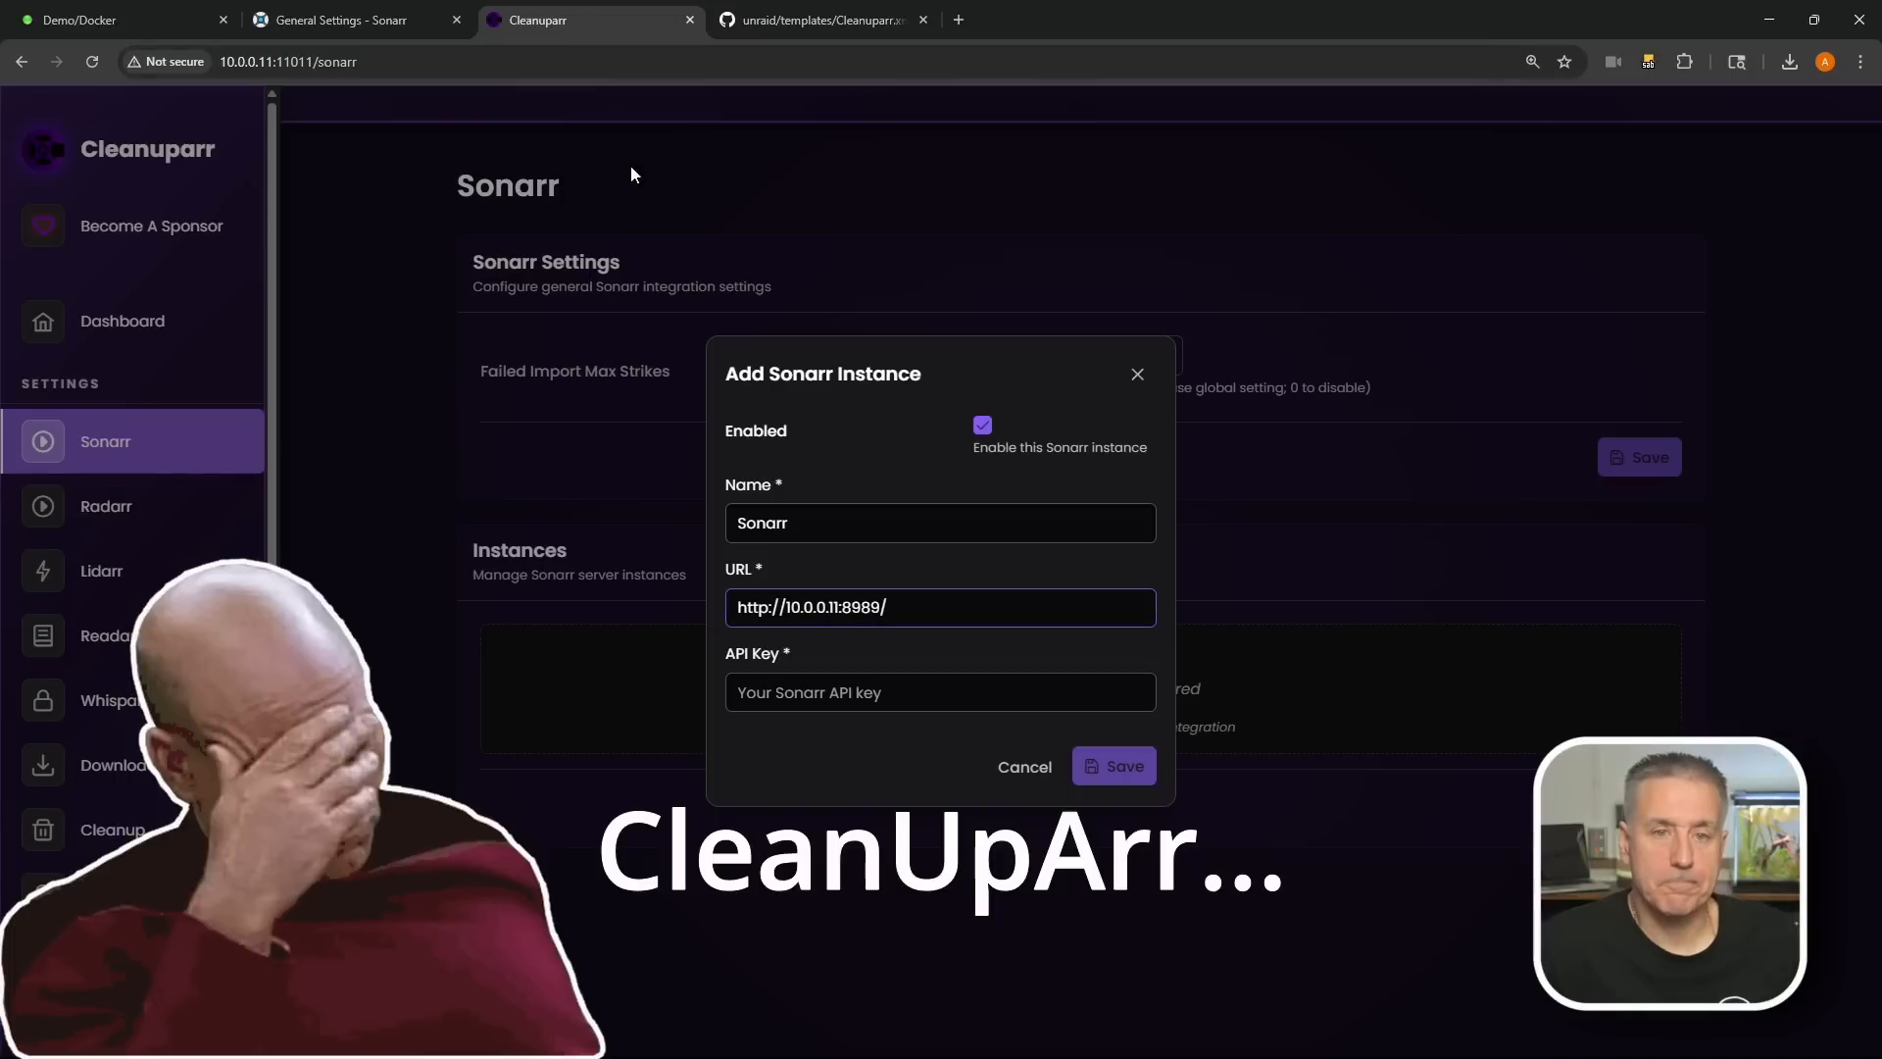
left_click(800, 692)
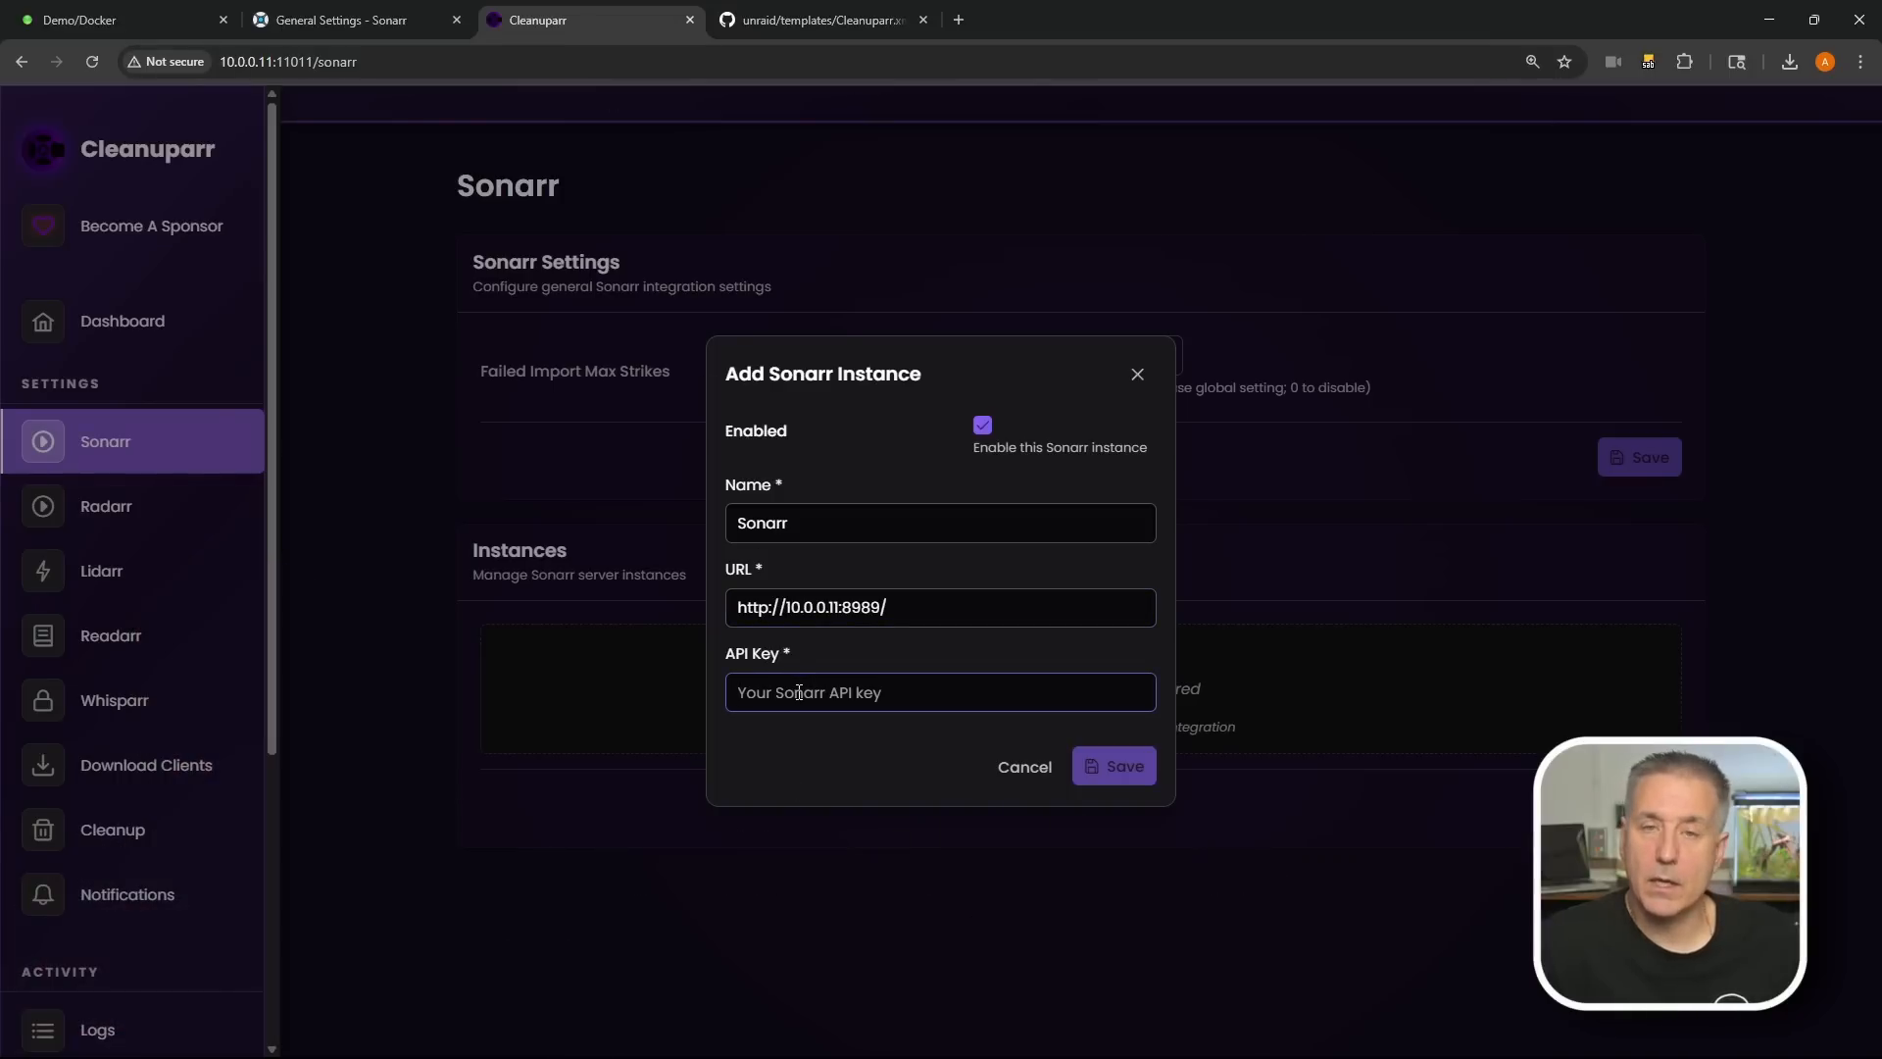
key("ctrl+v")
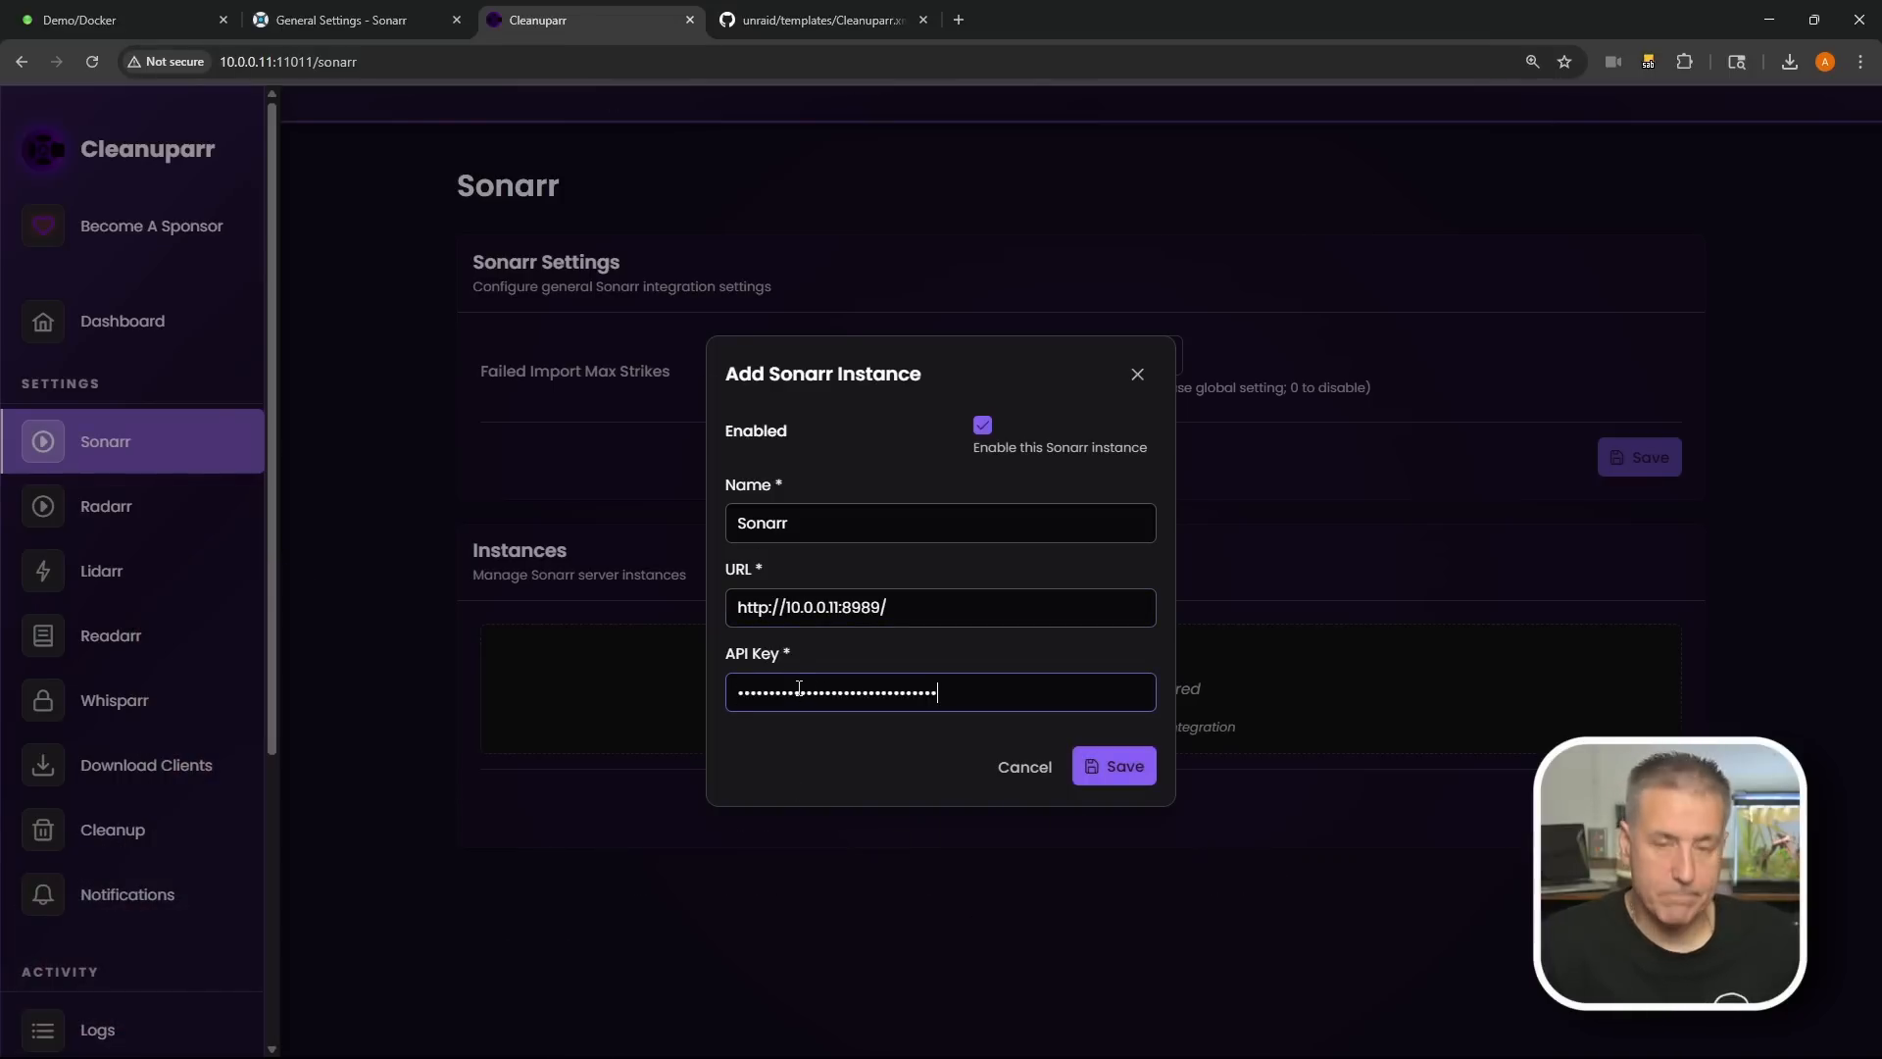
left_click(1143, 768)
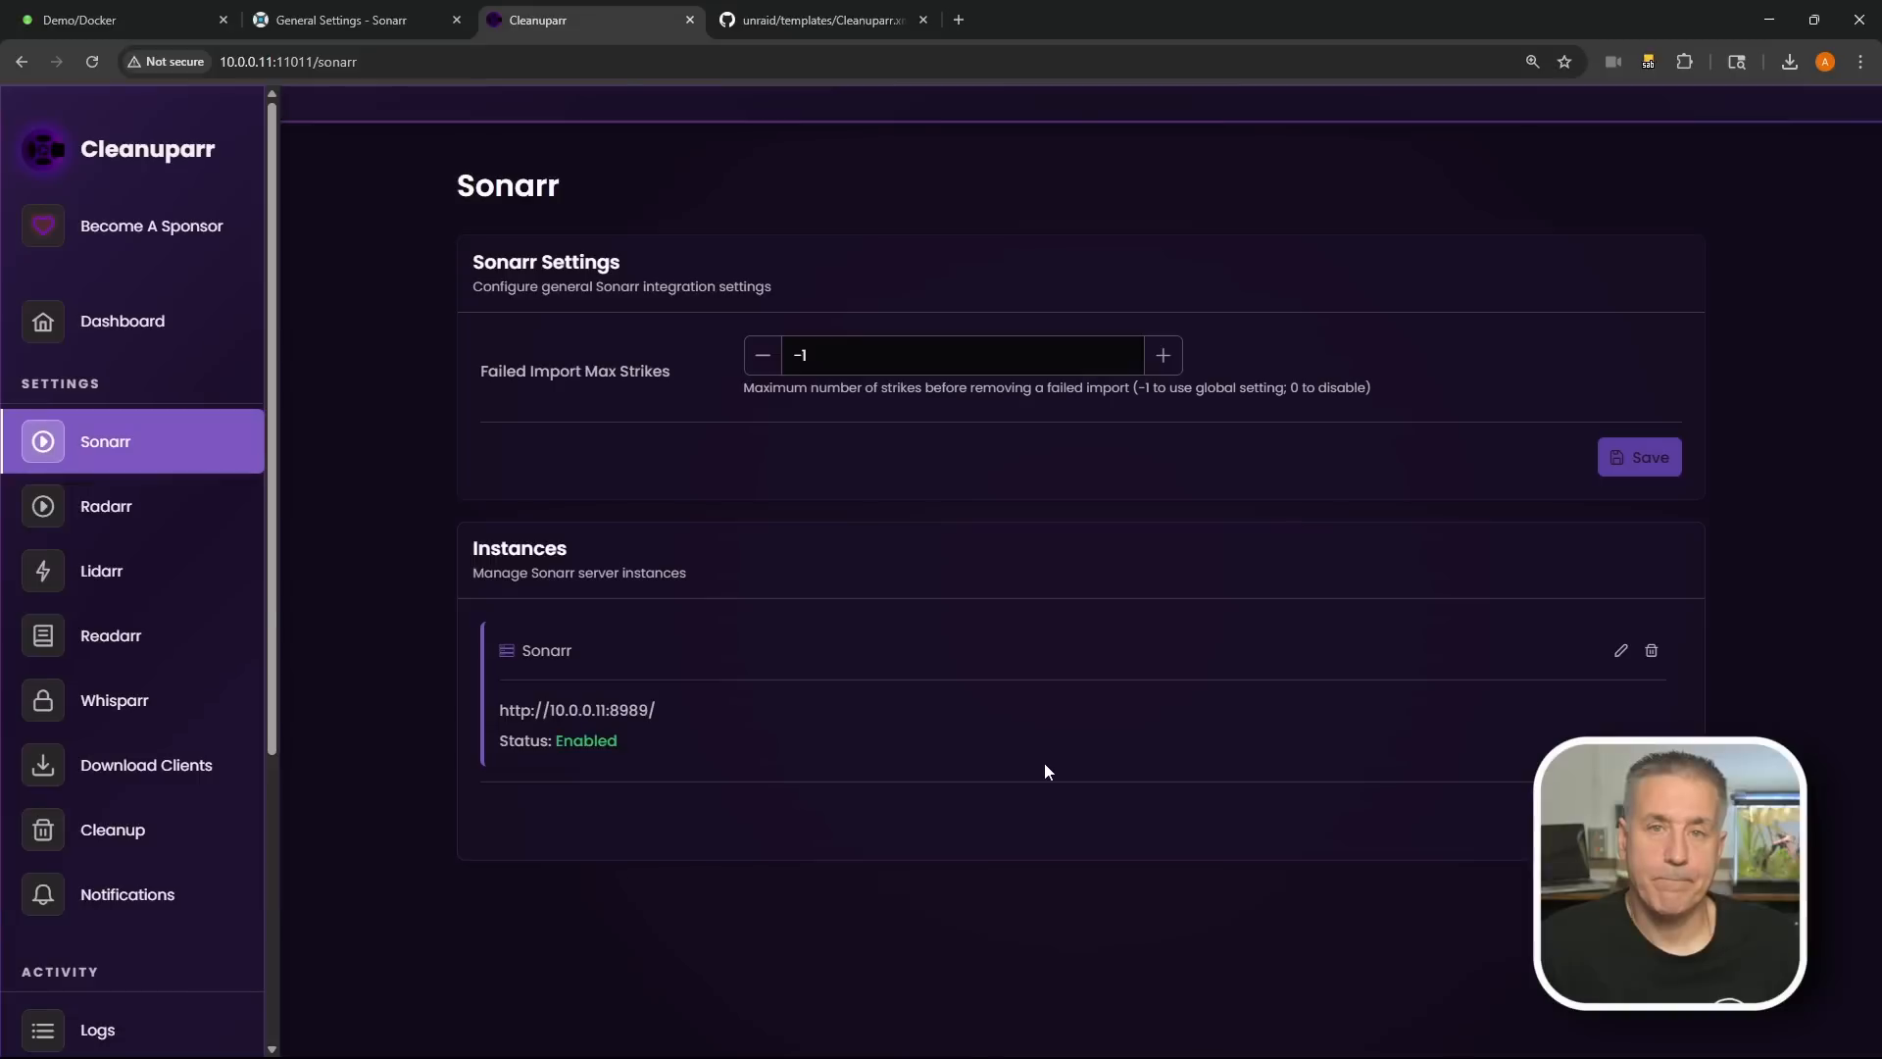
Step: Start a new Radarr instance in Cleanuparr's settings and name it Radarr
left_click(103, 506)
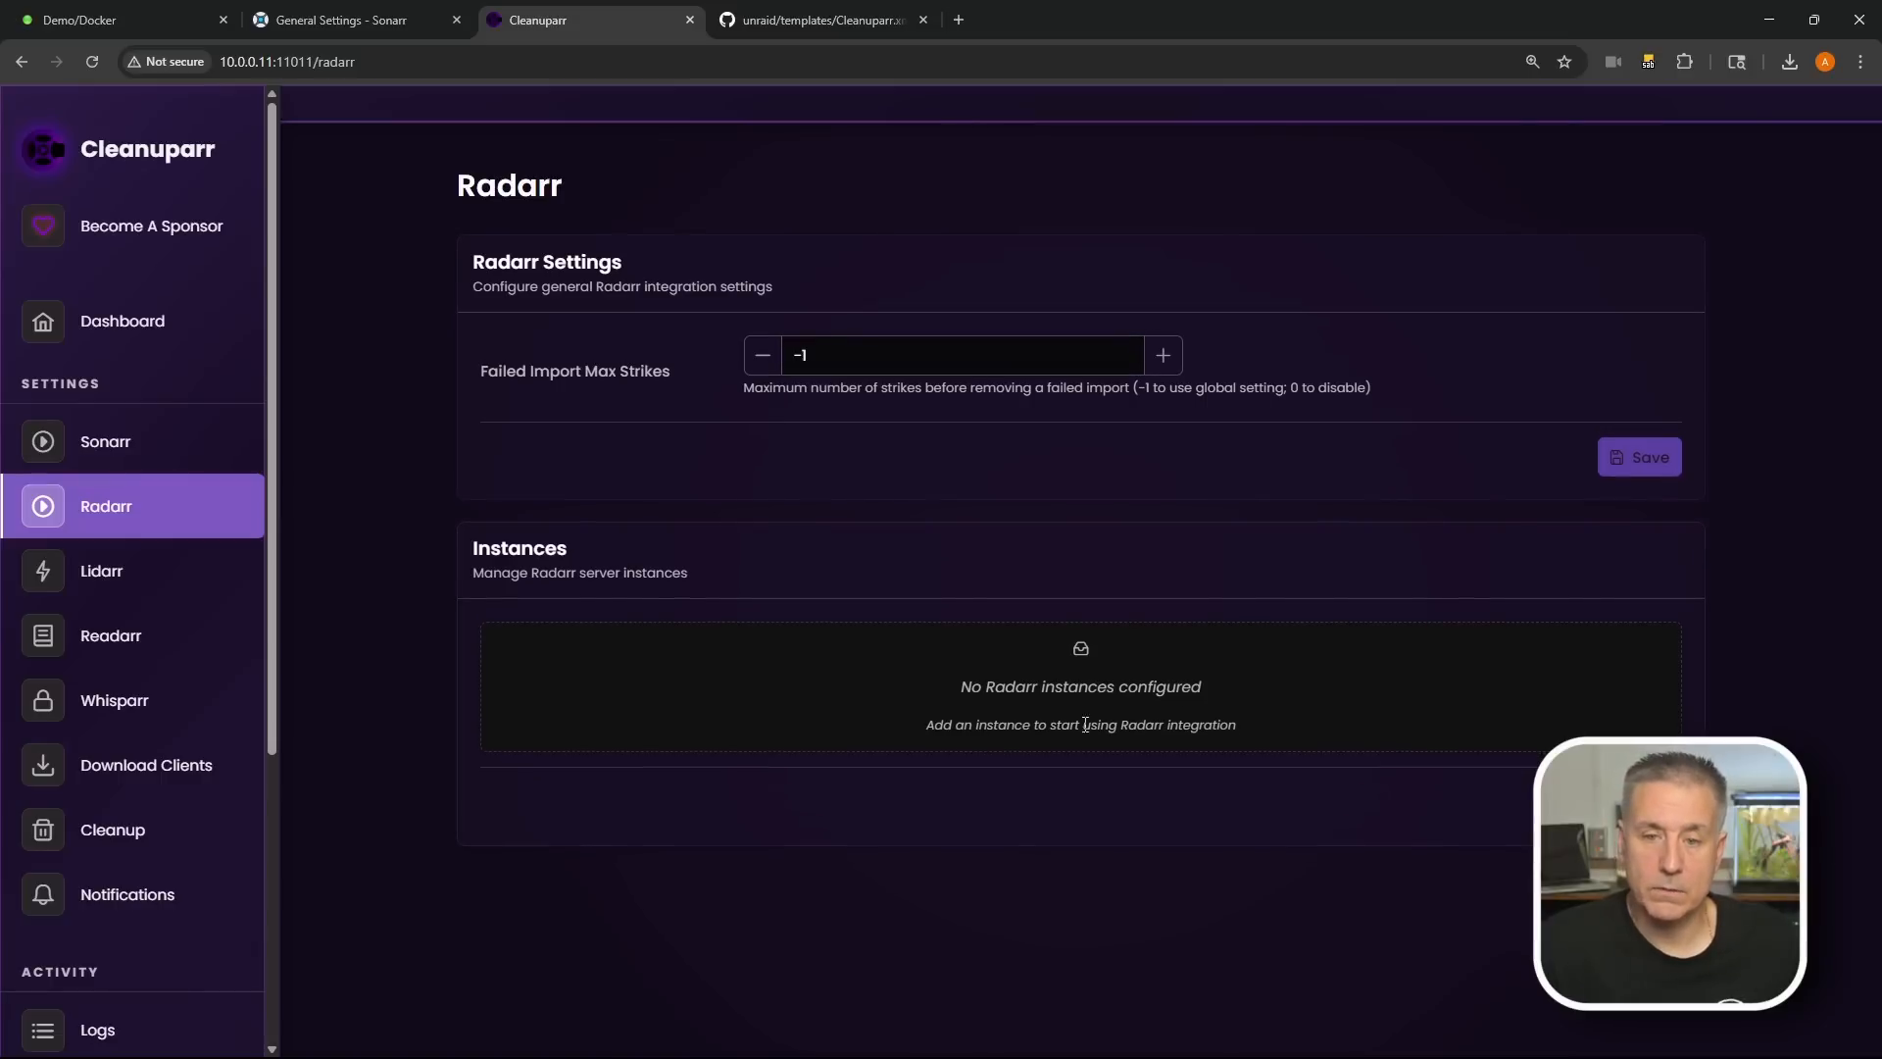
left_click(1597, 805)
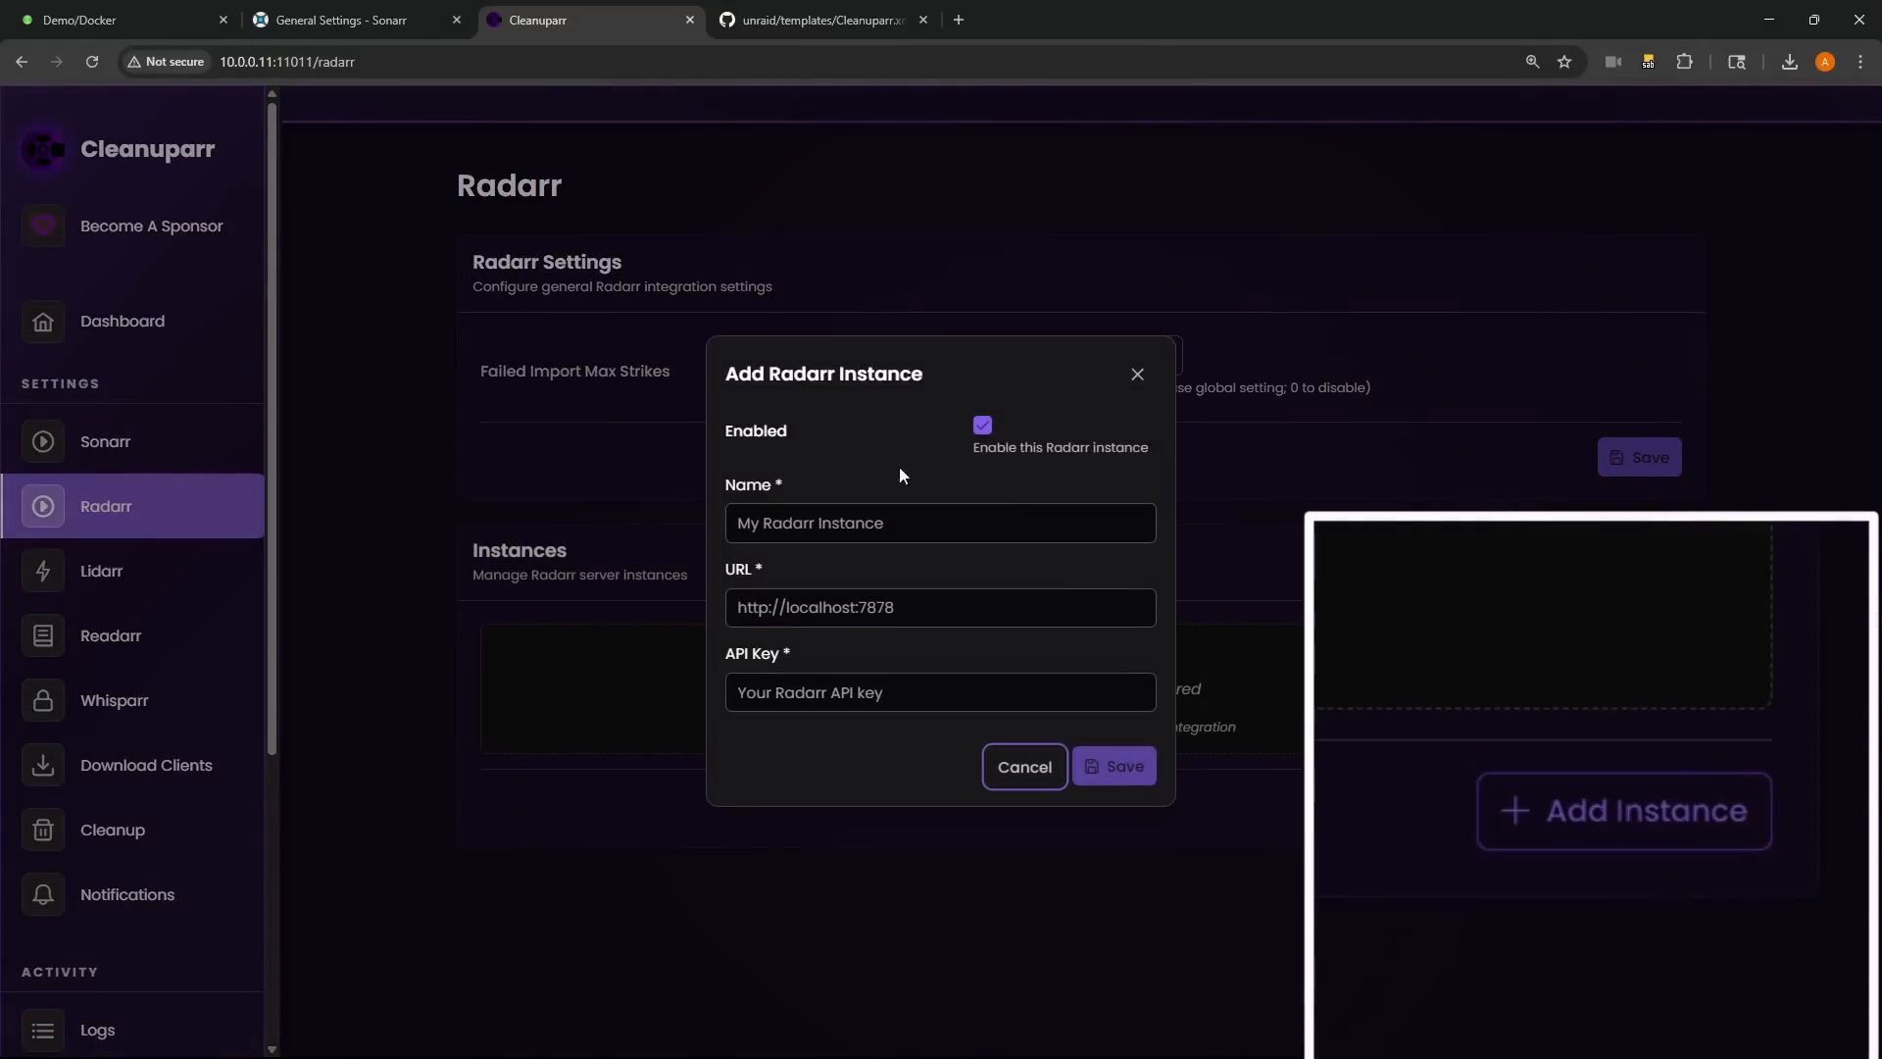
type("Radarr")
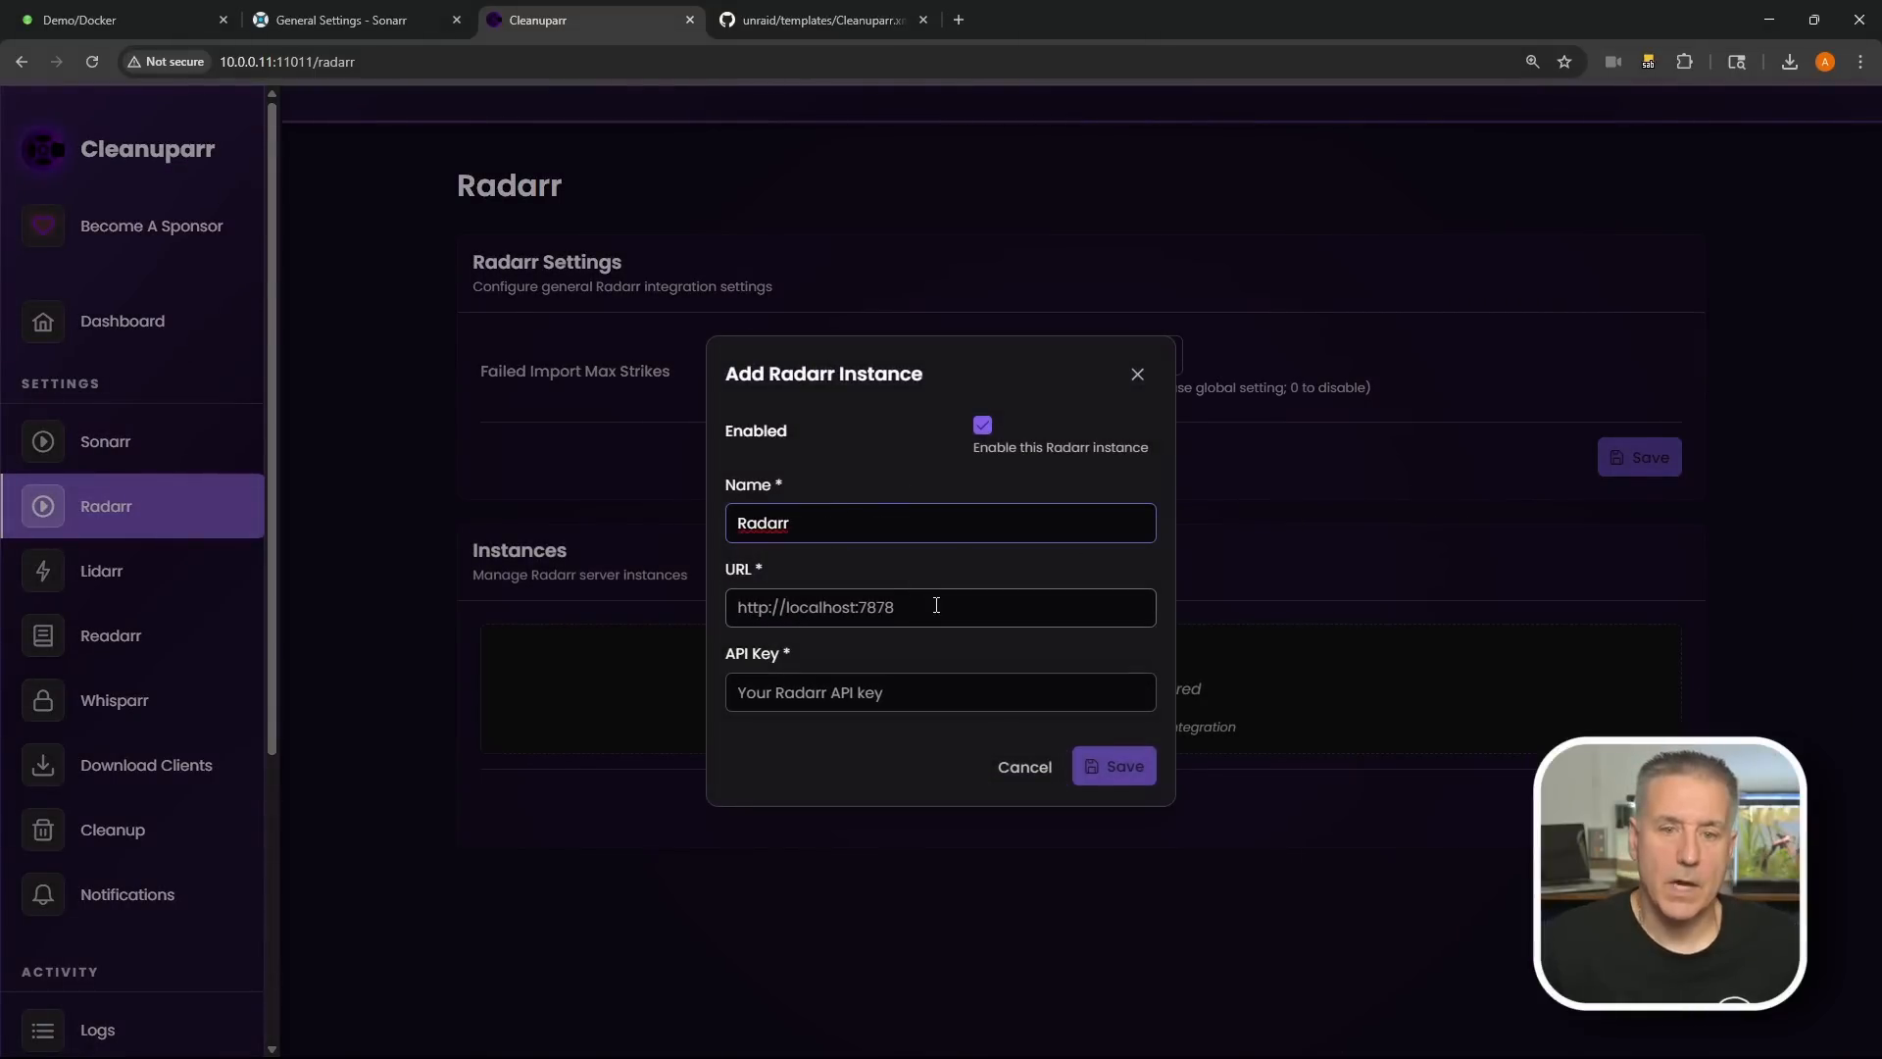
left_click(933, 606)
left_click(102, 22)
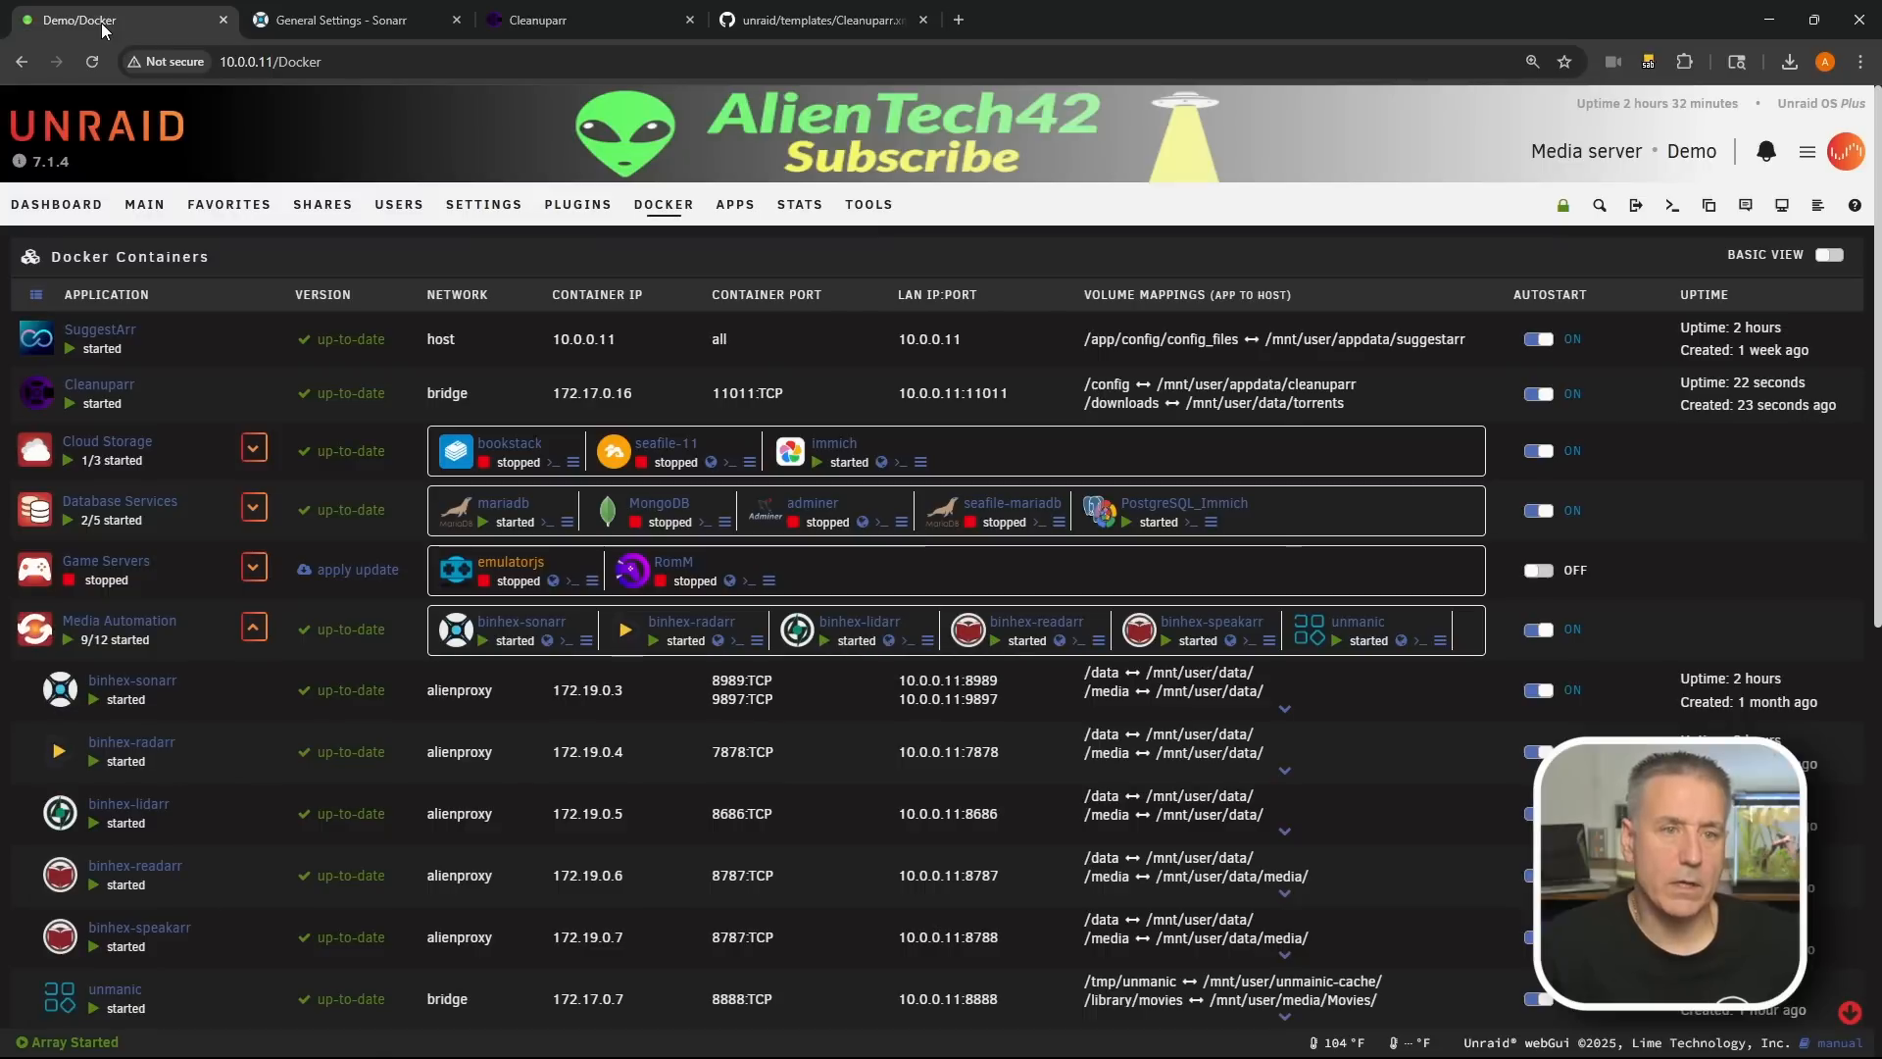
left_click(59, 751)
left_click(74, 790)
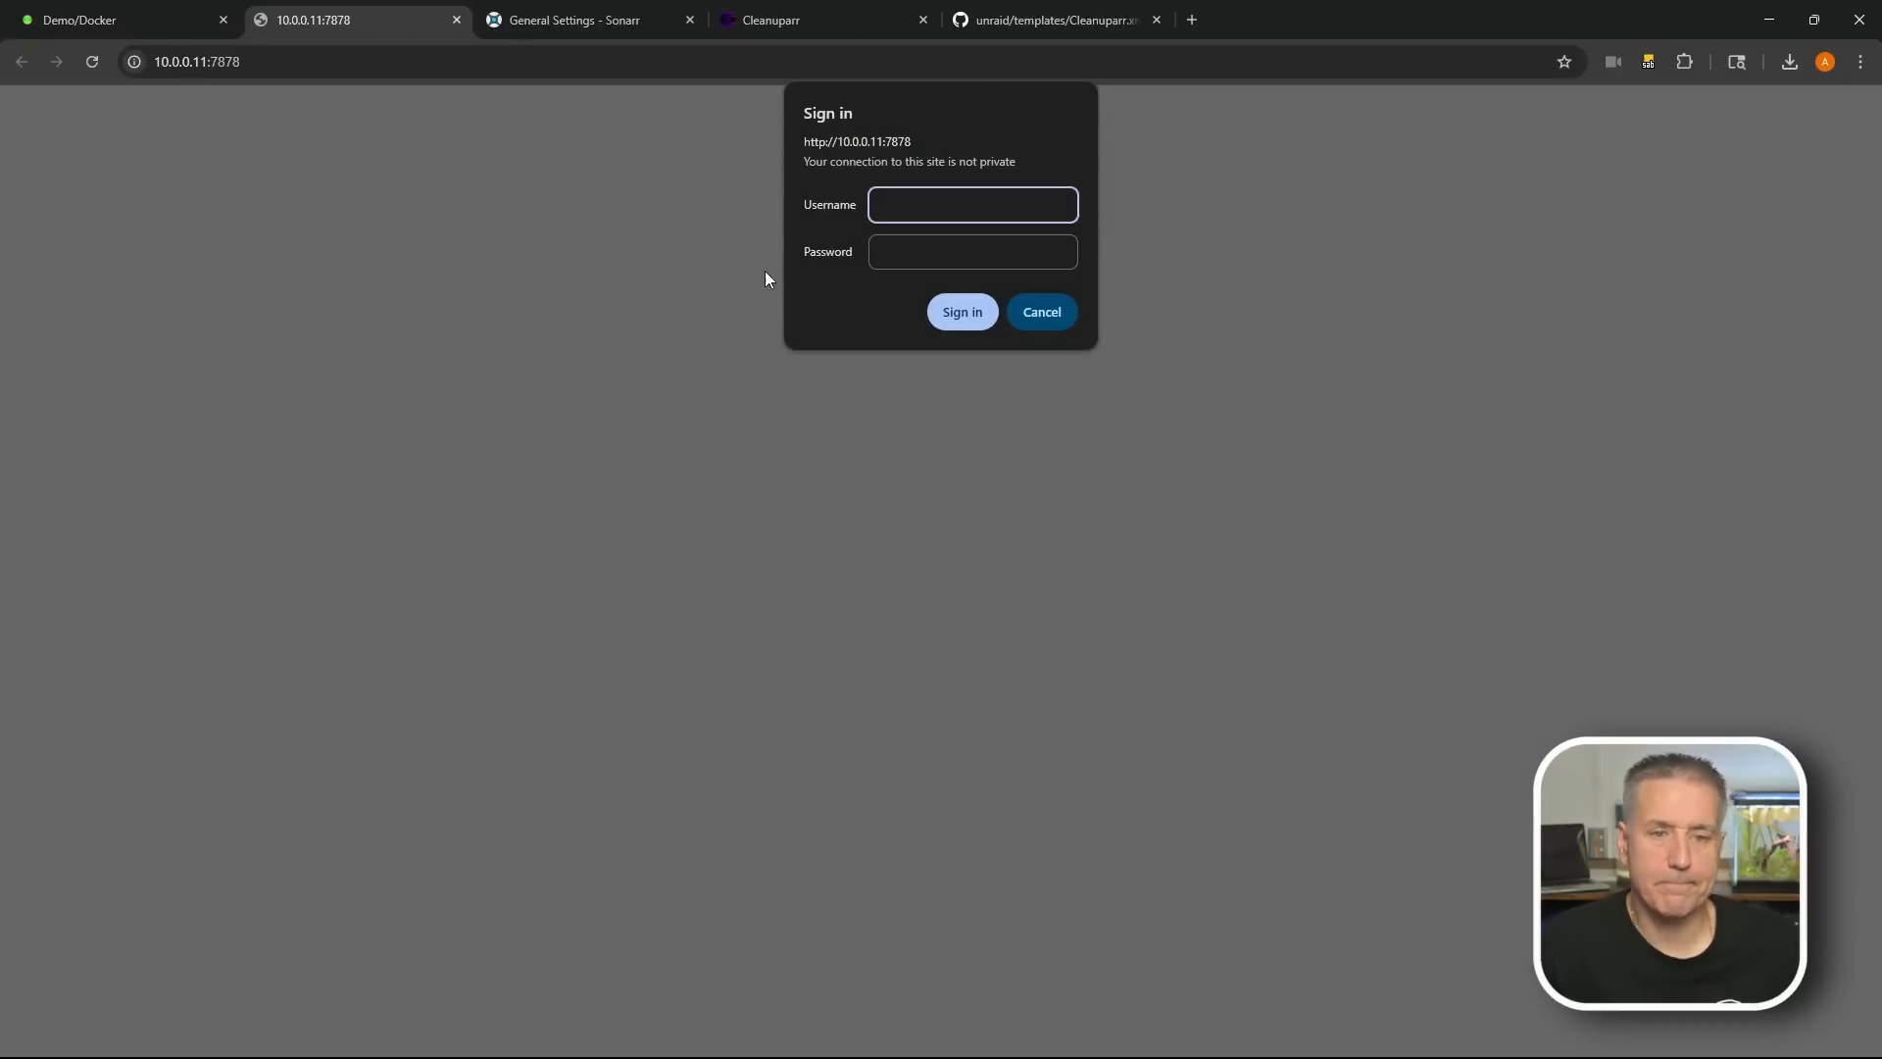
type("Demo")
key("Tab")
type("•••")
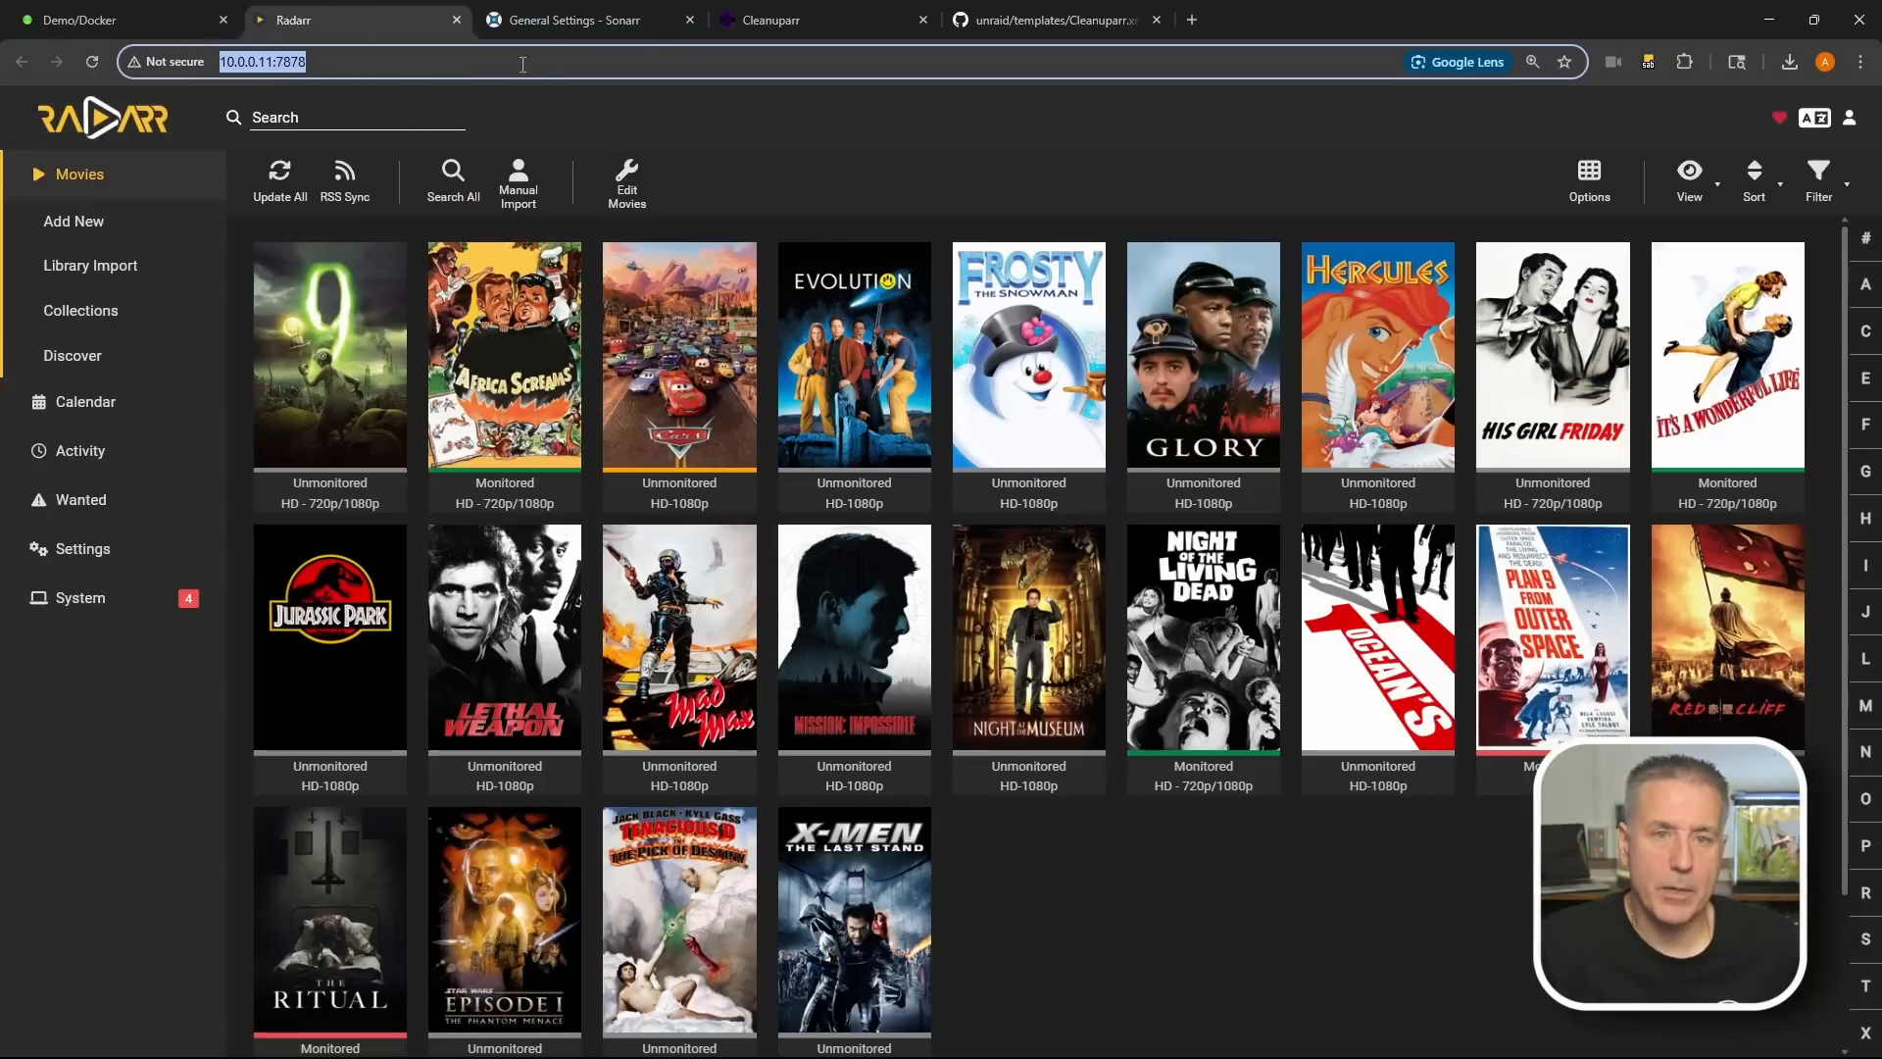
left_click(823, 19)
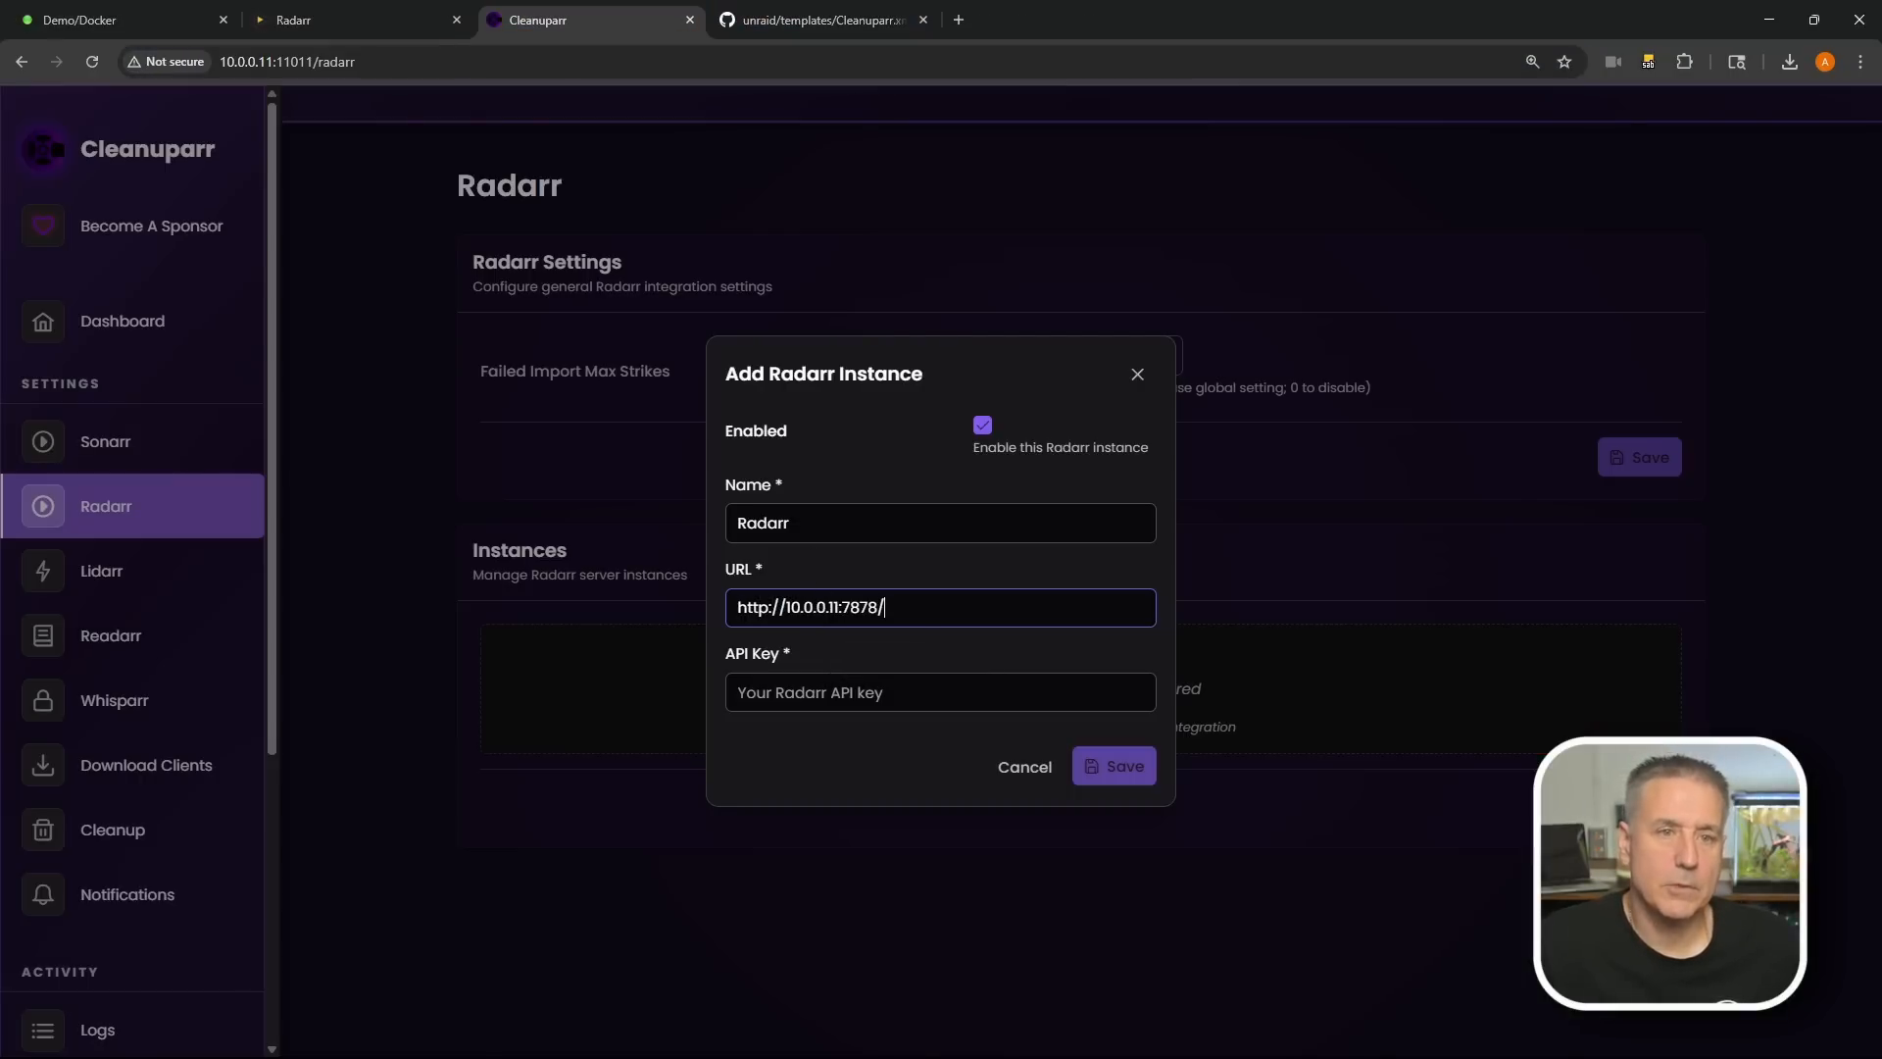
Step: Switch to Radarr and copy its API key from the Security section of the General settings
left_click(315, 28)
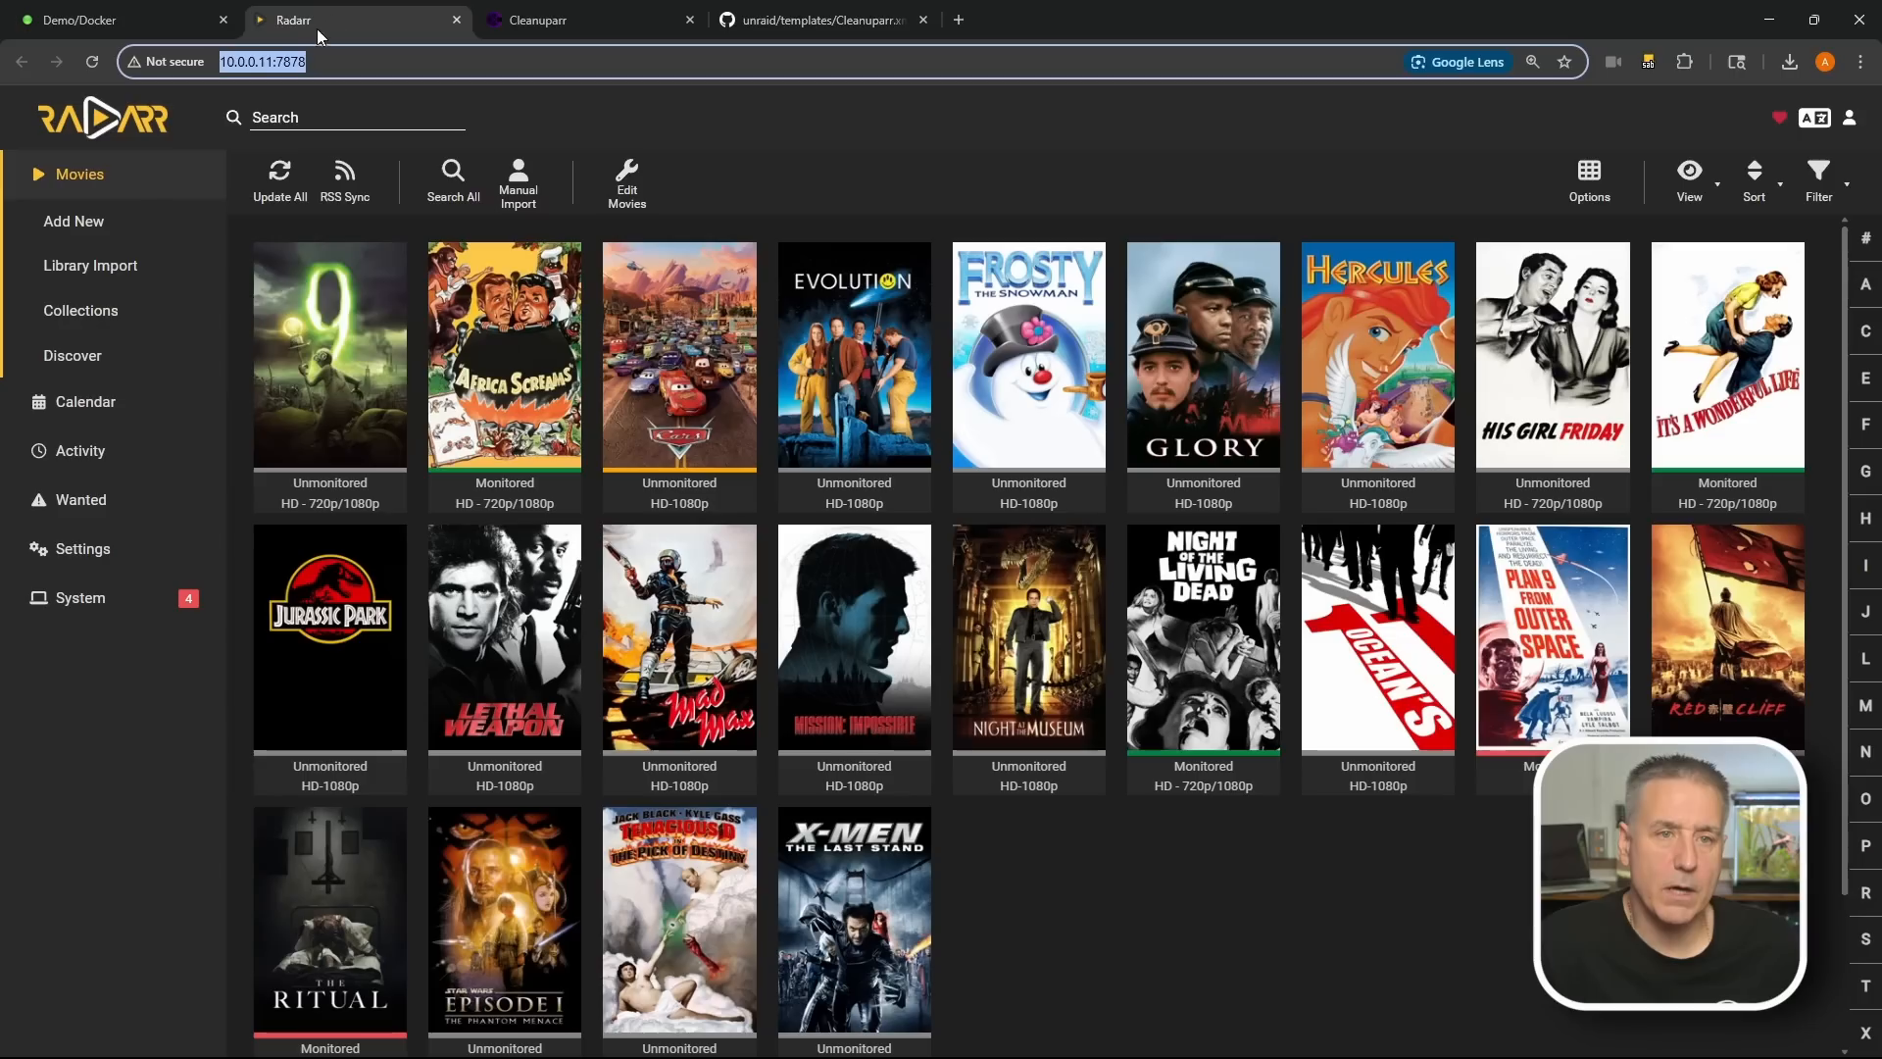
left_click(84, 549)
left_click(73, 864)
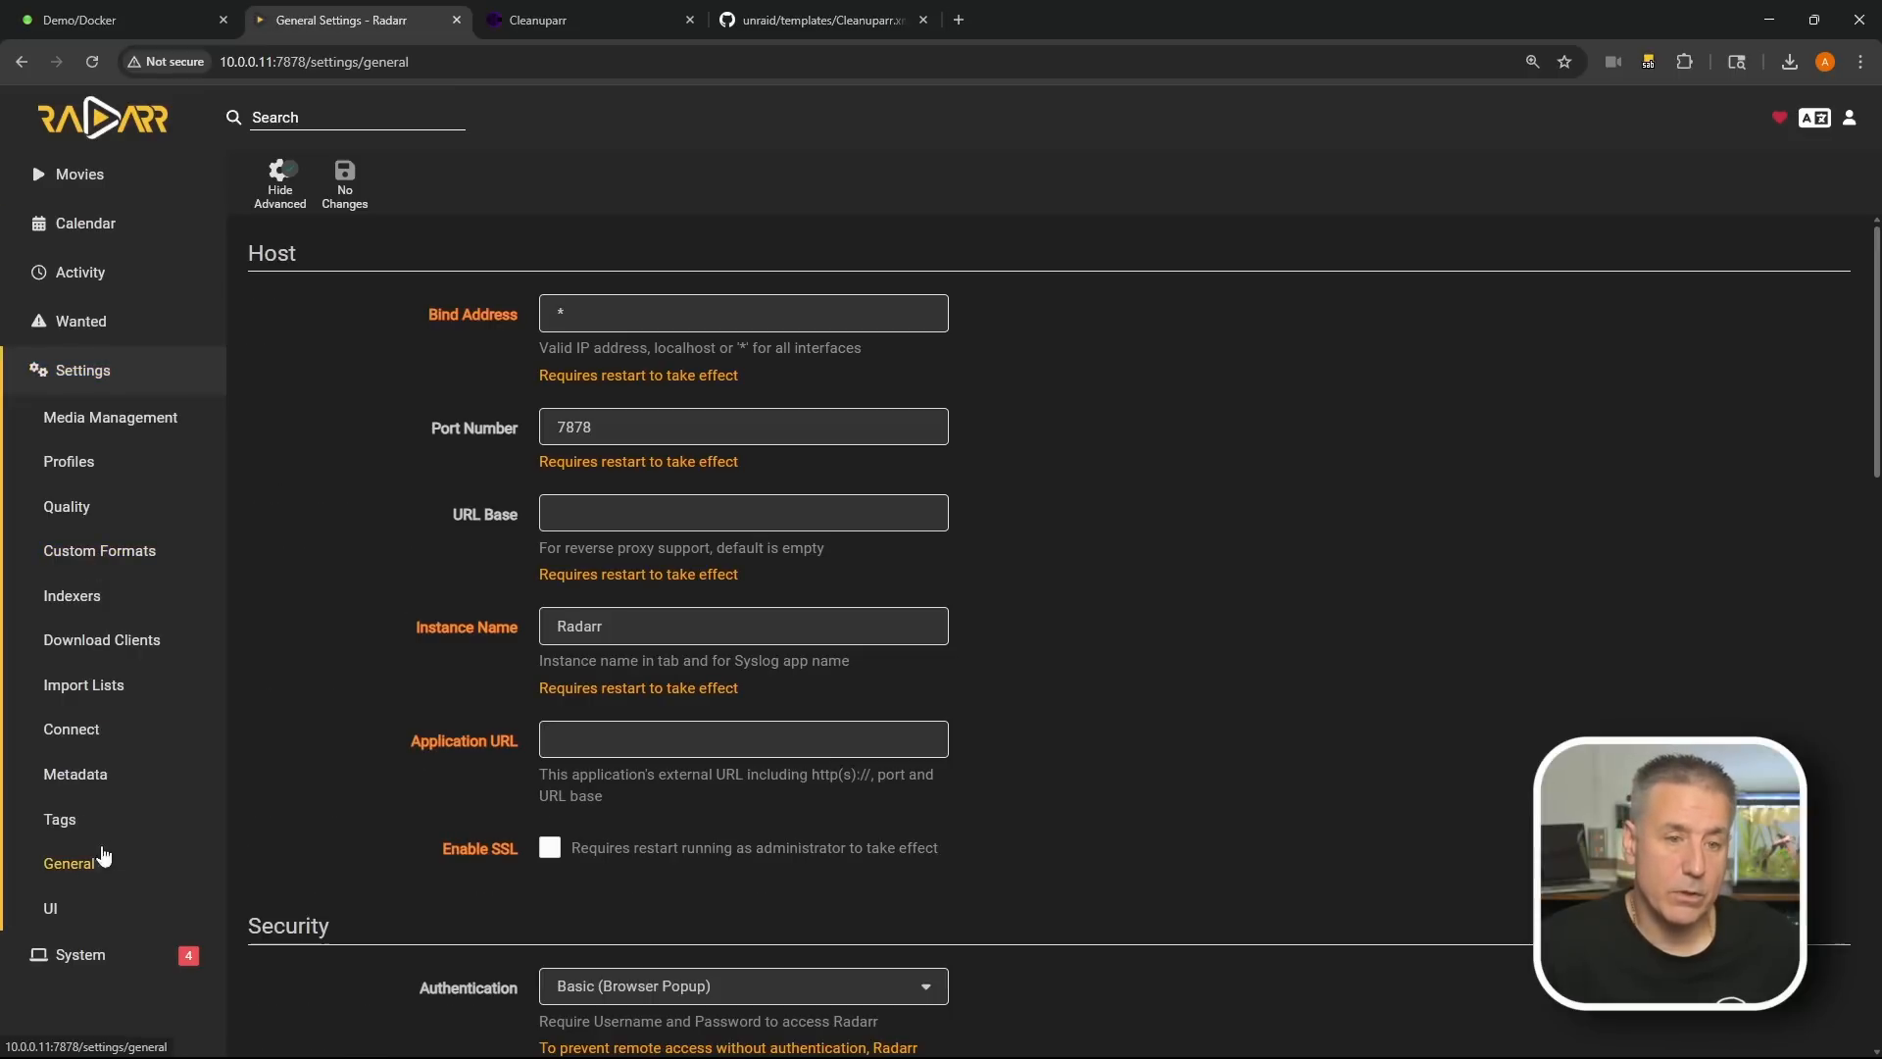
scroll(463, 780, "down", 2)
scroll(462, 780, "down", 4)
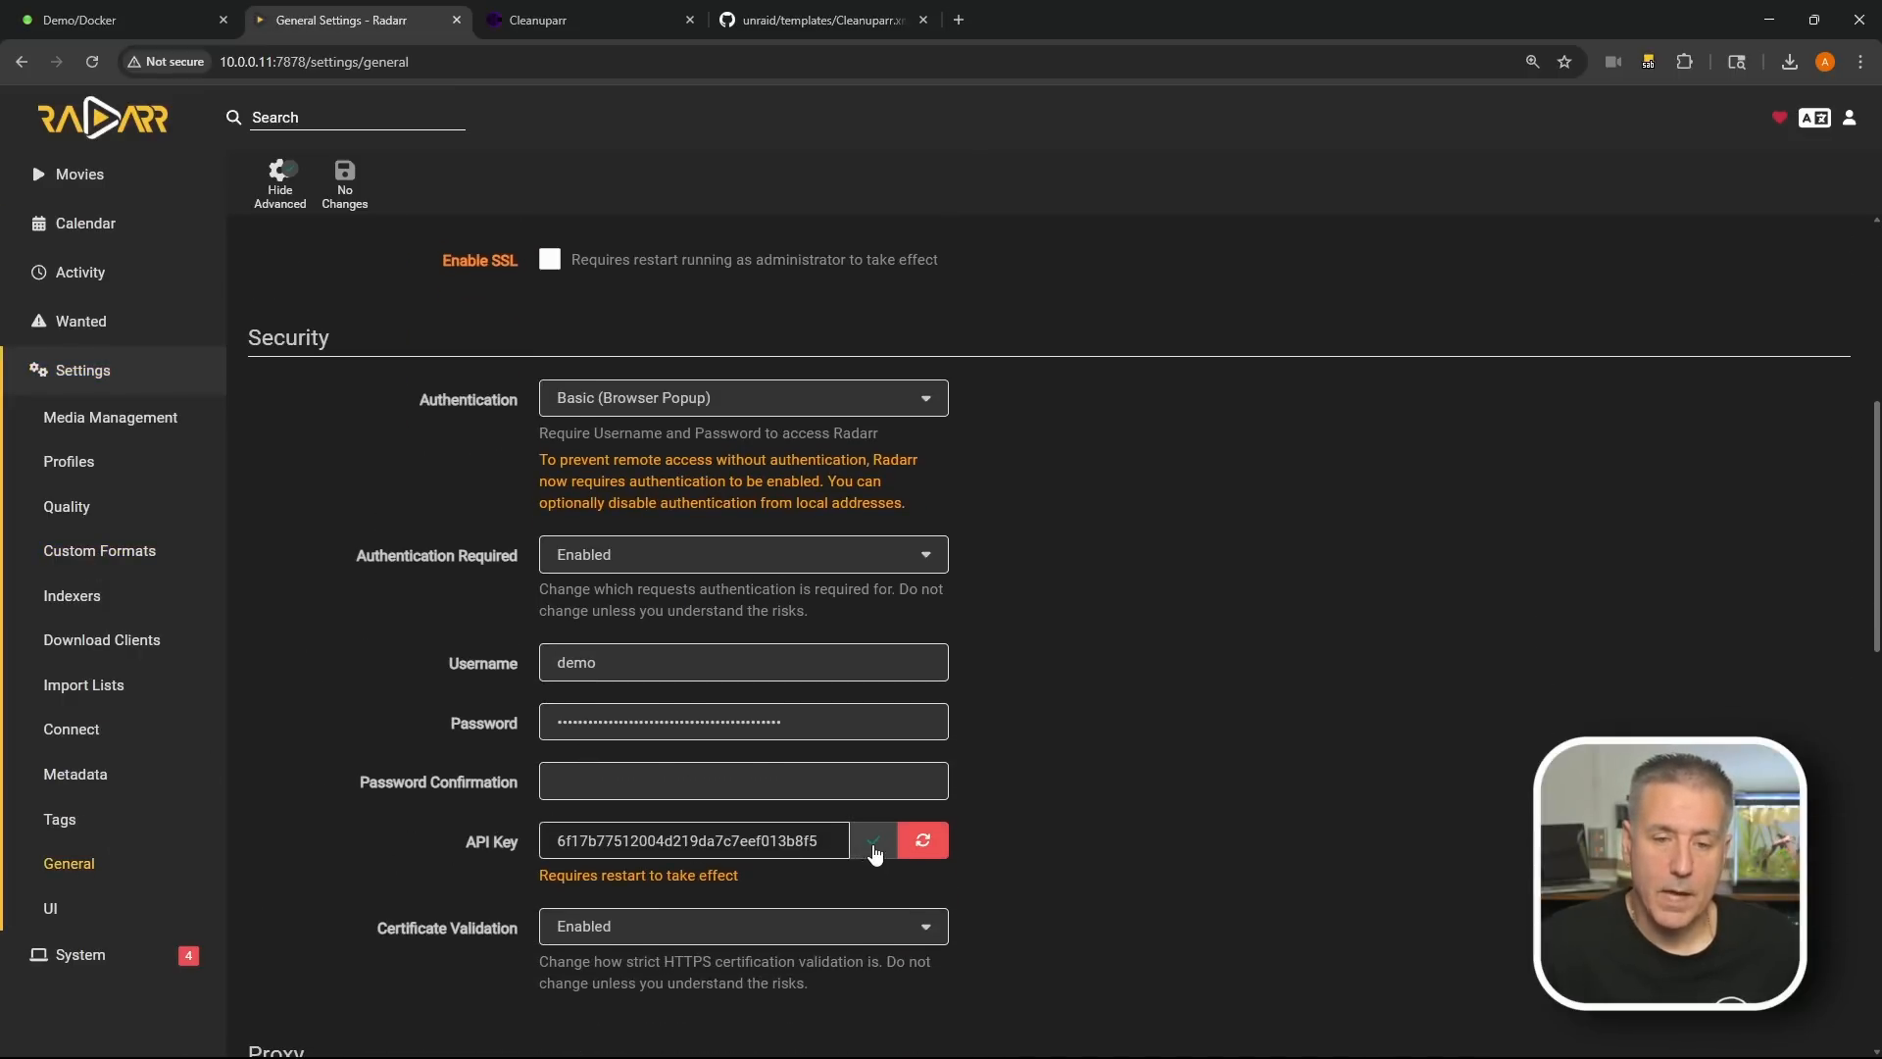
Step: Paste the Radarr API key into the API Key field of the new instance in Cleanuparr and save the instance
left_click(543, 14)
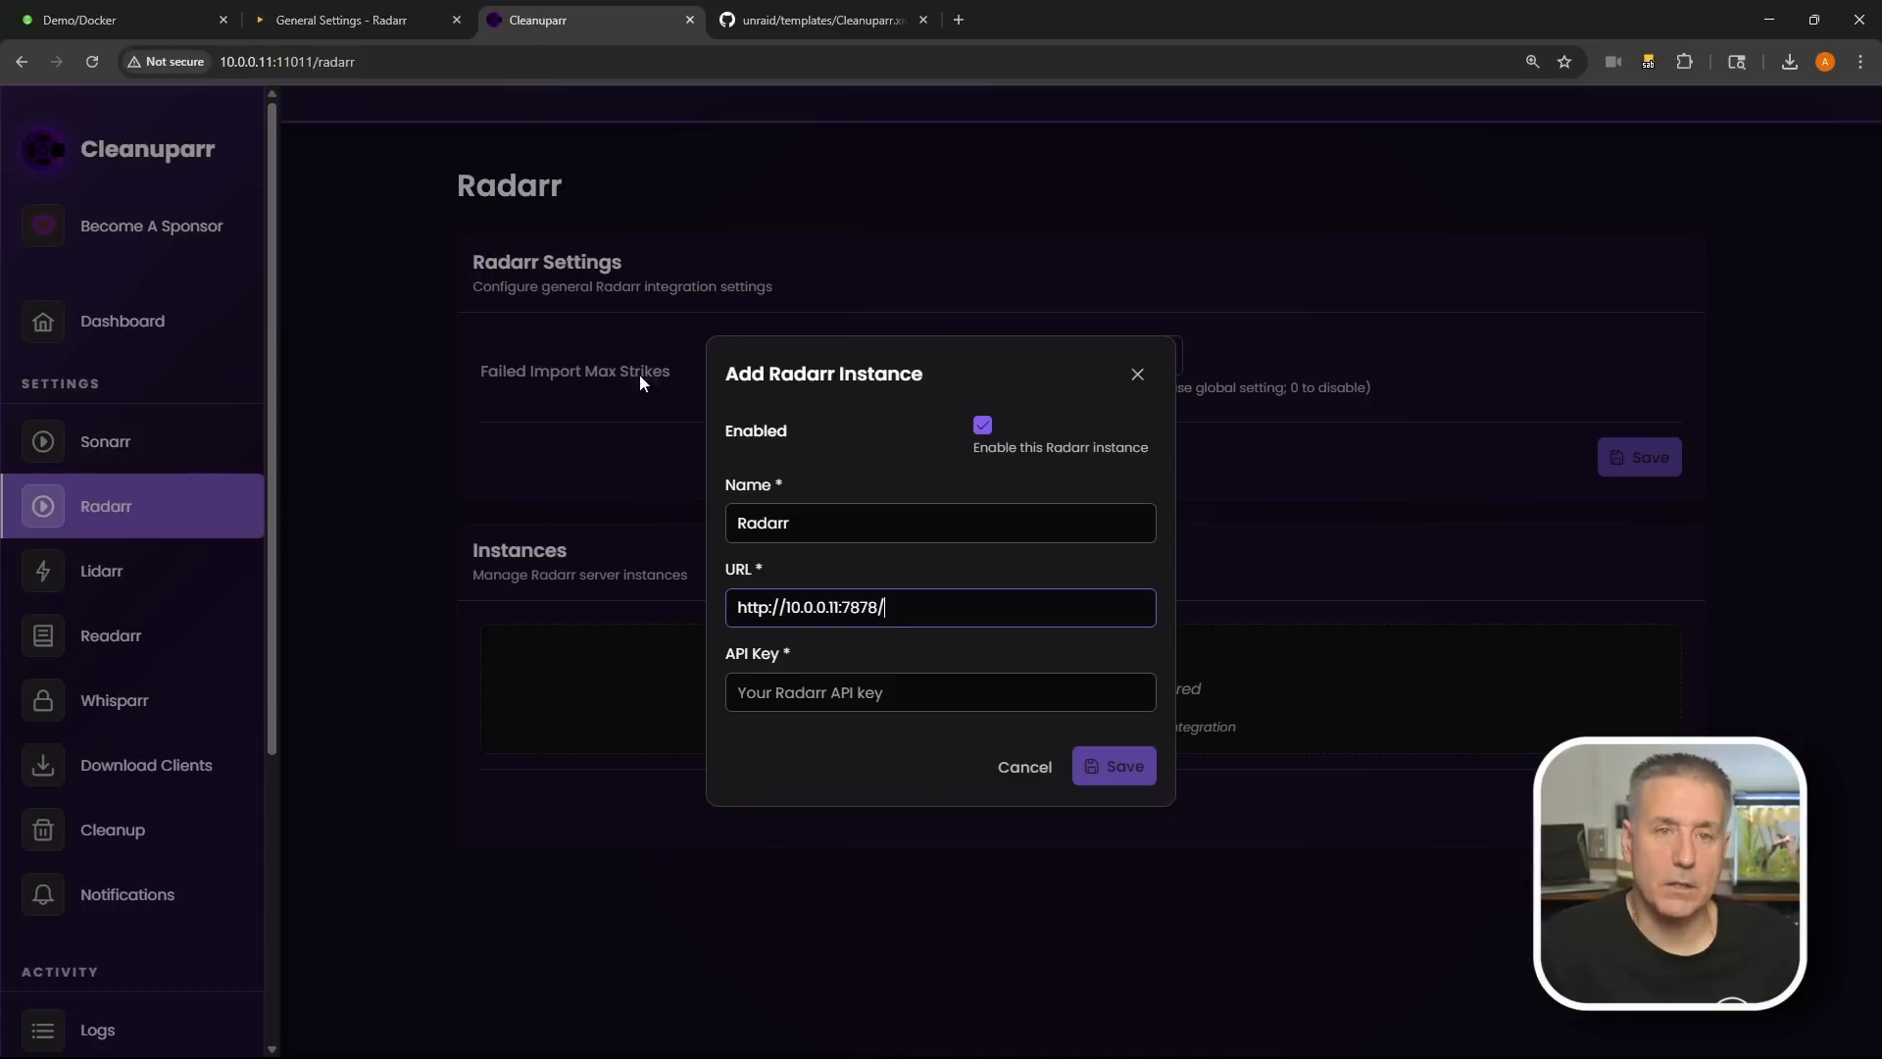
left_click(828, 707)
key("ctrl+v")
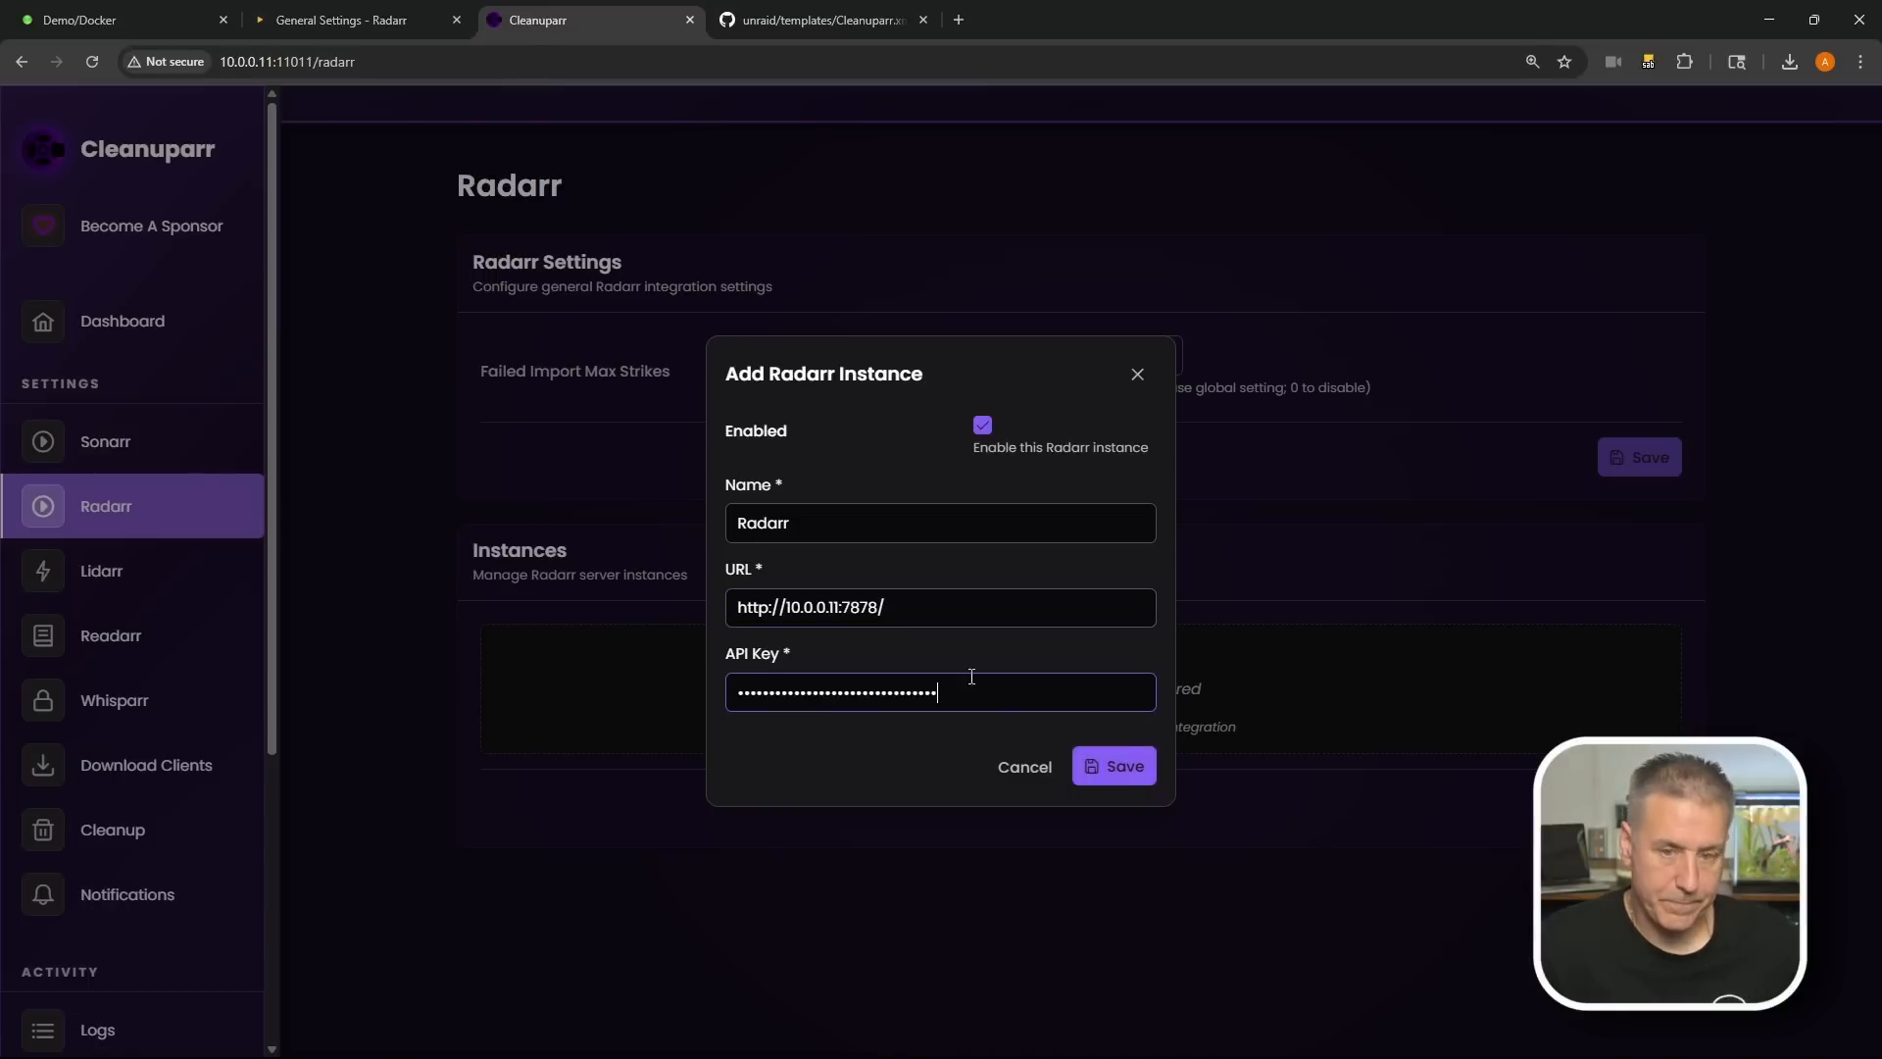
left_click(1126, 769)
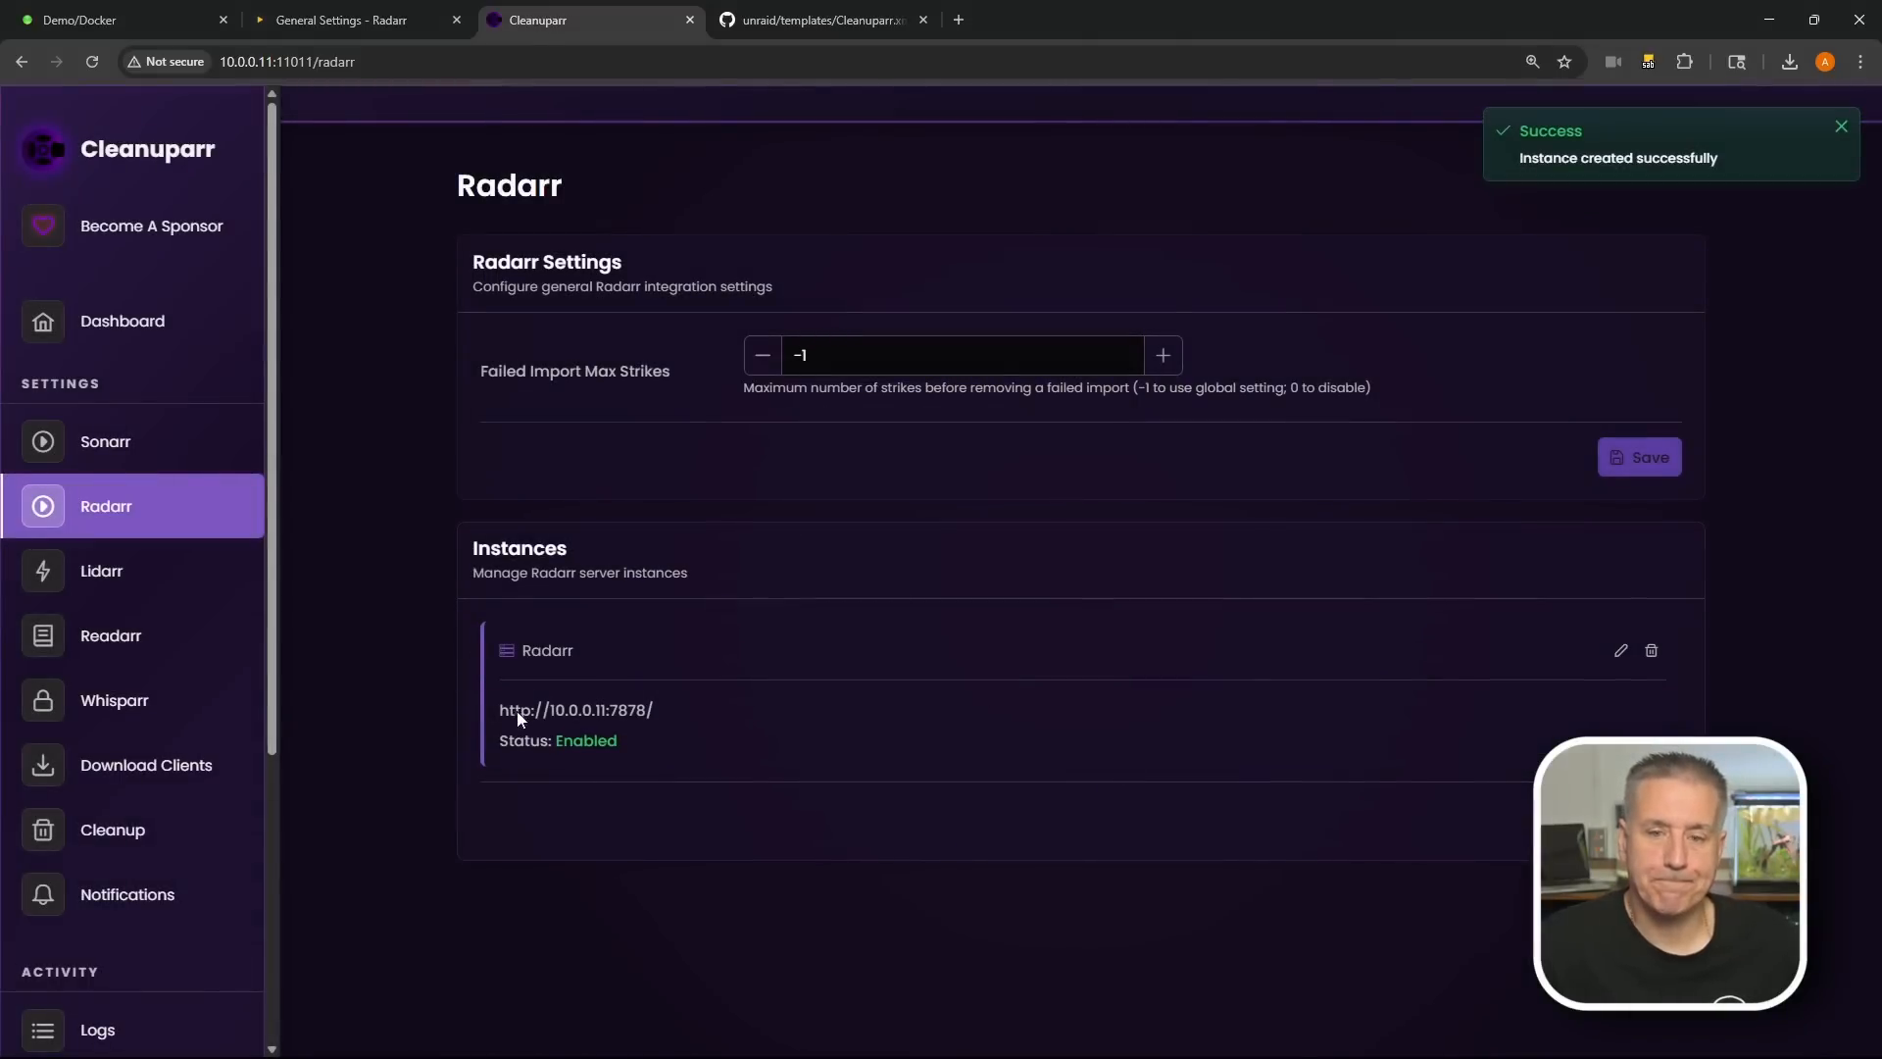
Step: Examine the Lidarr, Readarr and Whisparr settings and their new-instance forms without adding an instance
left_click(122, 577)
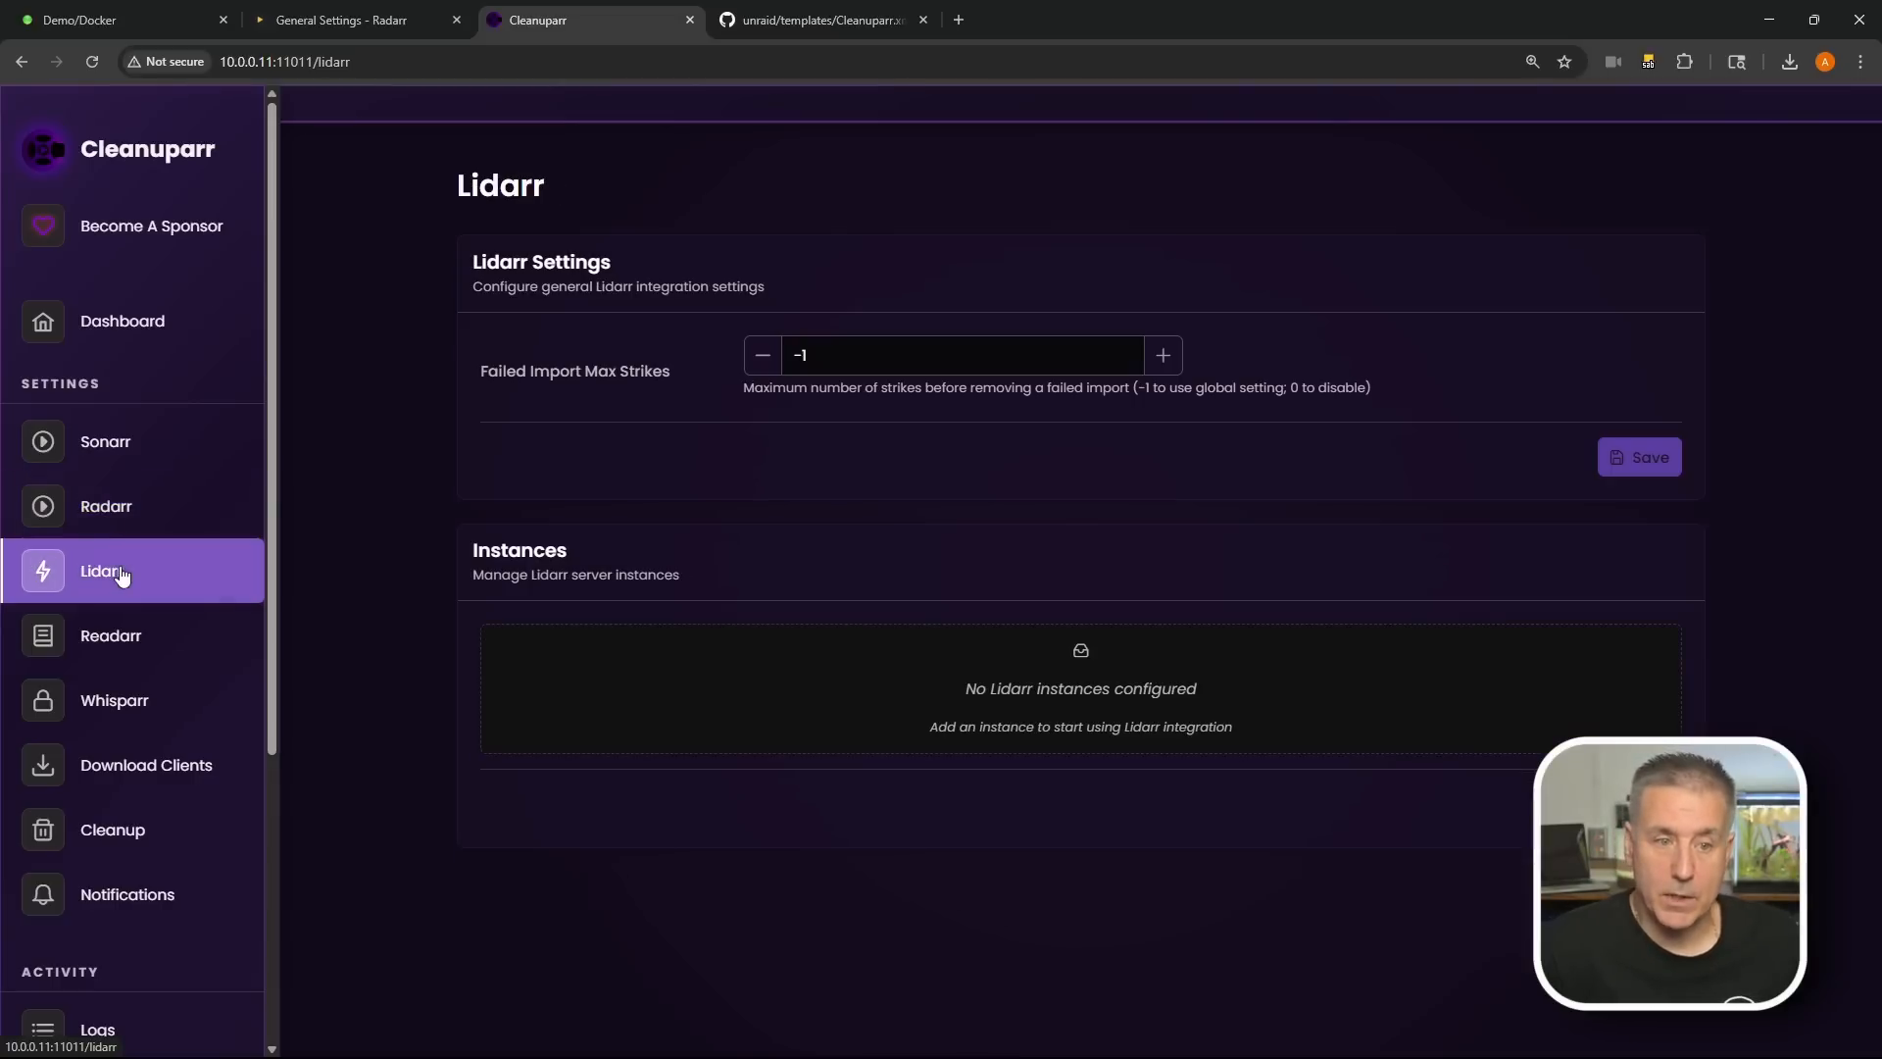
left_click(1593, 802)
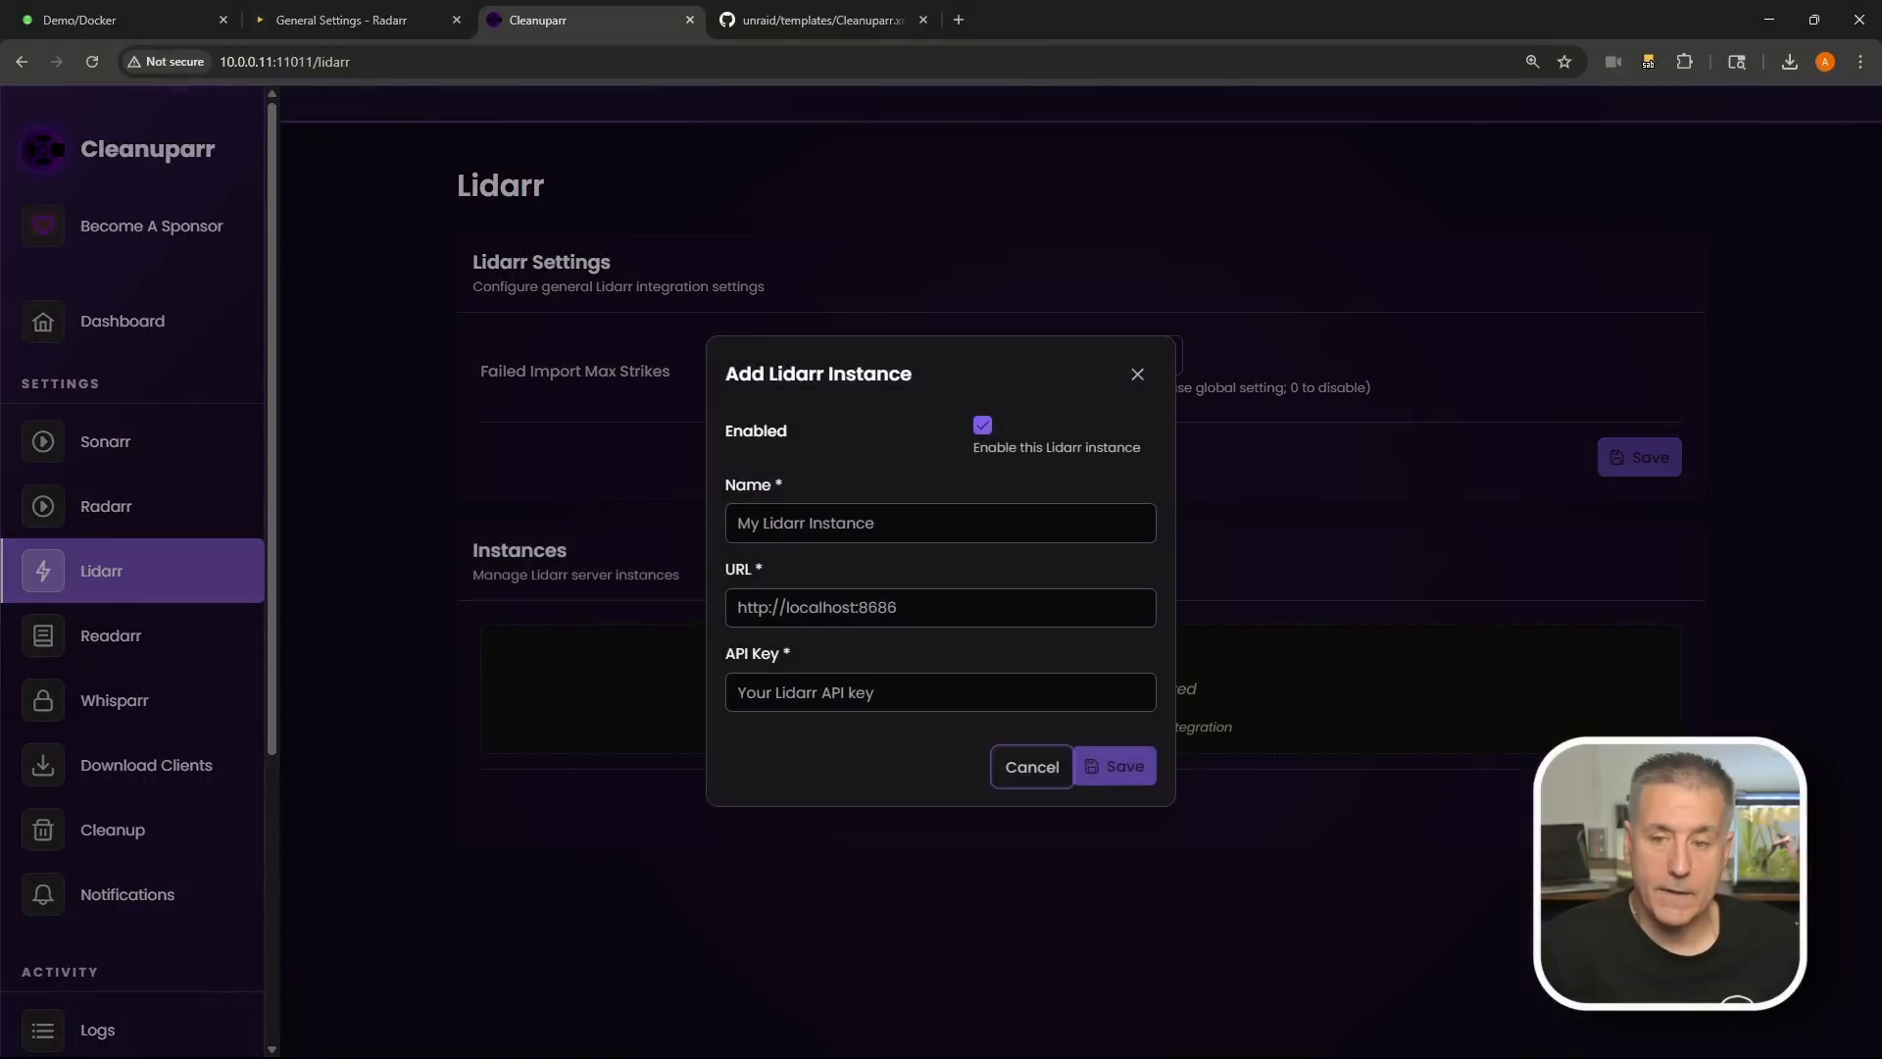
left_click(220, 662)
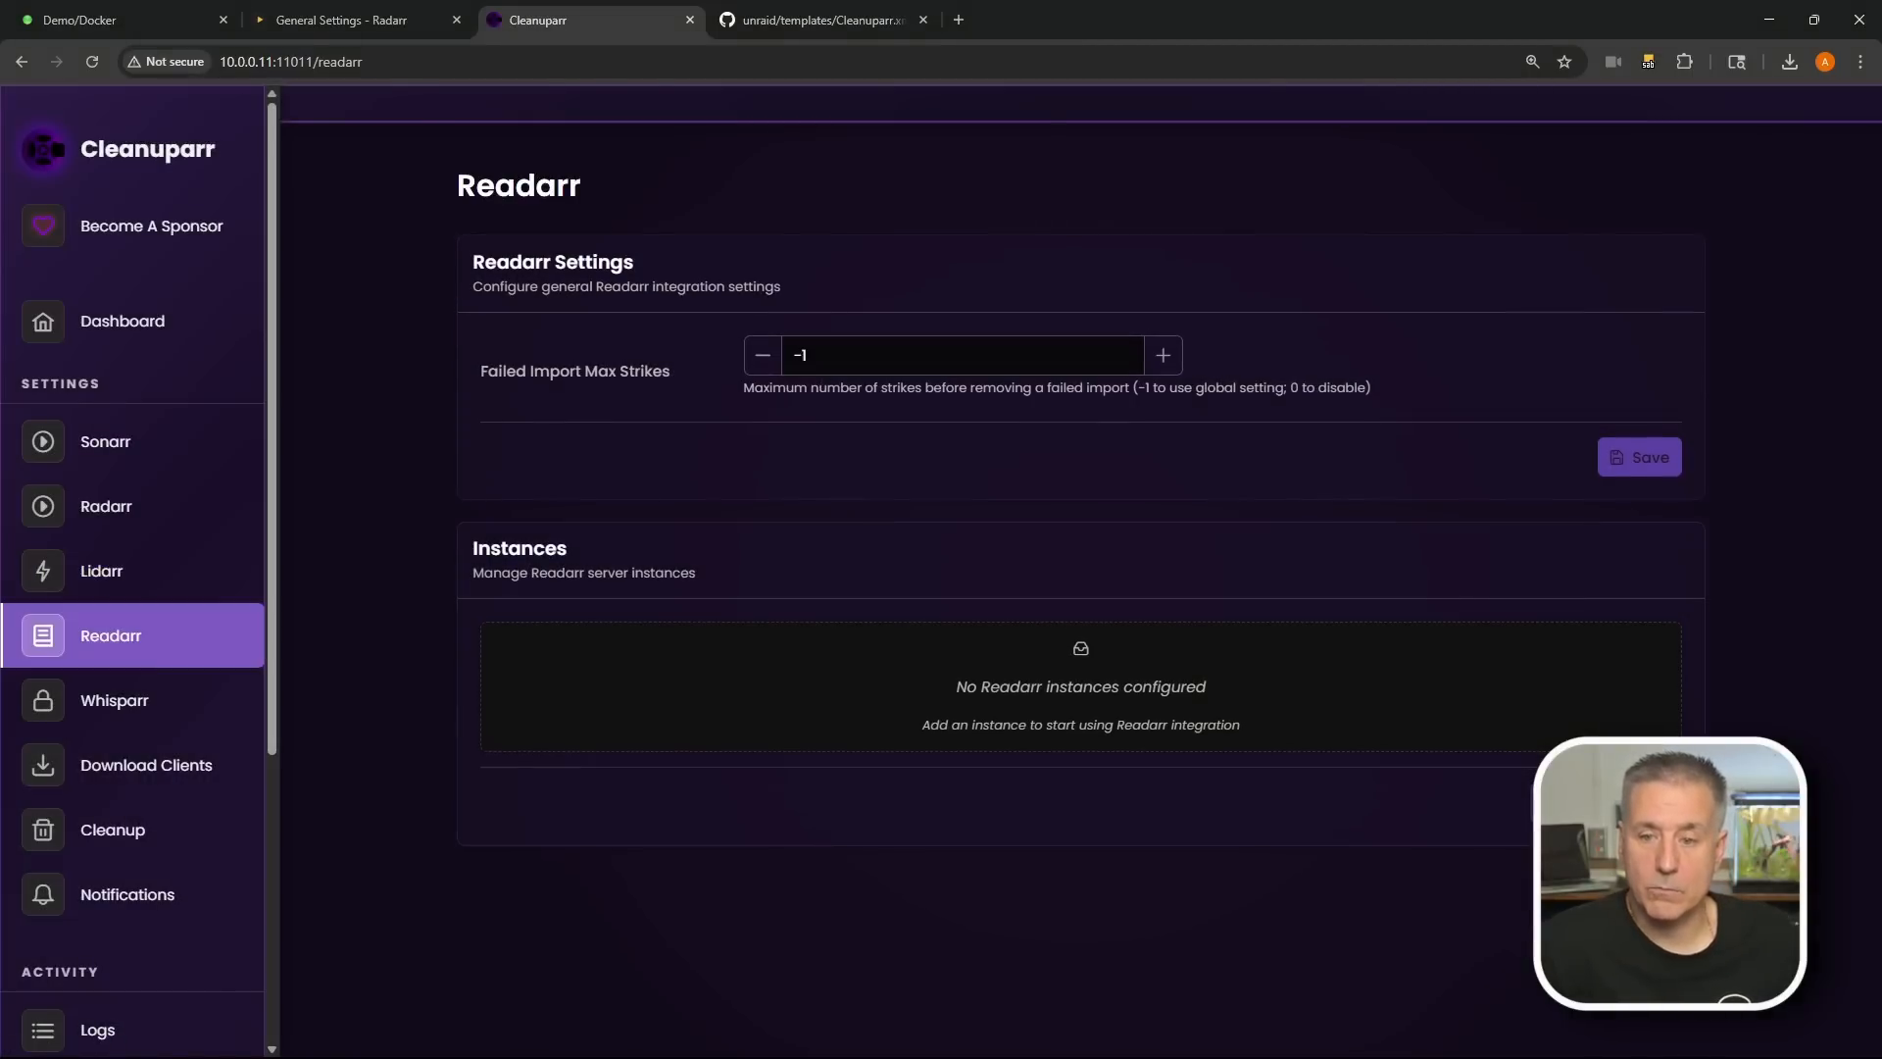
left_click(1592, 802)
left_click(1034, 764)
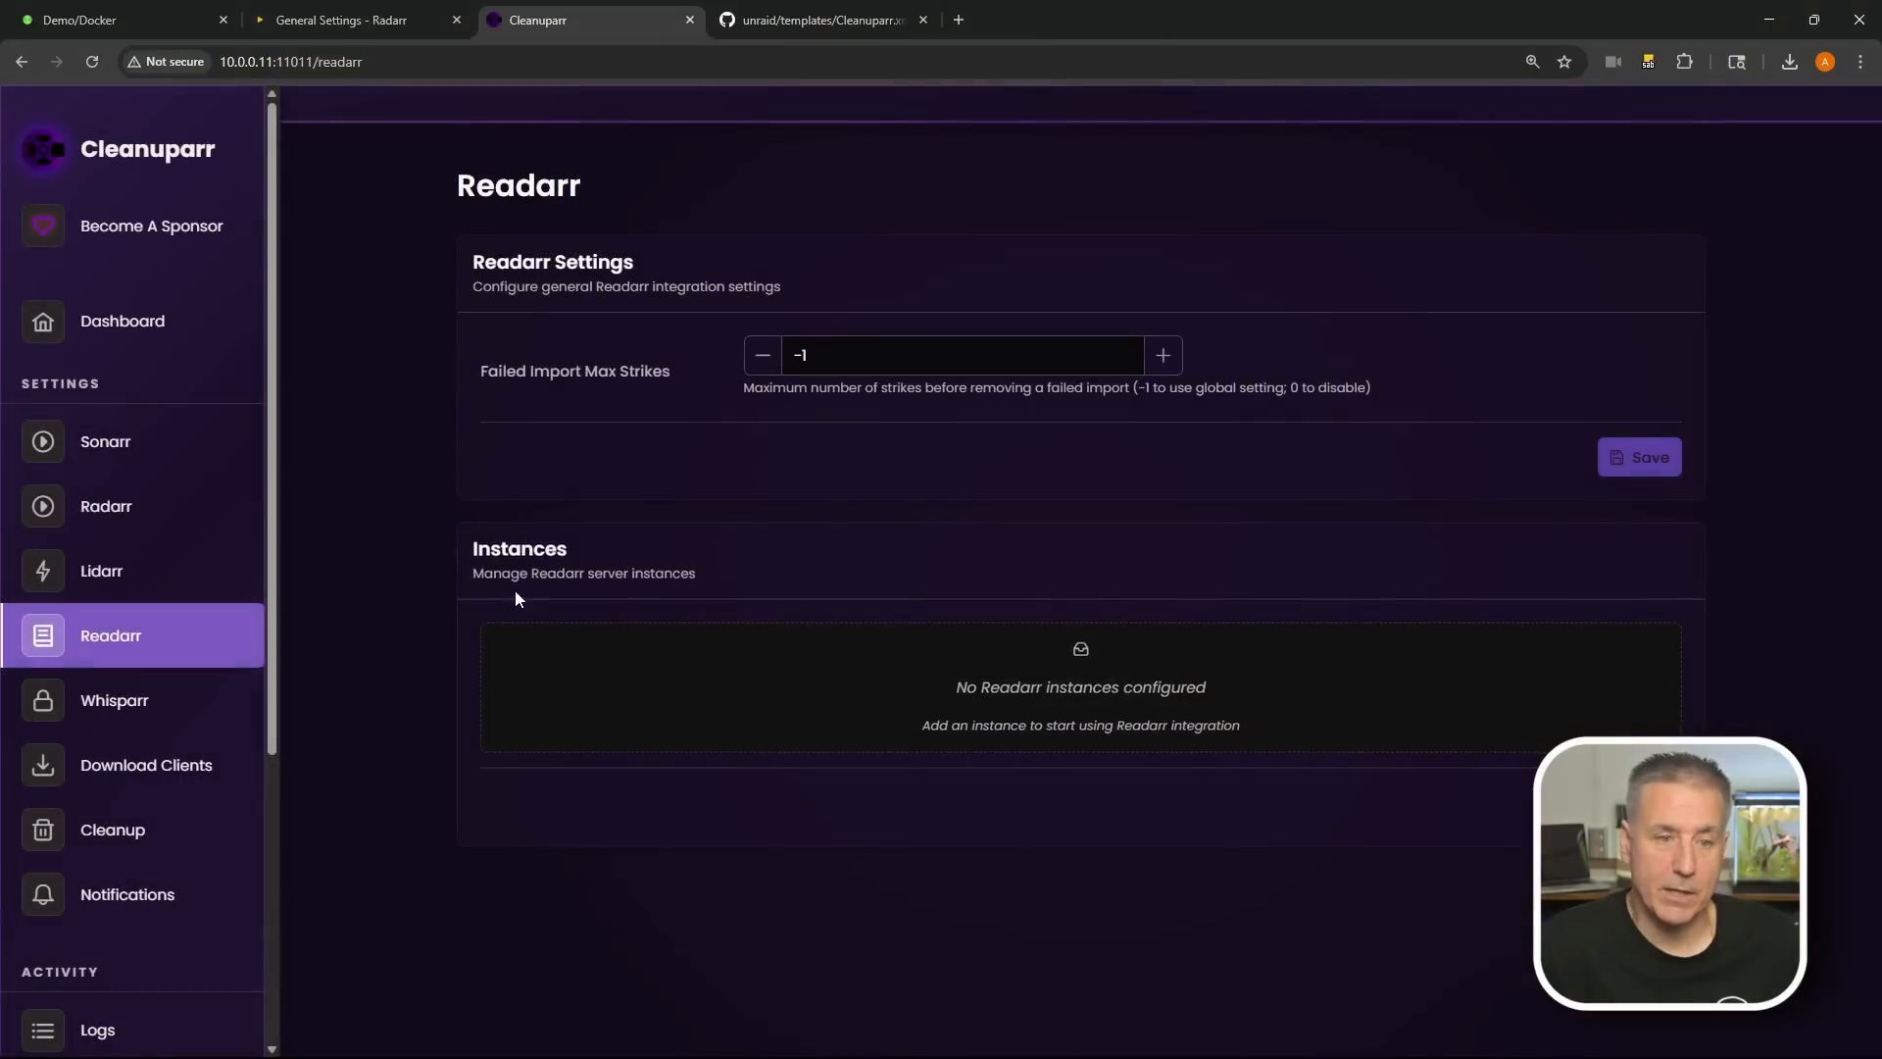
left_click(182, 712)
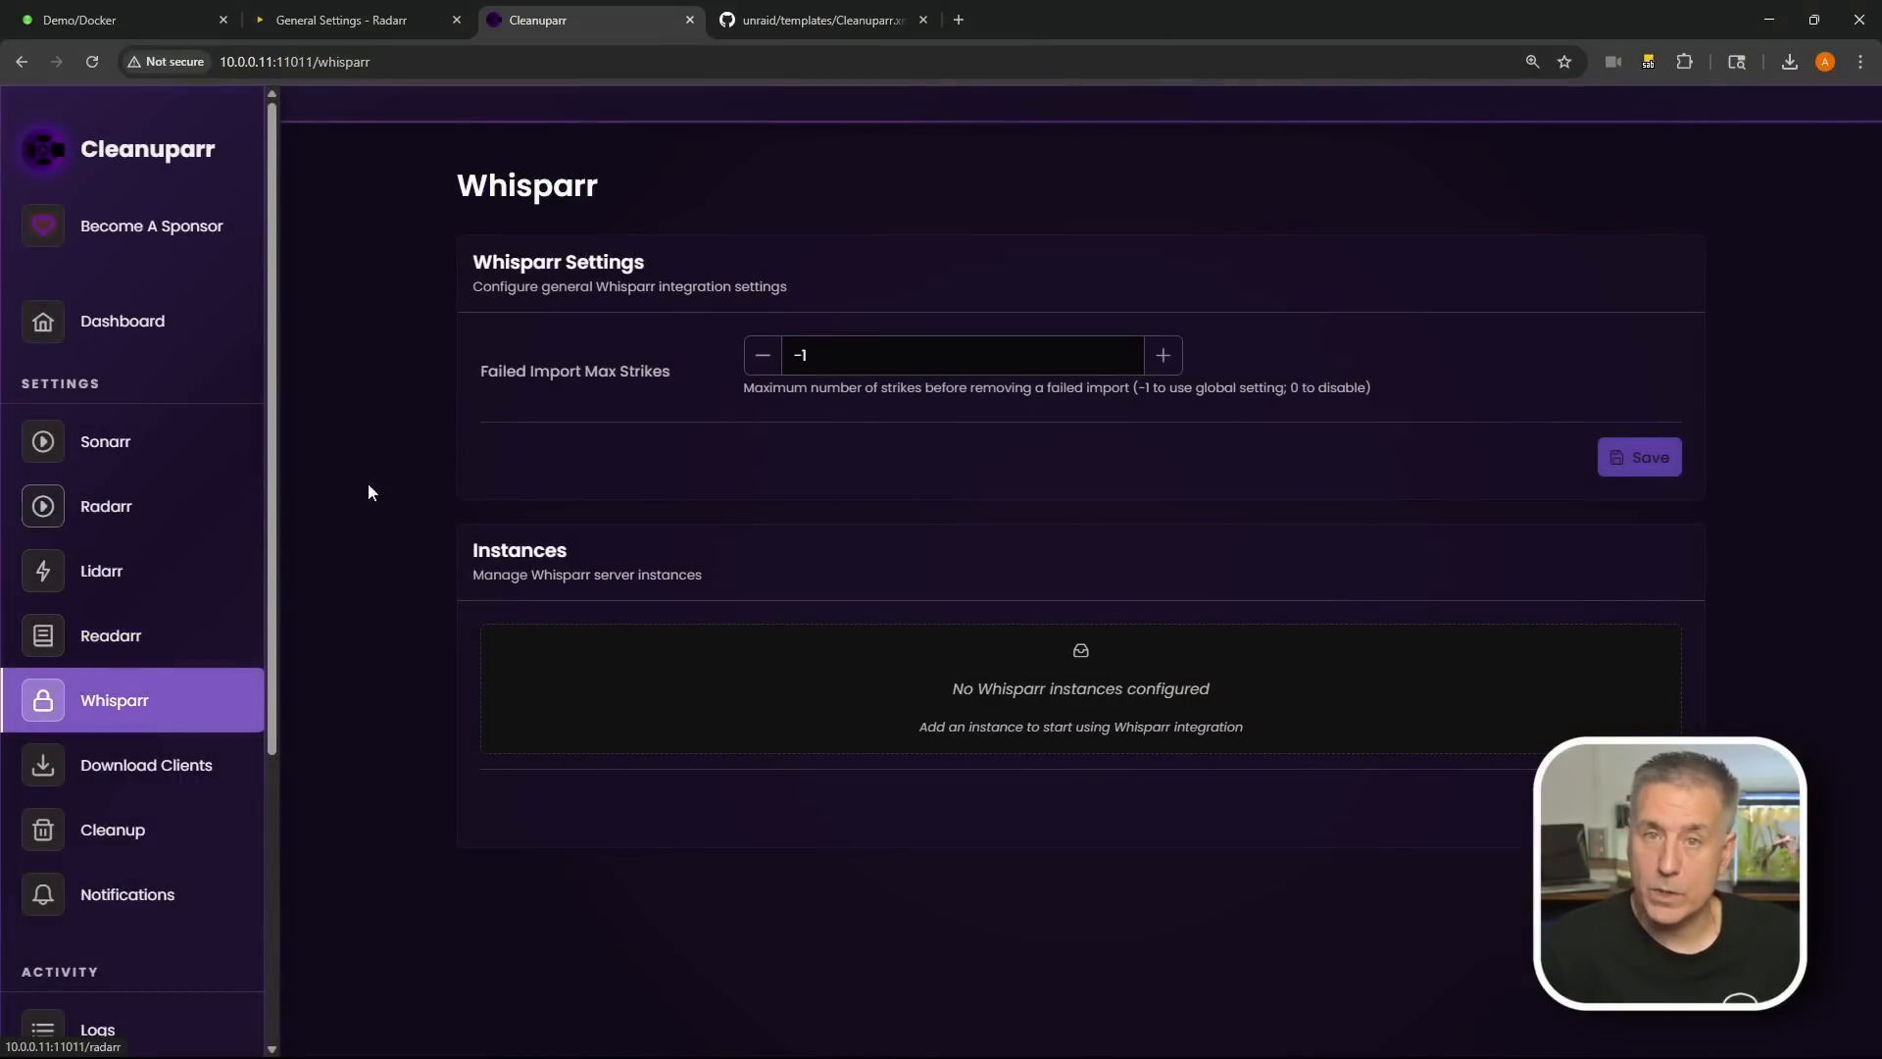
left_click(1607, 803)
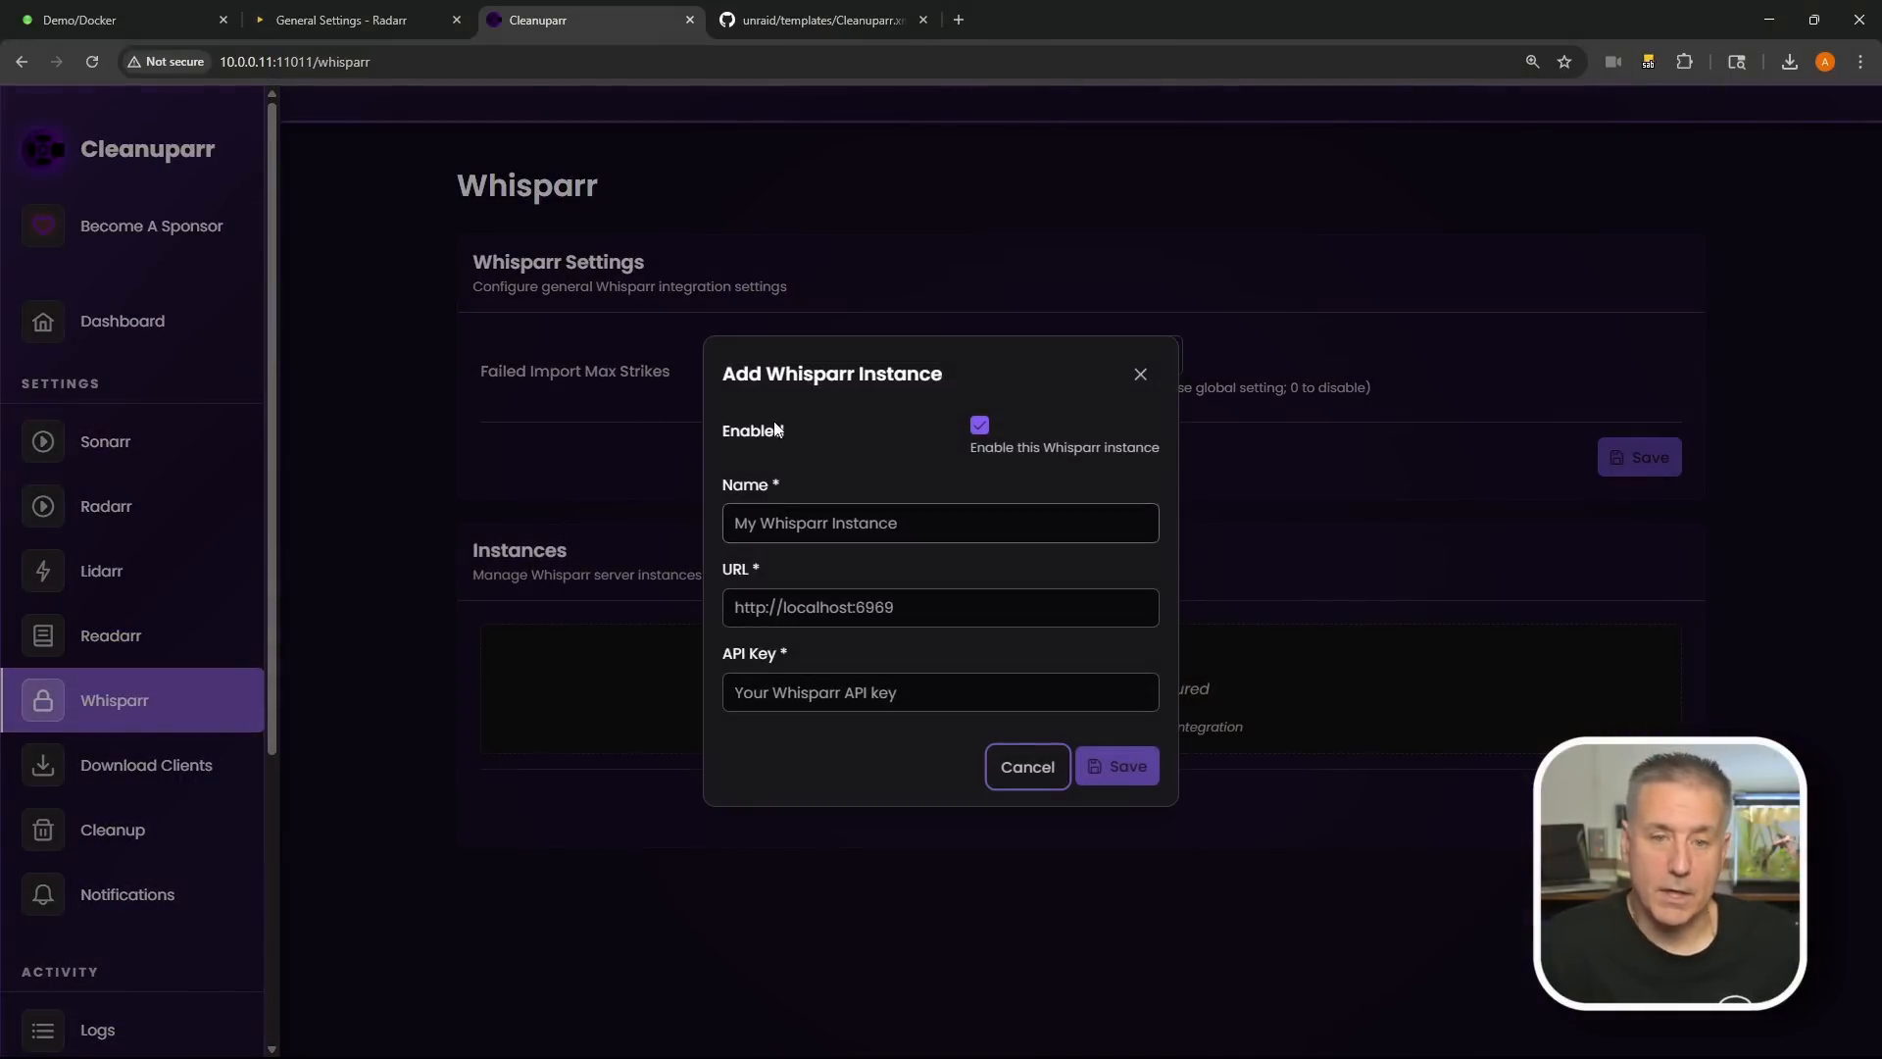
left_click(1027, 767)
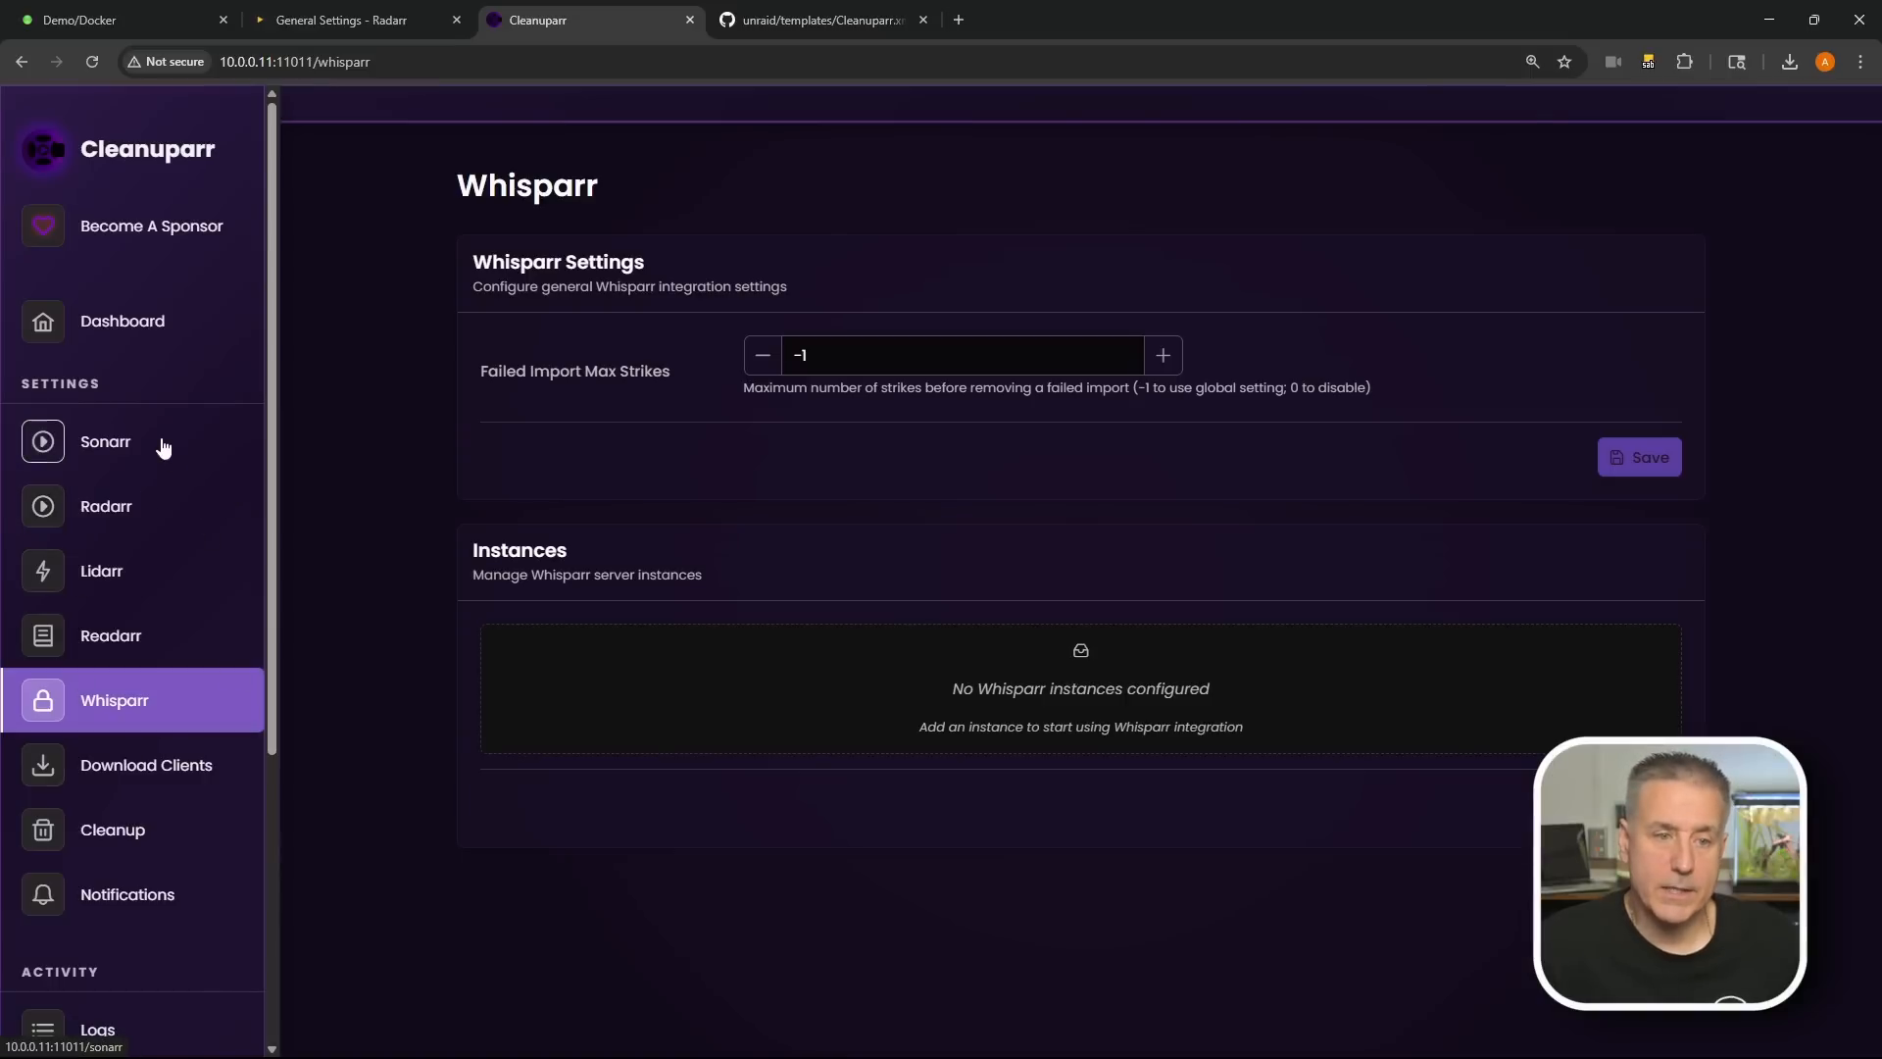
Step: Start a new download client in Cleanuparr and set its client type to qBittorrent
left_click(163, 776)
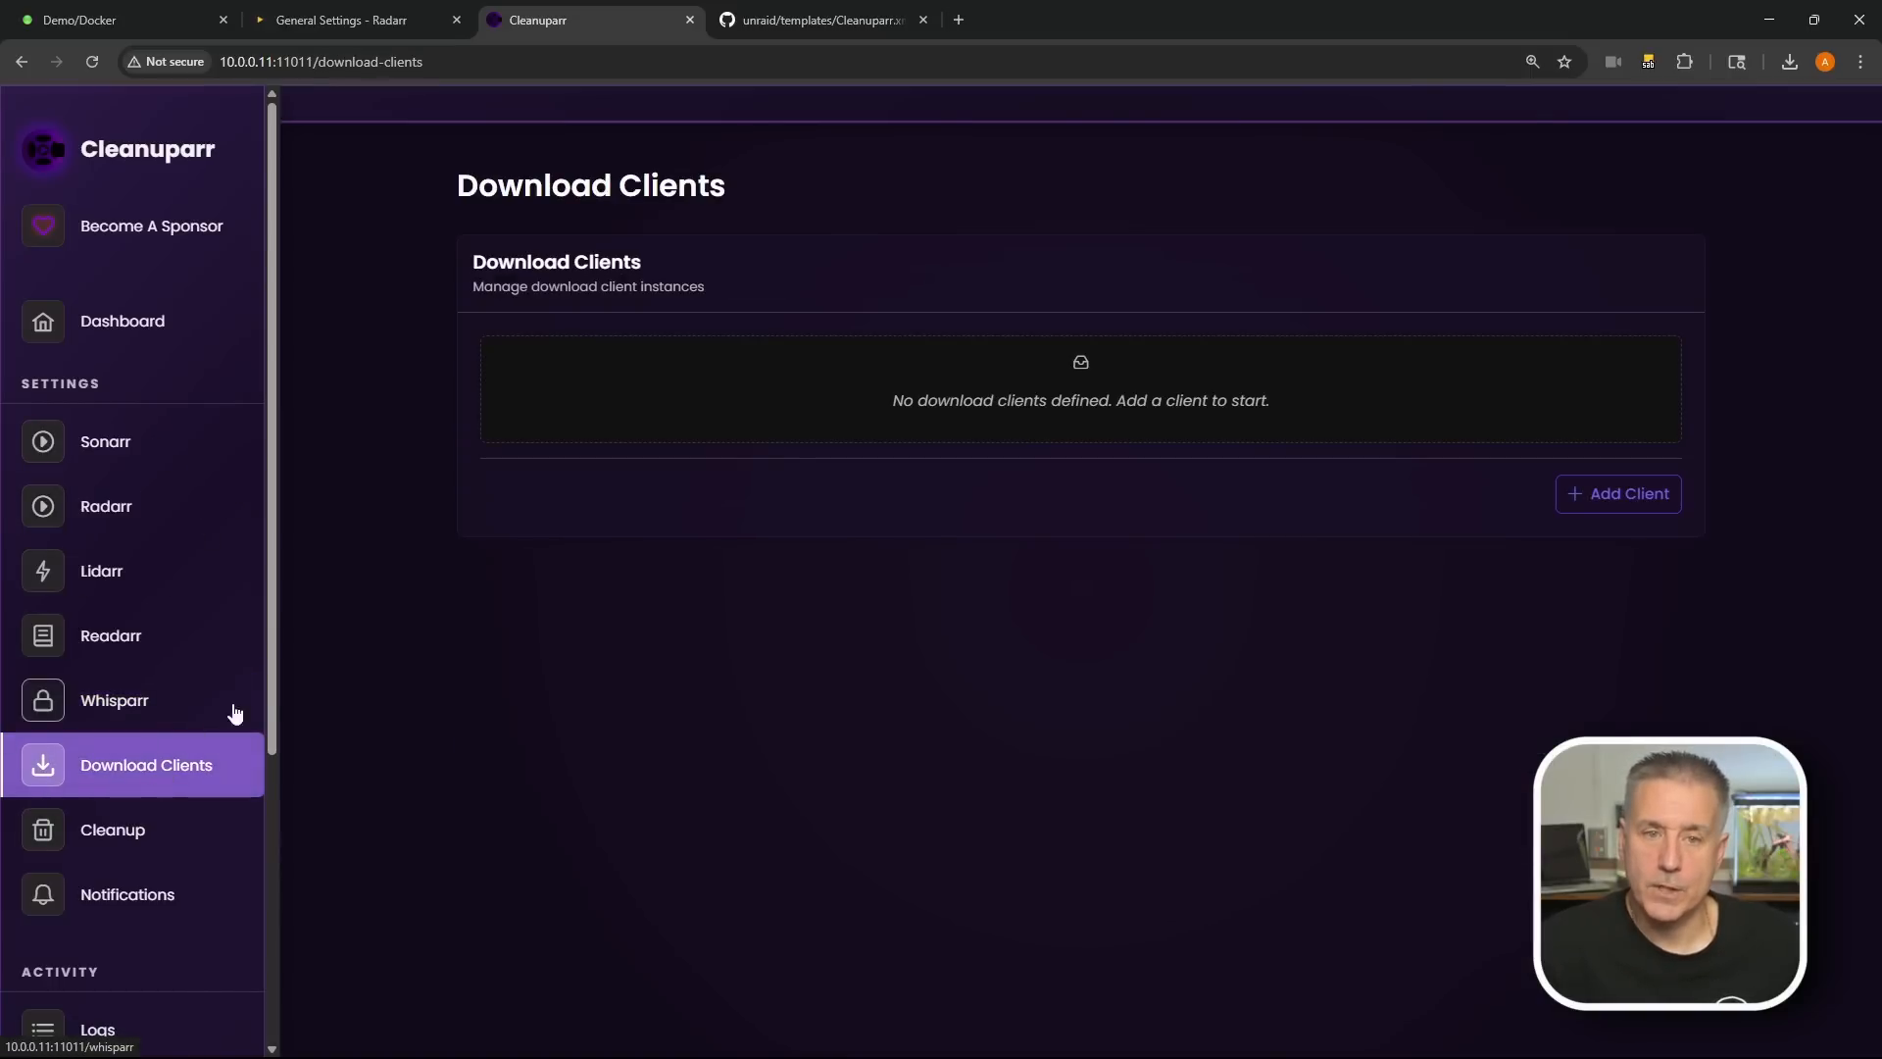
left_click(1617, 487)
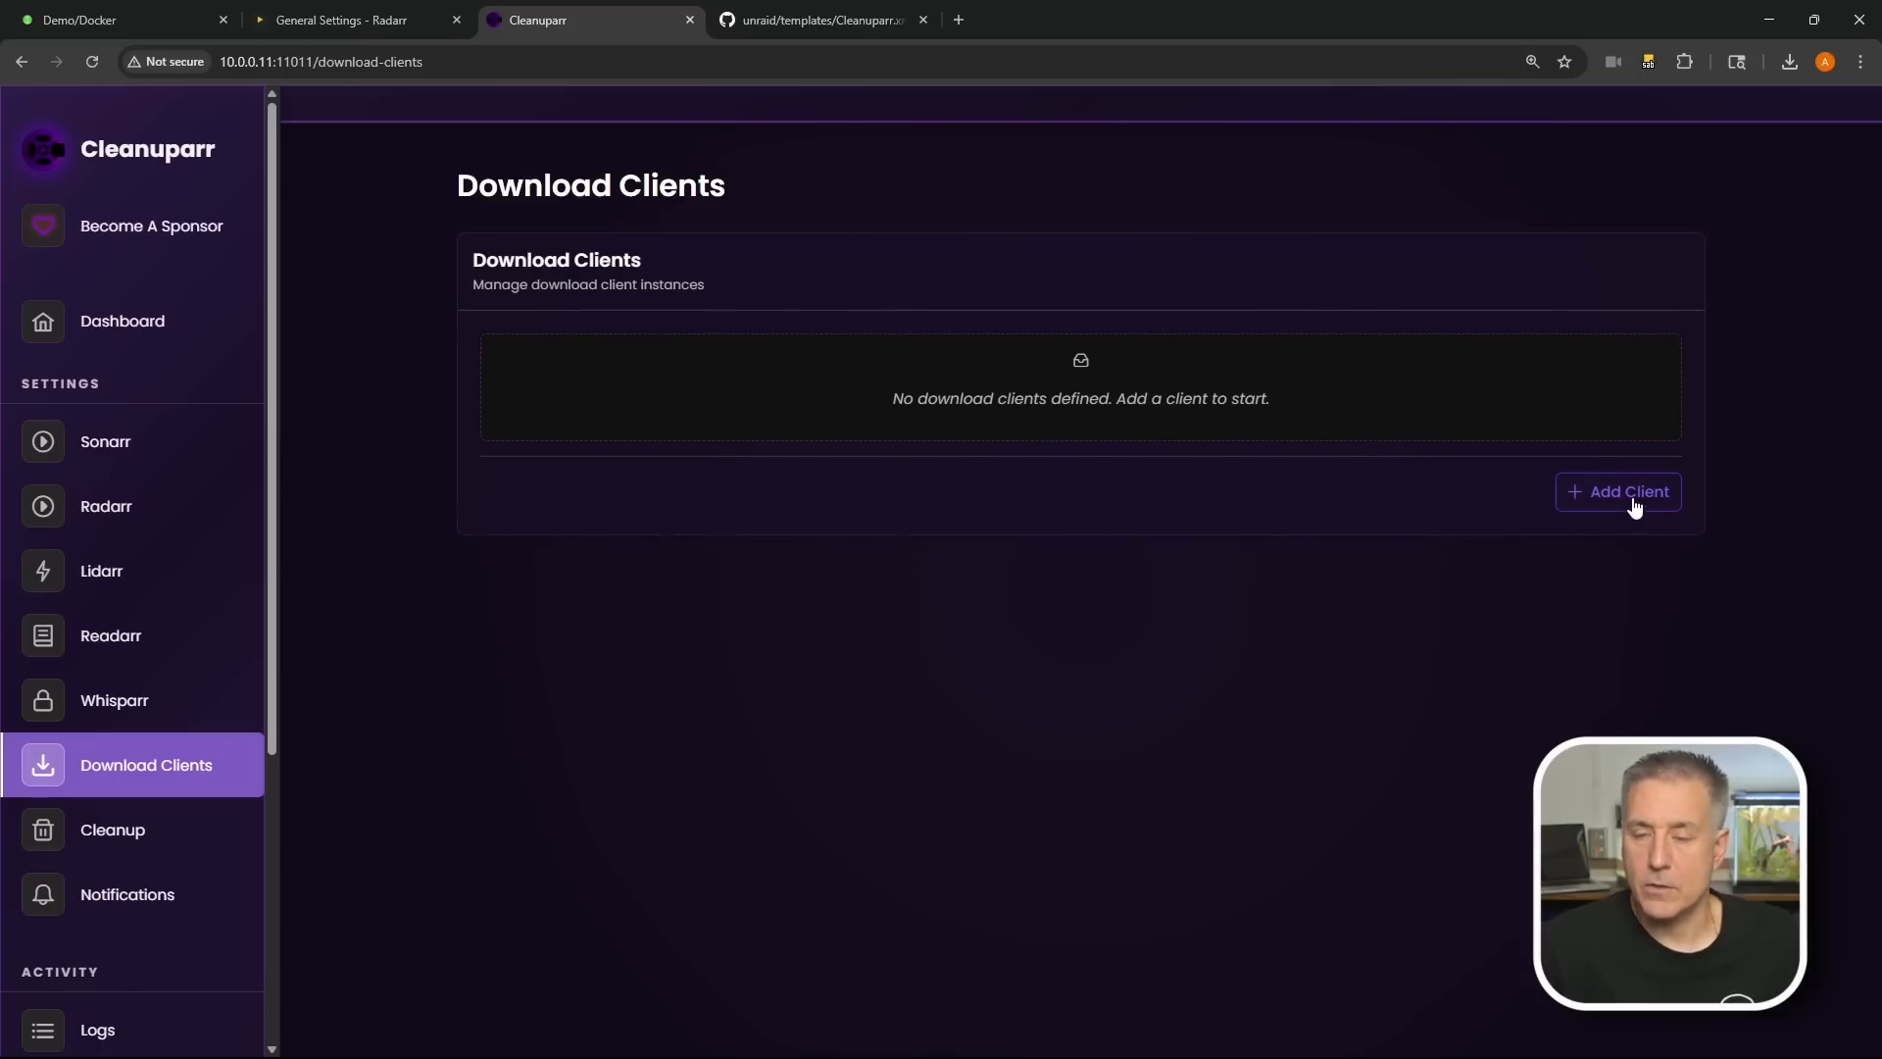
left_click(1625, 498)
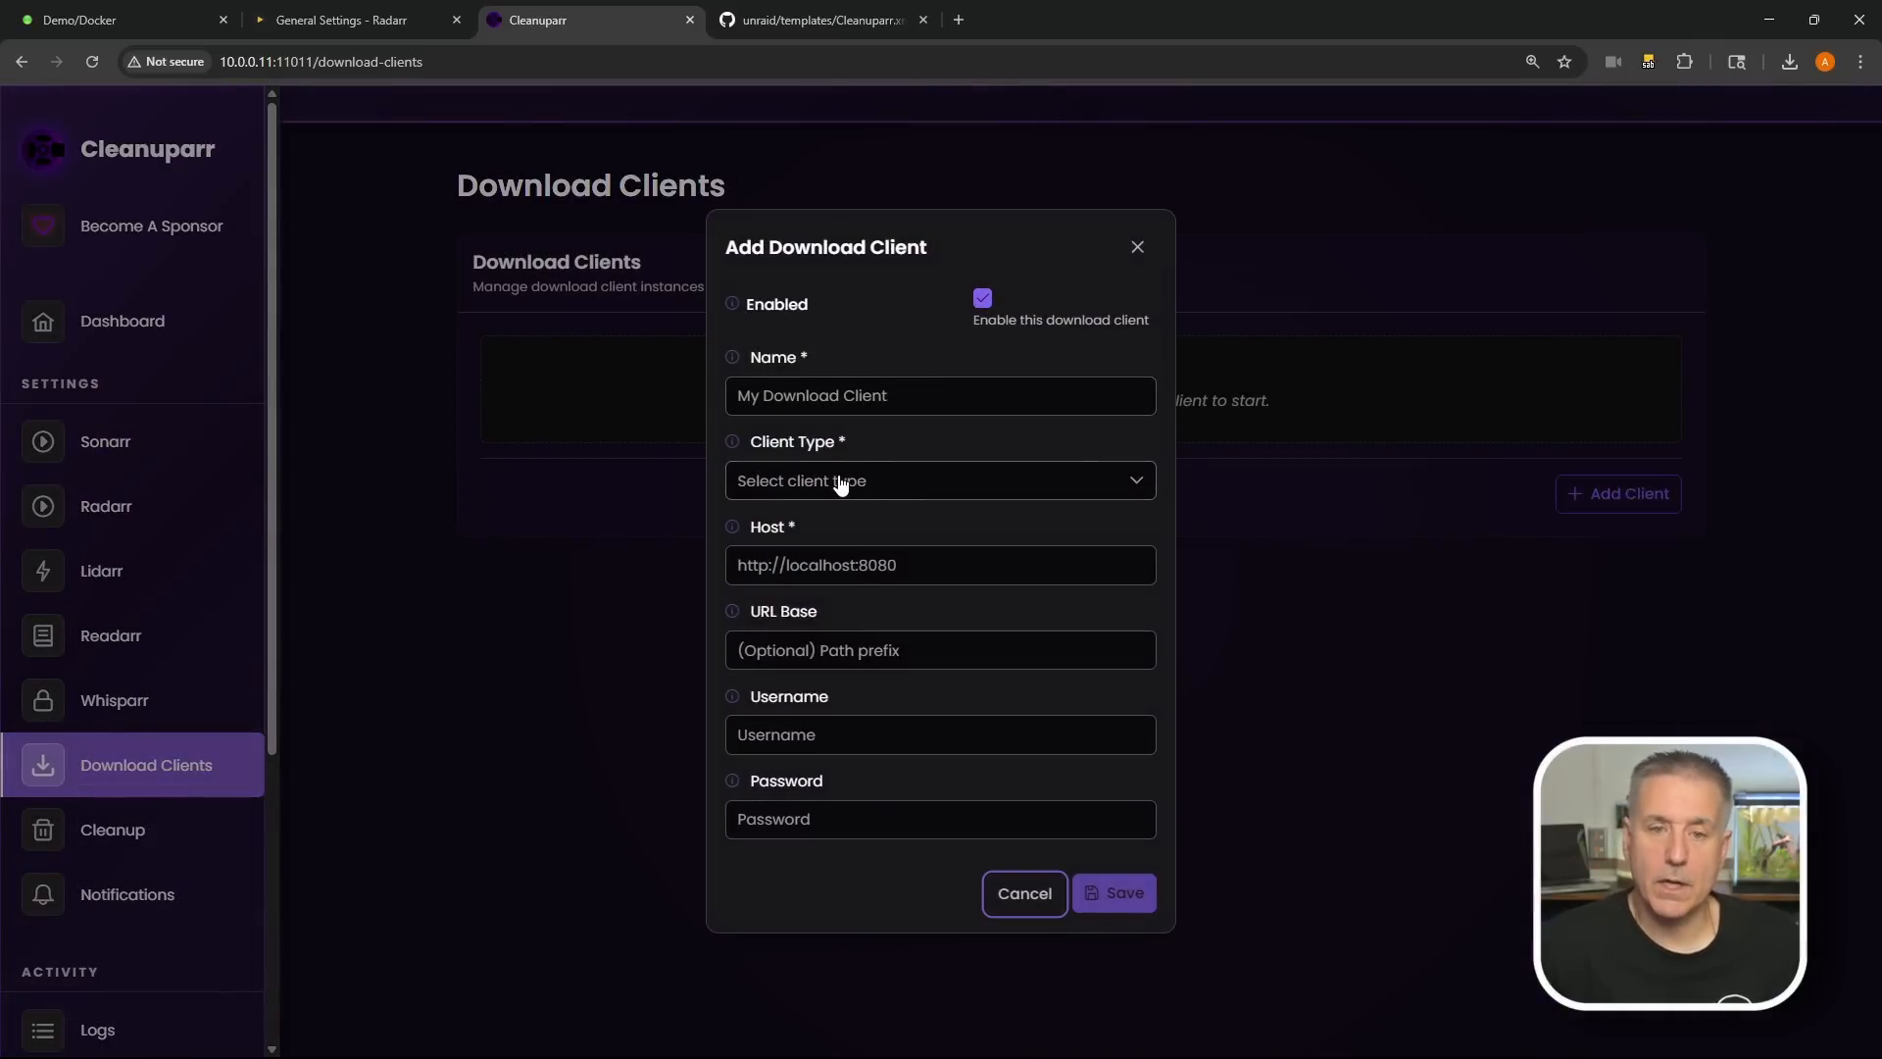
left_click(879, 481)
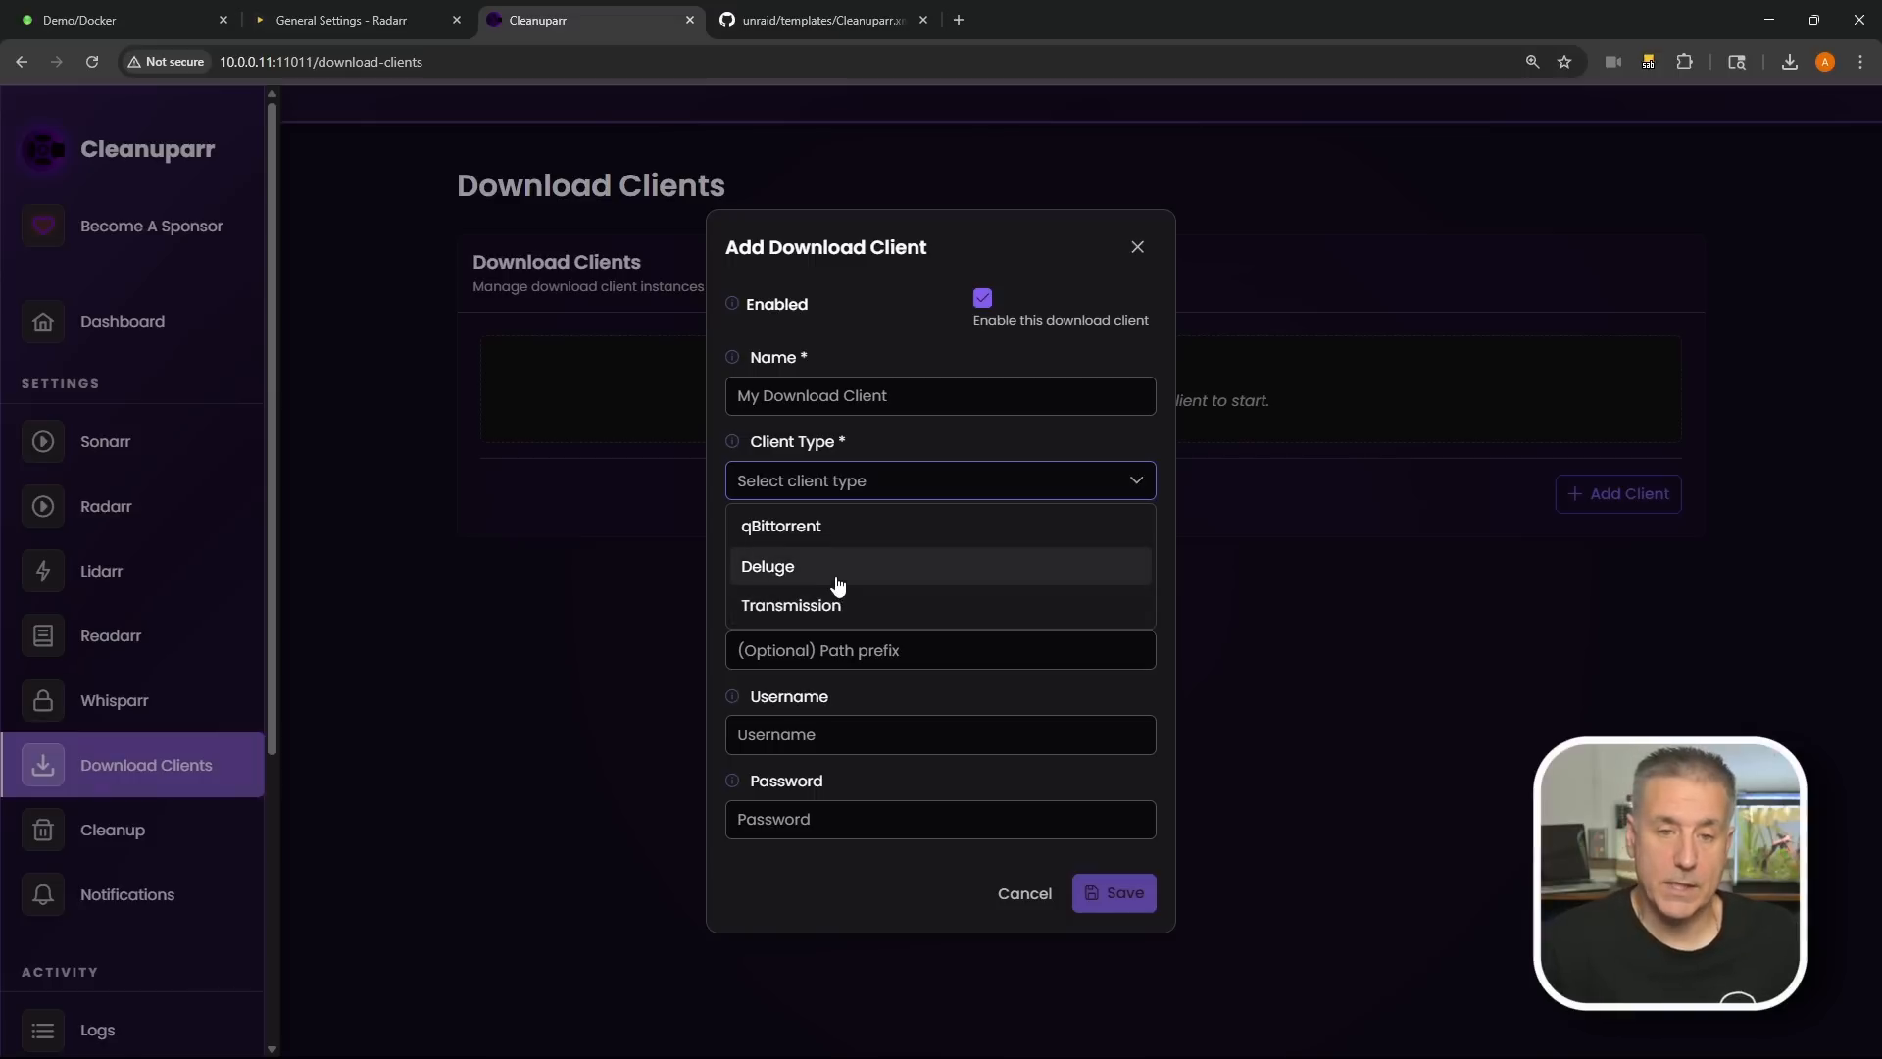
left_click(823, 532)
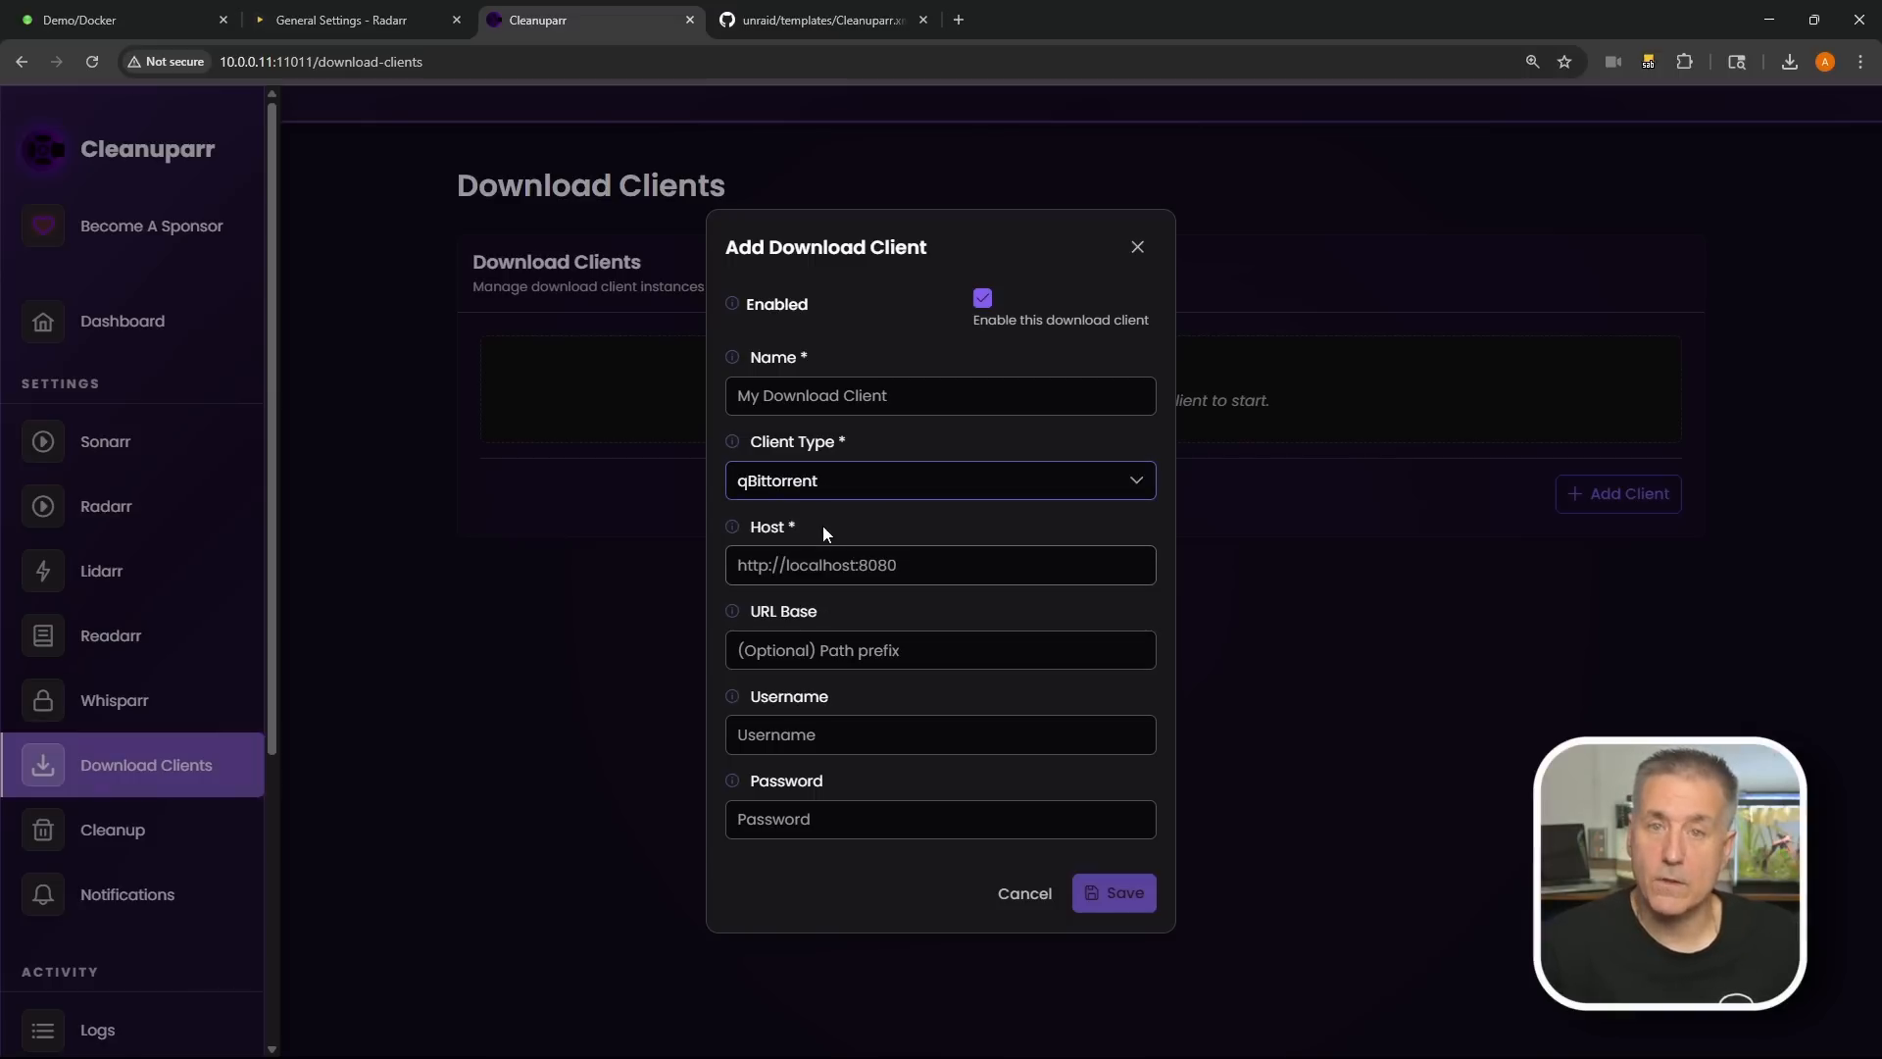
Step: Name the download client qBittorrent and keep qBittorrent as its client type
left_click(831, 402)
type("q")
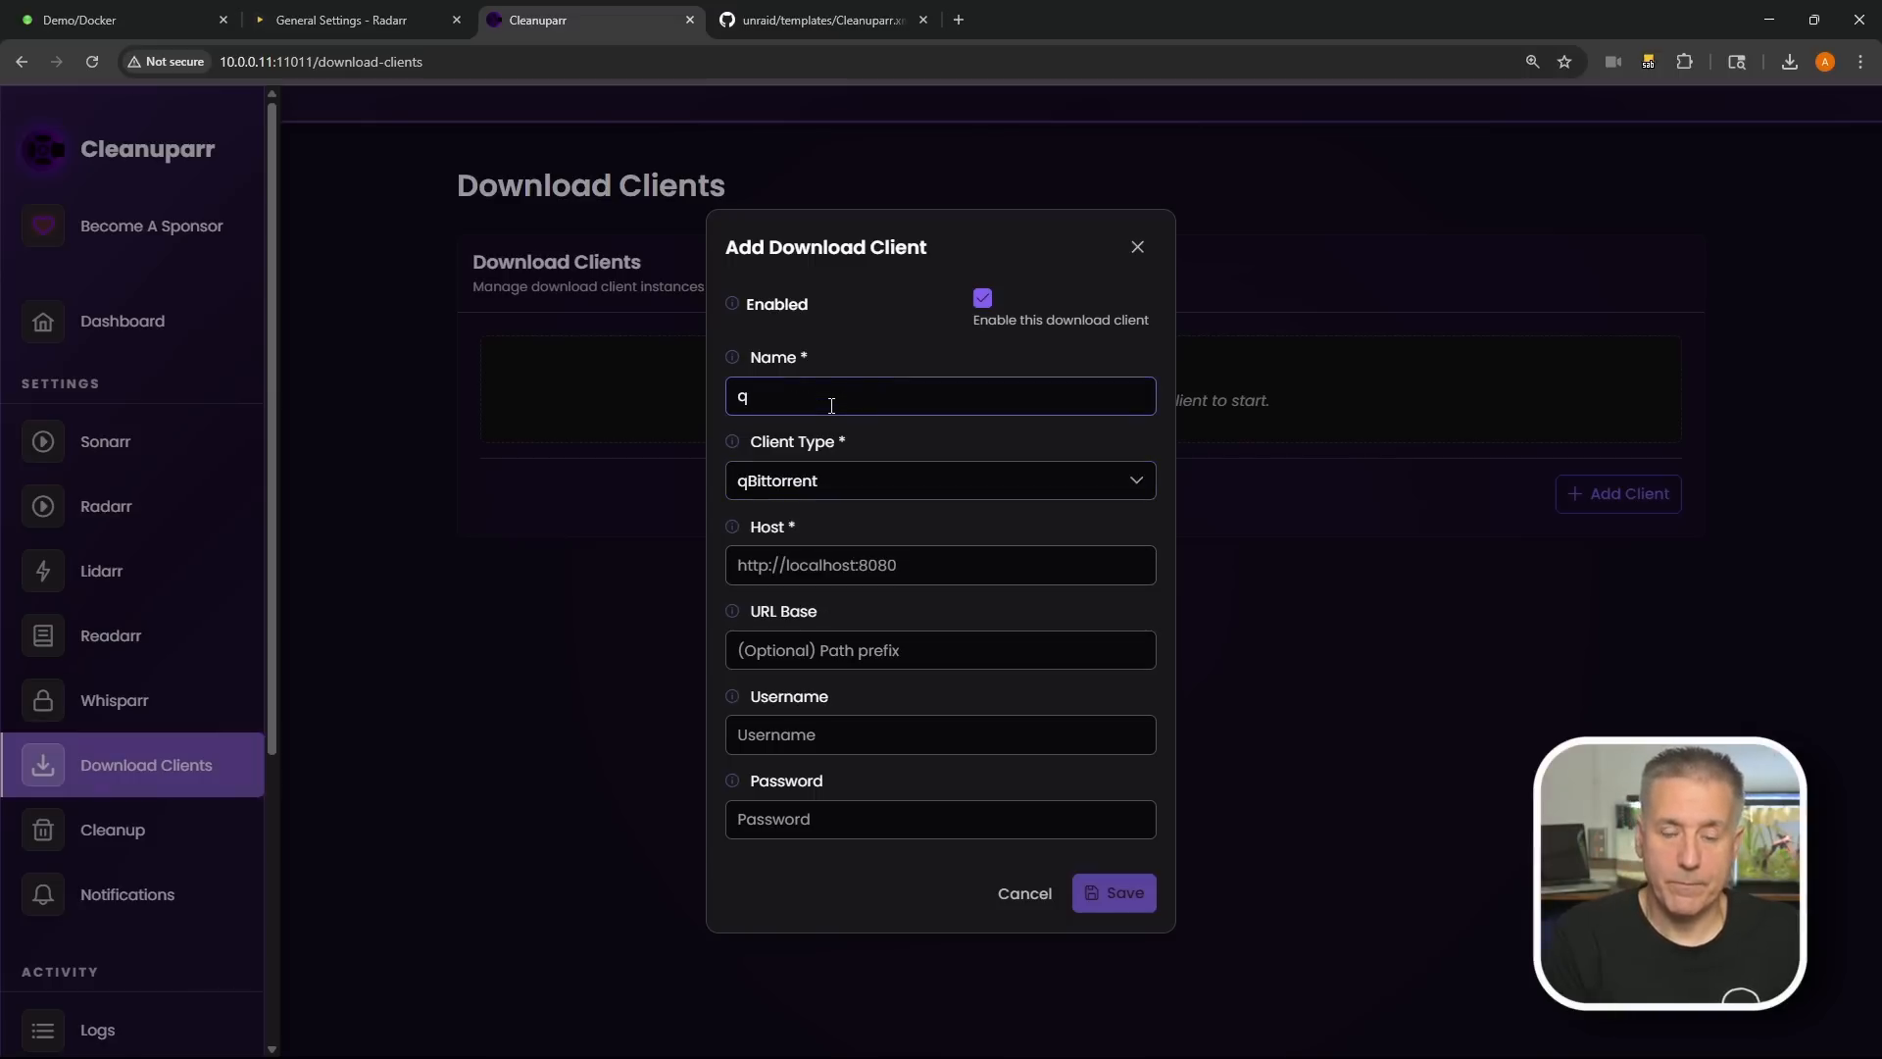
type("Bitt")
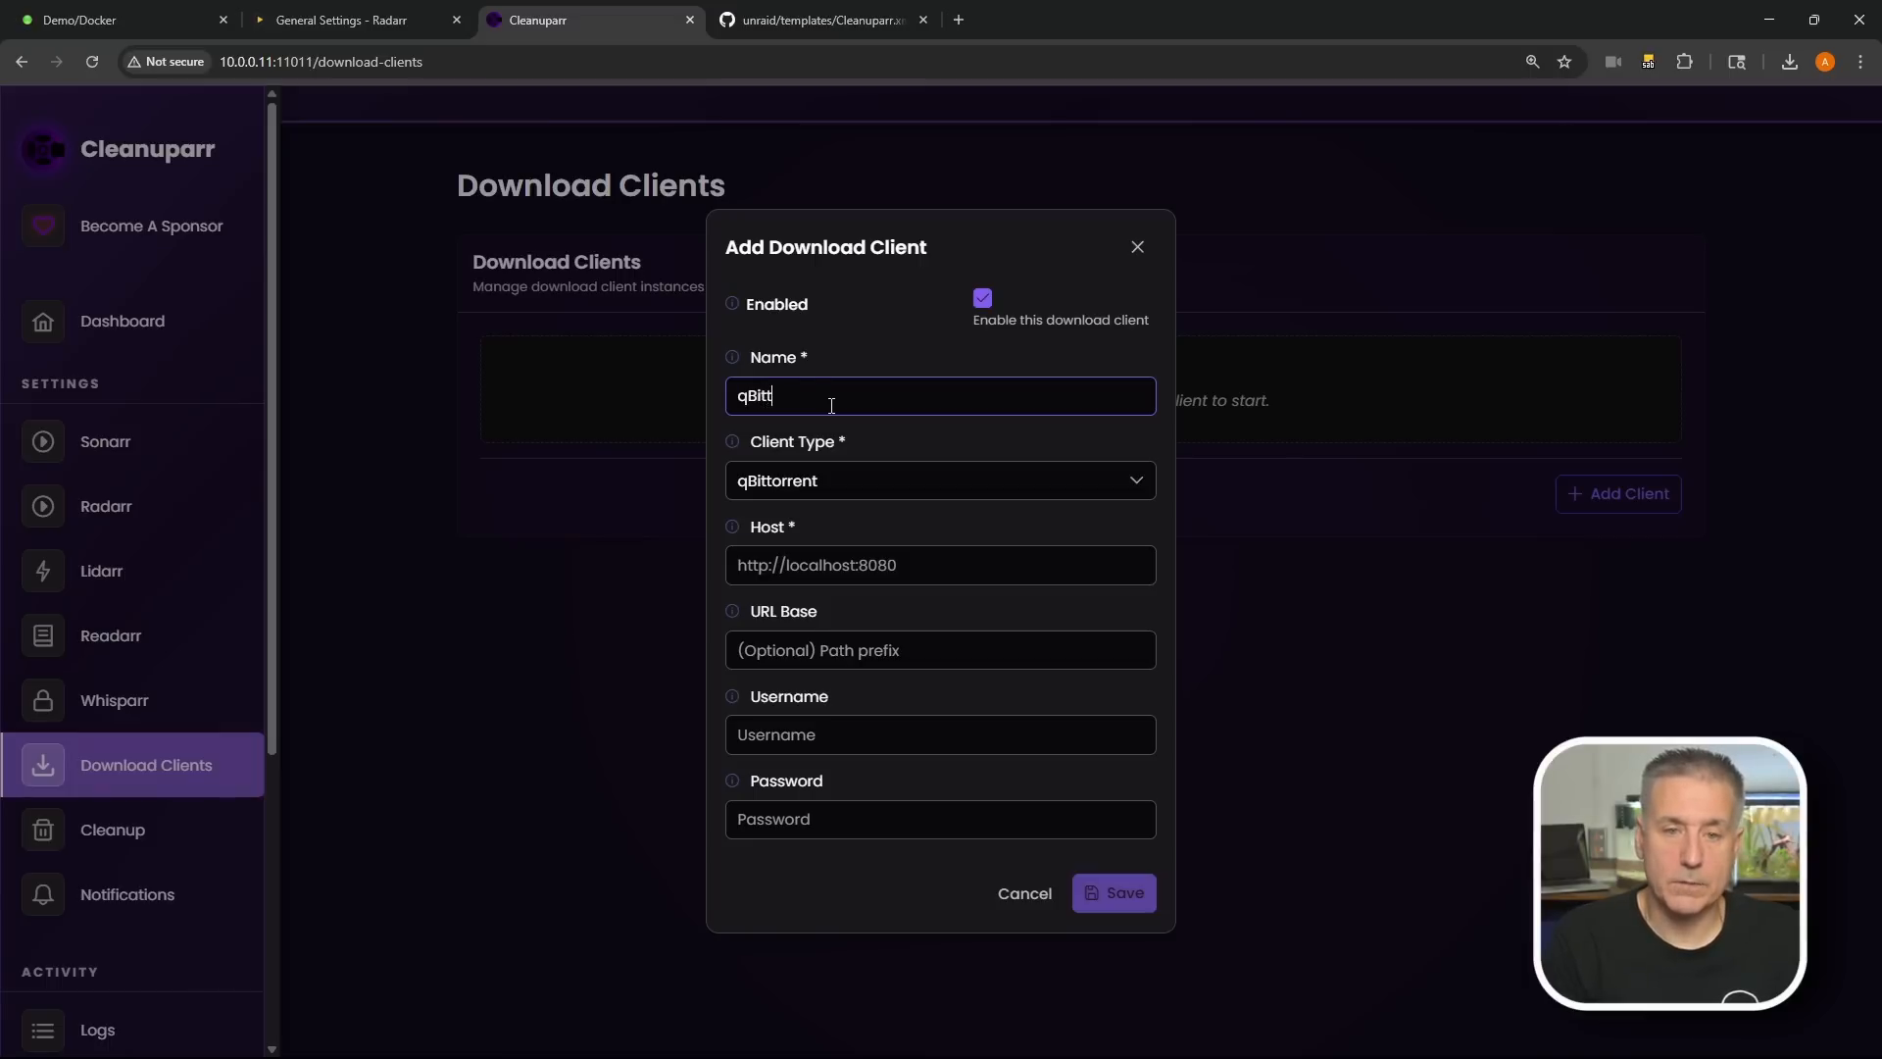
type("orrent")
left_click(940, 481)
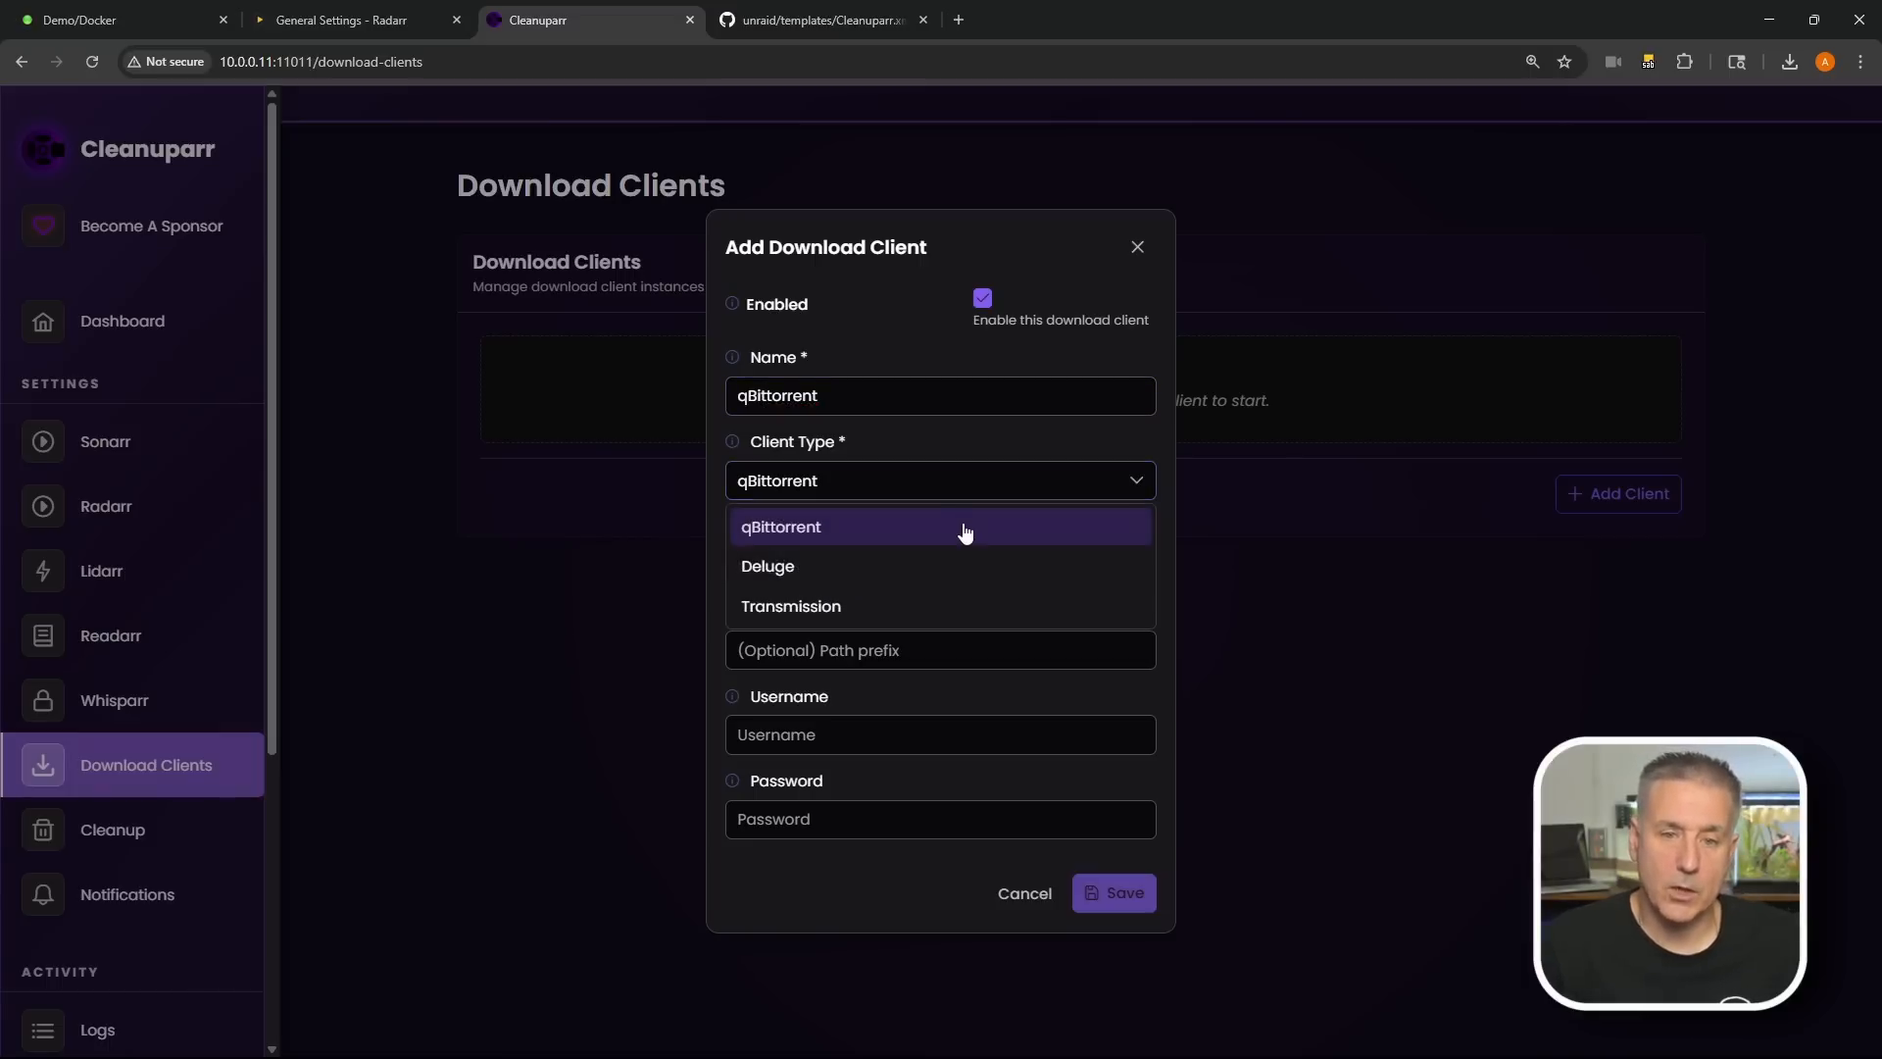
left_click(964, 525)
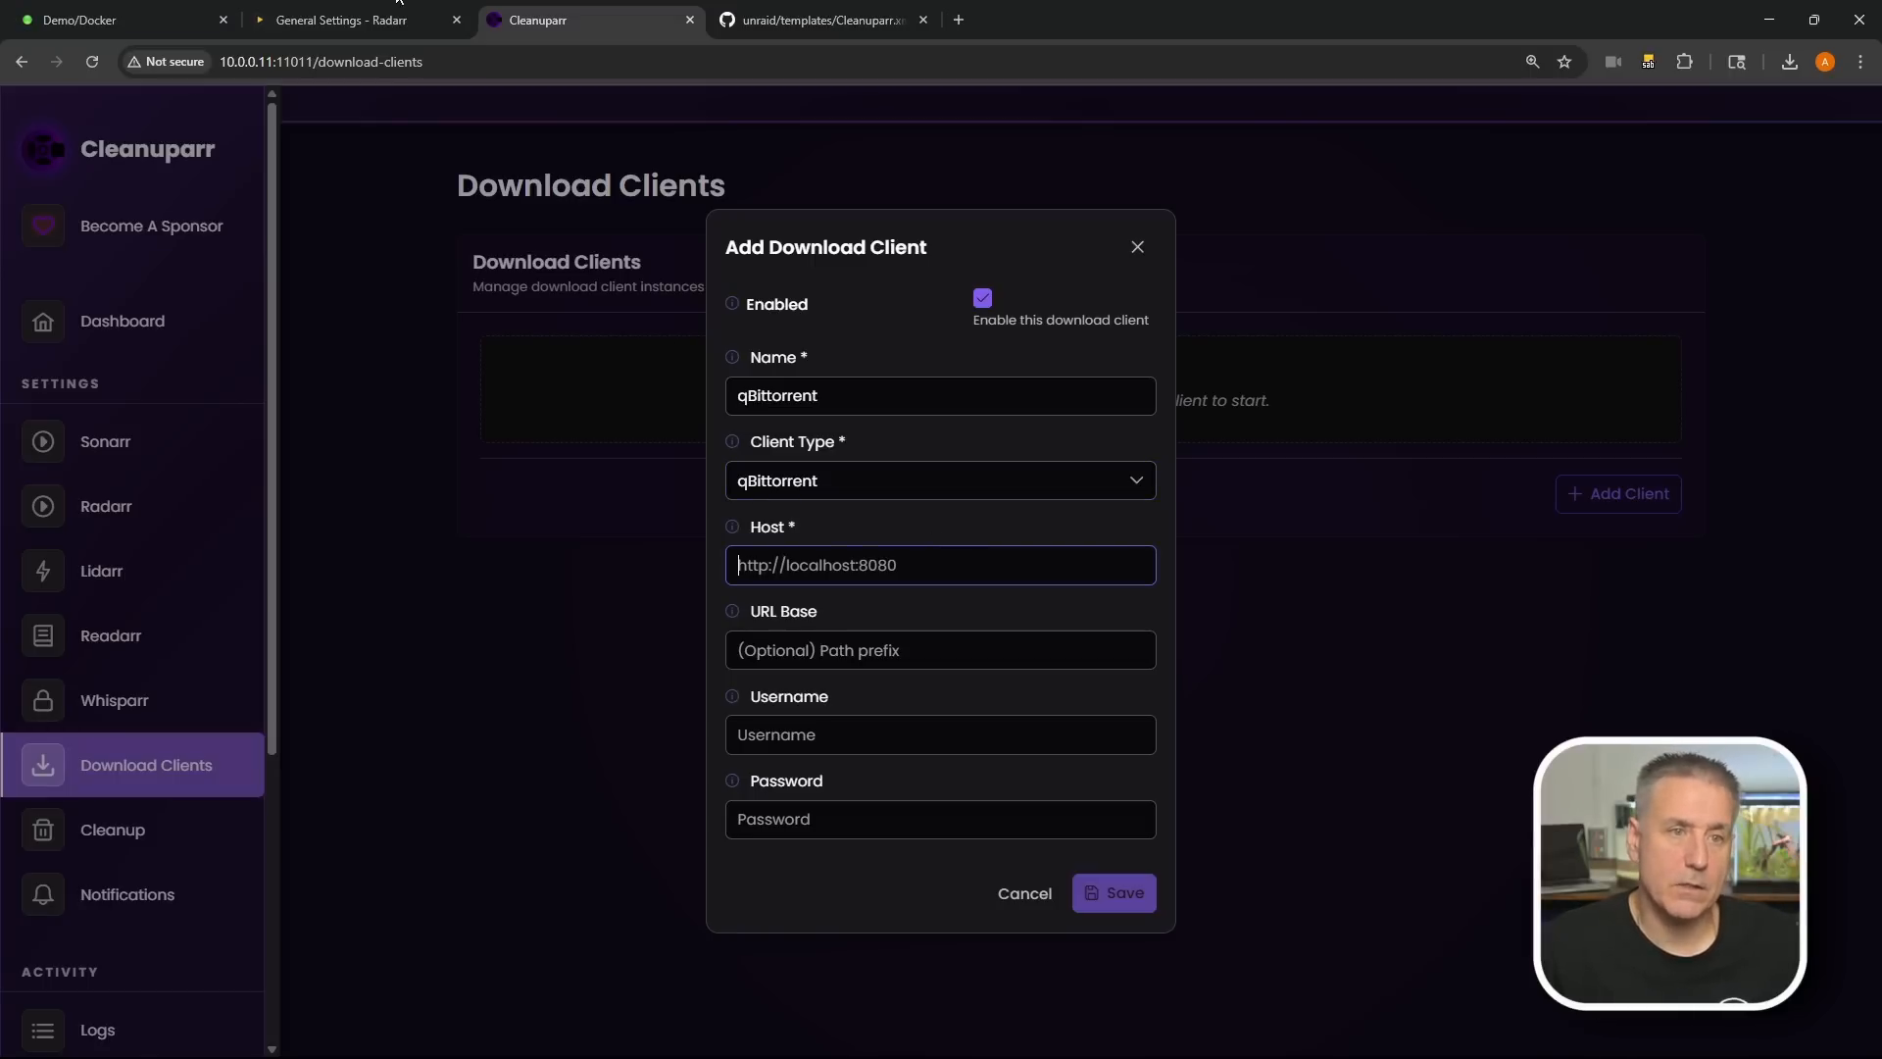
left_click(155, 21)
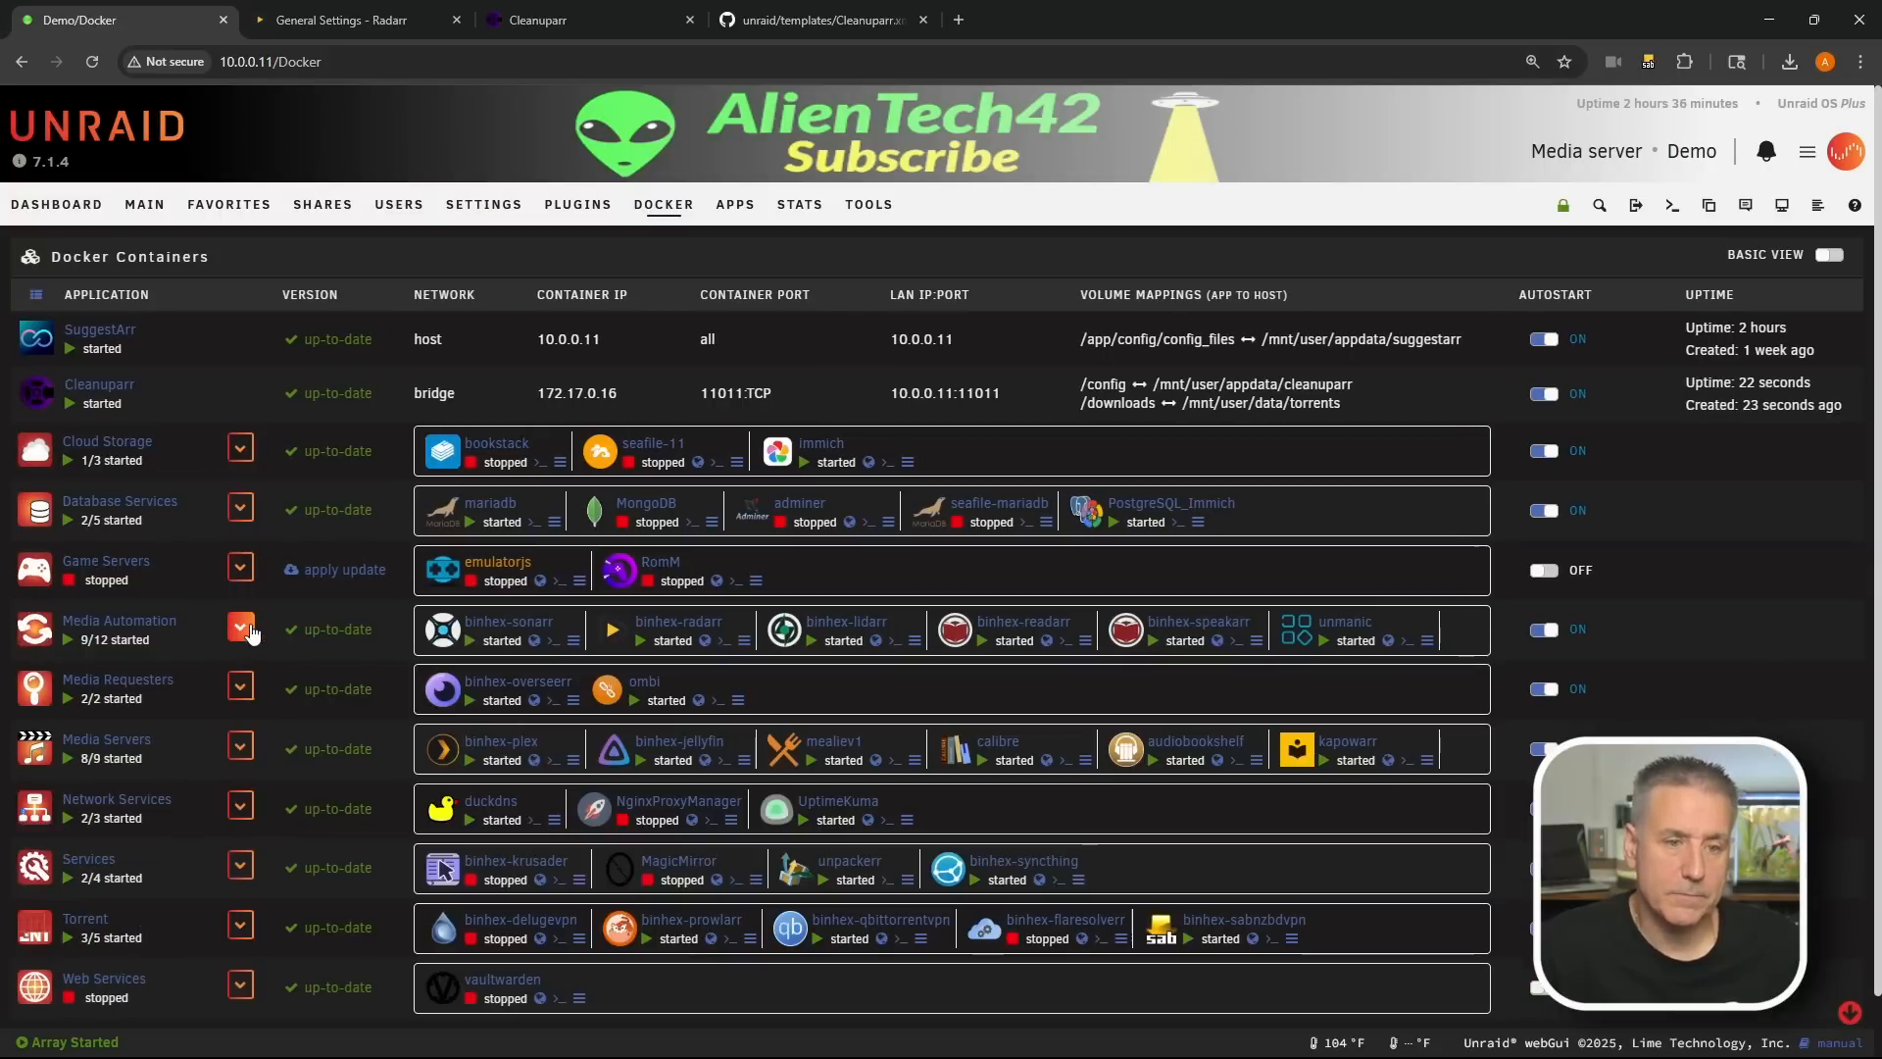
left_click(240, 925)
scroll(59, 981, "down", 4)
left_click(62, 745)
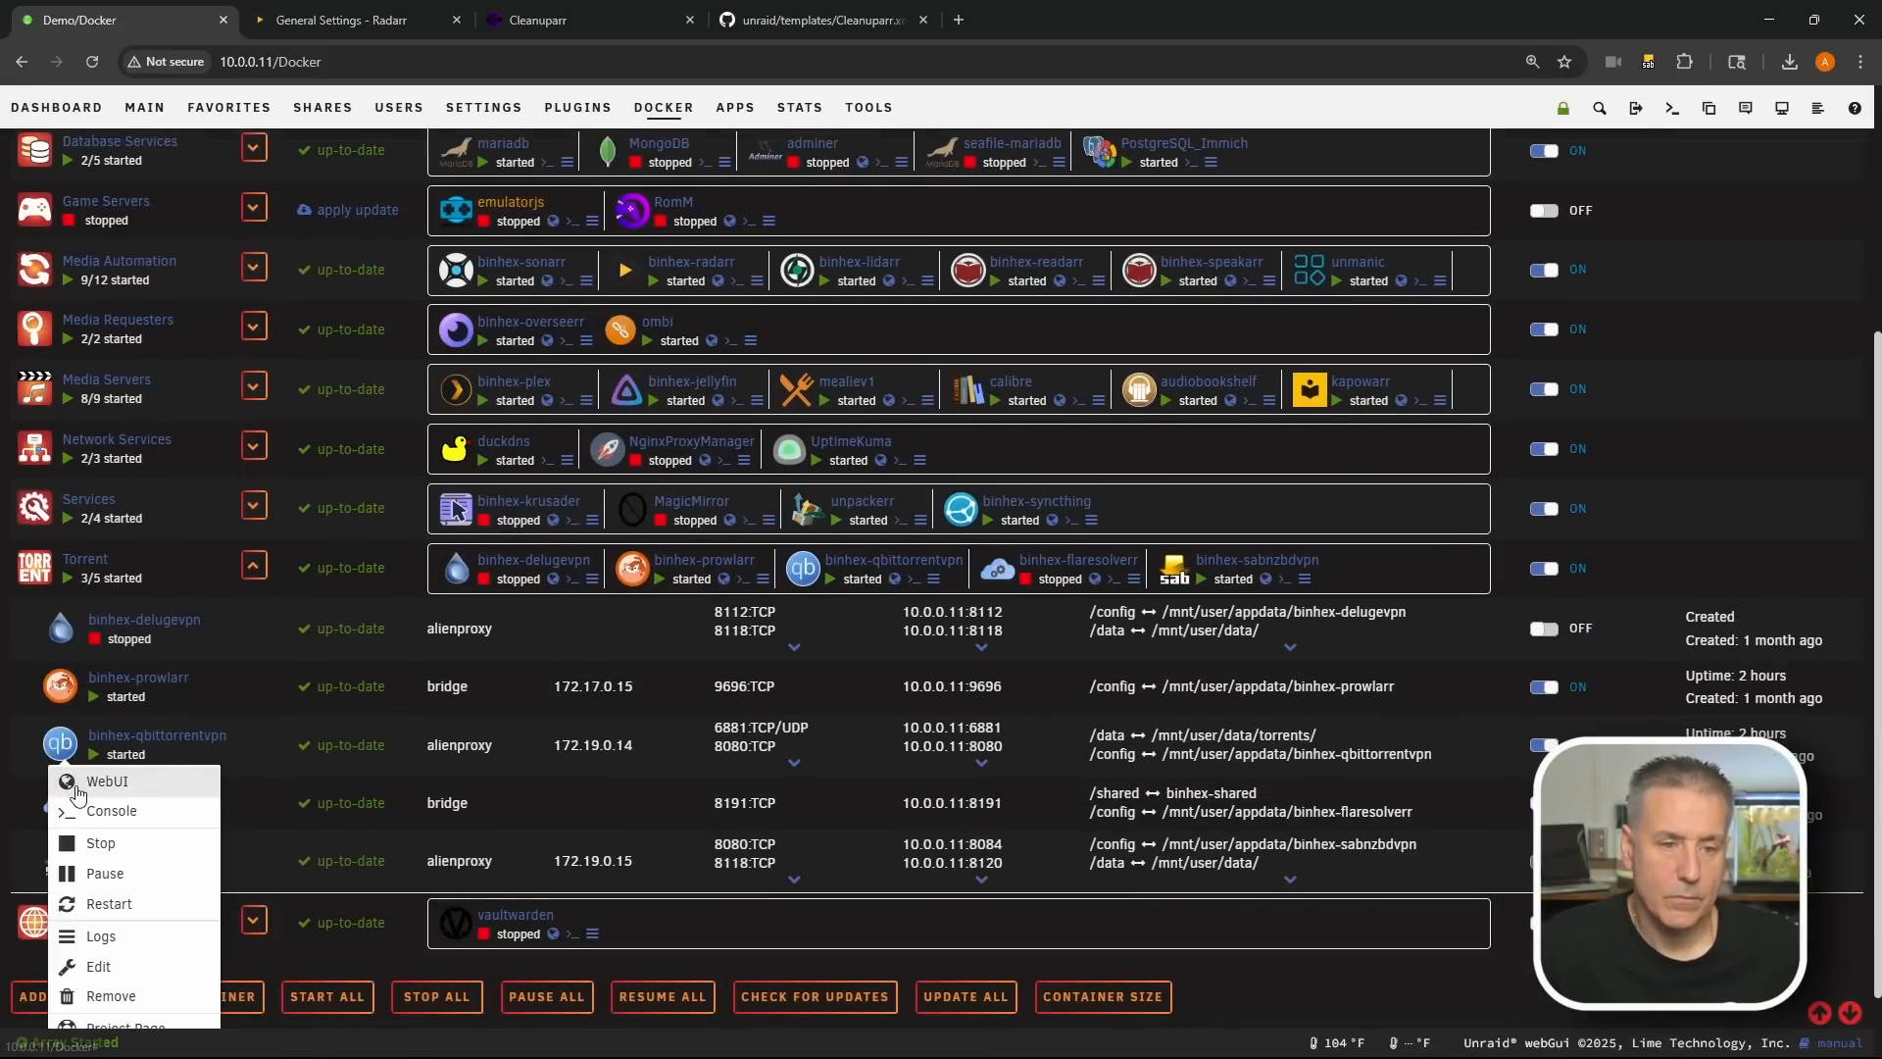
left_click(71, 776)
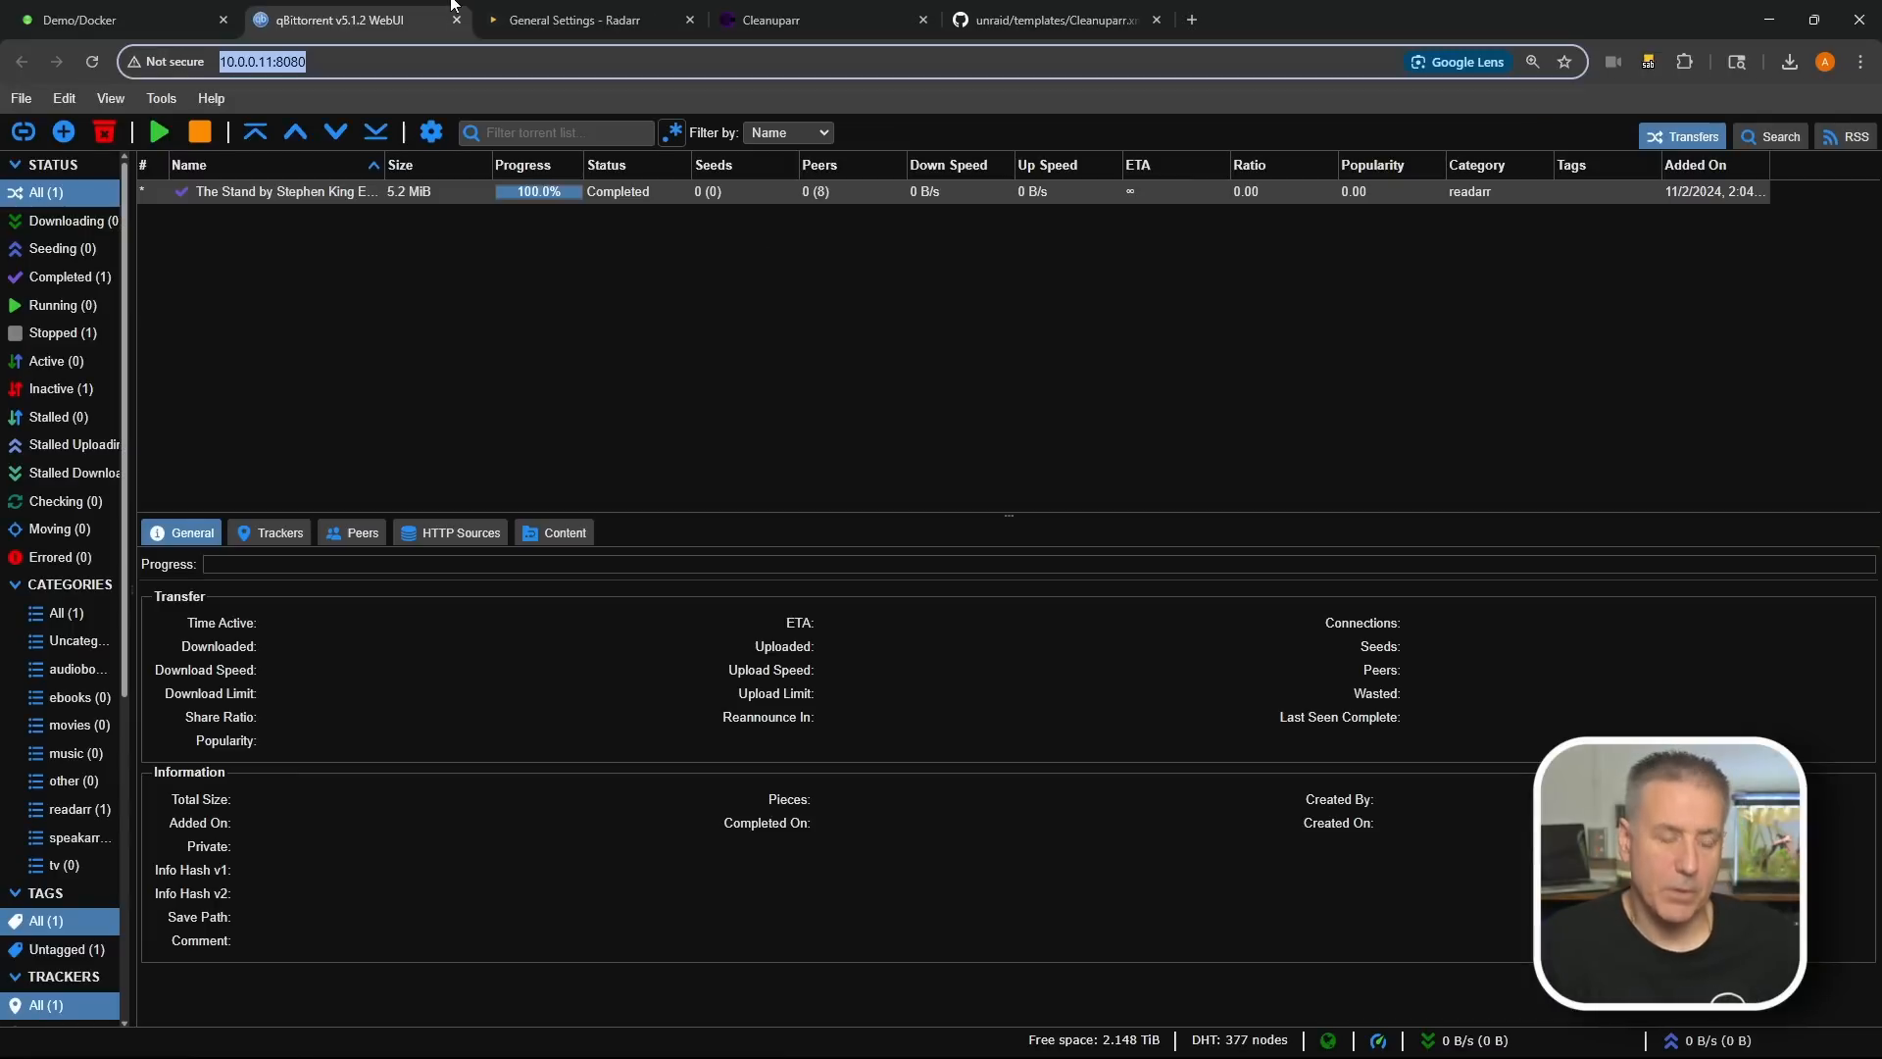
left_click(773, 15)
type("http://10.0.0.11:8080/")
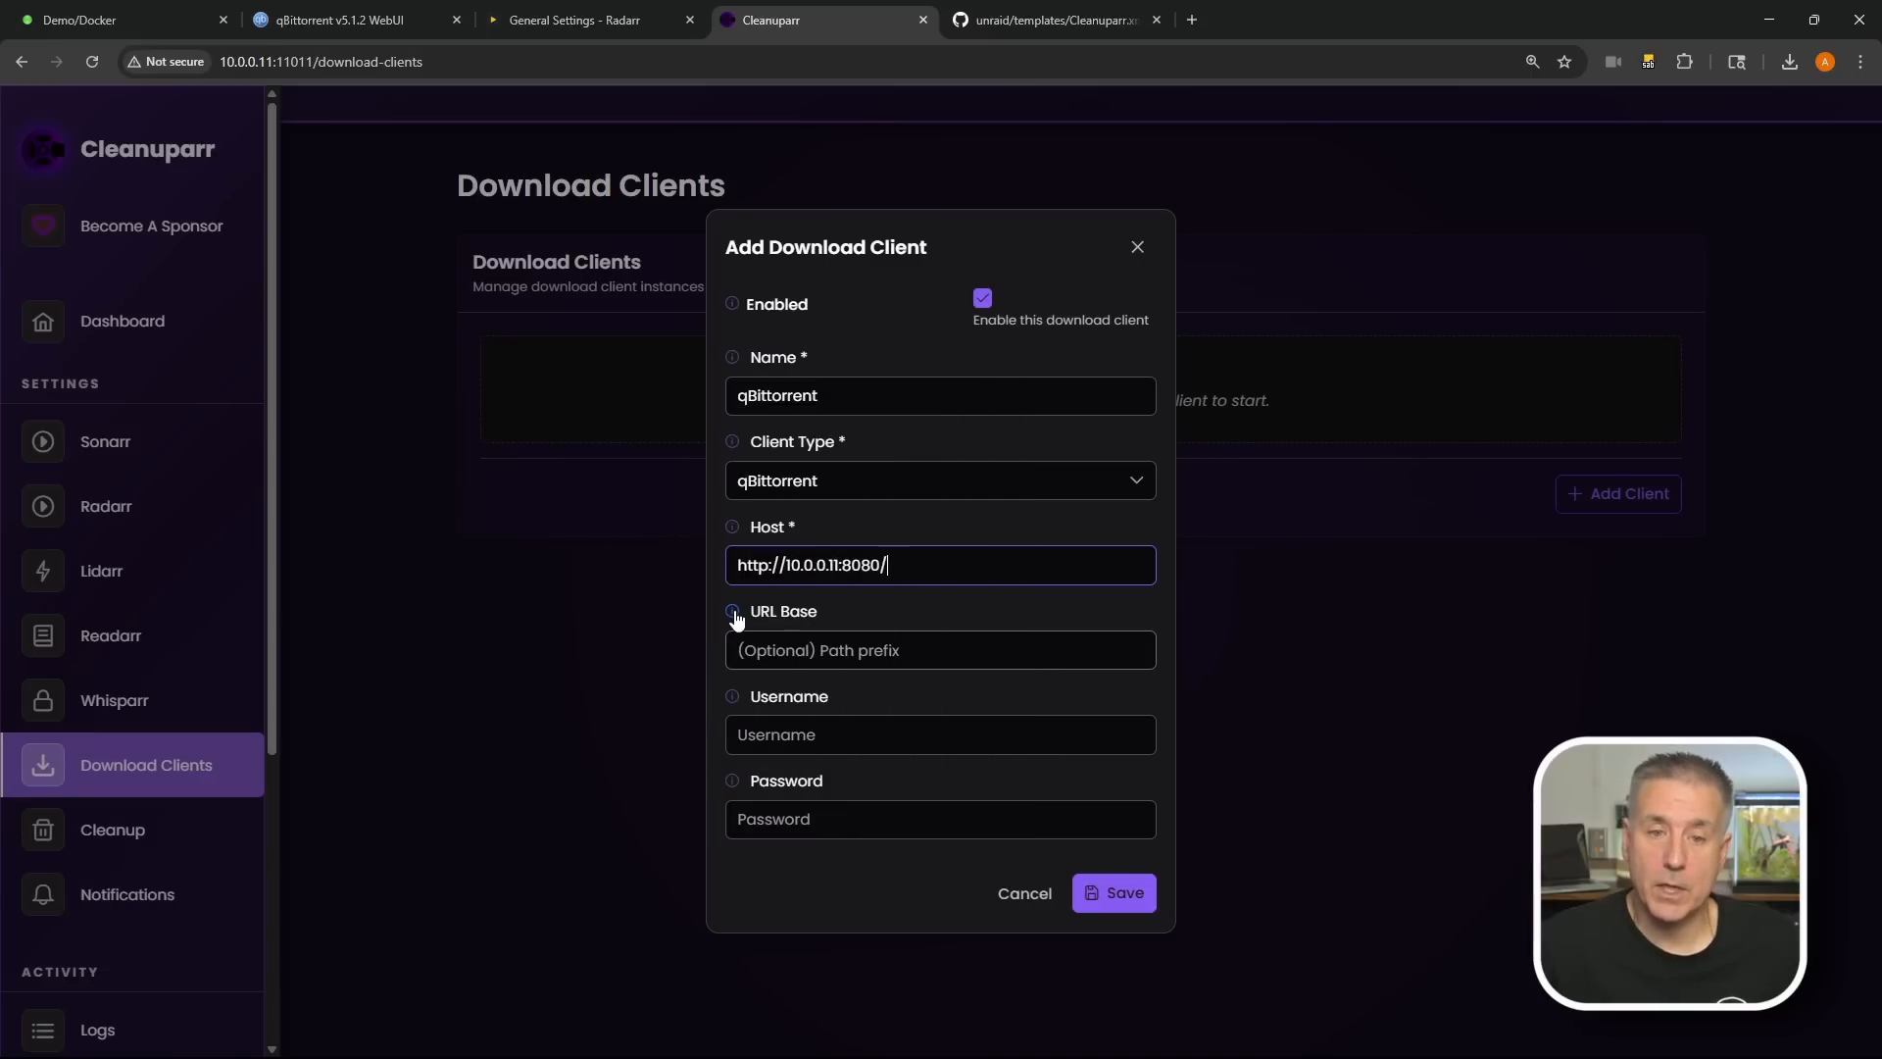
Step: Check the URL Base documentation, fill in the qBittorrent client's username and password, and save the client
left_click(733, 612)
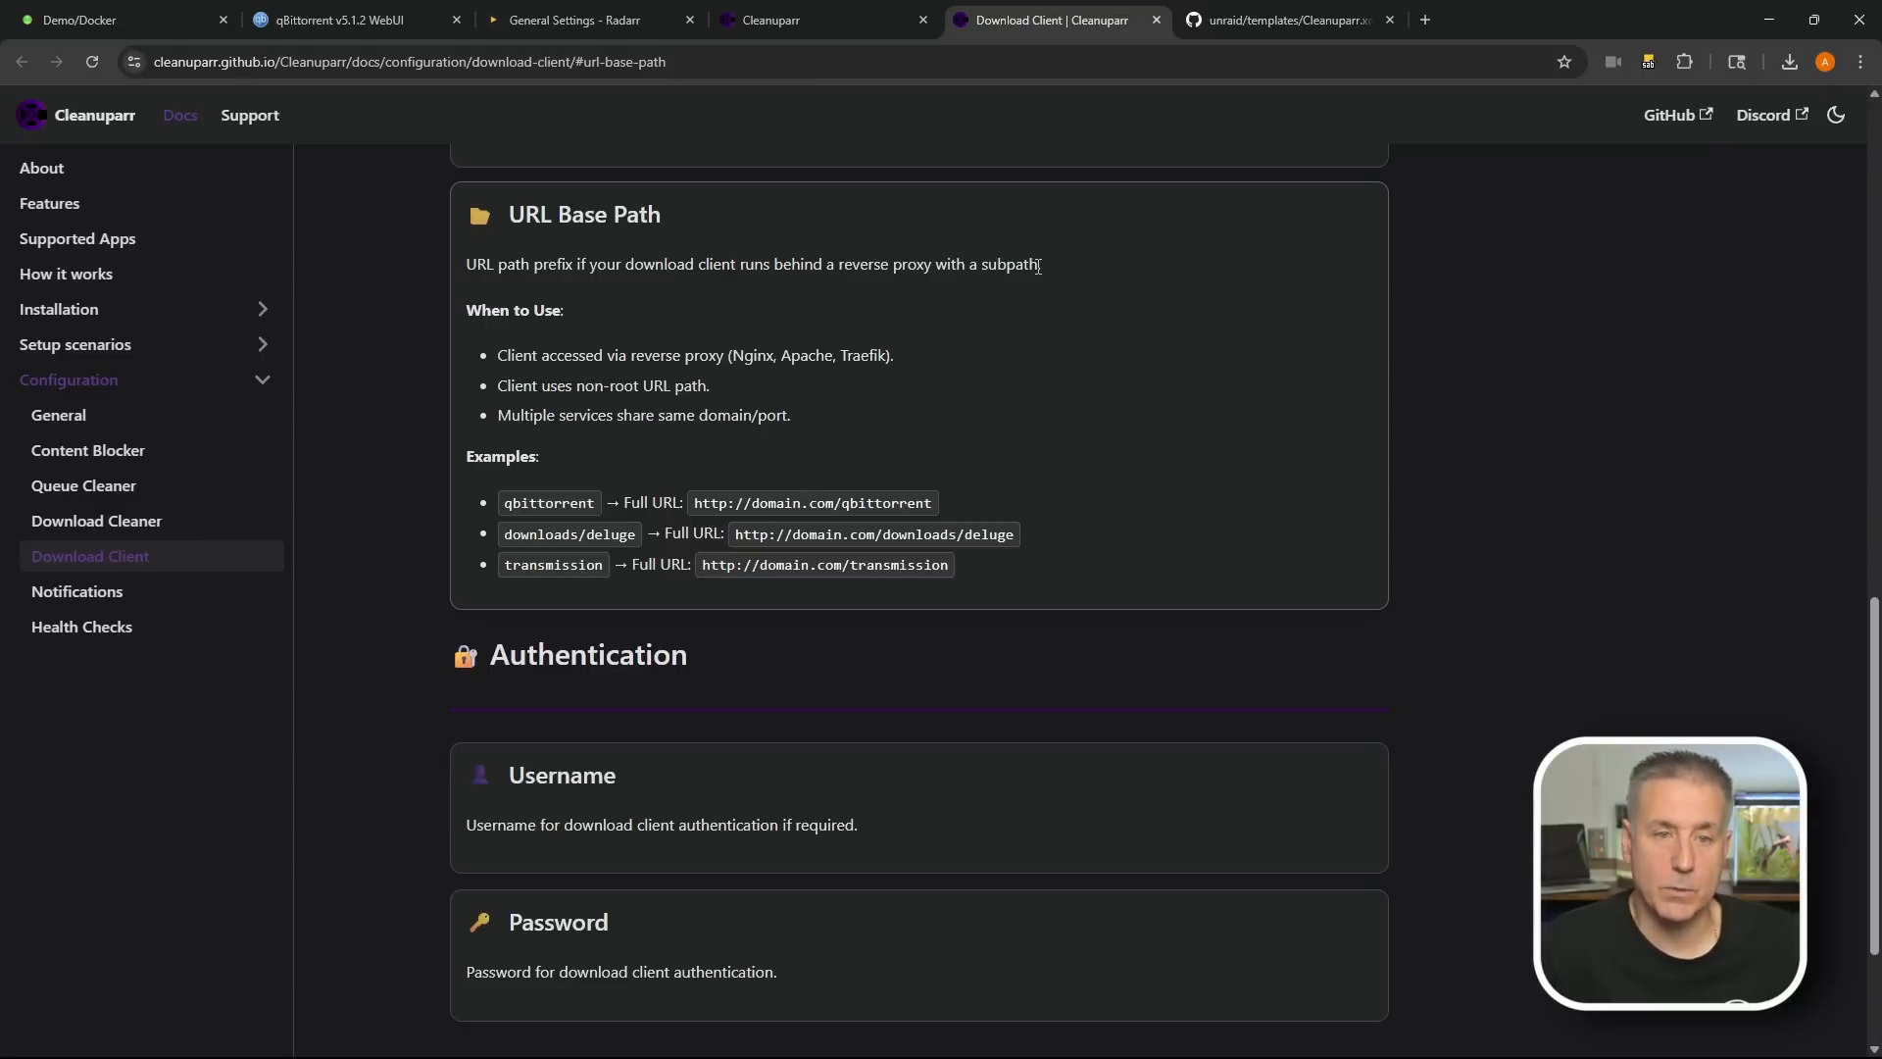
left_click(1156, 19)
left_click(851, 736)
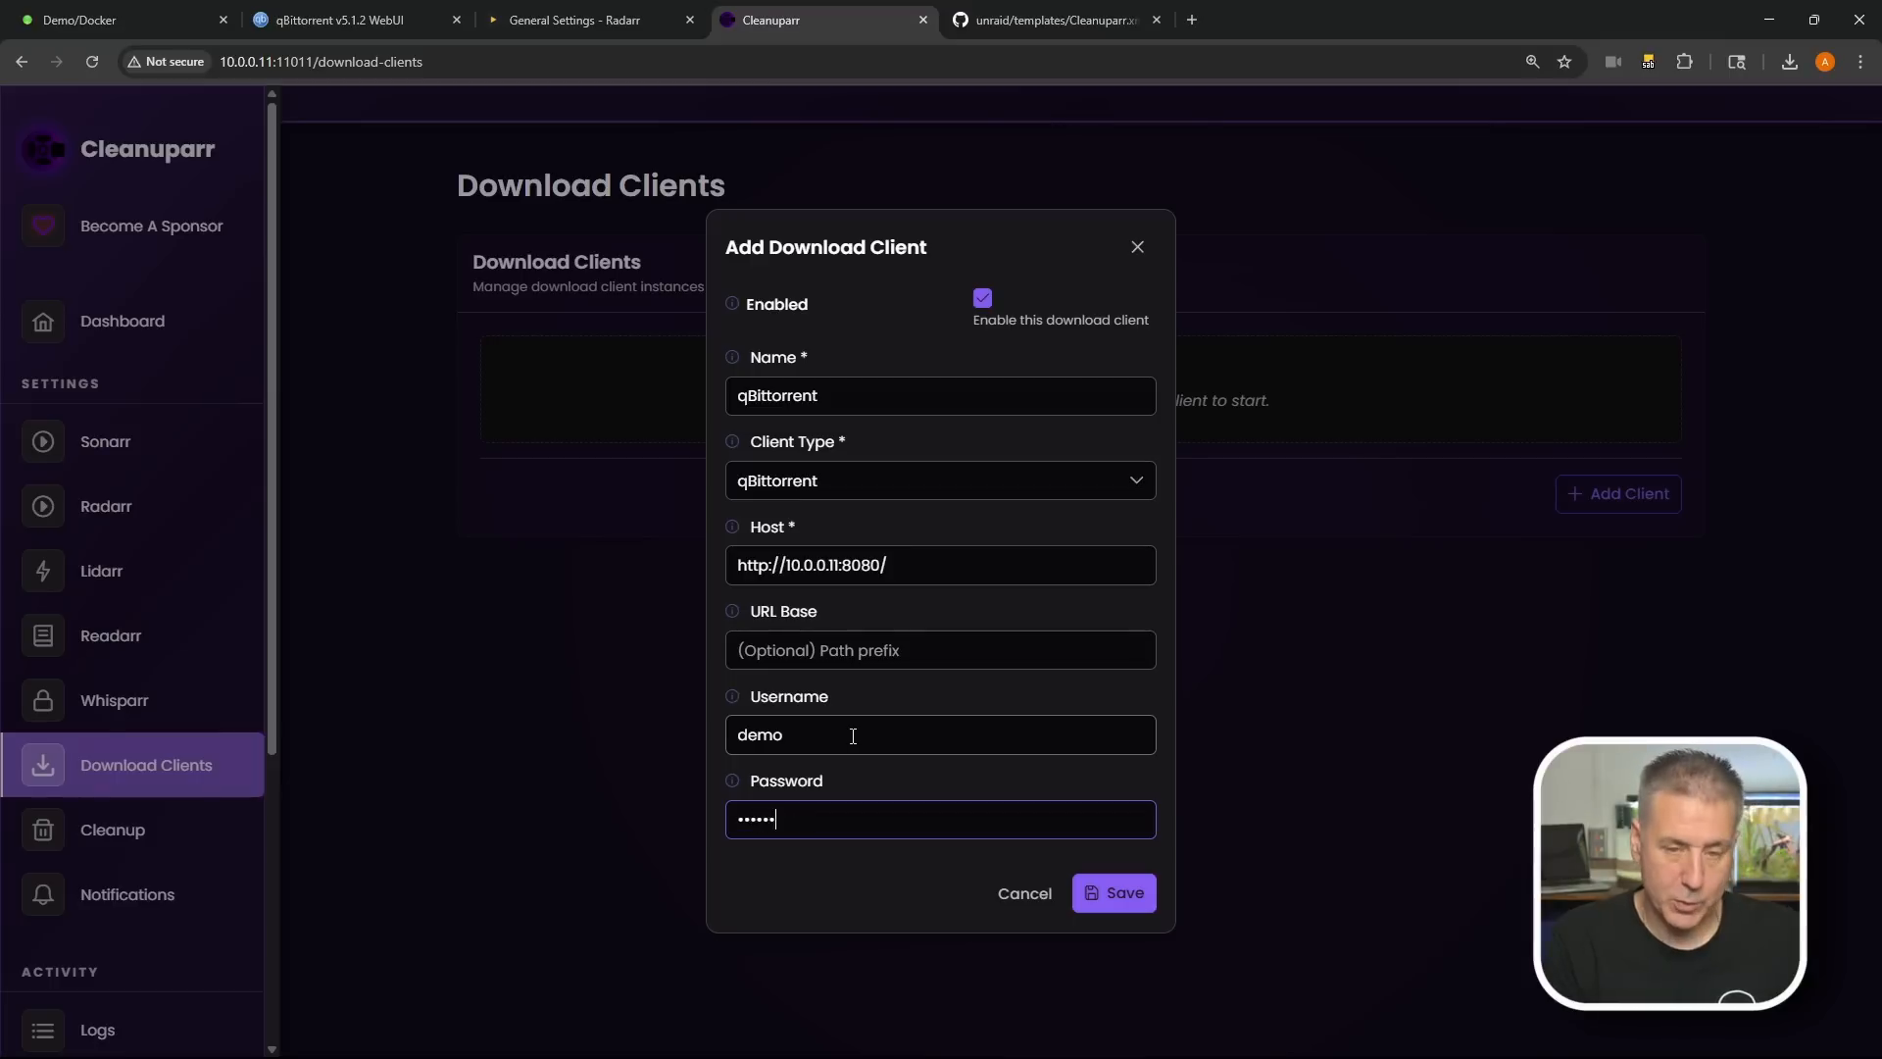
left_click(1098, 896)
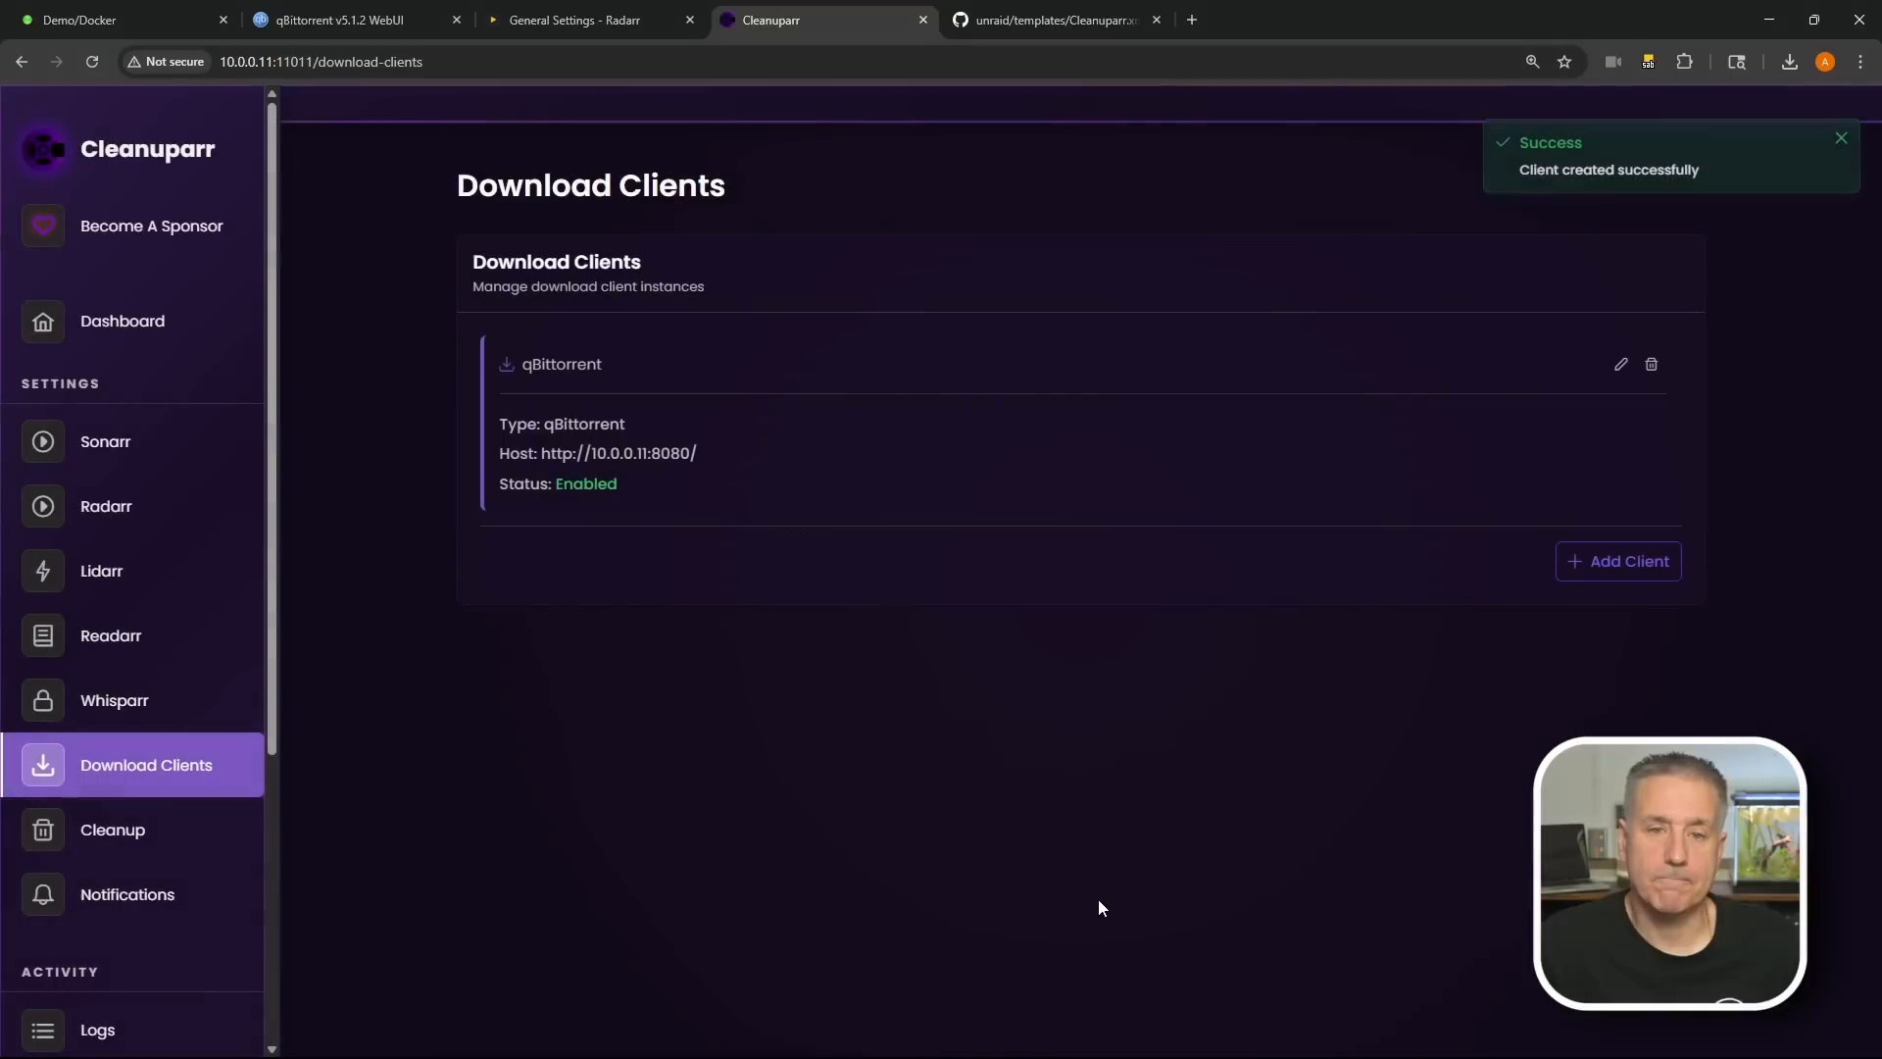
Step: Start another download client named Deluge and set its client type to Deluge
left_click(1604, 565)
left_click(922, 398)
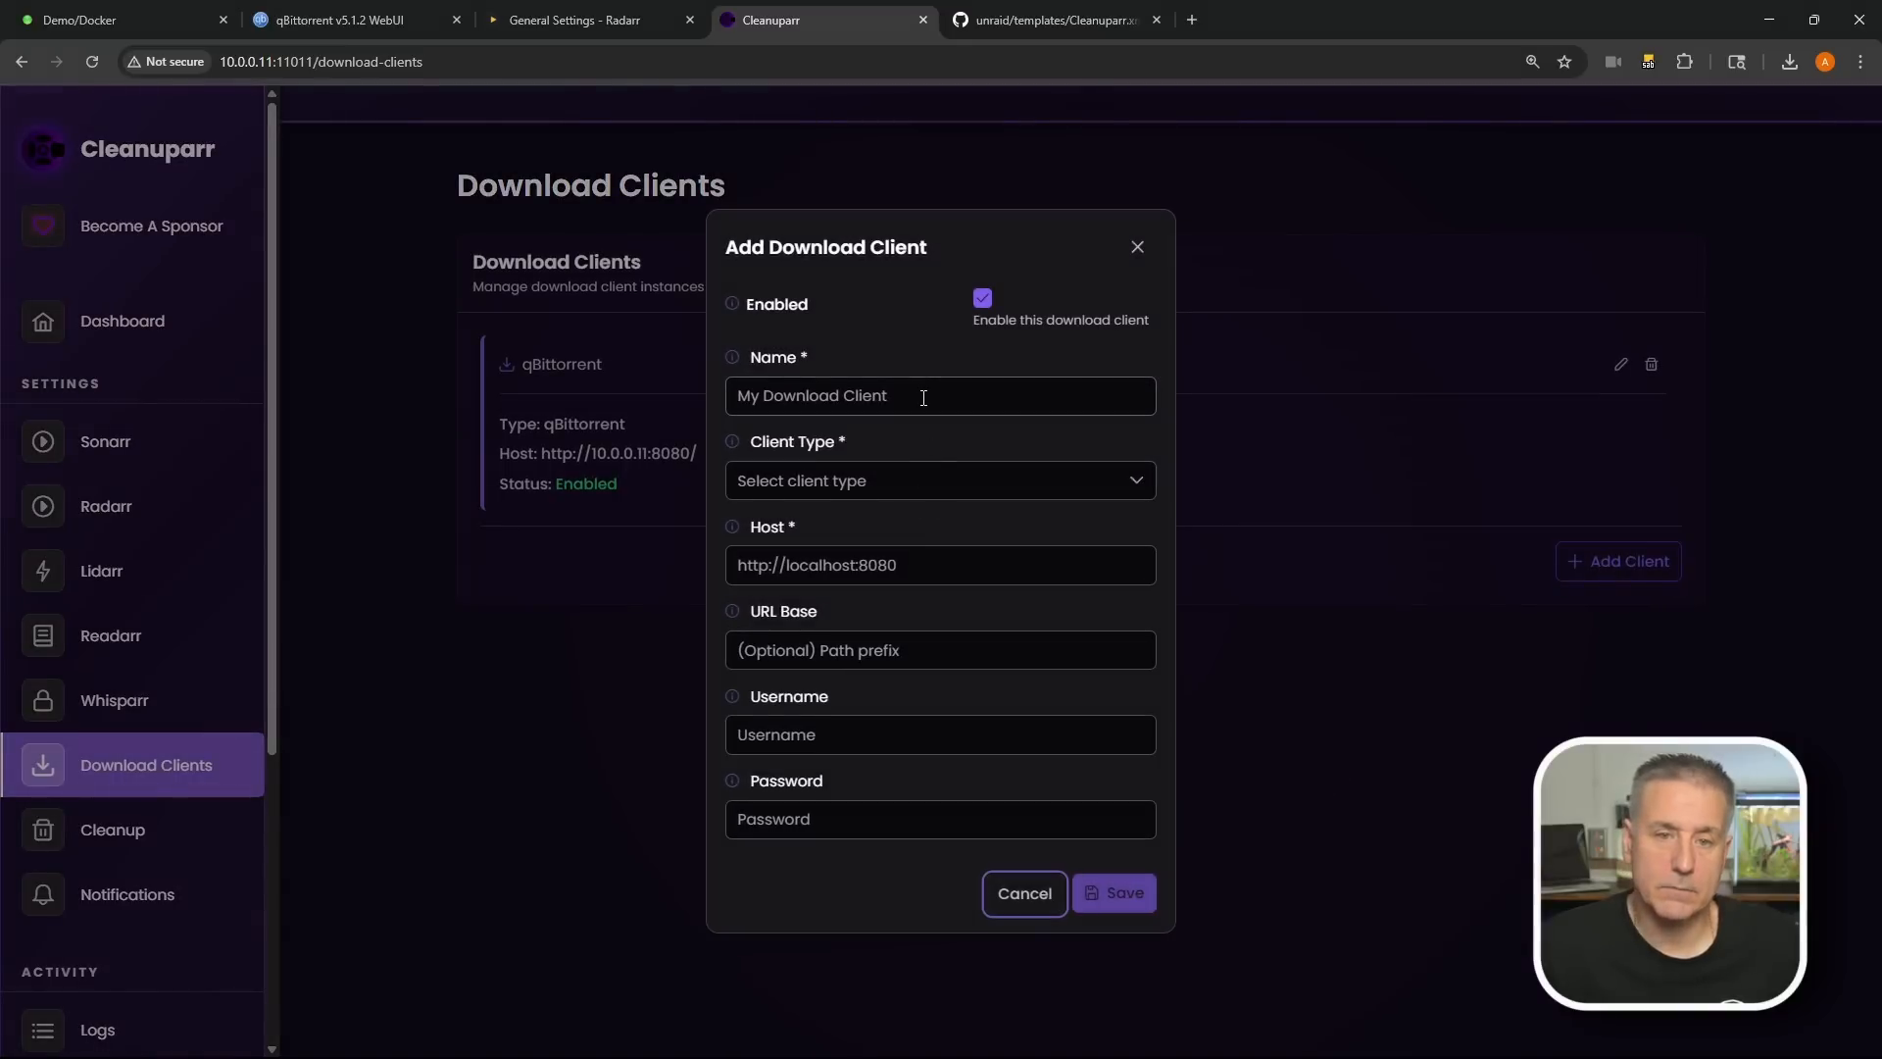
type("Deluge")
left_click(917, 481)
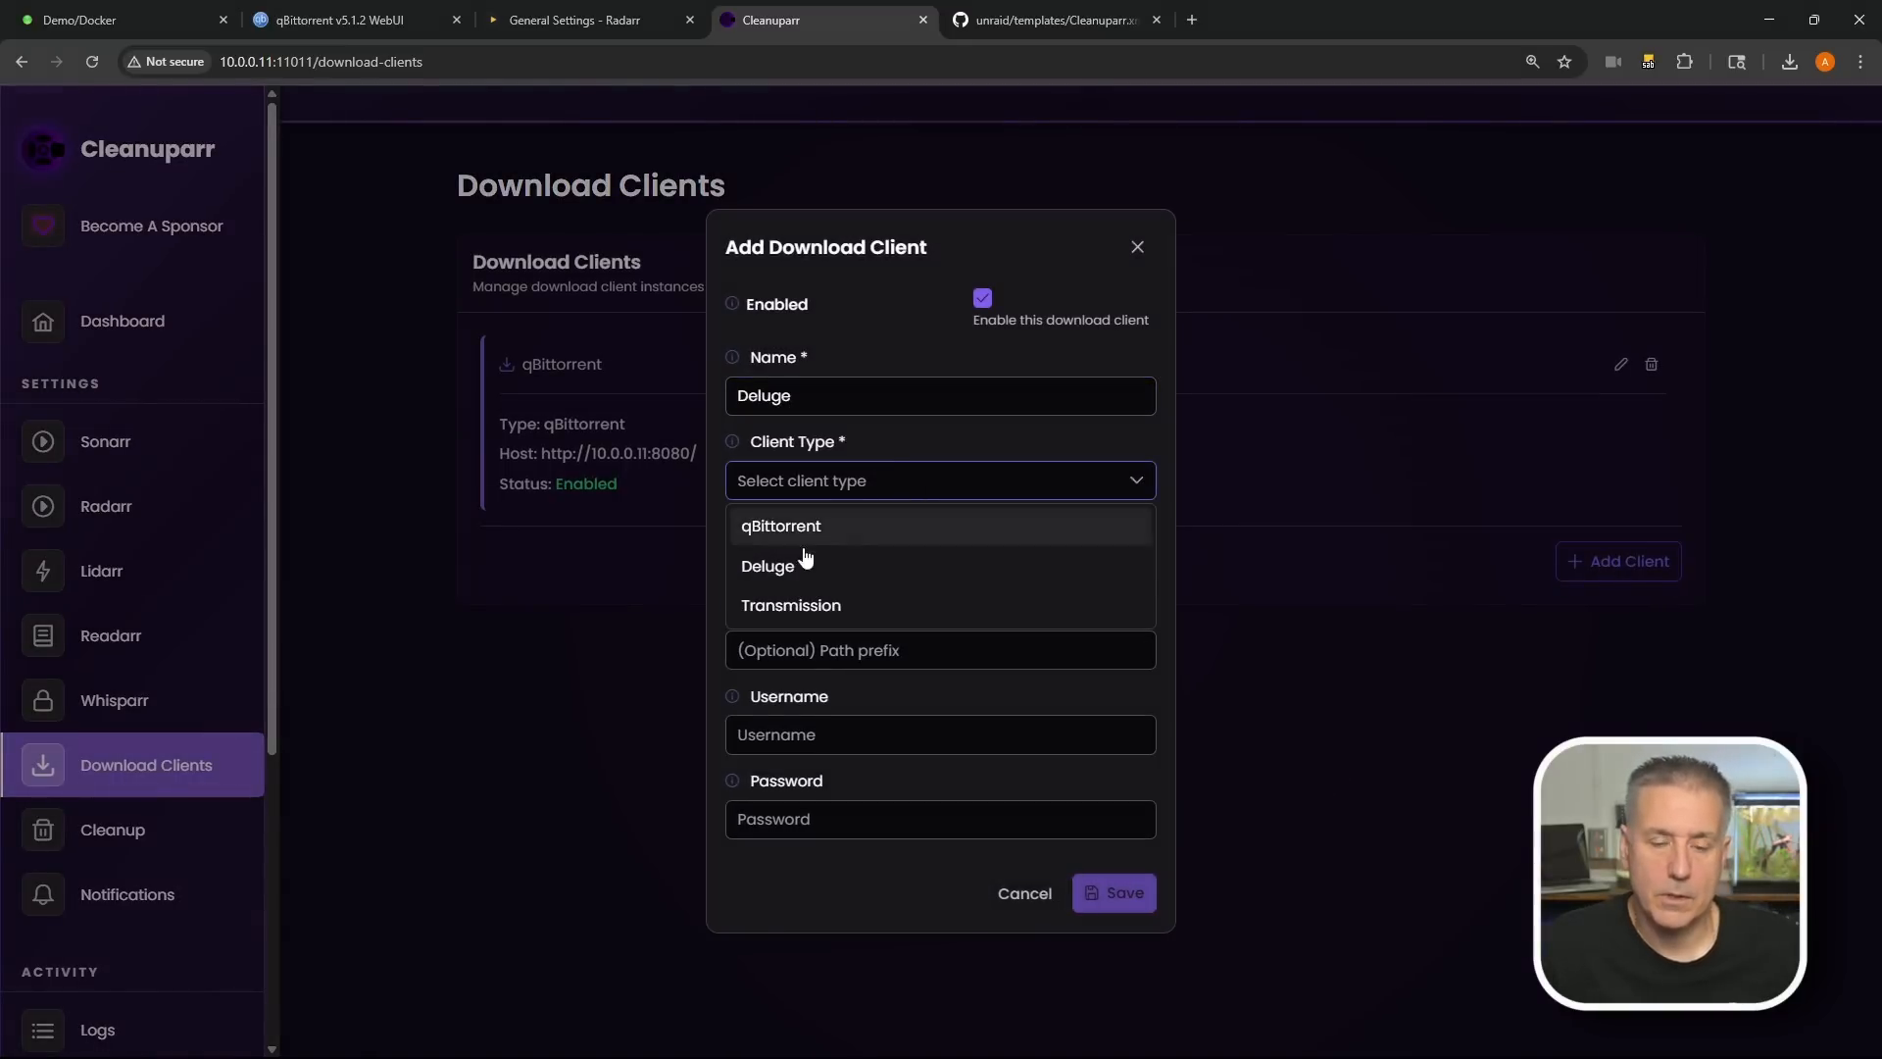
left_click(802, 563)
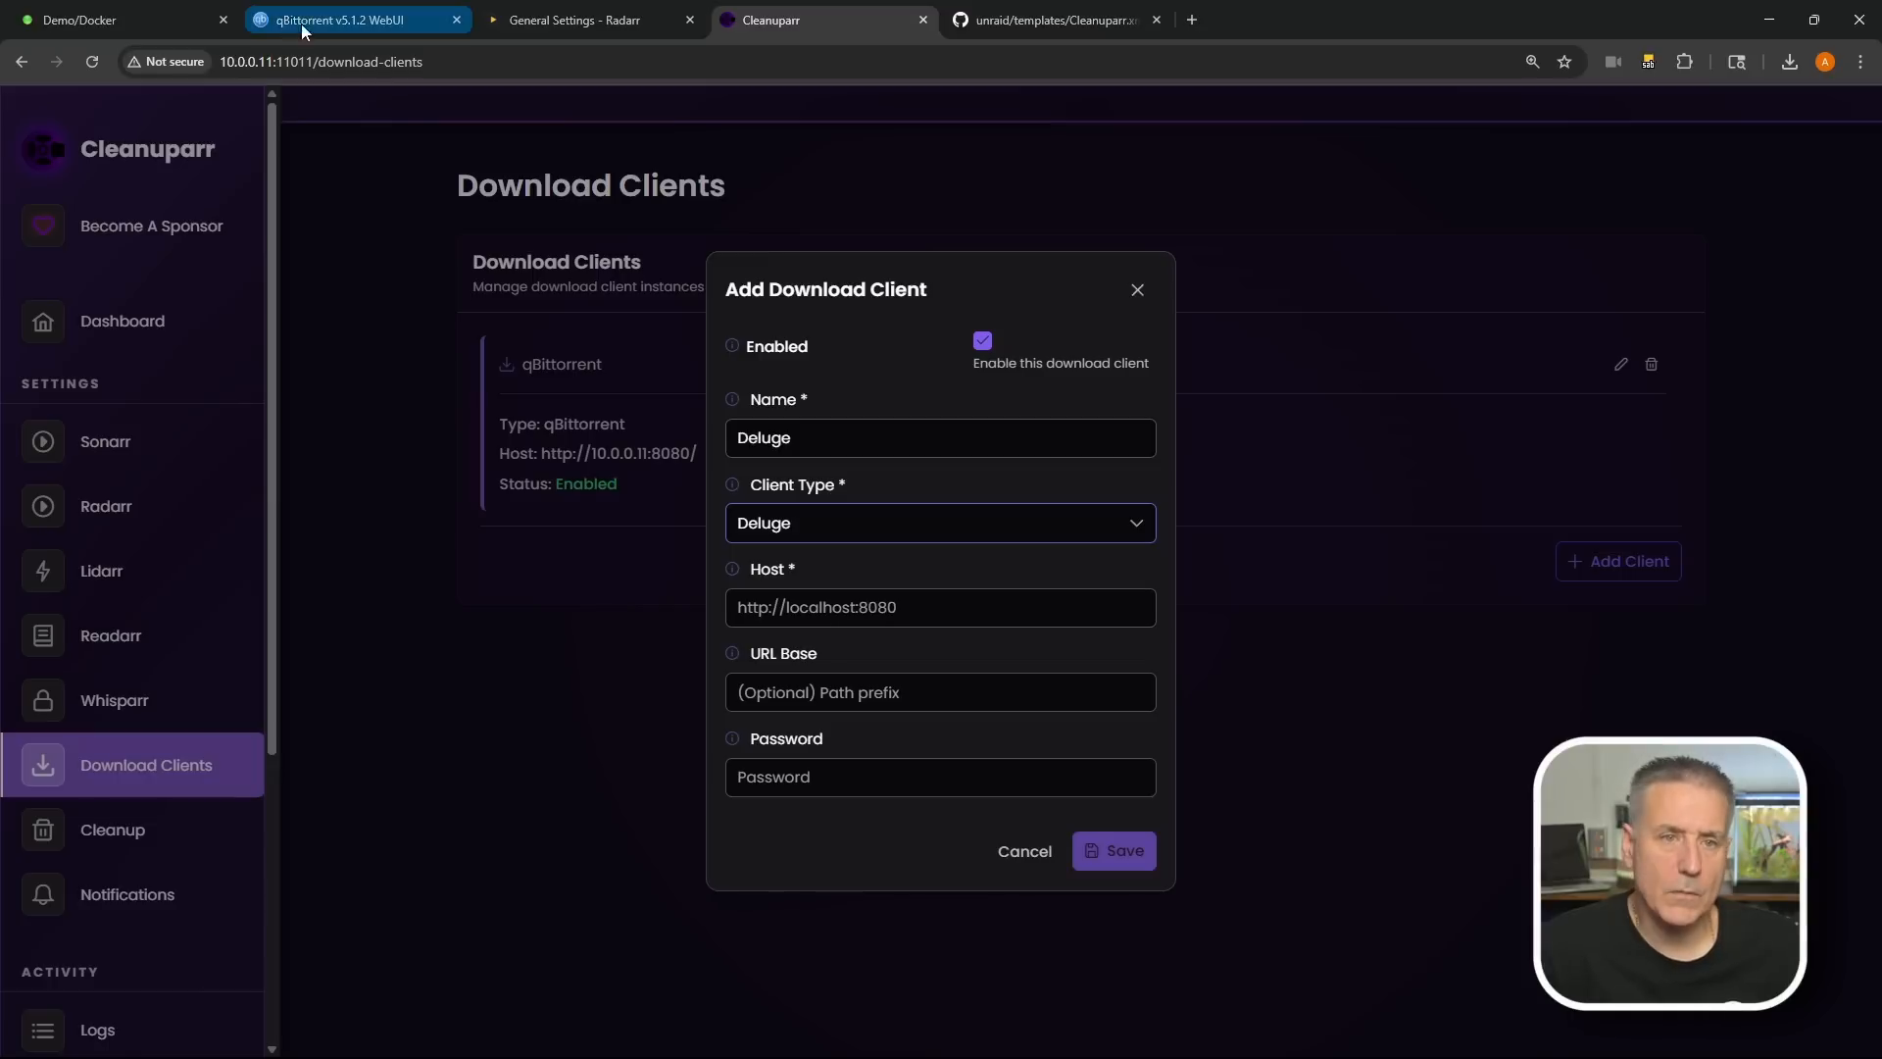
left_click(120, 27)
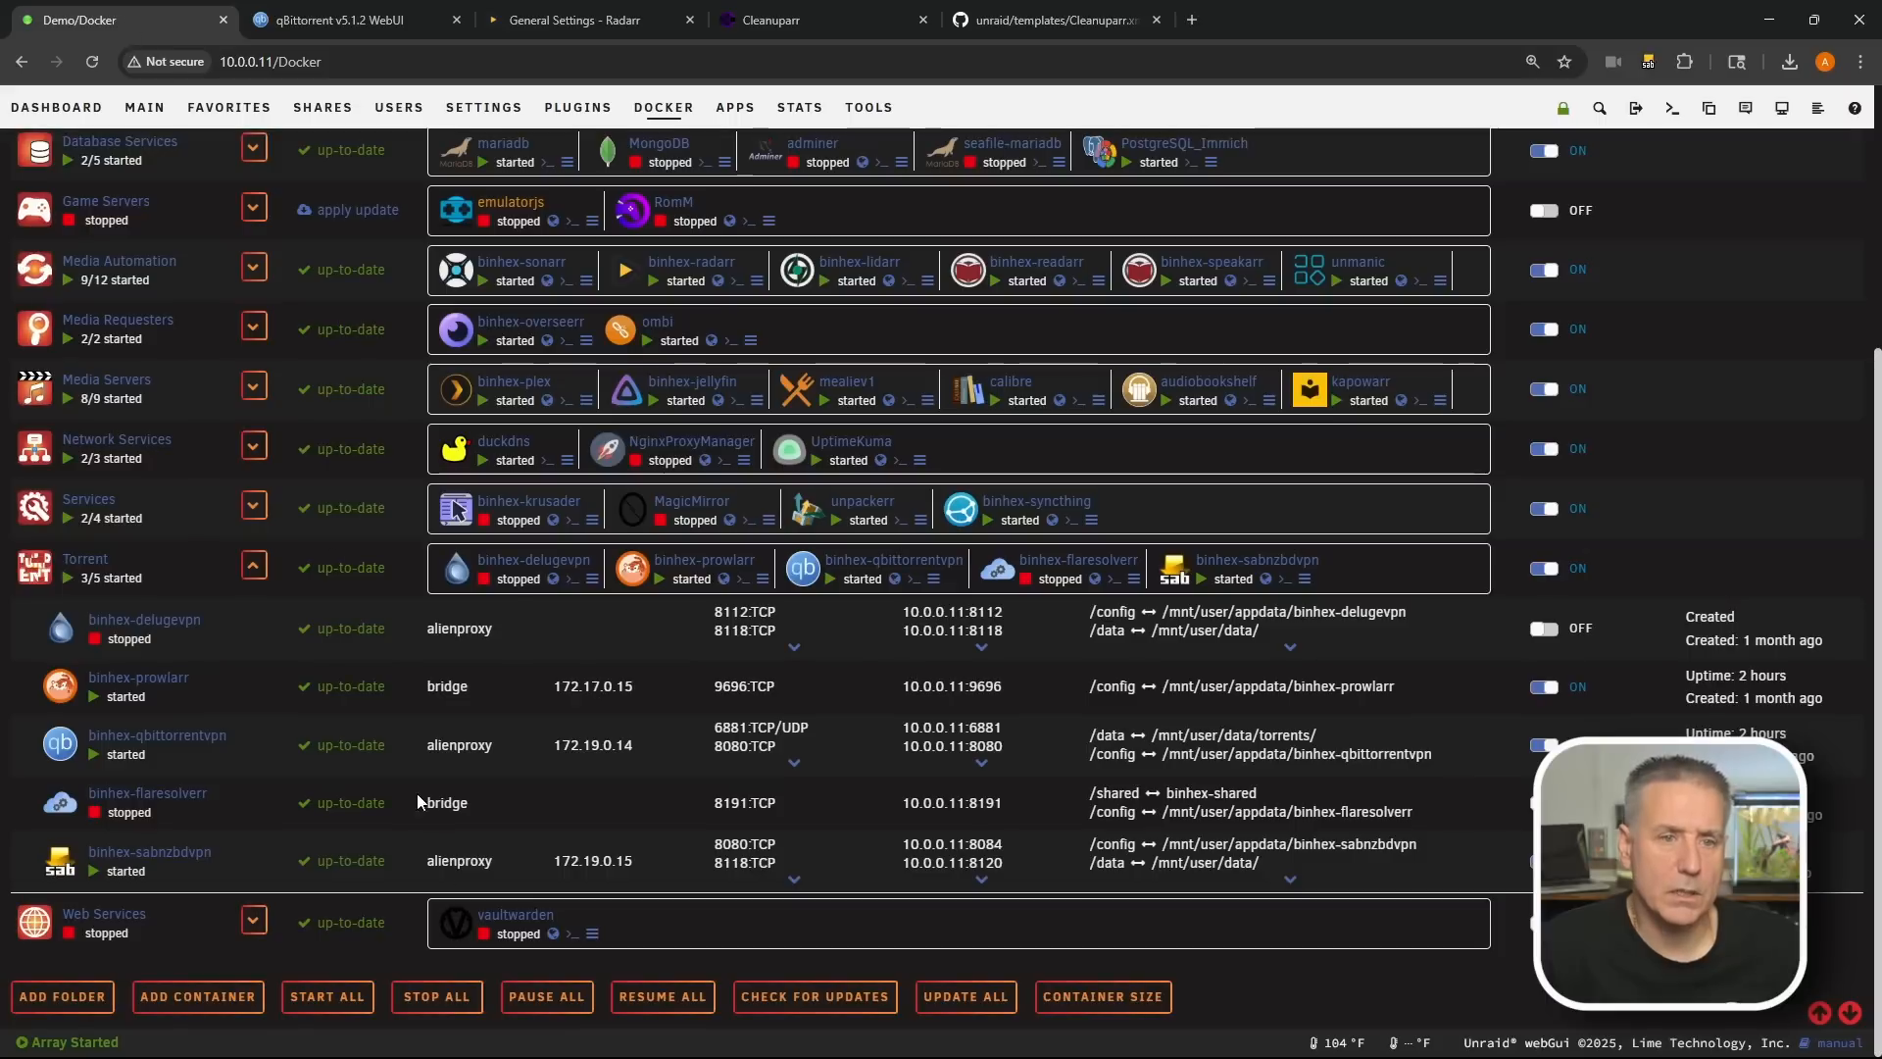
left_click(771, 20)
left_click(843, 598)
type("htpp")
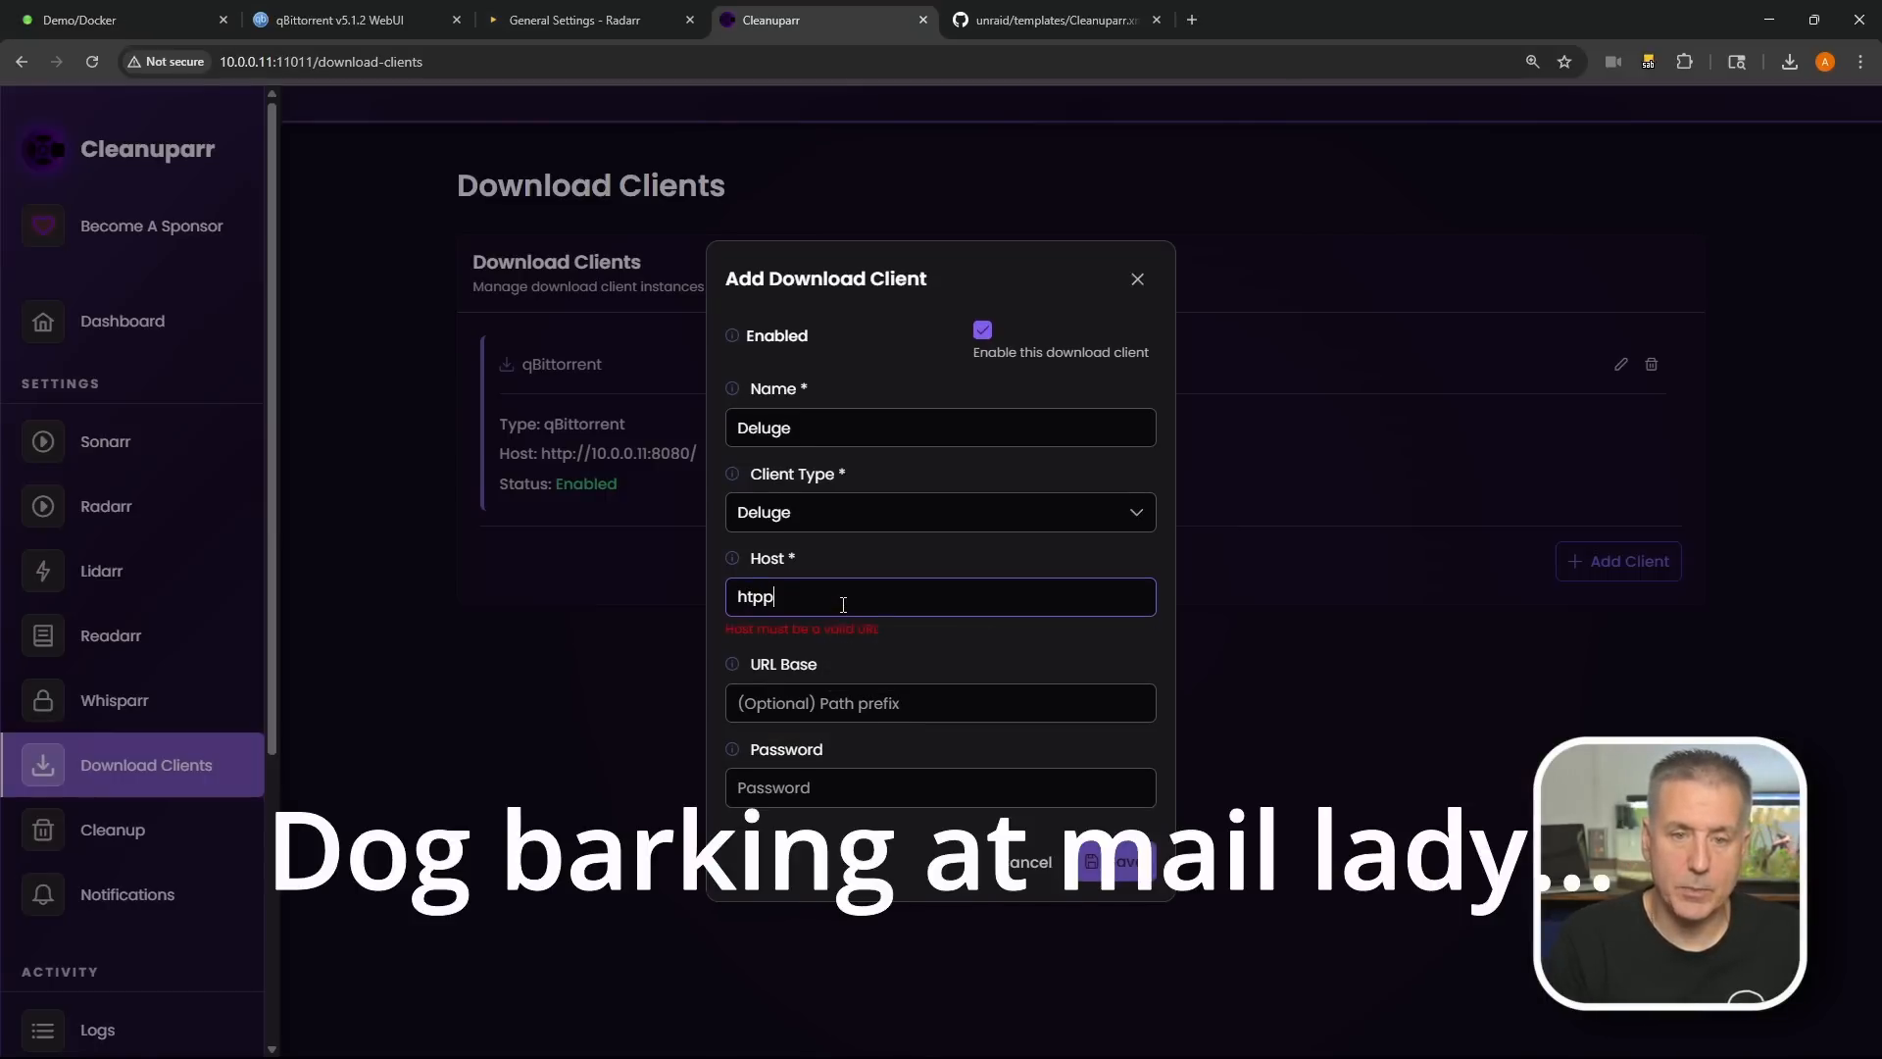
key("BackSpace")
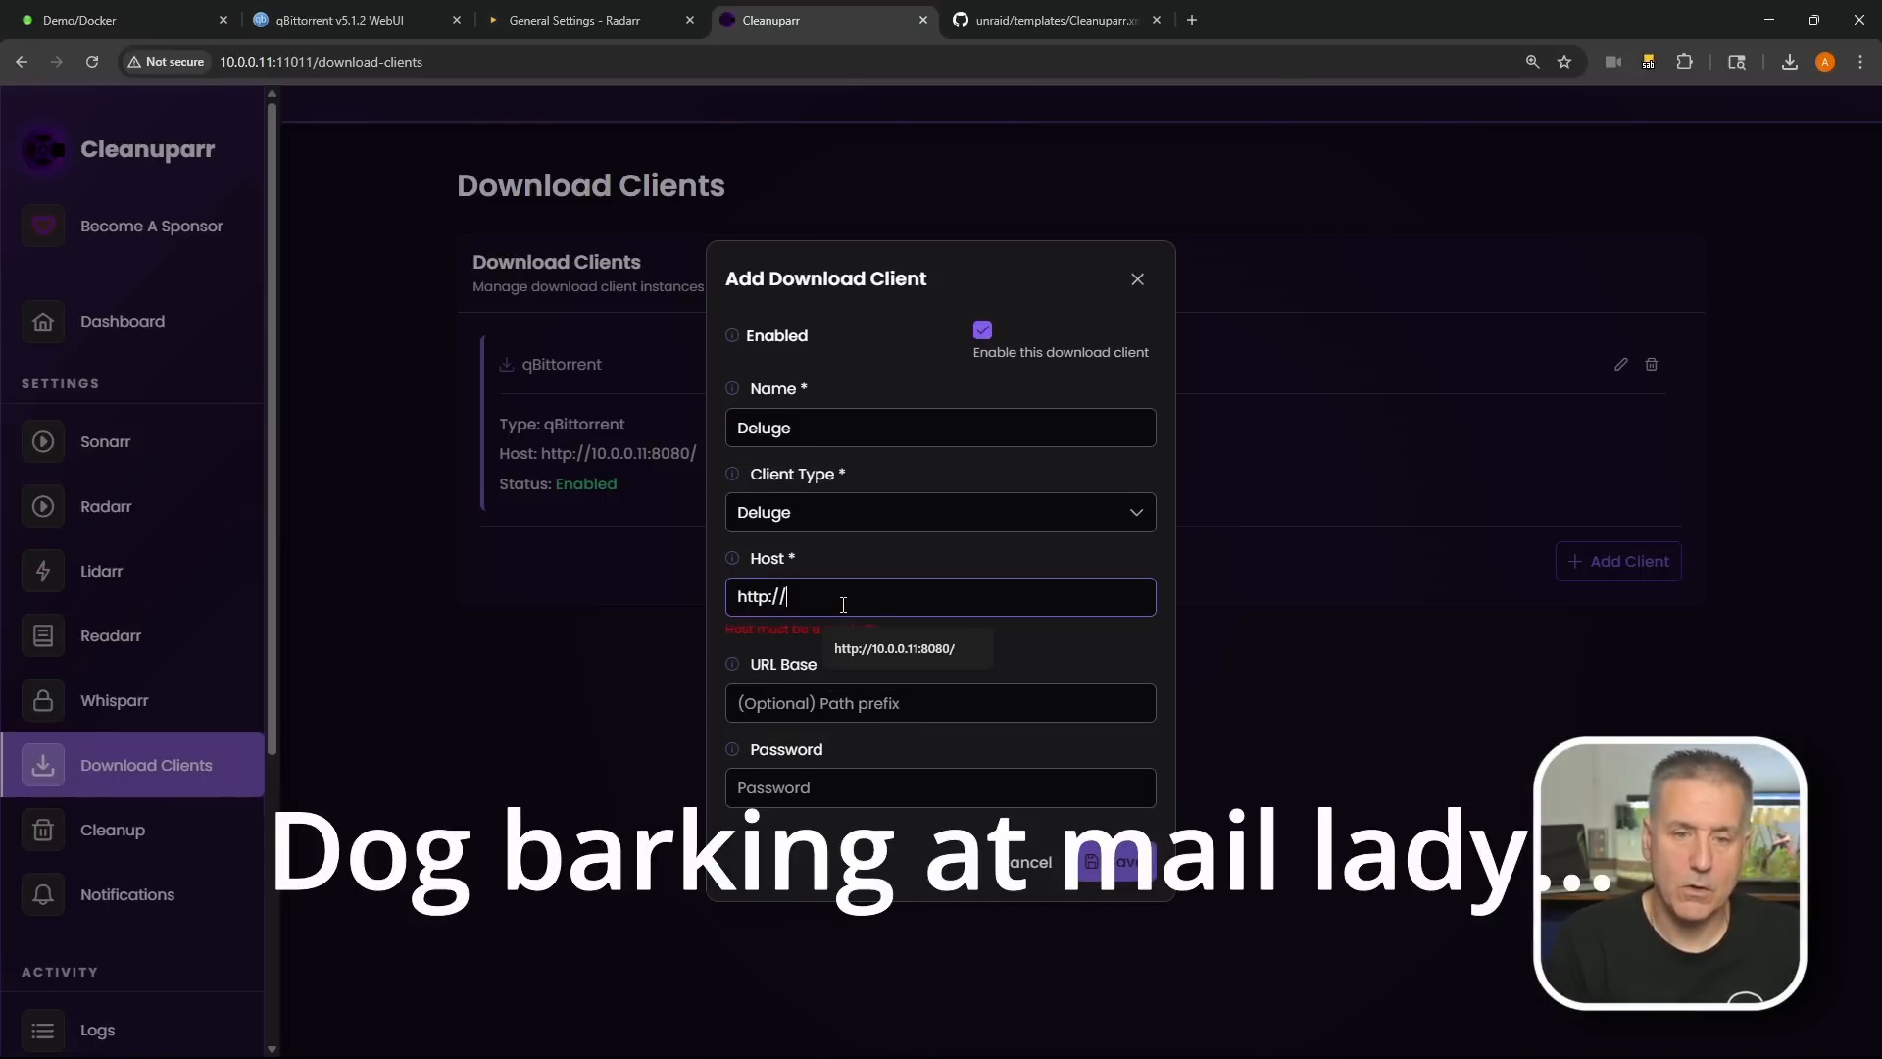
type("tp://")
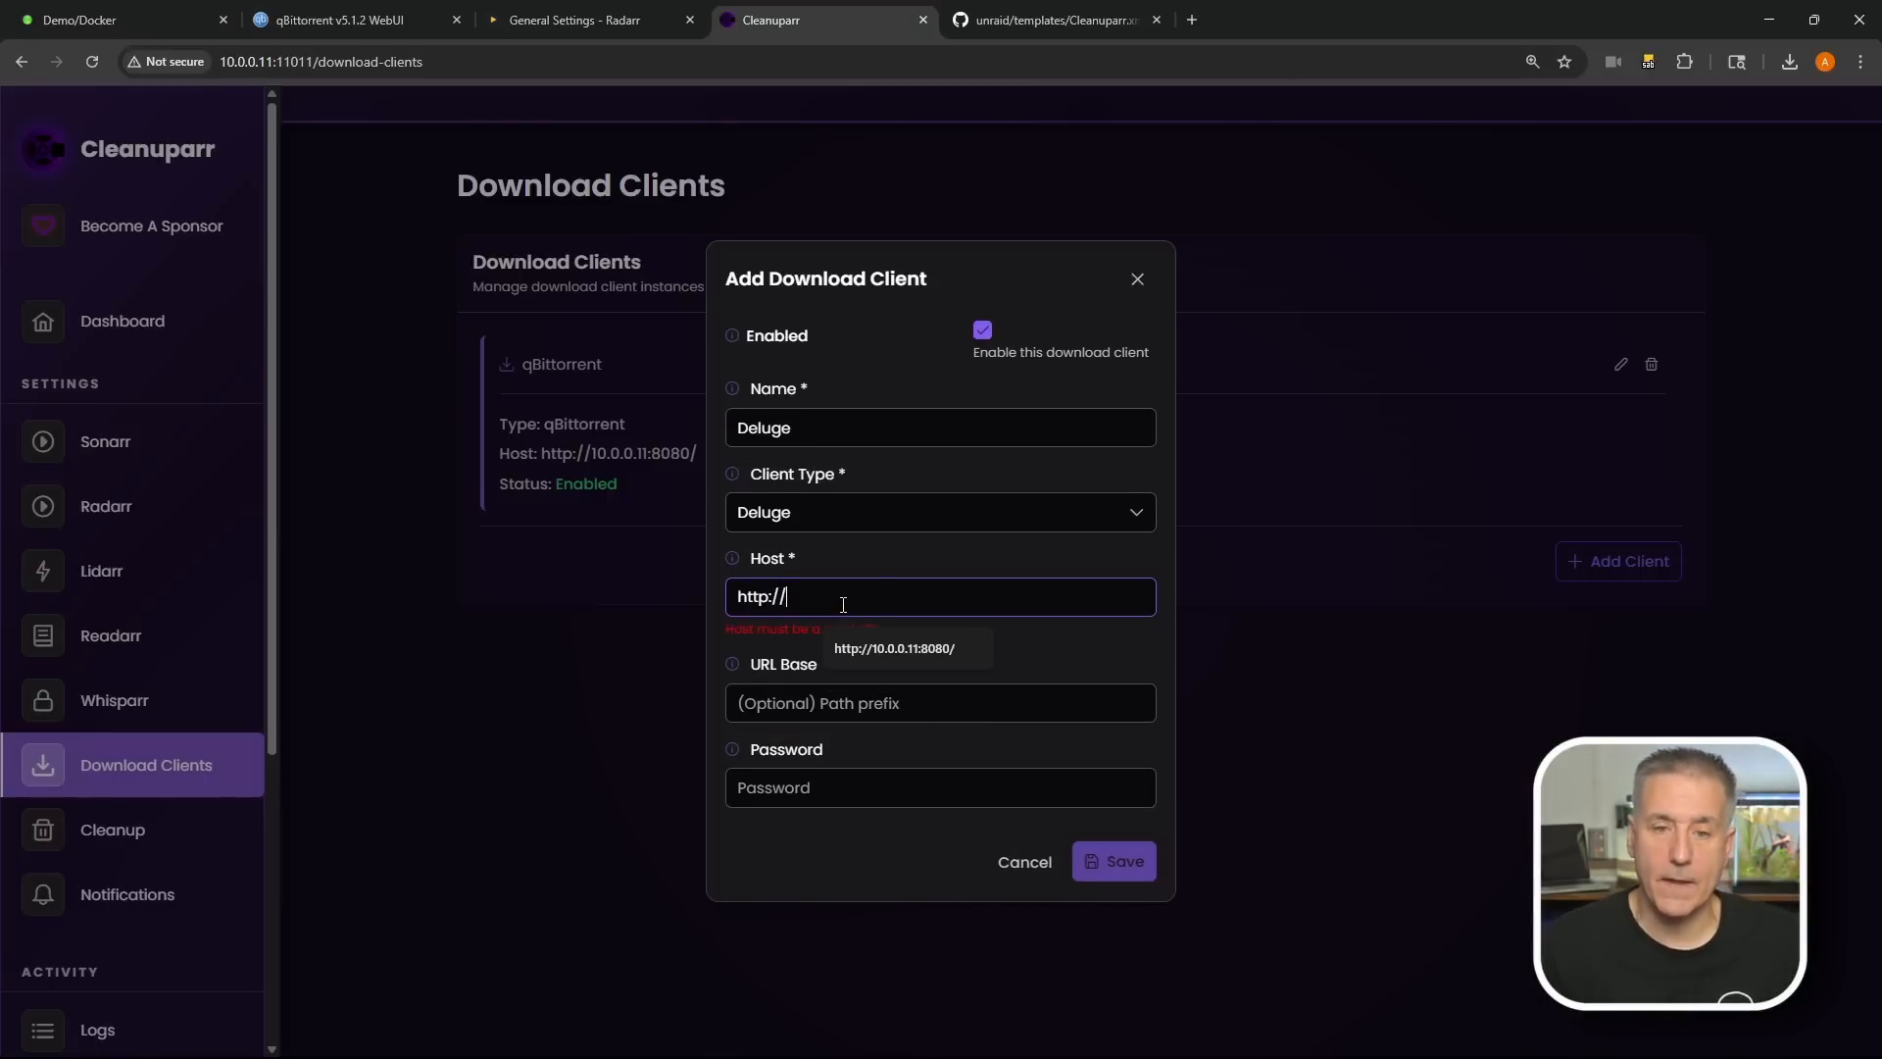
type("10.0.0.11:8112")
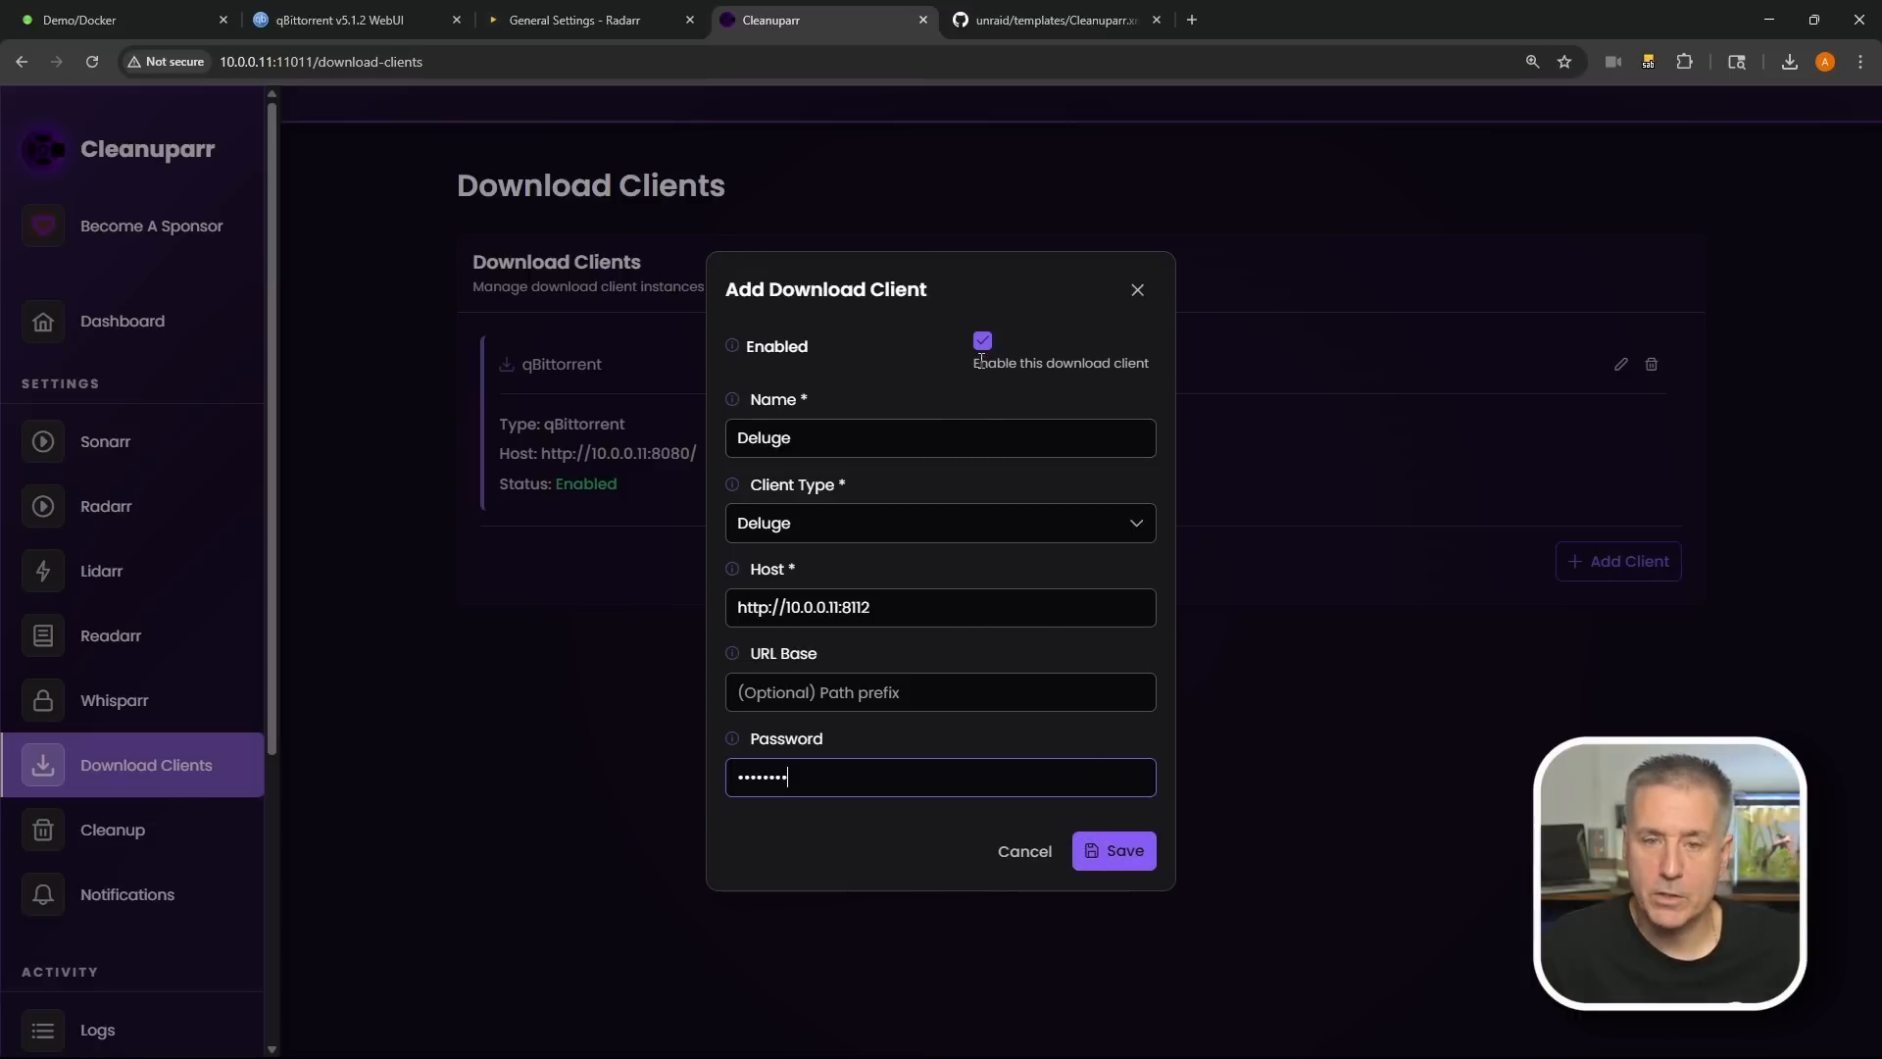
left_click(1145, 866)
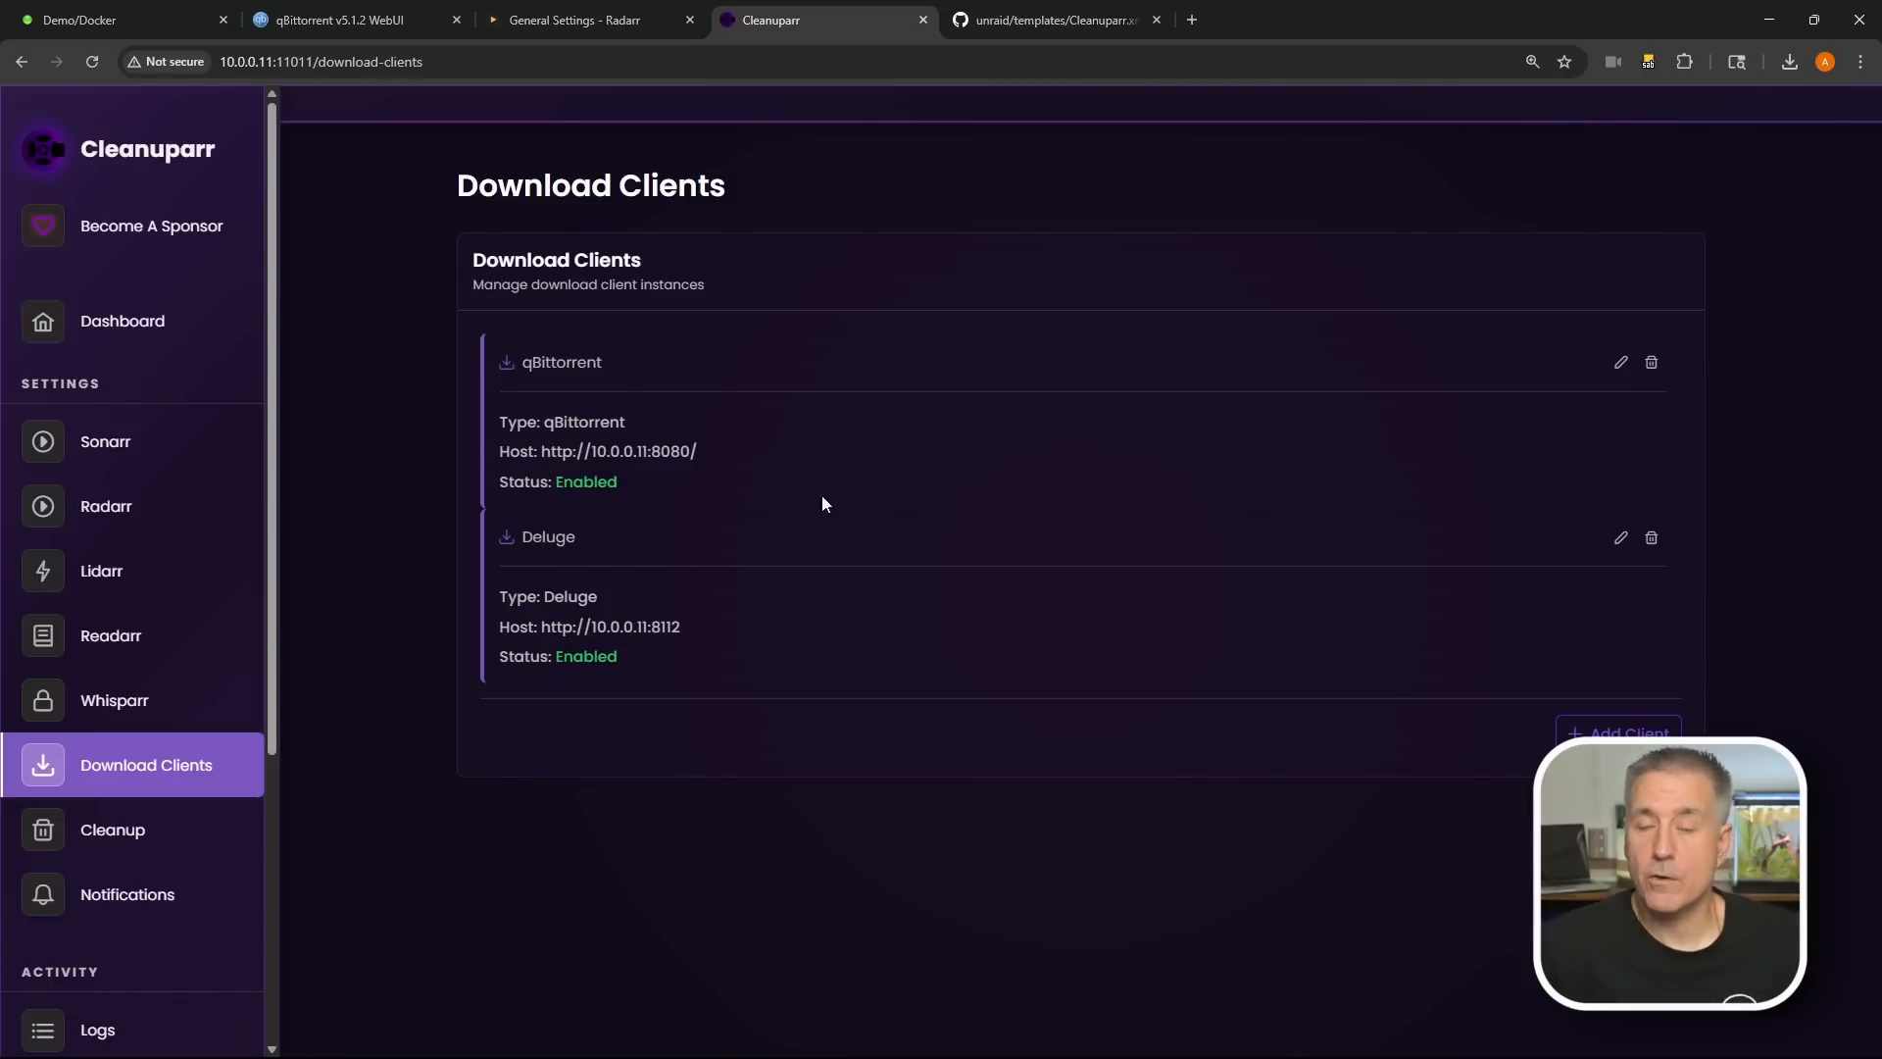
Step: Examine the new download client form with the Transmission client type and discard it without saving
left_click(1618, 731)
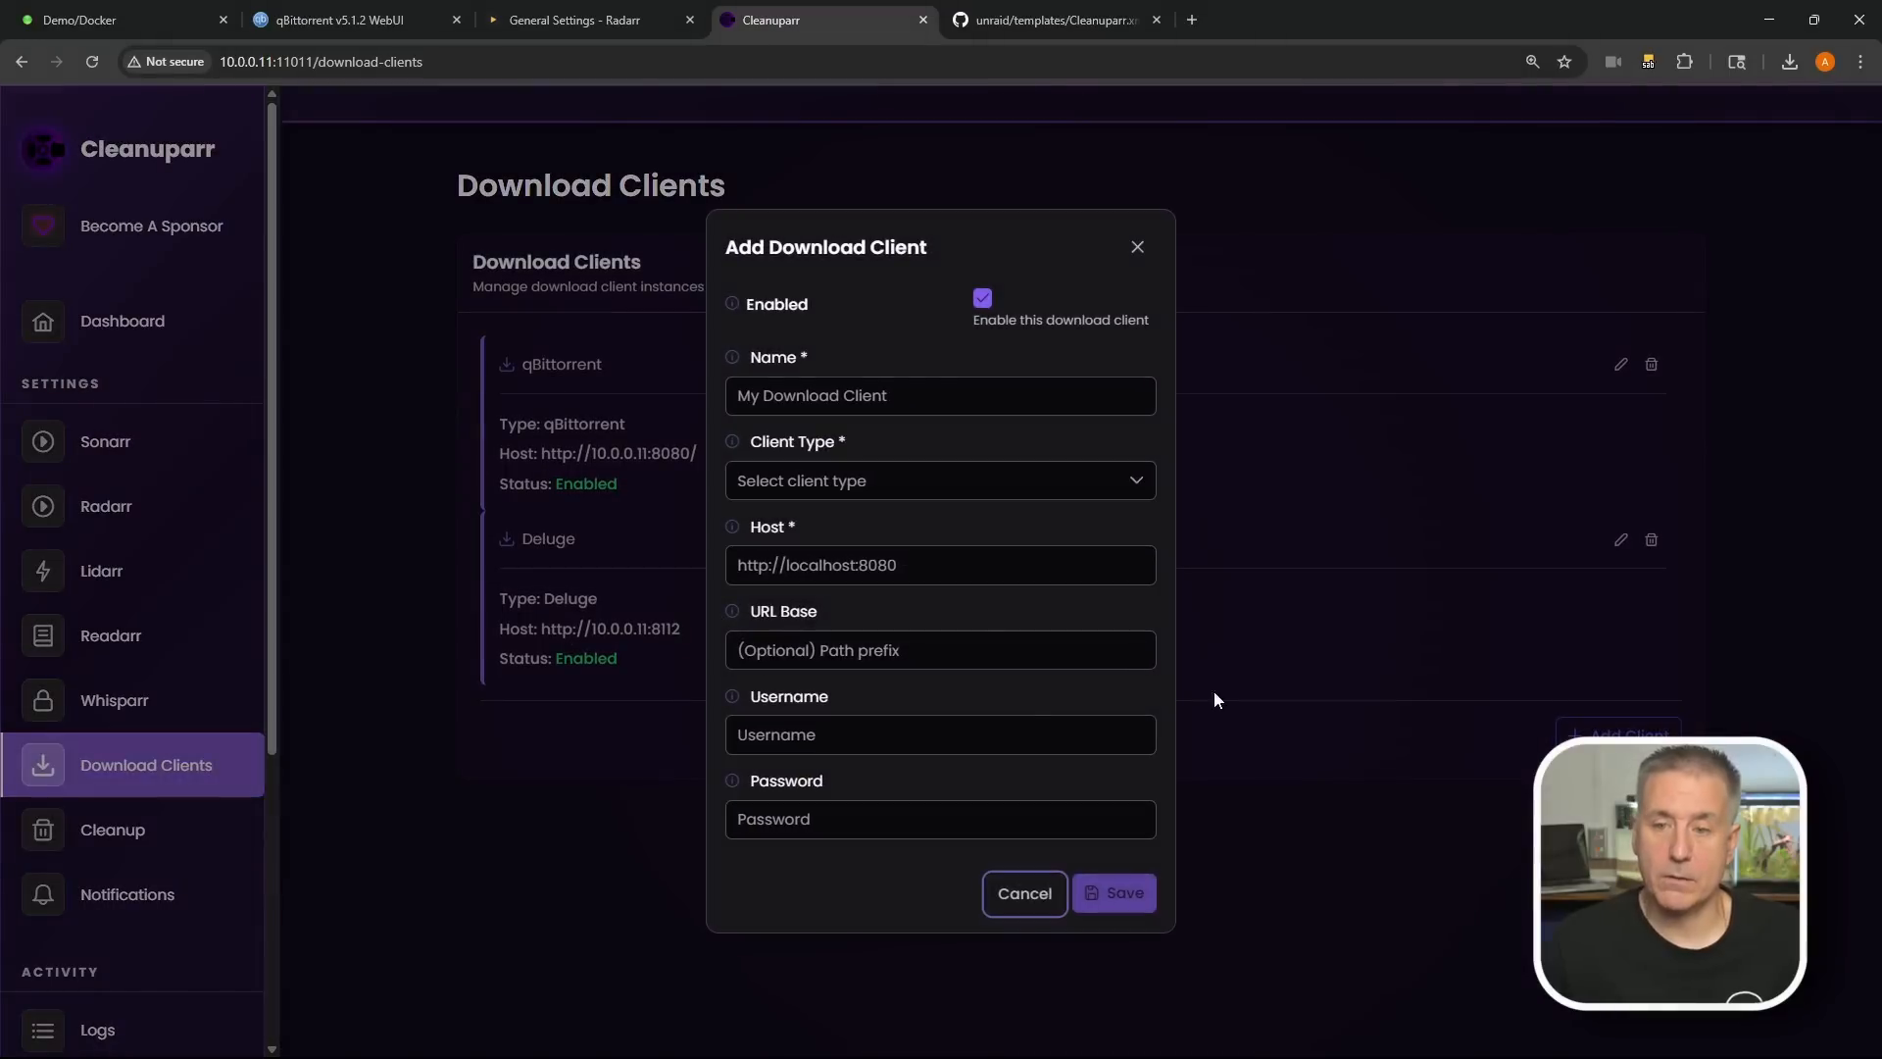
left_click(875, 490)
left_click(829, 611)
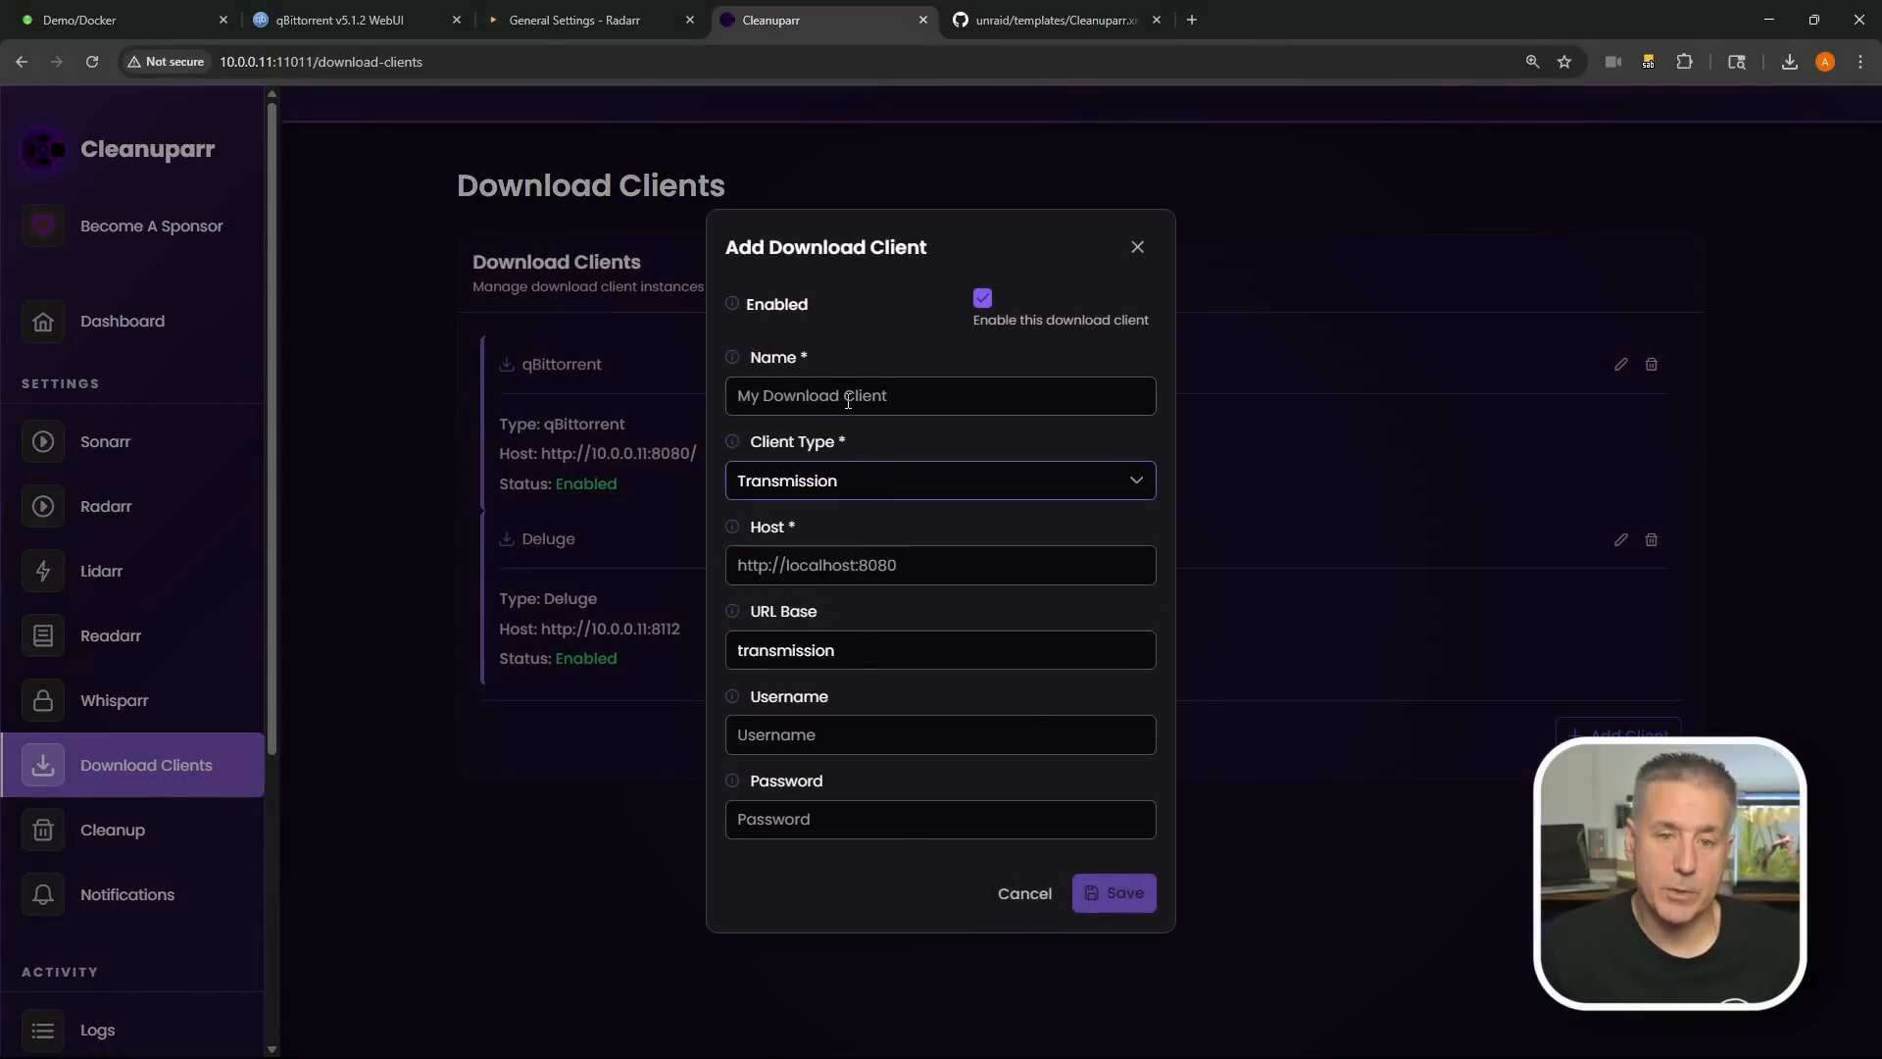
left_click(1022, 900)
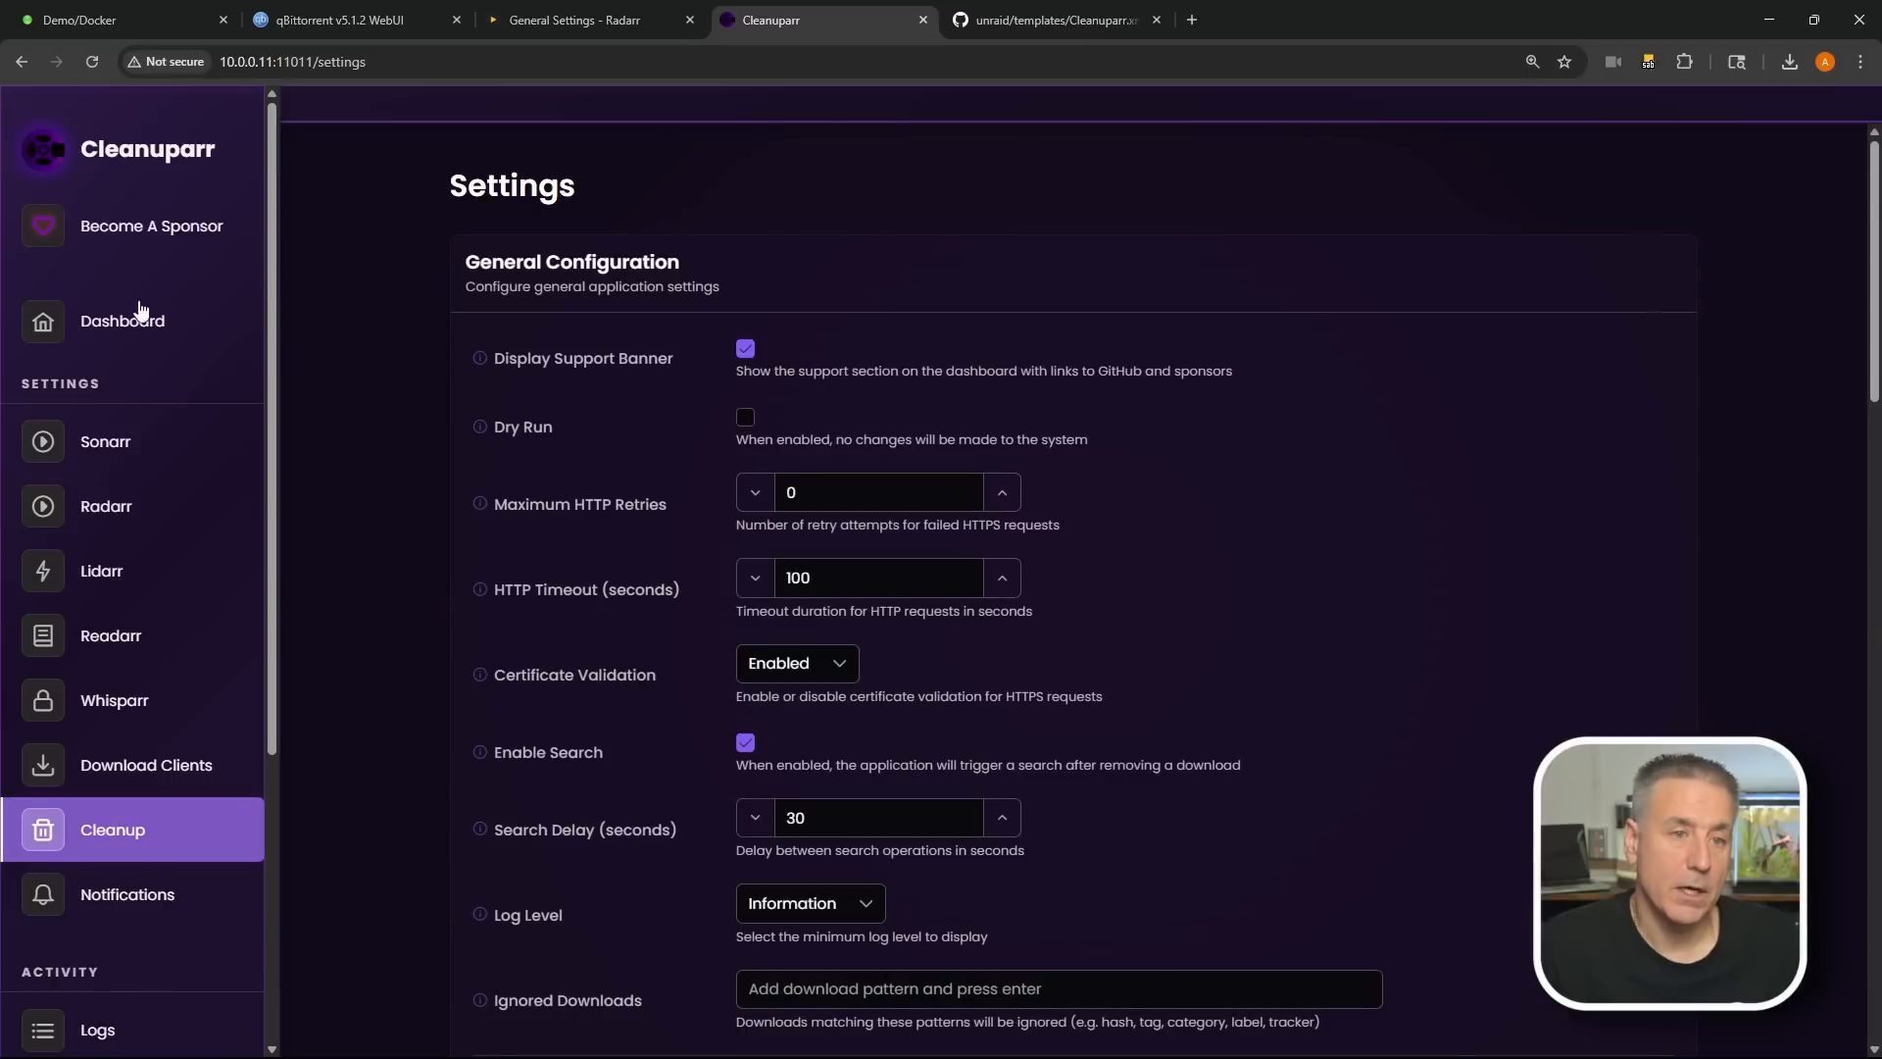
Step: Turn off Display Support Banner in the general cleanup settings, save the configuration and check the dashboard
left_click(102, 326)
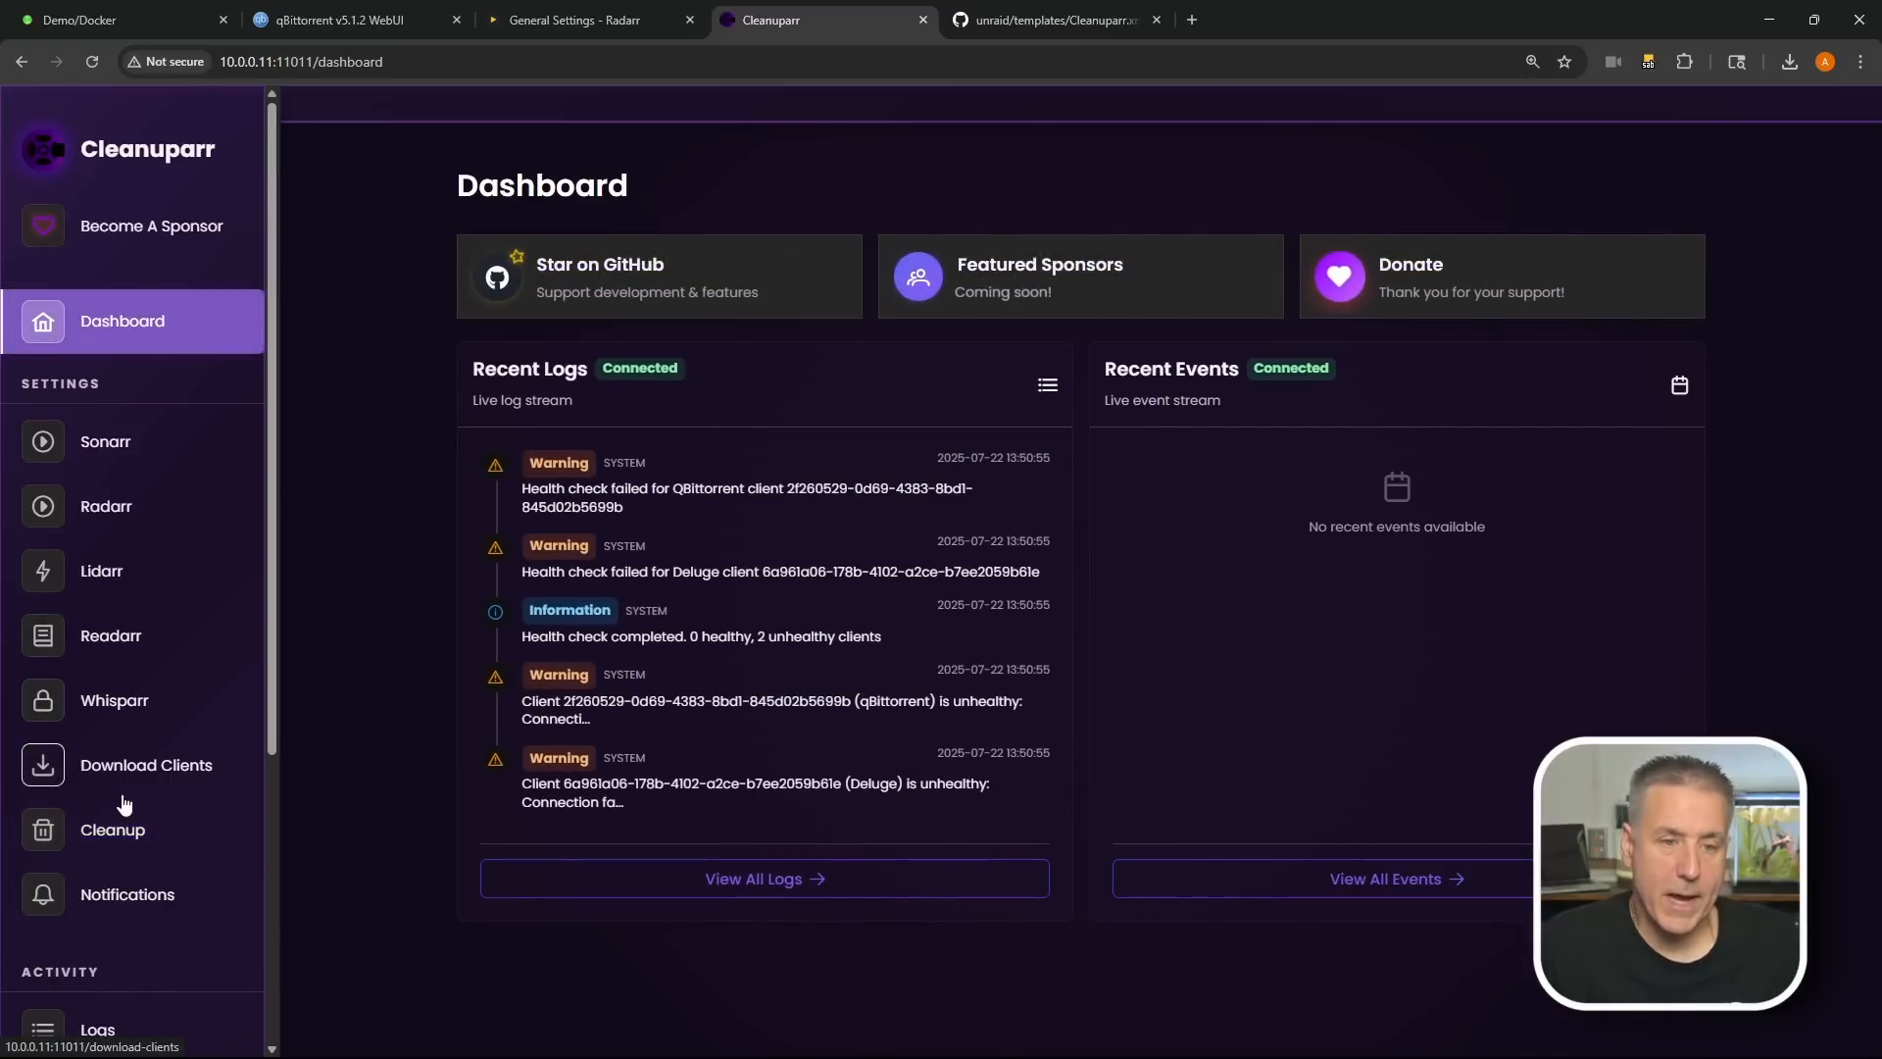
left_click(122, 832)
left_click(745, 346)
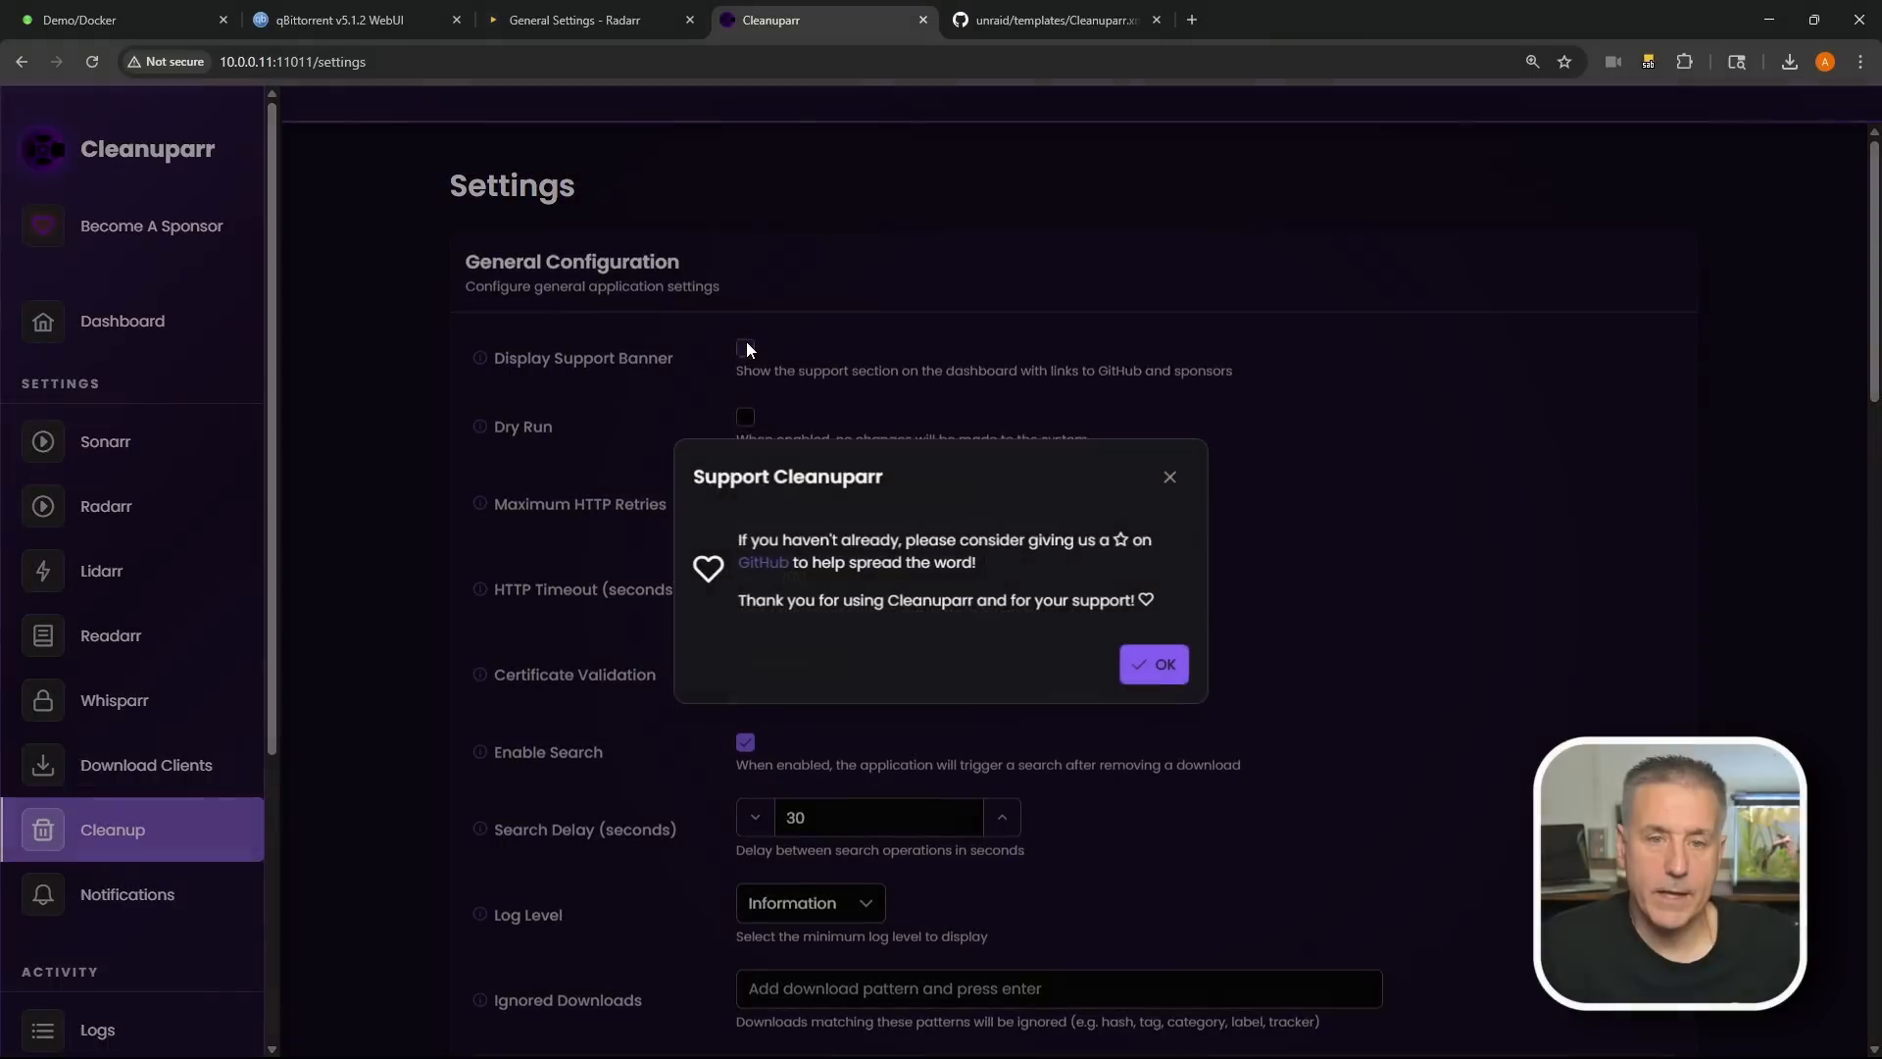
left_click(1148, 664)
scroll(1427, 529, "down", 1)
scroll(1428, 525, "down", 8)
scroll(1444, 504, "up", 2)
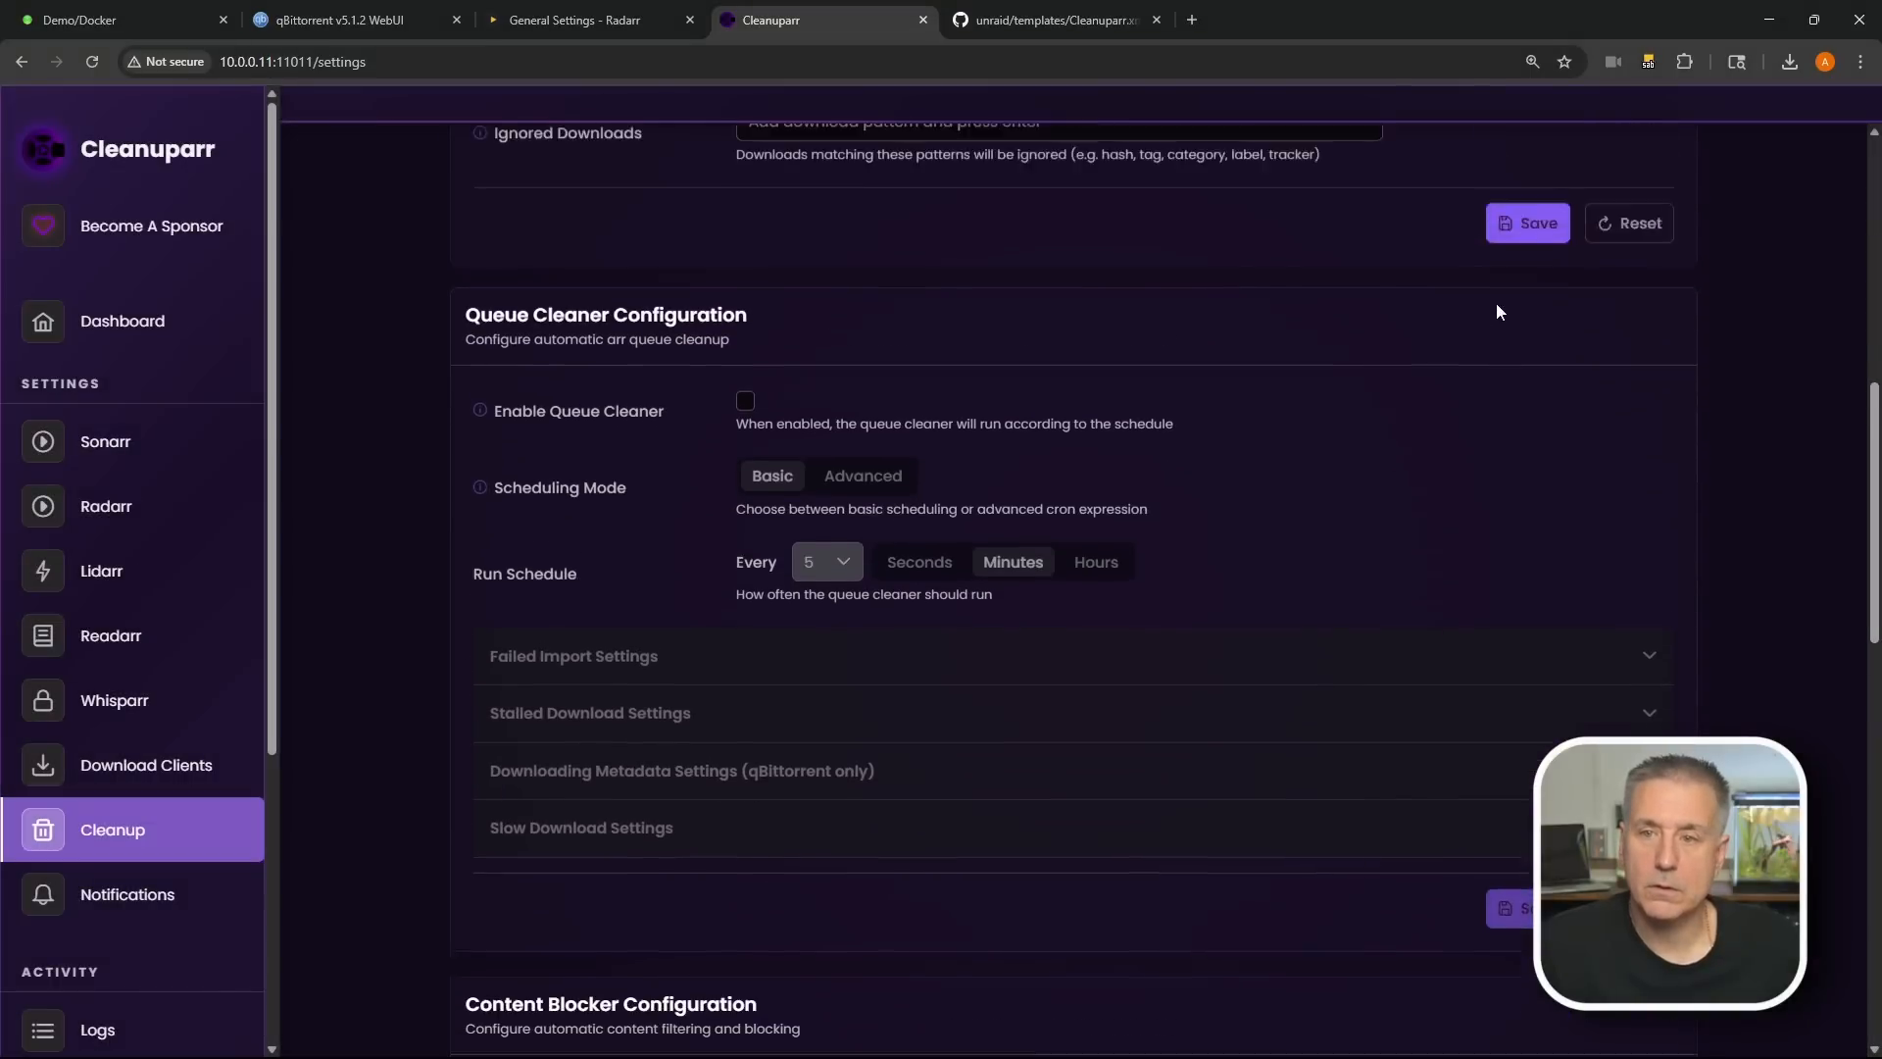
left_click(1528, 305)
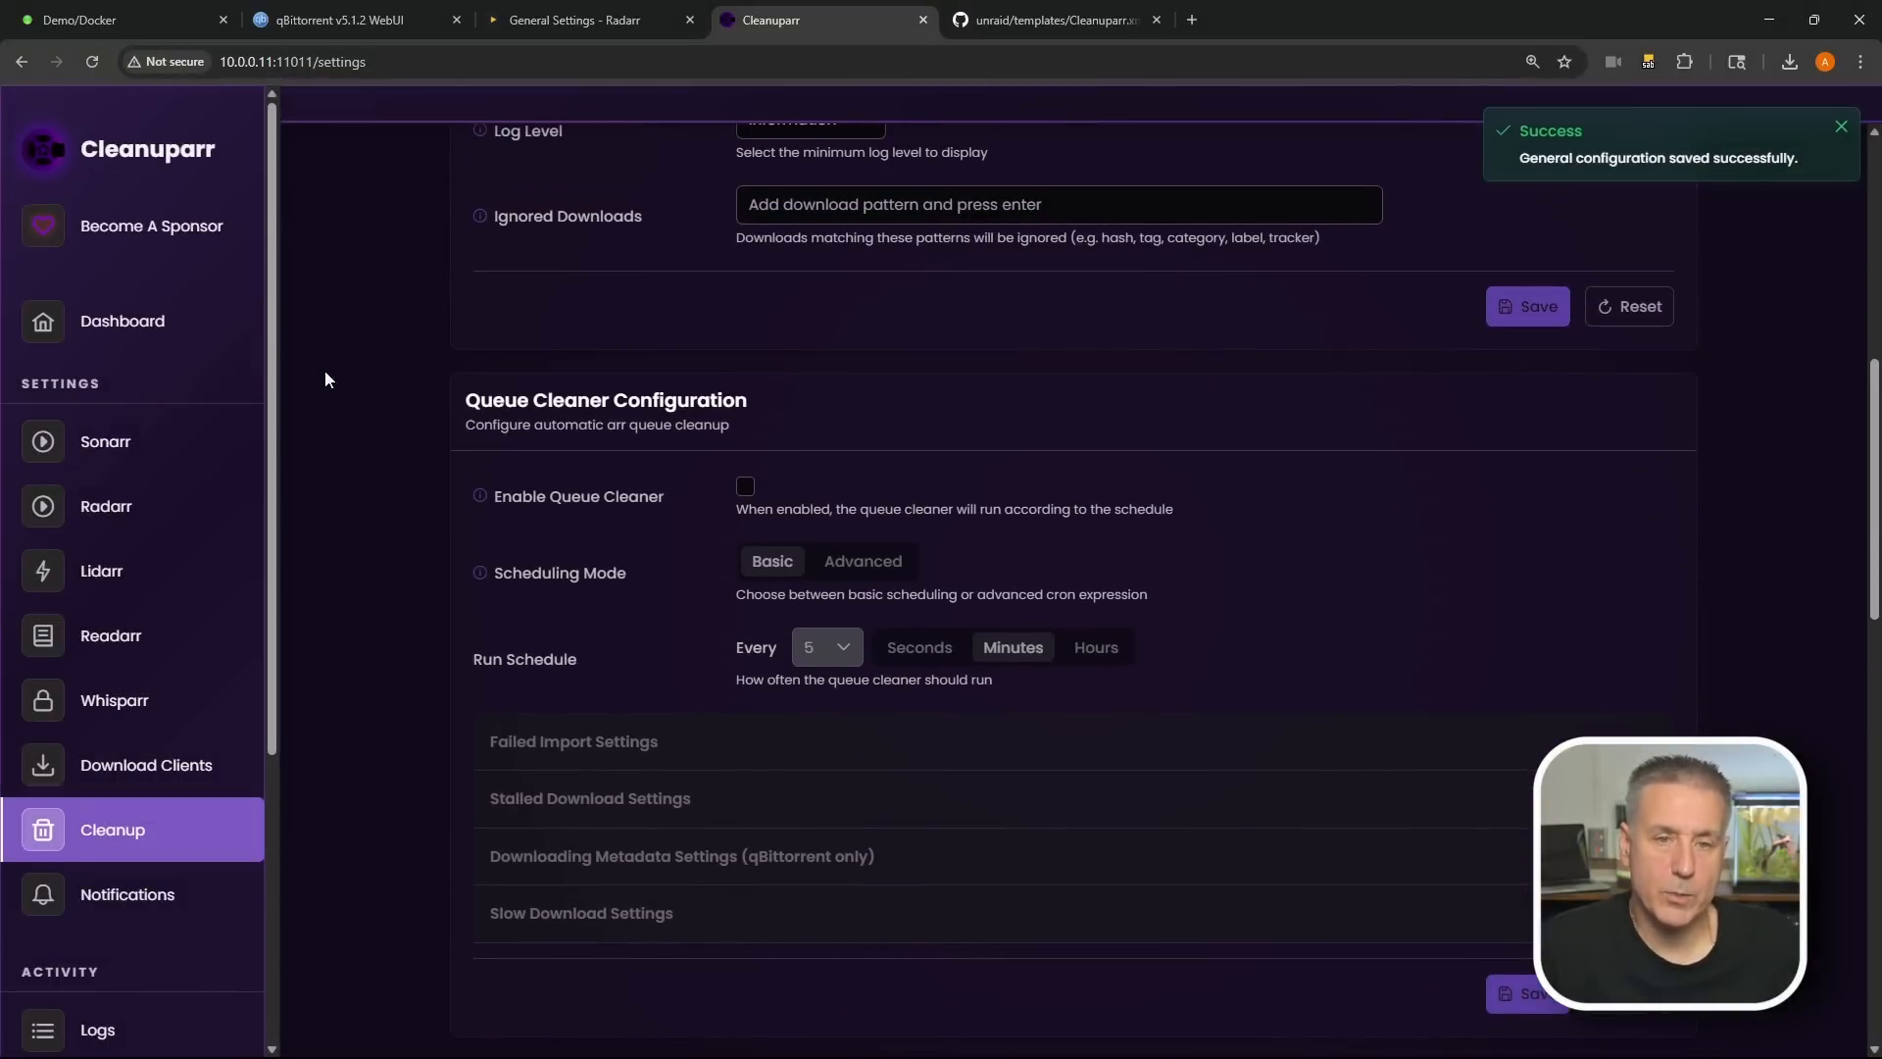
left_click(131, 307)
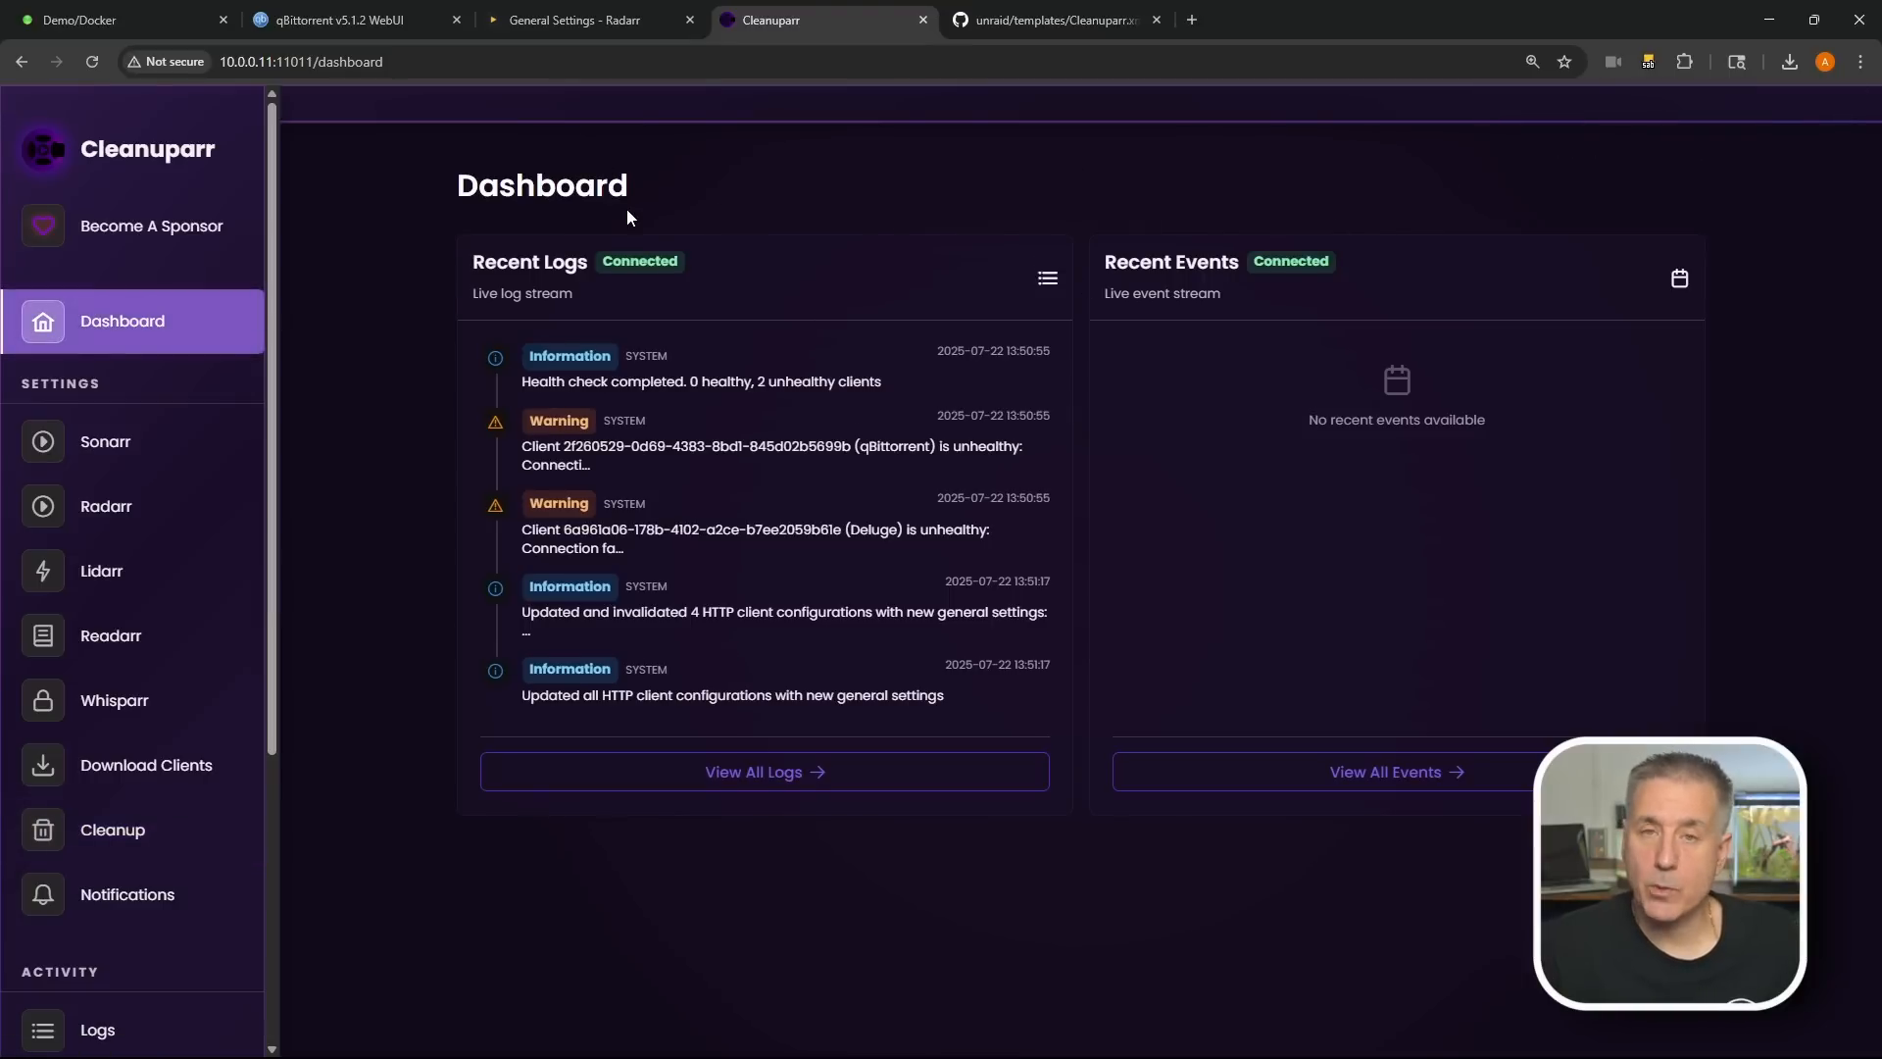
Step: Enable Dry Run and set Certificate Validation to Disabled for Local Addresses in the general configuration
left_click(106, 829)
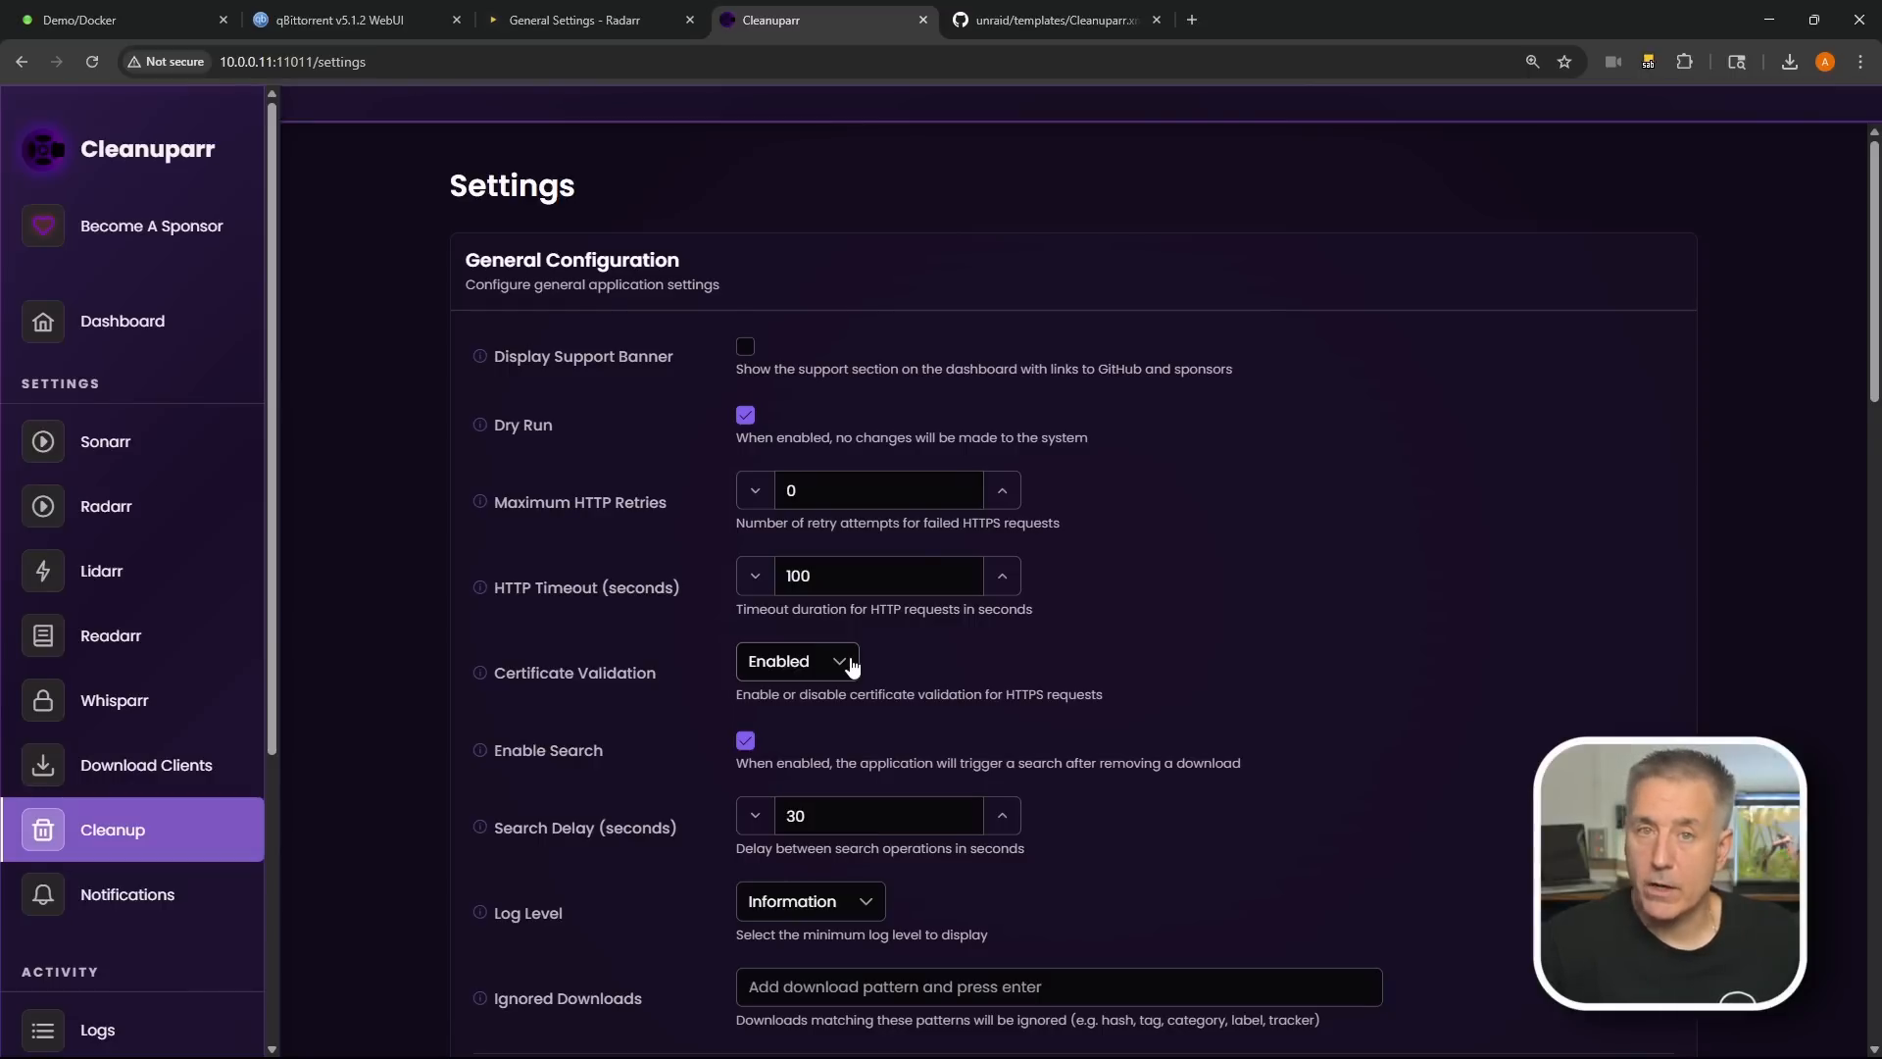
left_click(852, 666)
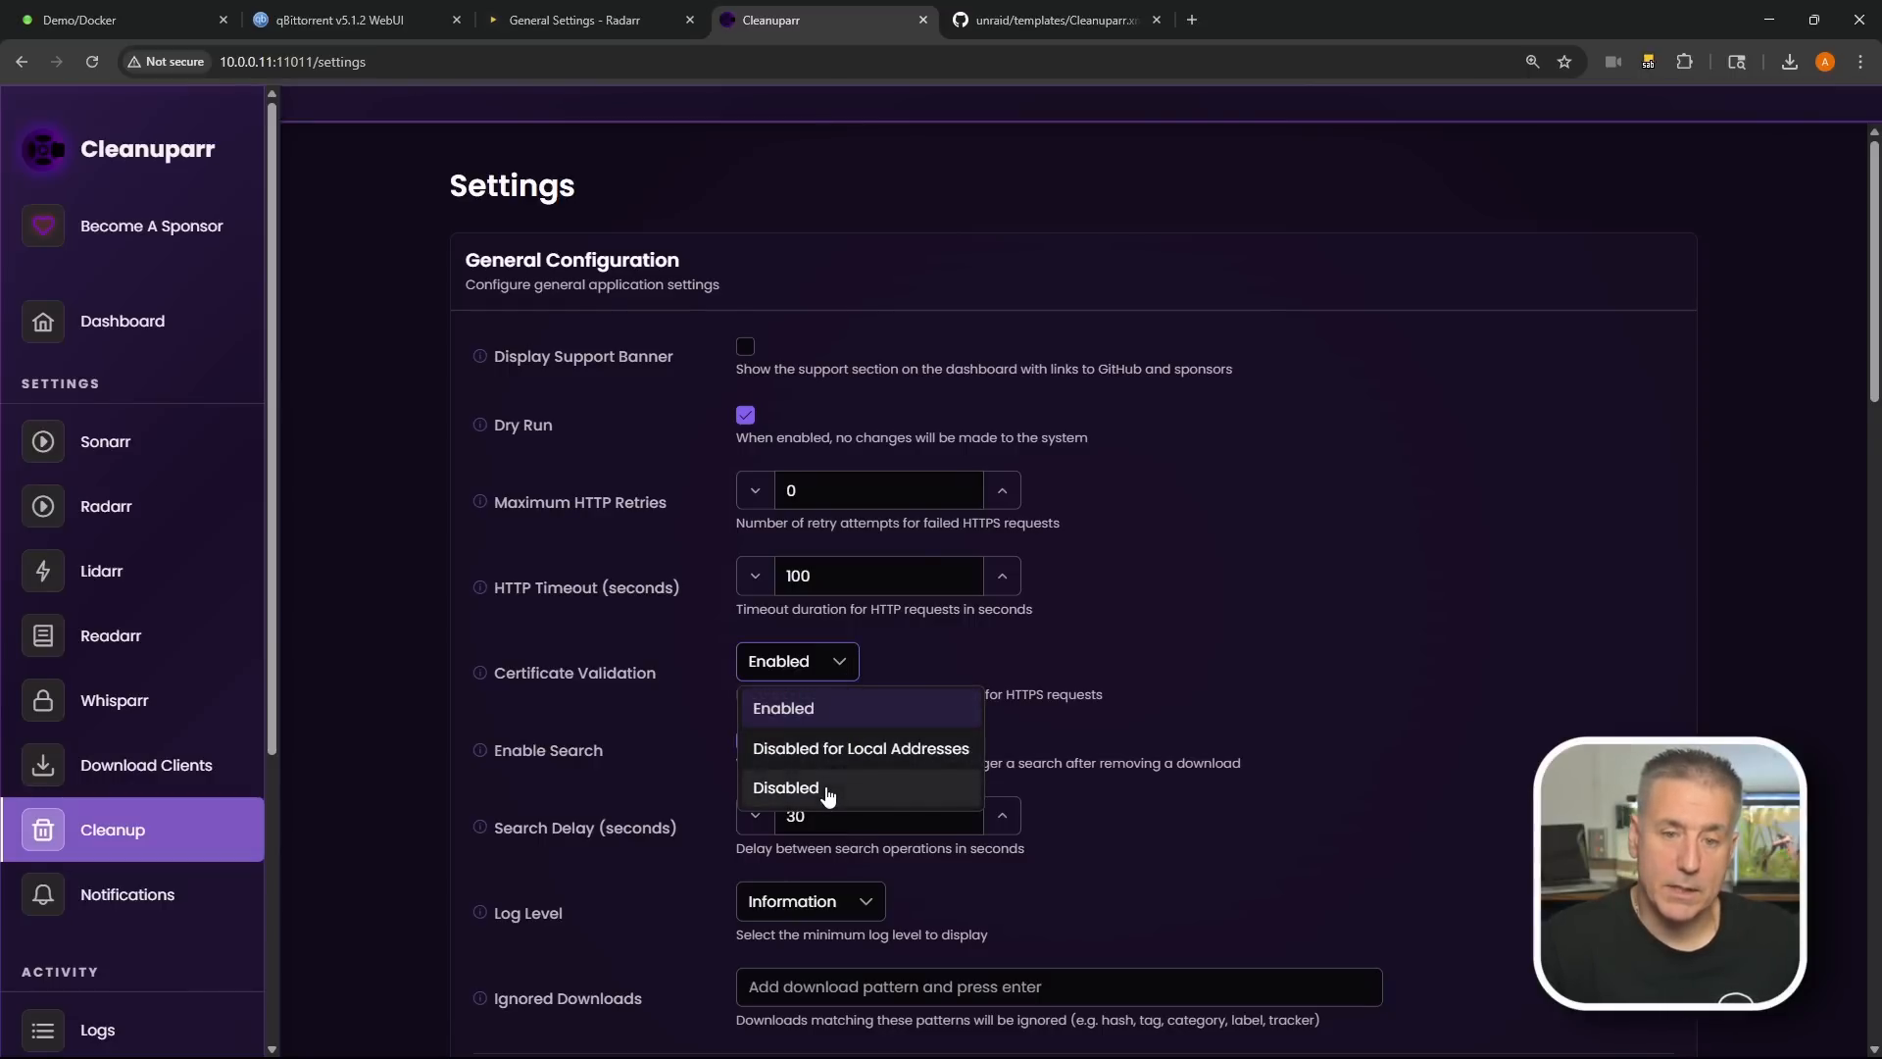
left_click(828, 790)
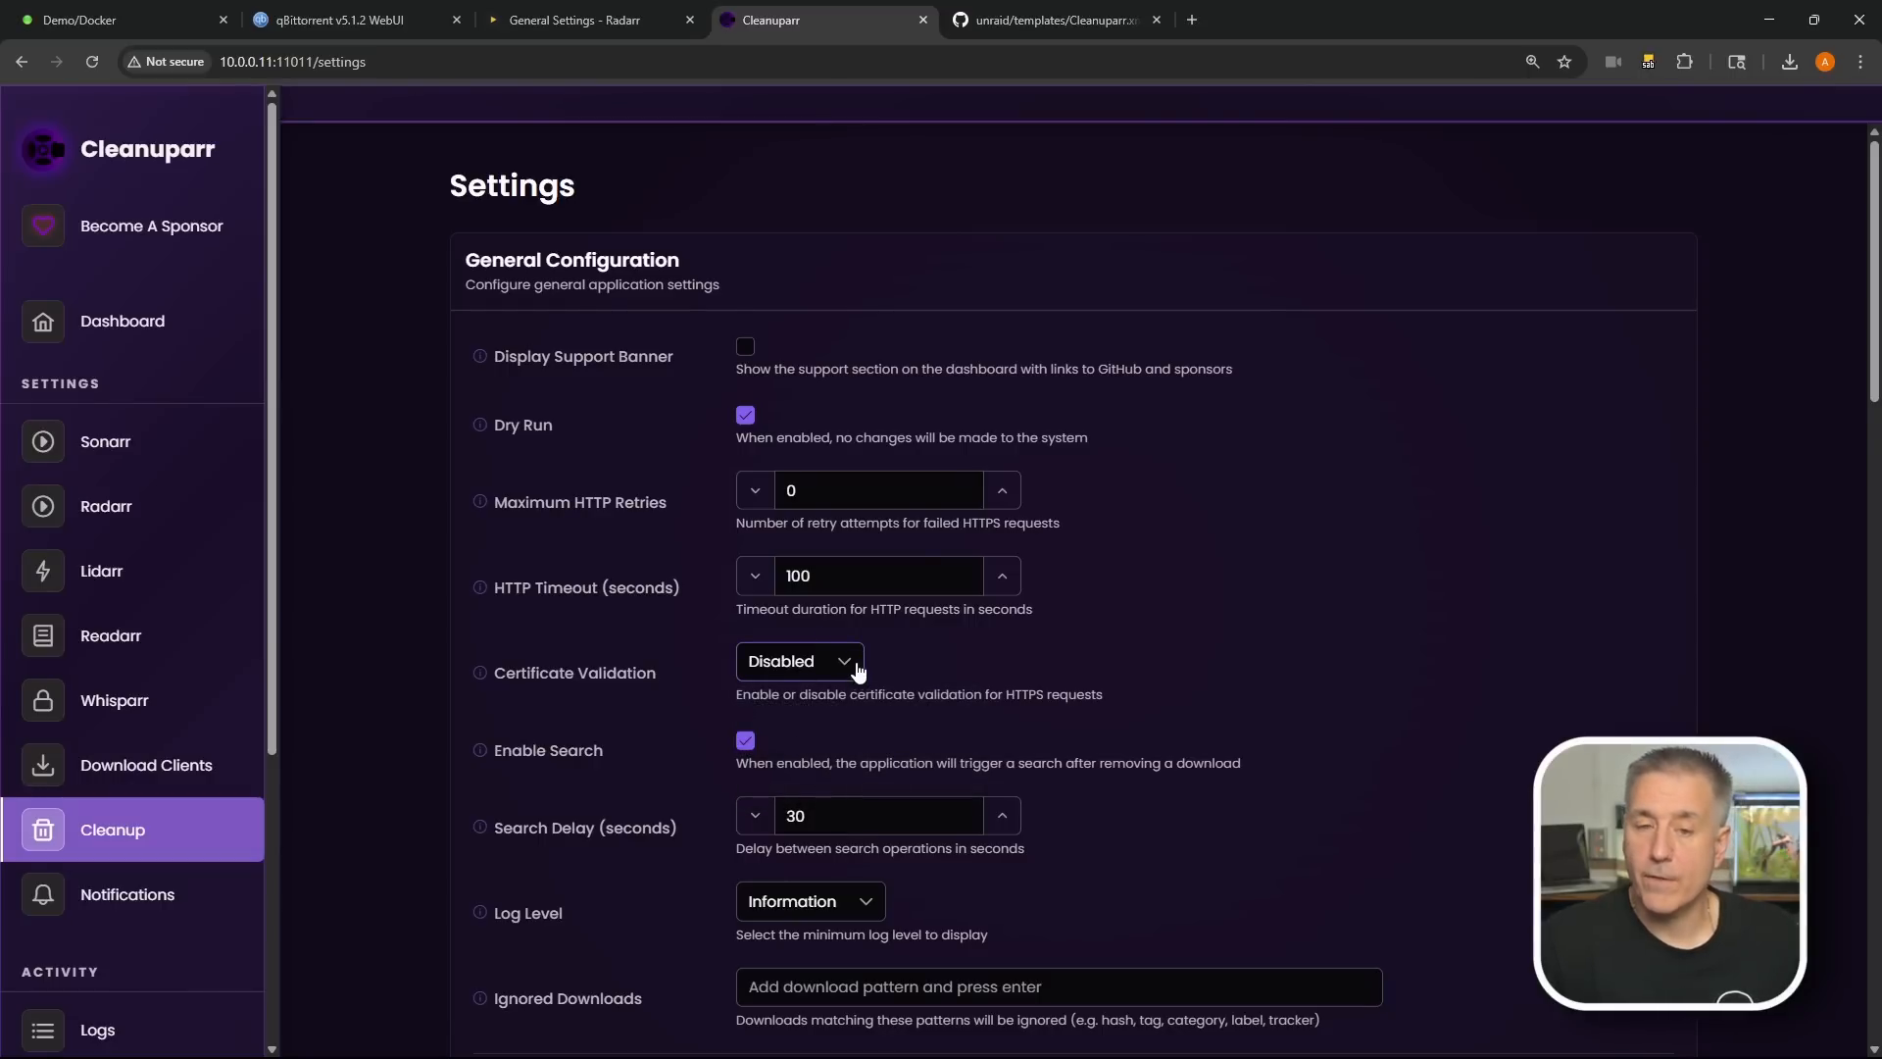
left_click(849, 666)
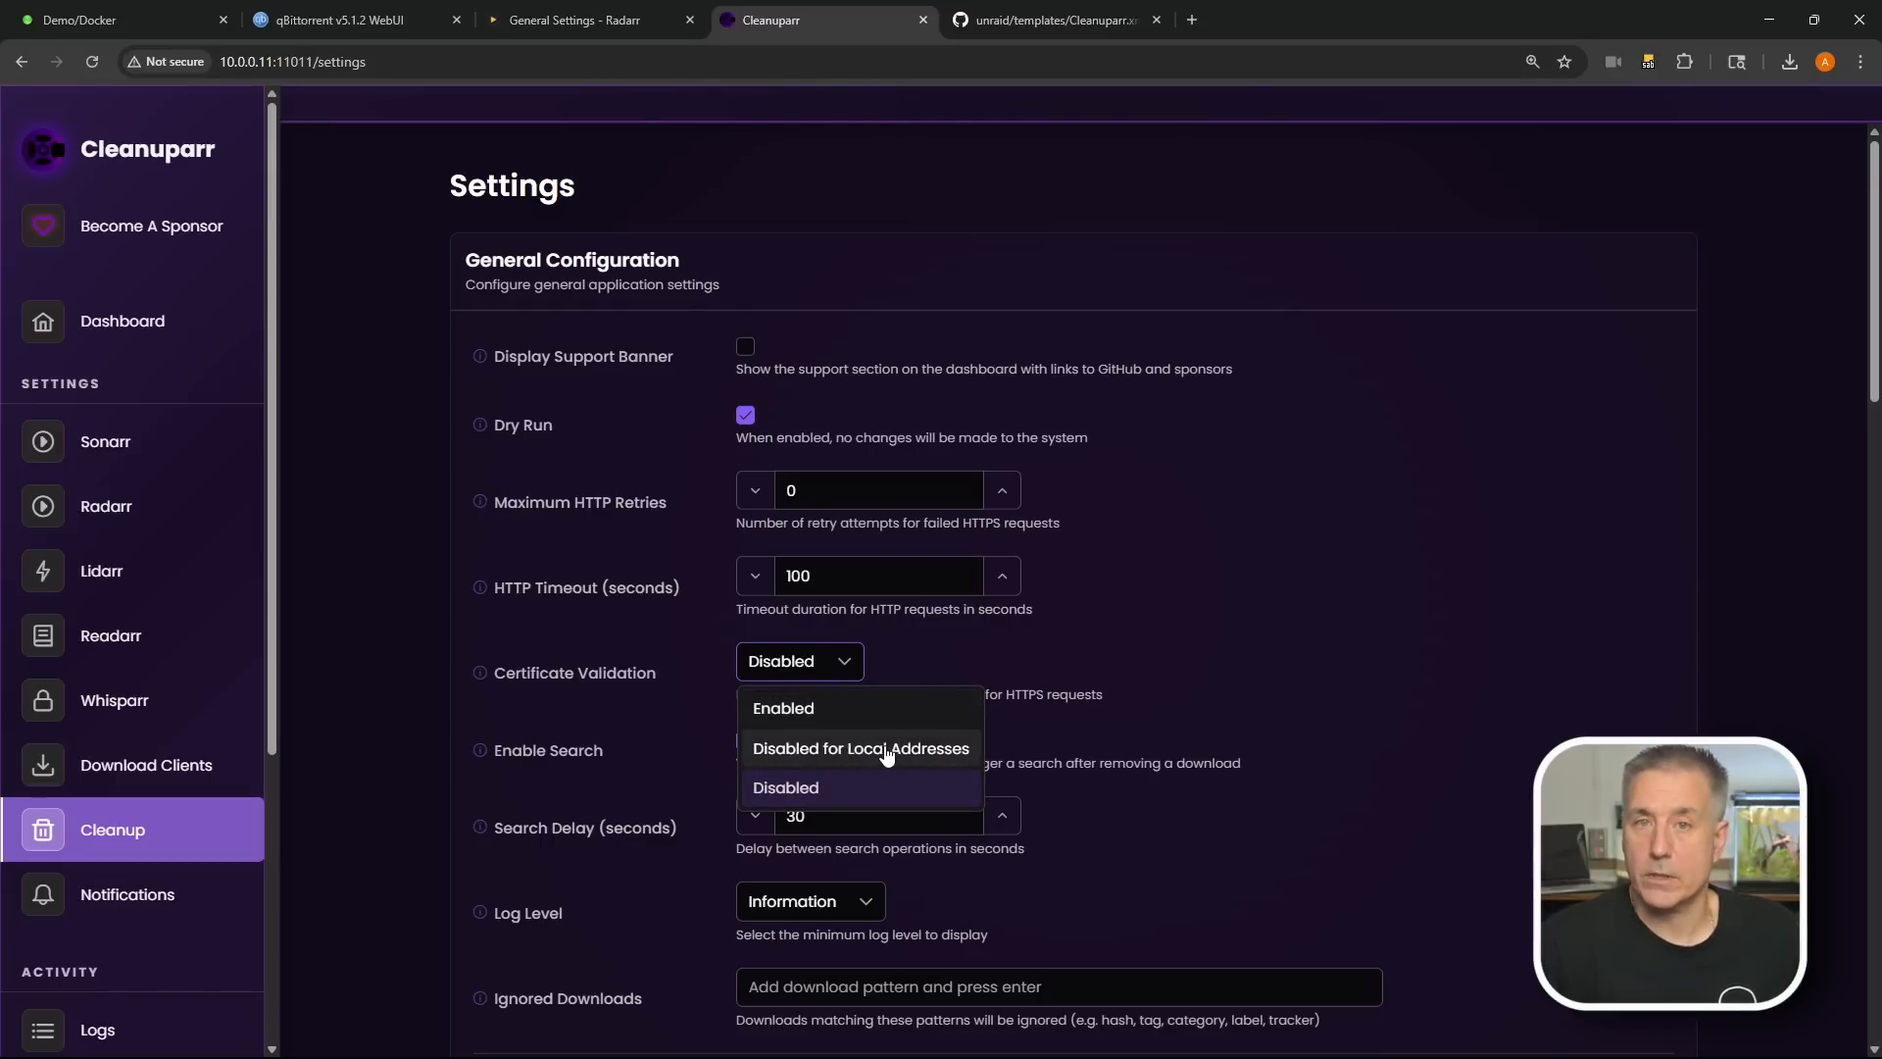
left_click(887, 750)
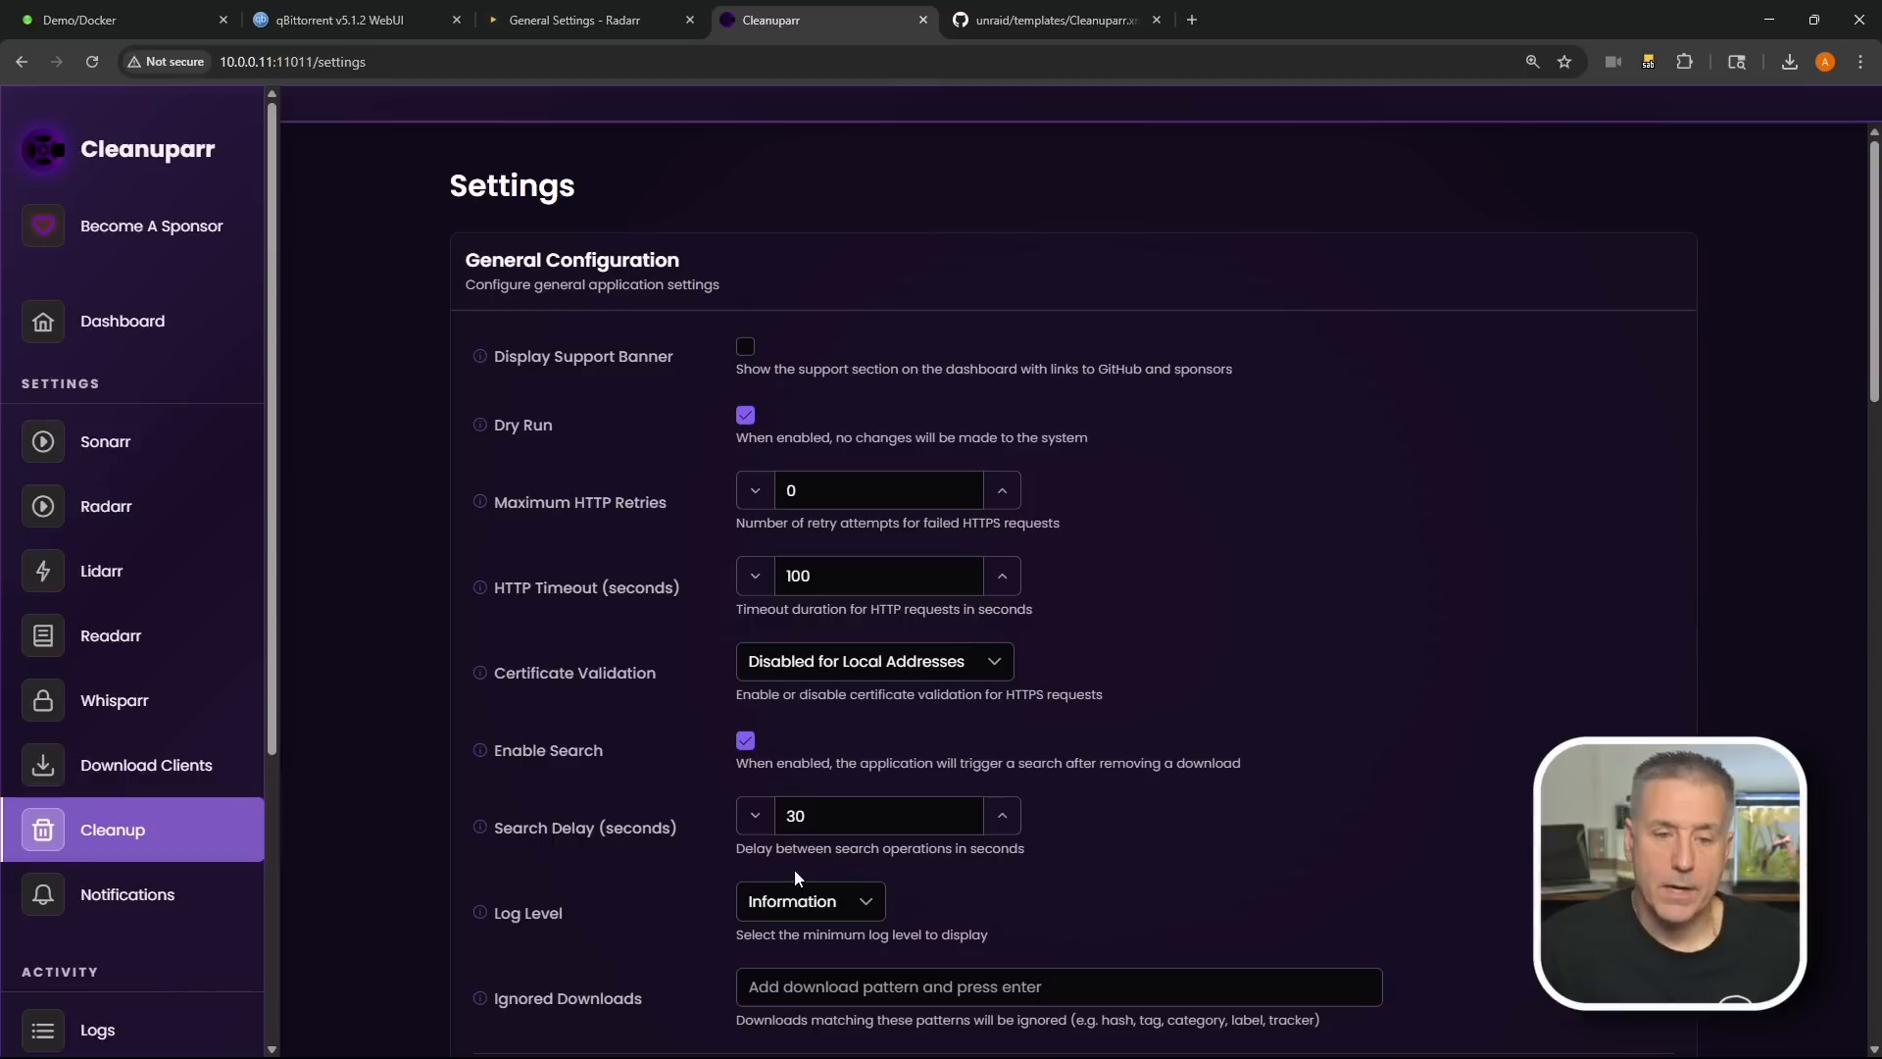
Step: Review the available Log Level options in the general configuration
left_click(823, 910)
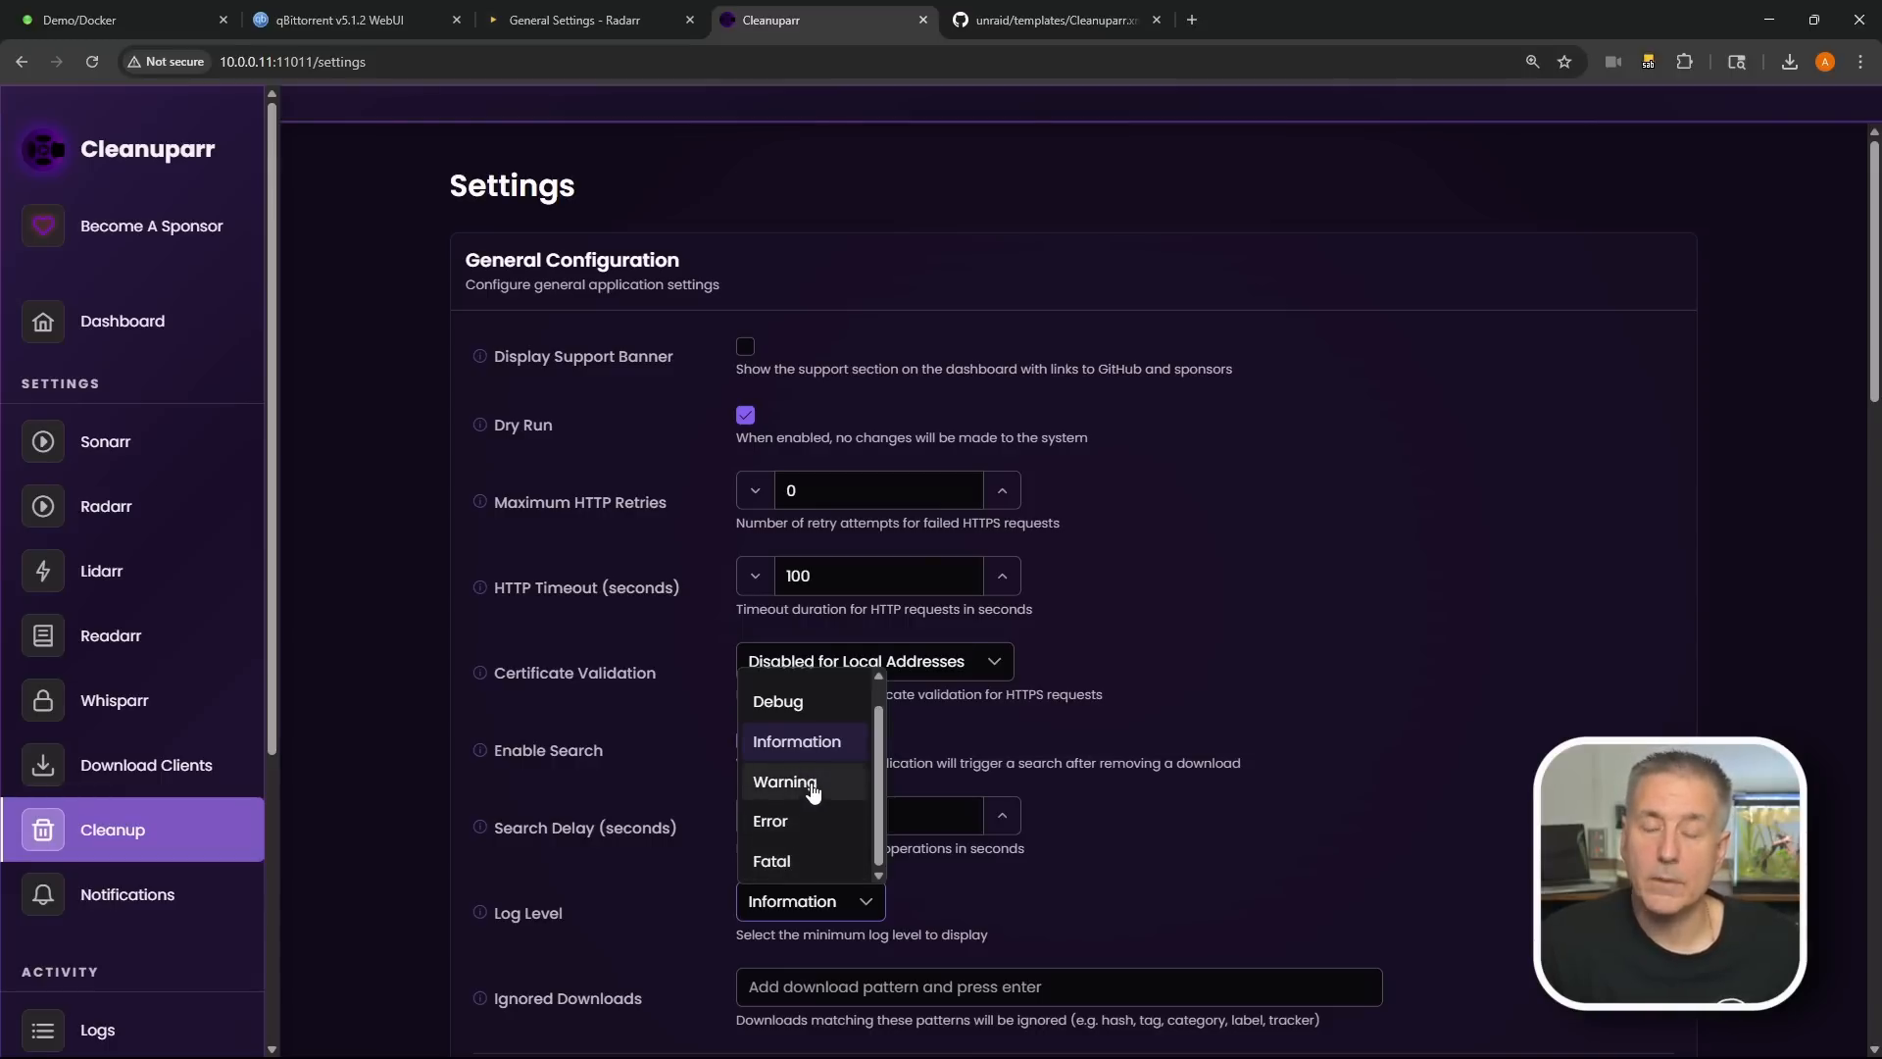
scroll(824, 760, "up", 1)
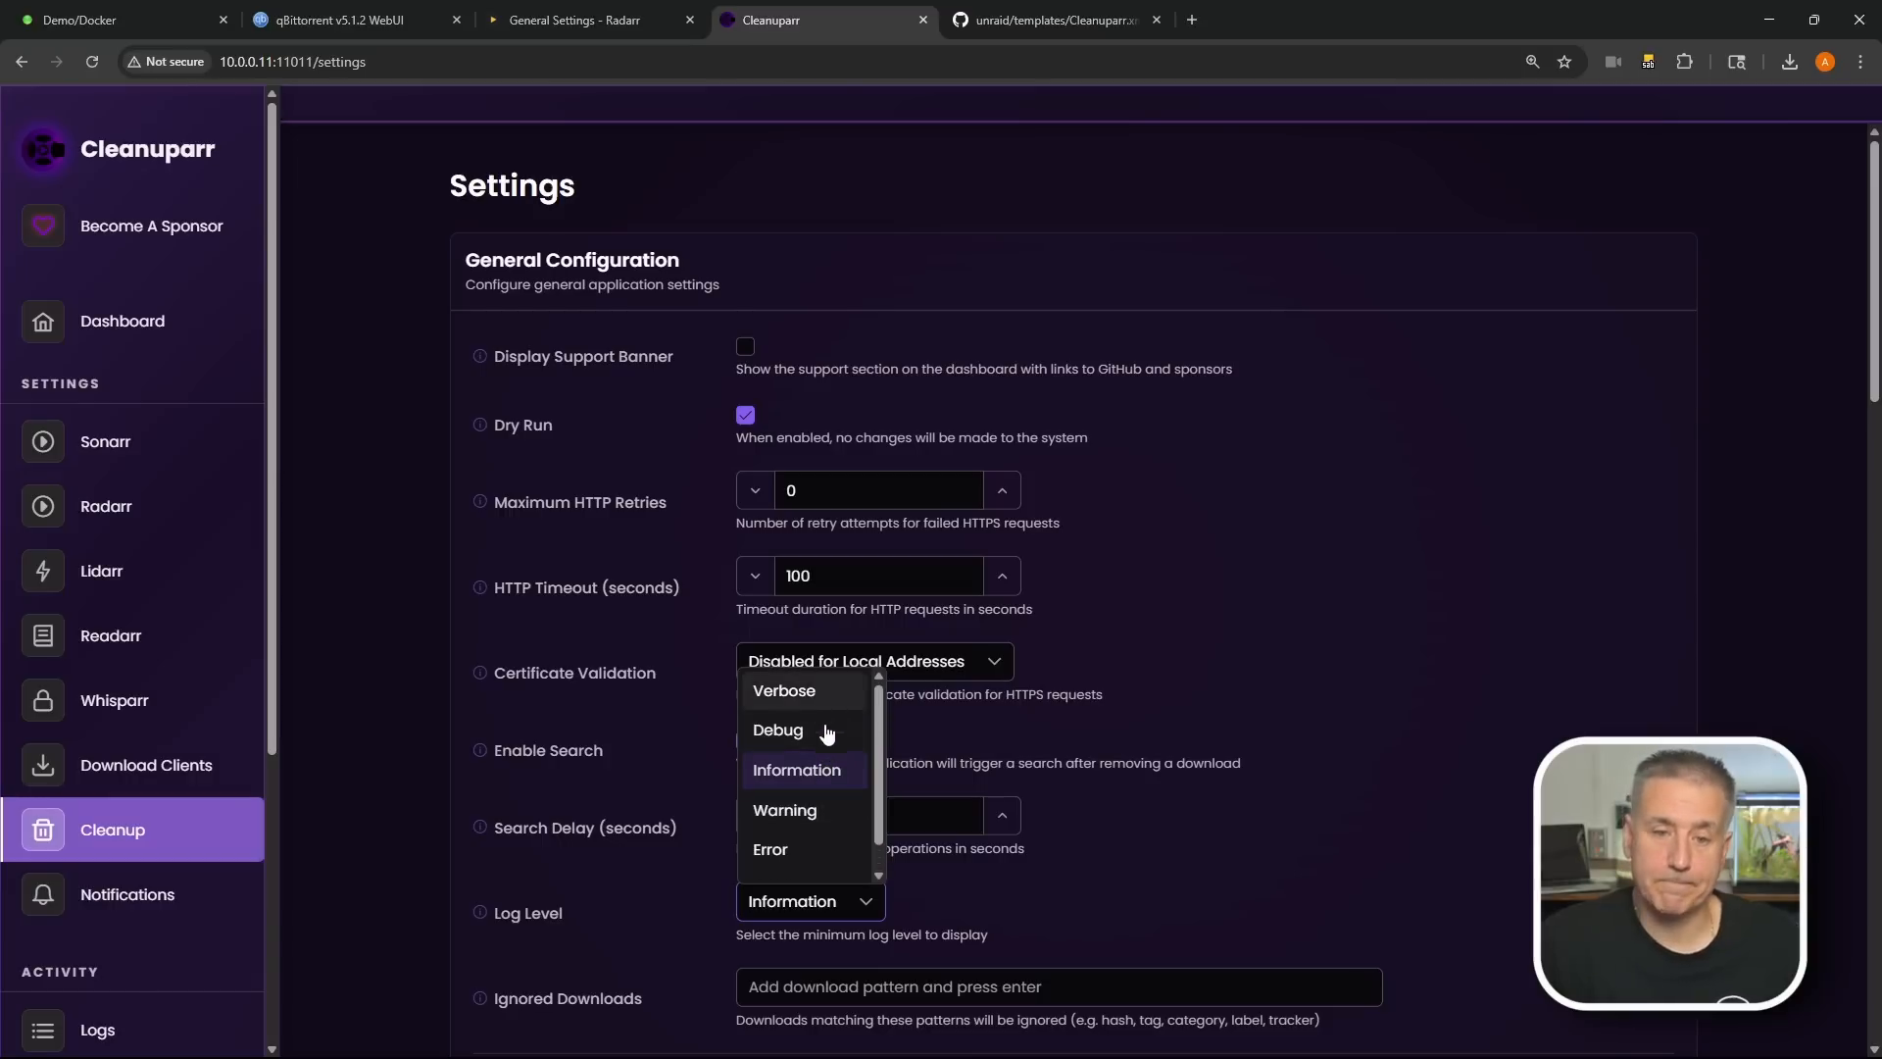
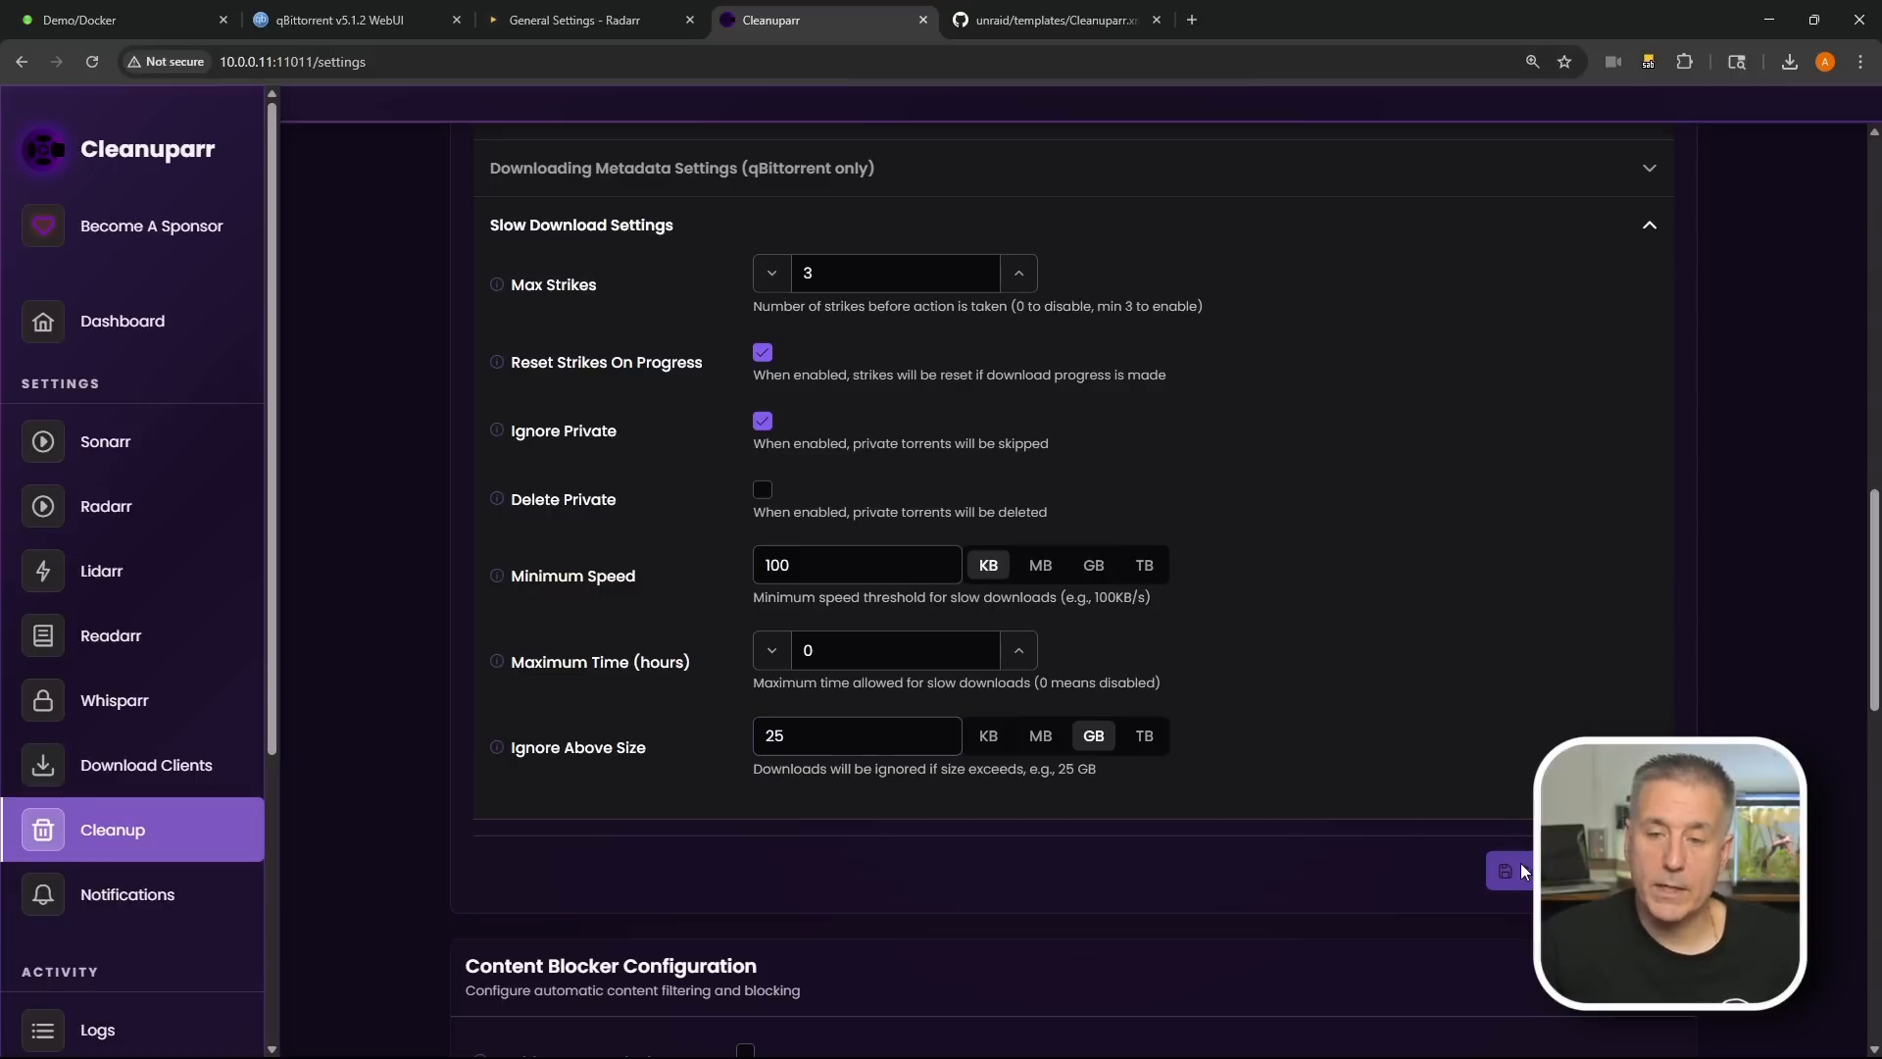
Step: Enable the Content Blocker and turn on Ignore Private for it
scroll(1237, 422, "down", 4)
scroll(1224, 410, "down", 3)
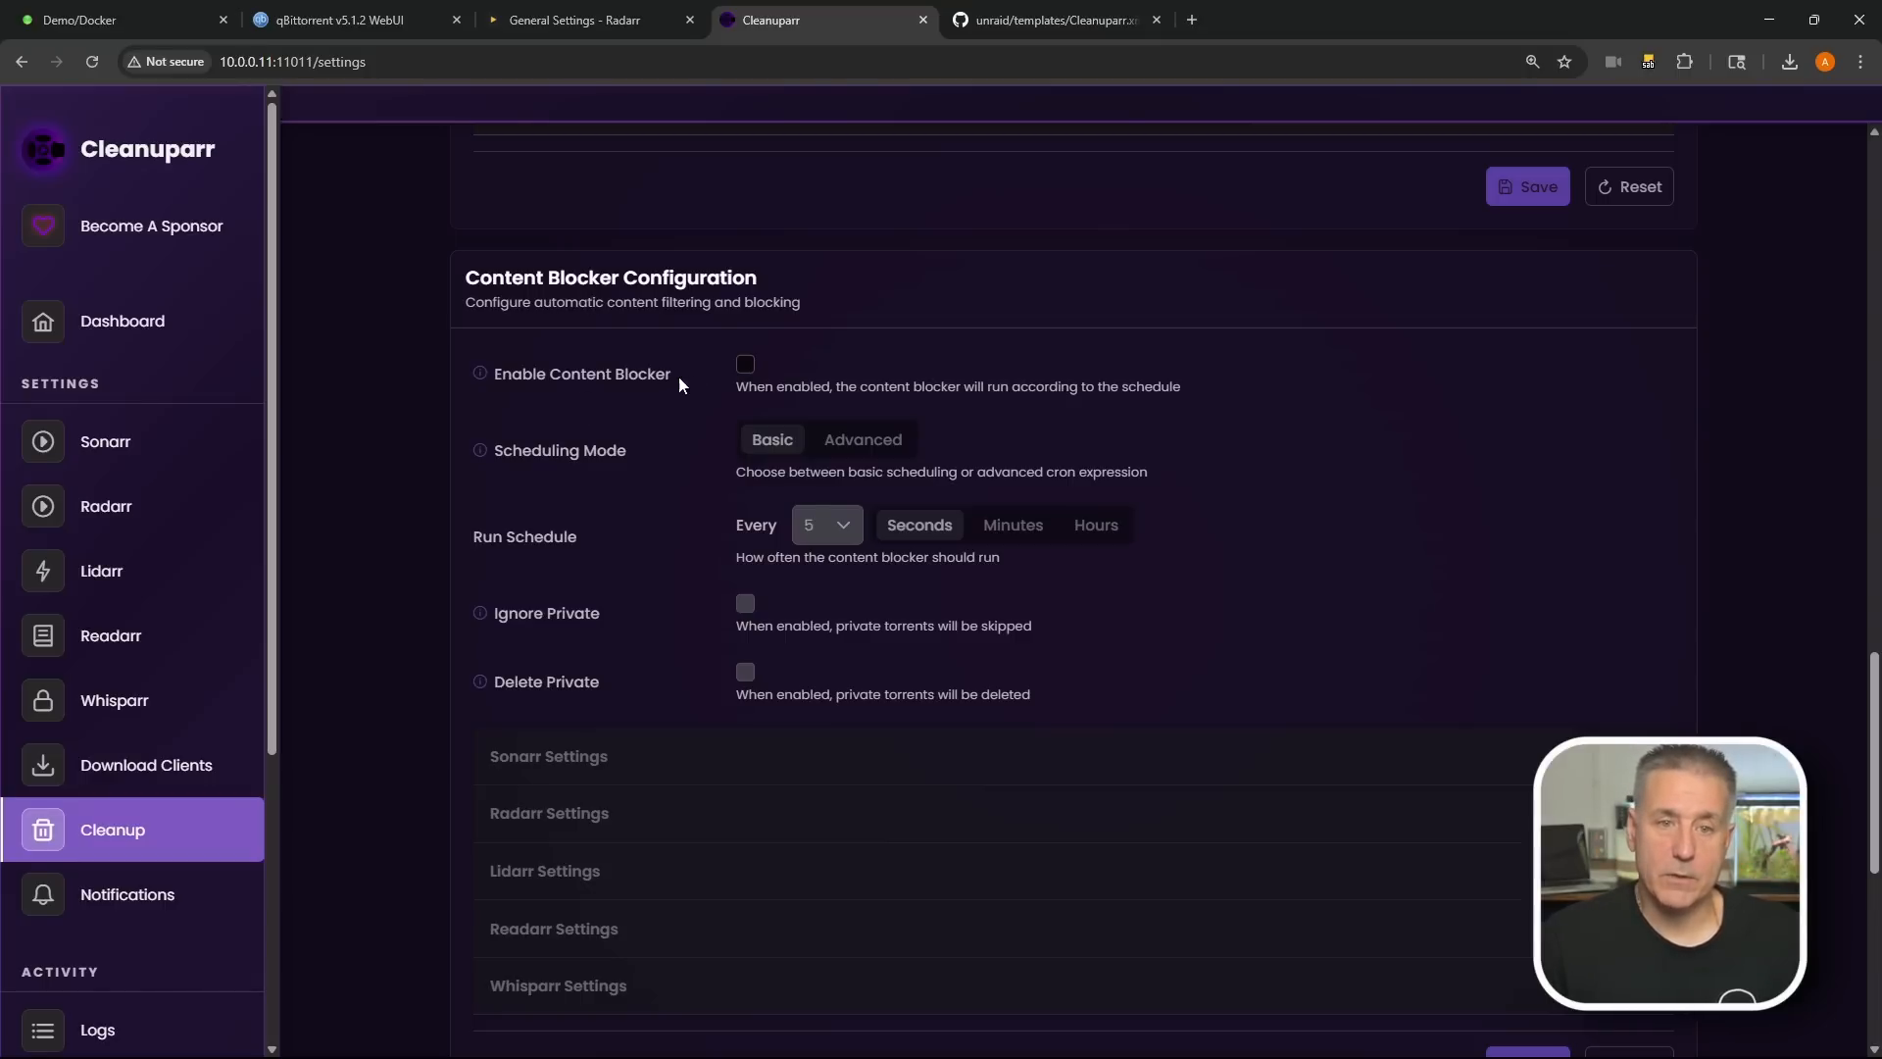
left_click(745, 365)
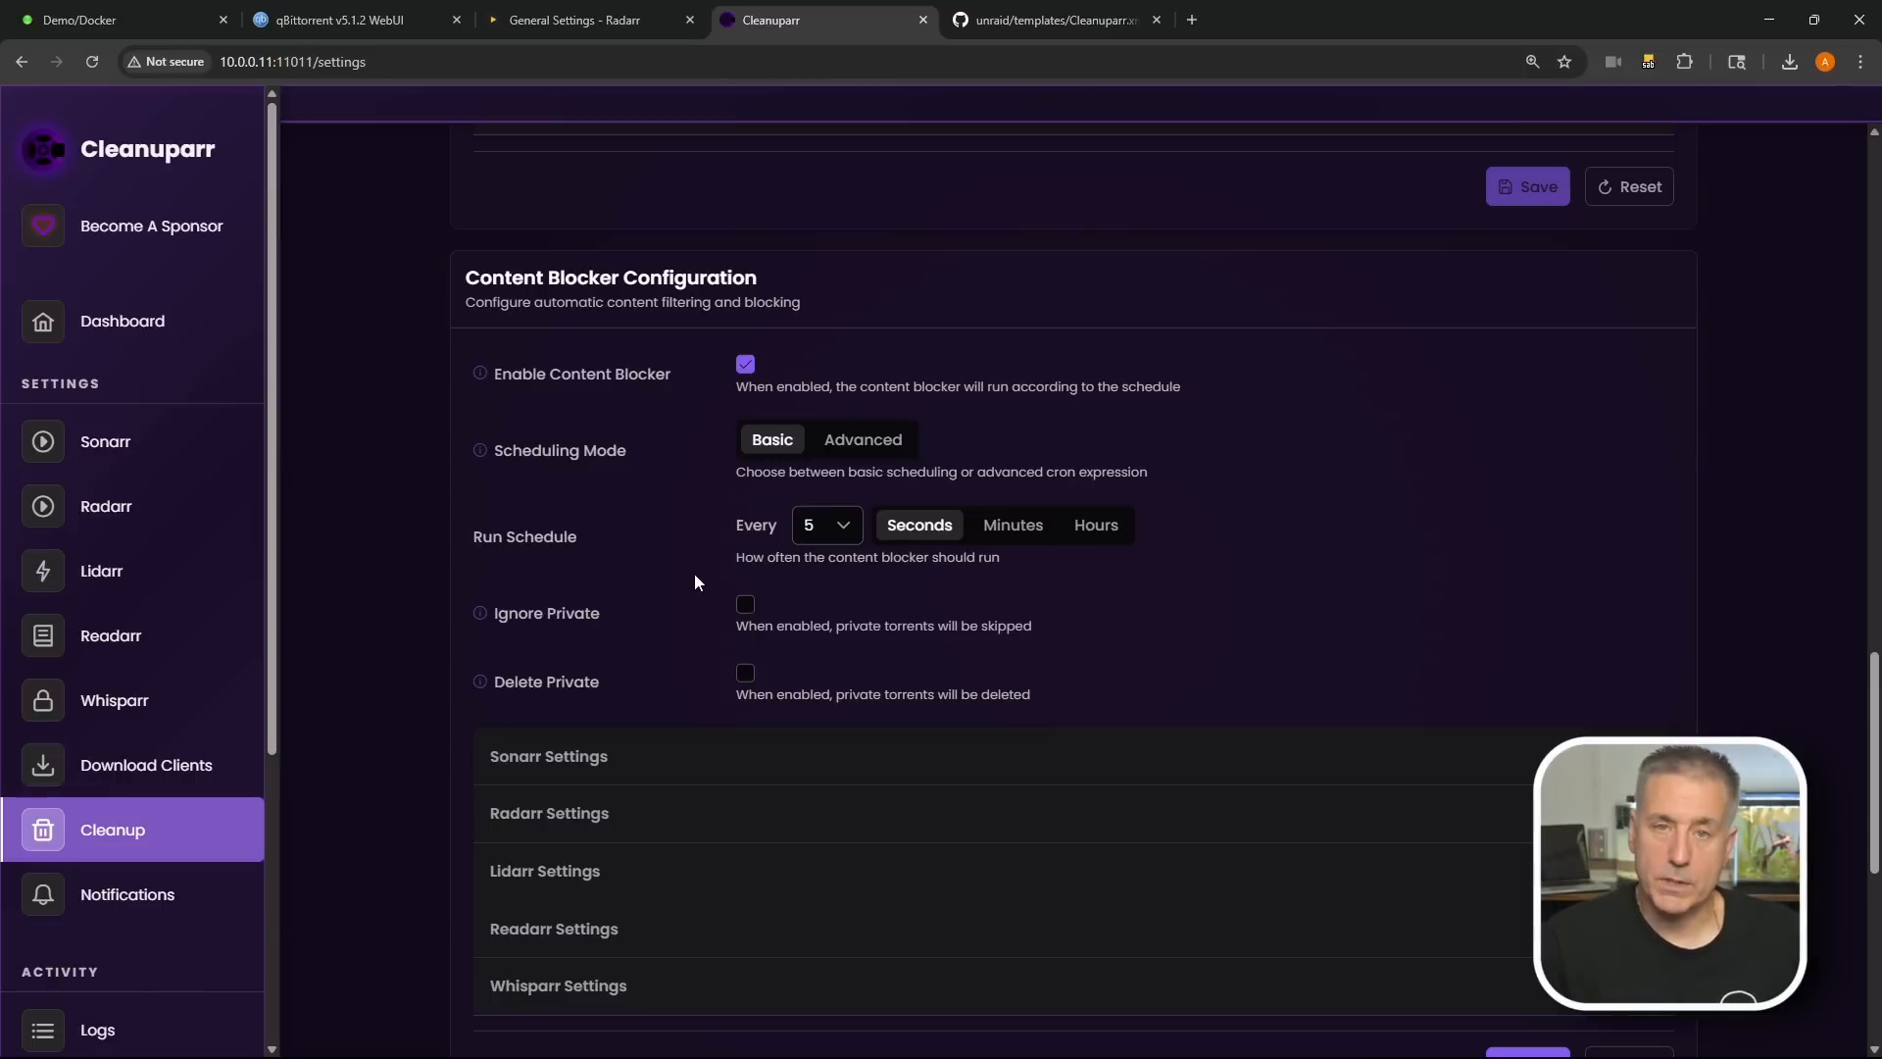
left_click(745, 608)
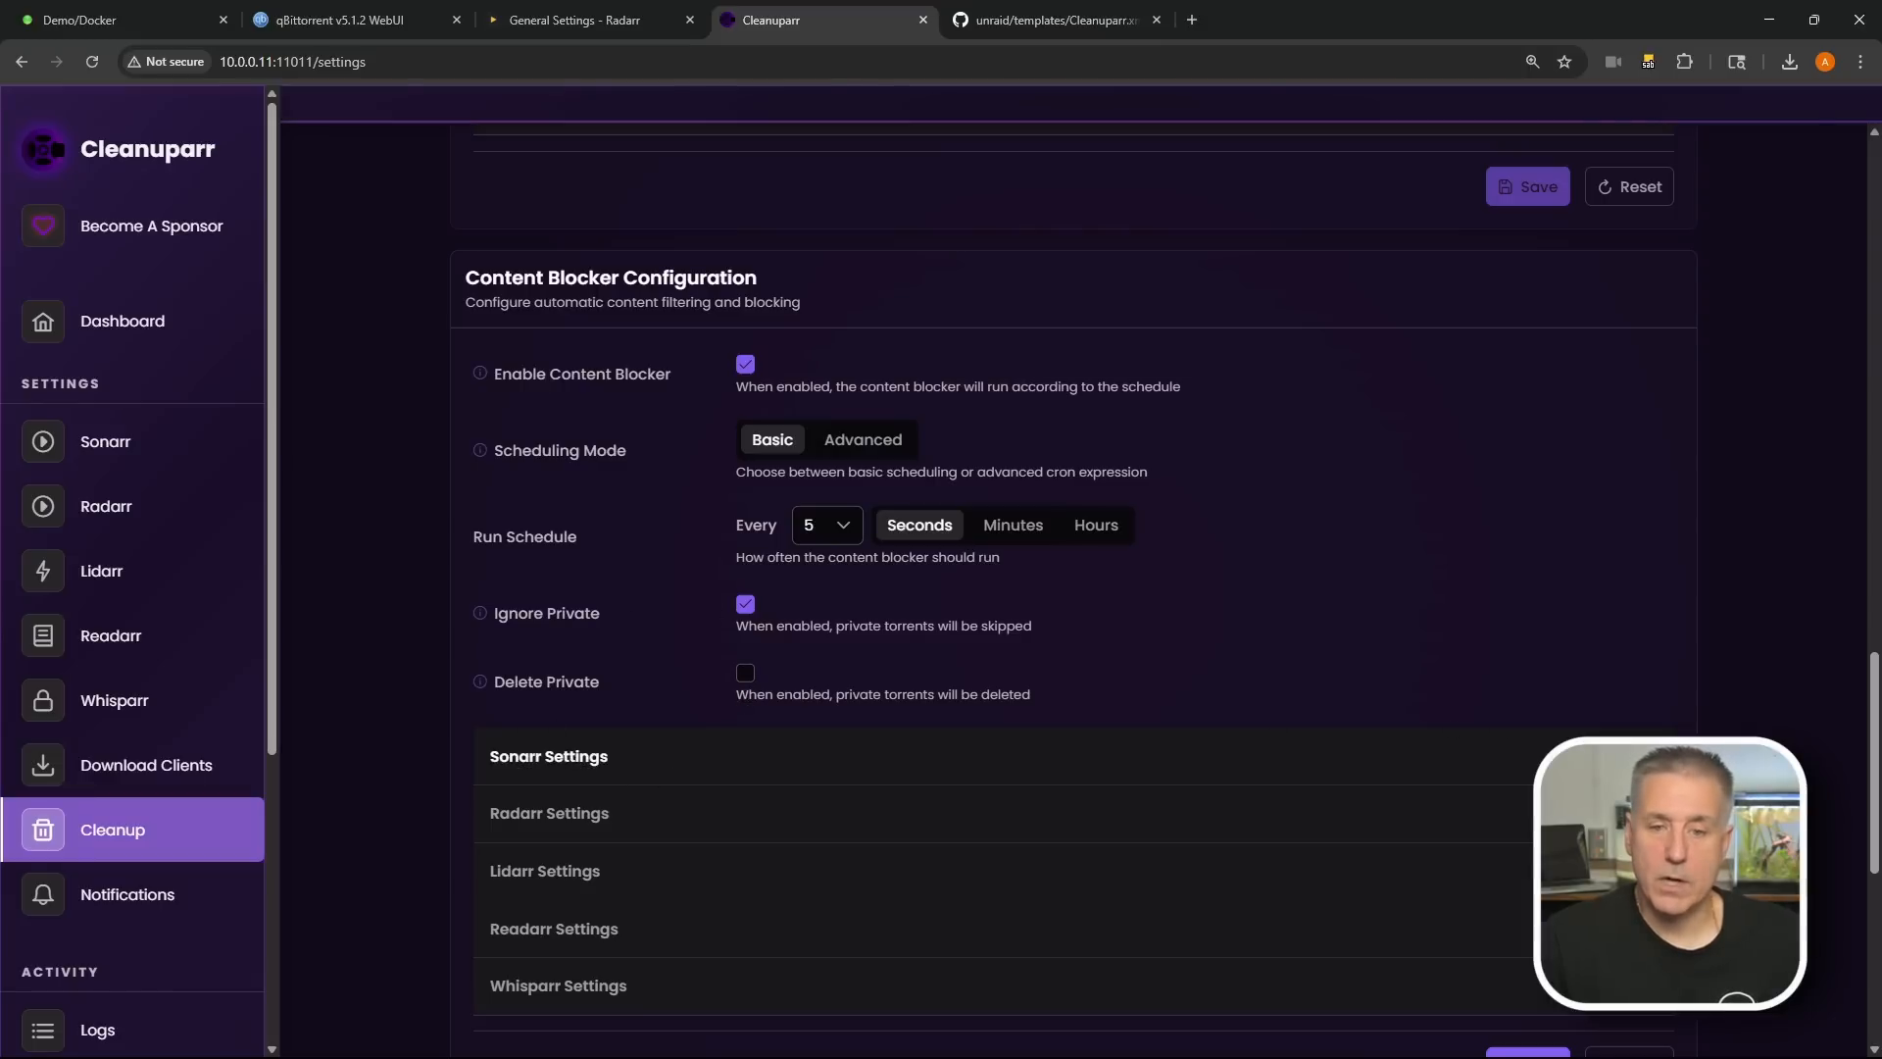
Step: Expand the Content Blocker's Sonarr settings and enable the Sonarr blocklist
left_click(1651, 756)
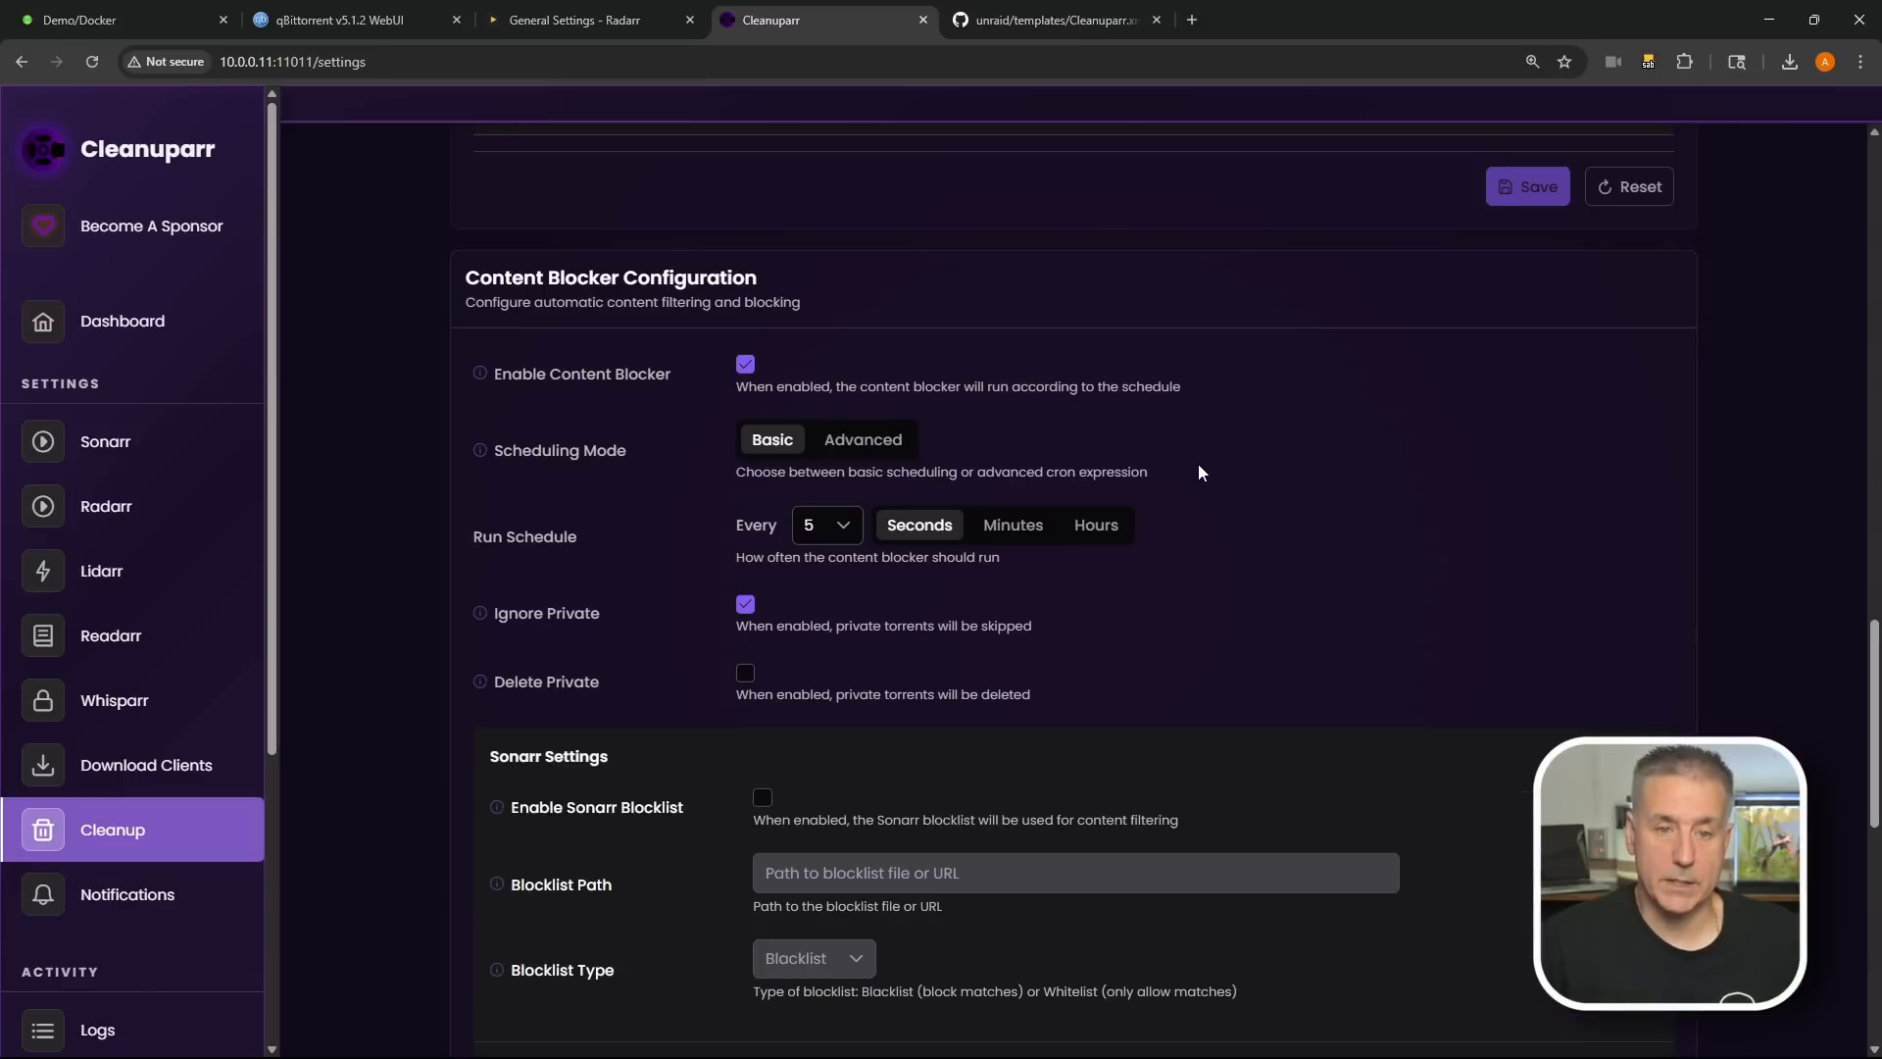
scroll(1197, 472, "down", 5)
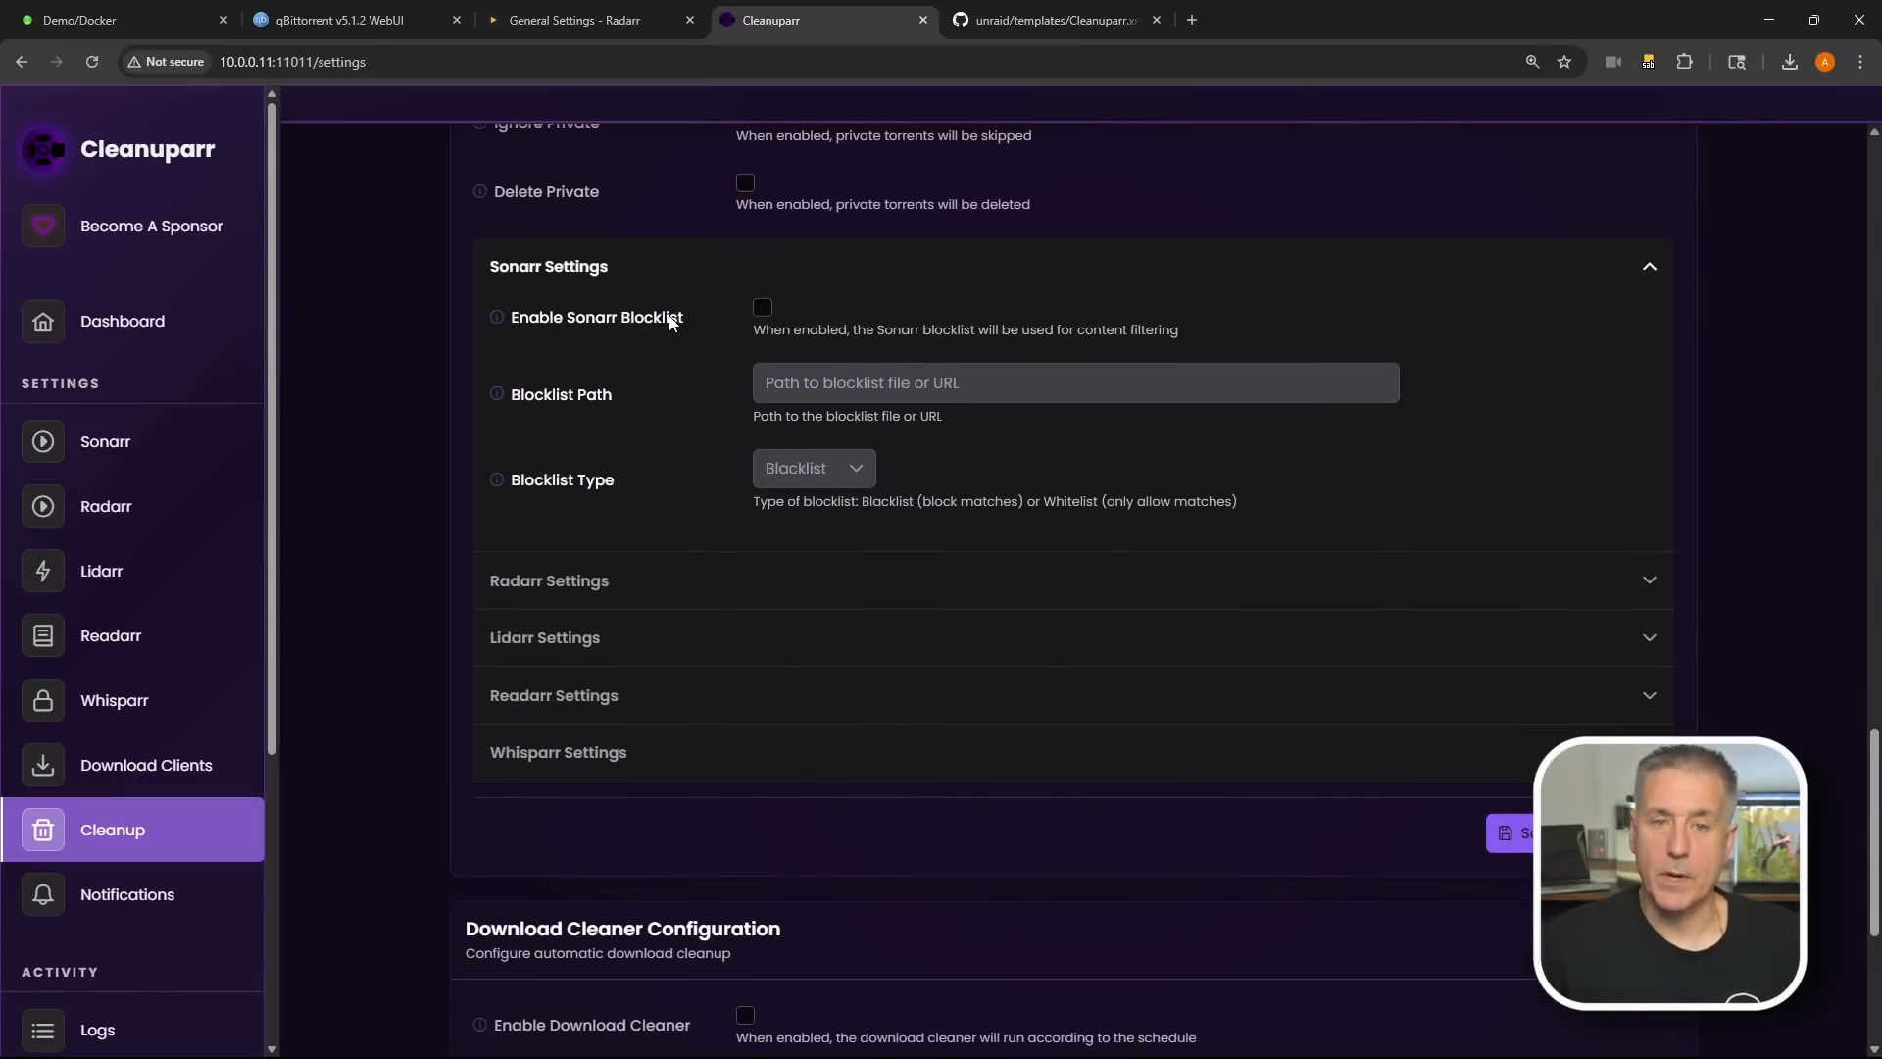
left_click(765, 309)
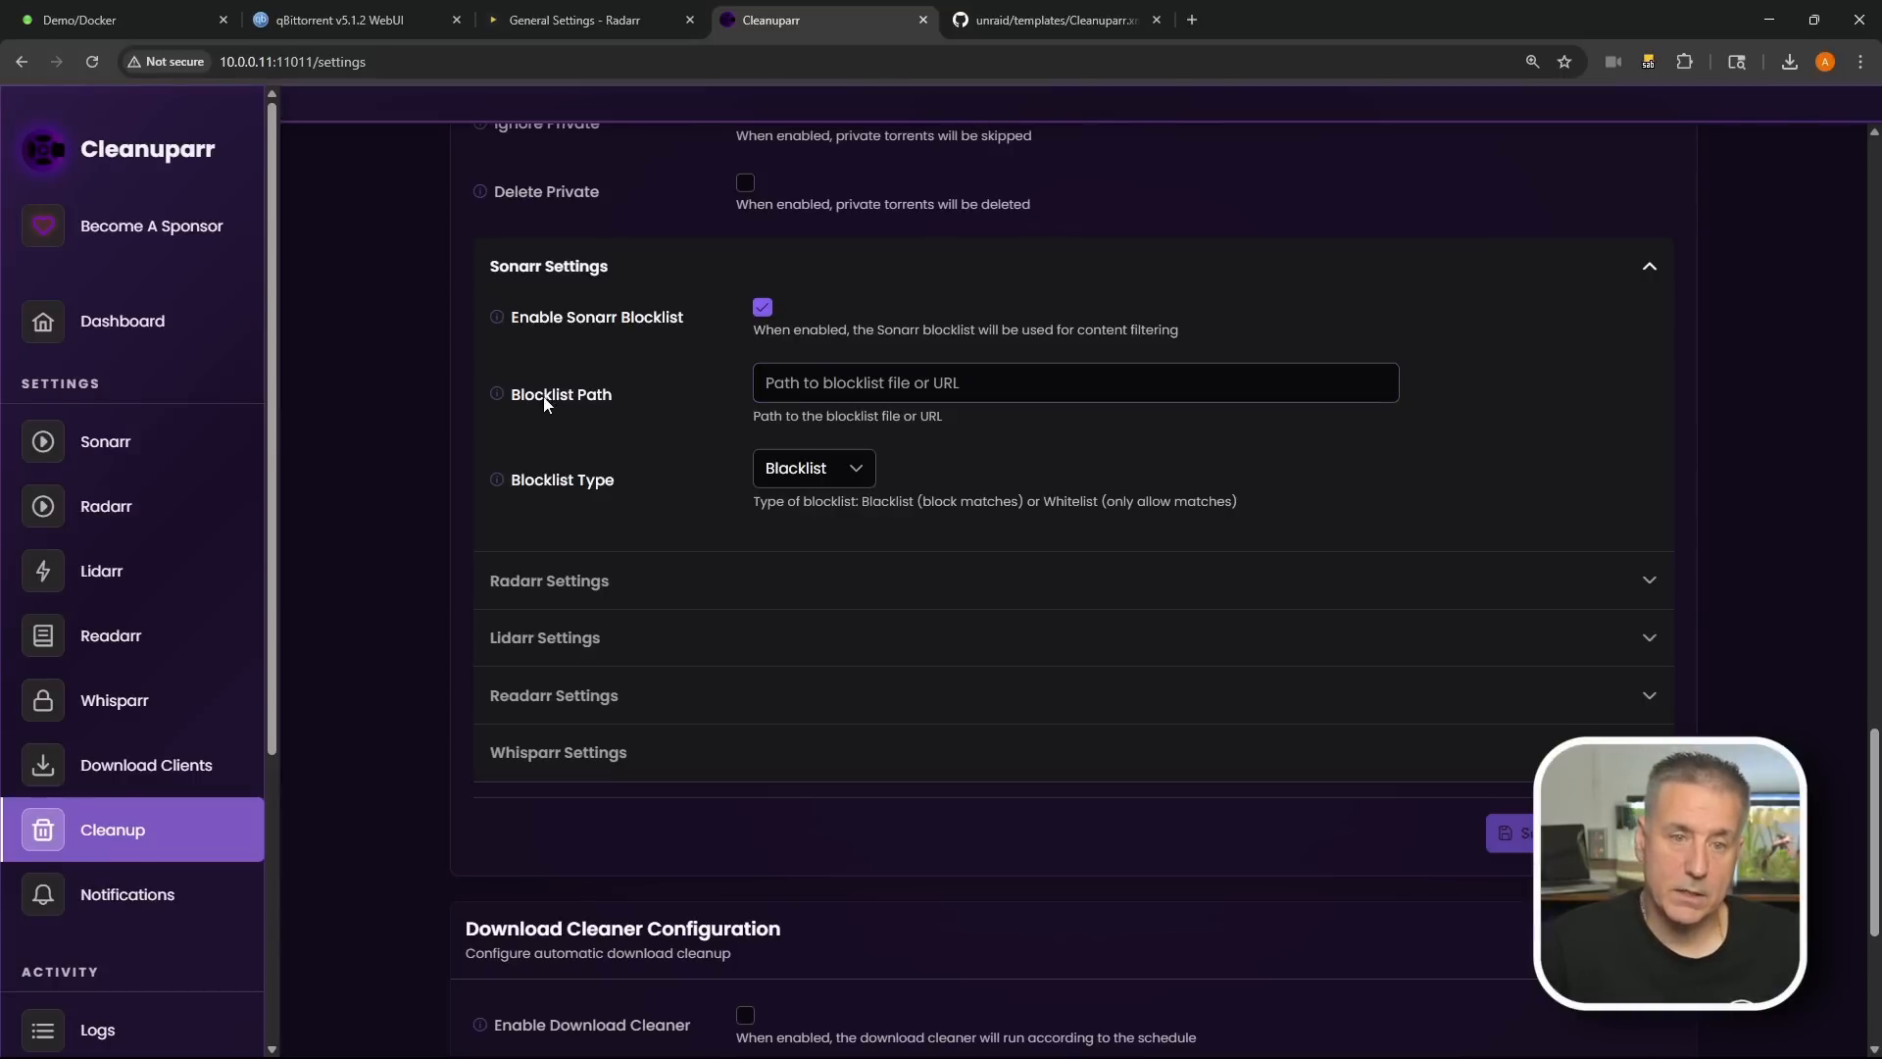
Step: Read the documentation on the Sonarr Blocklist Path and Blocklist Type, and close it to return to the settings
left_click(495, 392)
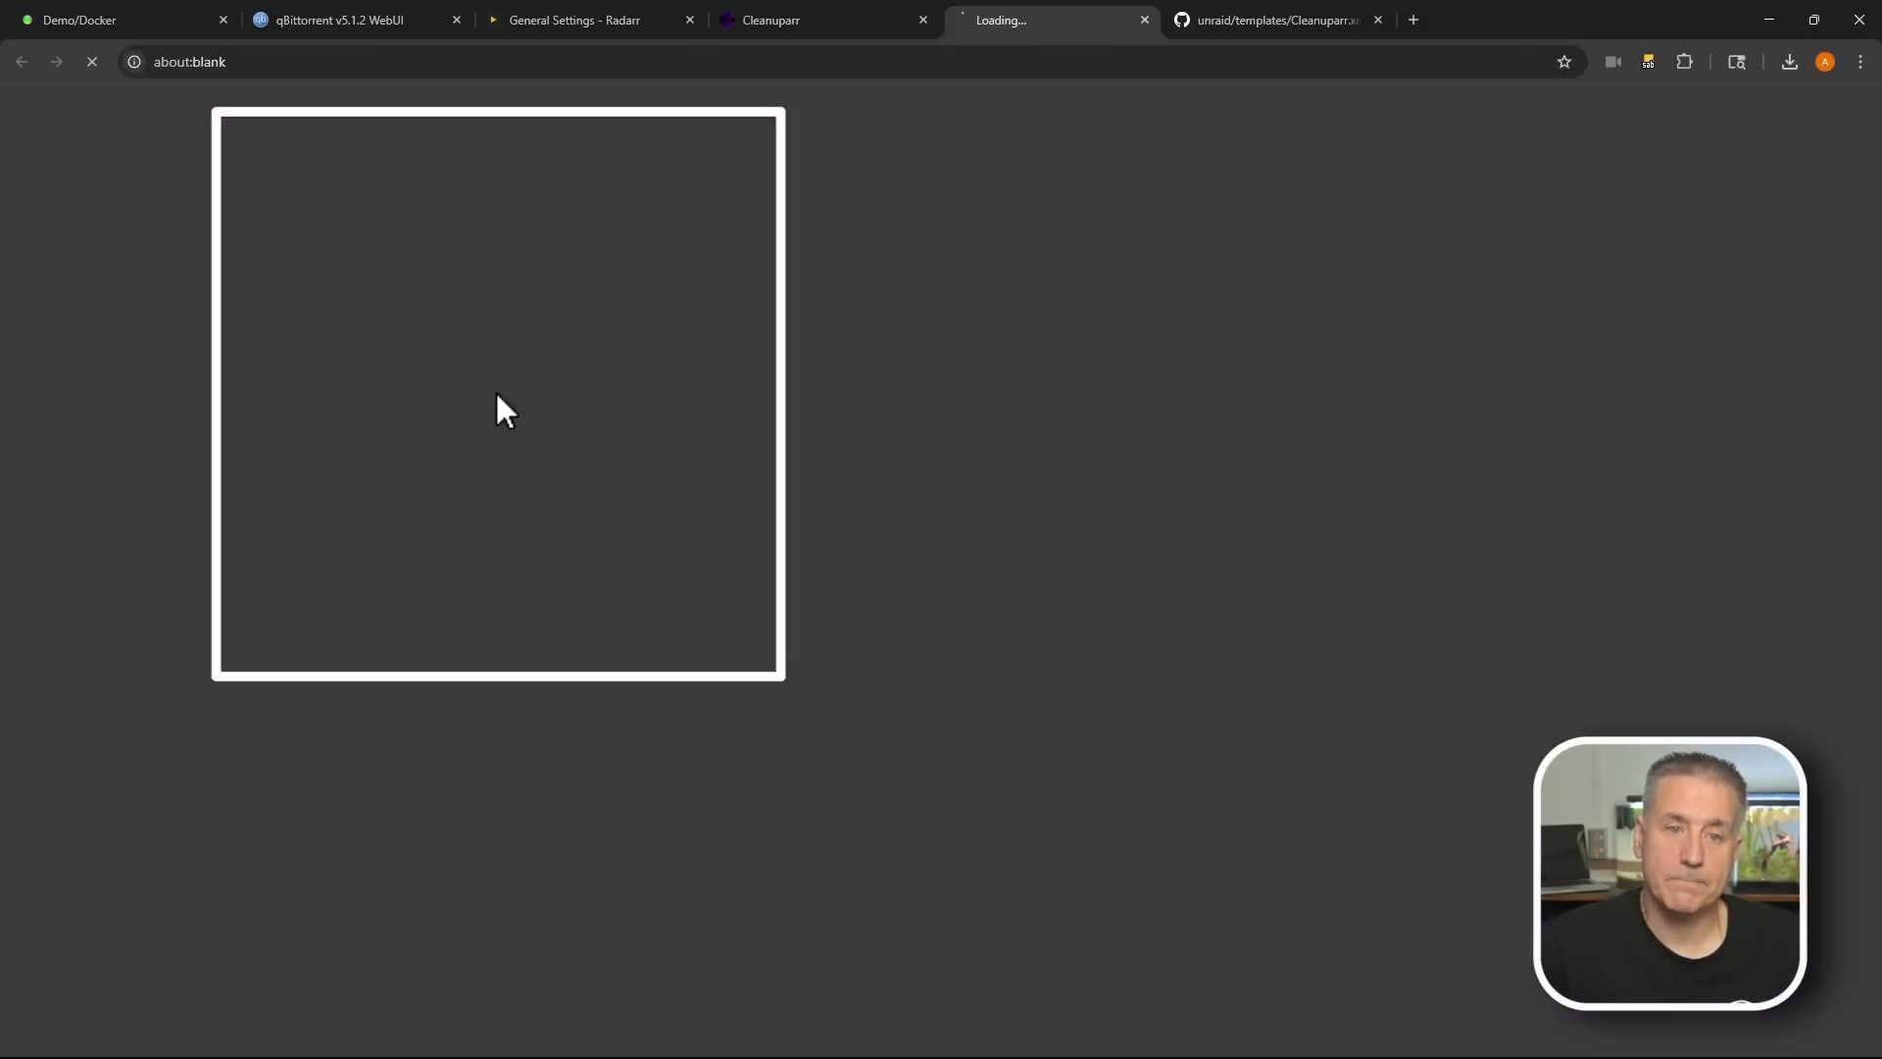
scroll(1174, 357, "down", 10)
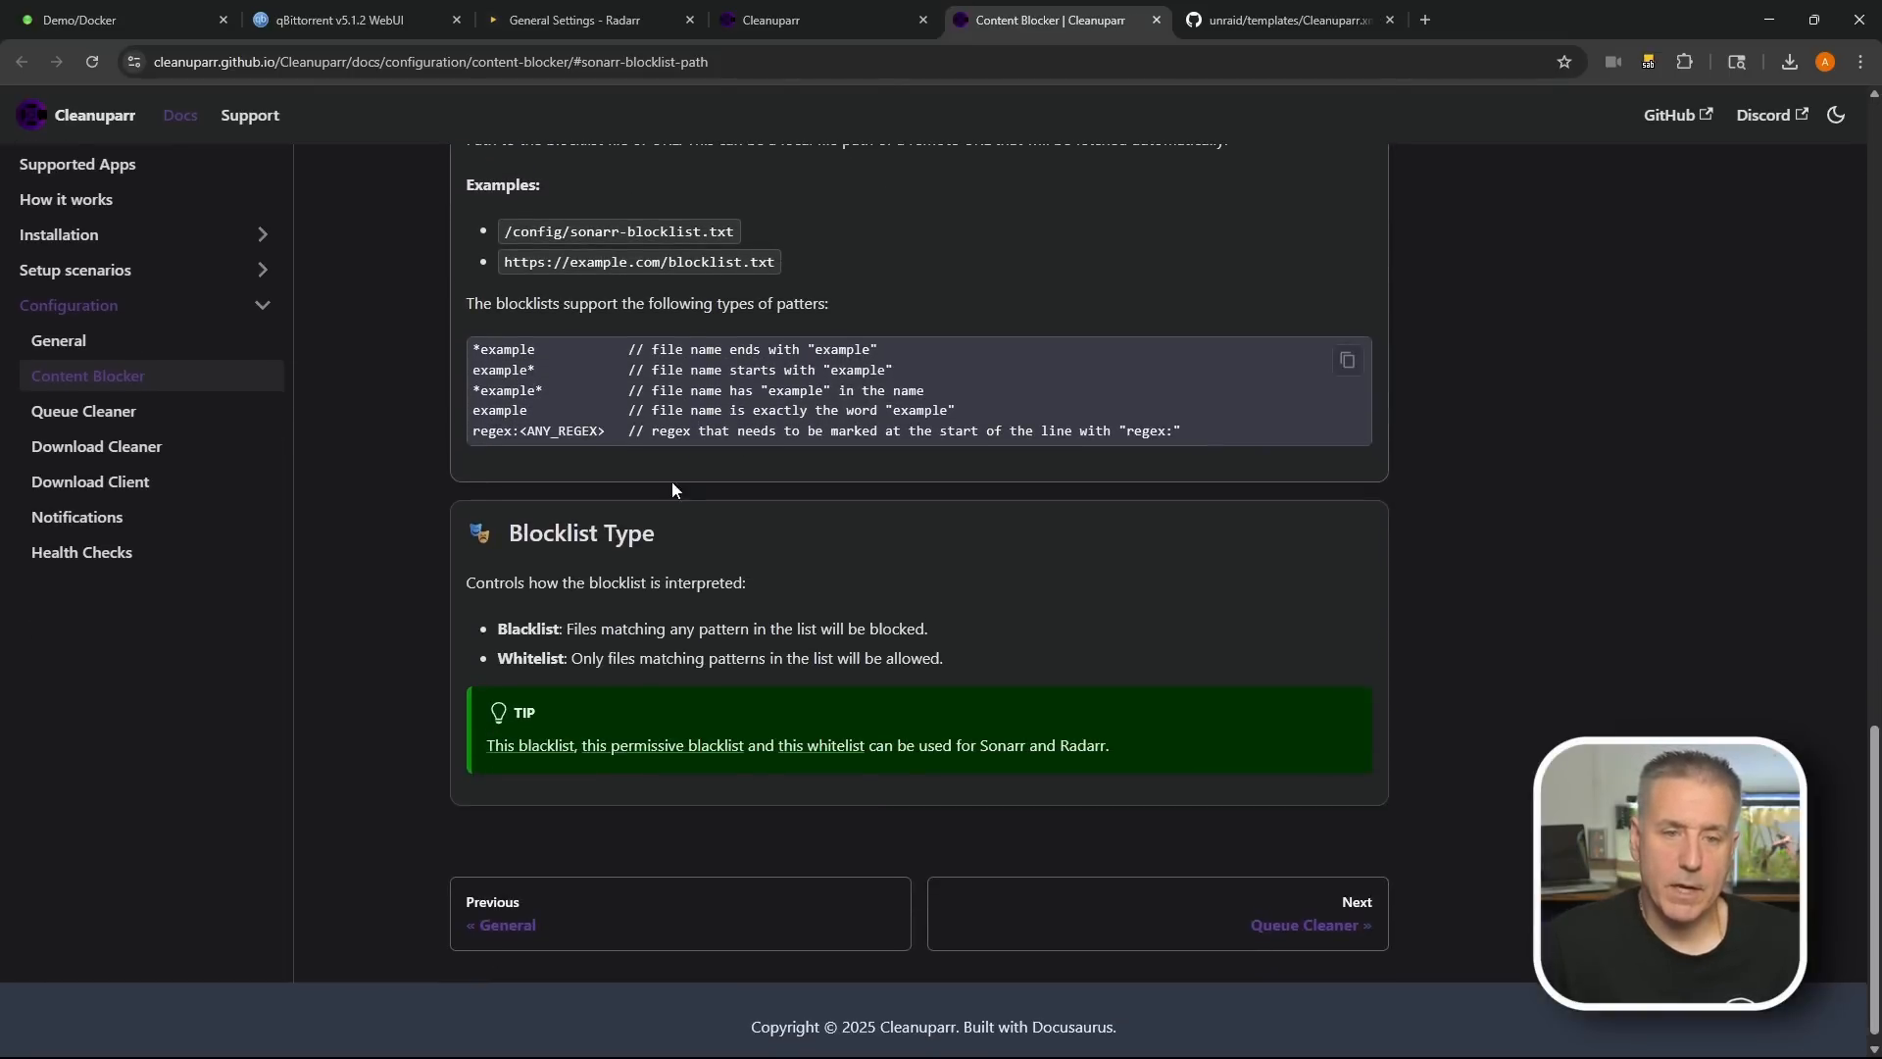
scroll(682, 285, "up", 1)
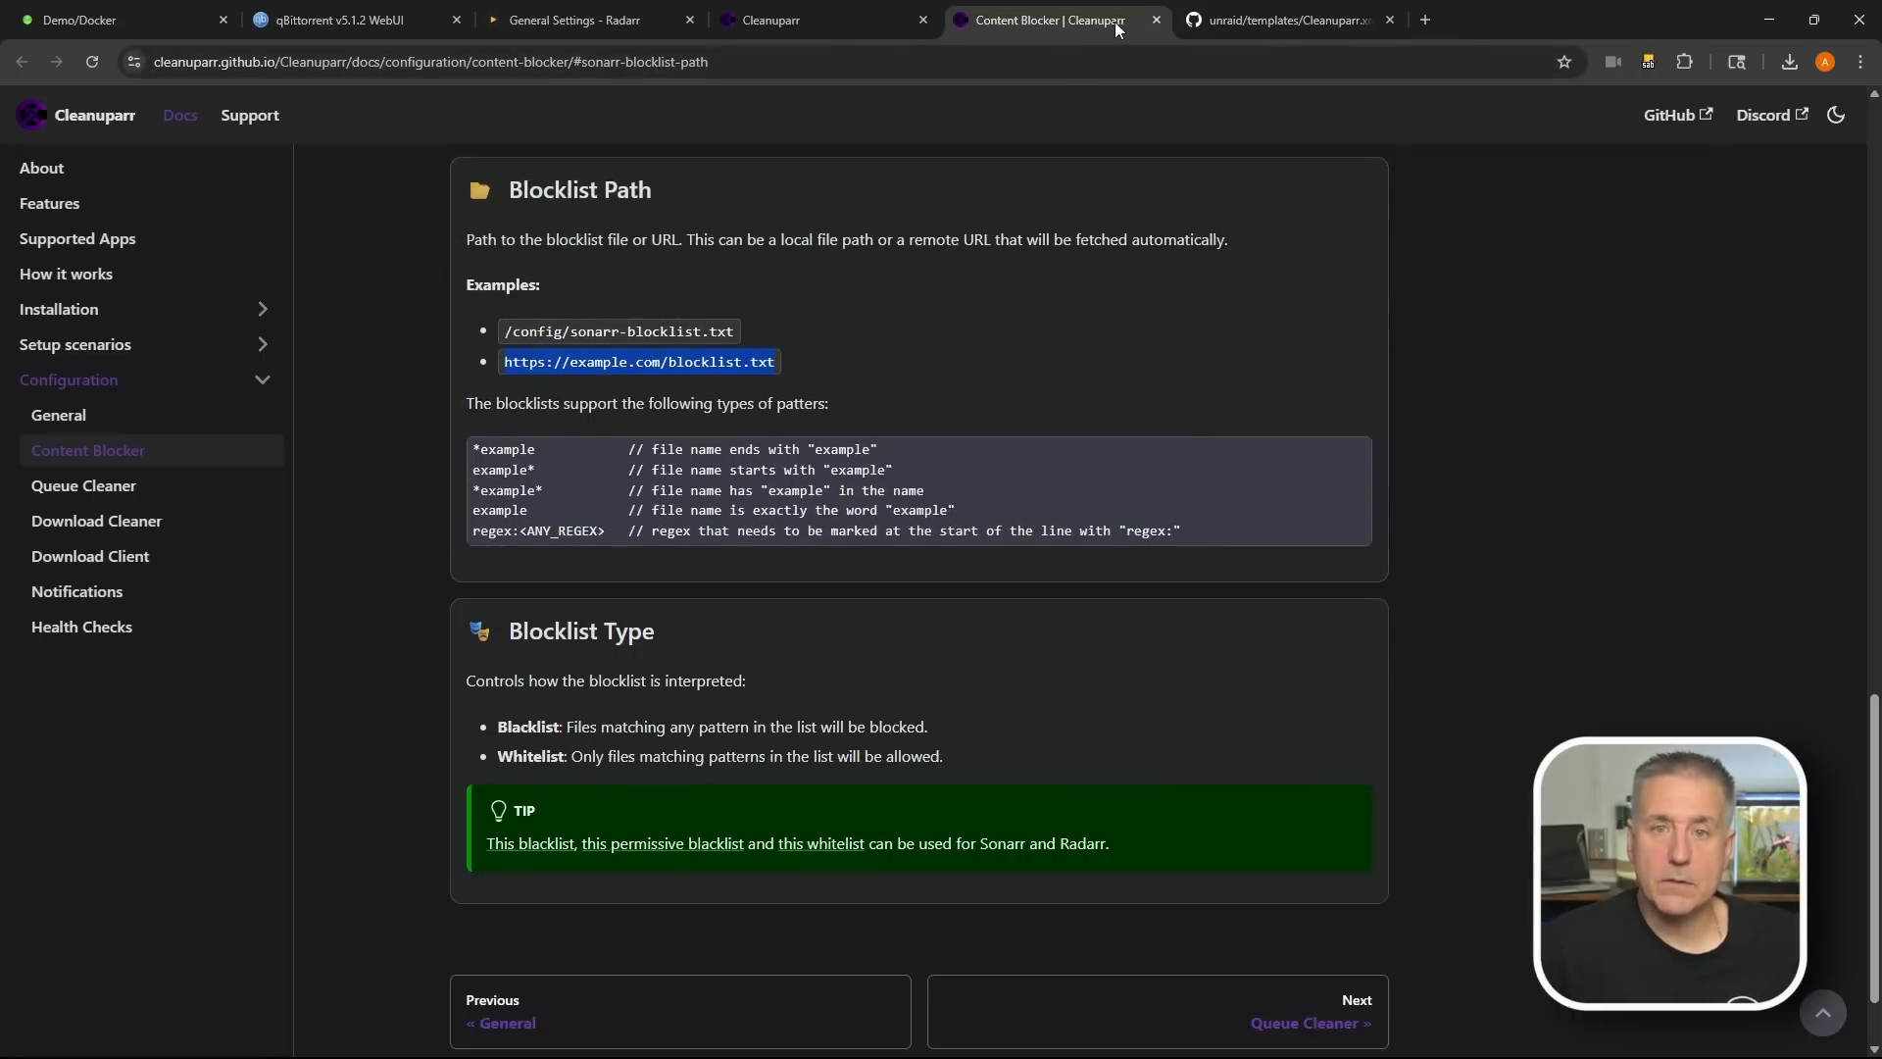
left_click(1157, 19)
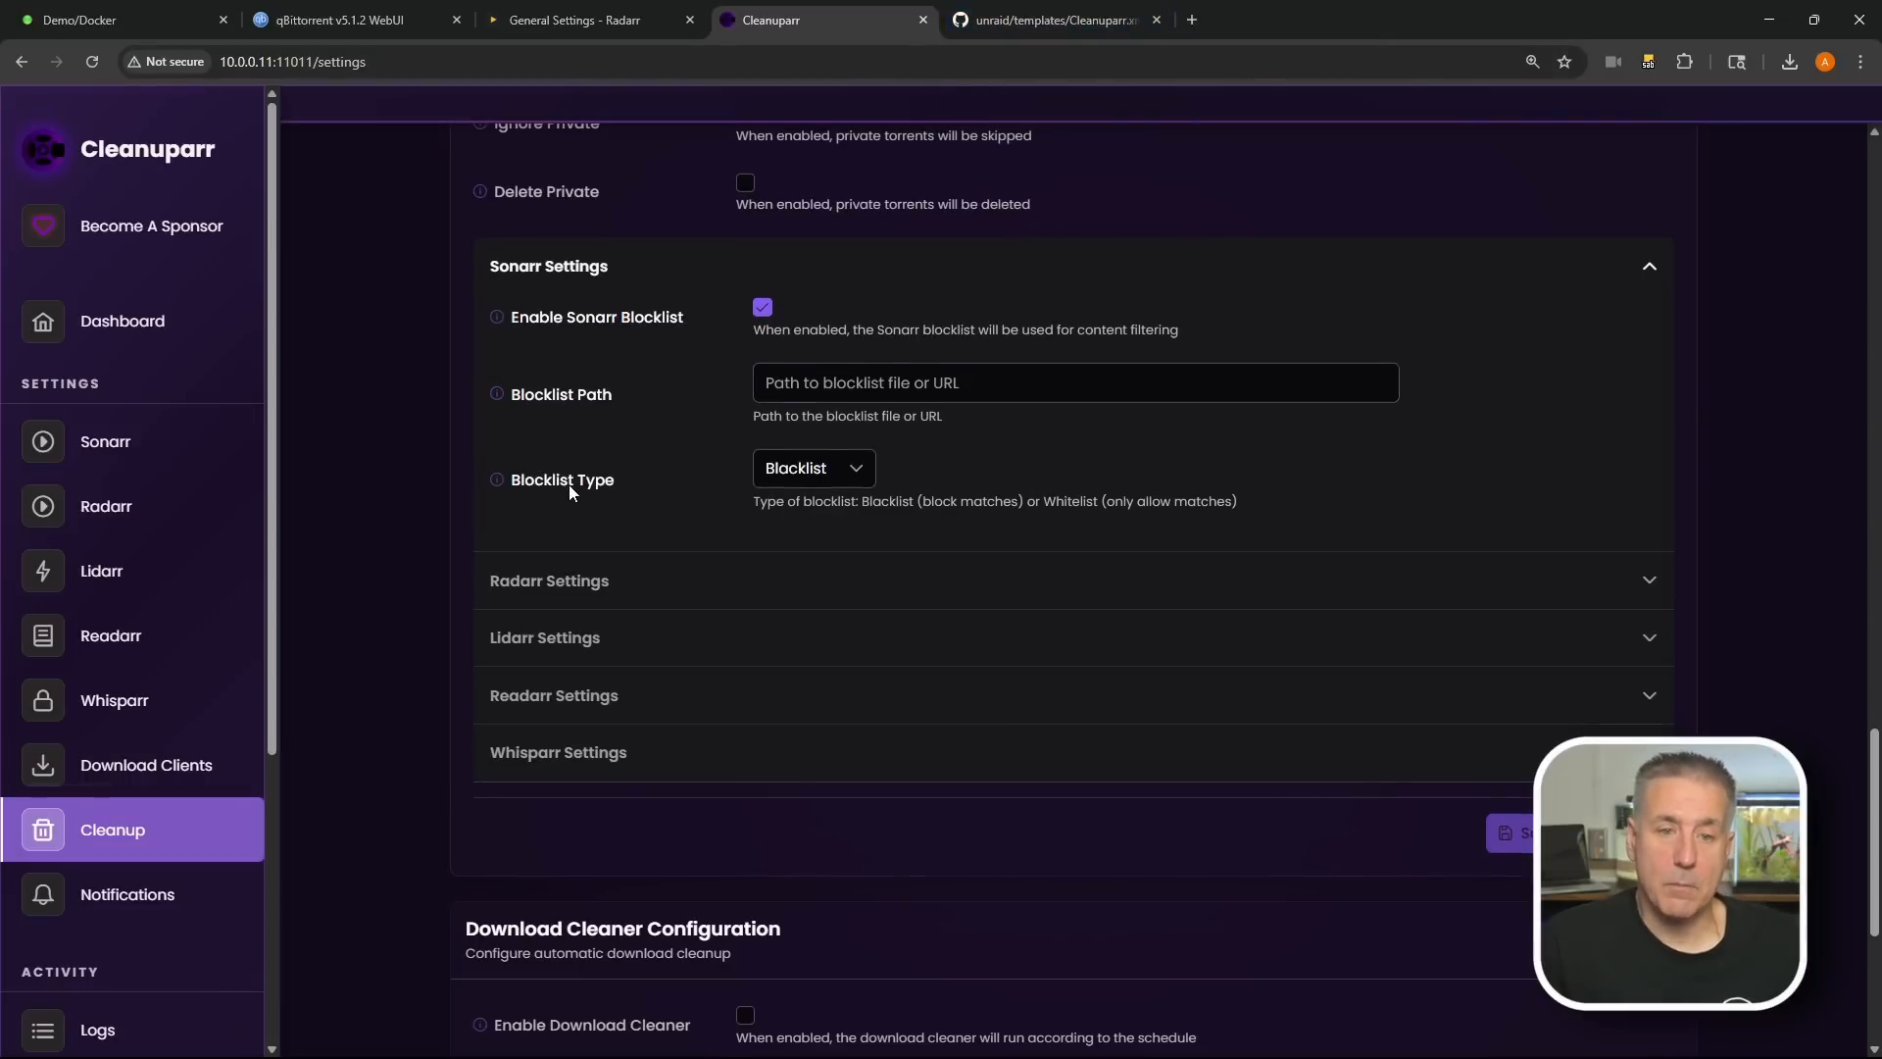
Step: Switch the Sonarr Blocklist Type to Whitelist and back to Blacklist
left_click(833, 470)
left_click(800, 554)
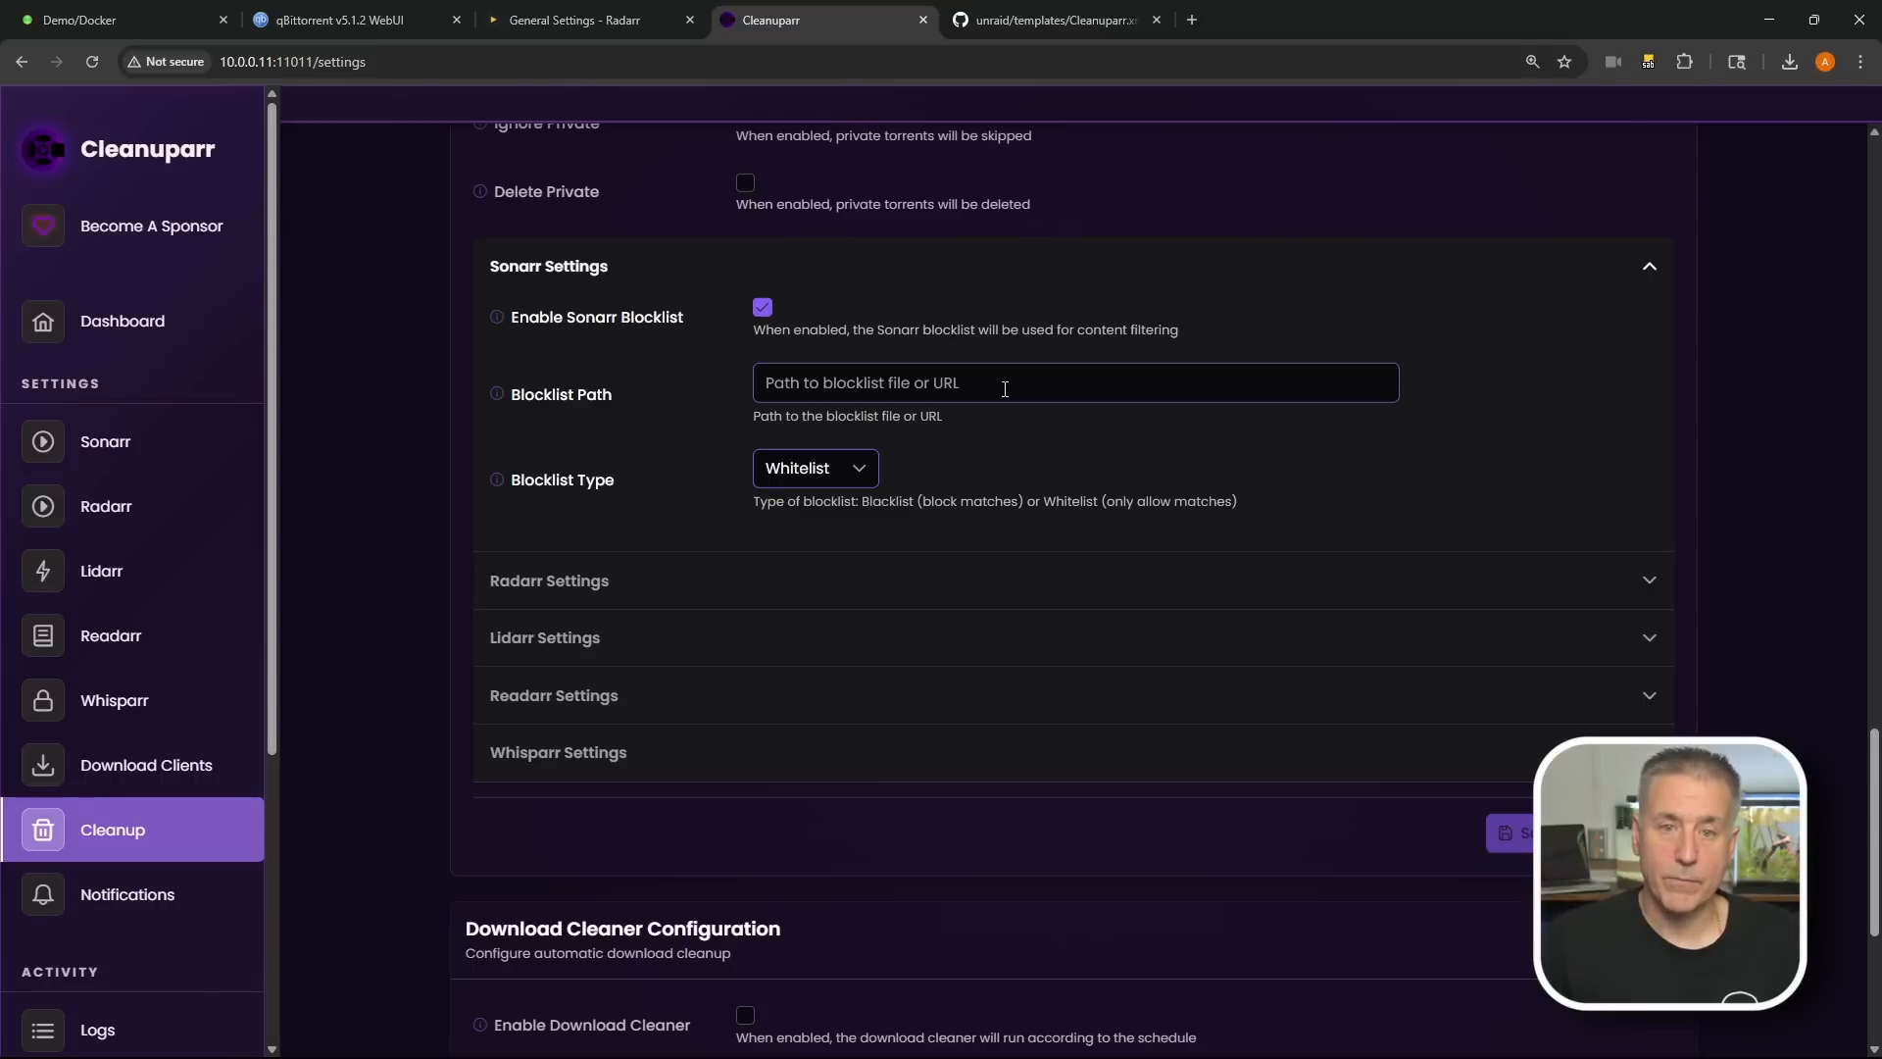
left_click(851, 473)
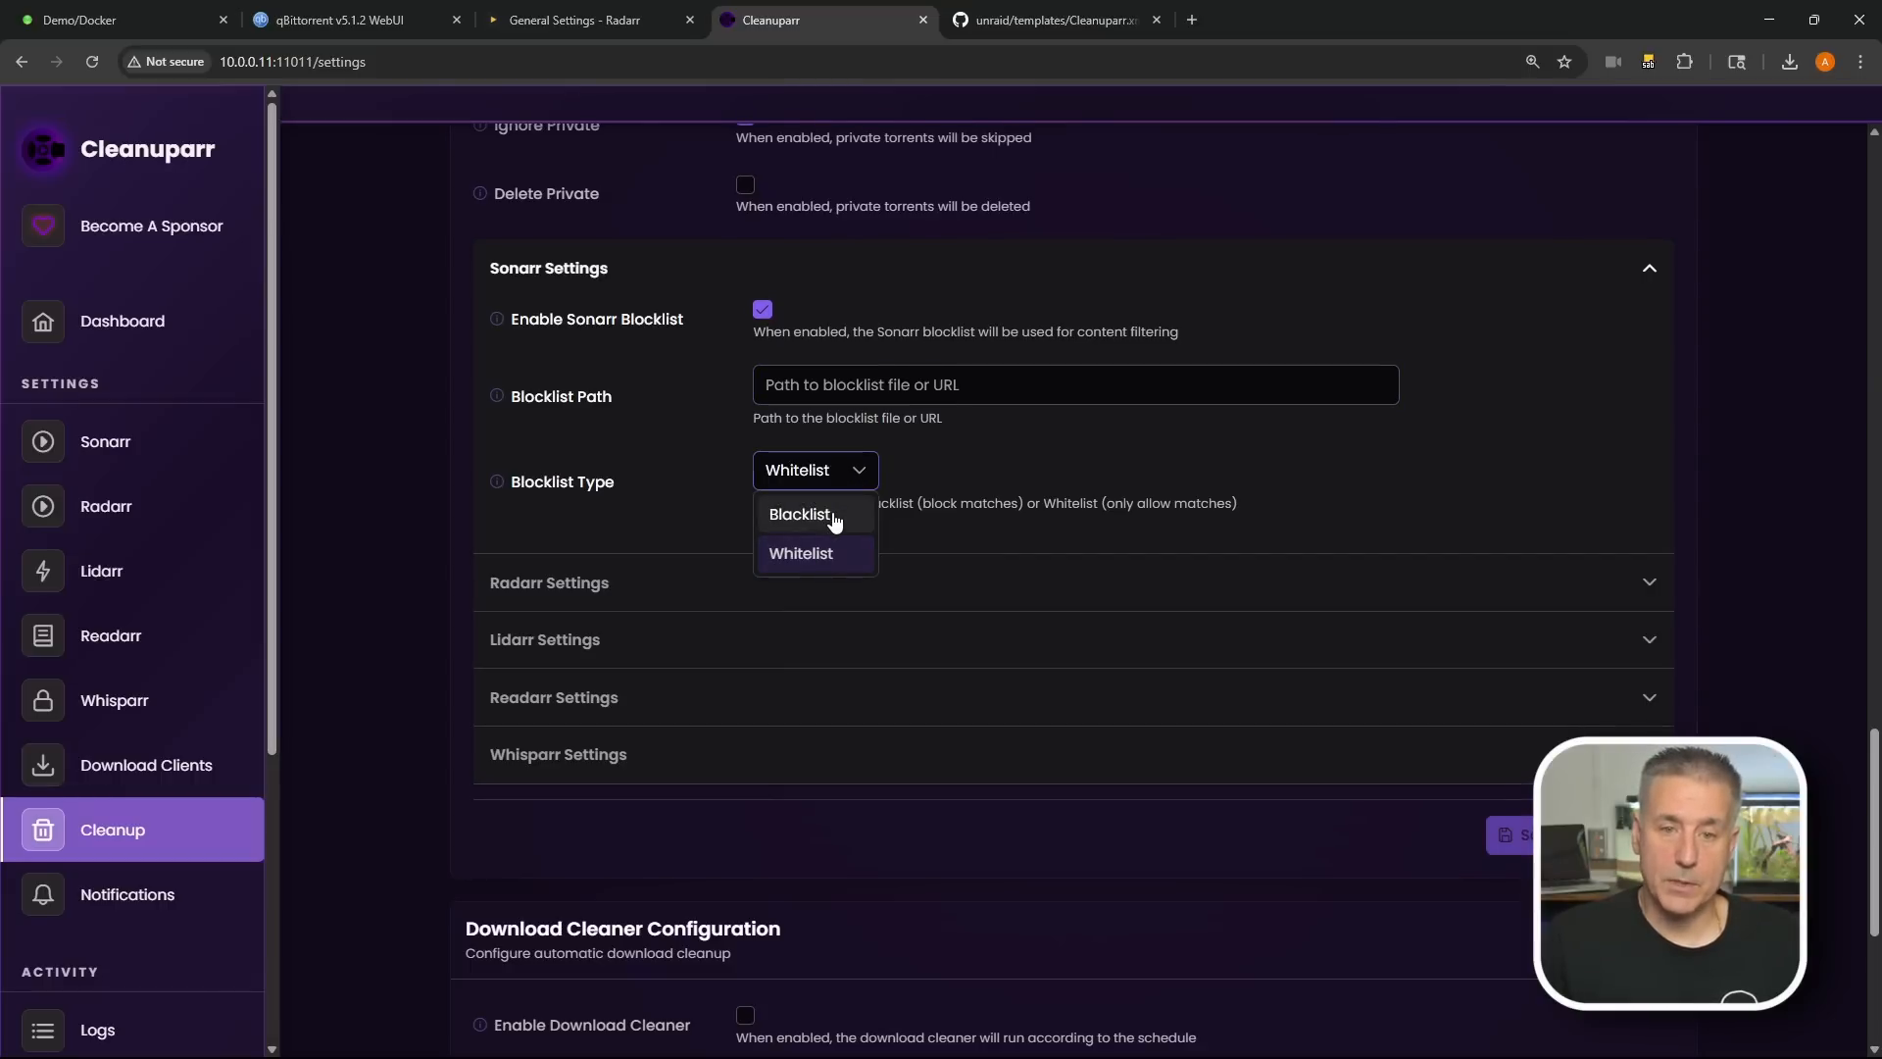
left_click(834, 517)
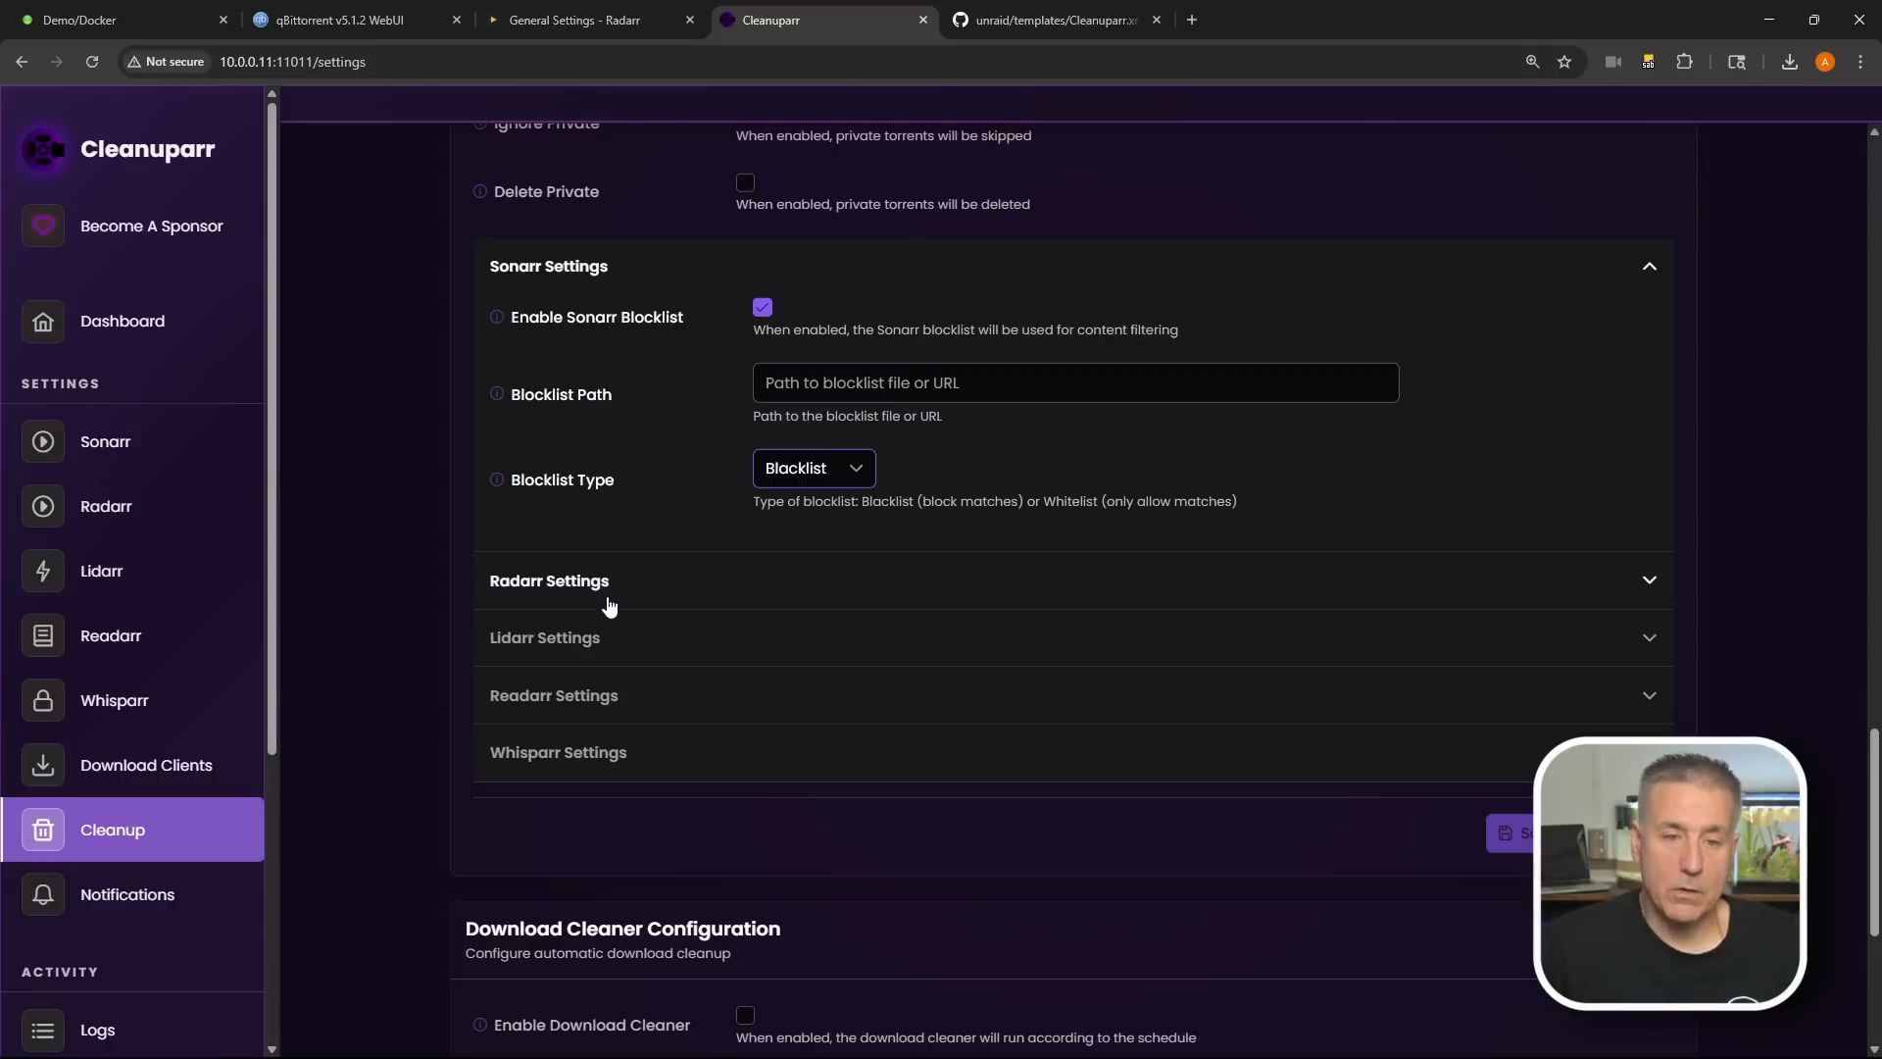
Step: Enable the Readarr blocklist in the Content Blocker and set its Blocklist Type to Whitelist
left_click(623, 649)
left_click(637, 697)
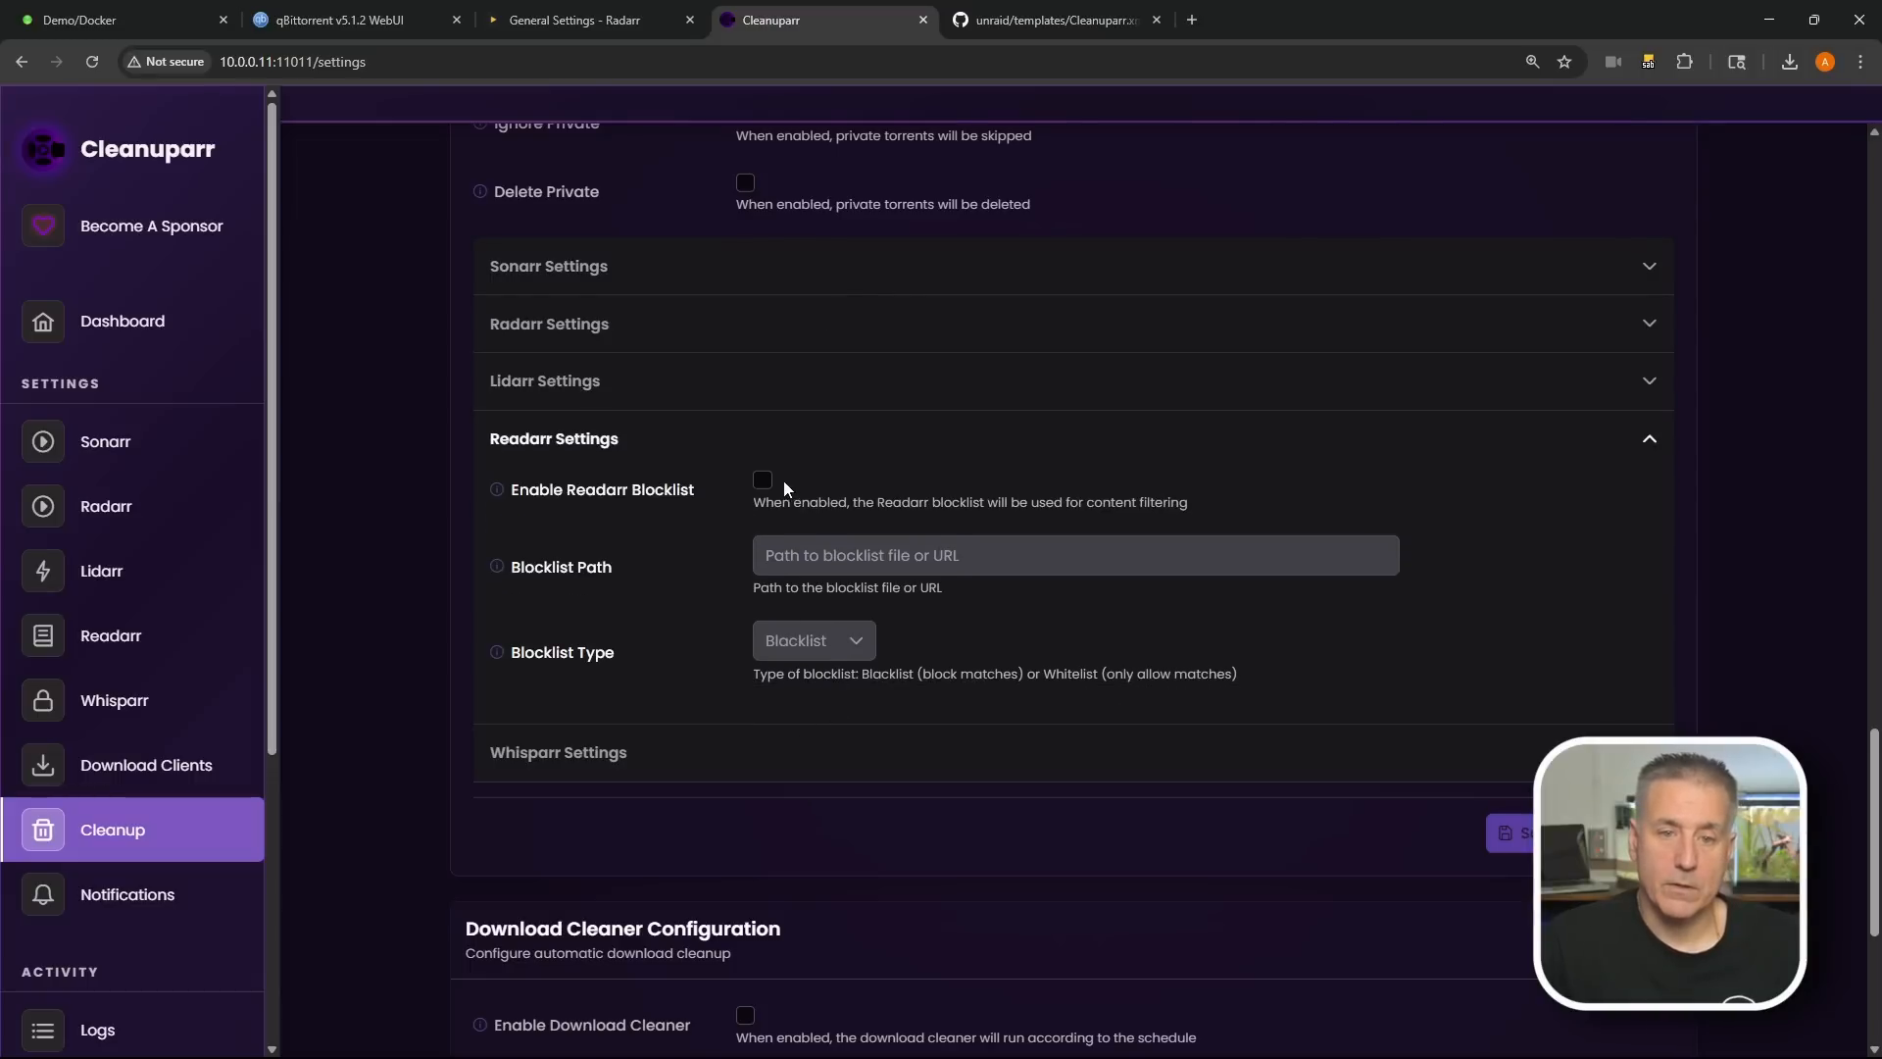
left_click(762, 480)
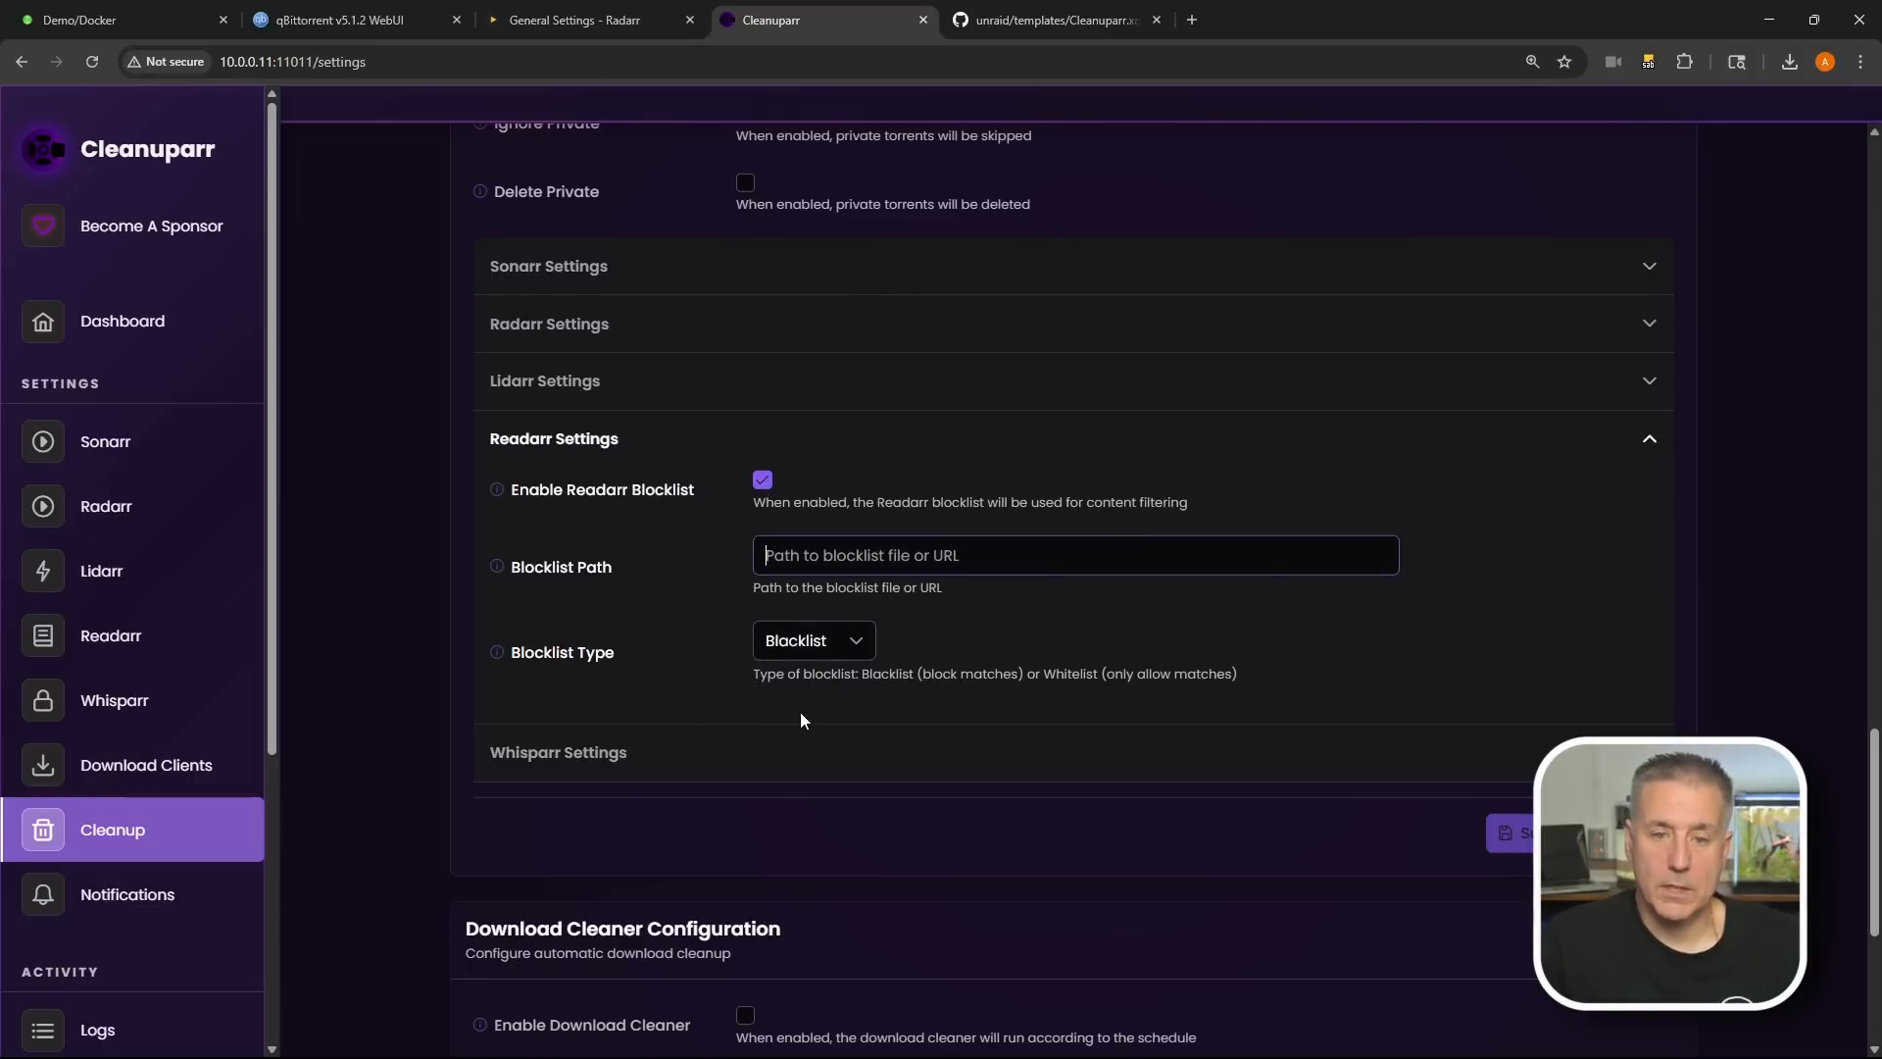
left_click(816, 653)
left_click(833, 723)
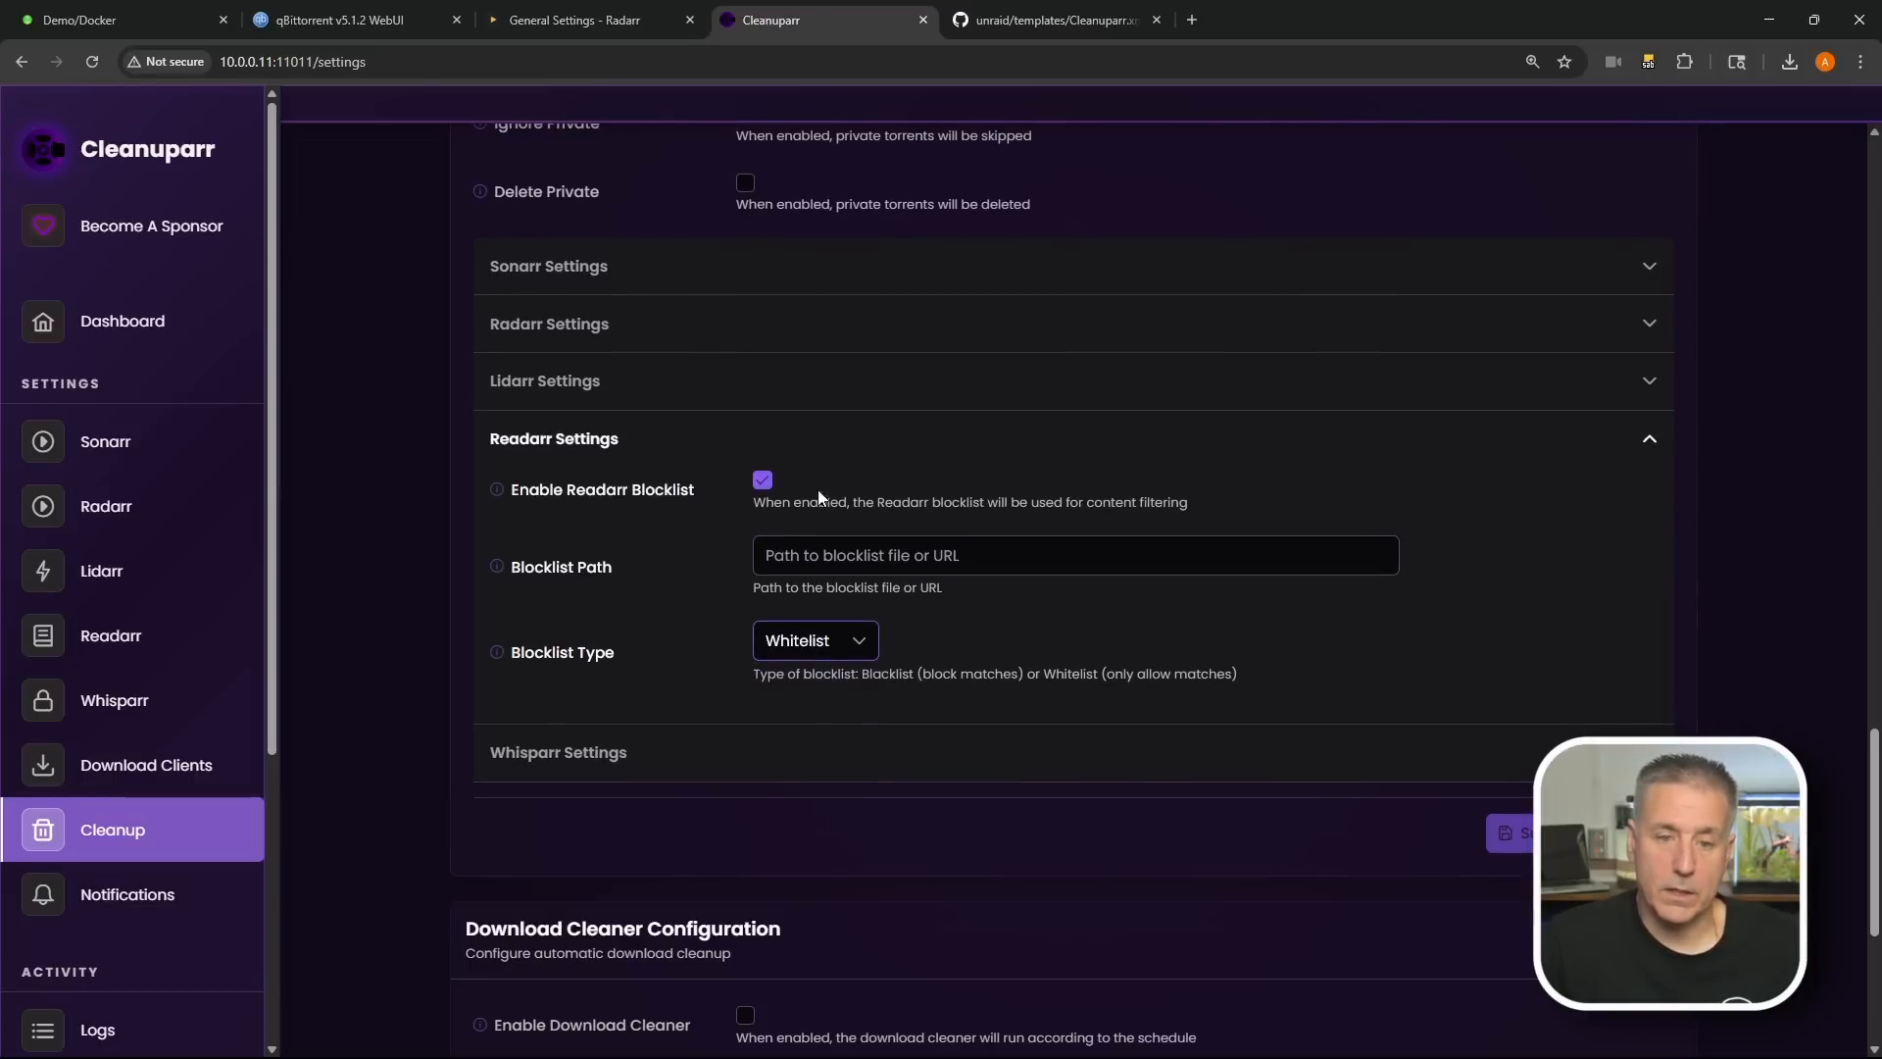
Step: Turn the Readarr and Sonarr blocklists back off in the Content Blocker settings
left_click(524, 792)
left_click(653, 439)
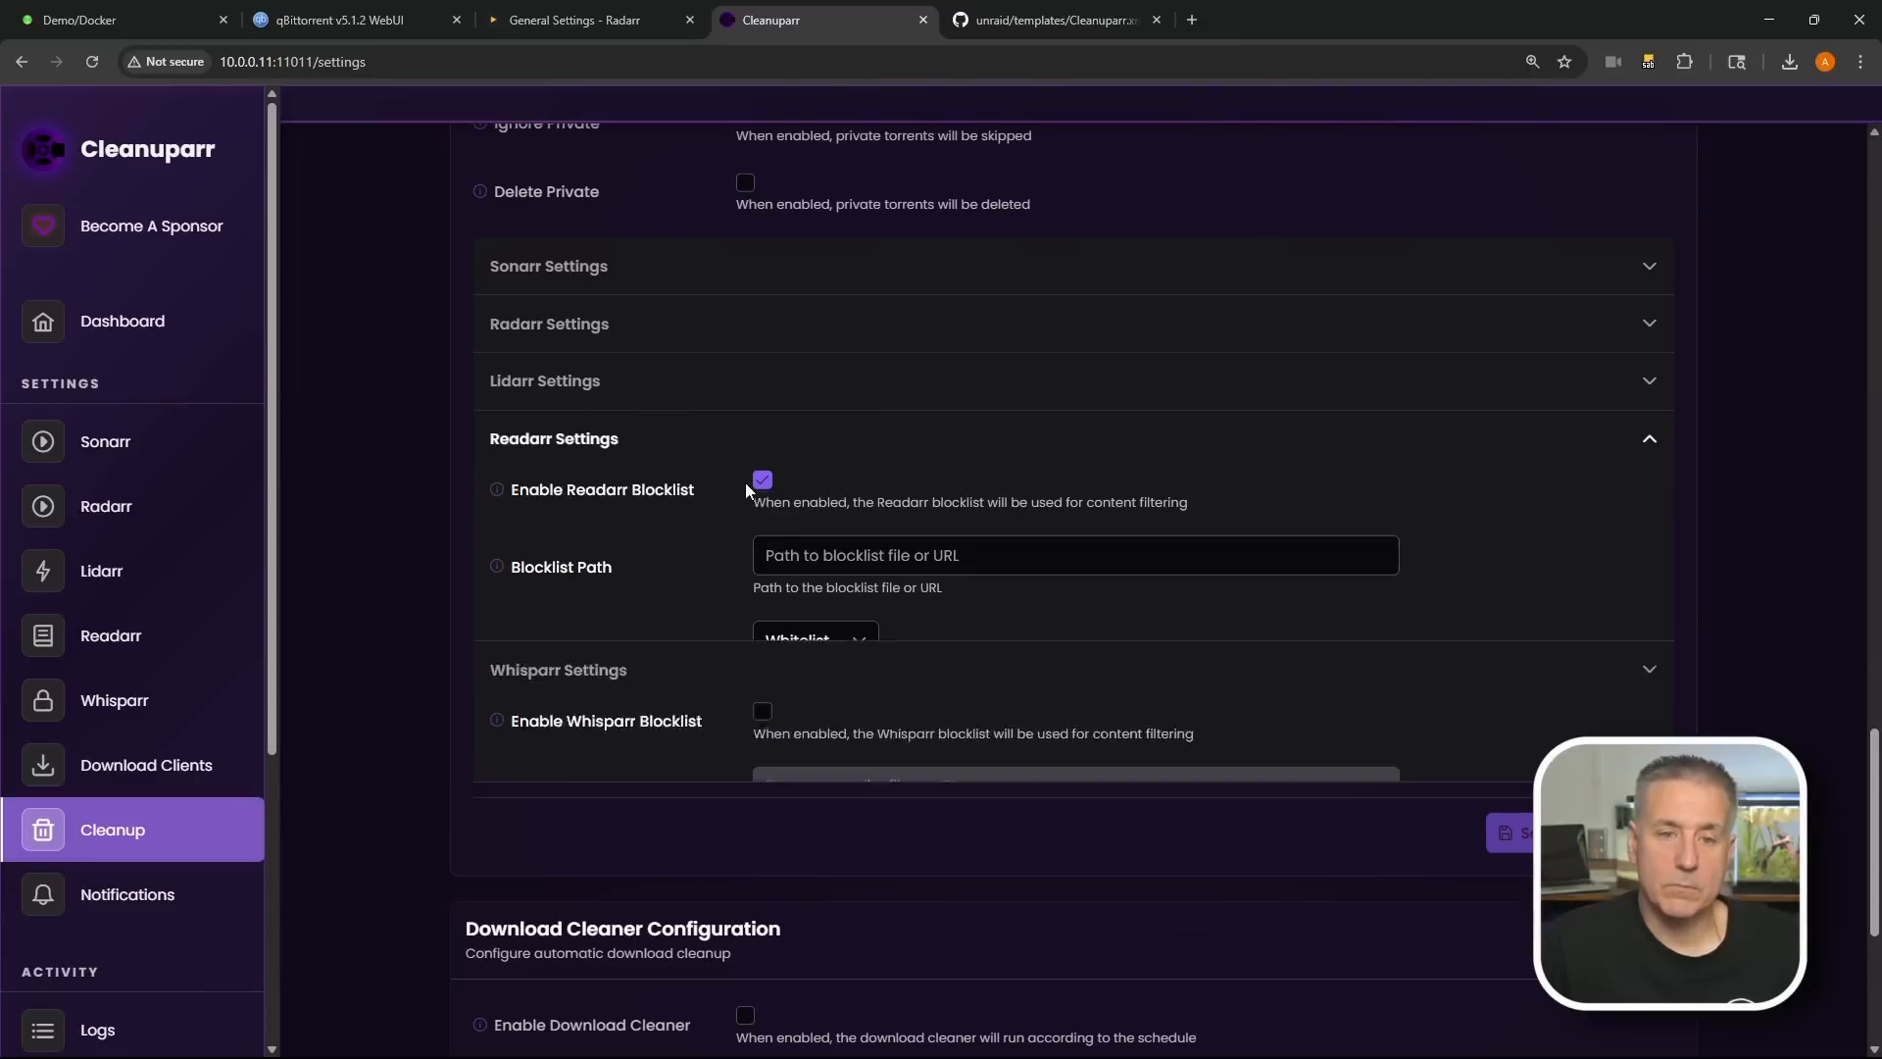
left_click(730, 397)
left_click(748, 329)
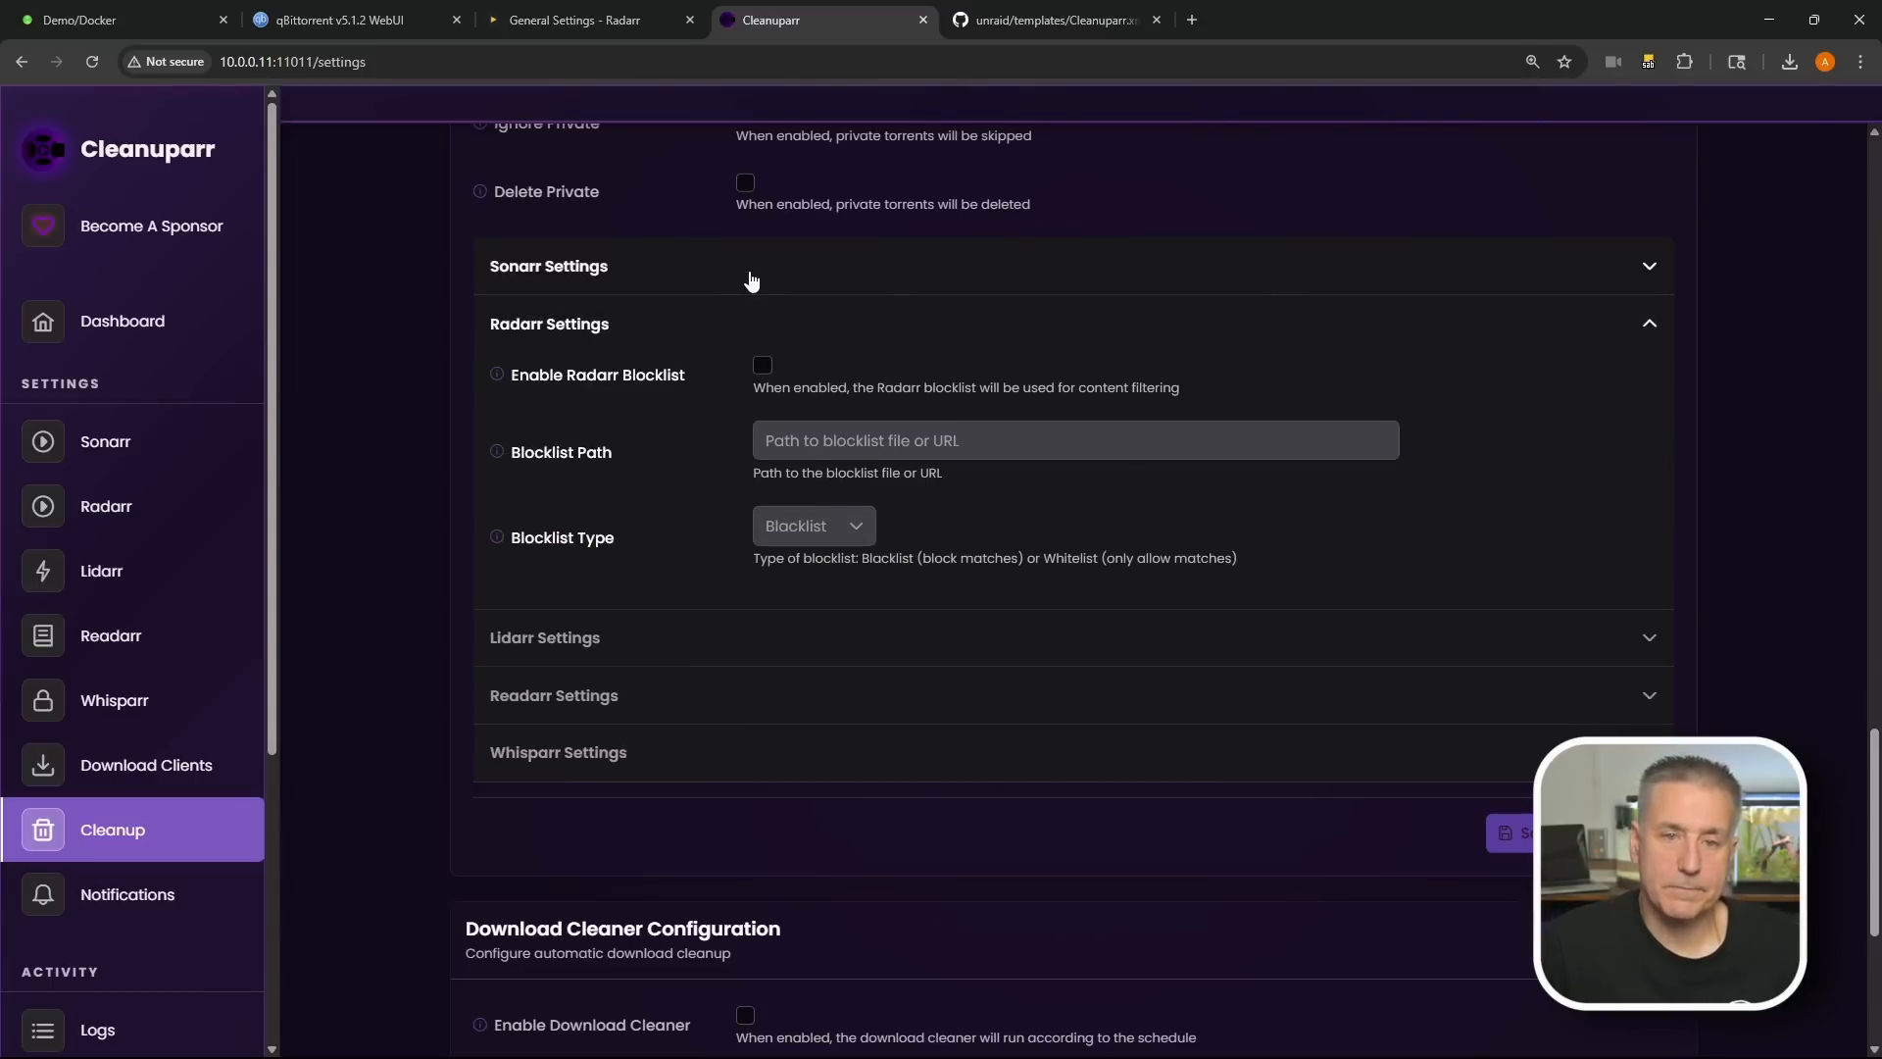
left_click(752, 270)
left_click(762, 308)
left_click(762, 308)
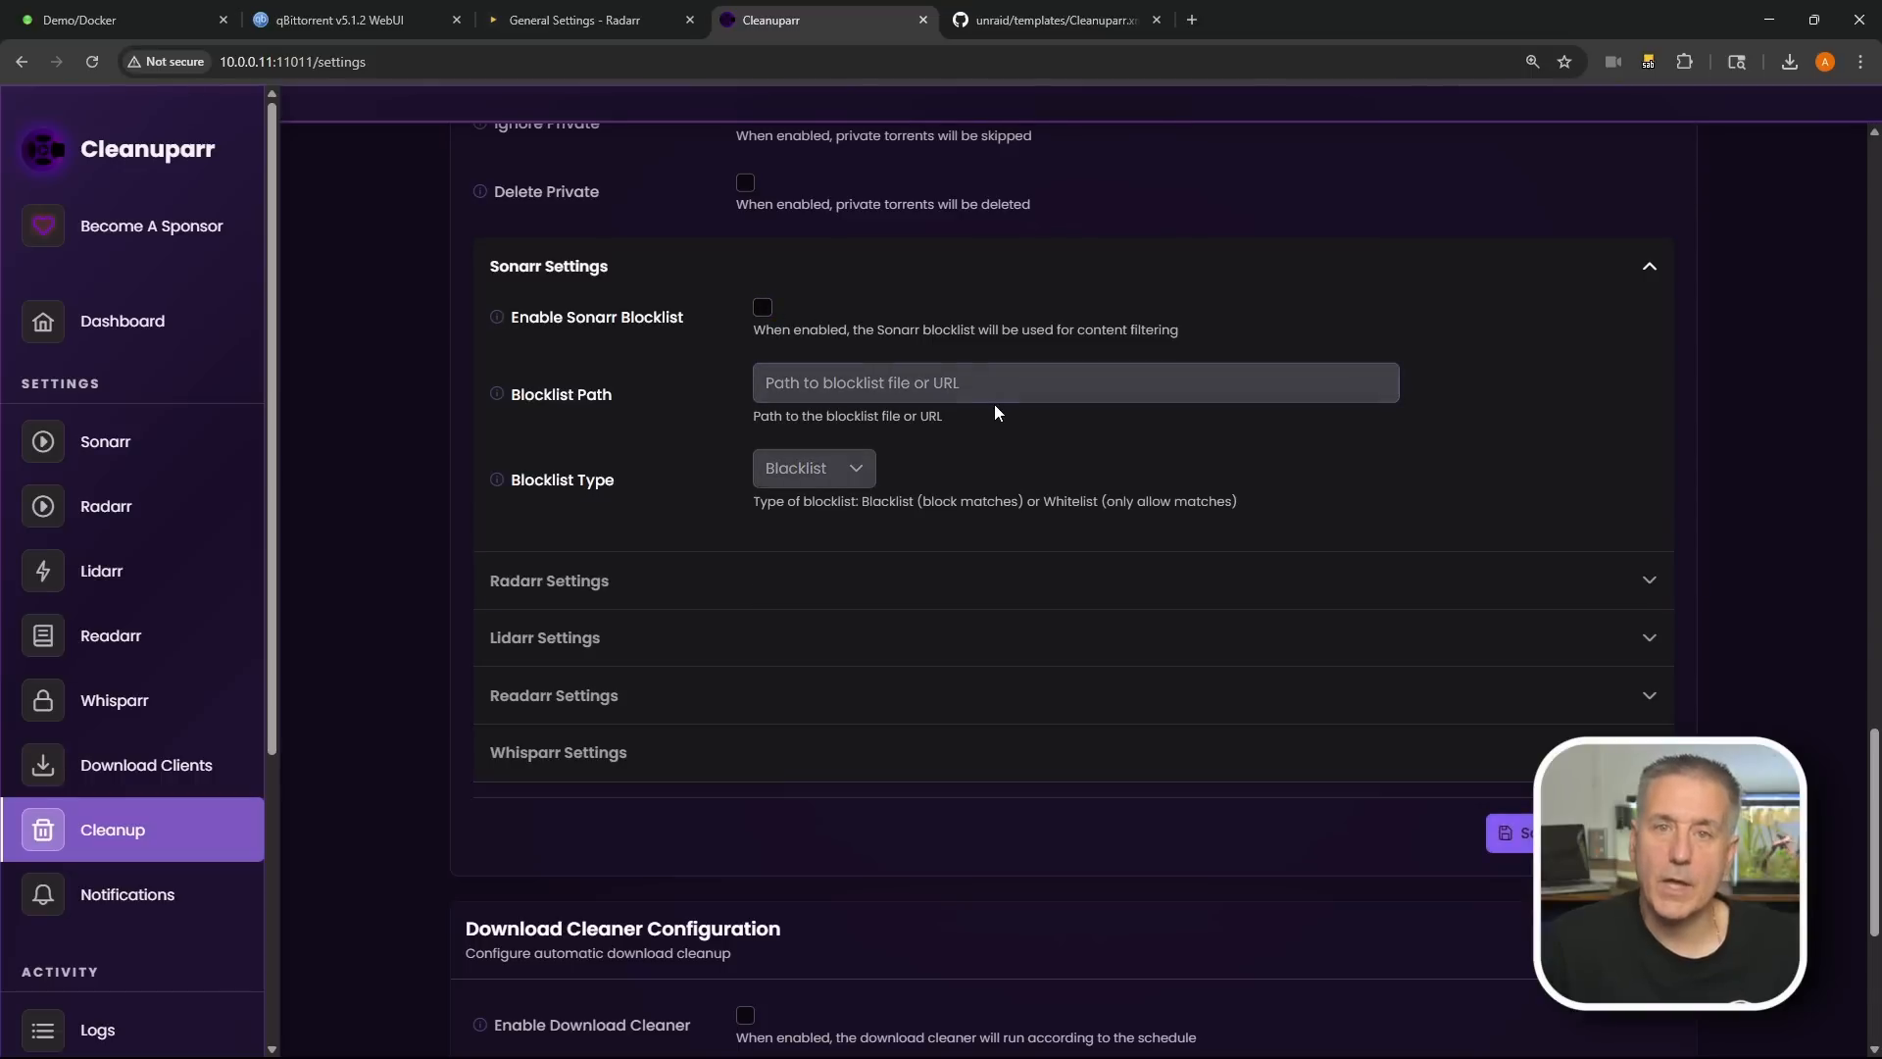
Step: Enable the Download Cleaner, look at its Advanced scheduling mode and return it to Basic
scroll(1102, 453, "down", 1)
scroll(1102, 452, "down", 3)
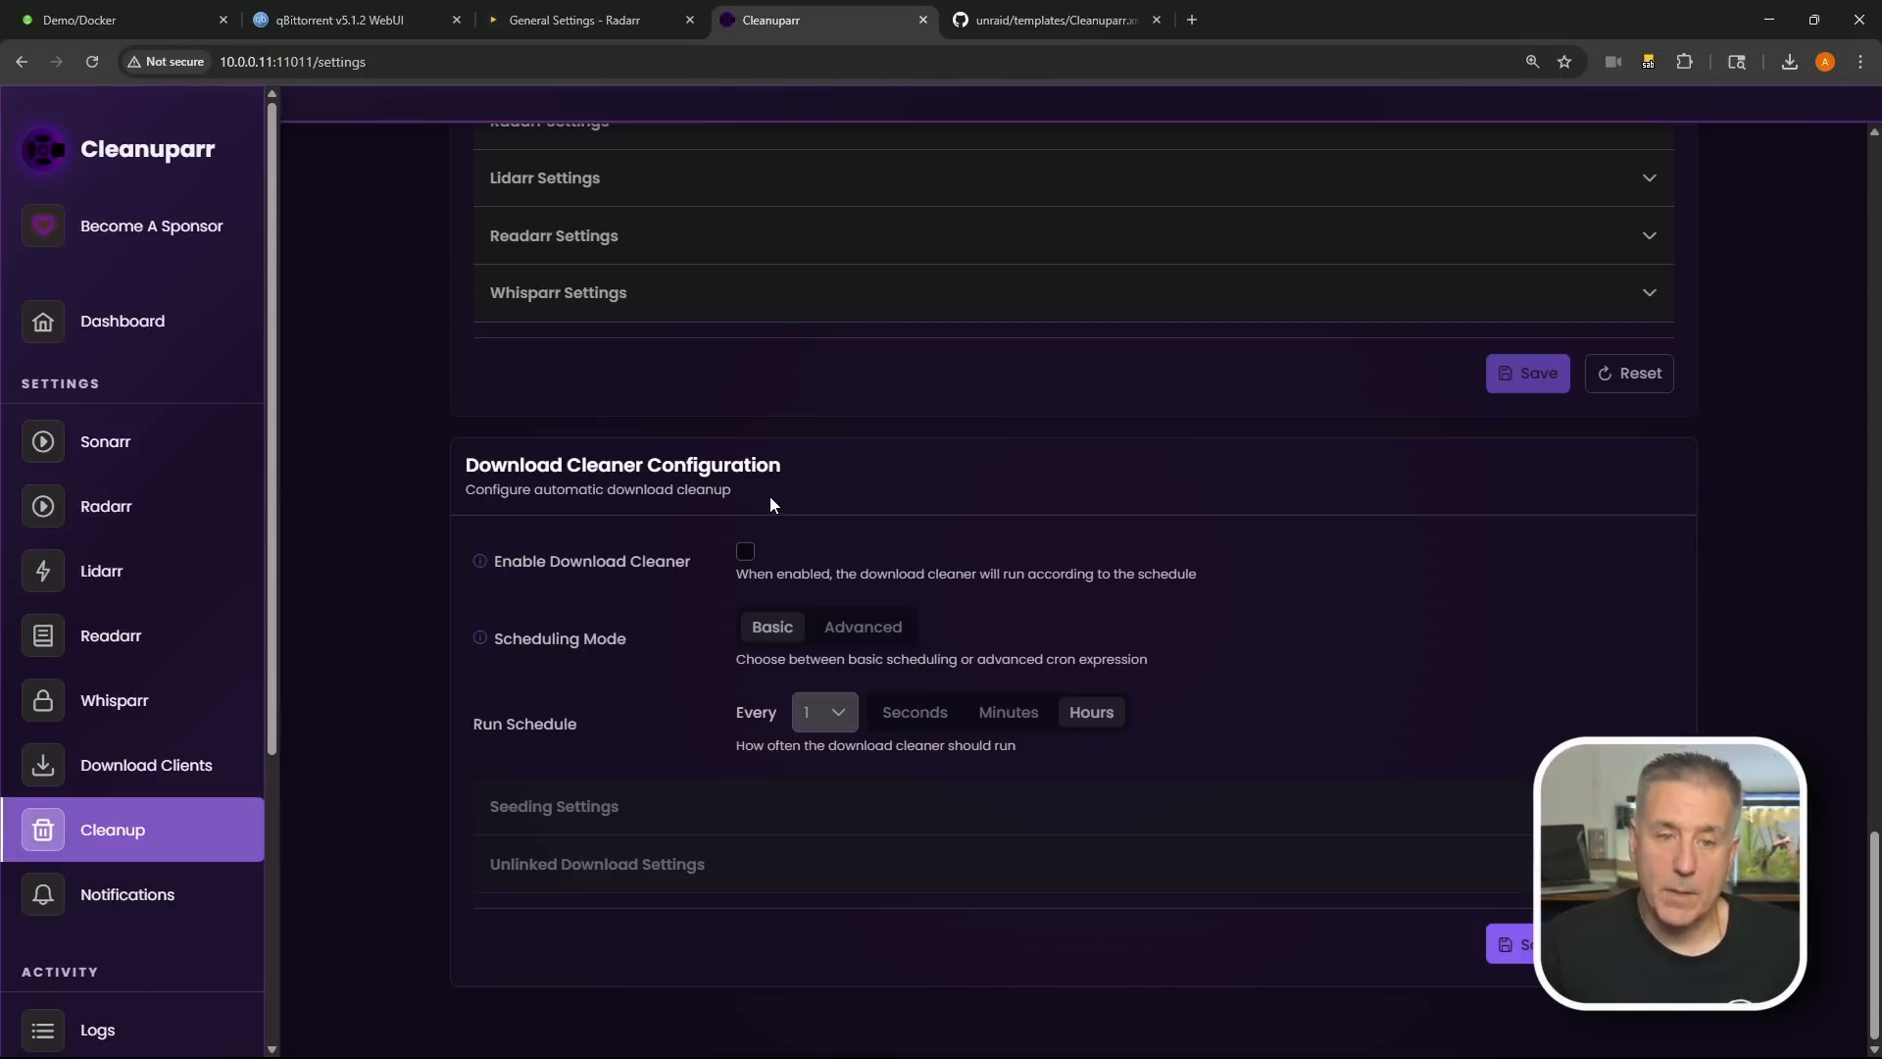
left_click(744, 551)
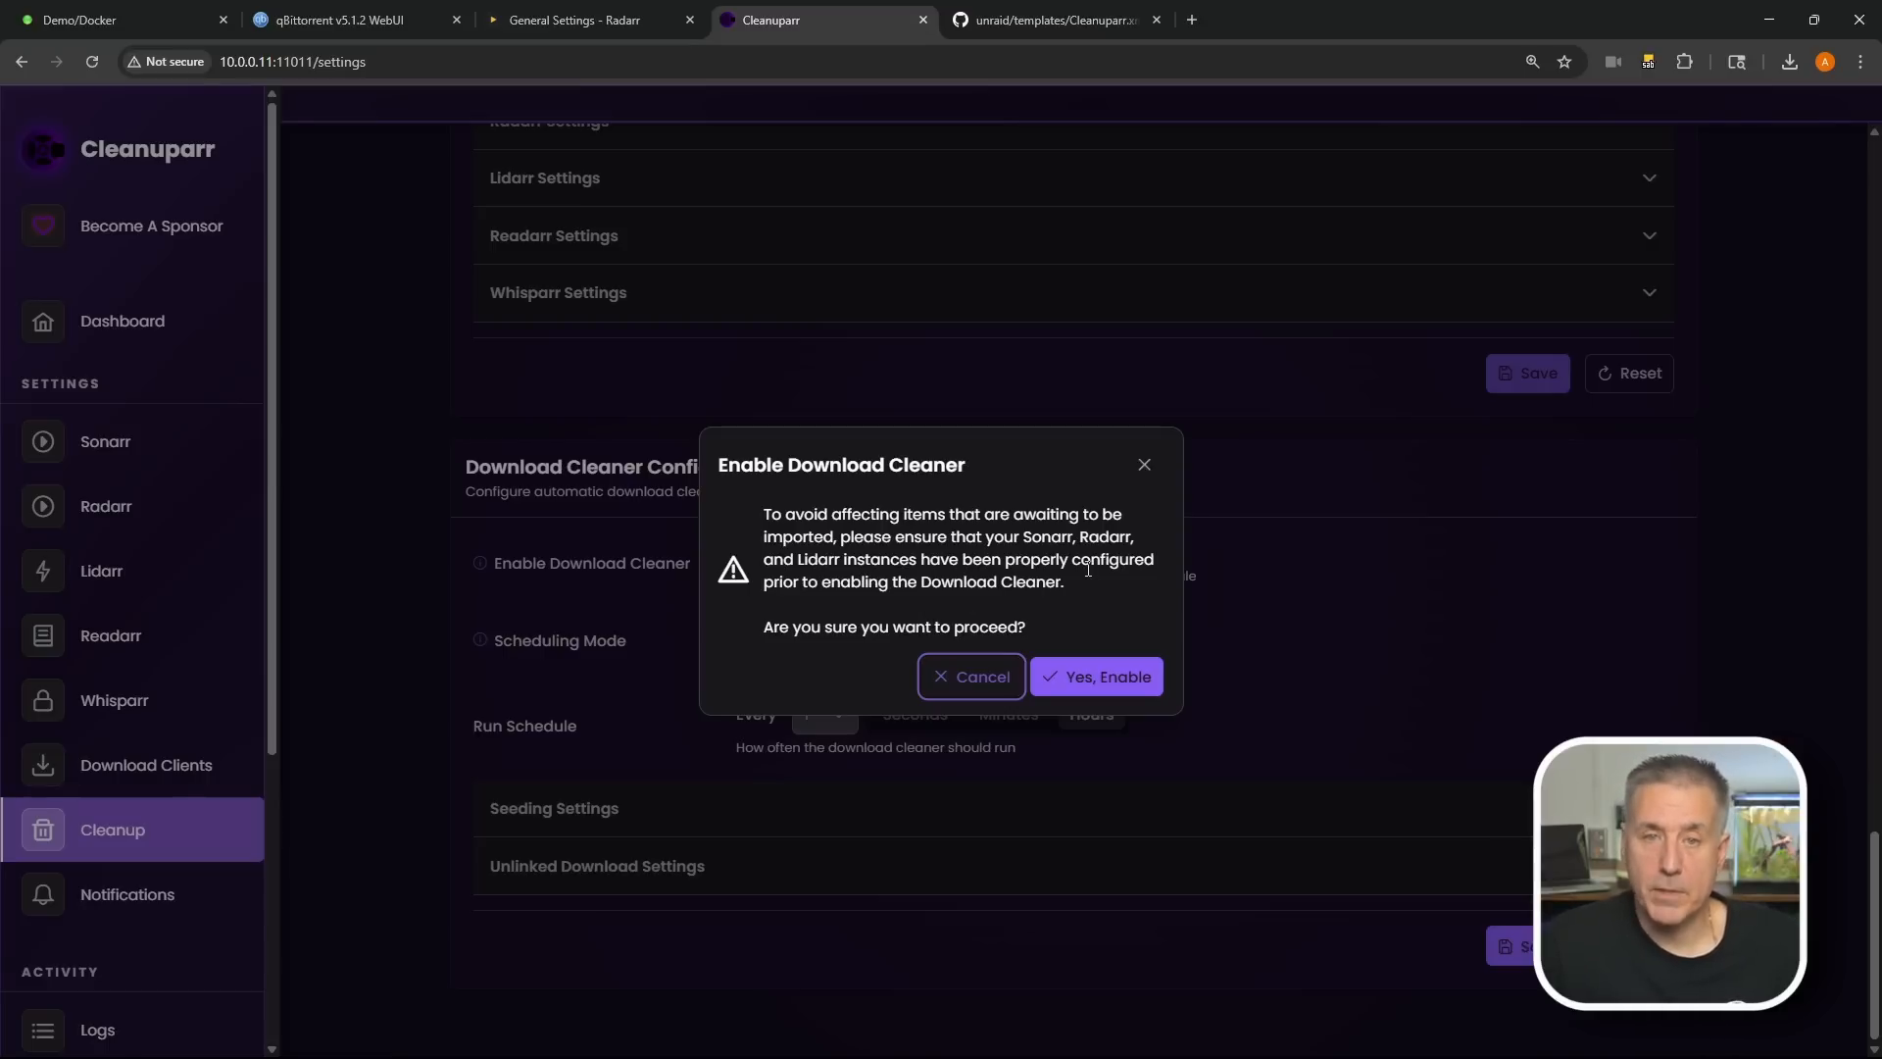
left_click(1127, 679)
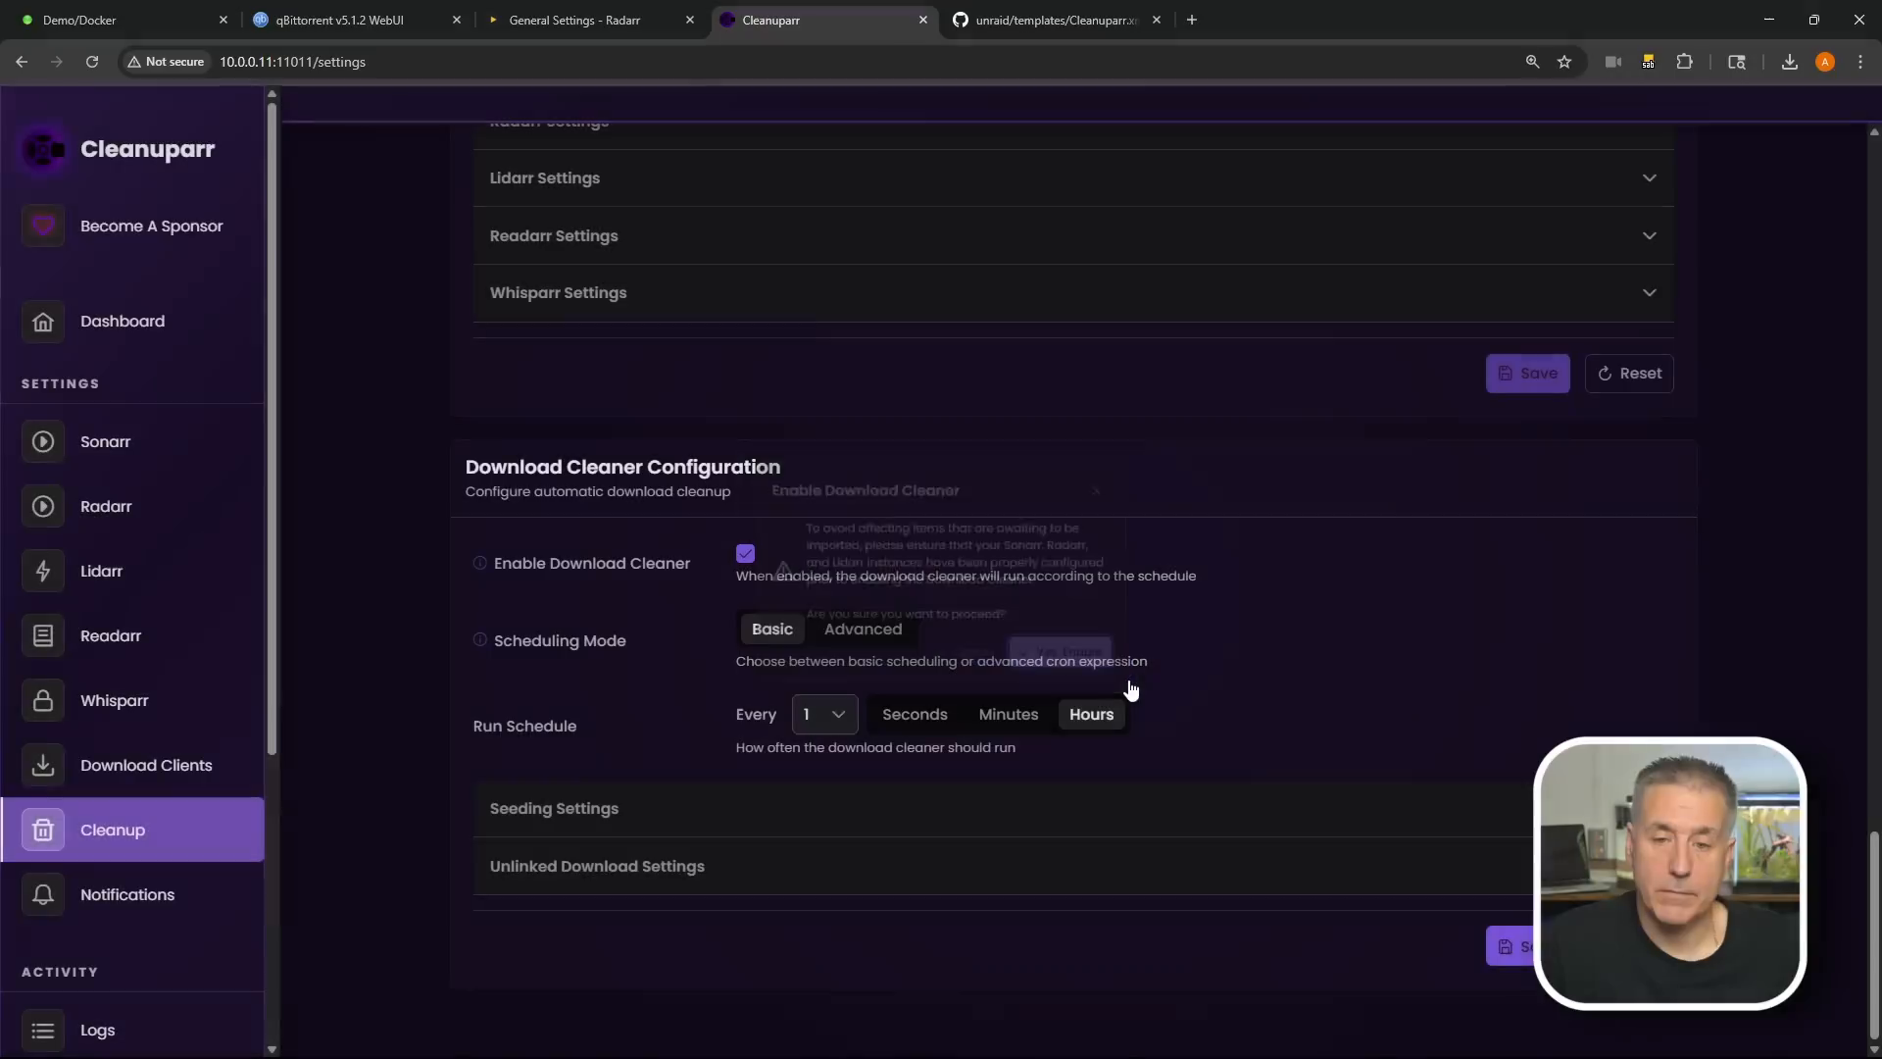
left_click(841, 635)
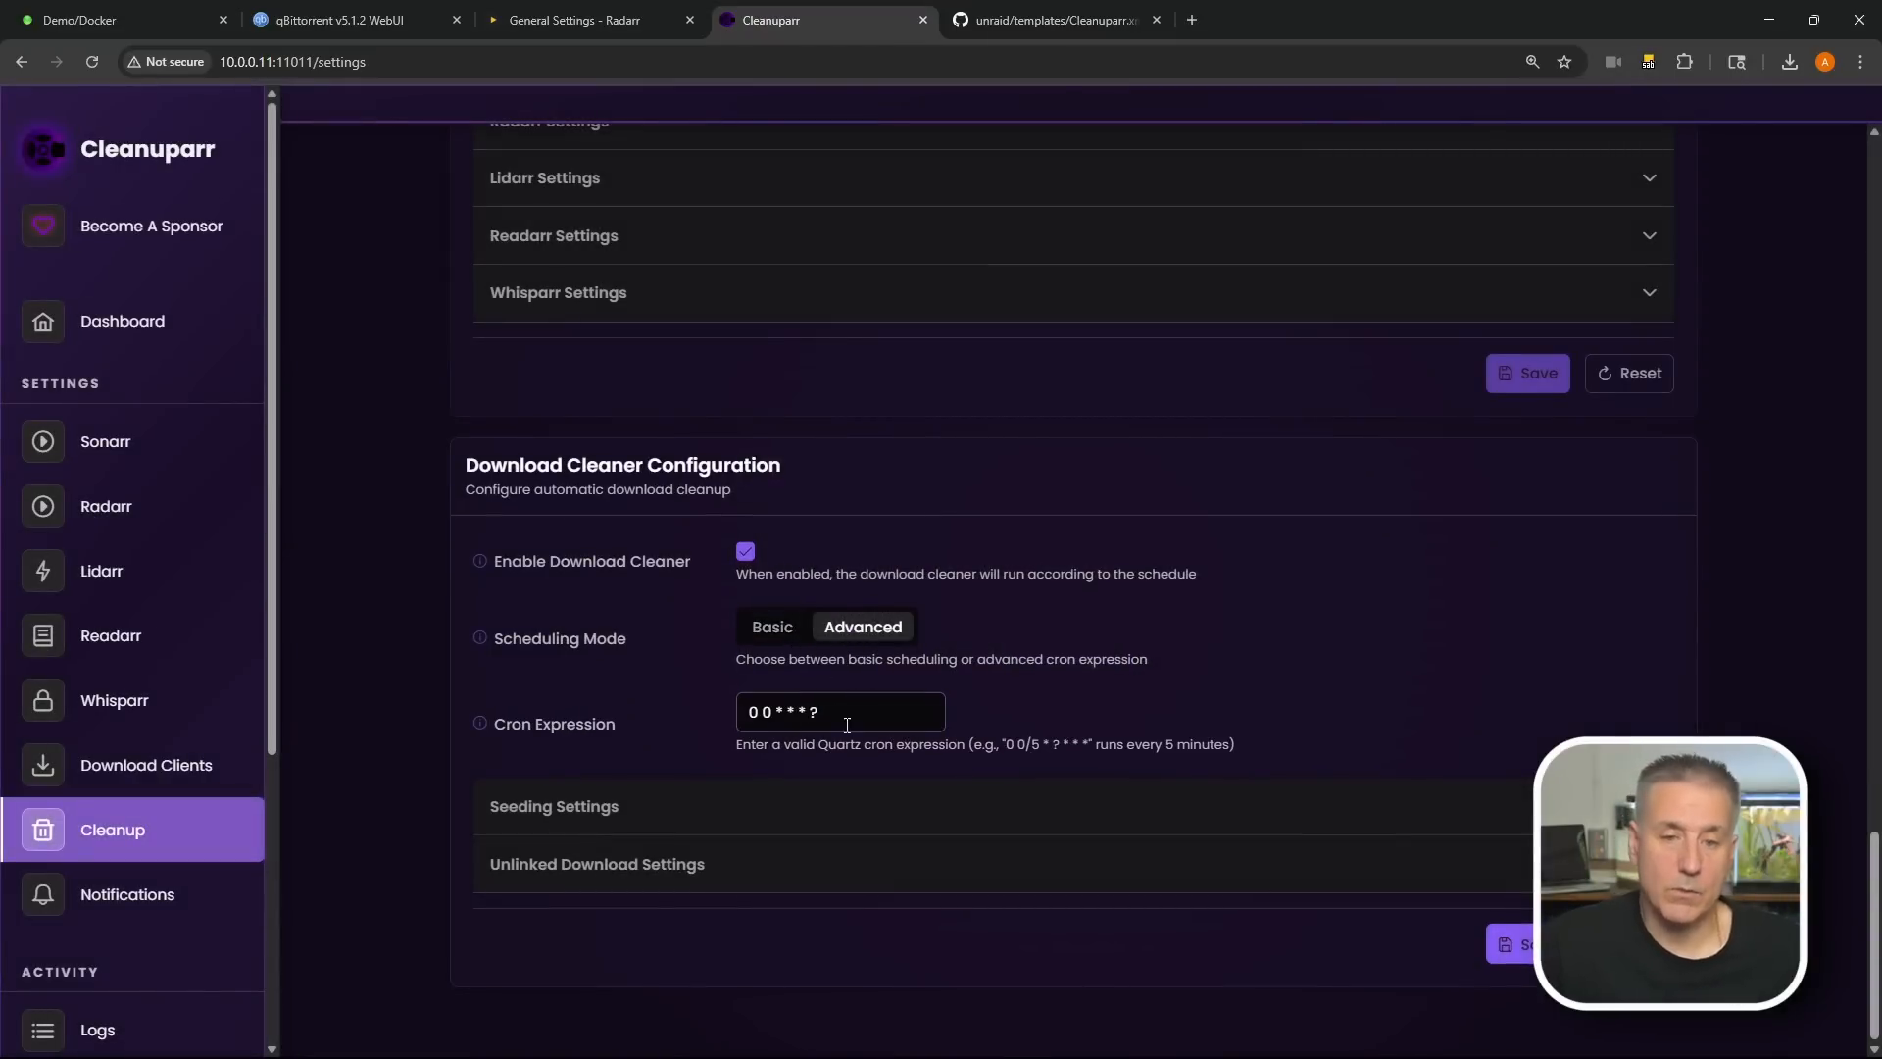
left_click(779, 632)
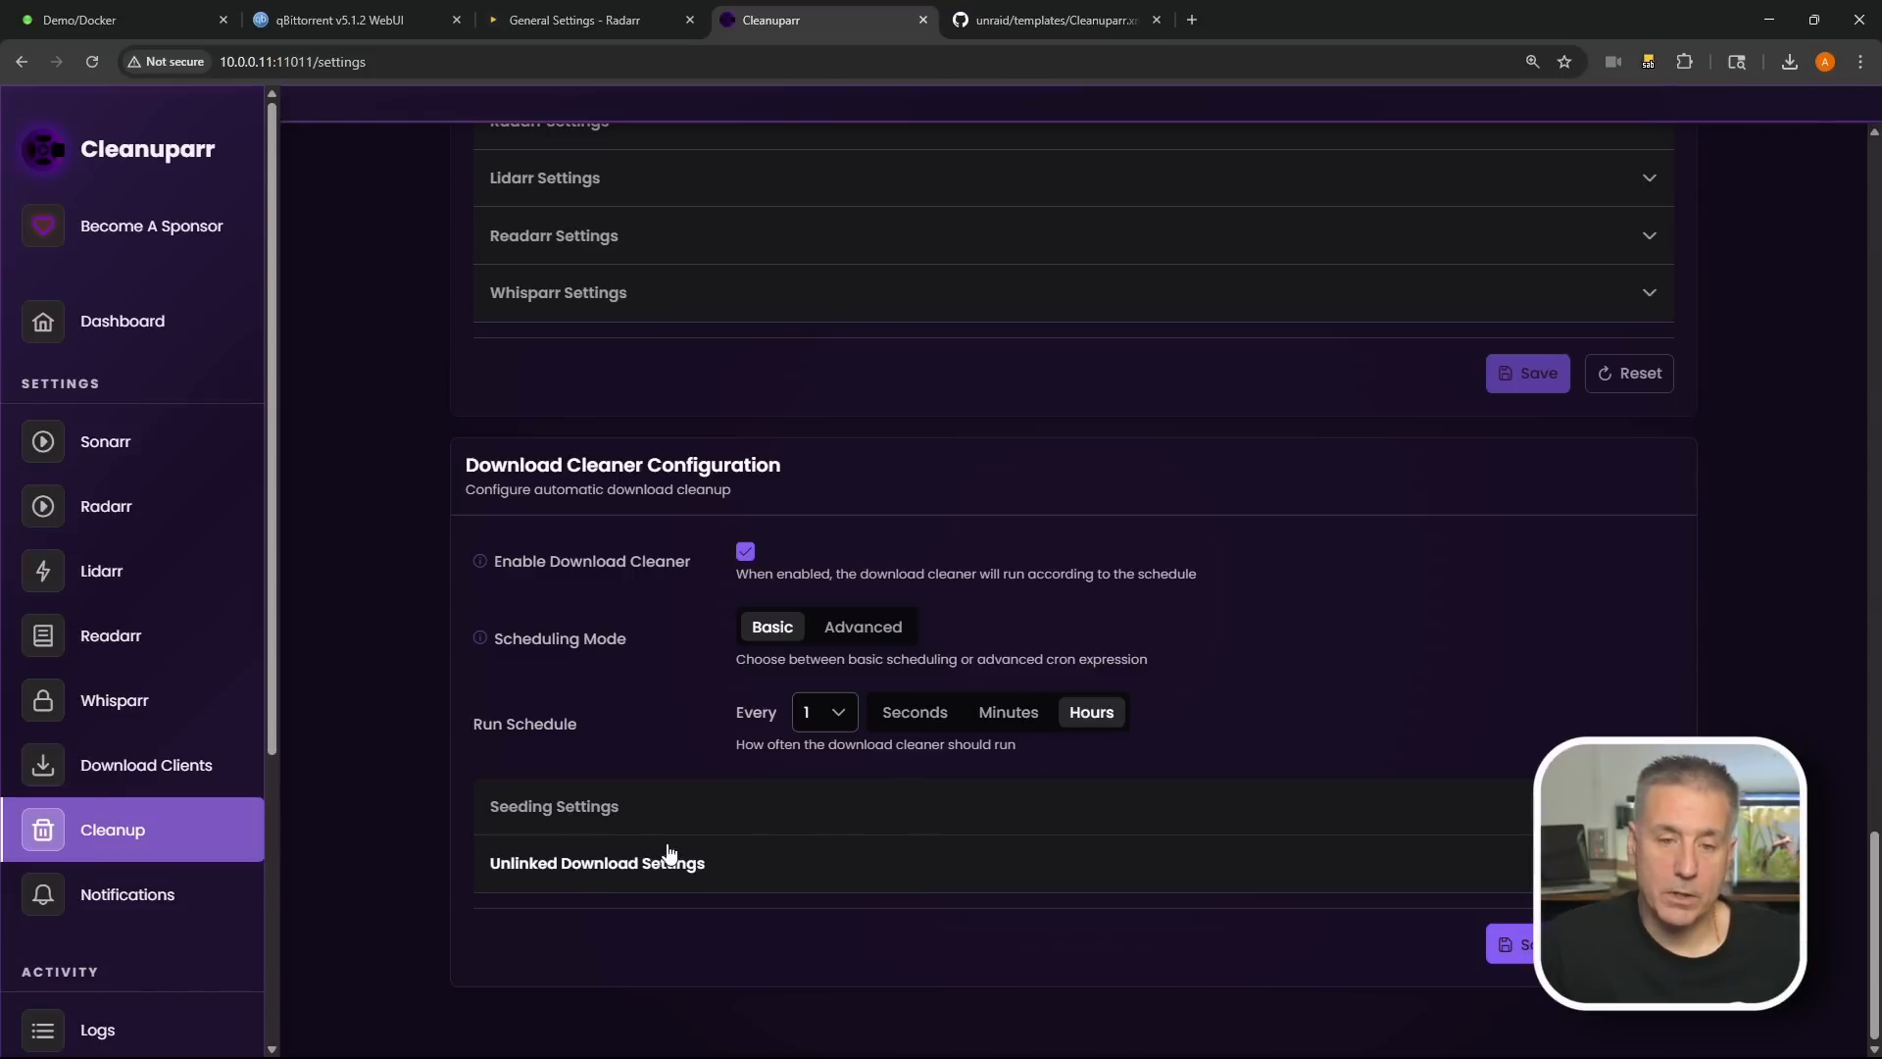
Step: Add a category named Sonarr to the Download Cleaner's seeding rules
left_click(694, 812)
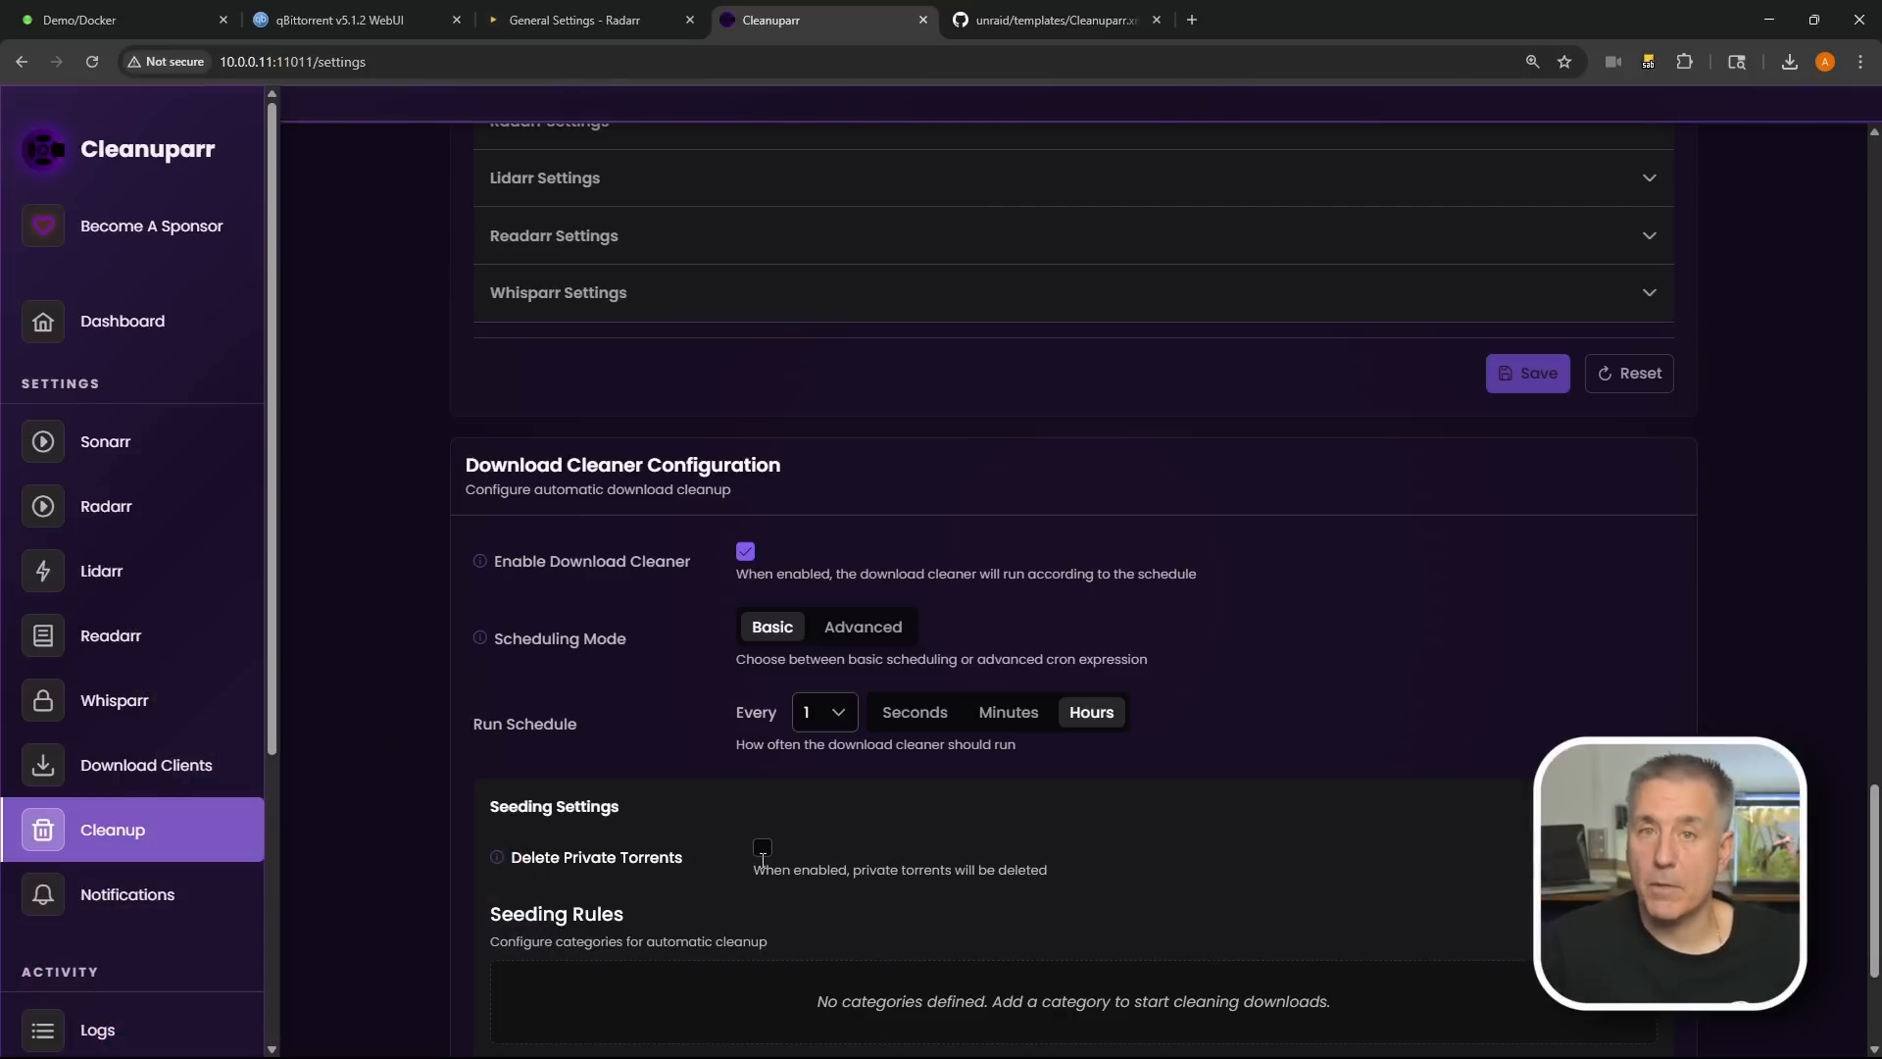
scroll(762, 859, "down", 1)
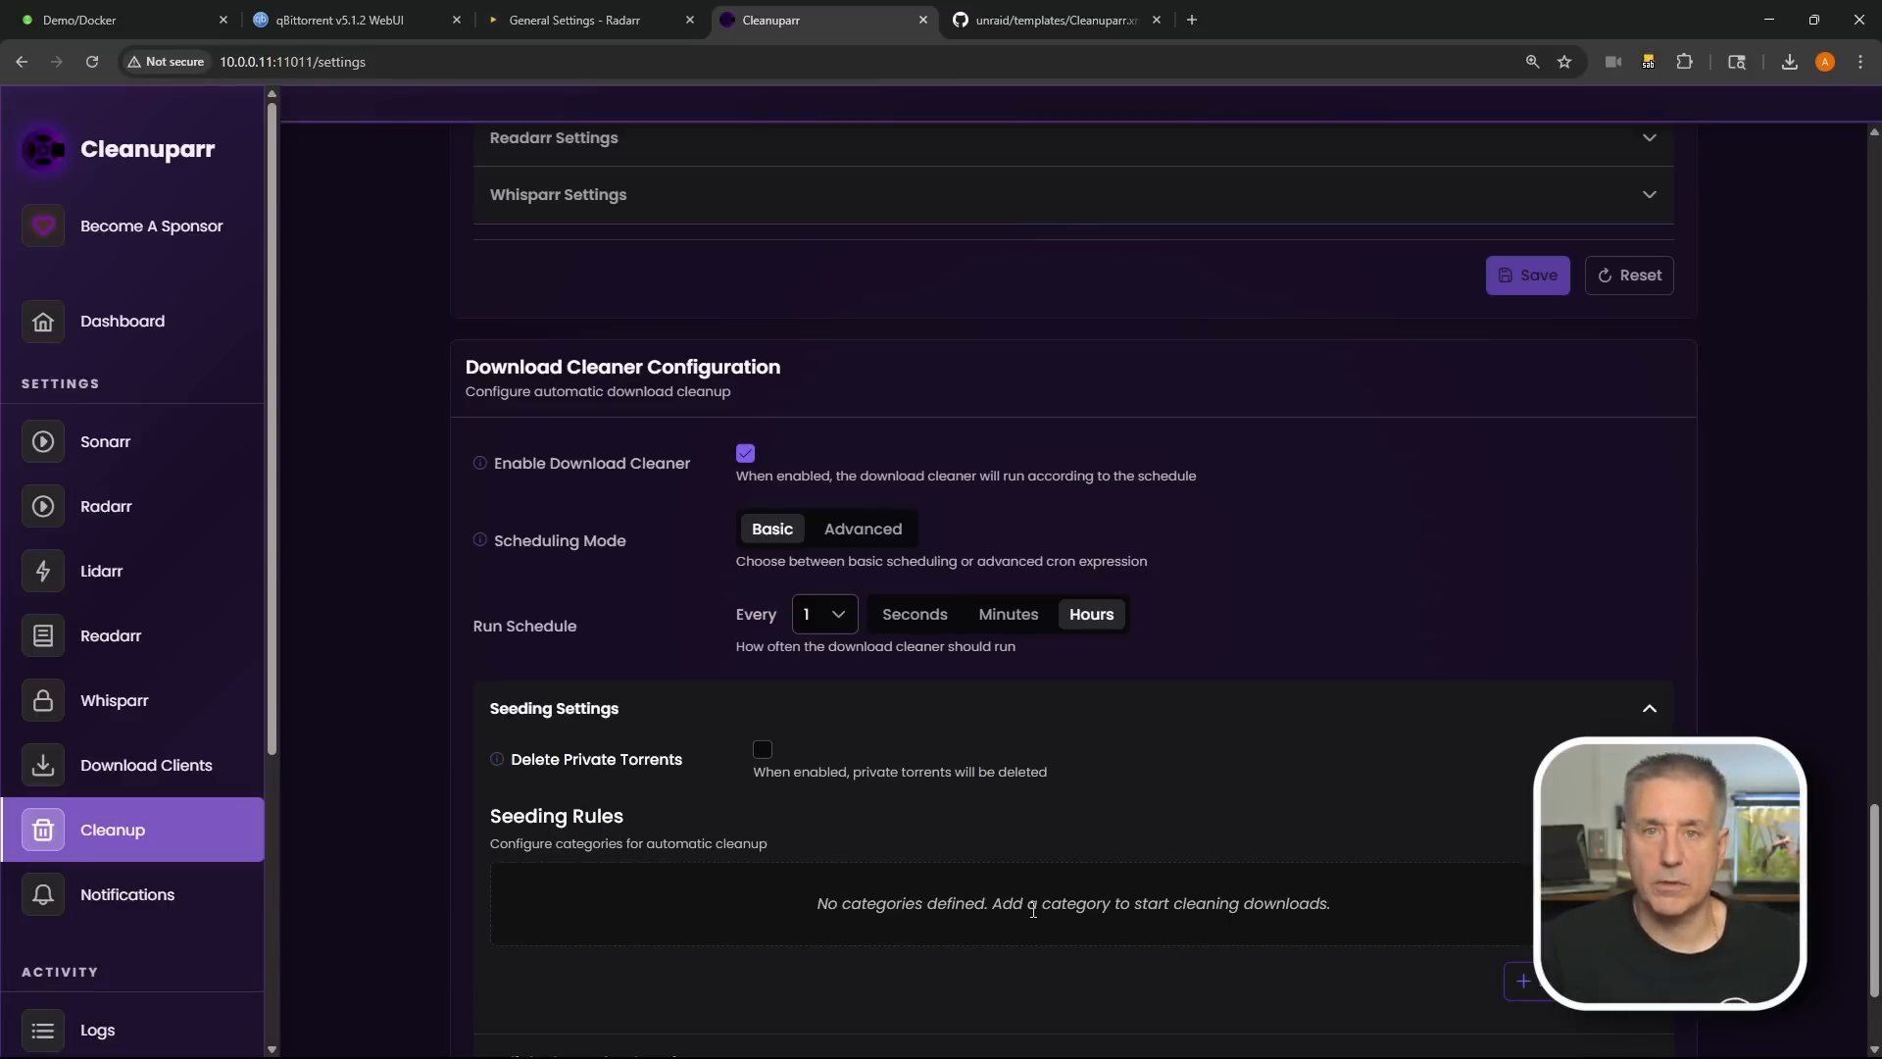
left_click(1573, 981)
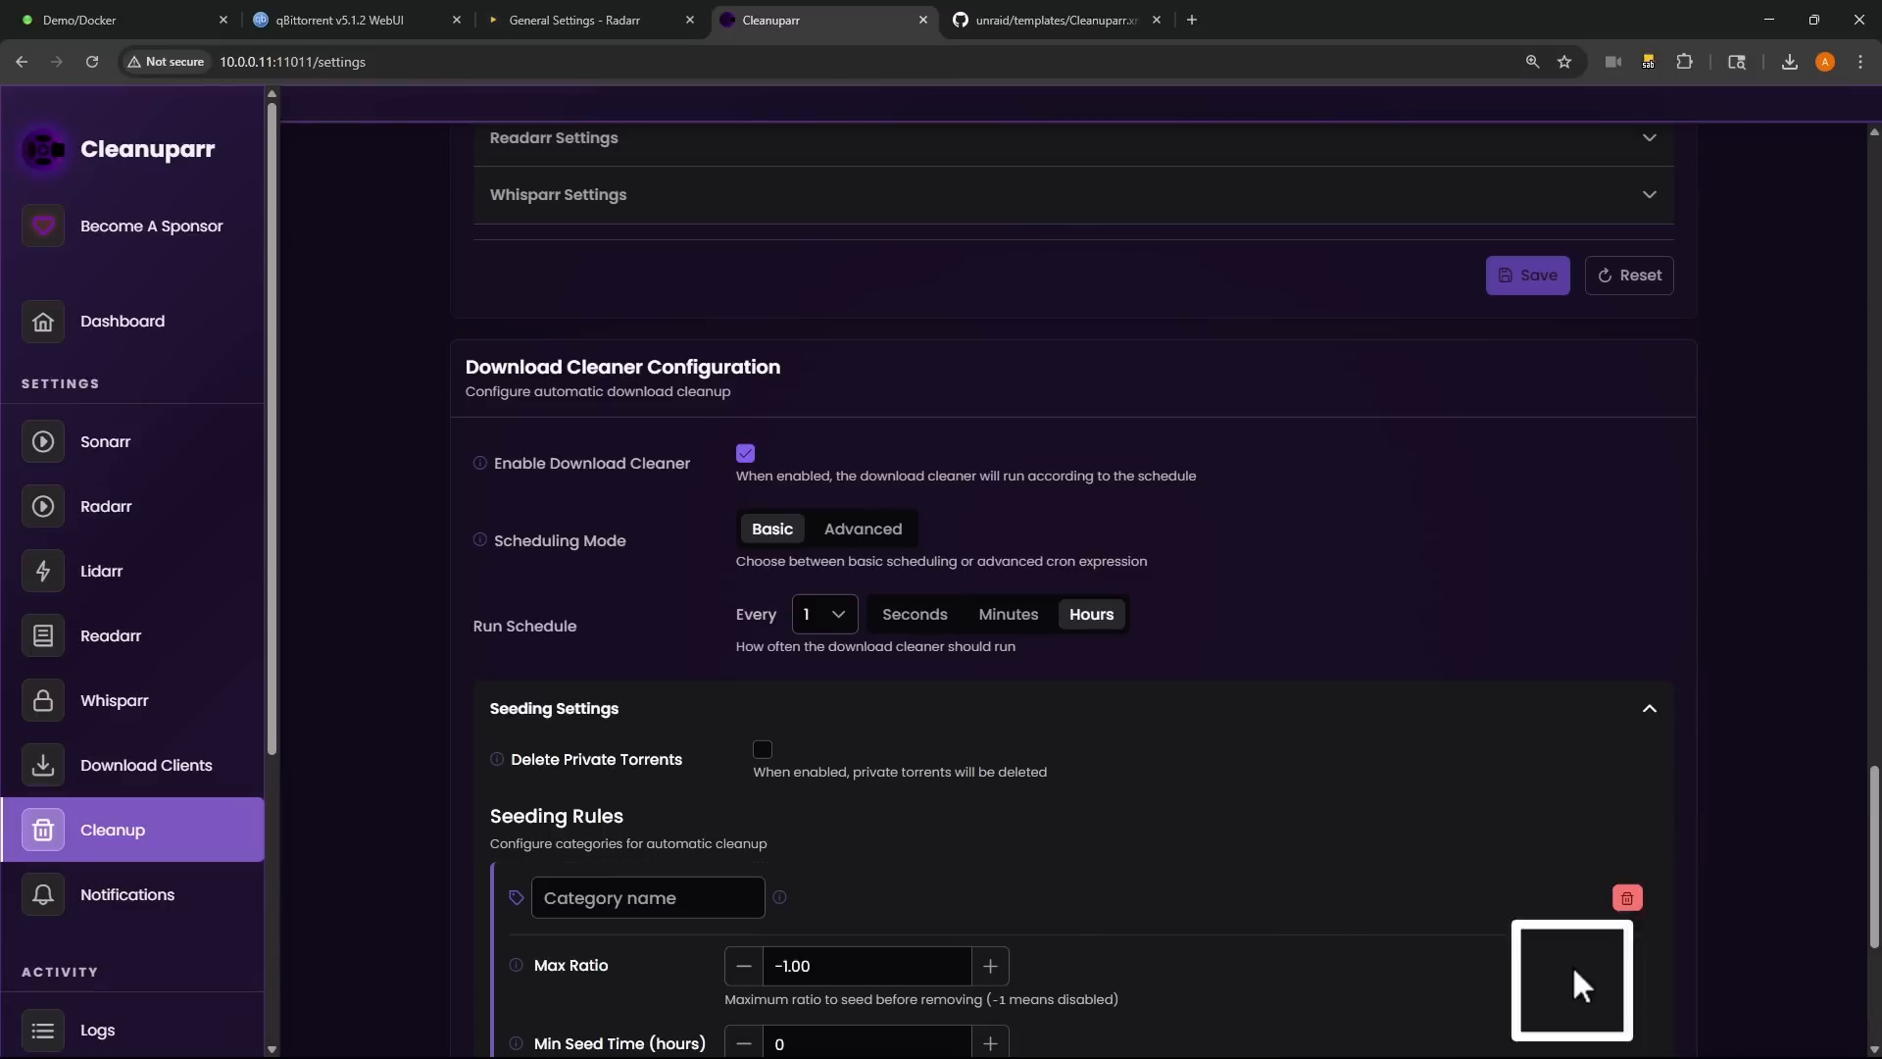
scroll(589, 874, "down", 1)
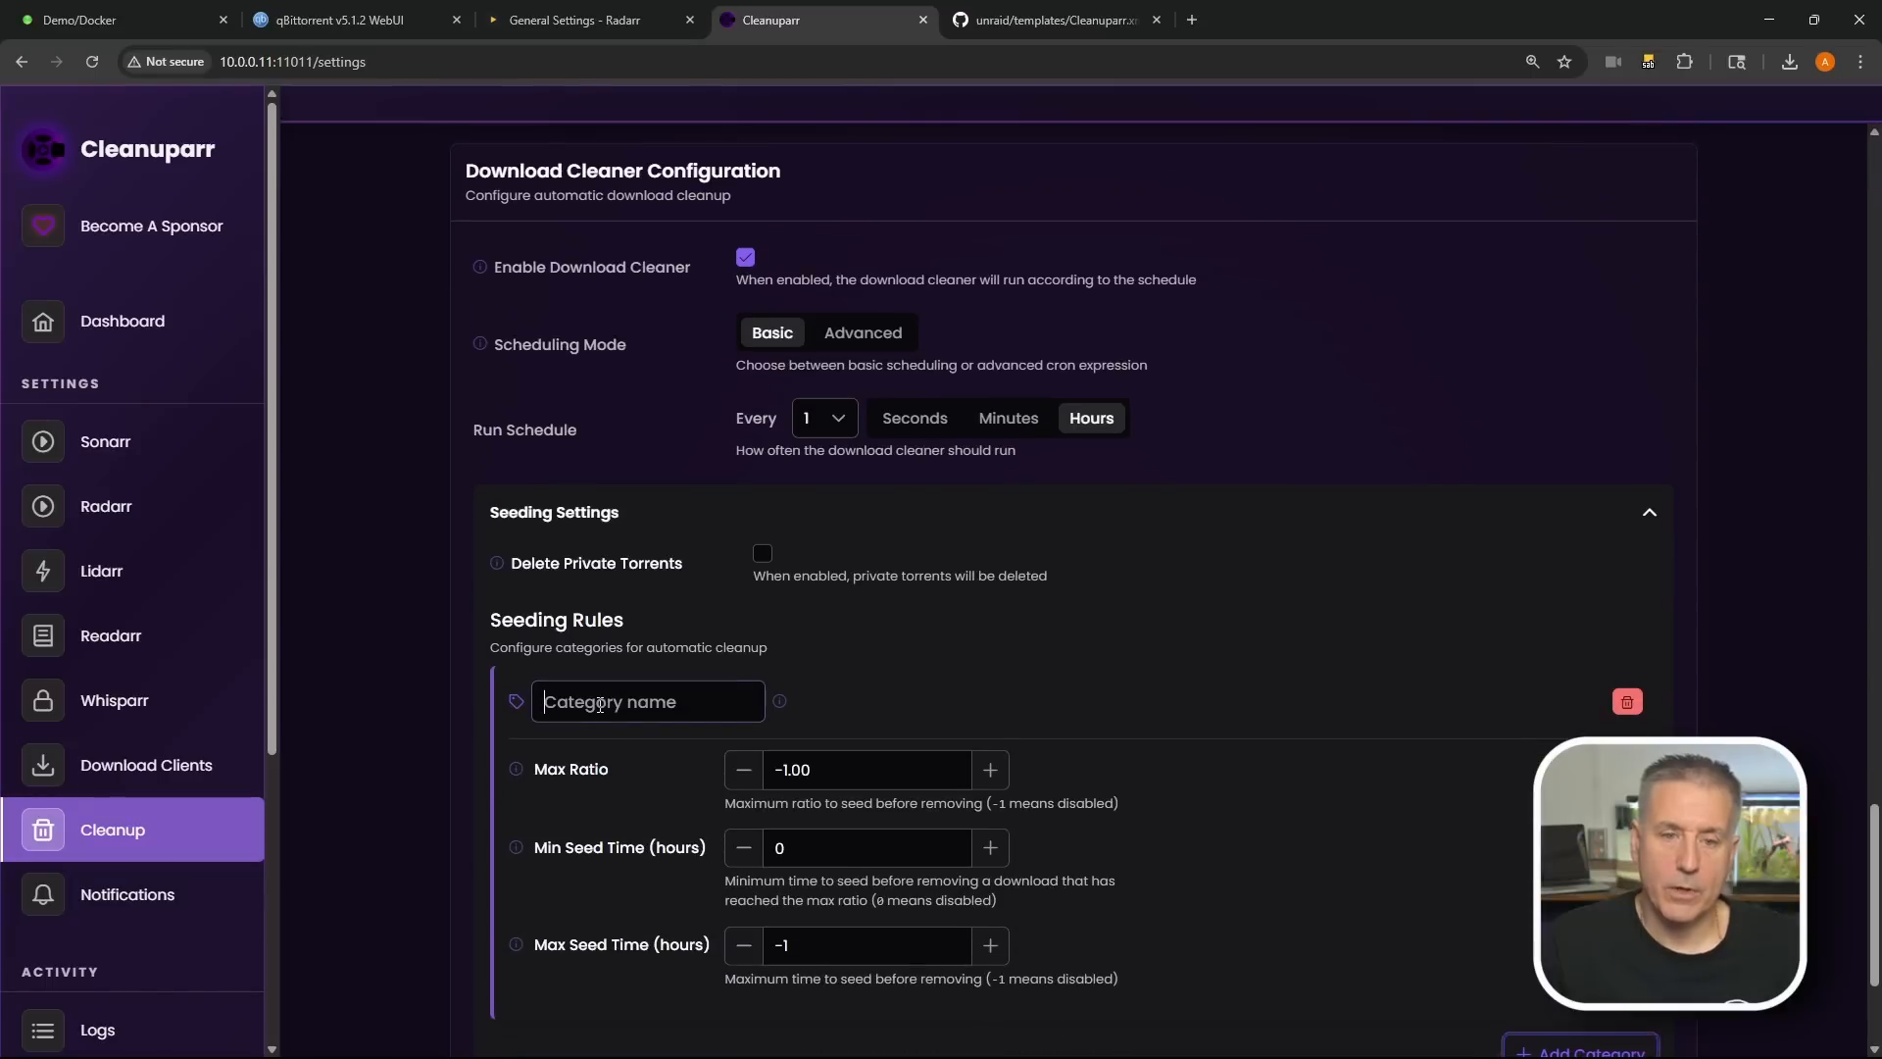
left_click(600, 705)
type("Sonarr")
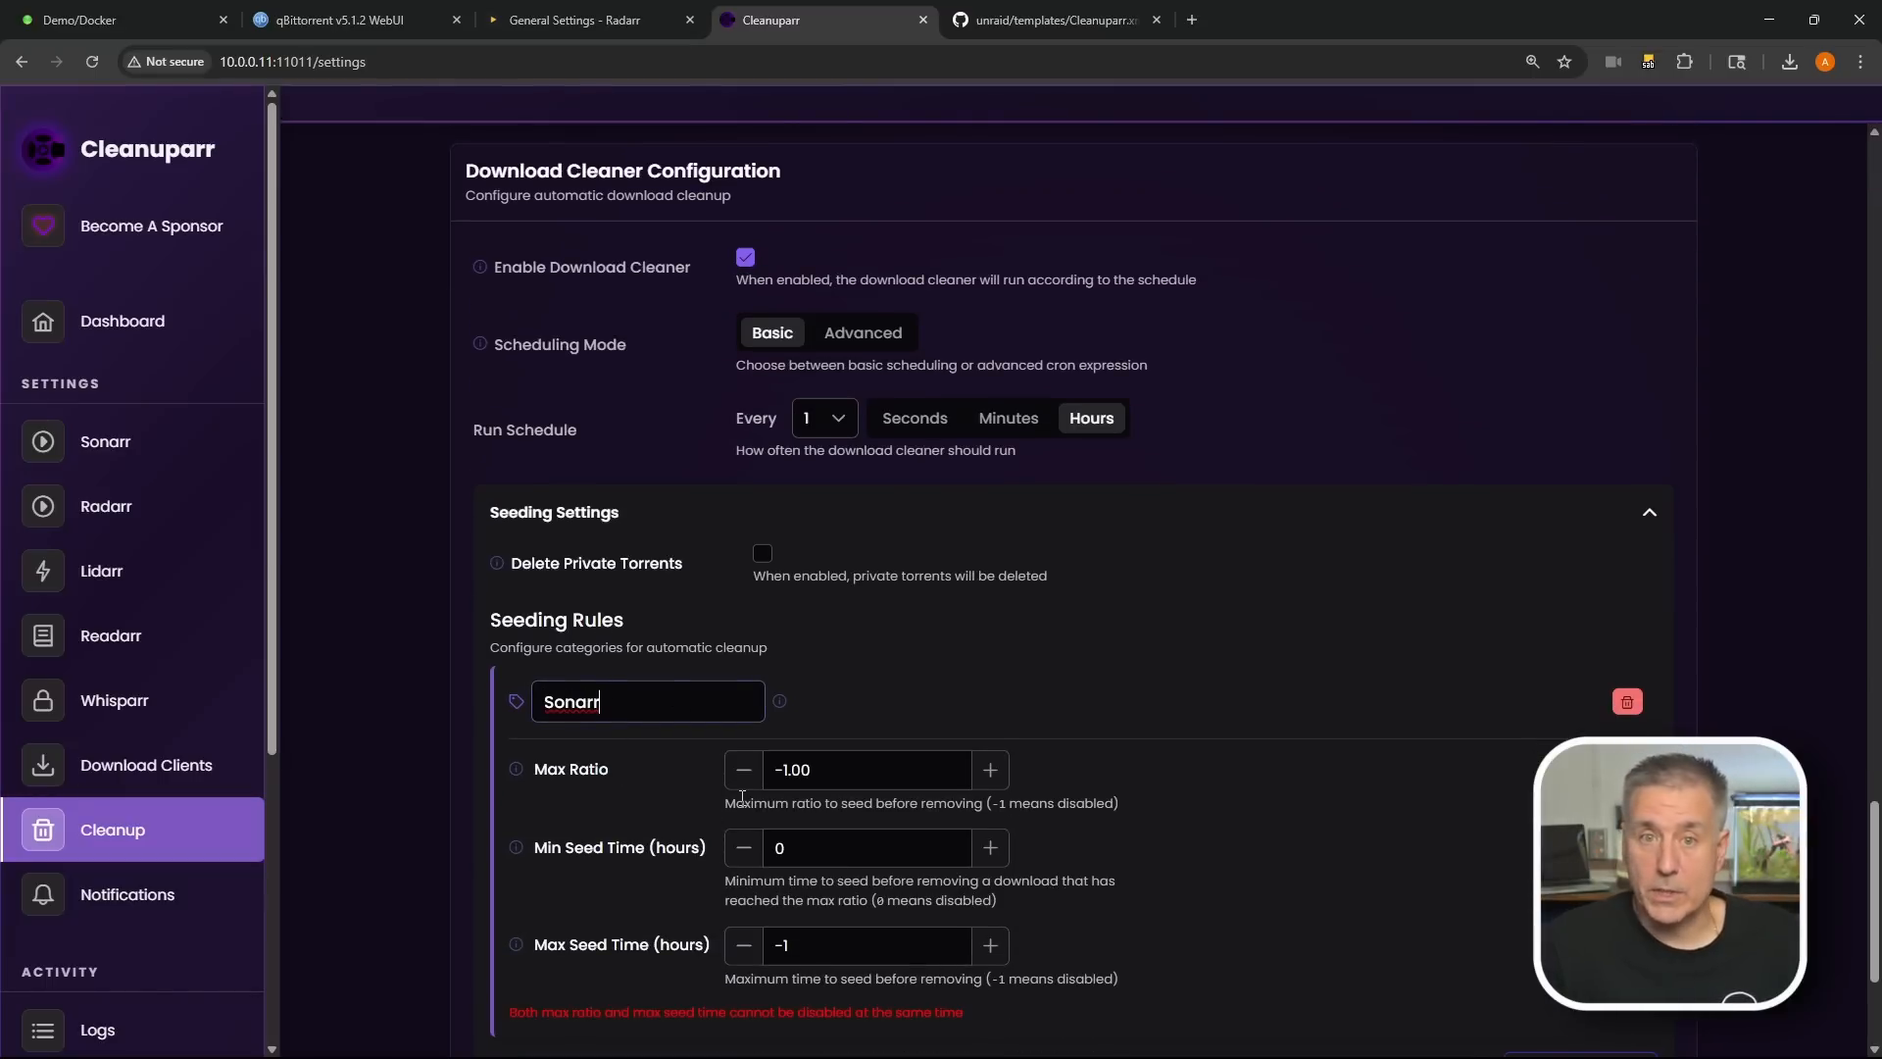
Step: Set the Sonarr seeding rule to Max Ratio 2, Min Seed Time 10 hours and Max Seed Time 20 hours
left_click(819, 770)
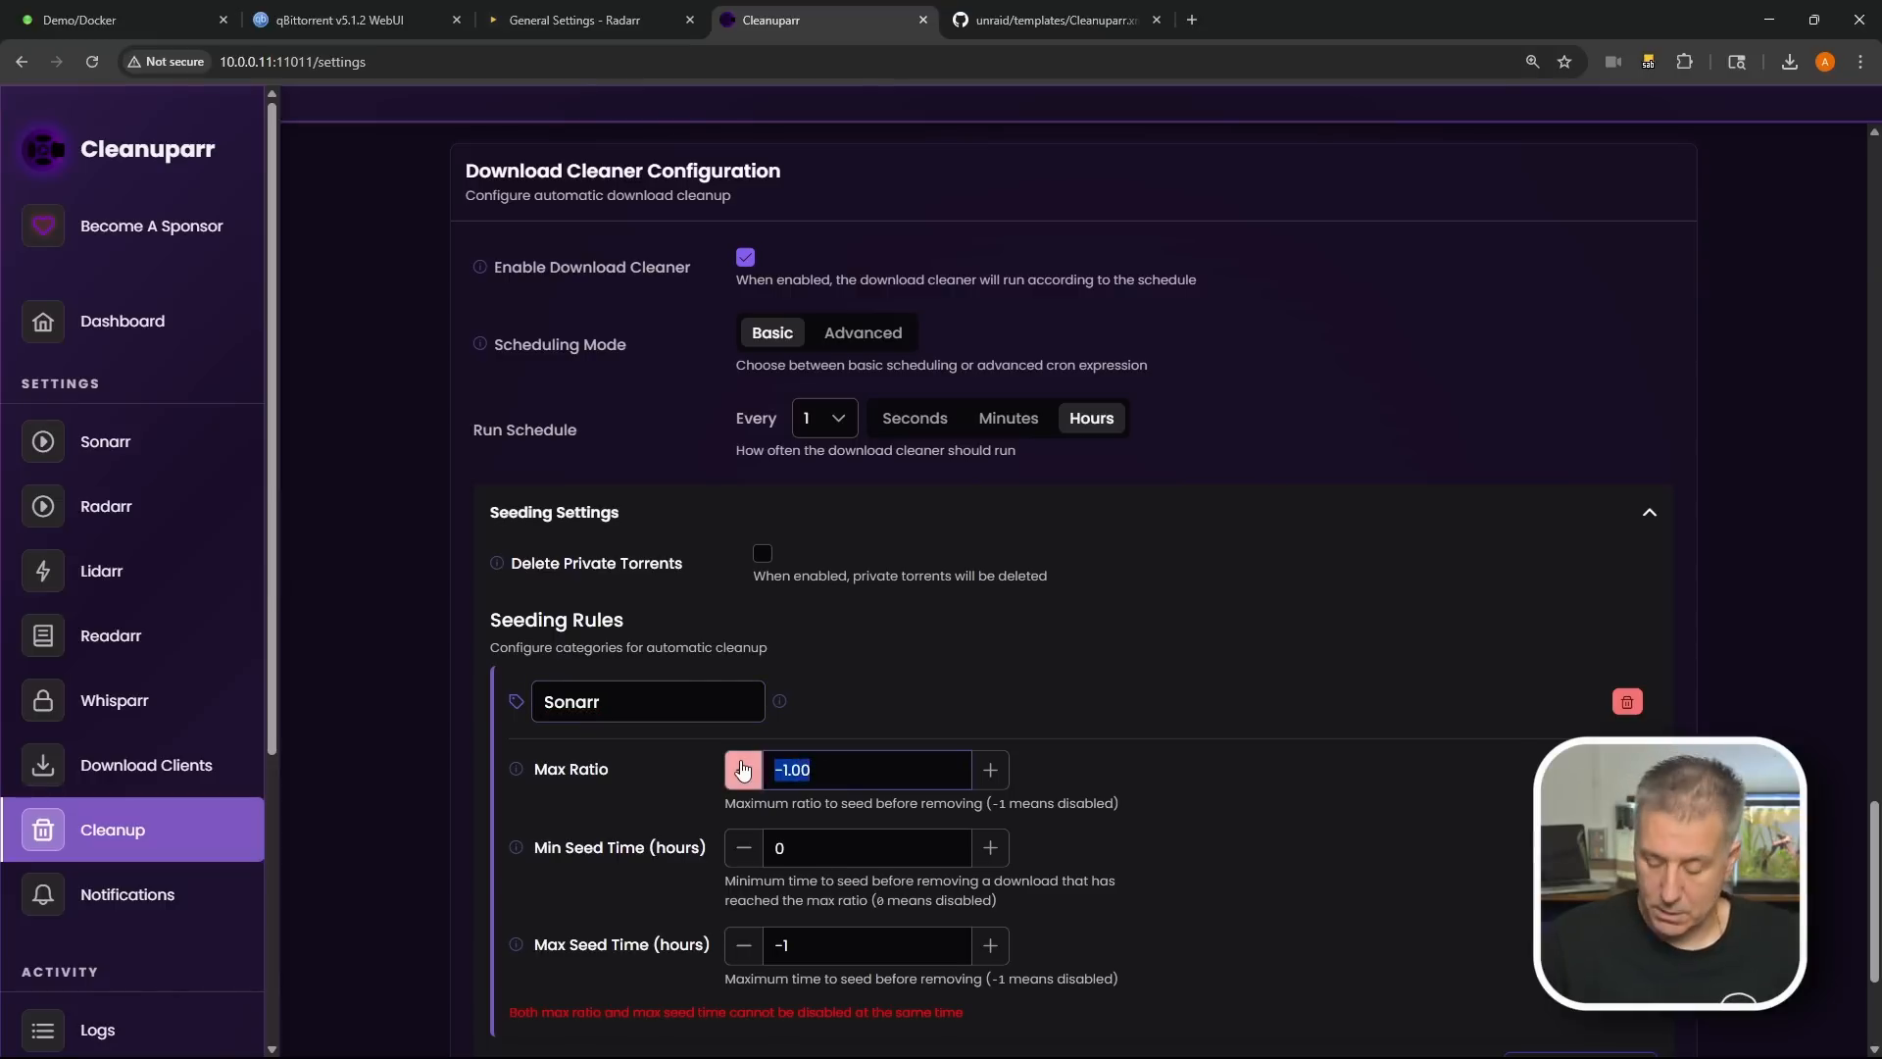
type("2")
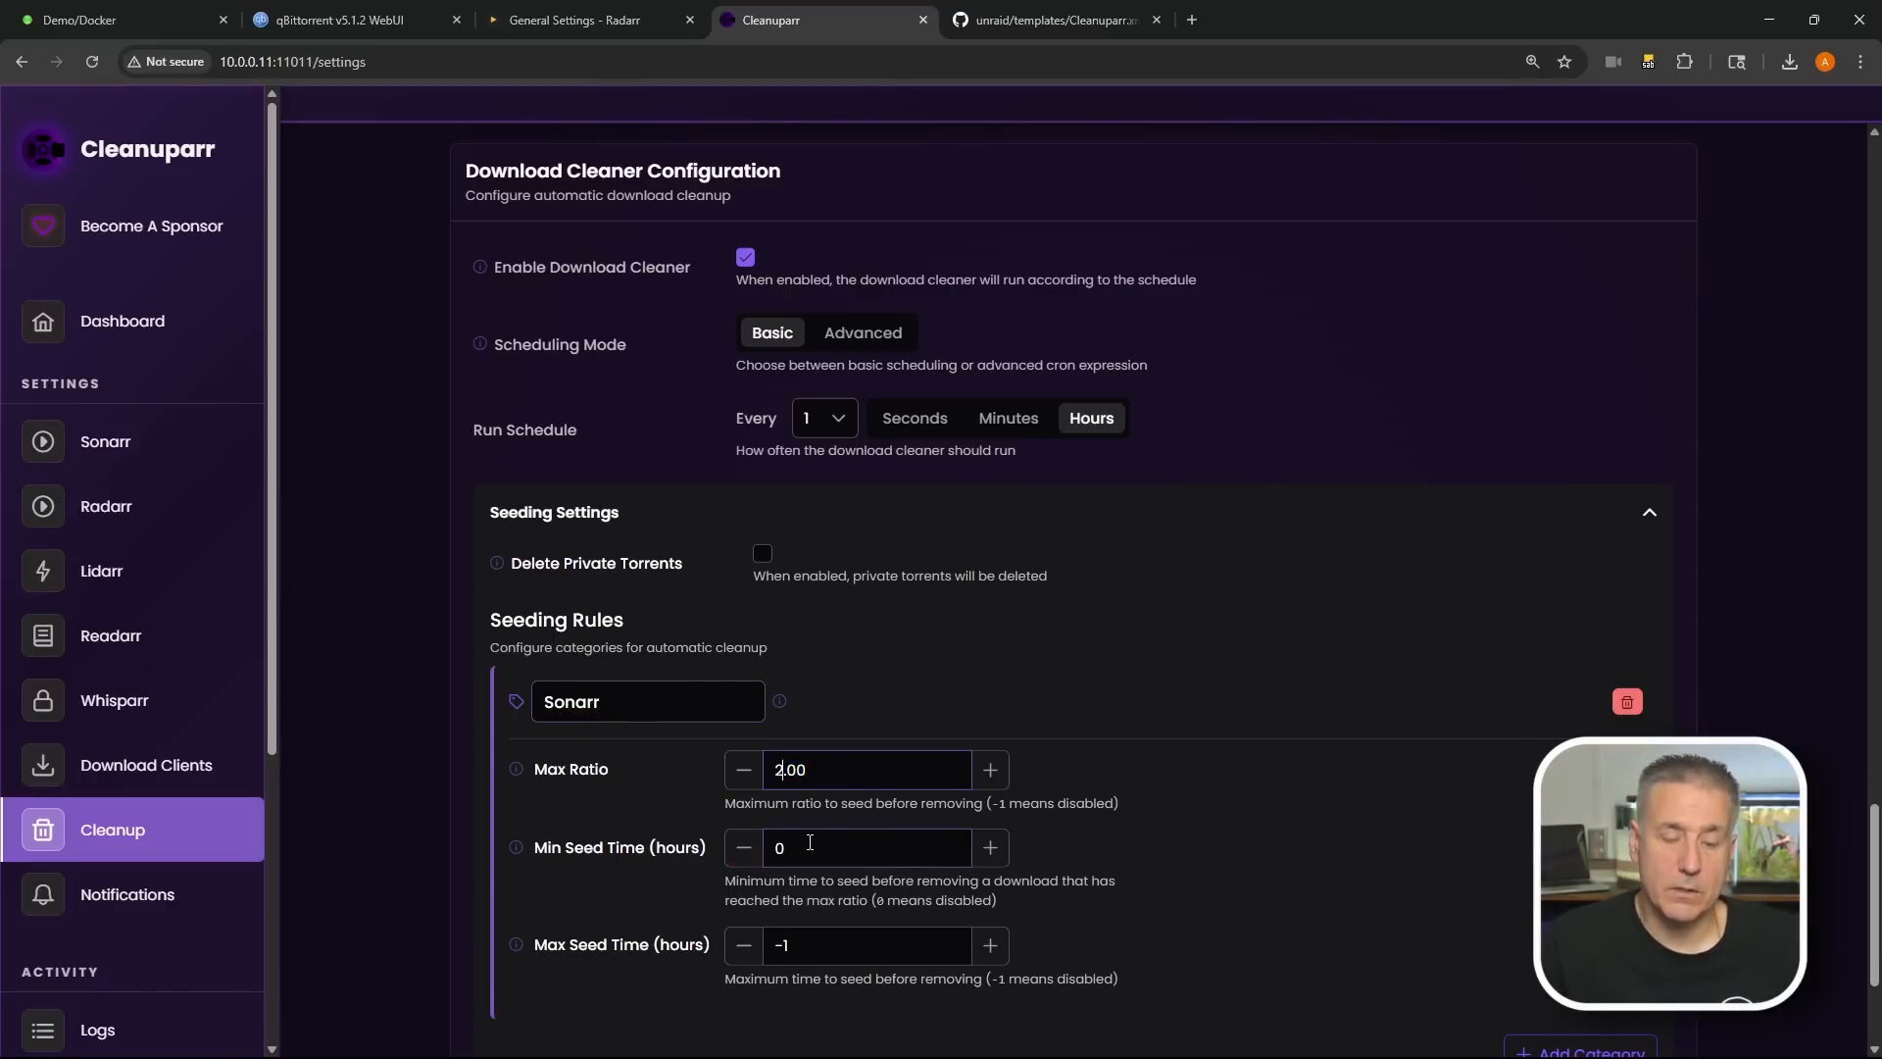
left_click(809, 842)
type("10")
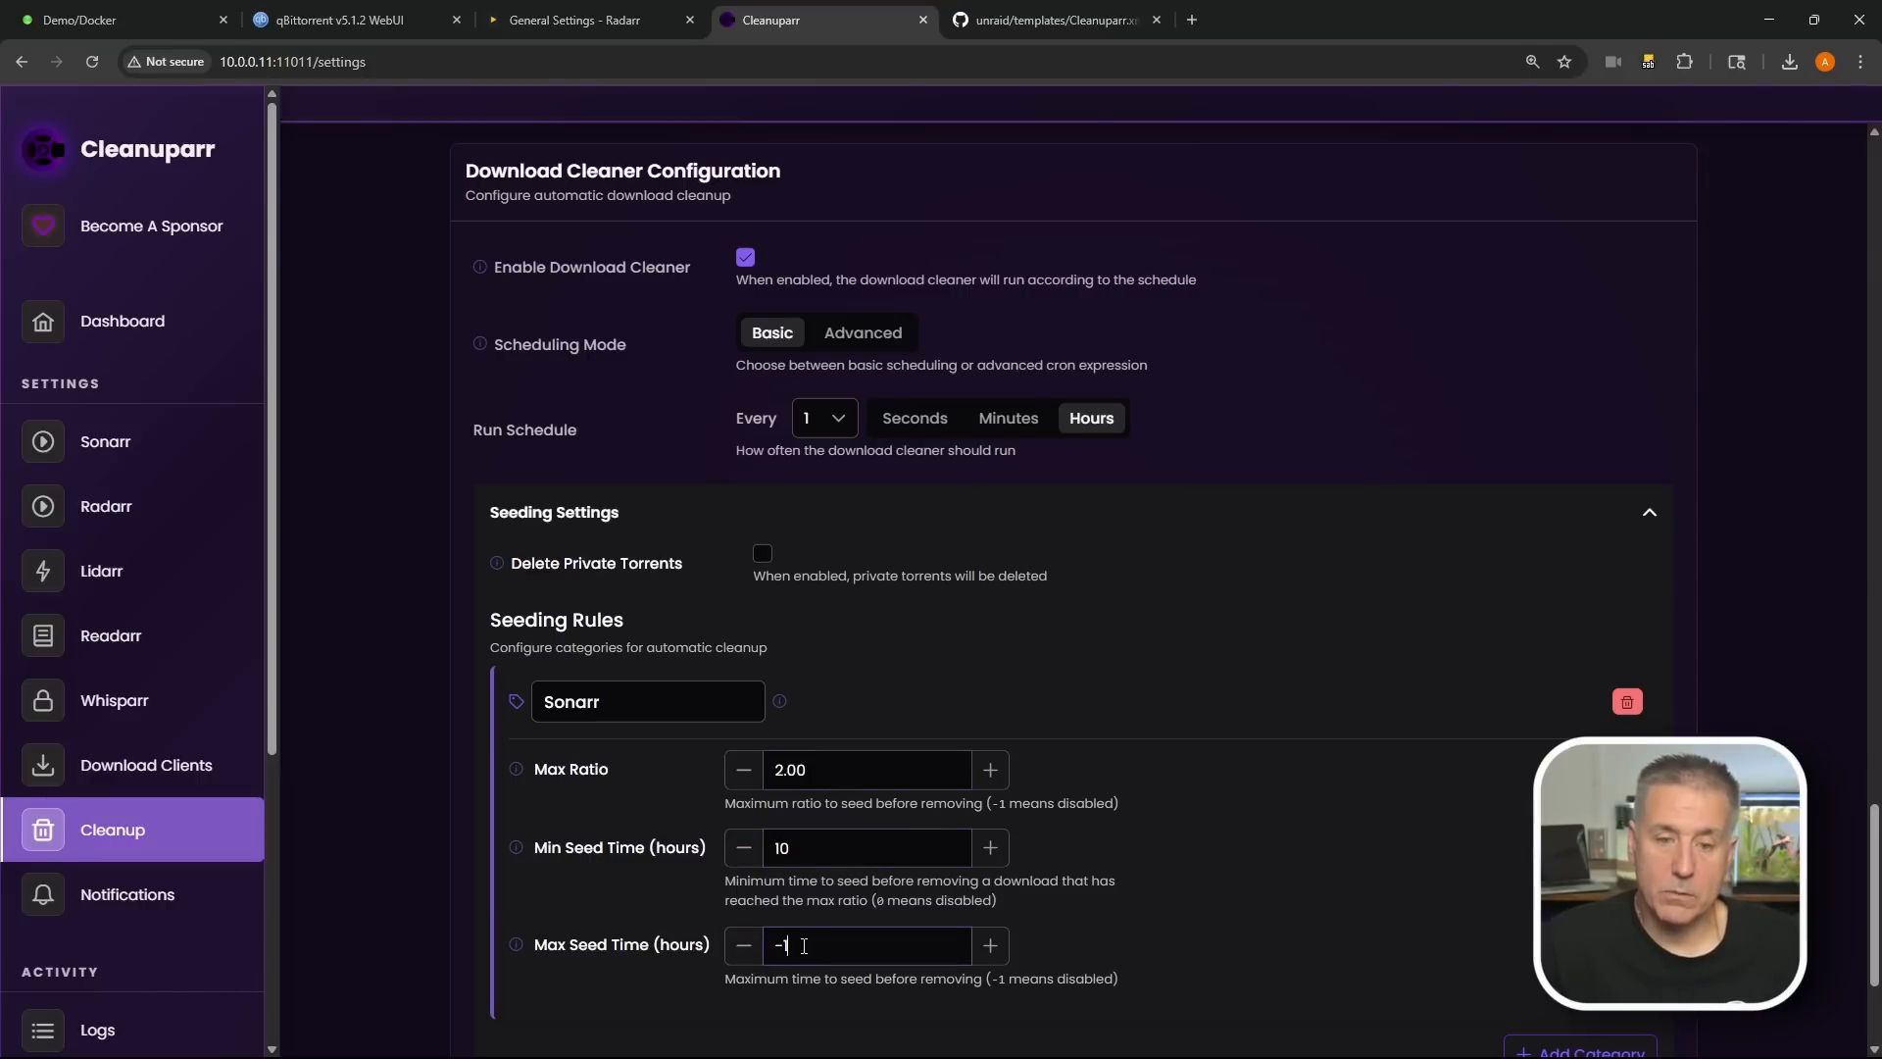
left_click_drag(799, 945, 758, 948)
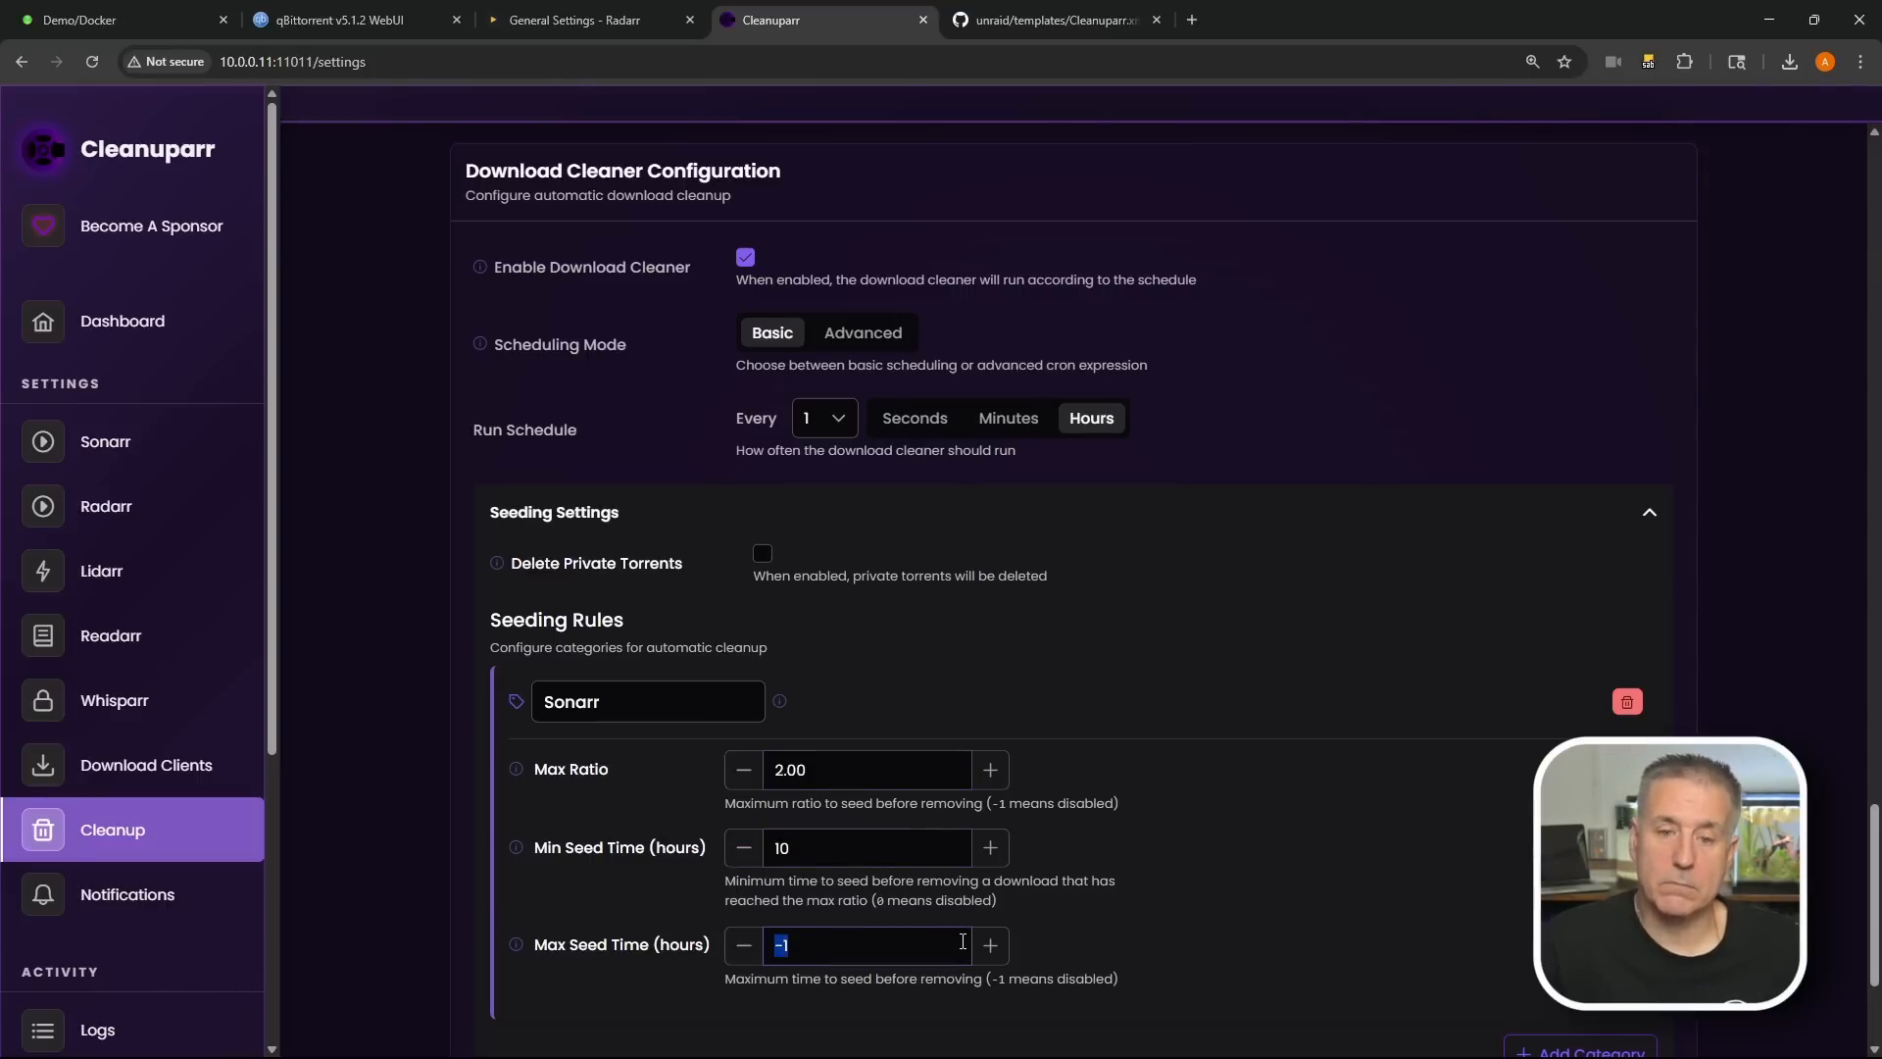
type("20")
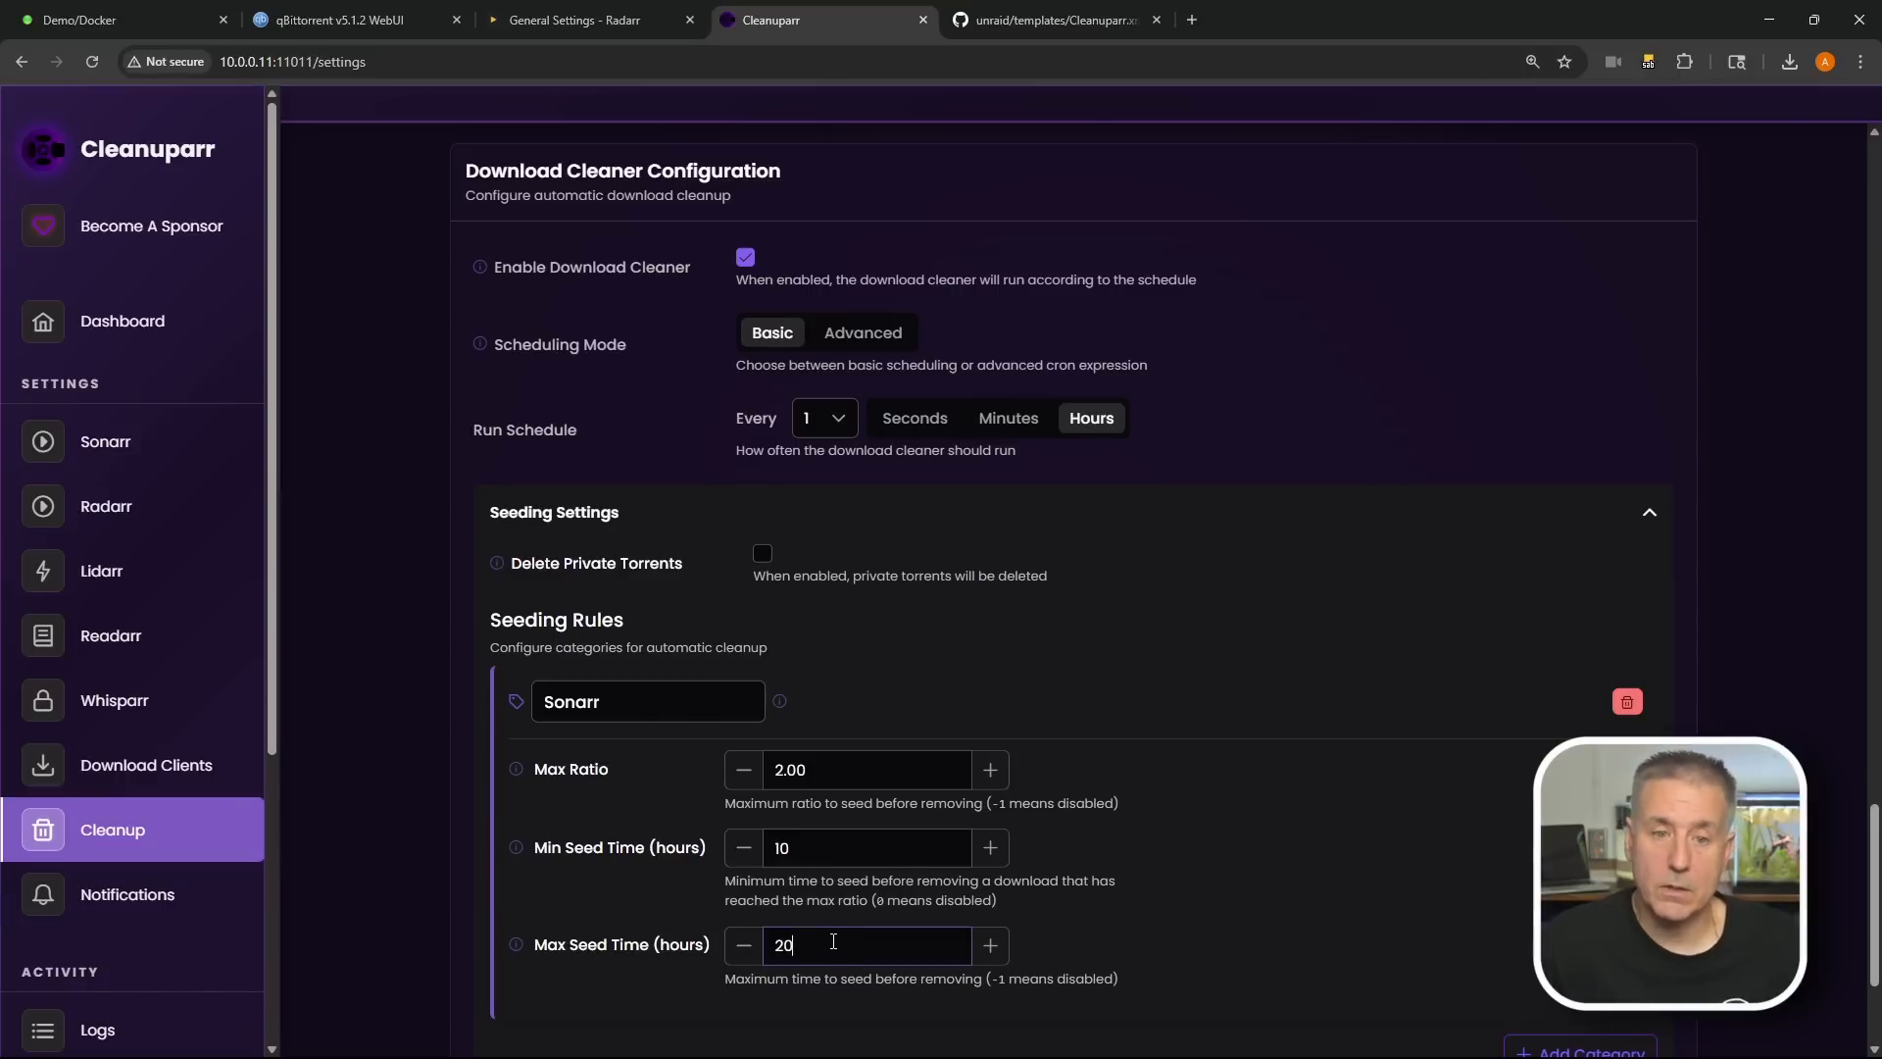
Step: Add a second blank seeding category, and delete both it and the Sonarr category
scroll(989, 608, "down", 3)
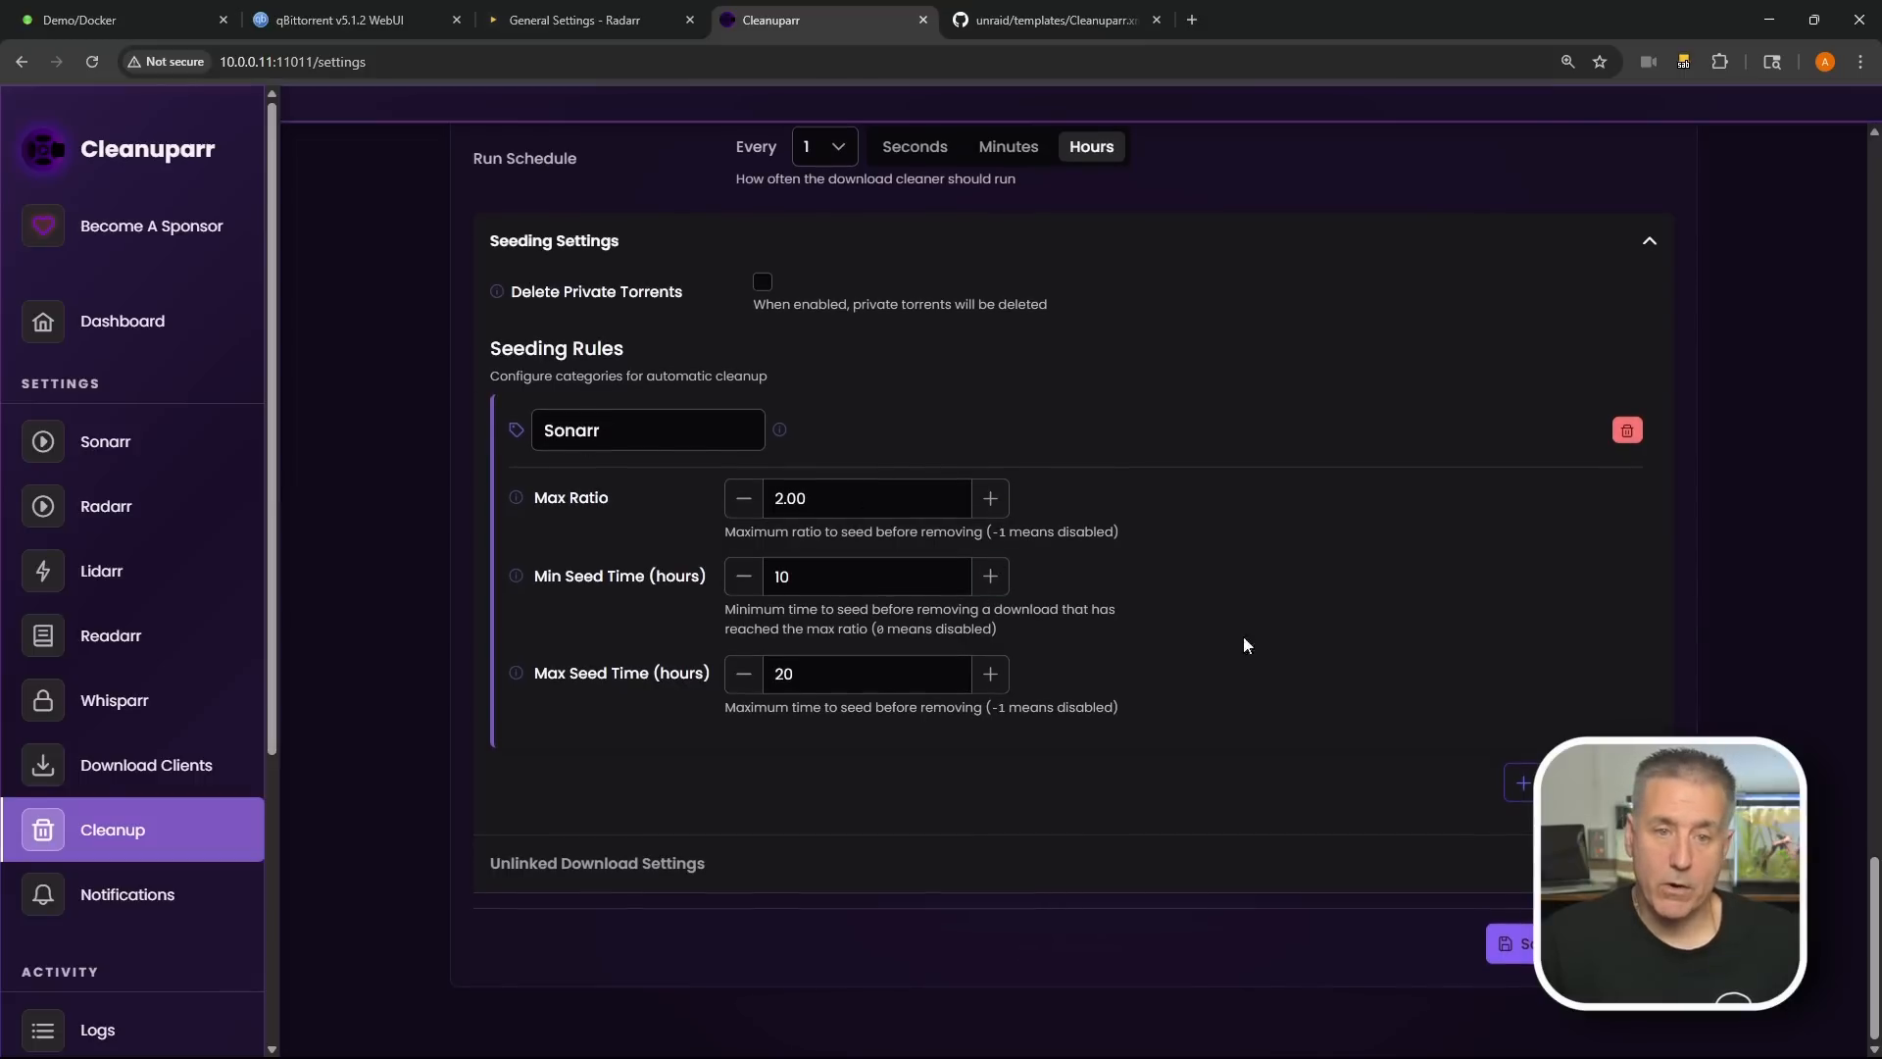
left_click(1522, 782)
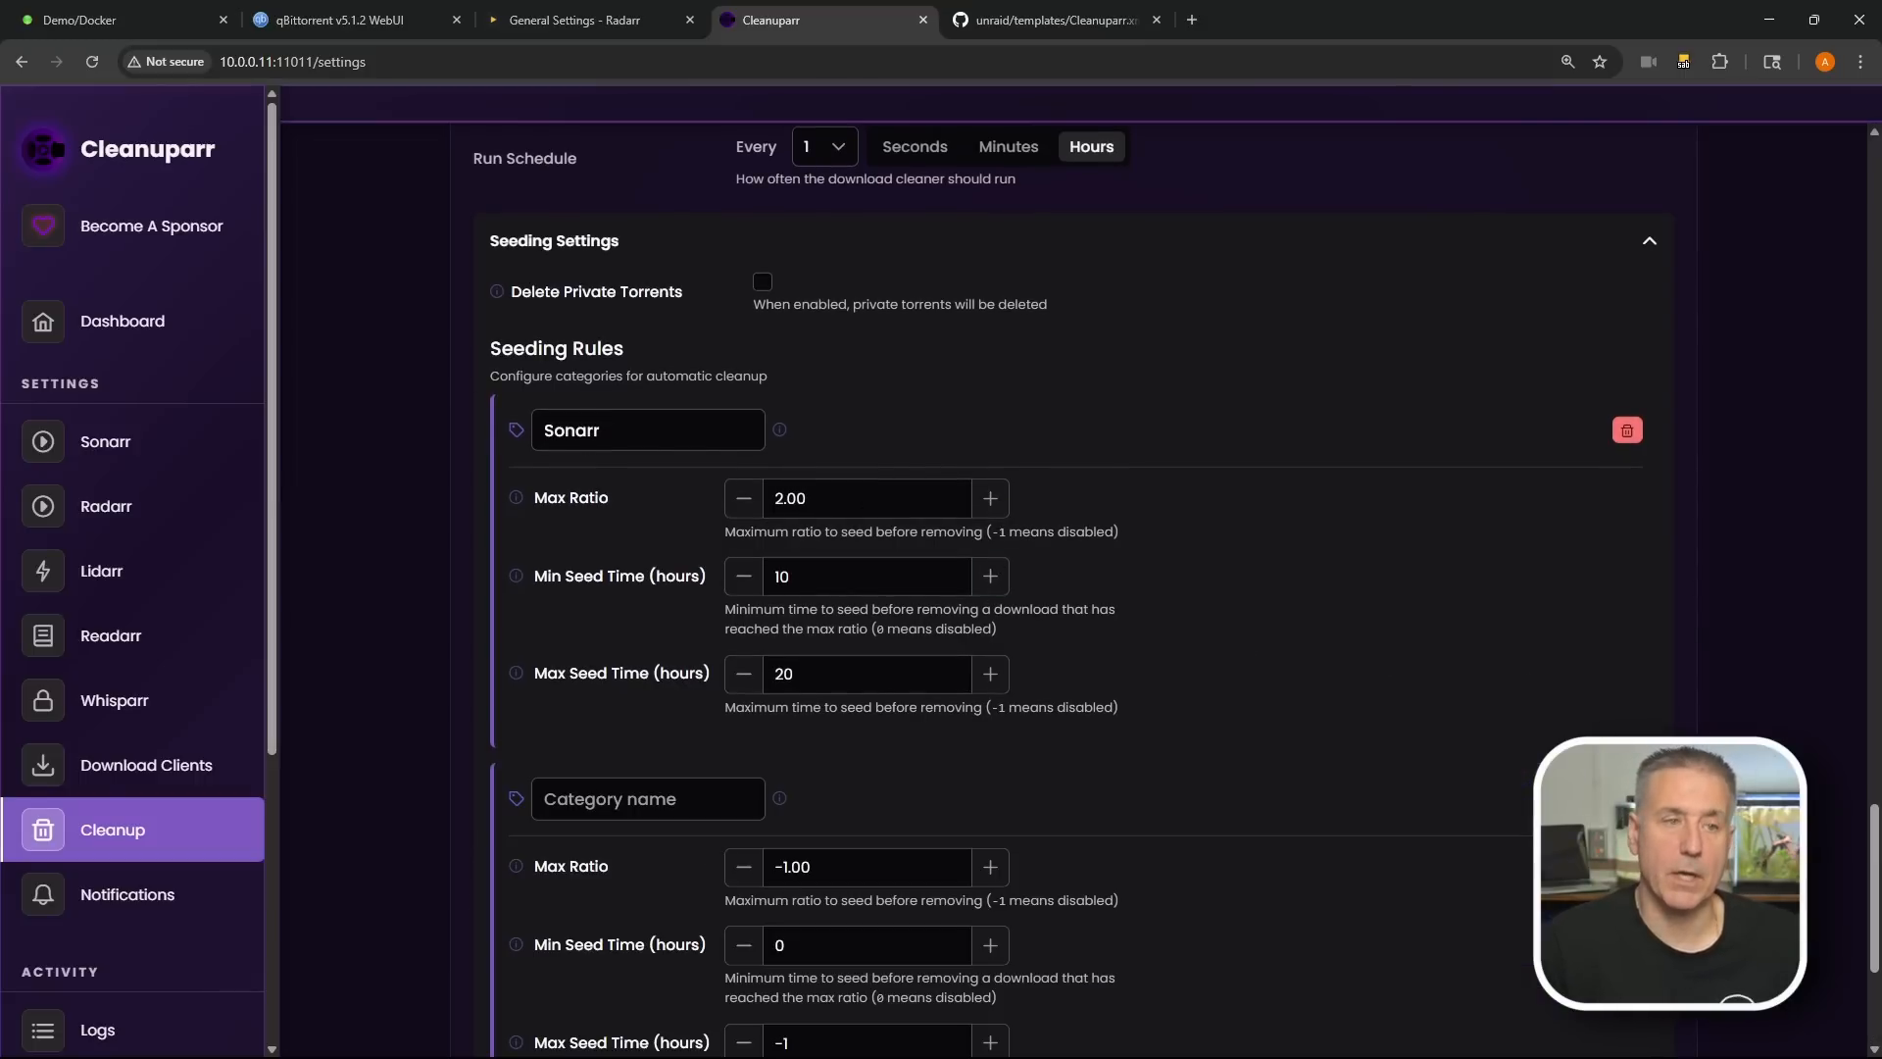
left_click(1628, 798)
scroll(1657, 471, "up", 1)
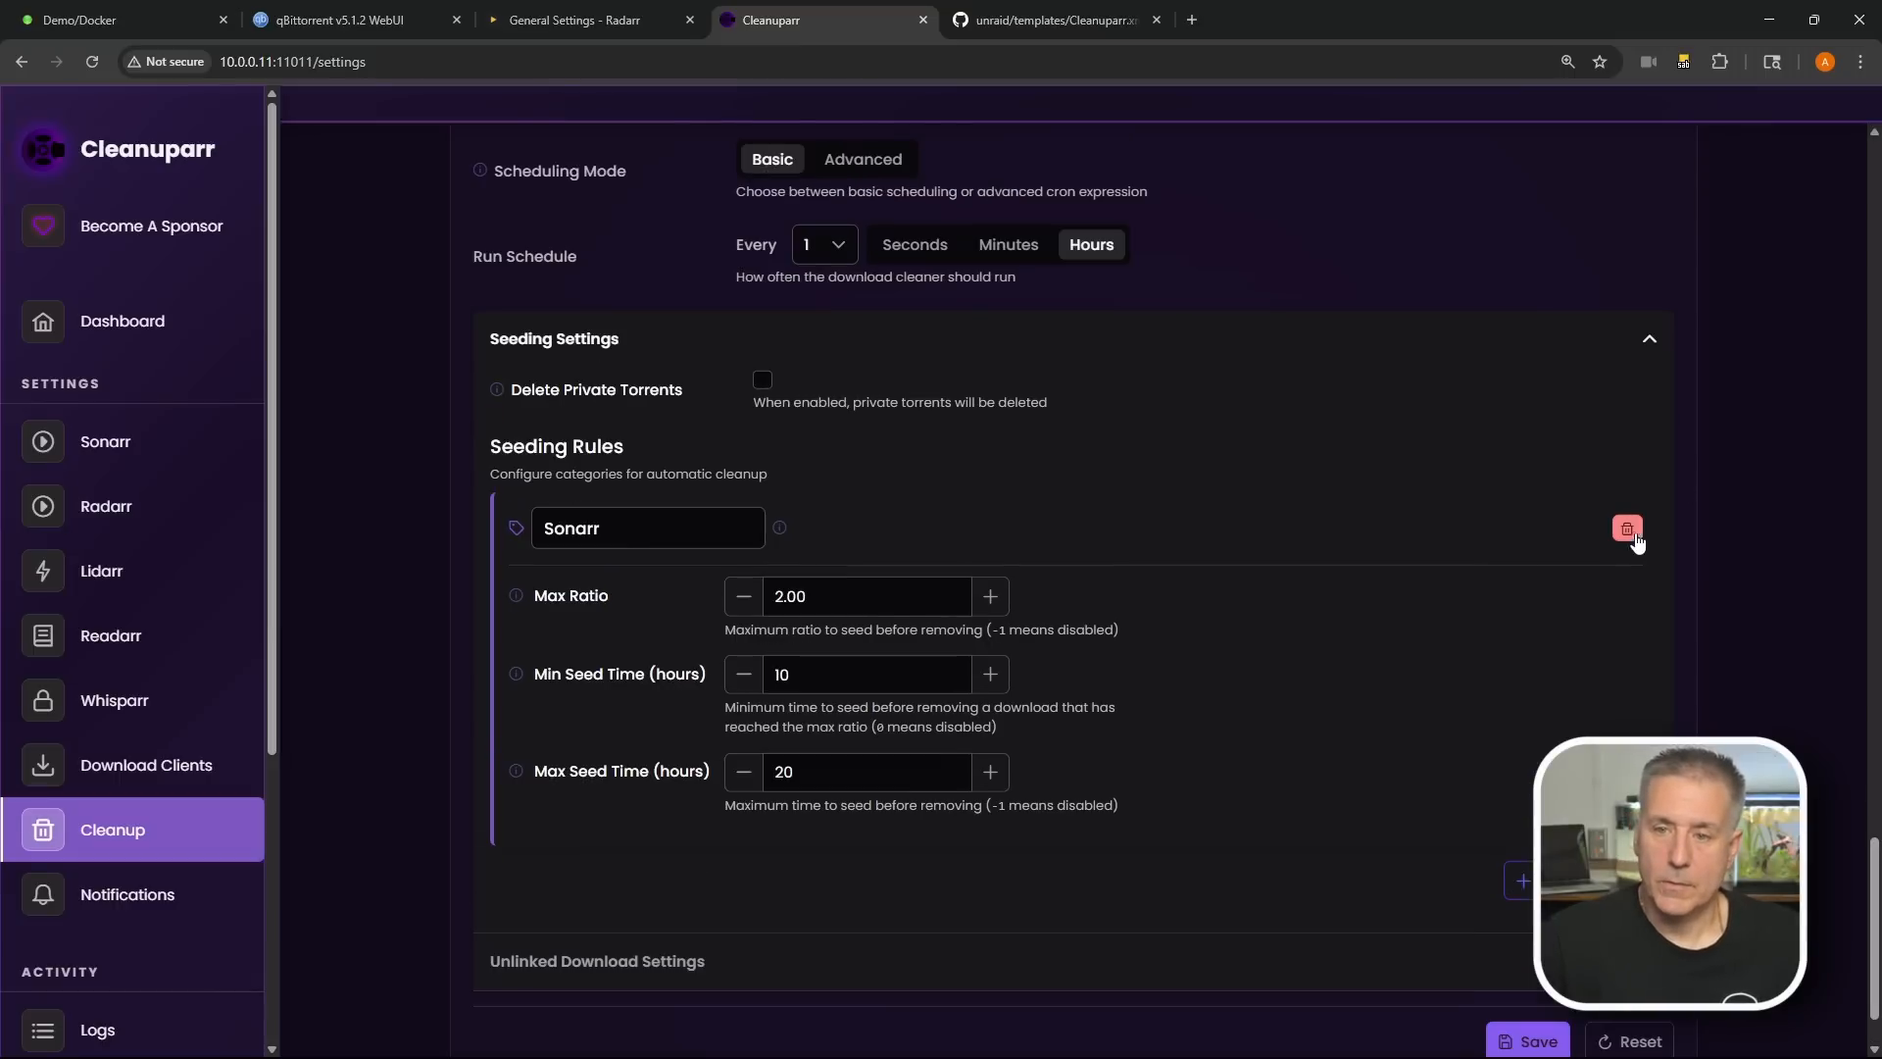
left_click(1629, 532)
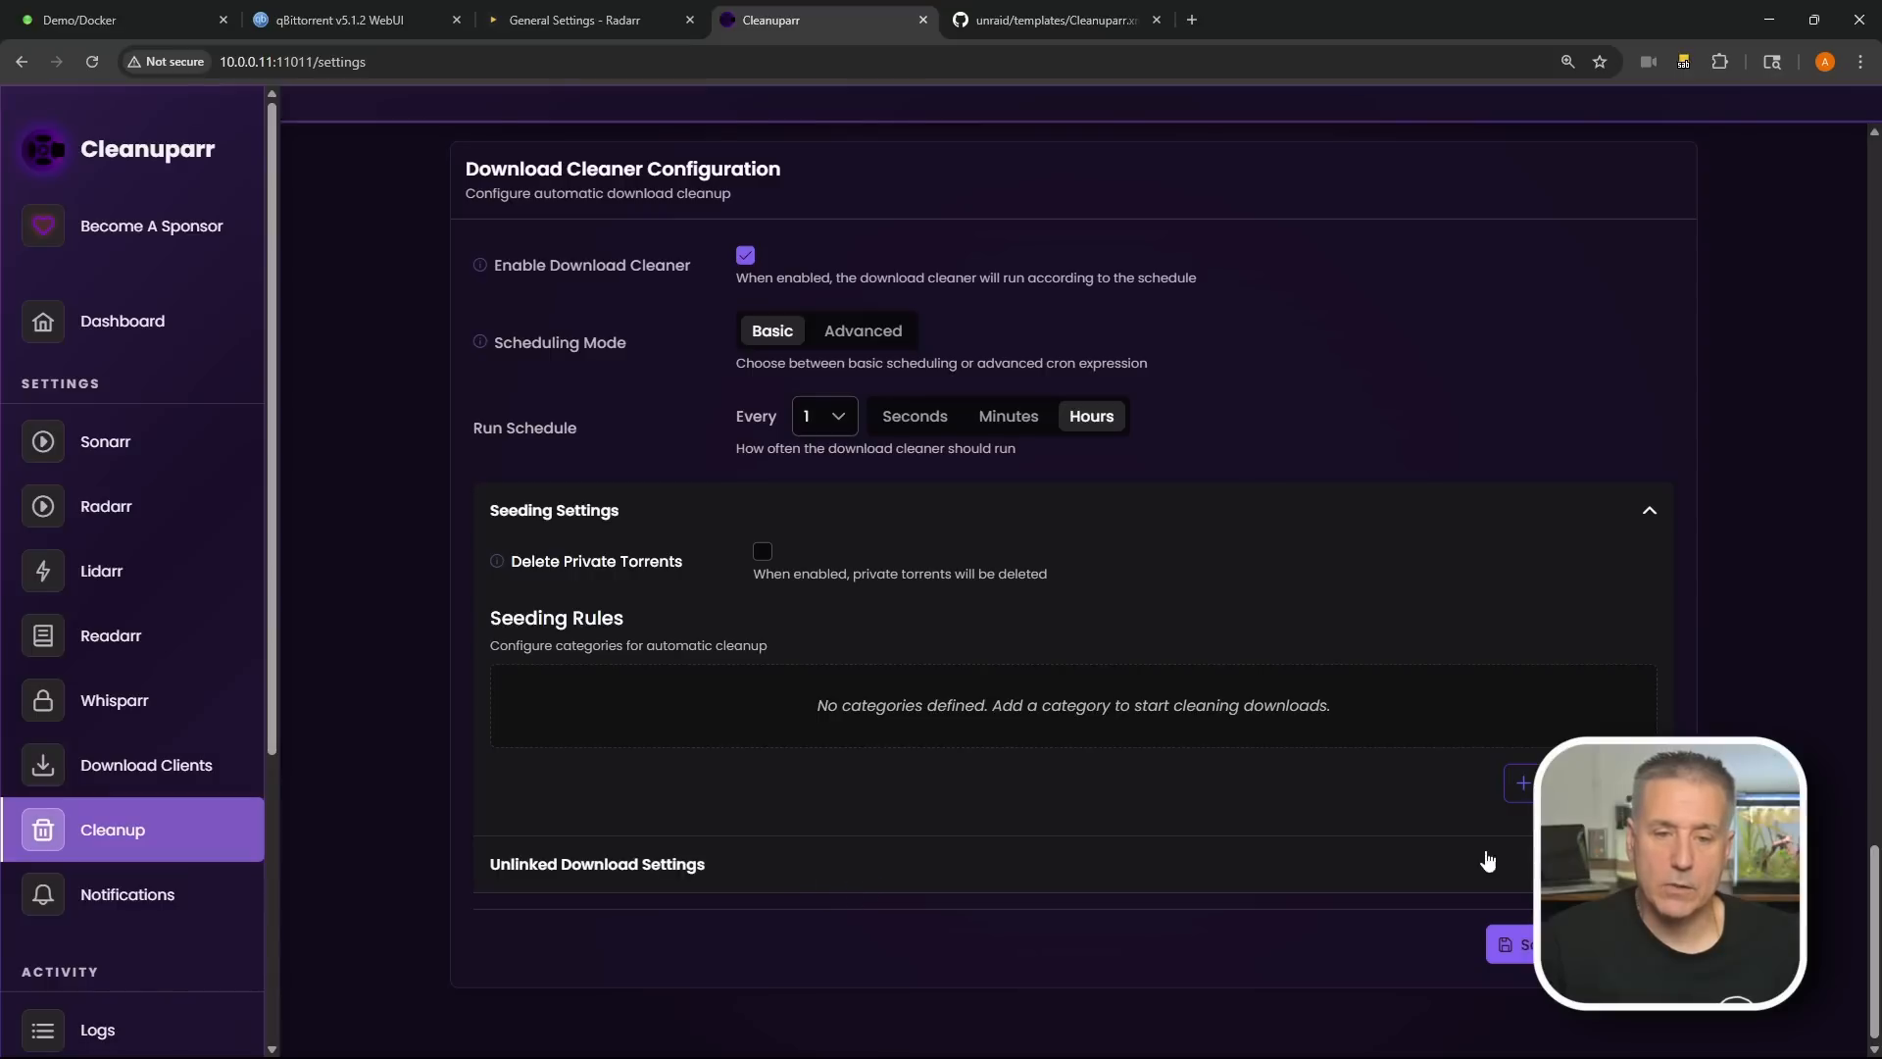
Step: Enable Unlinked Download Handling in the Download Cleaner and turn on its Use Tag option
left_click(1650, 863)
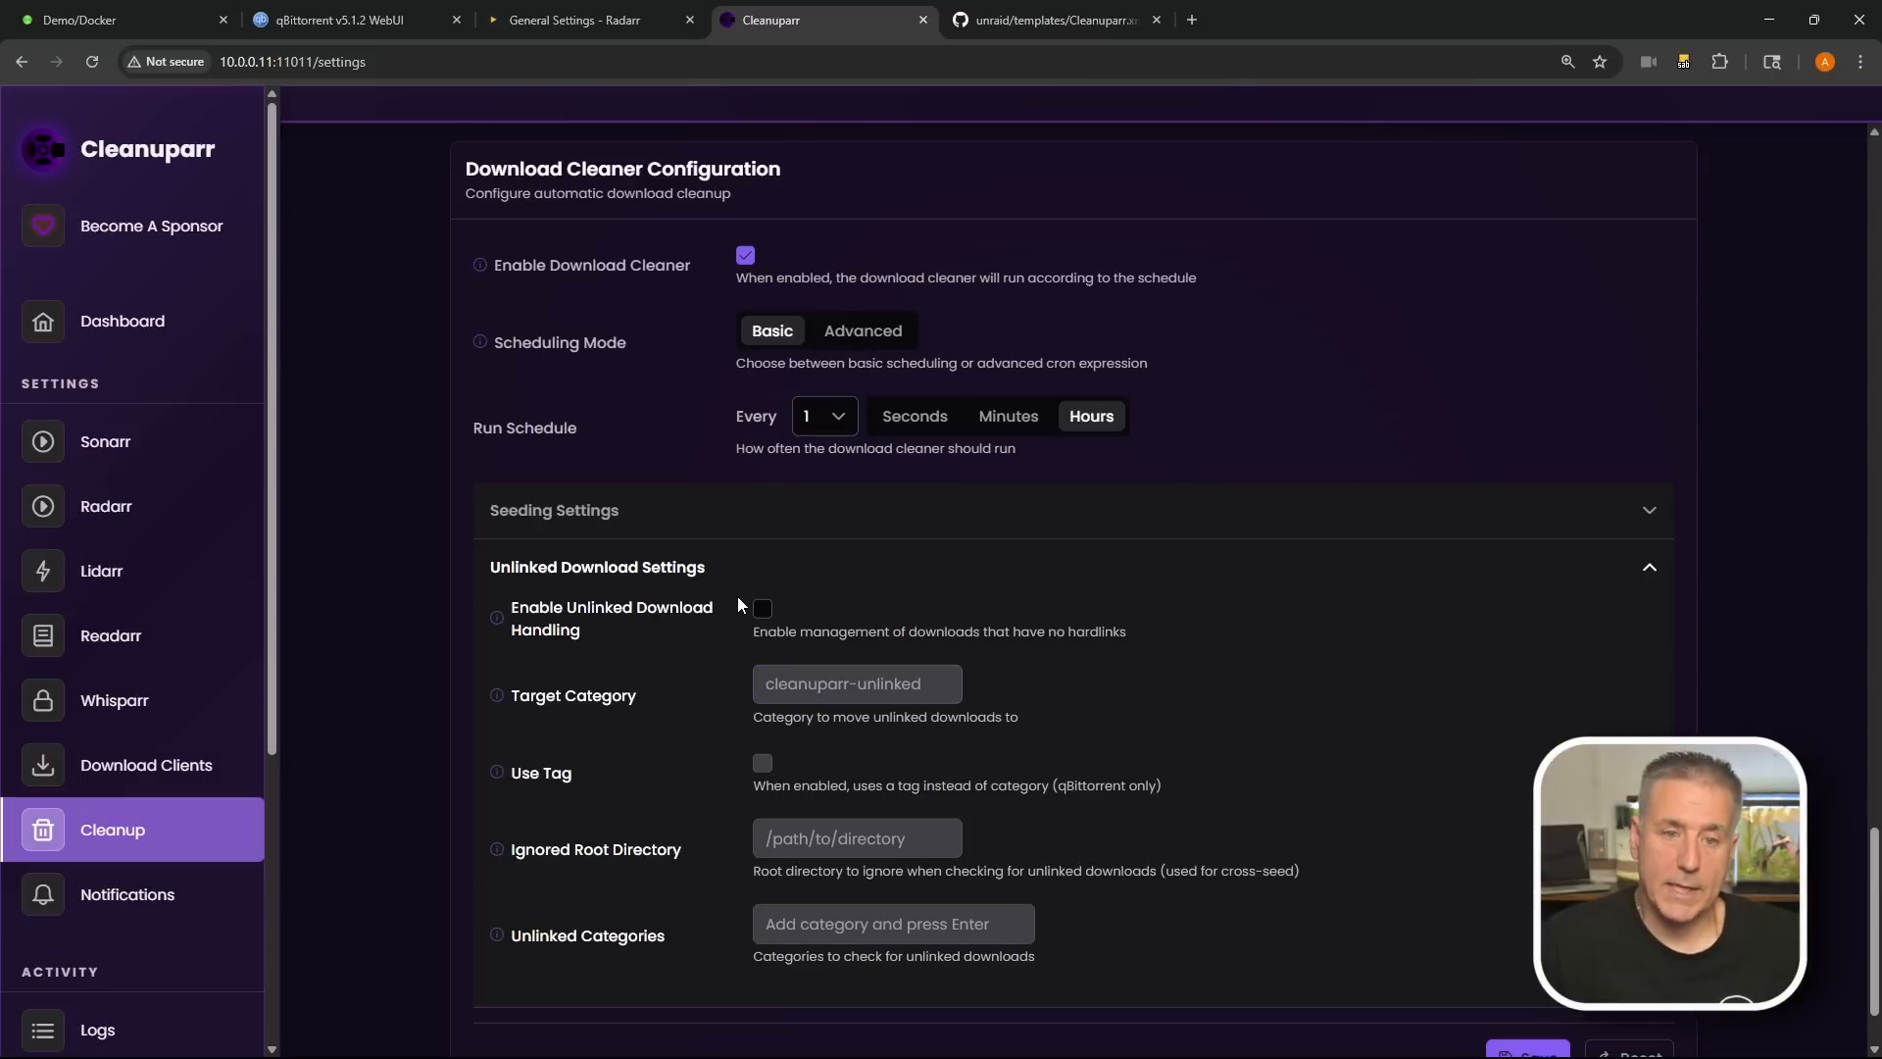
left_click(763, 609)
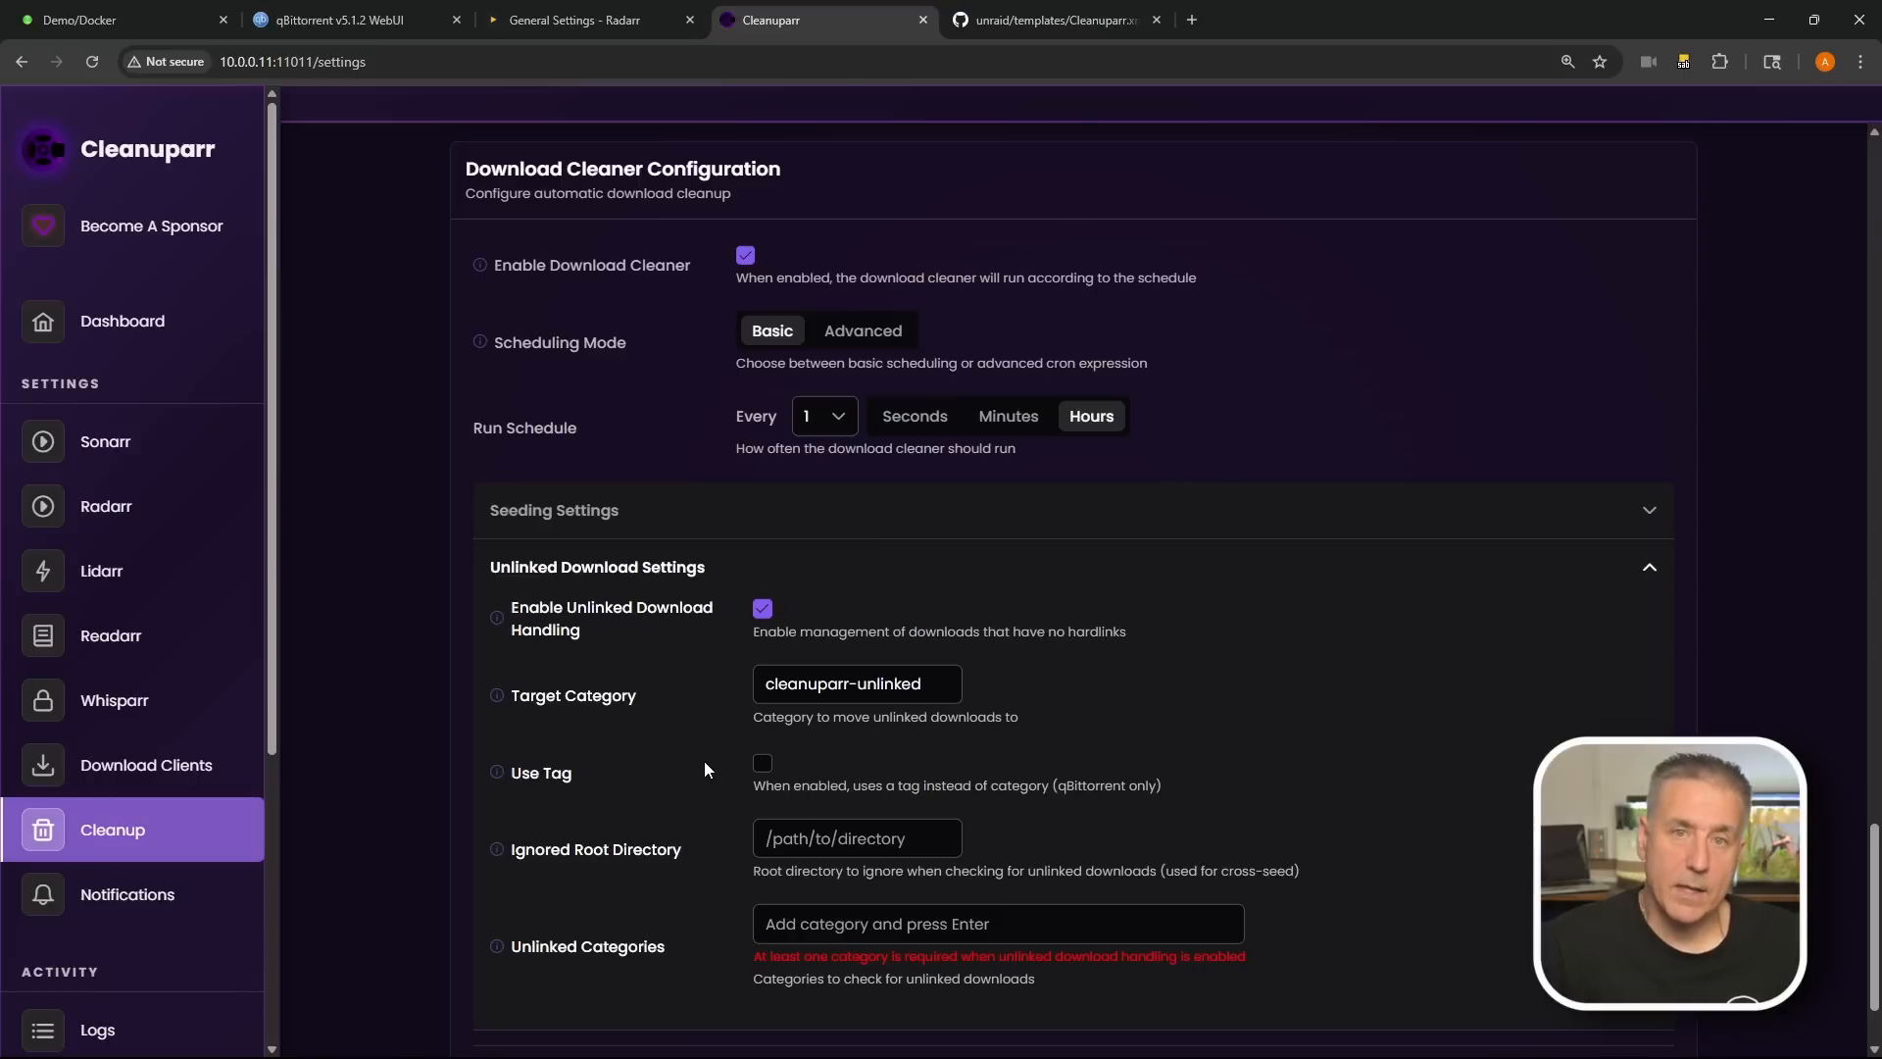
left_click(762, 763)
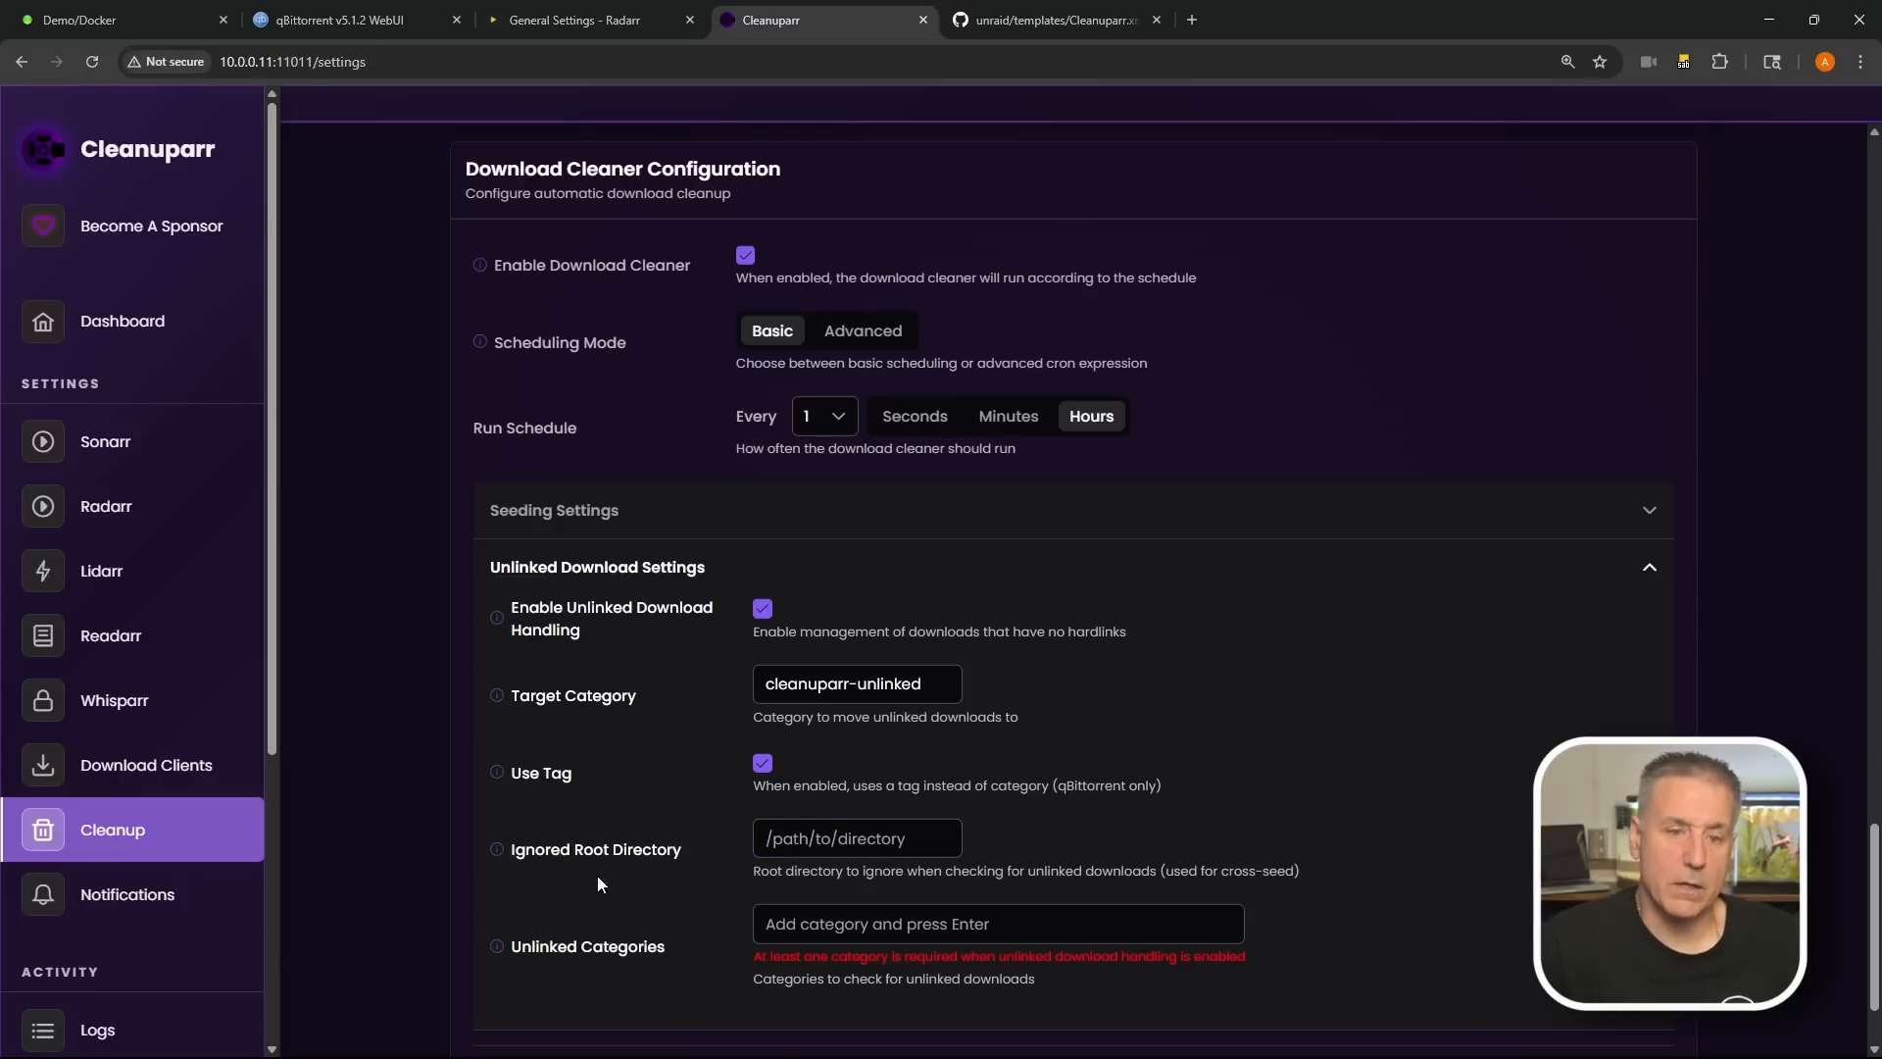
Step: Read the documentation on the Ignored Root Directory setting, including its example path, and close the page
left_click(498, 853)
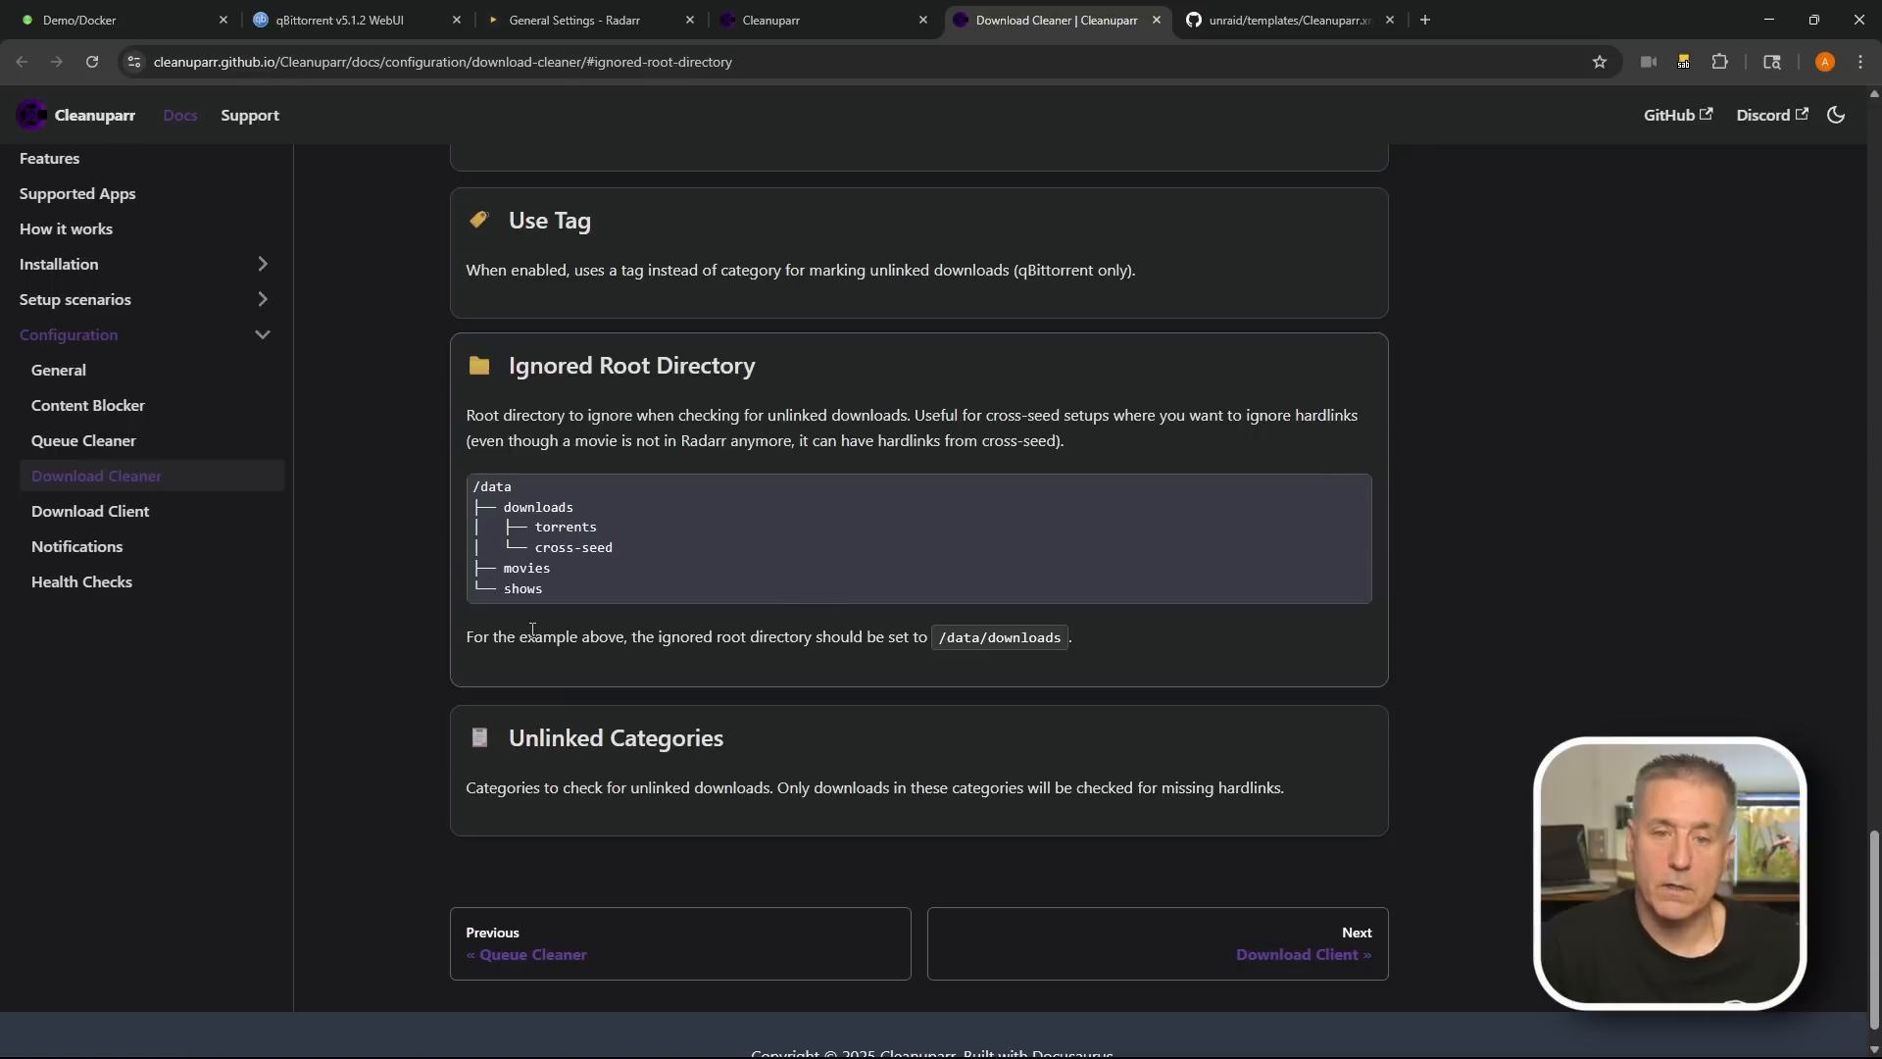
left_click_drag(941, 642, 1031, 644)
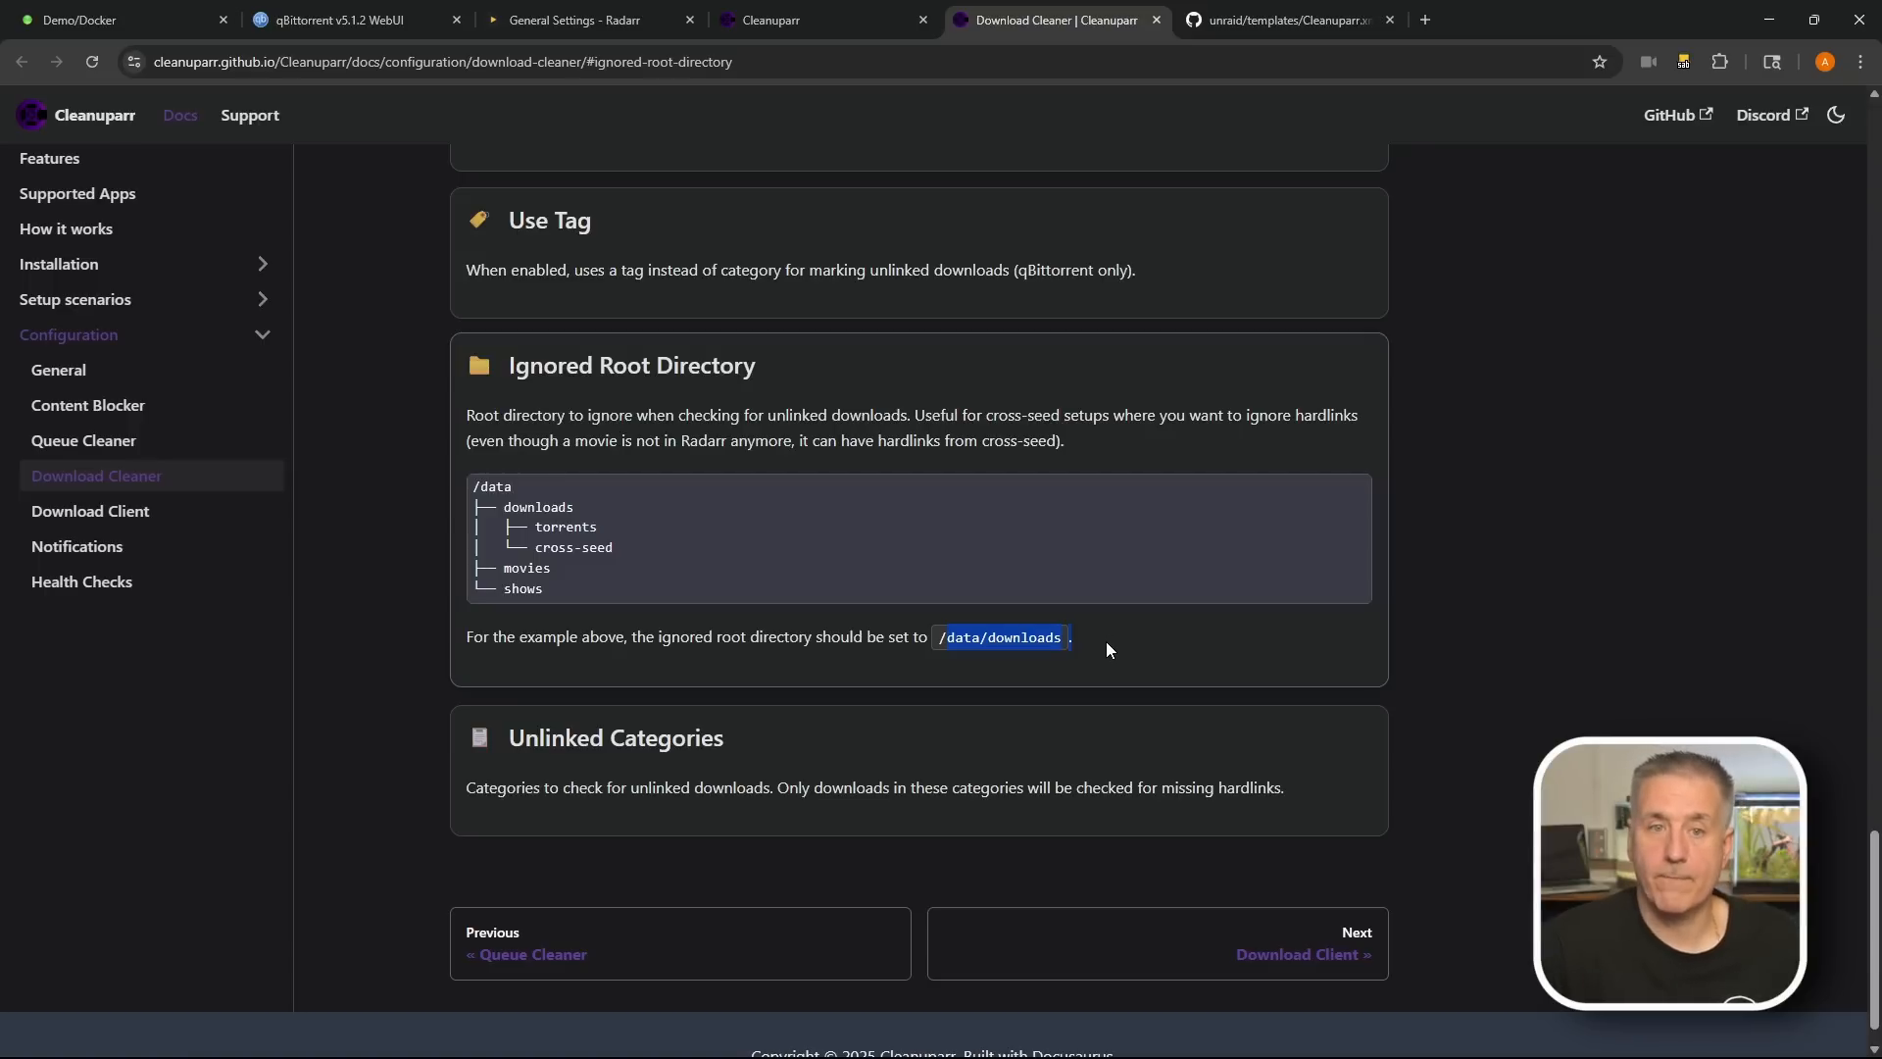
left_click(1157, 19)
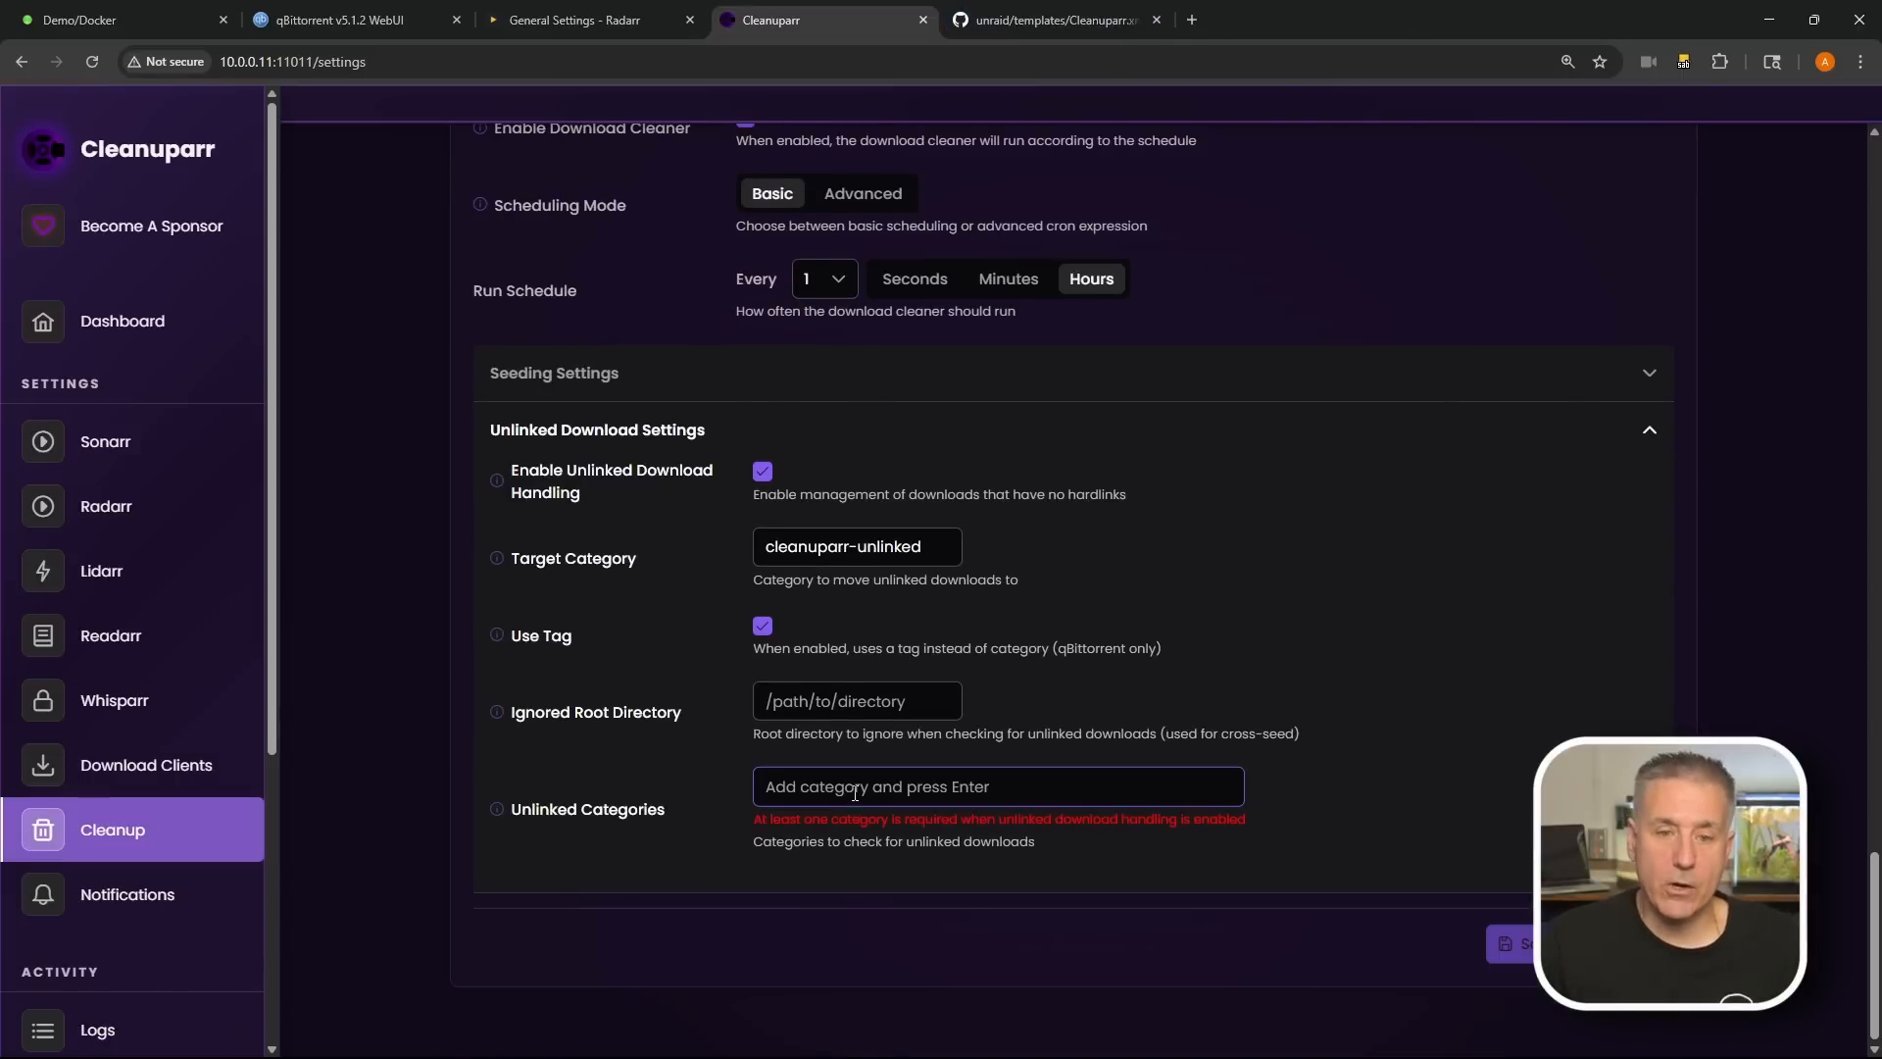
Step: Add movies, tv and Music as Unlinked Categories and save the Download Cleaner configuration
type("movies")
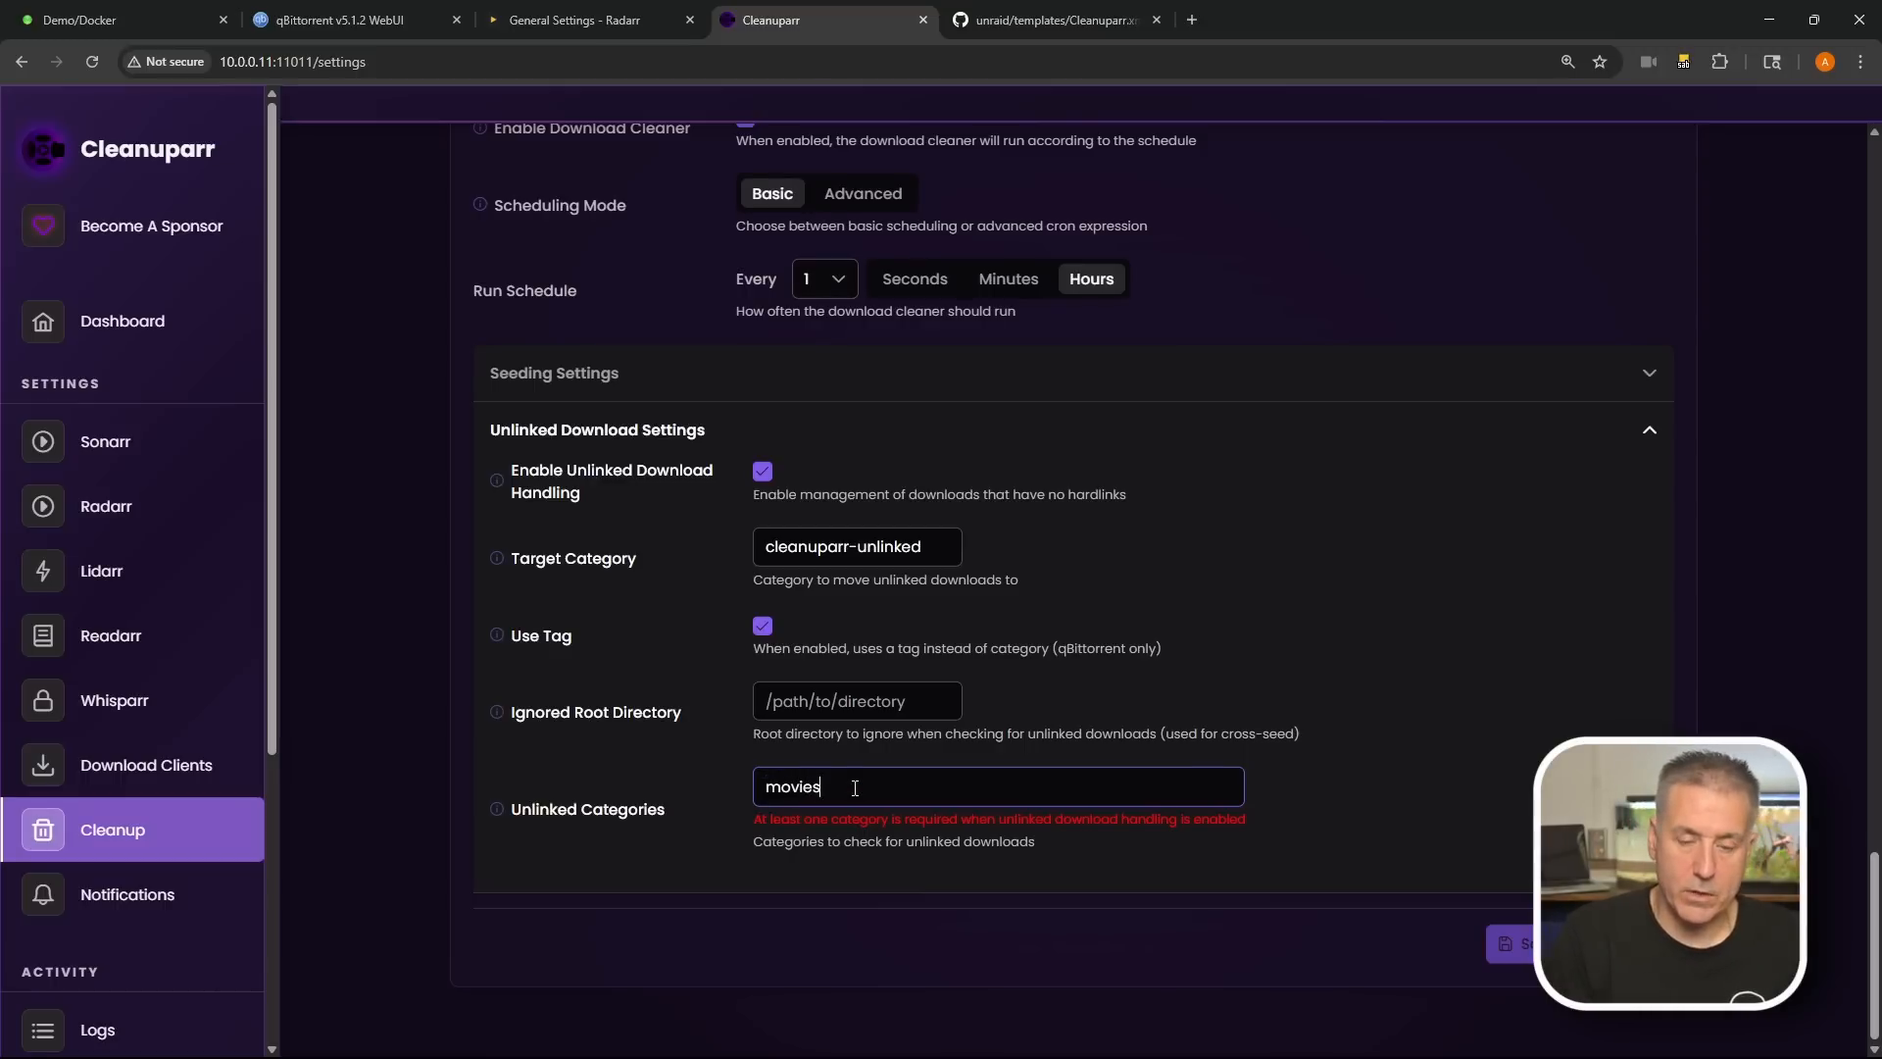
key("Return")
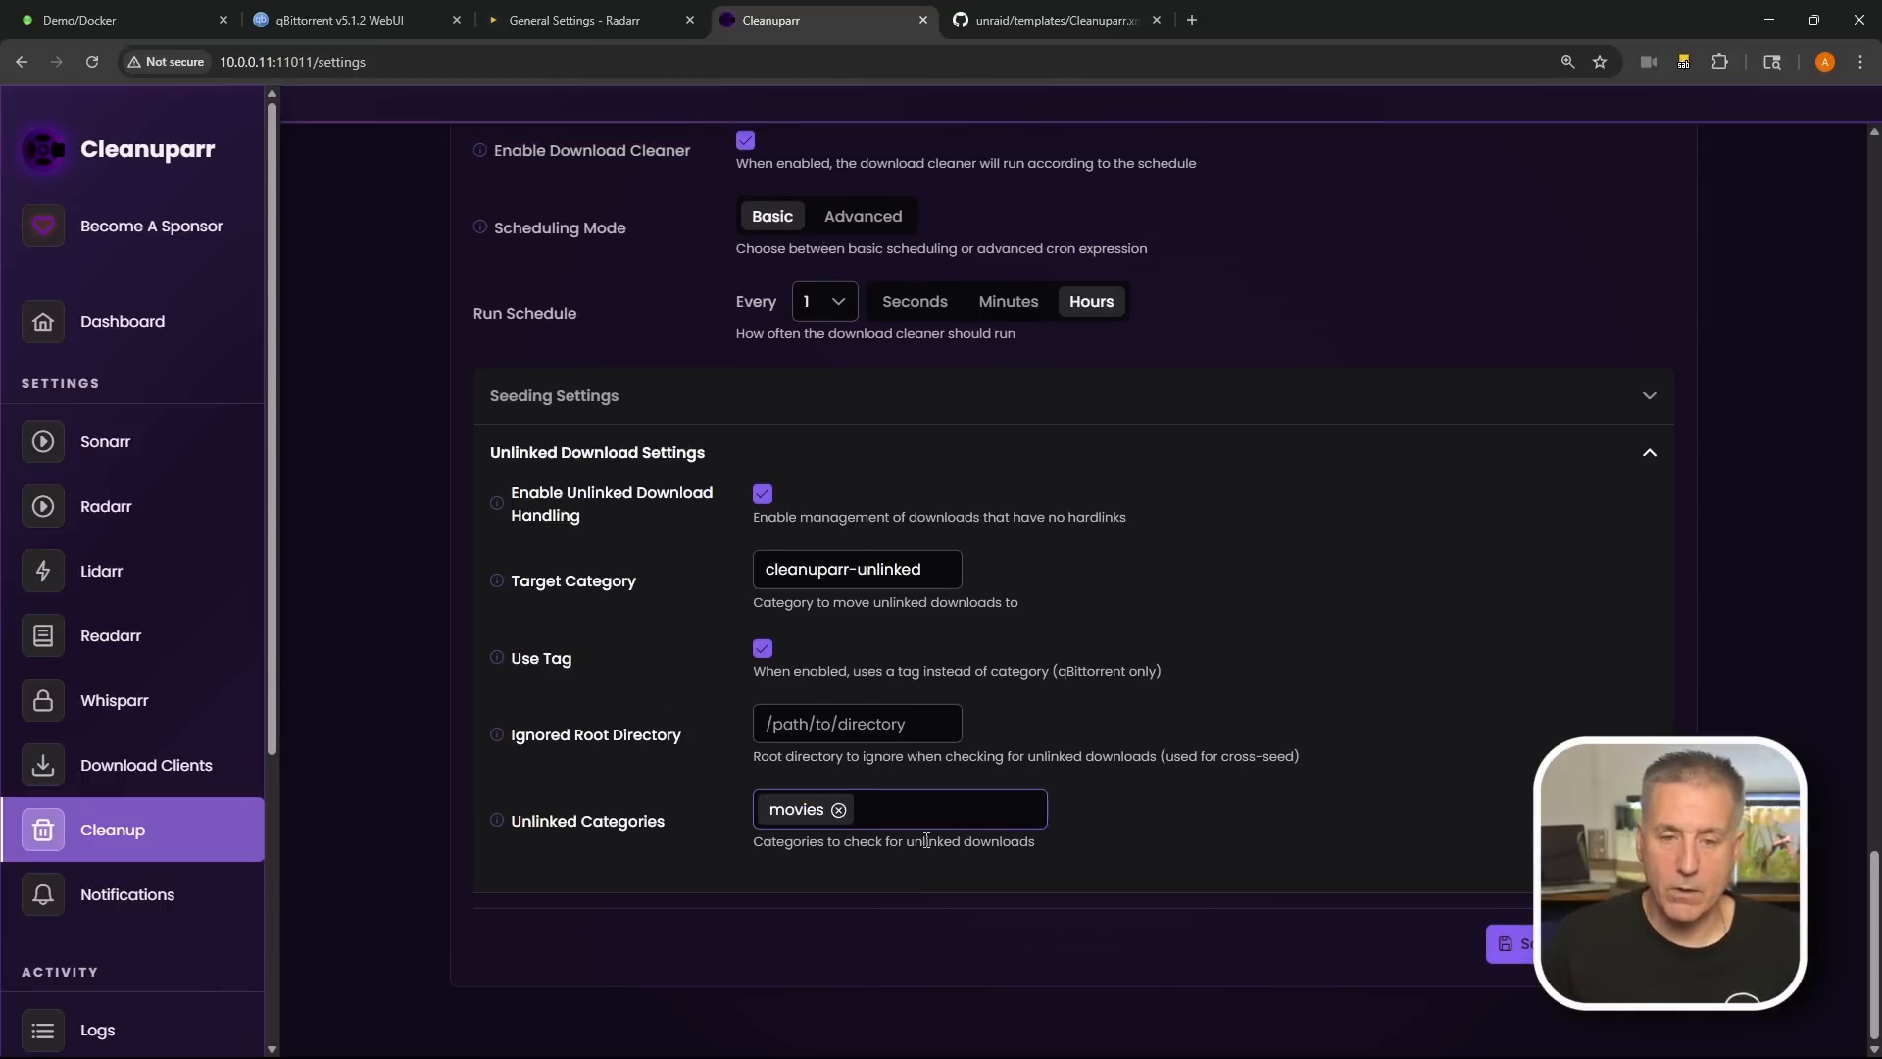
type("tv")
key("Return")
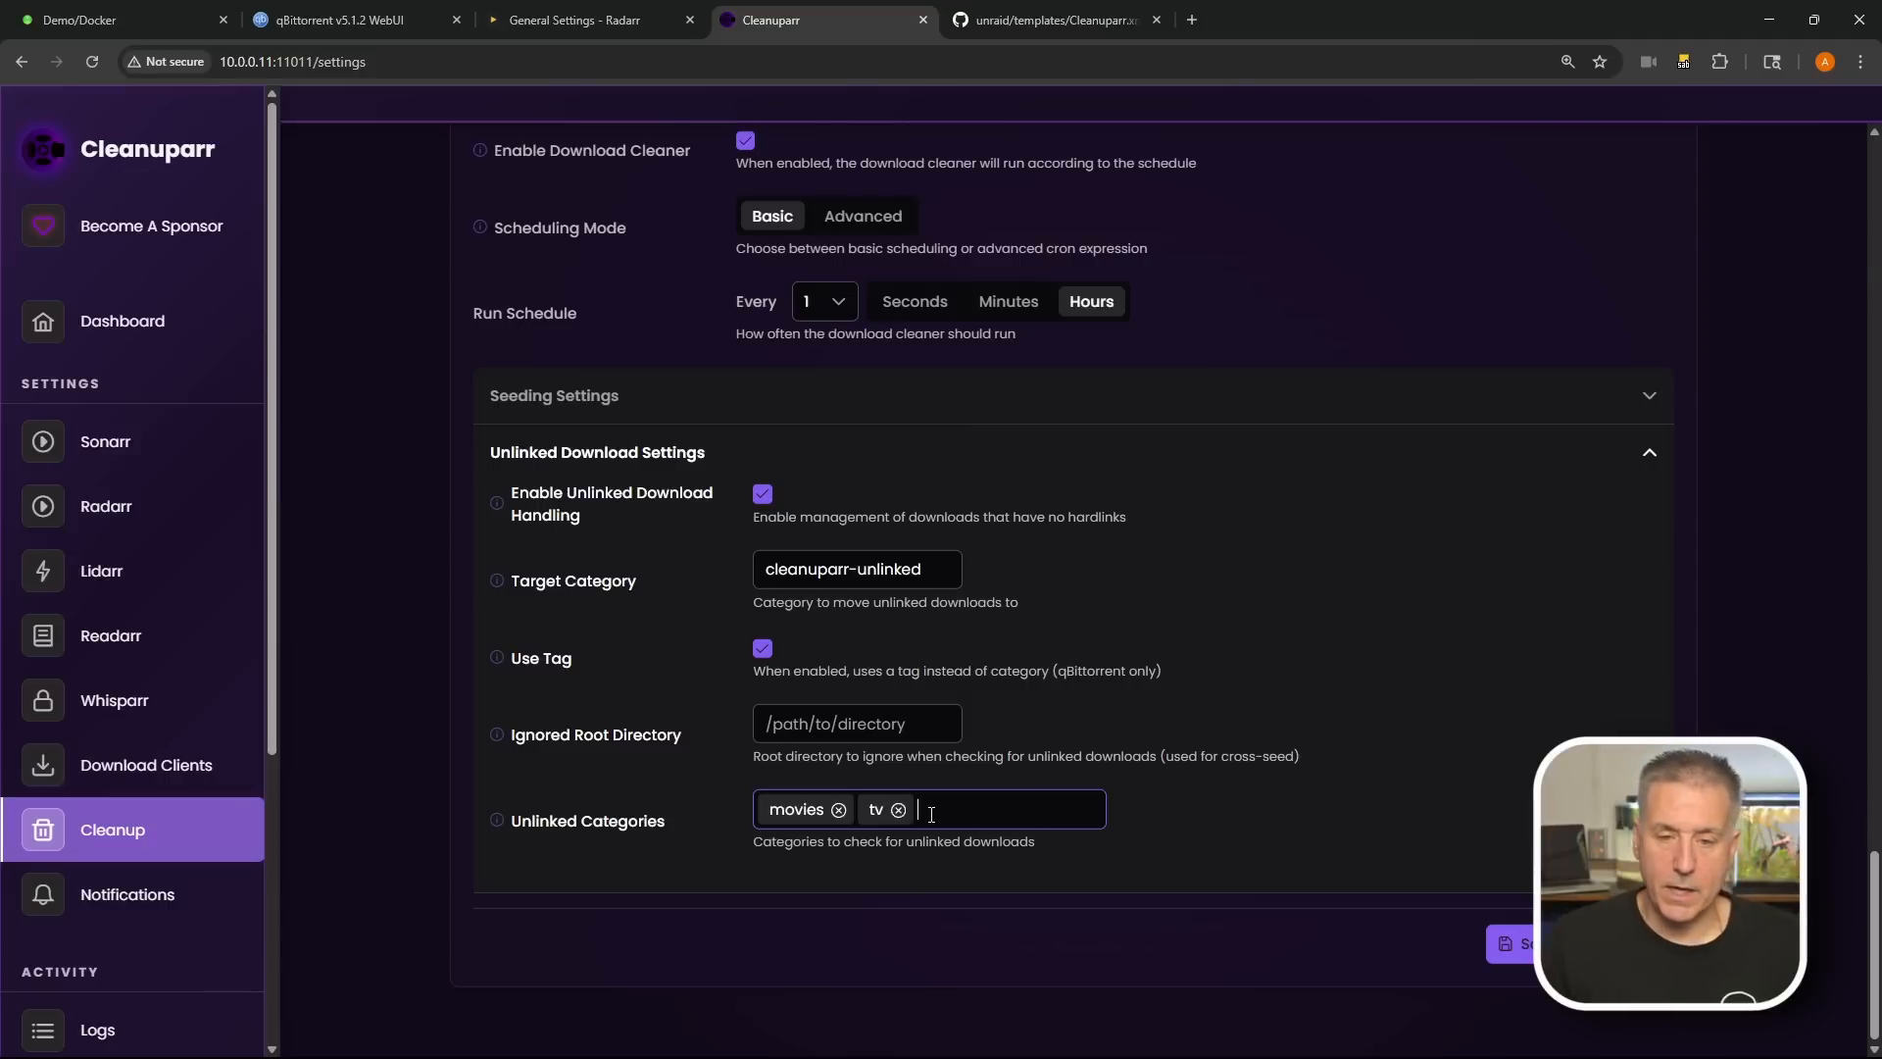
type("Music")
key("Return")
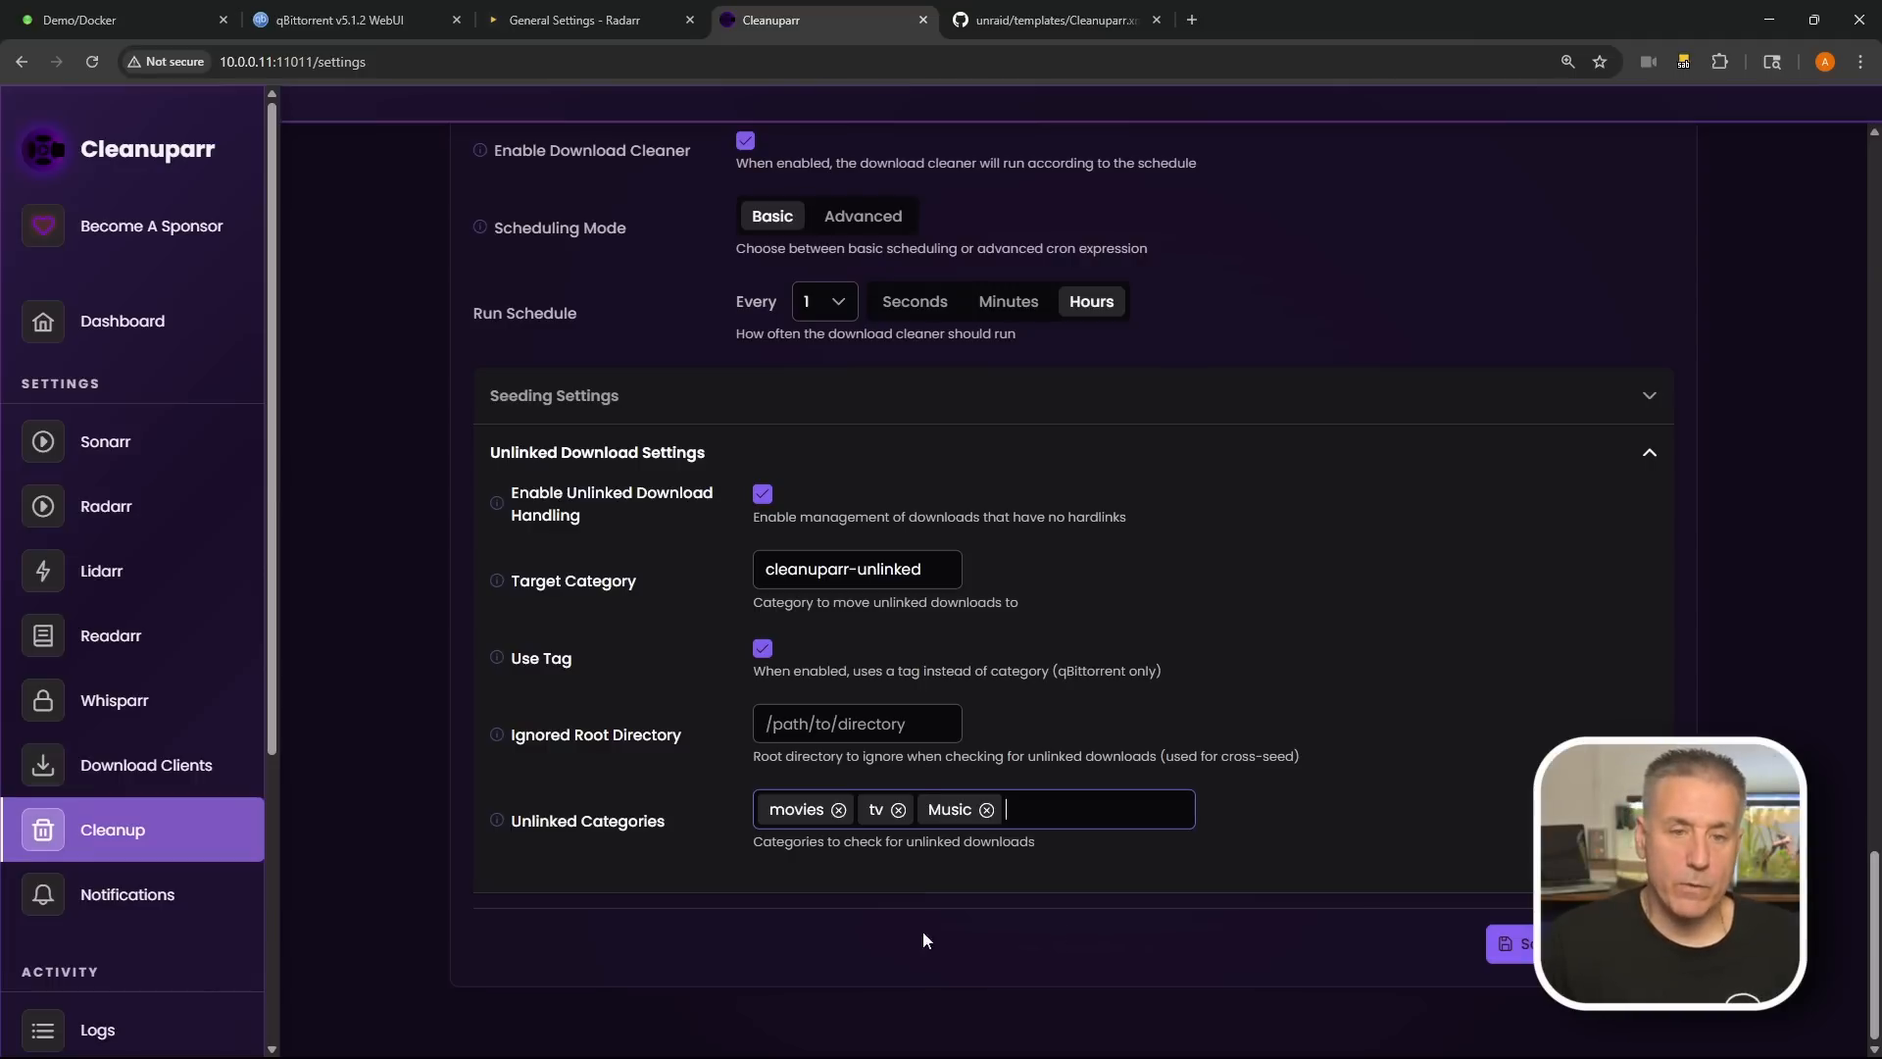
left_click(1509, 943)
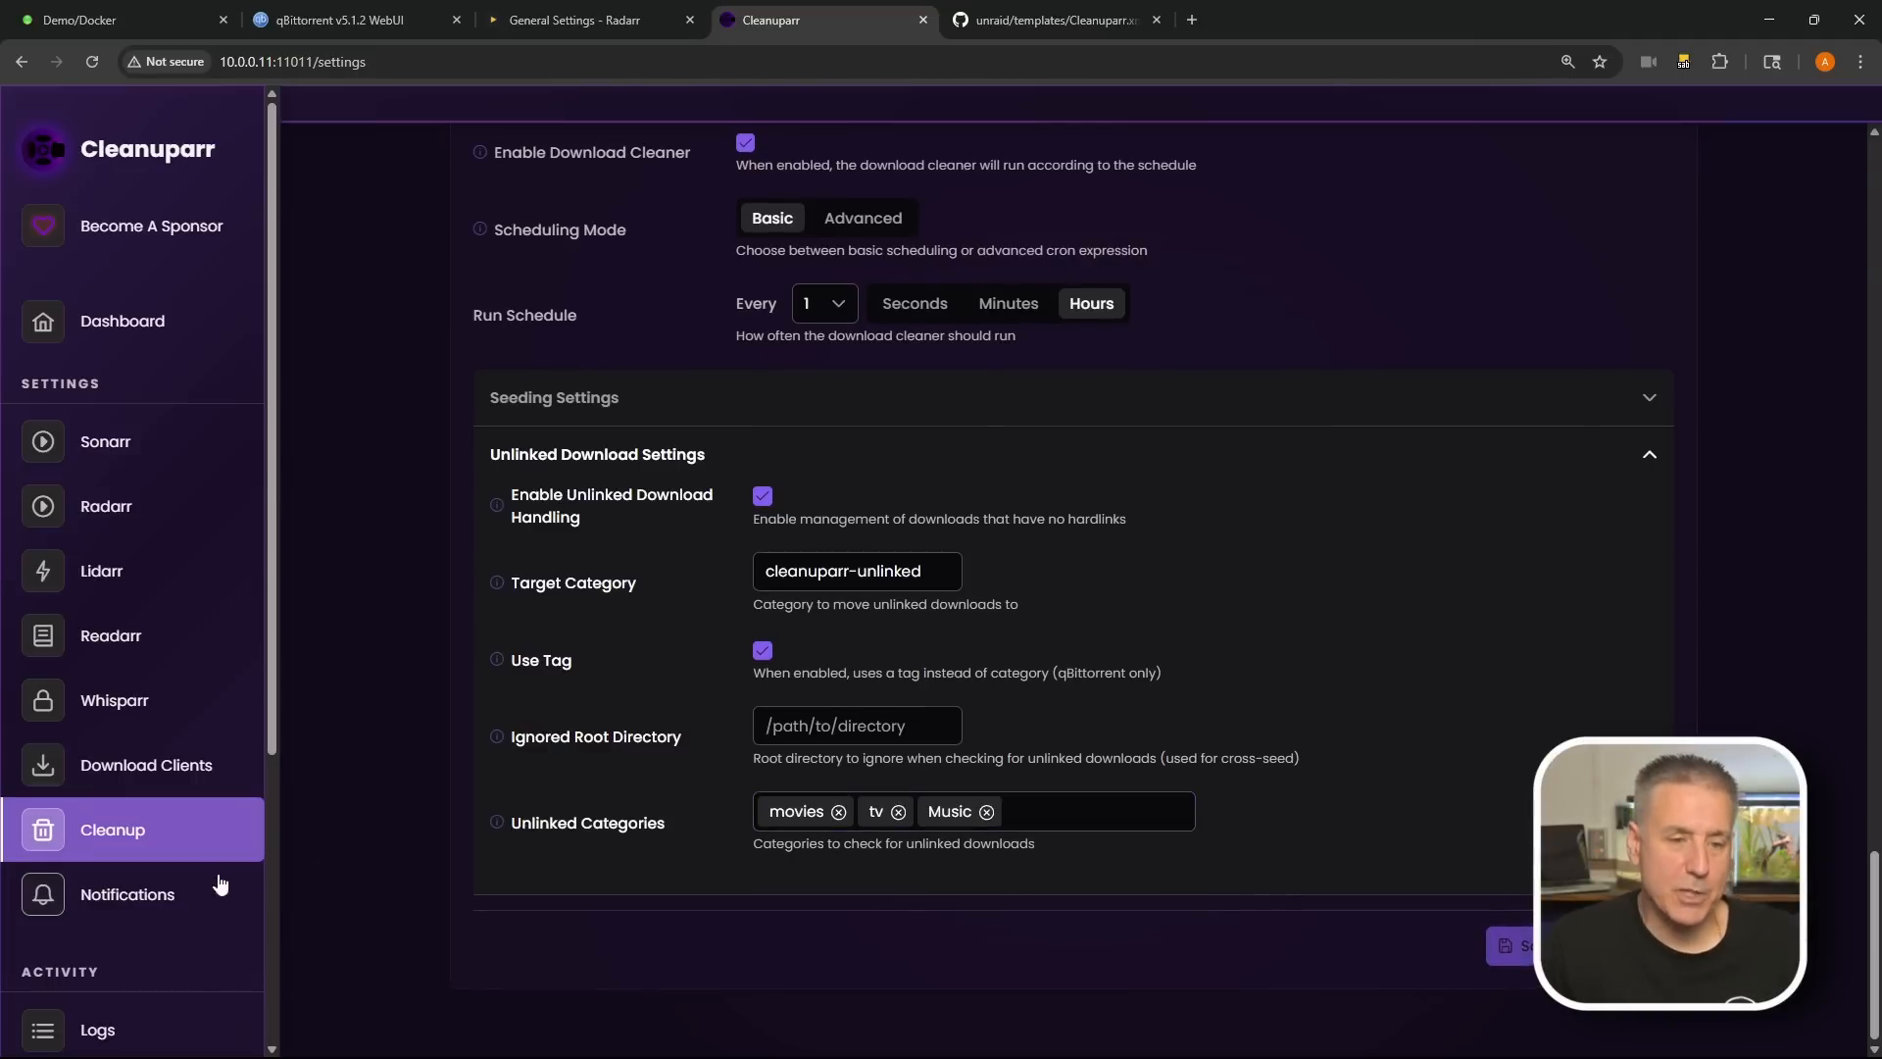
Step: Open the notification settings and enable the Slow Strike event trigger for Notifiarr
left_click(155, 894)
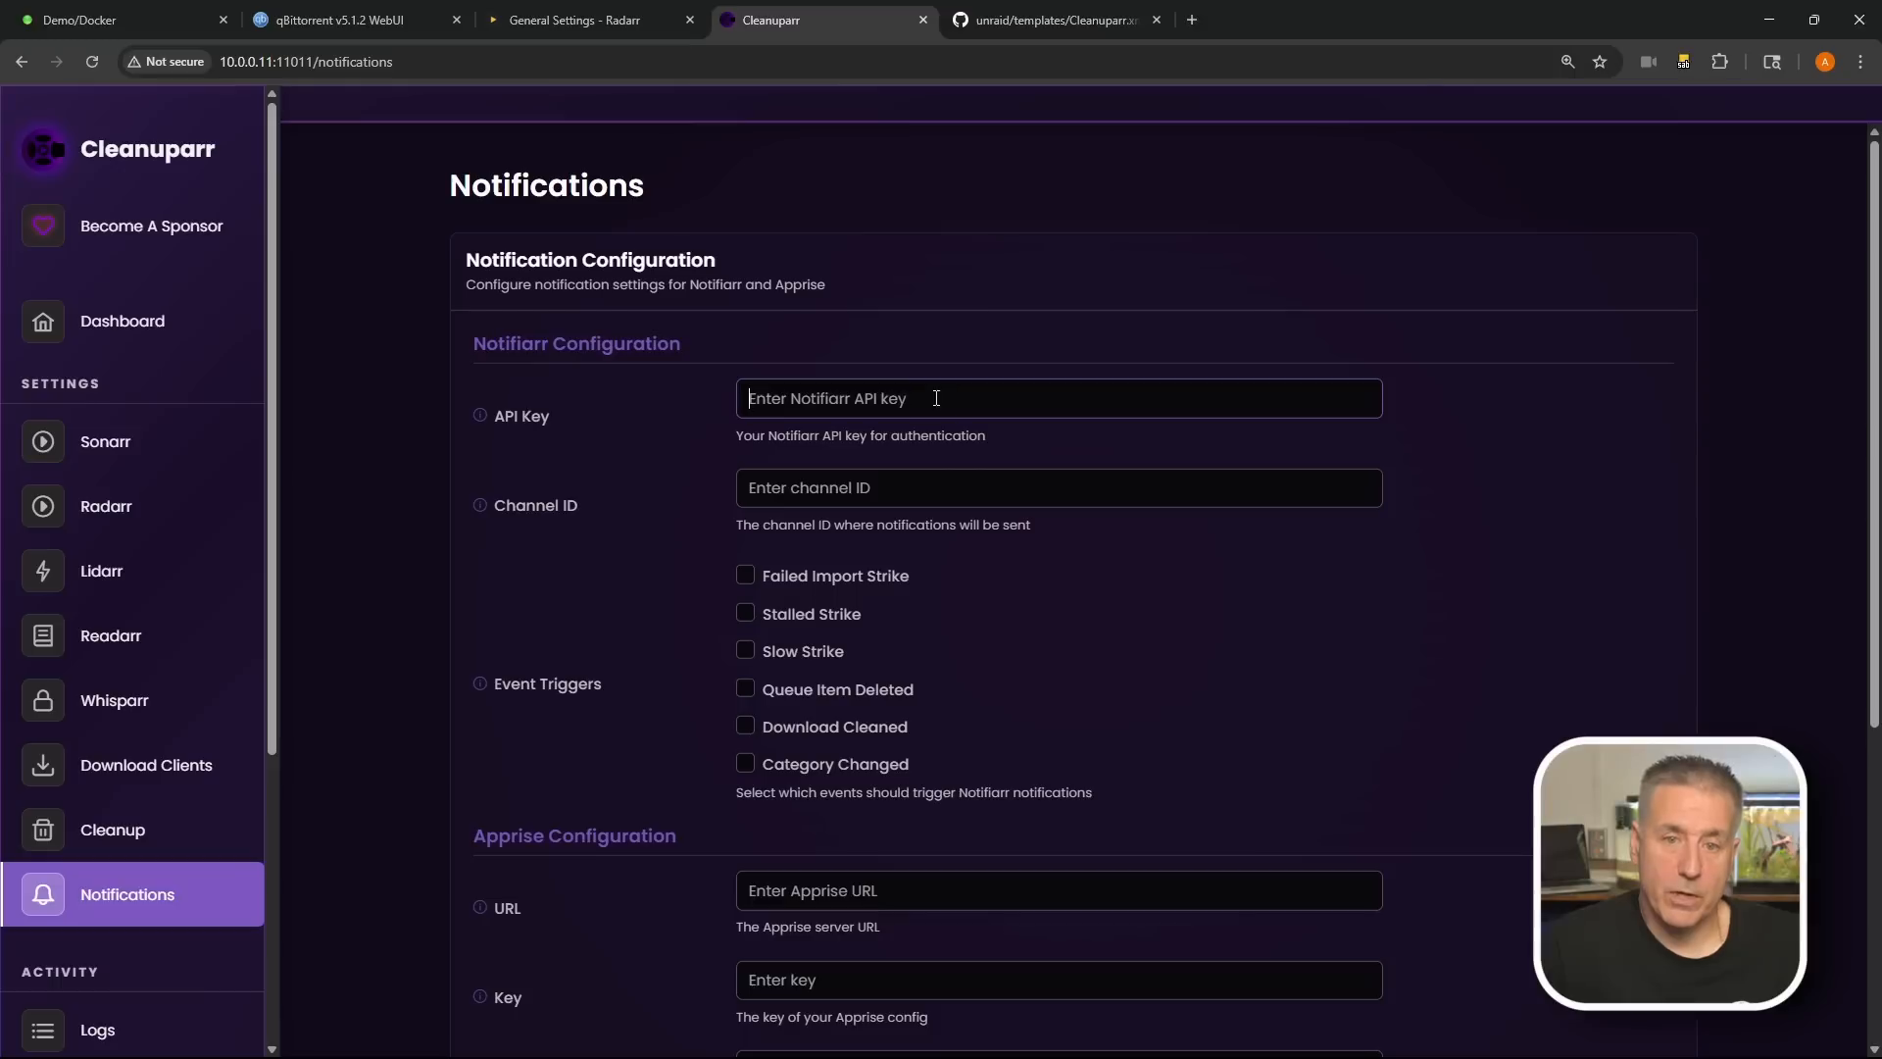
left_click(808, 495)
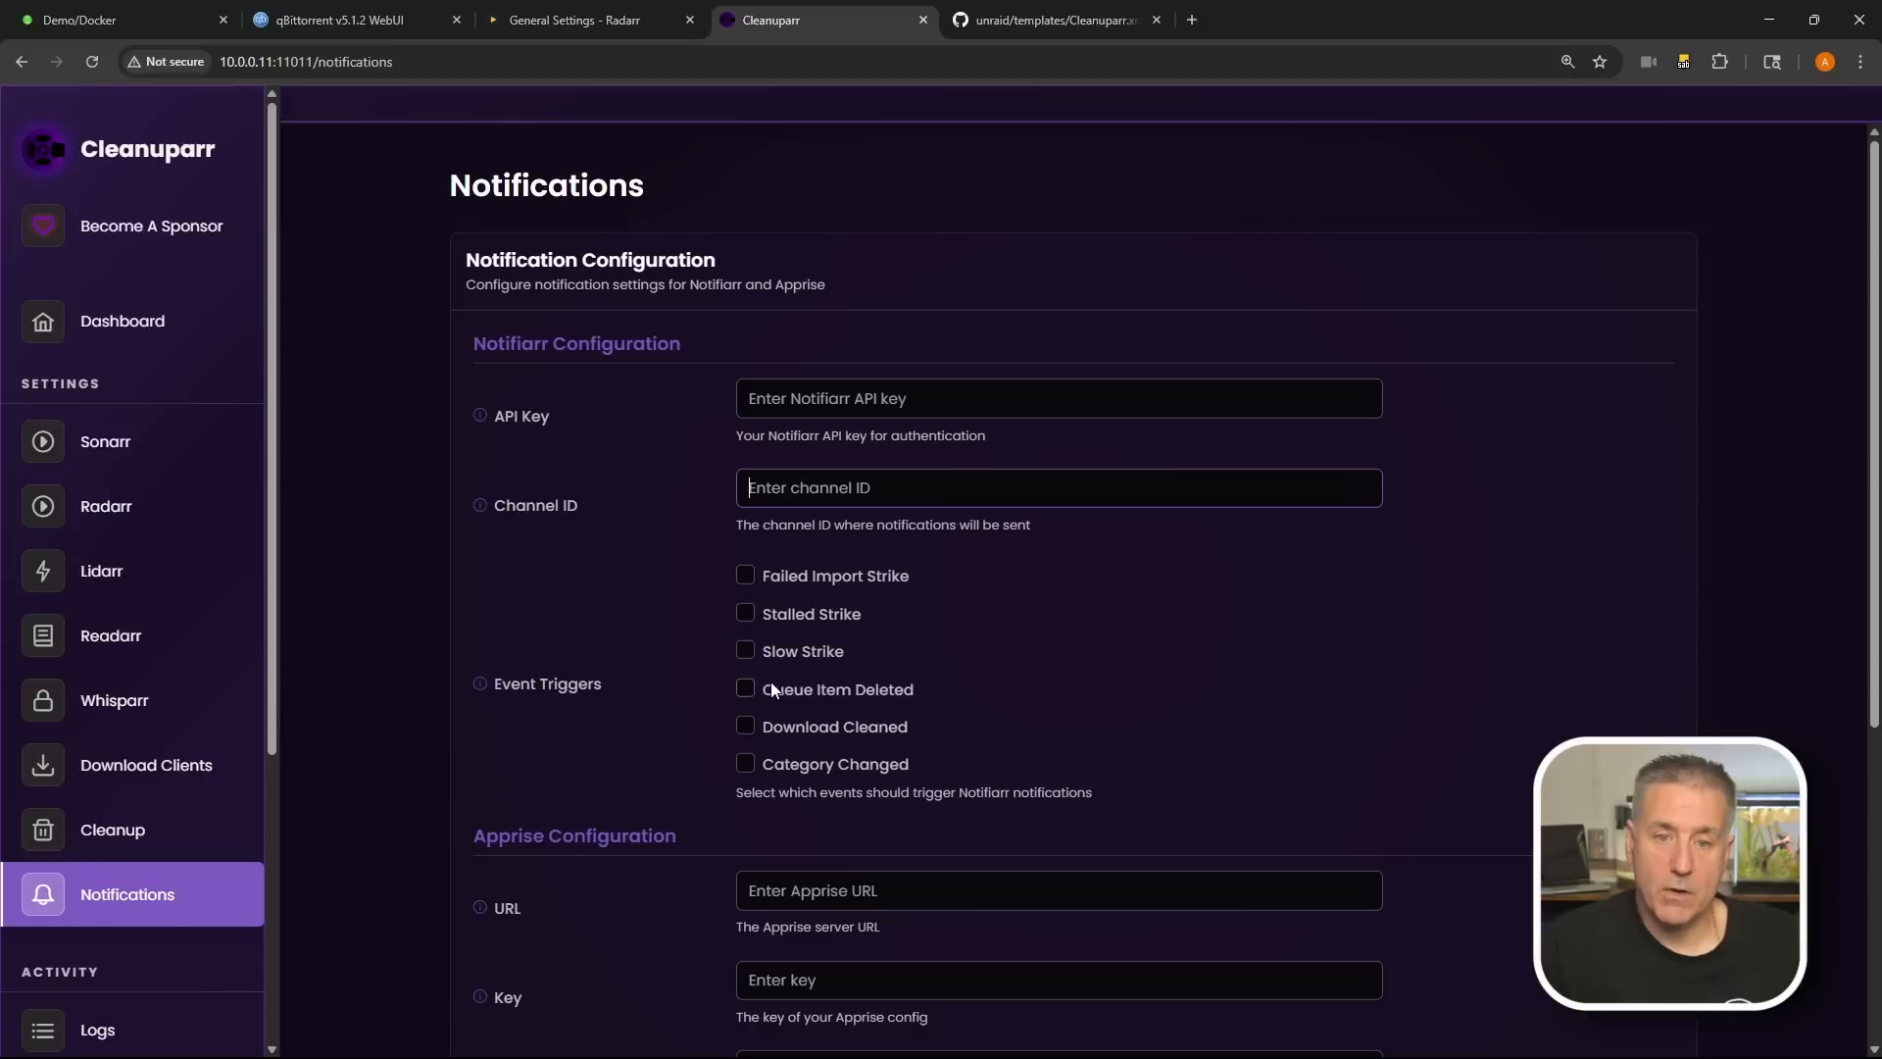
left_click(745, 650)
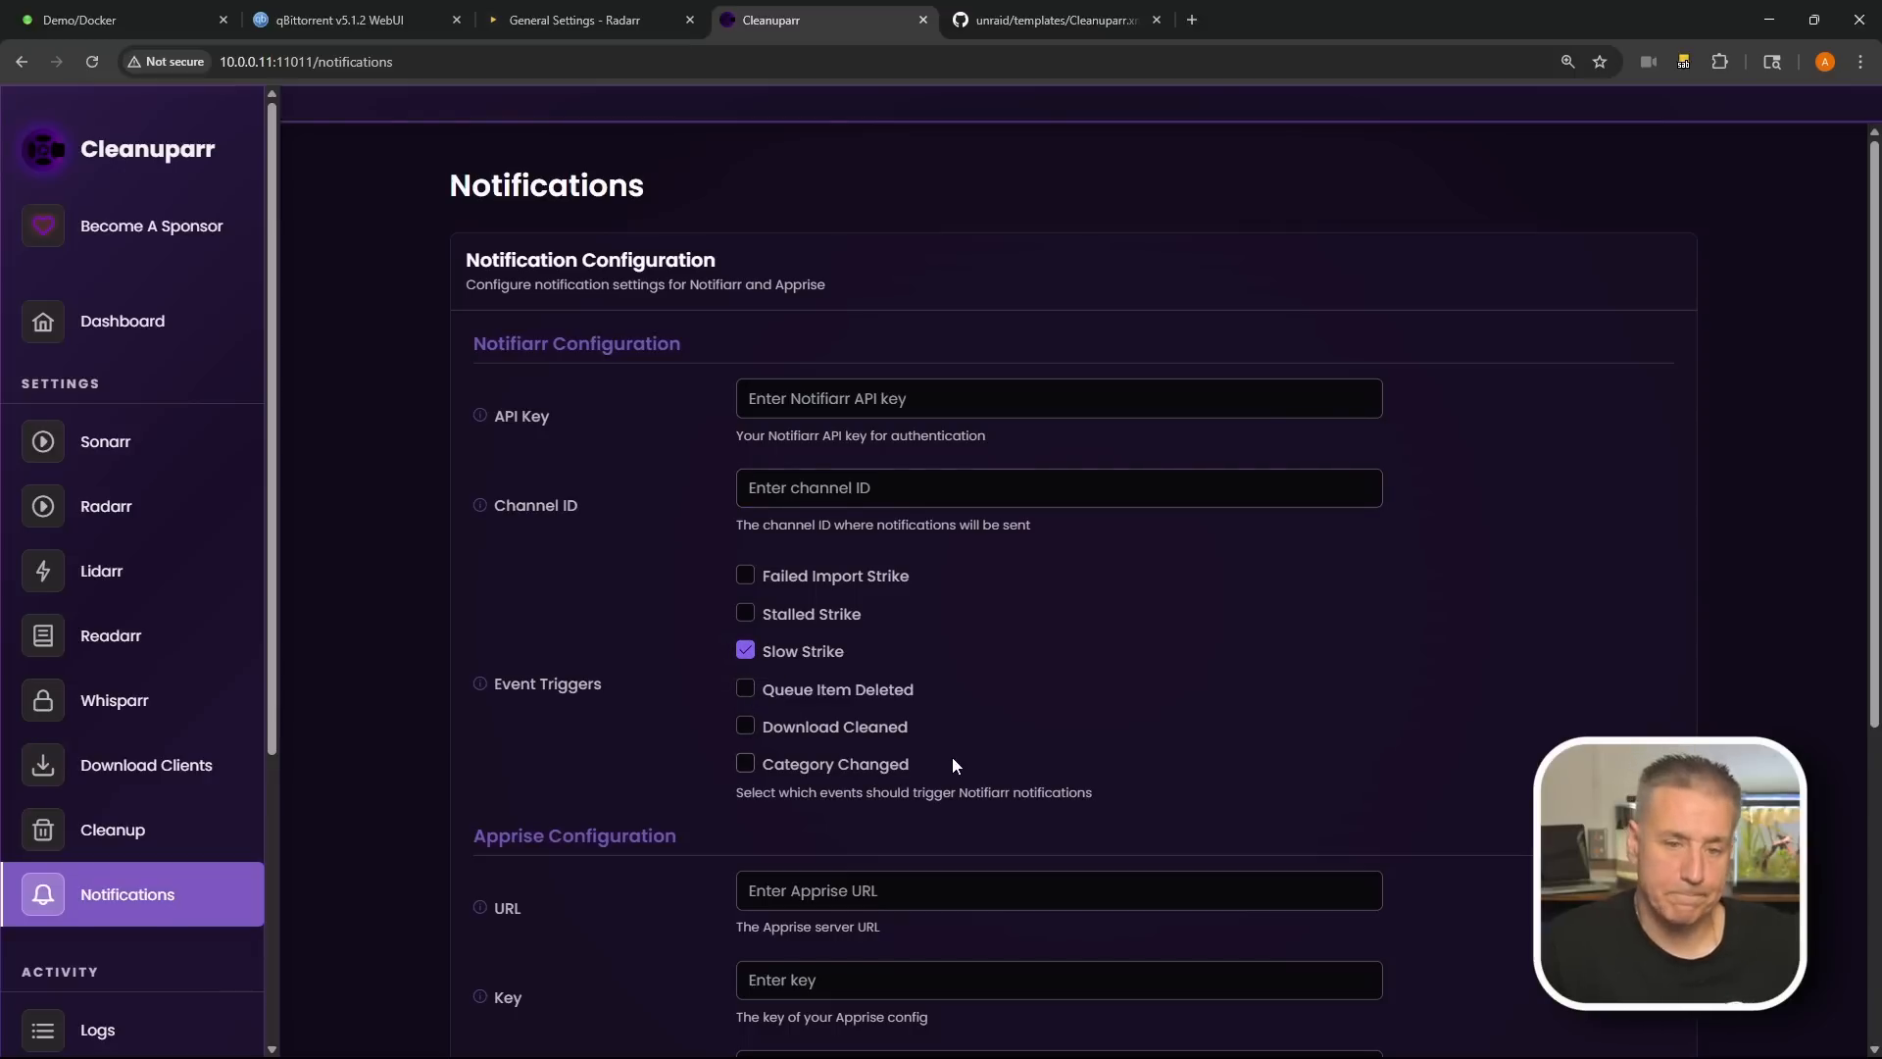
Step: Look over the Apprise URL, key and tags fields and enable the Queue Item Deleted event trigger for Apprise
scroll(753, 462, "down", 4)
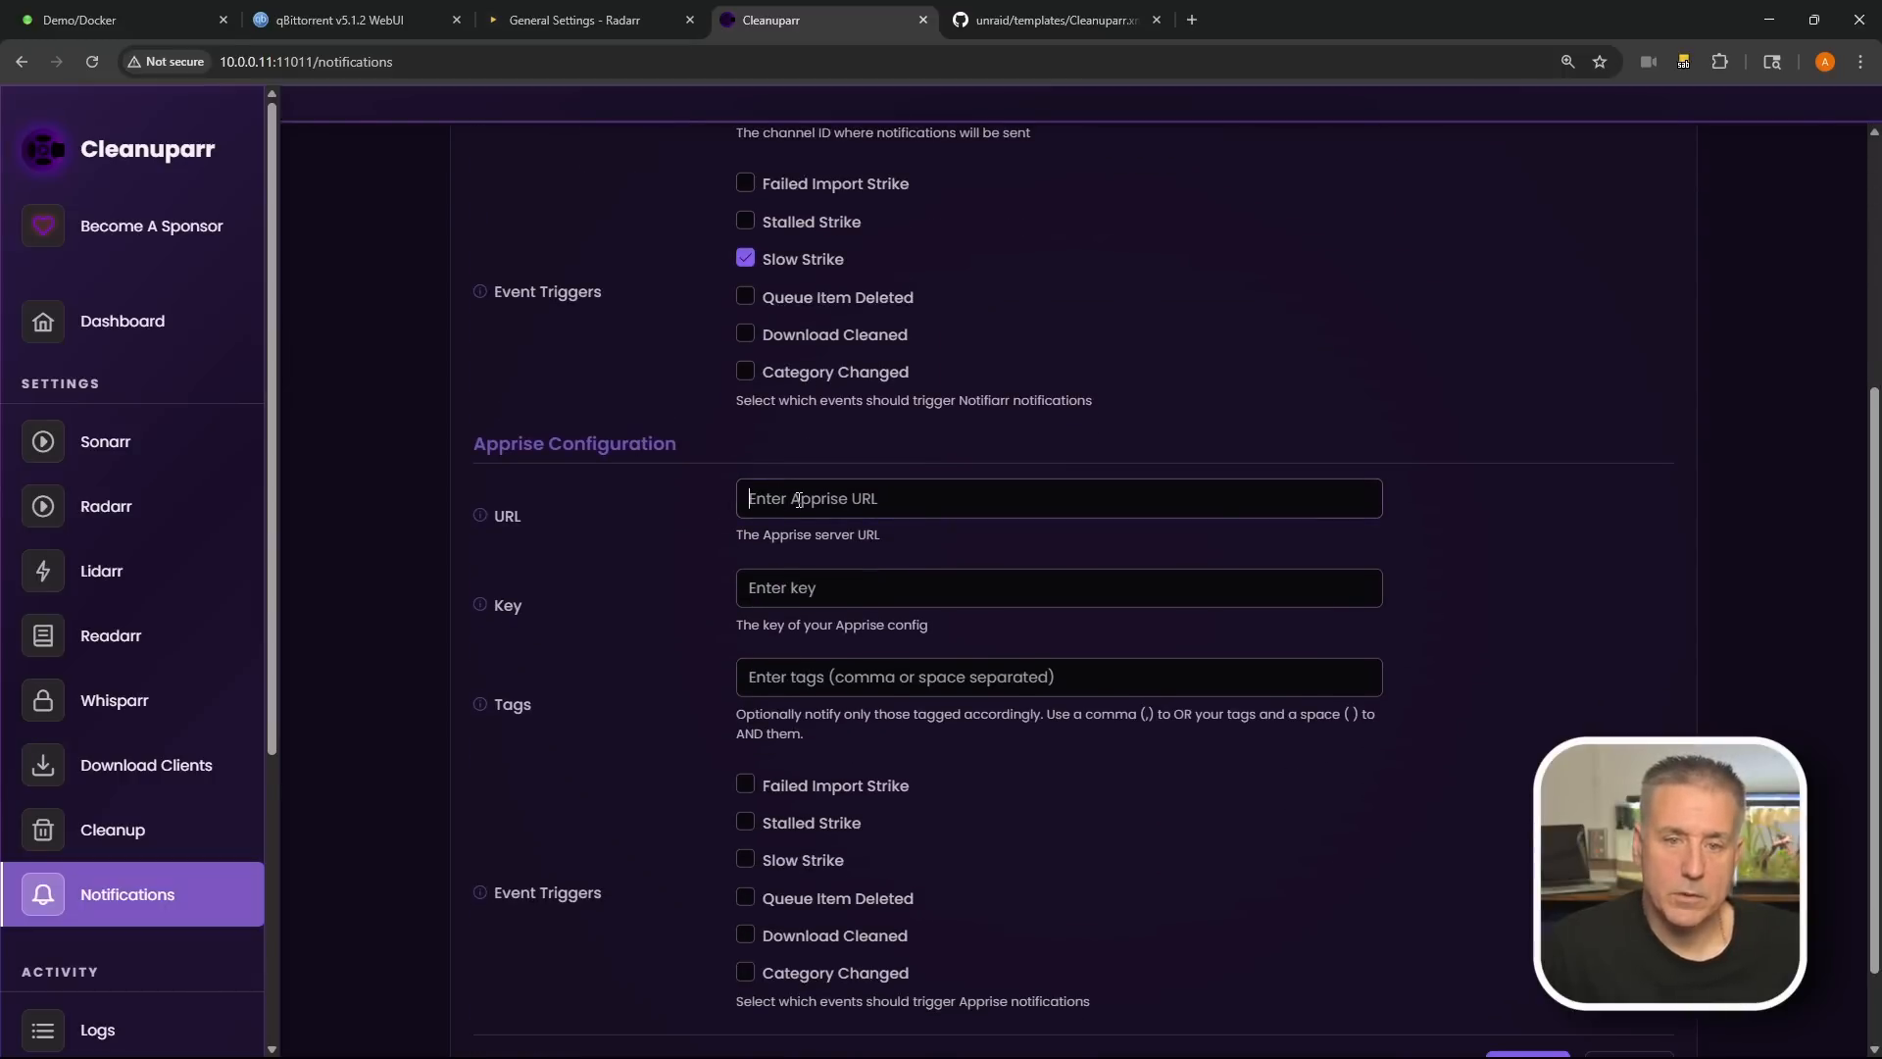
left_click(785, 600)
left_click(805, 679)
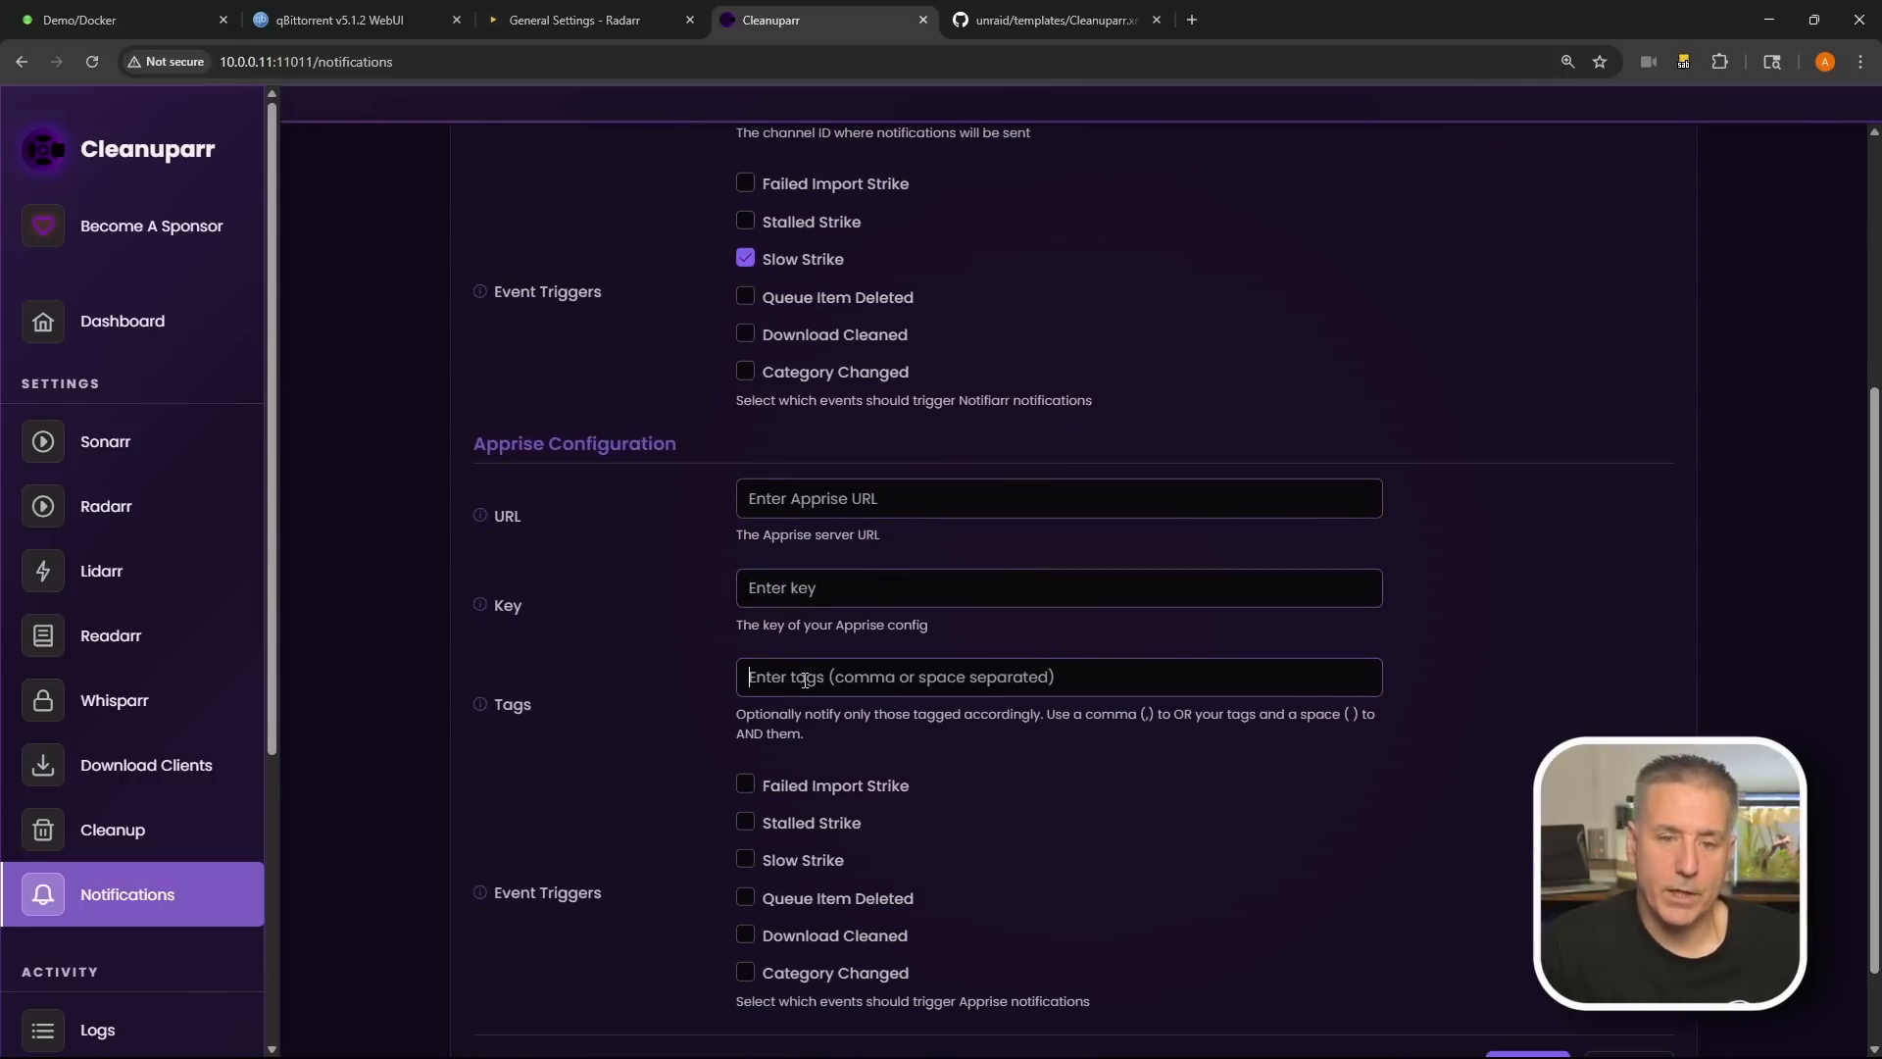
scroll(805, 678, "down", 1)
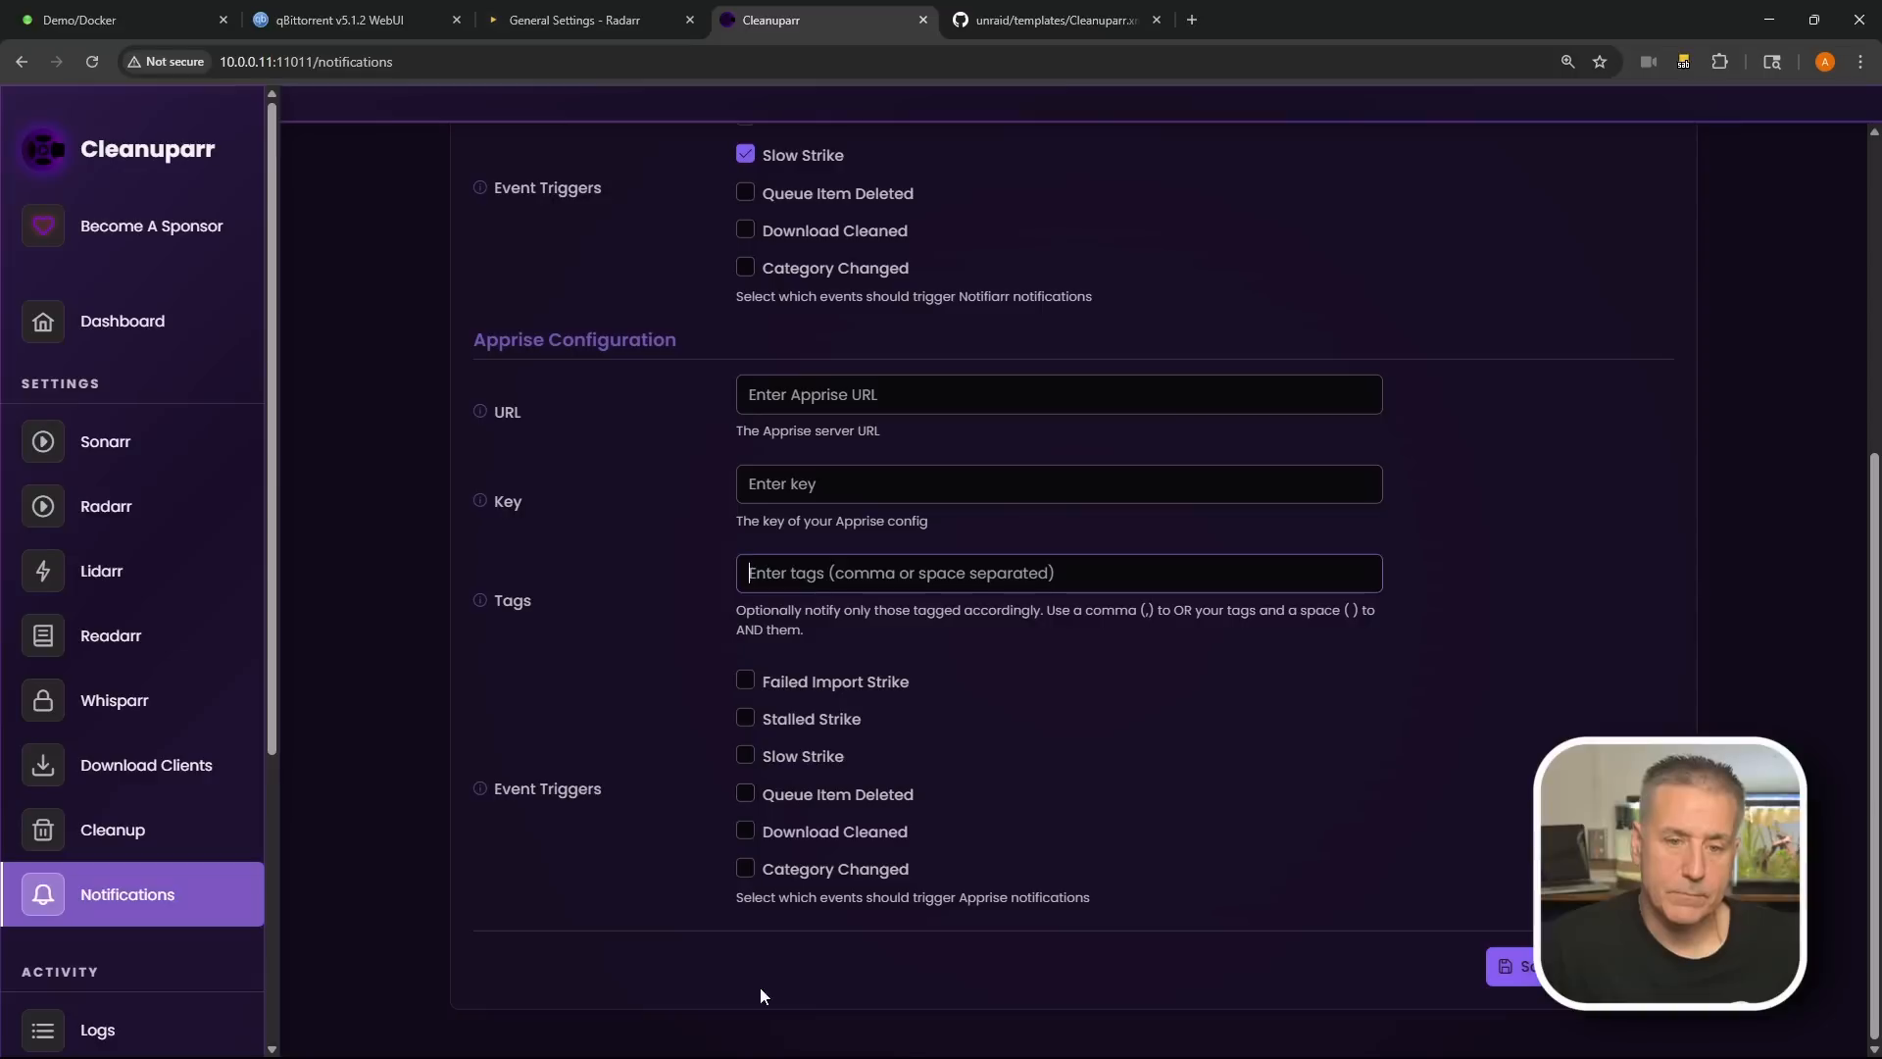
left_click(747, 795)
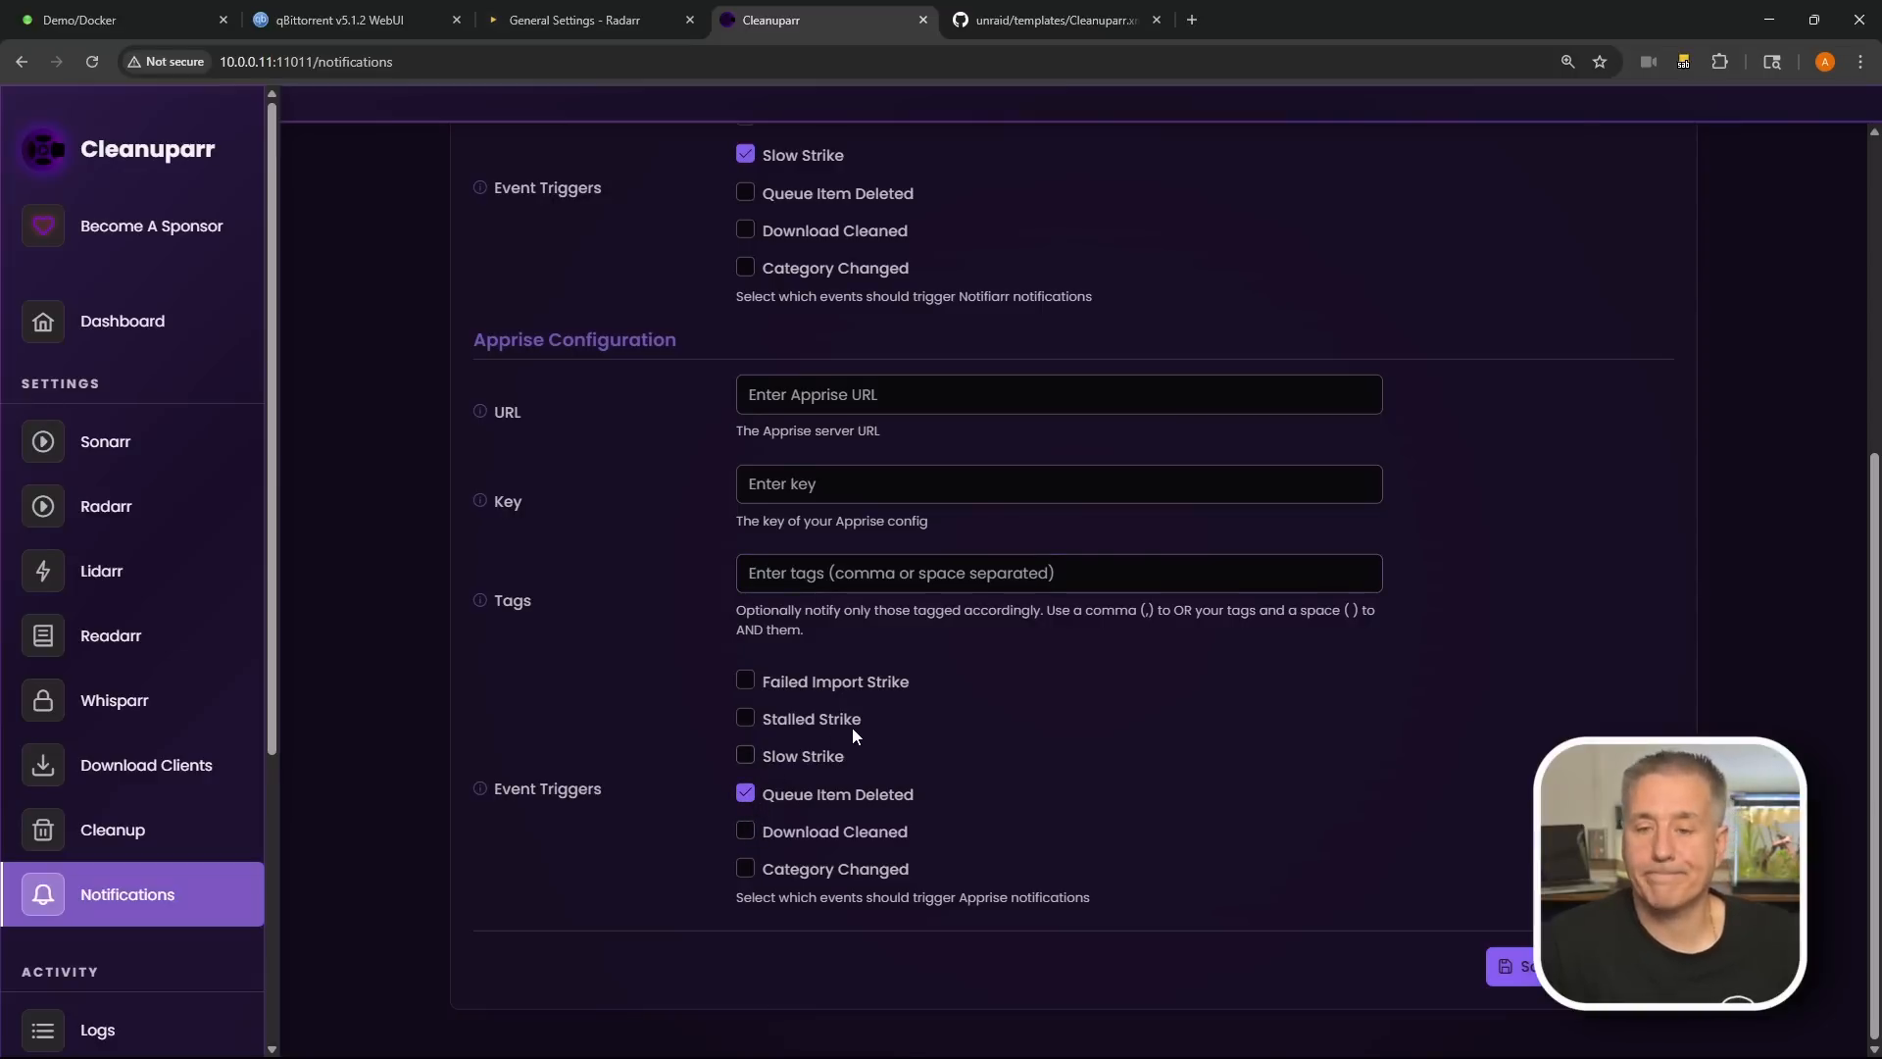